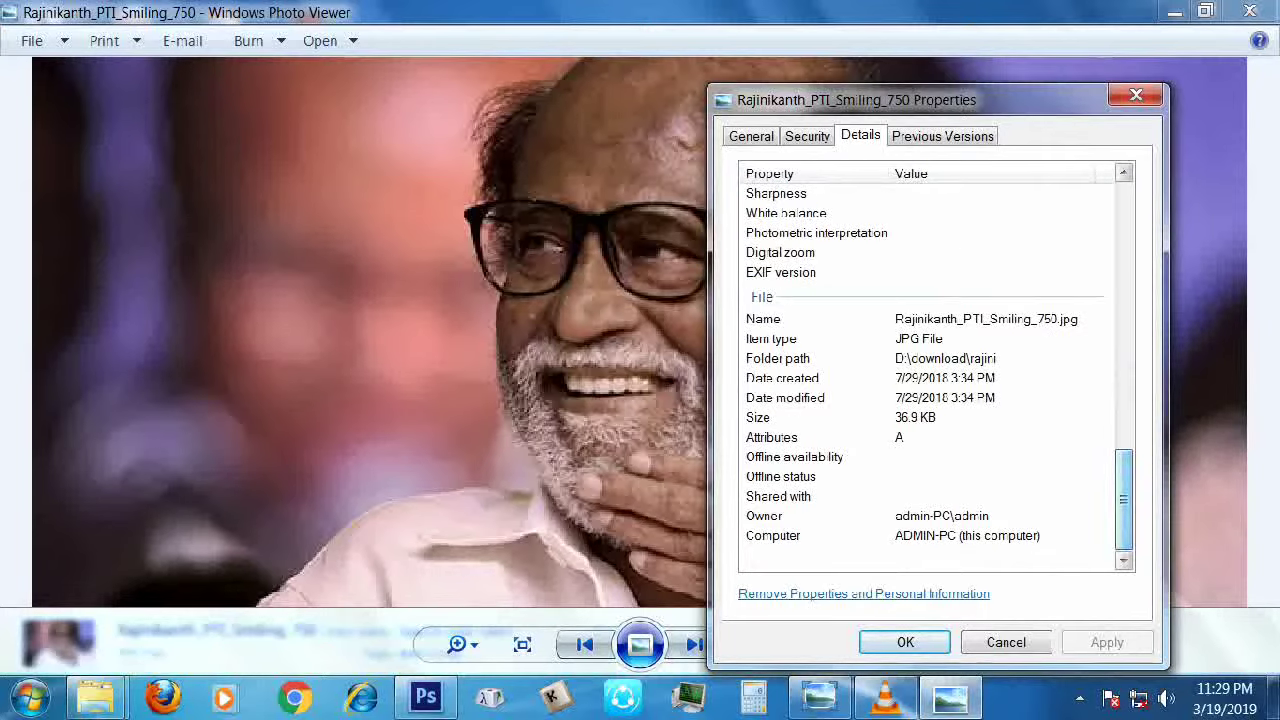
Close the photo's properties, open the photo in Adobe Photoshop CS3 and duplicate its Background layer
click(760, 417)
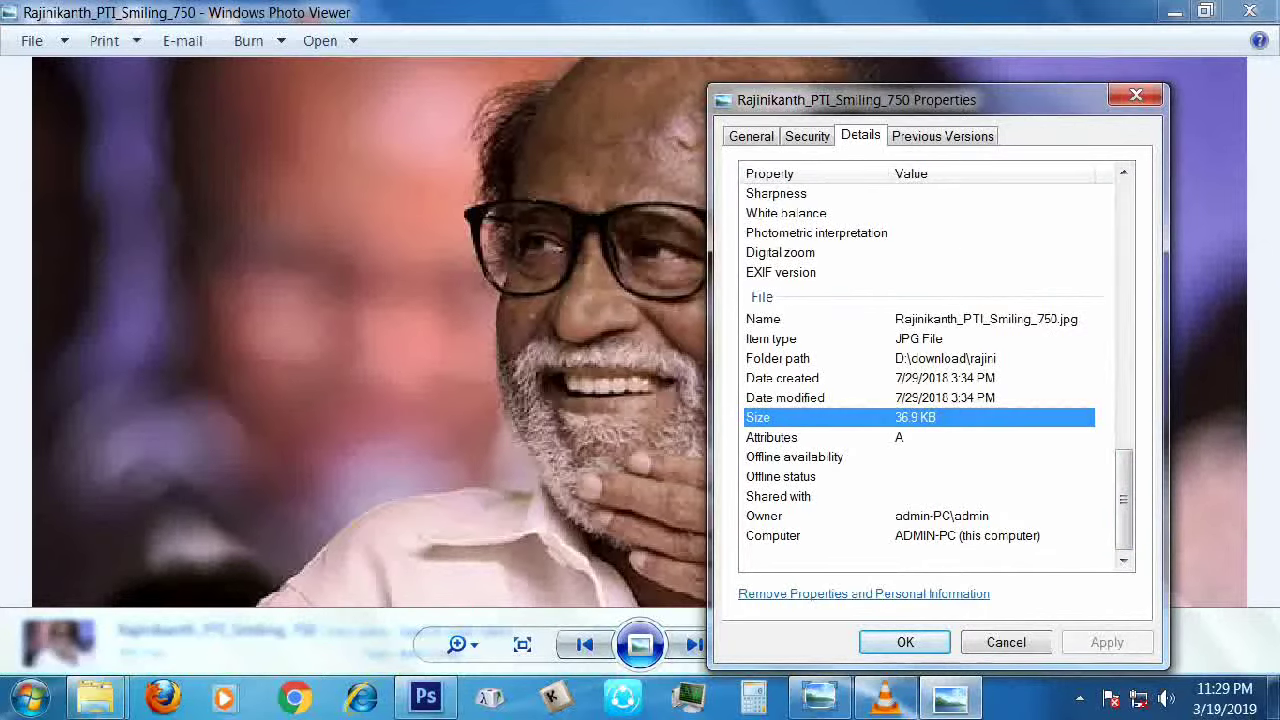
key(Return)
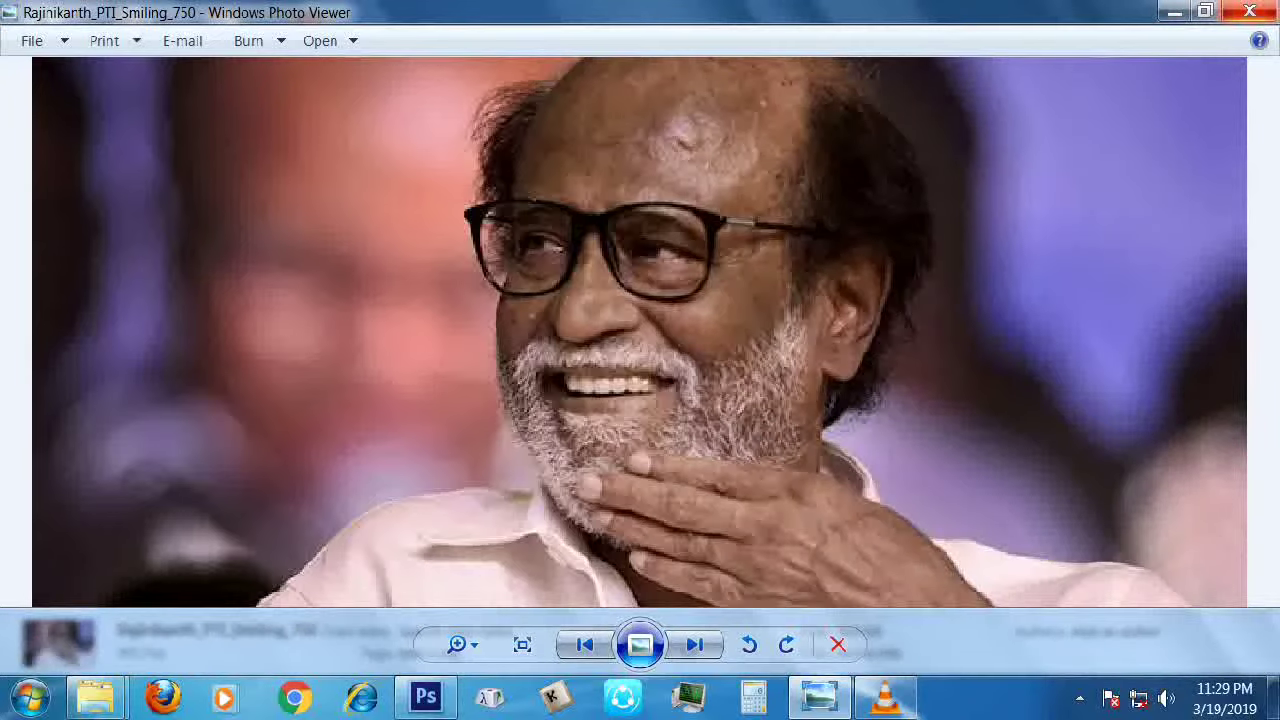
right_click(654, 243)
mouse_move(720, 255)
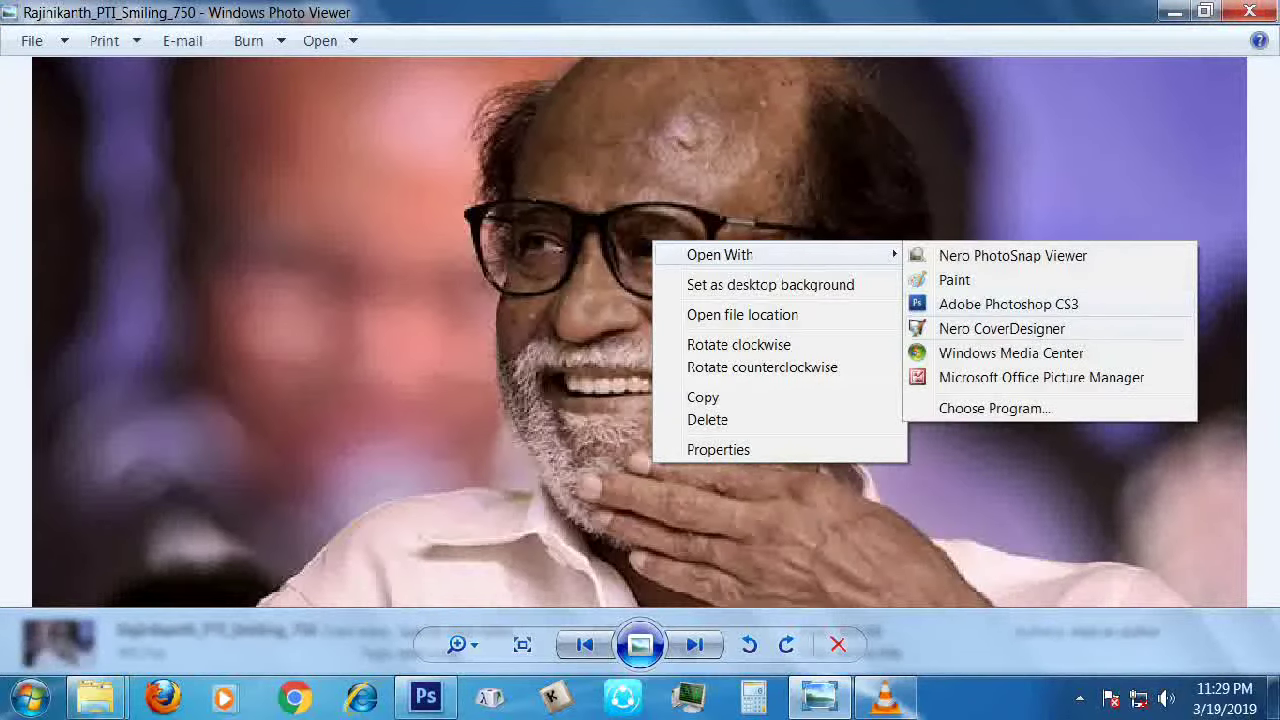
click(1008, 304)
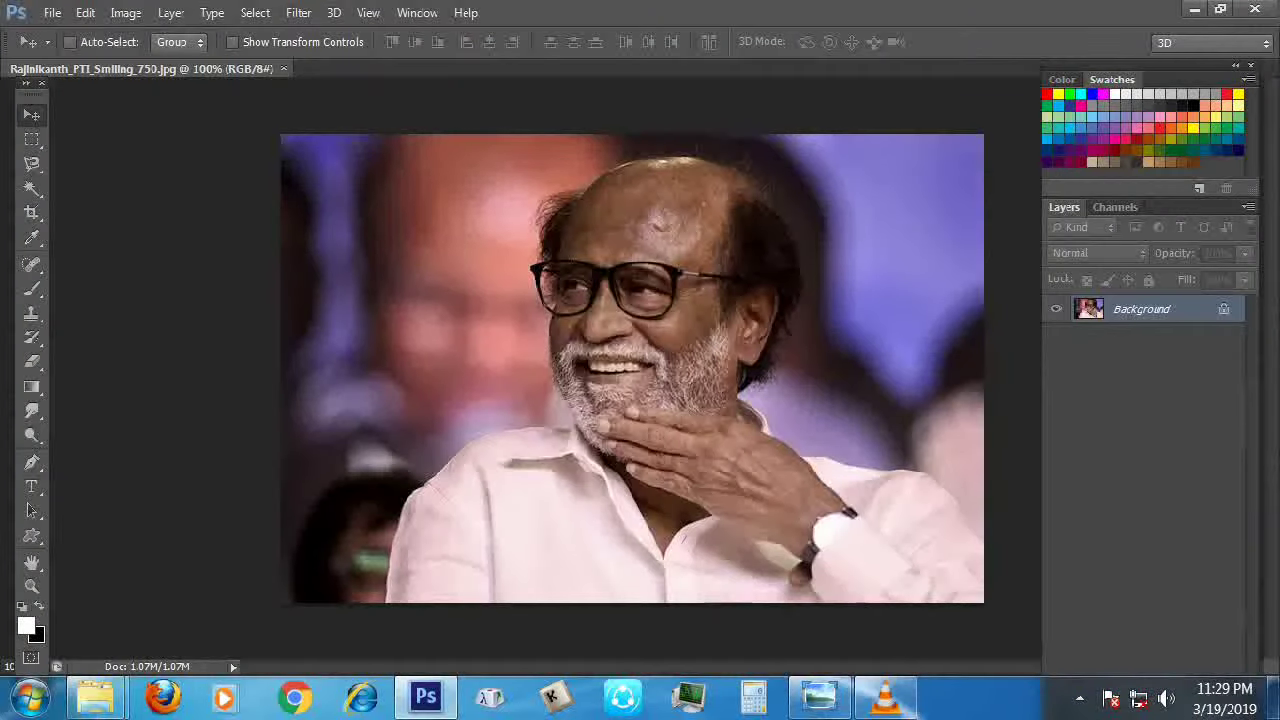
key(ctrl+0)
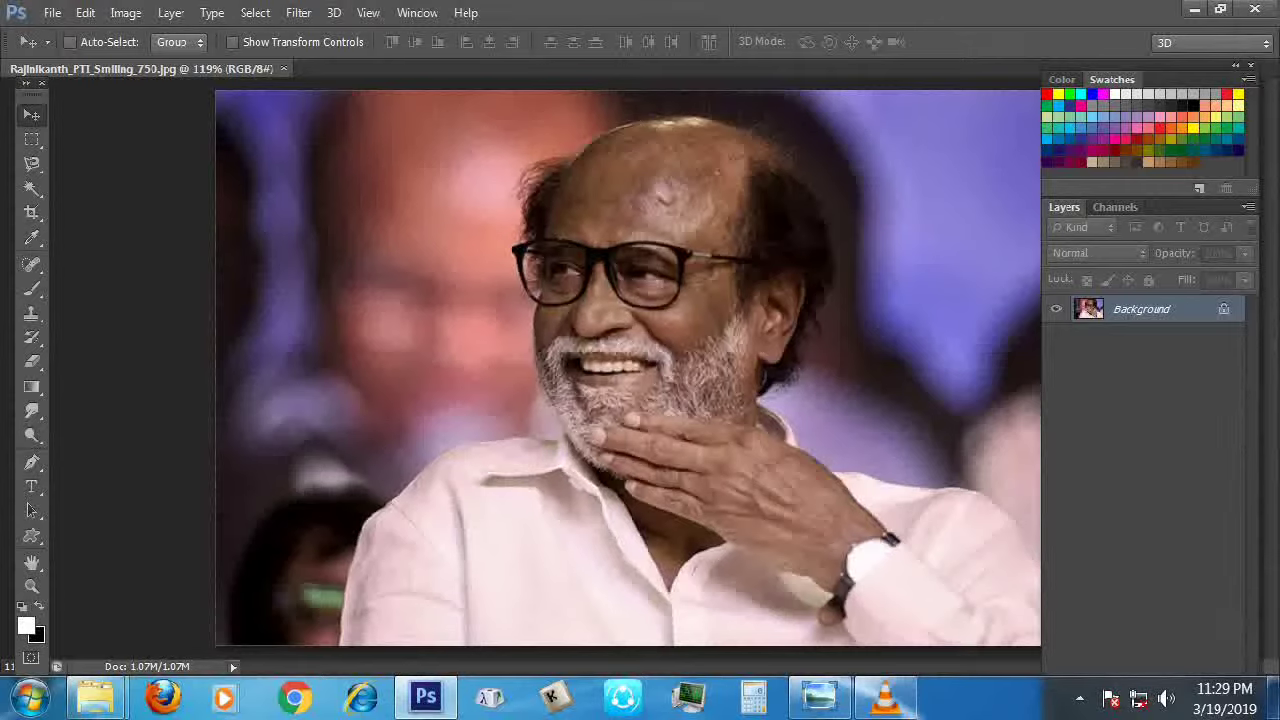
key(ctrl+j)
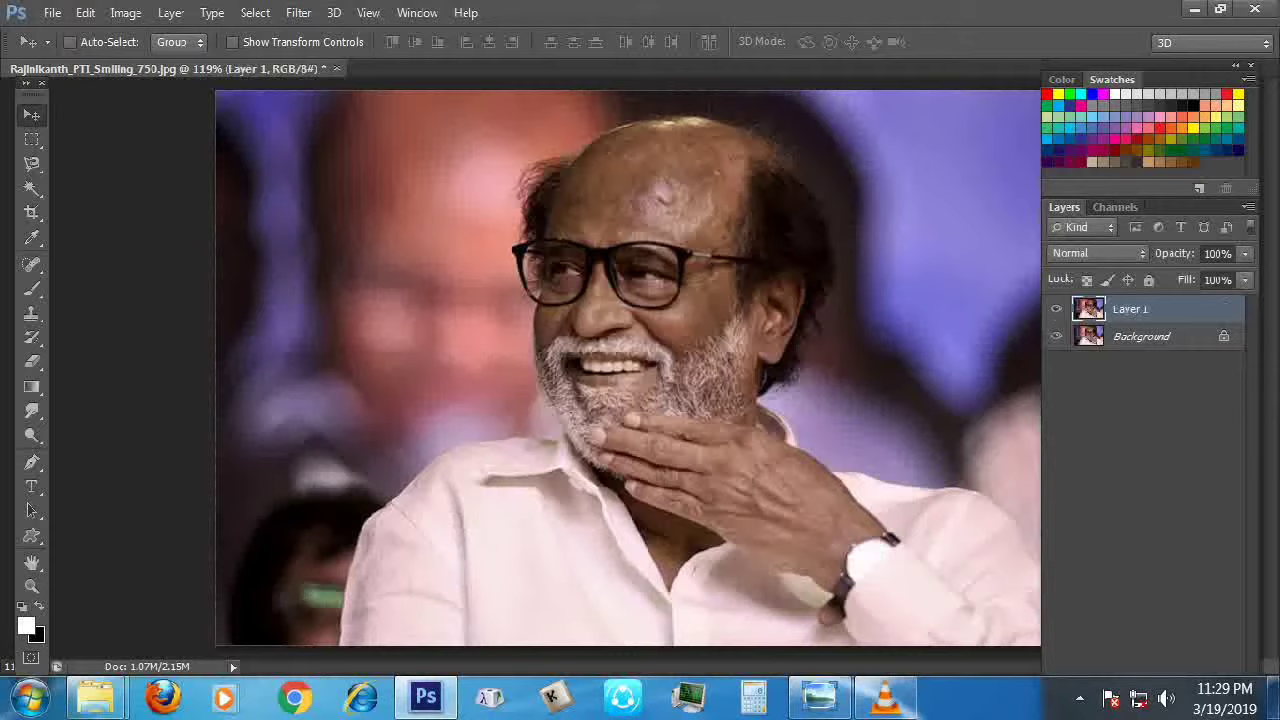
Apply a Color Balance adjustment to Layer 1's midtones with levels of +18, 0 and +3
key(ctrl+b)
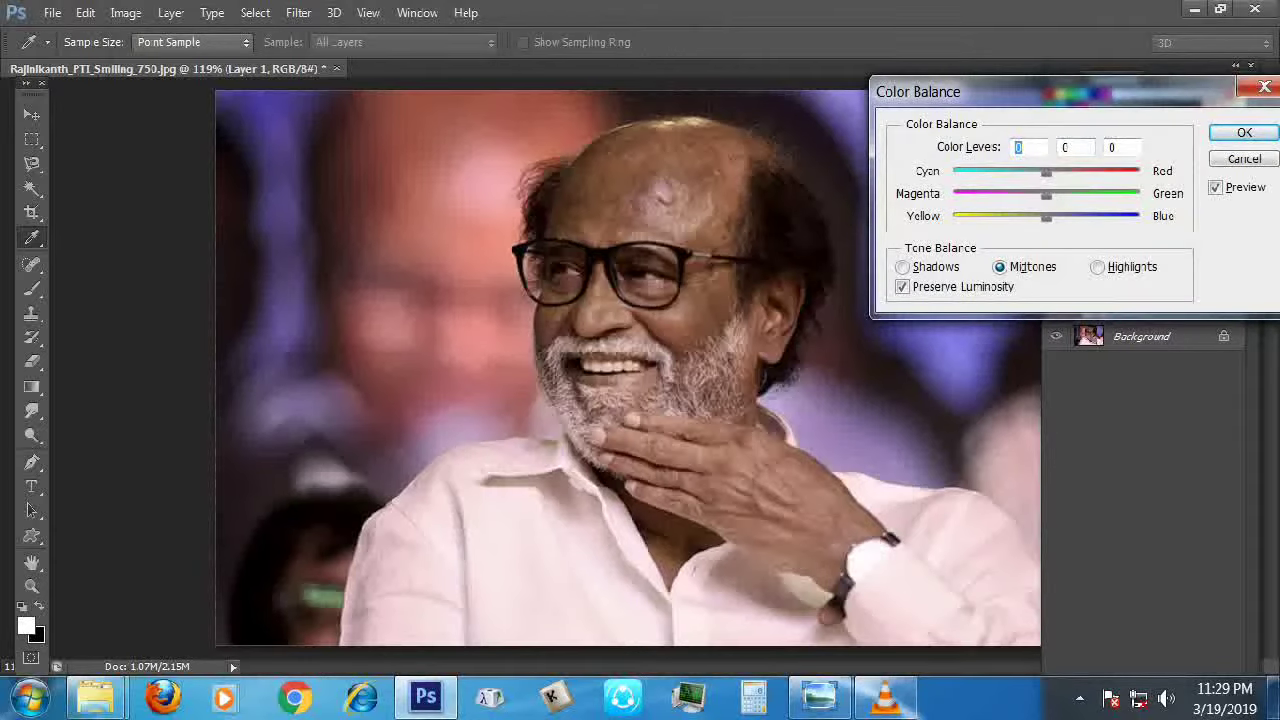
key(shift+Up)
key(shift+Up)
key(Tab)
key(Tab)
text(-17)
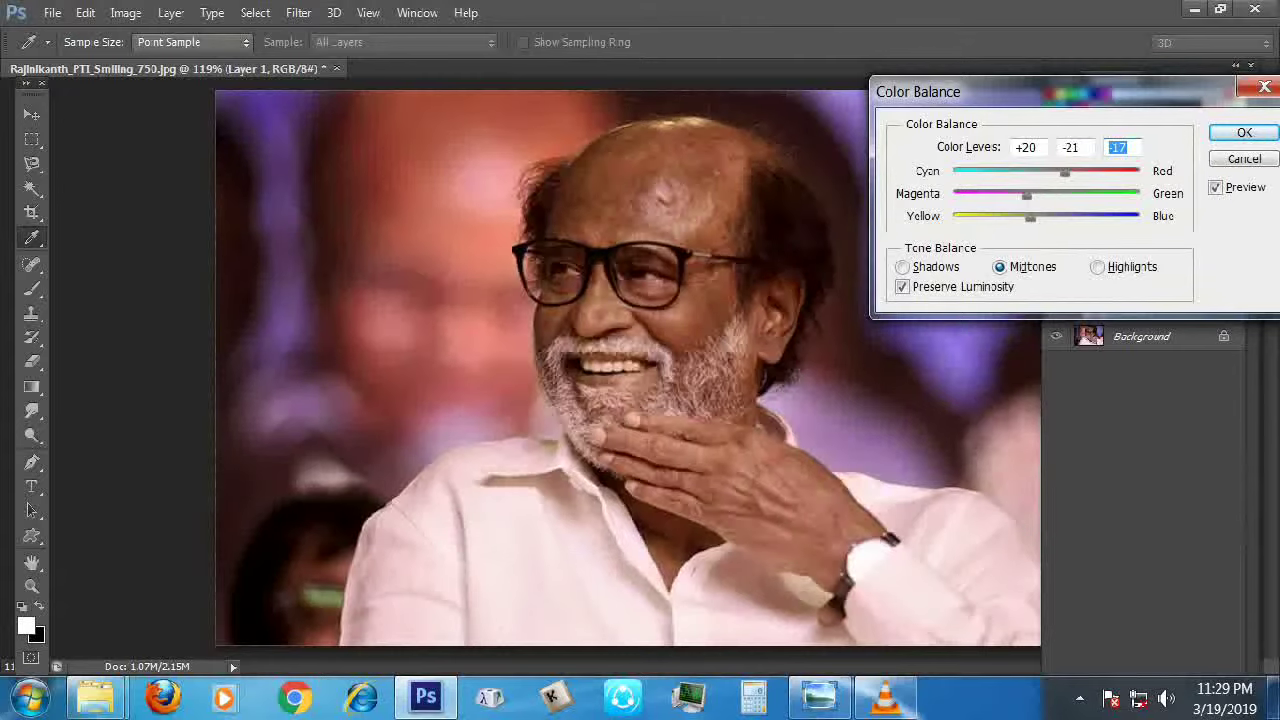
text(4)
key(shift+Tab)
key(Tab)
drag(1065, 172, 1048, 216)
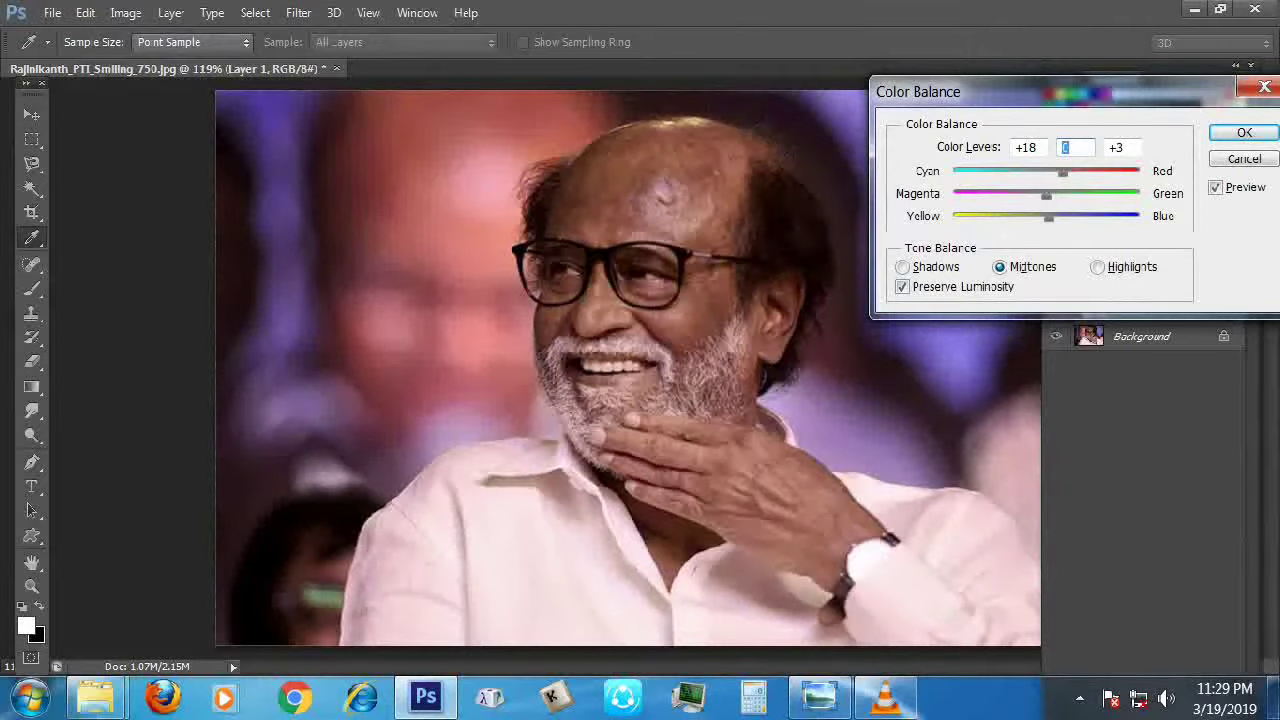
key(Return)
key(v)
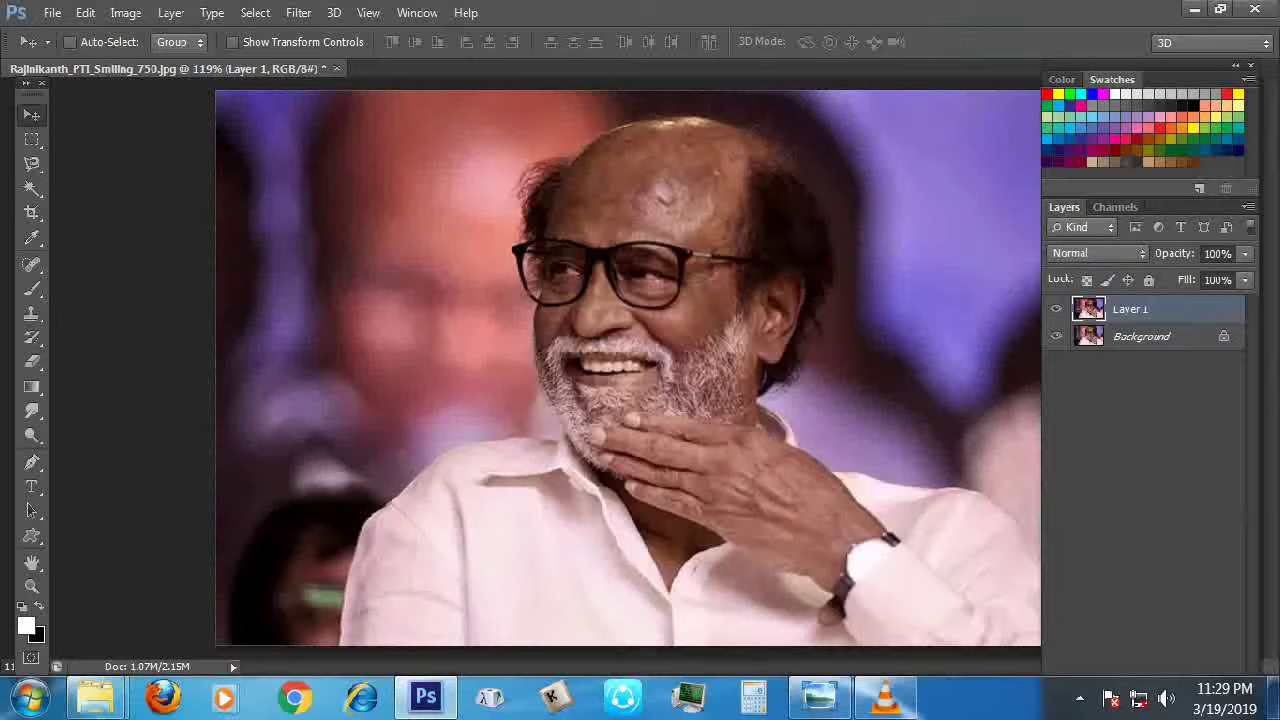
Apply a Levels adjustment to Layer 1 with the shadow input at 10 and the highlight input at 240
key(ctrl+l)
click(878, 317)
text(10)
key(Tab)
key(Tab)
text(1)
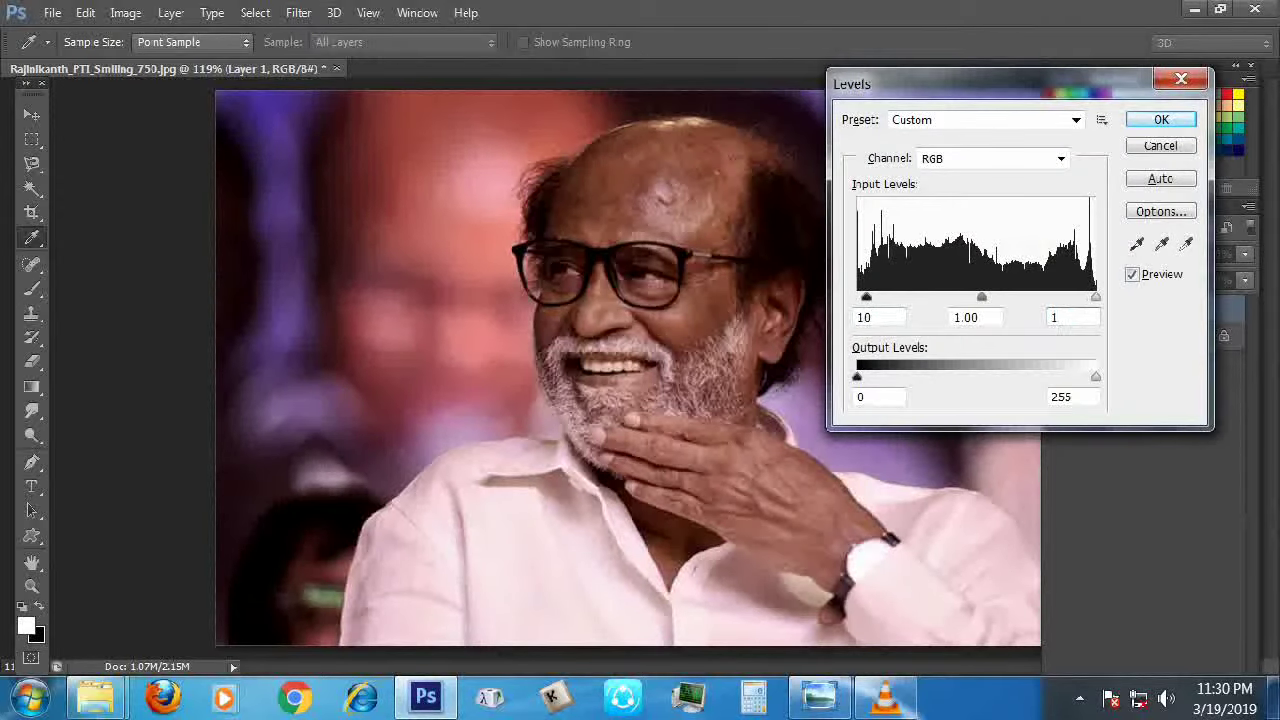
text(246)
key(Return)
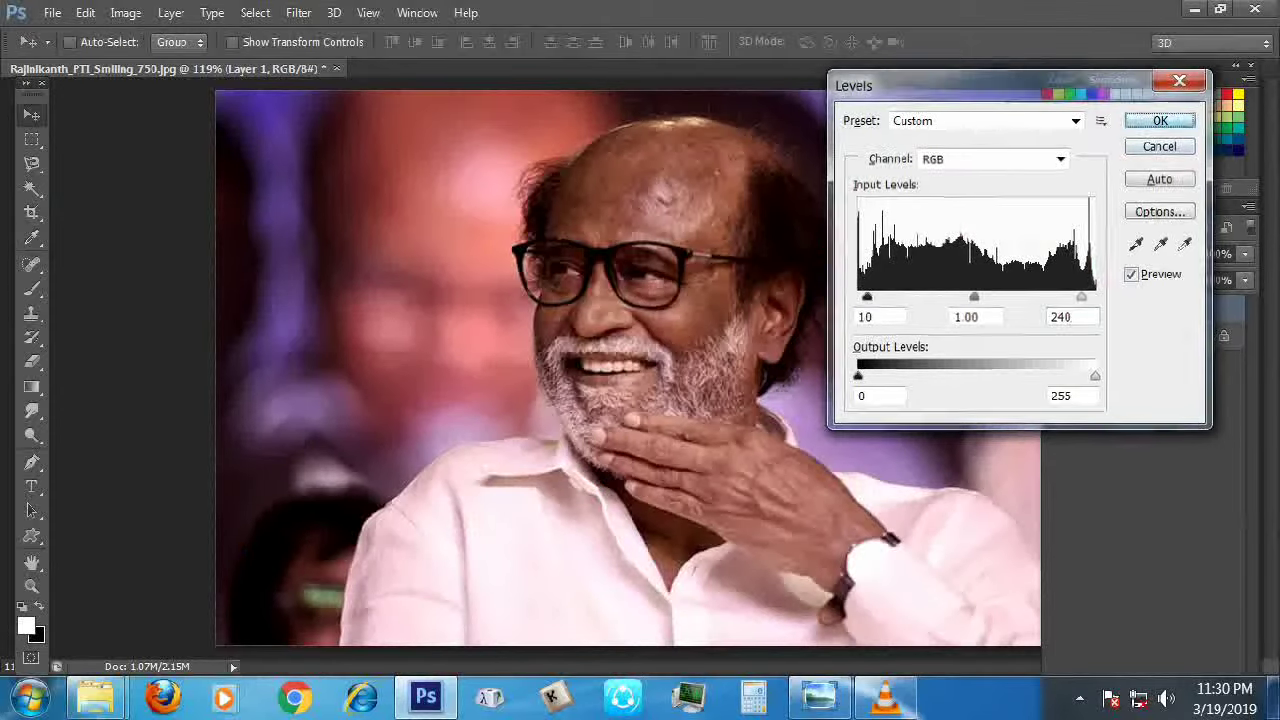
Apply Match Color to Layer 1 with the Color Intensity set to 170
click(125, 12)
mouse_move(171, 69)
click(428, 480)
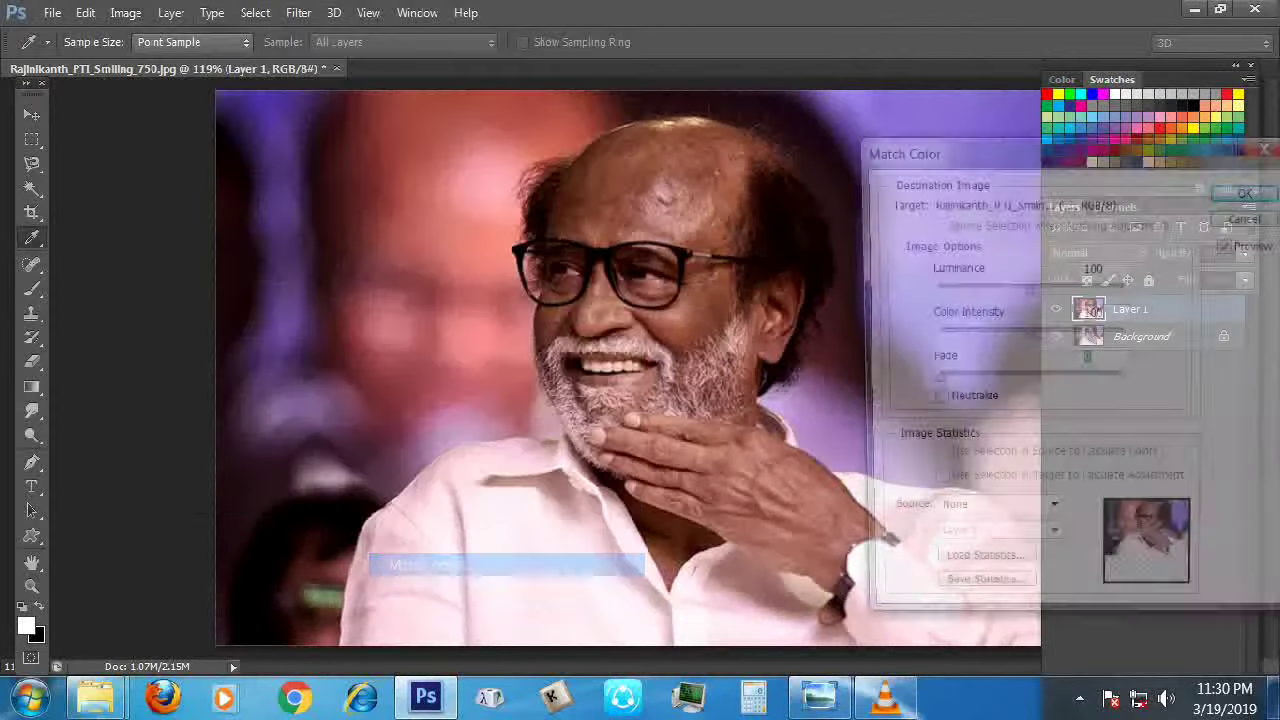
key(shift+Tab)
key(shift+Up)
key(shift+Up)
key(shift+Up)
key(shift+Up)
key(shift+Up)
key(shift+Up)
key(shift+Up)
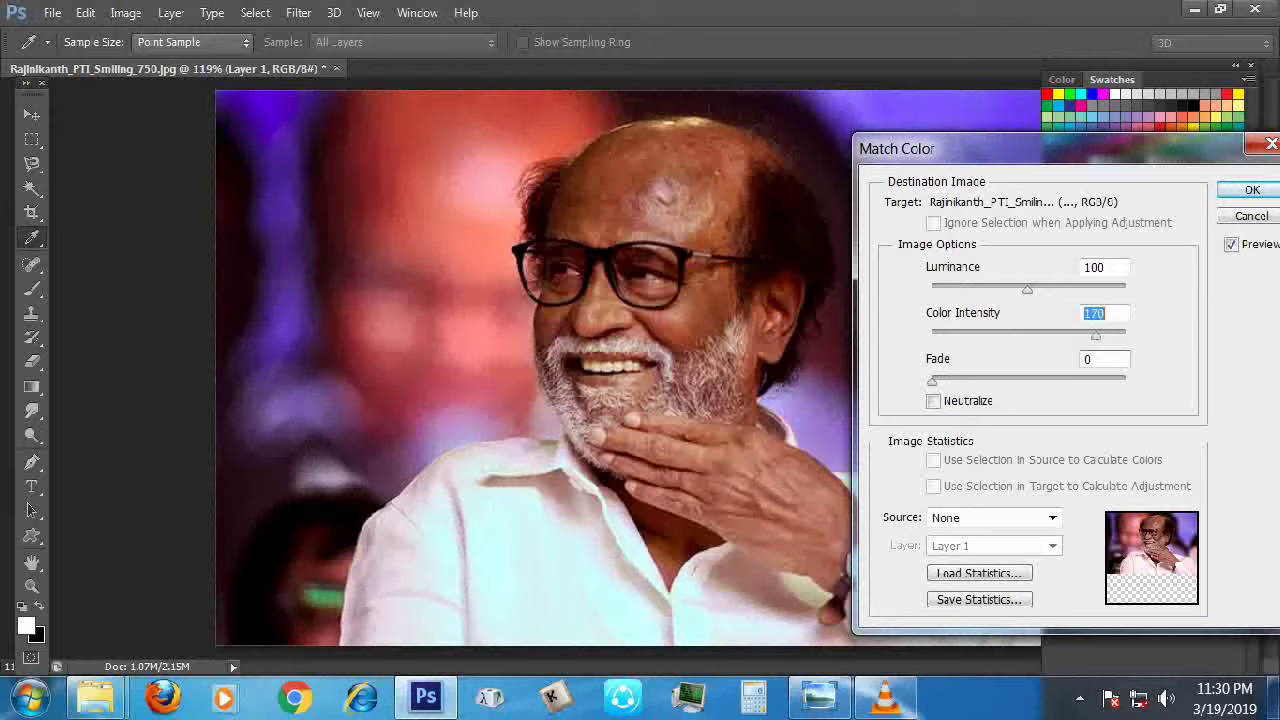
key(Return)
key(v)
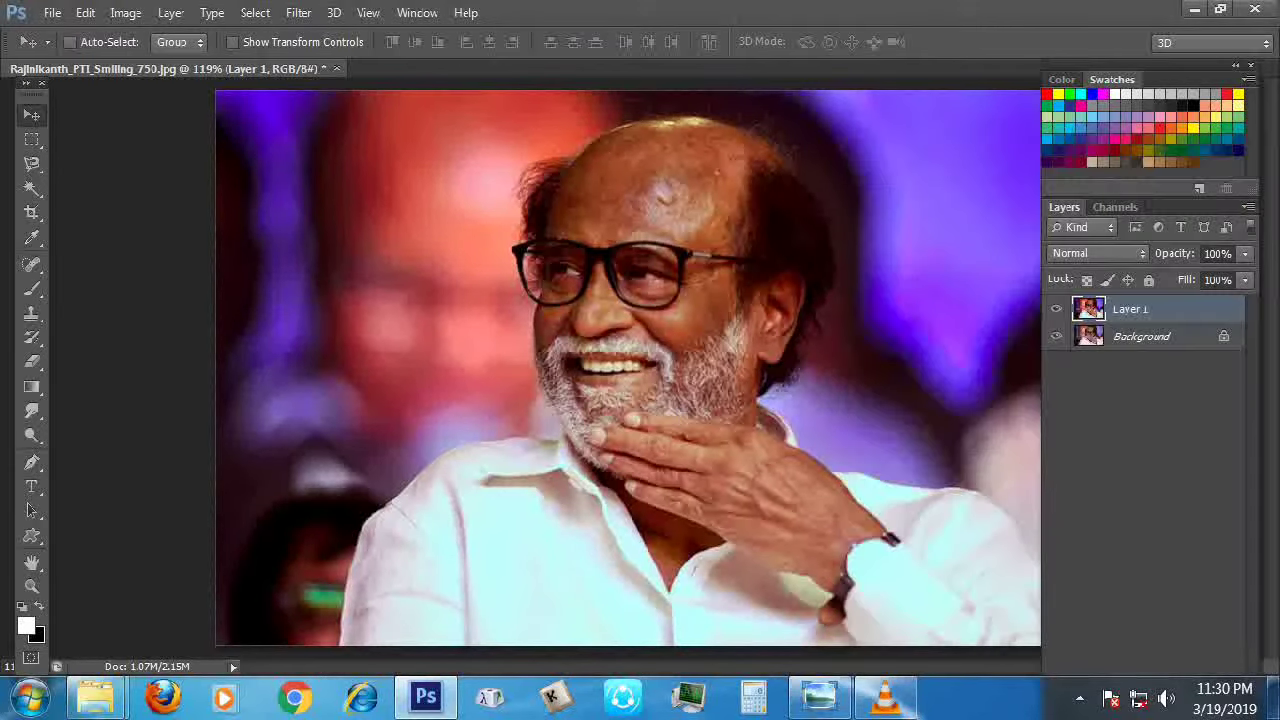
click(125, 12)
mouse_move(165, 70)
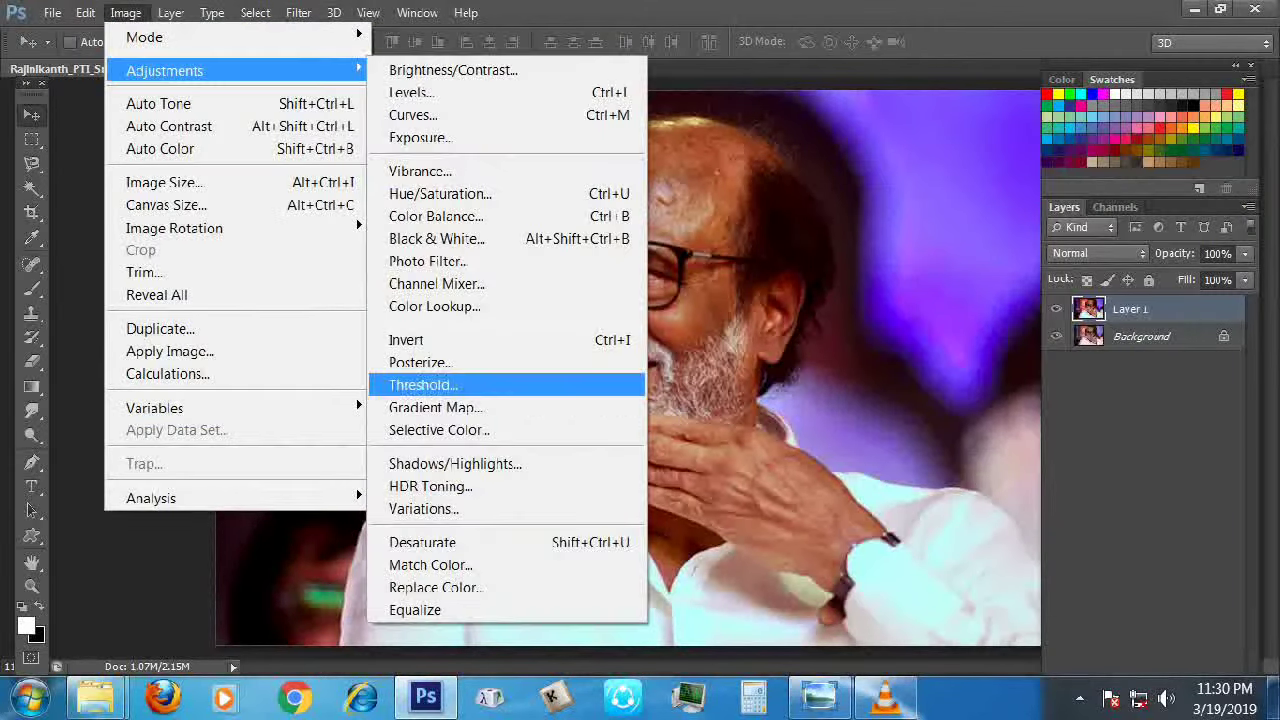
click(430, 565)
text(12)
key(Escape)
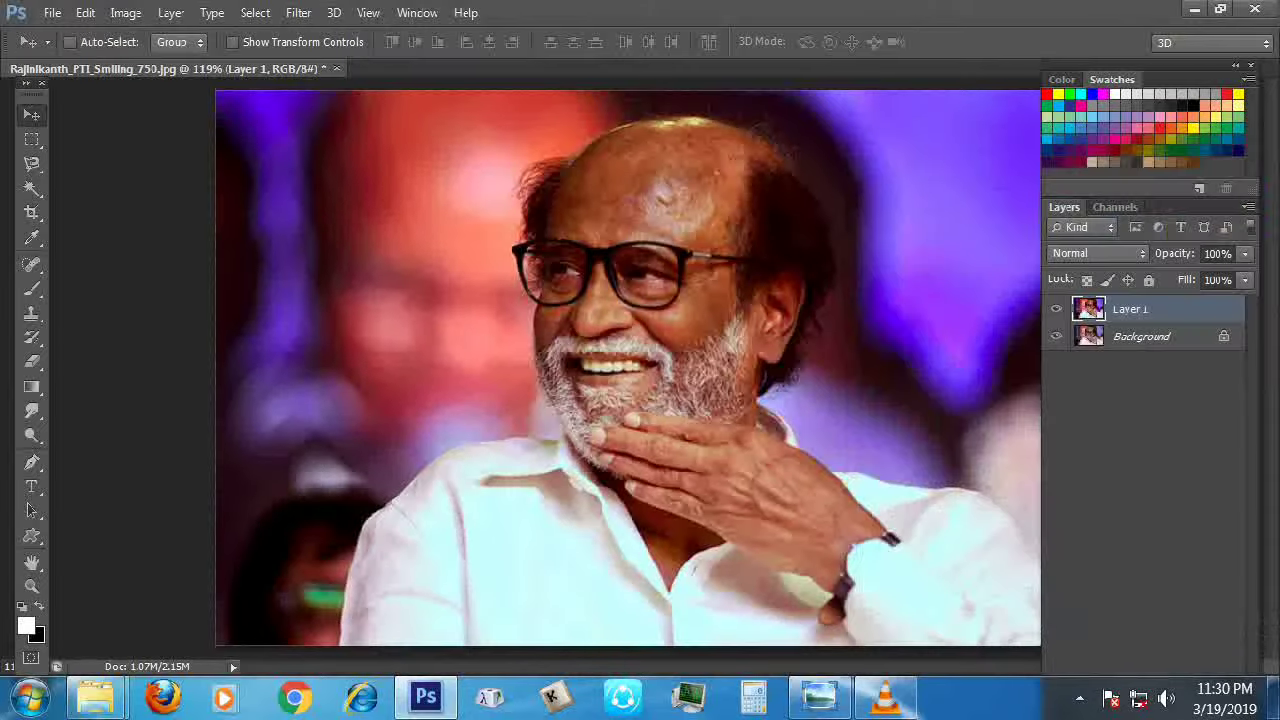
Resample the image to a resolution of 250 with Image Size and check the enlarged photo
scroll(746, 248, up, 5)
key(ctrl+alt+i)
double_click(800, 302)
text(250)
key(Return)
scroll(545, 370, up, 5)
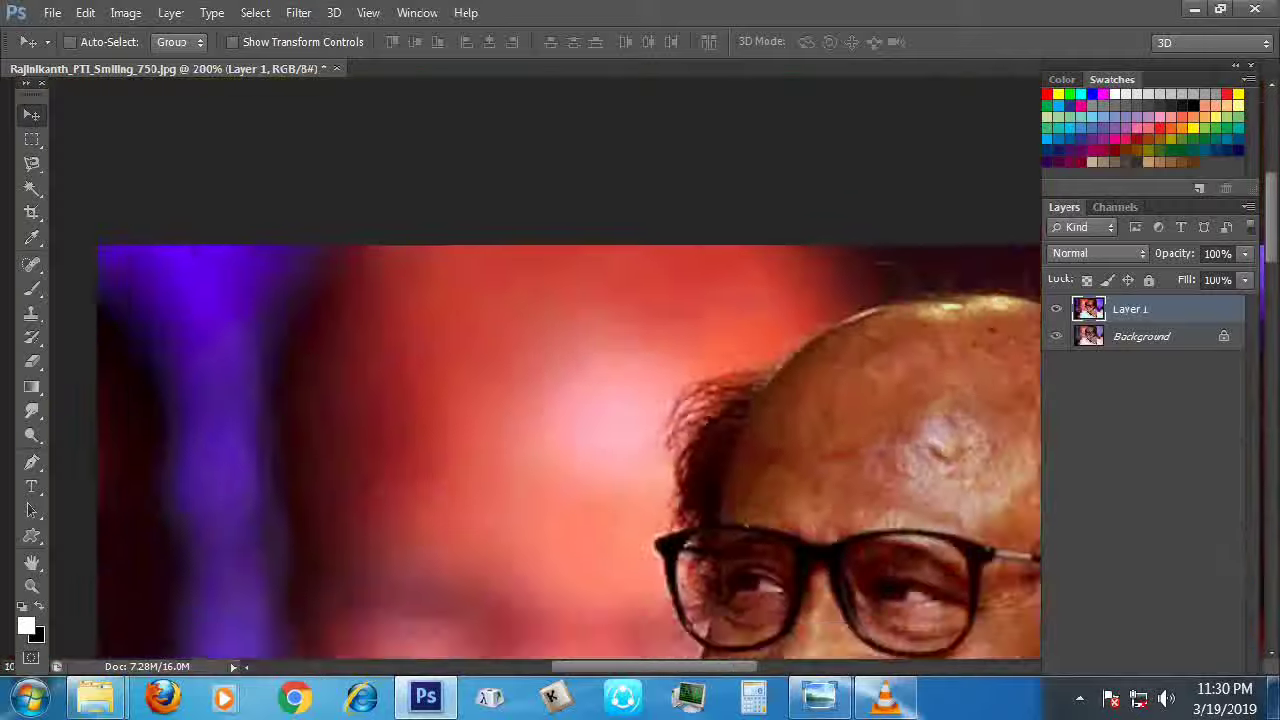
scroll(570, 370, down, 4)
scroll(570, 370, up, 1)
scroll(570, 370, down, 2)
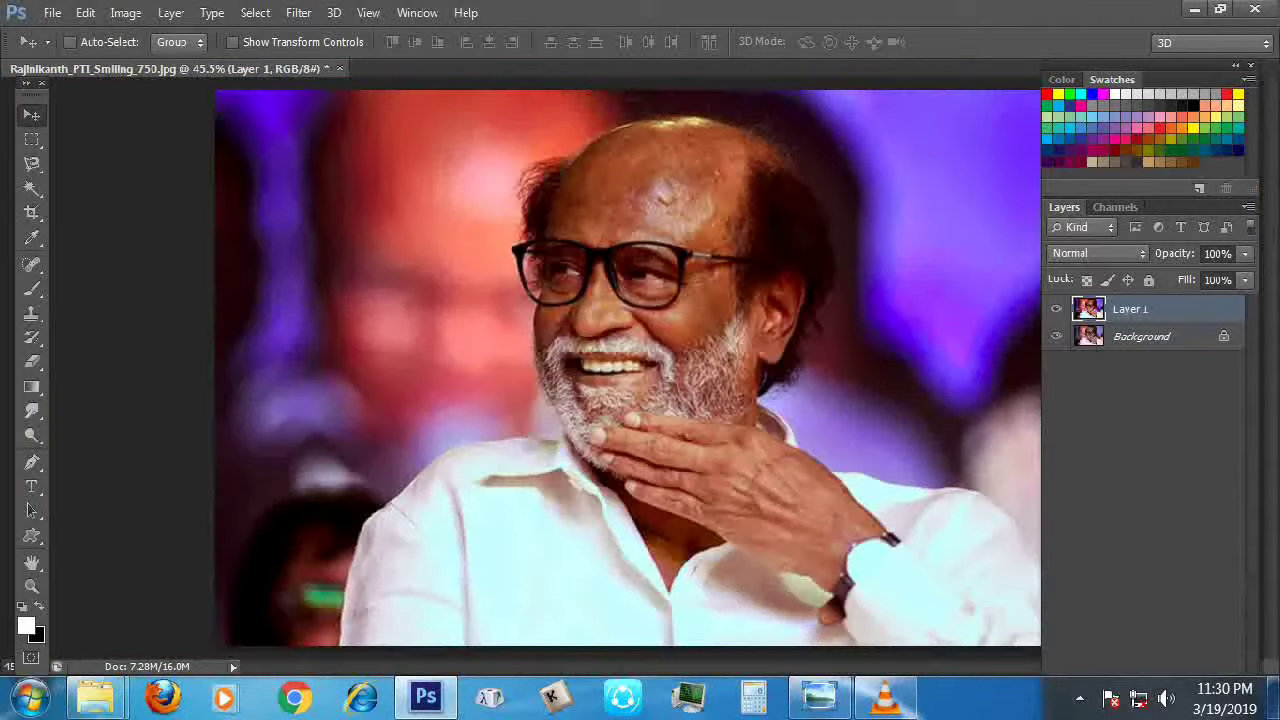
Save the layered image as the TIFF file "rajini ph" in the vlc recorder folder on Local Disk (F:)
key(ctrl+shift+s)
click(342, 317)
double_click(690, 174)
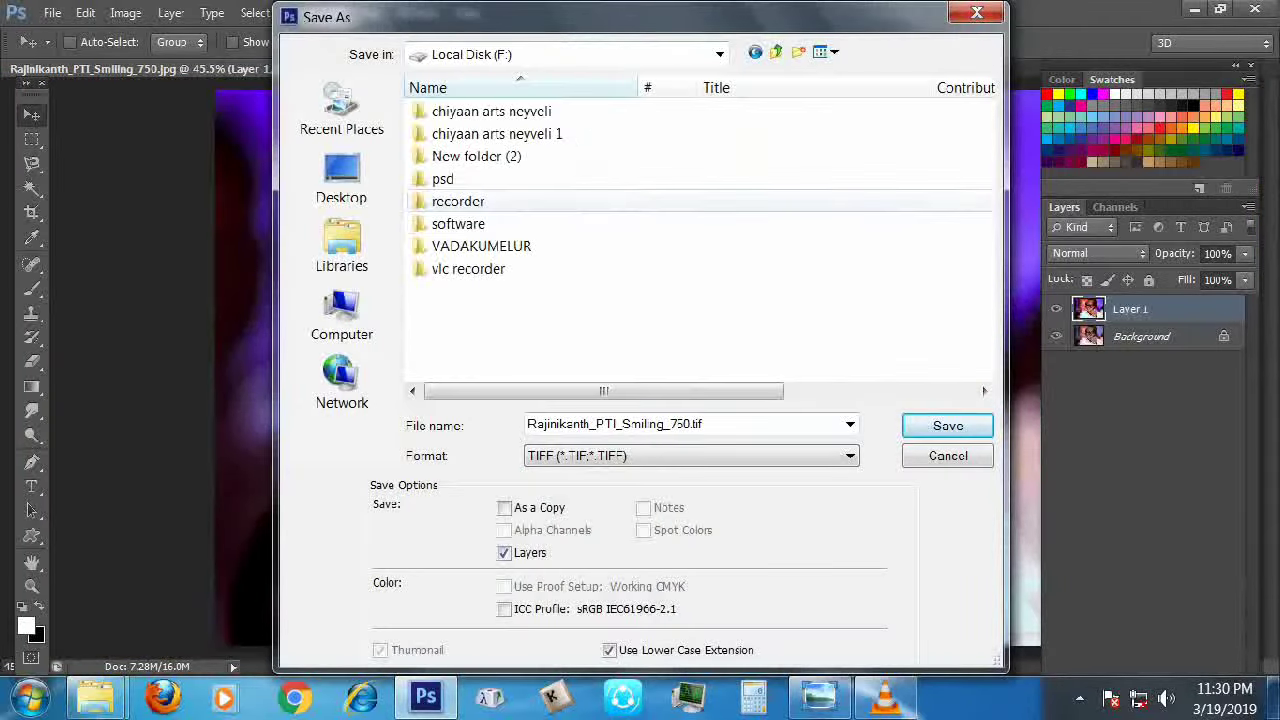
double_click(468, 268)
text(rajini ph)
key(Return)
key(Return)
key(Return)
Set up the Smudge tool with a 55 px preset brush tip for retouching the face
key(r)
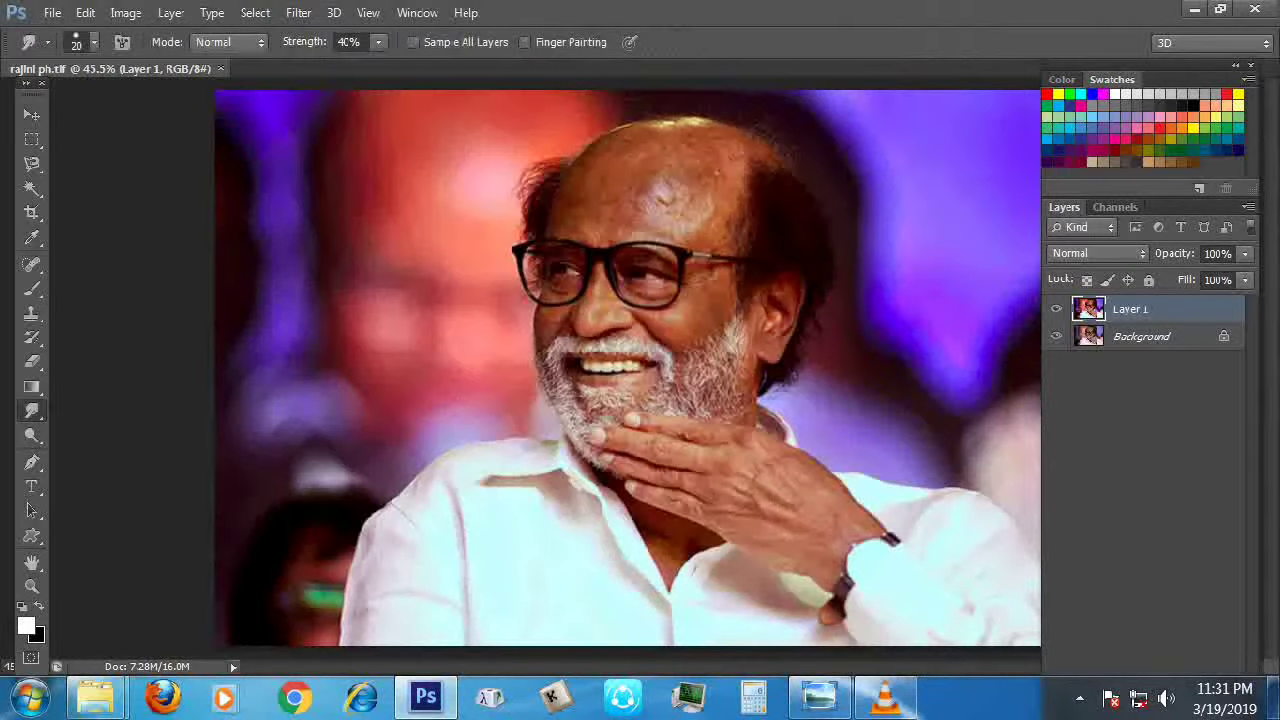
scroll(600, 220, up, 10)
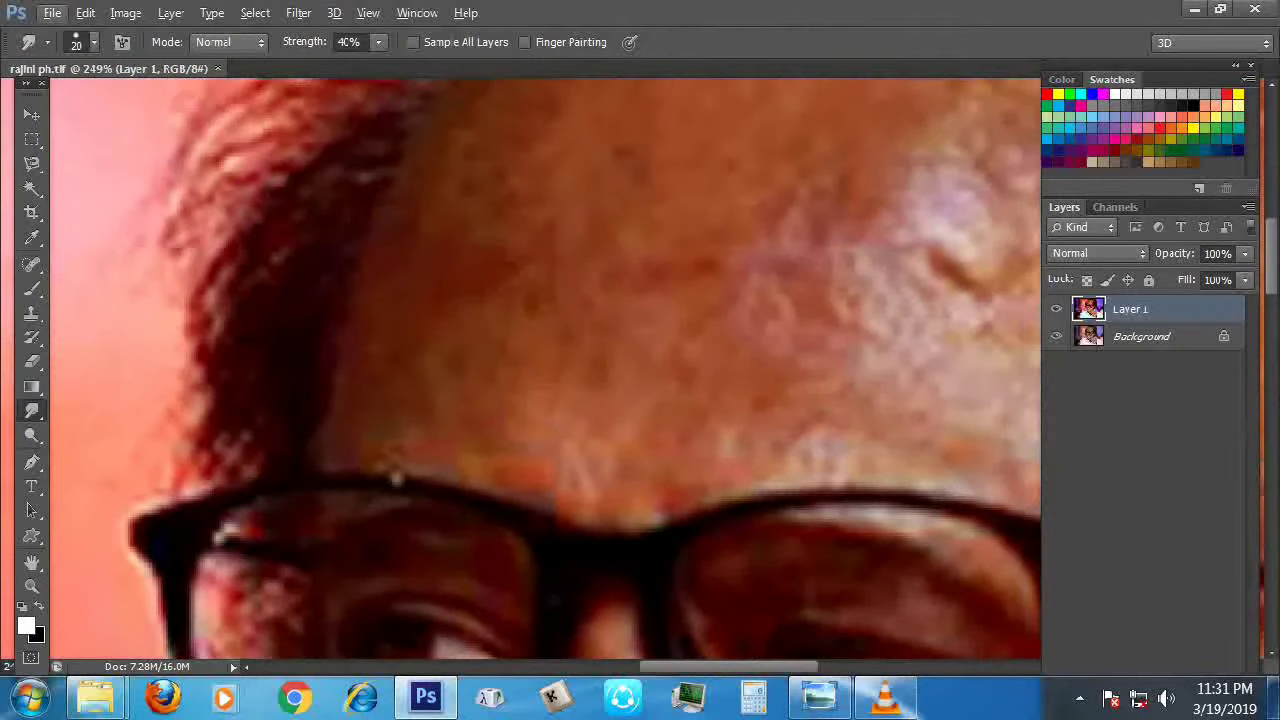
scroll(545, 375, right, 2)
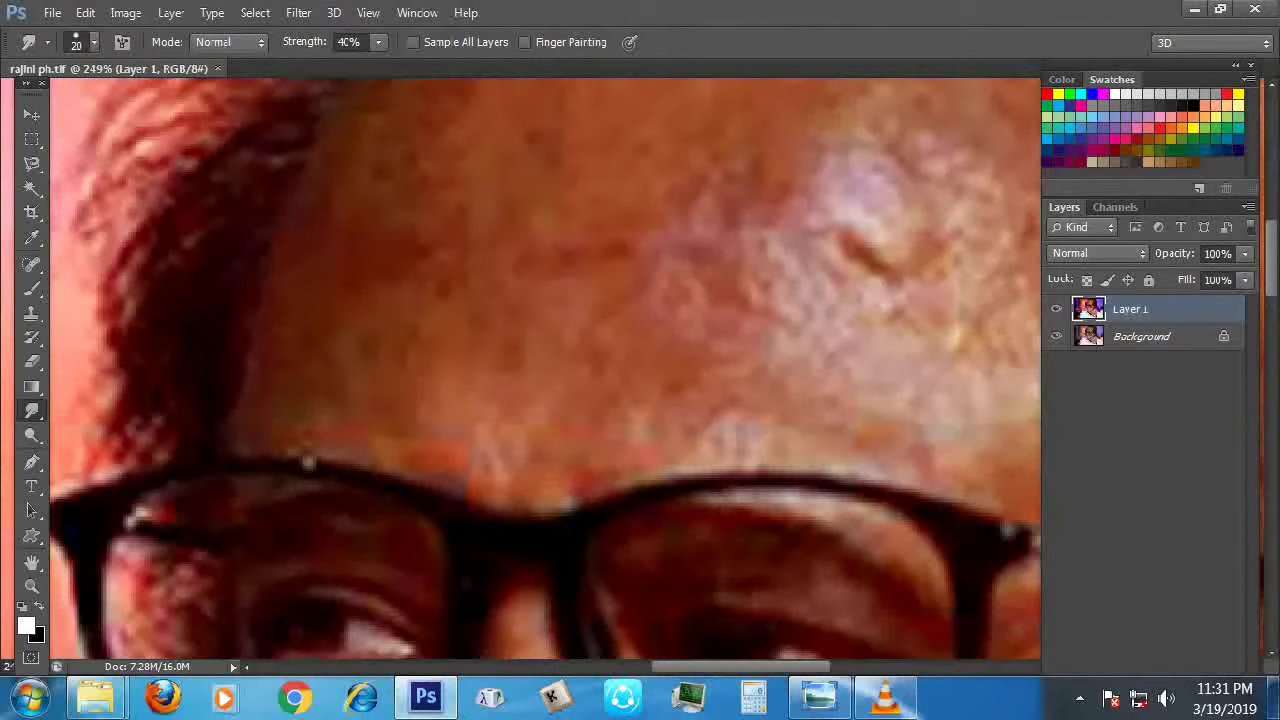
key(F5)
scroll(1139, 177, down, 5)
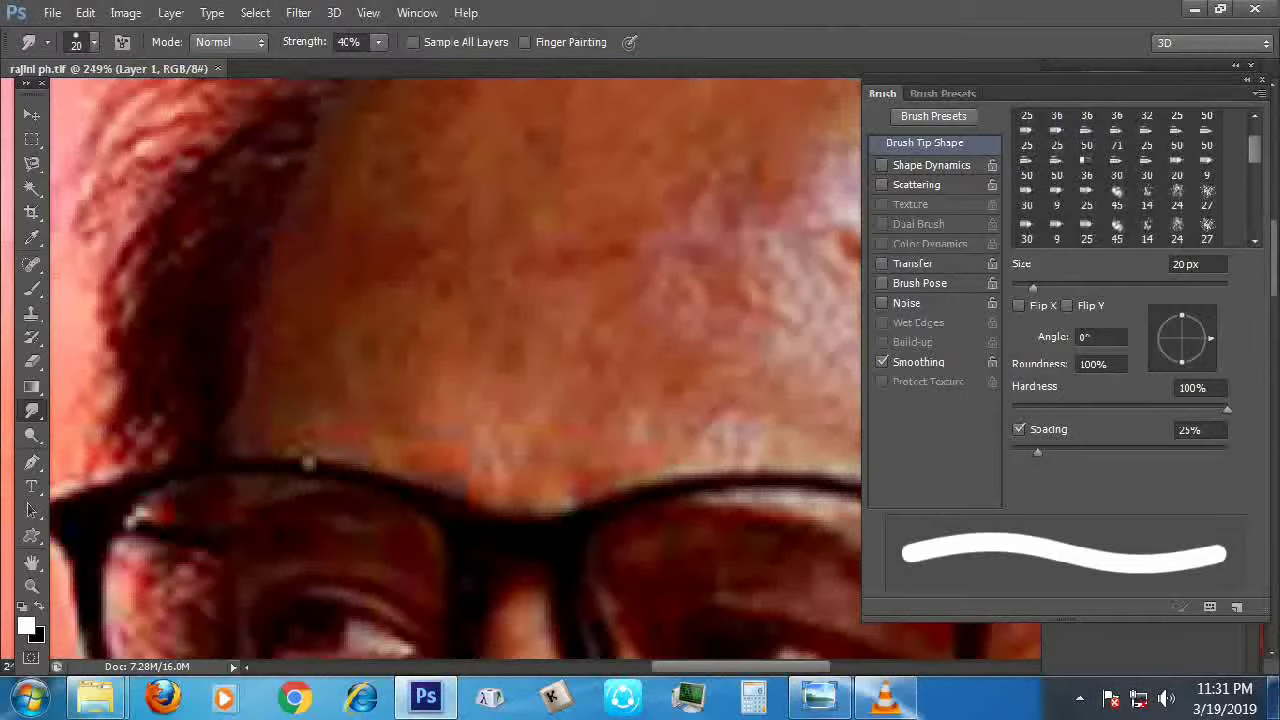
click(1087, 190)
key(F5)
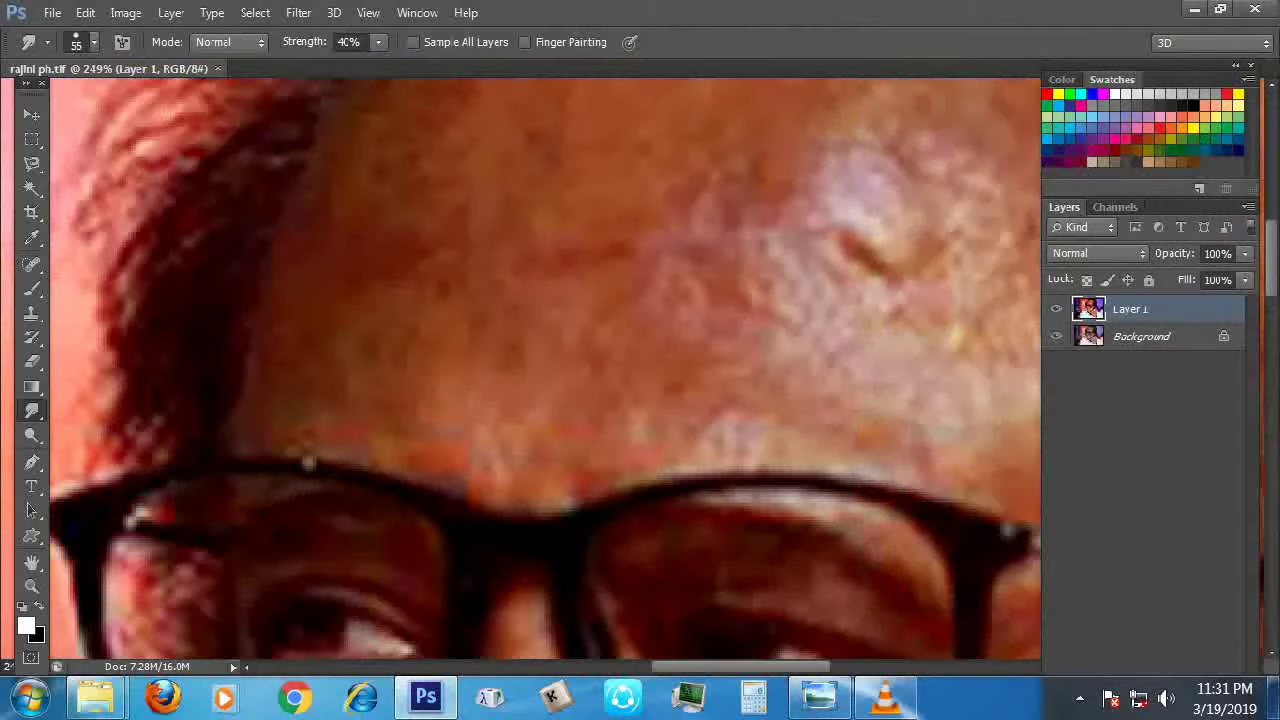
Smooth the forehead skin just above the glasses frame with a 25 px Smudge brush
scroll(545, 370, up, 4)
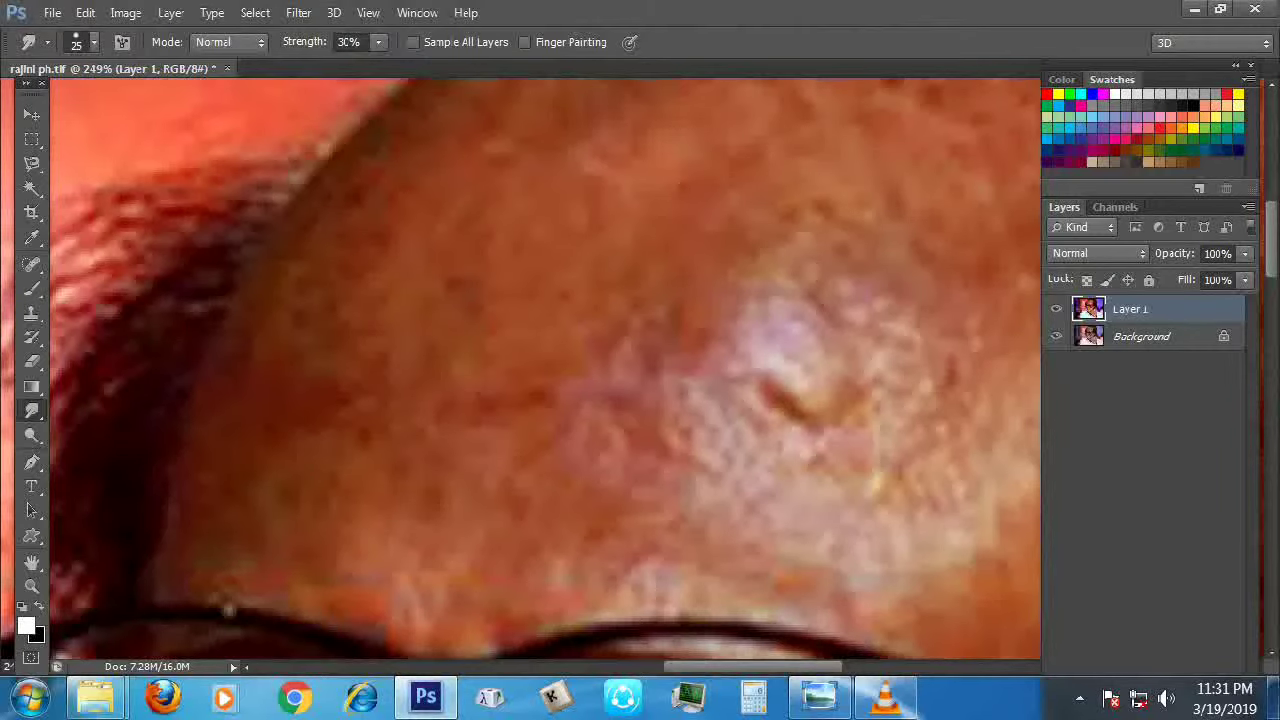
scroll(545, 370, up, 3)
scroll(545, 370, down, 8)
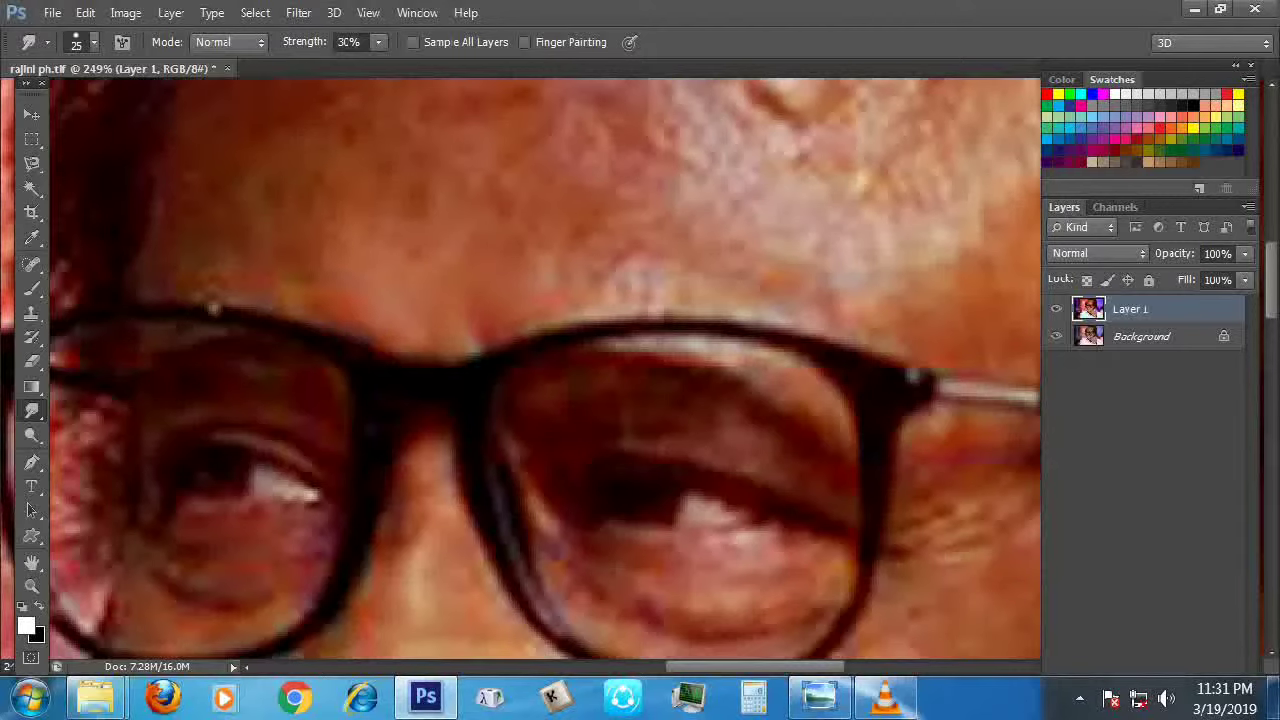
scroll(340, 275, up, 1)
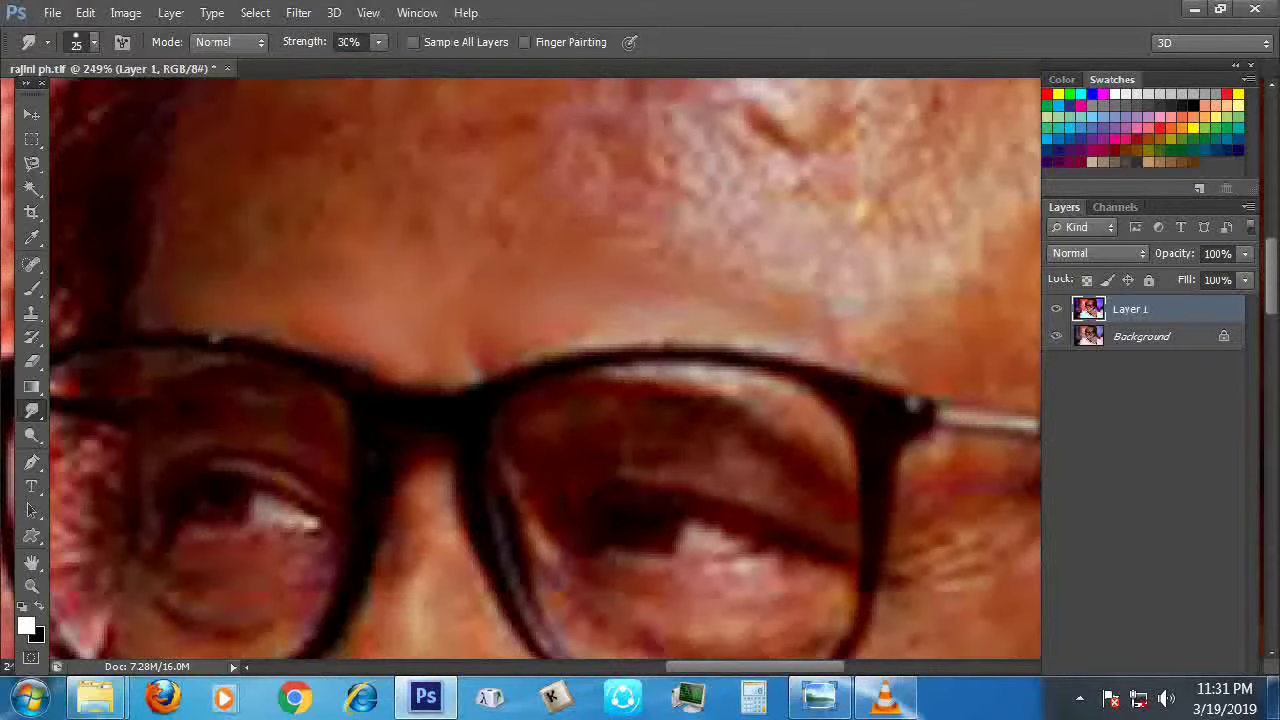
drag(650, 298, 604, 372)
drag(391, 314, 403, 258)
drag(729, 261, 657, 277)
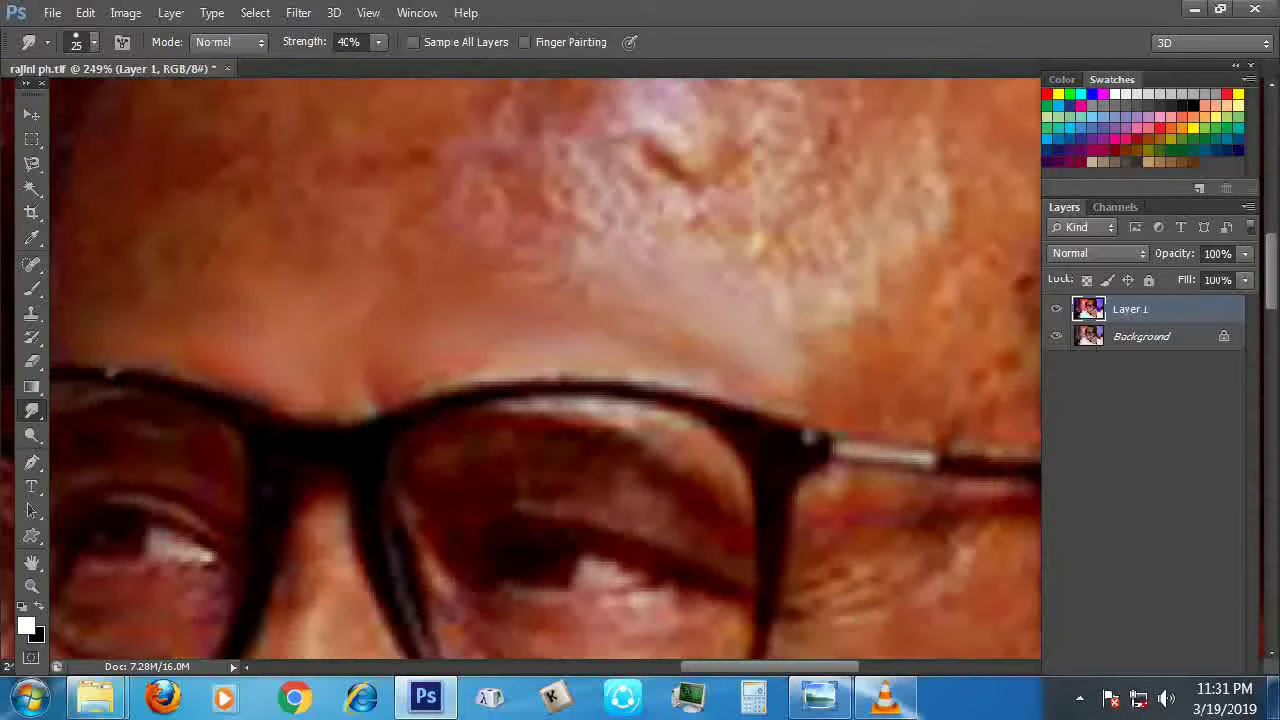
Smudge the pale forehead highlight beside the temple and the temple skin above the glasses arm into smooth tones
drag(760, 330, 646, 373)
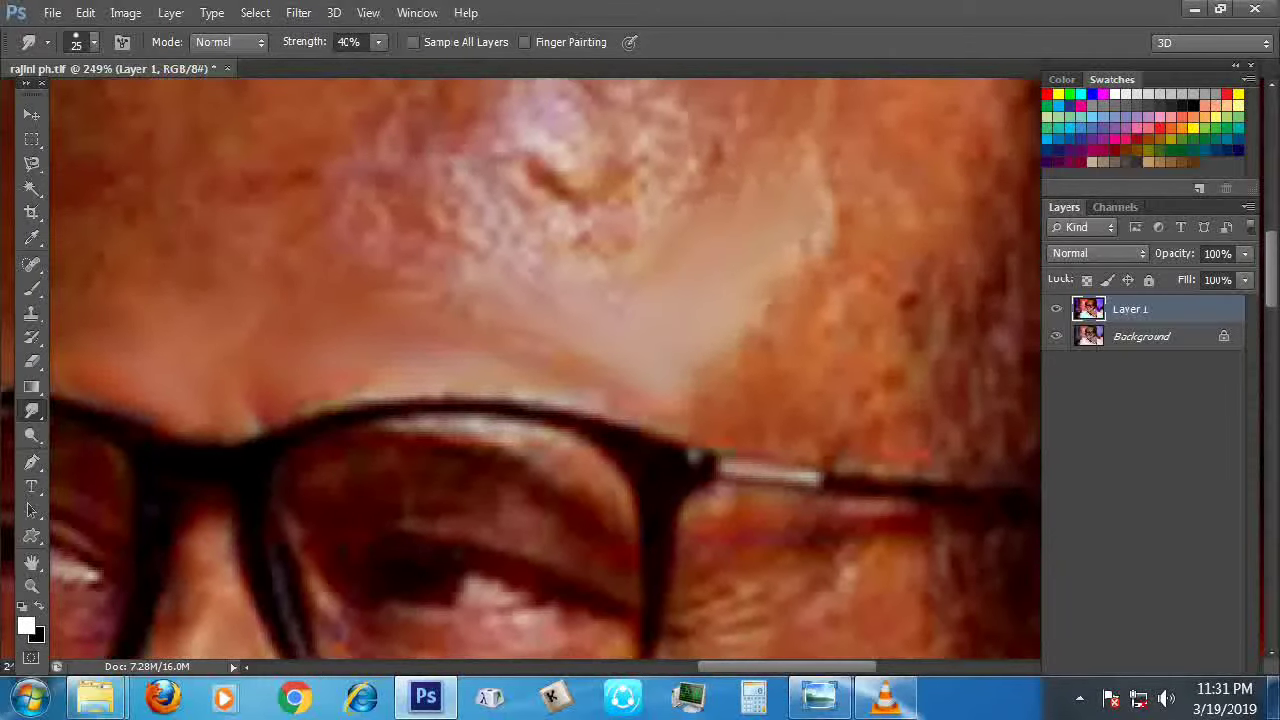
drag(770, 230, 670, 140)
drag(660, 240, 742, 145)
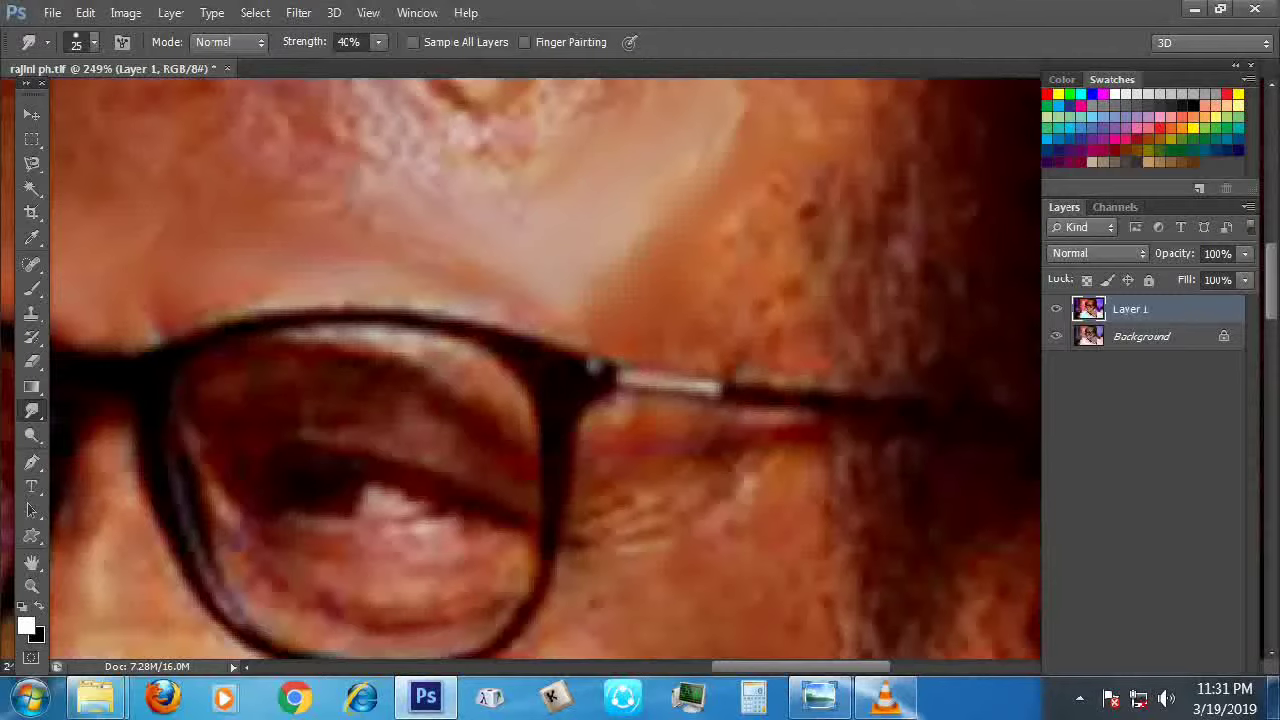
mouse_move(688, 290)
mouse_down()
mouse_move(696, 325)
mouse_move(740, 356)
mouse_move(784, 312)
mouse_move(795, 214)
mouse_move(792, 290)
mouse_move(805, 295)
mouse_up()
drag(805, 300, 735, 420)
drag(740, 320, 770, 420)
mouse_move(760, 248)
mouse_down()
mouse_move(755, 330)
mouse_move(800, 480)
mouse_move(805, 442)
mouse_up()
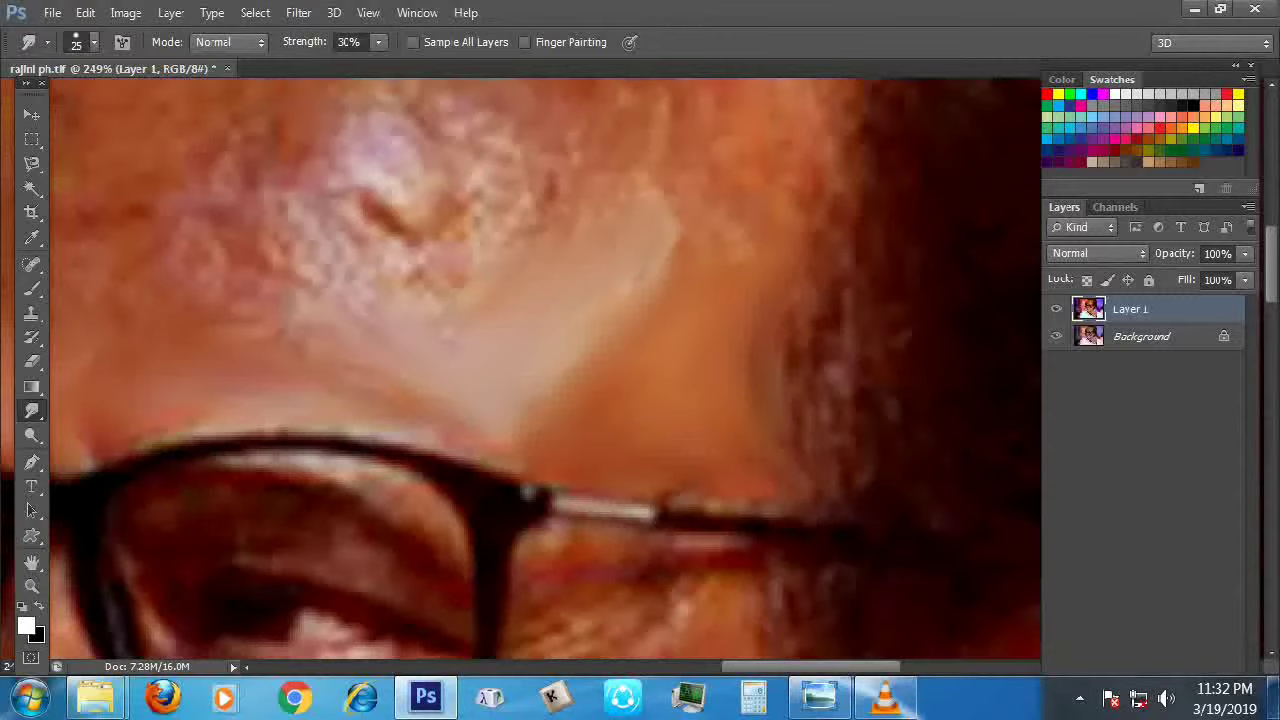
Smudge the middle of the forehead beside the bright highlight at 30% strength to blend its wrinkle and blotches
scroll(720, 250, up, 2)
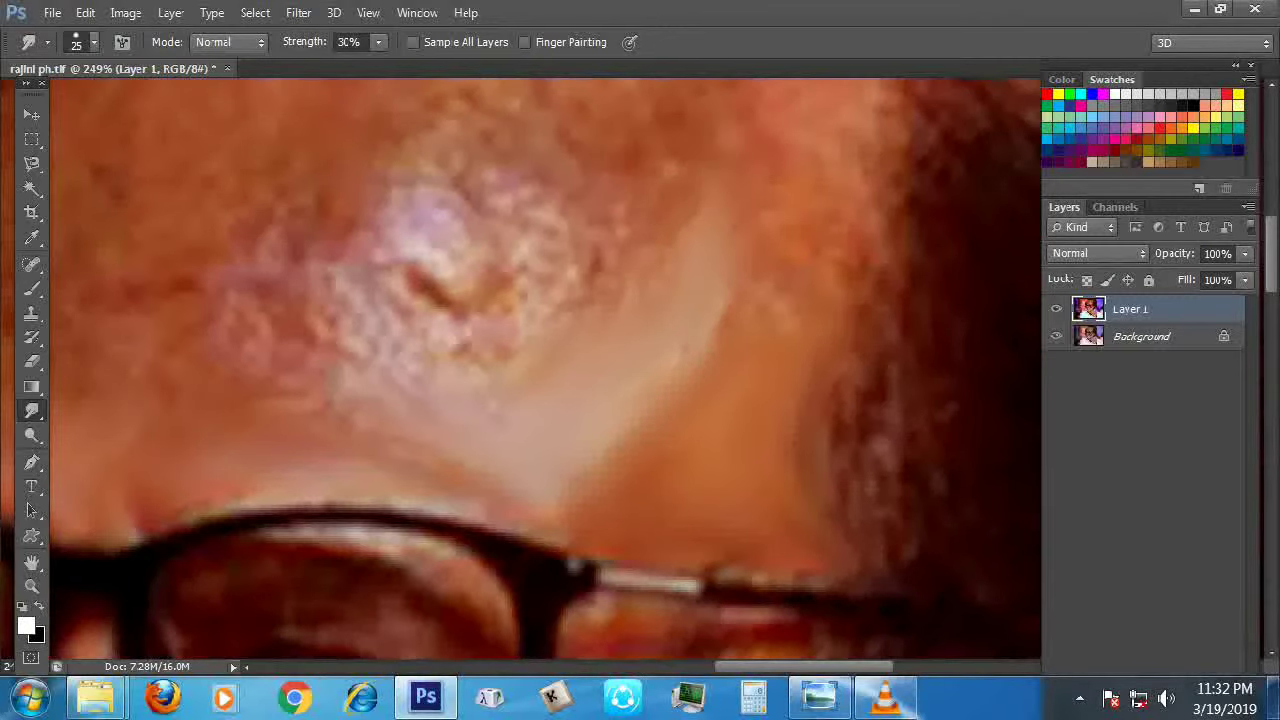
scroll(735, 130, down, 4)
scroll(545, 370, up, 3)
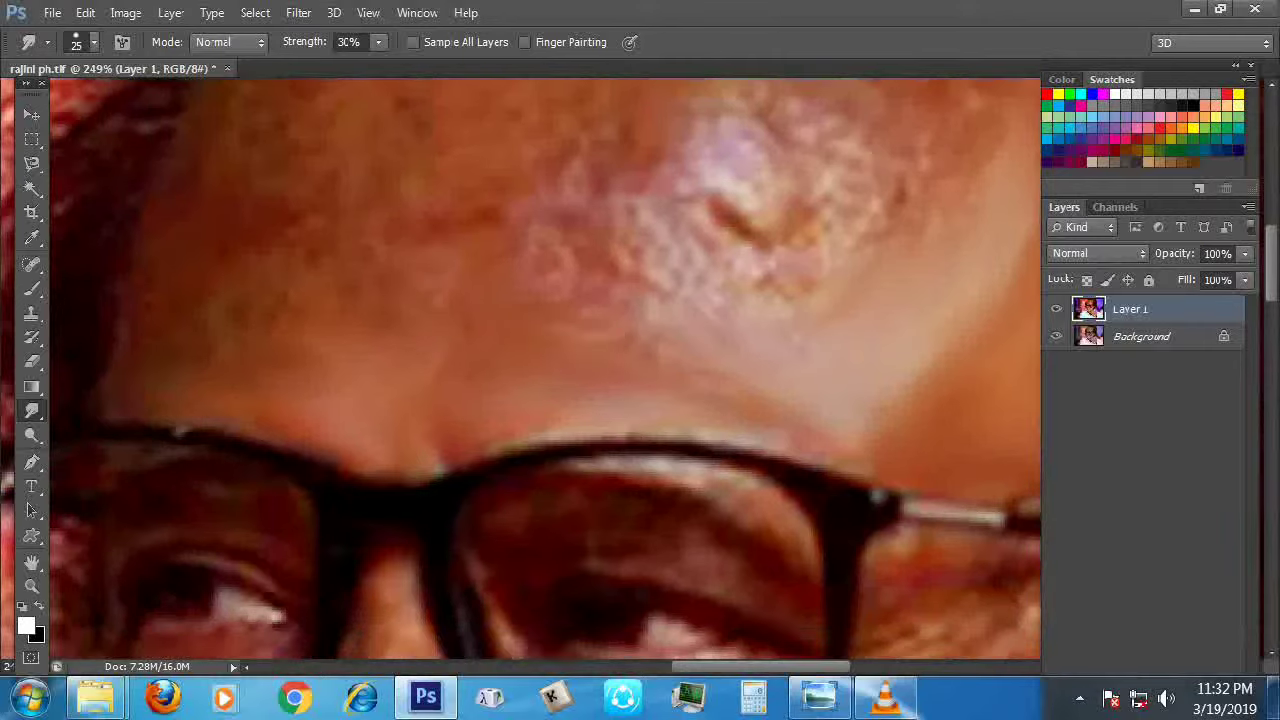
mouse_move(527, 240)
mouse_down()
mouse_move(570, 326)
mouse_move(630, 270)
mouse_move(635, 248)
mouse_move(590, 190)
mouse_up()
drag(439, 237, 614, 182)
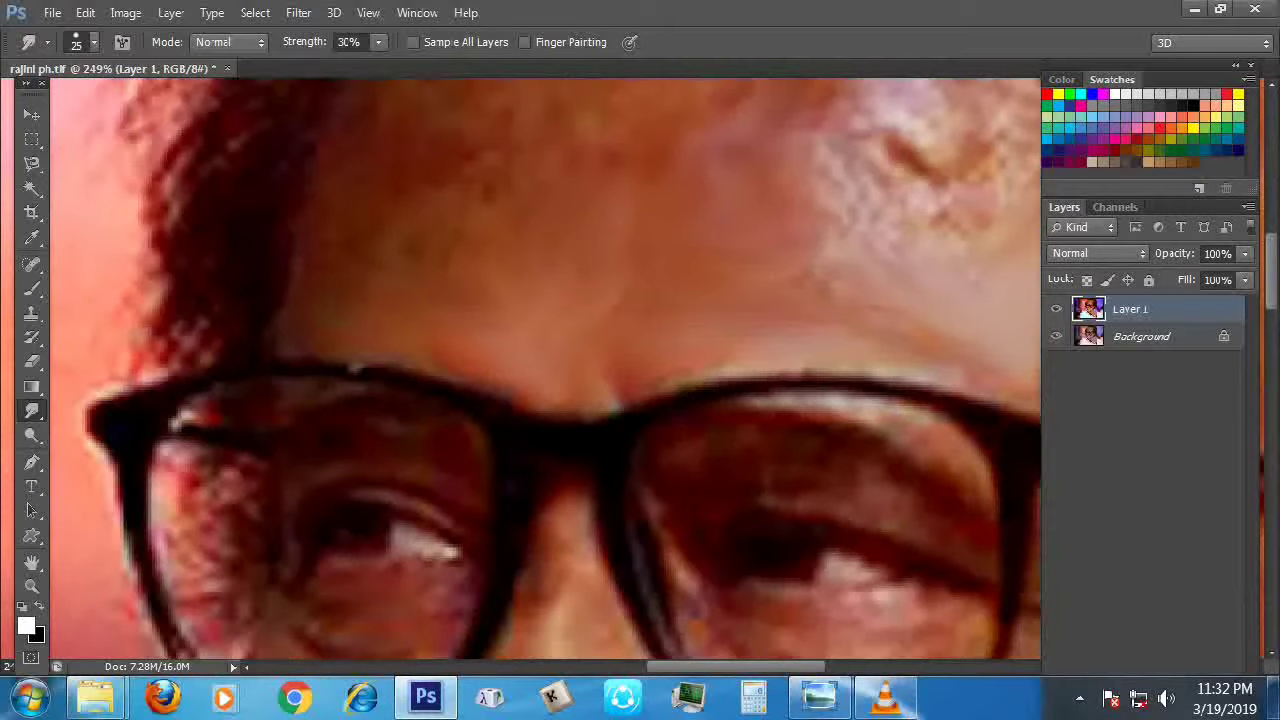
Smudge the brown forehead skin and the speckled rim of the bright highlight around the forehead wrinkle with the 25 px brush
scroll(390, 240, up, 3)
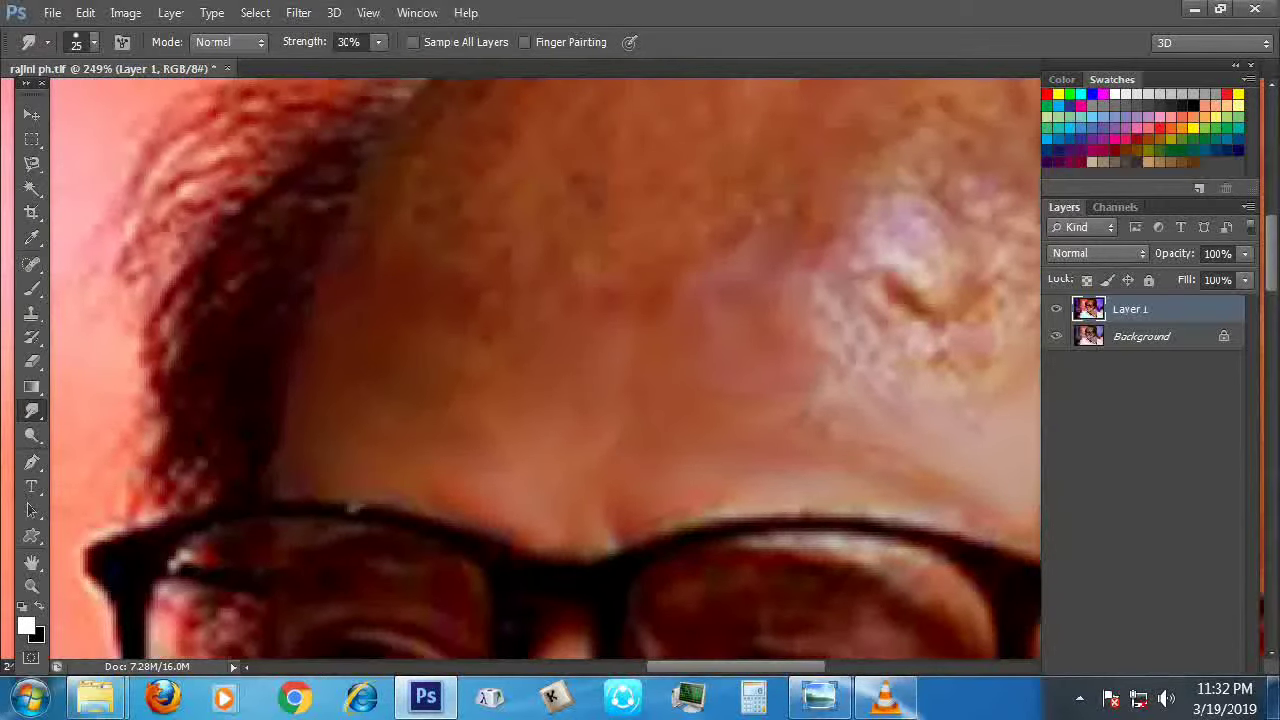
drag(472, 306, 427, 241)
drag(769, 311, 655, 325)
drag(780, 280, 620, 270)
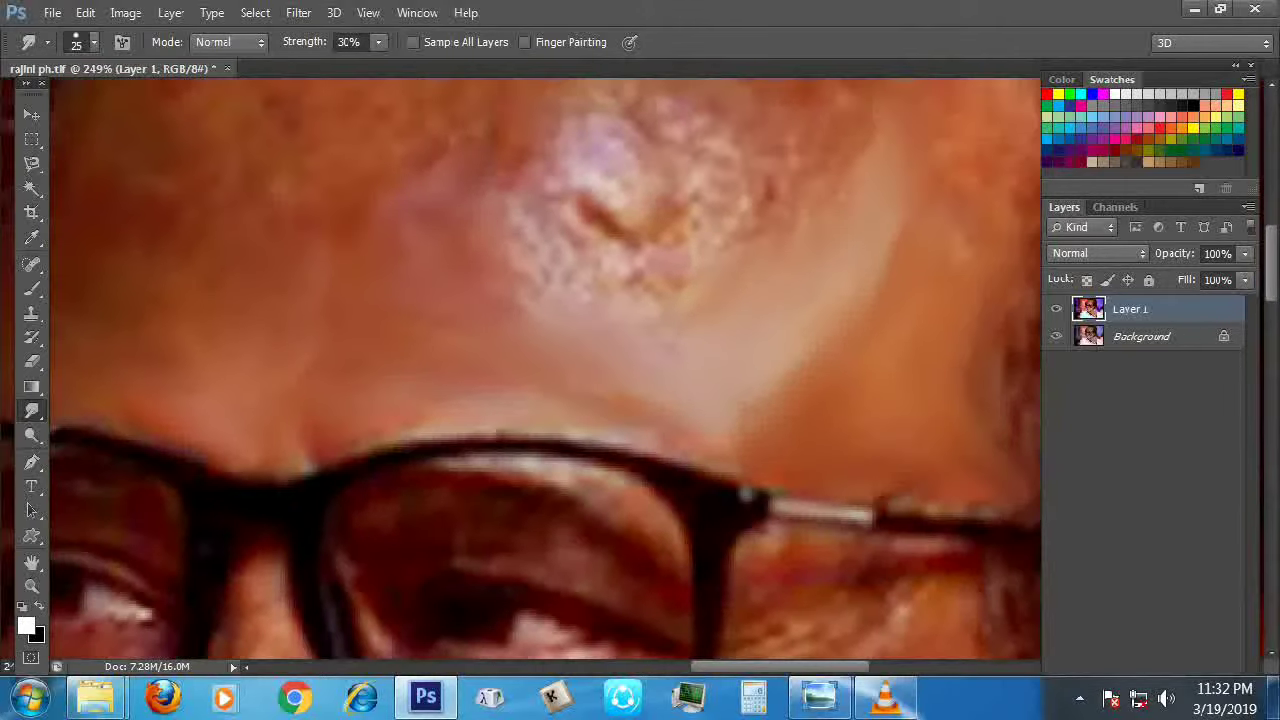
mouse_move(610, 200)
mouse_down()
mouse_move(575, 258)
mouse_move(580, 310)
mouse_move(535, 260)
mouse_move(500, 315)
mouse_move(495, 265)
mouse_up()
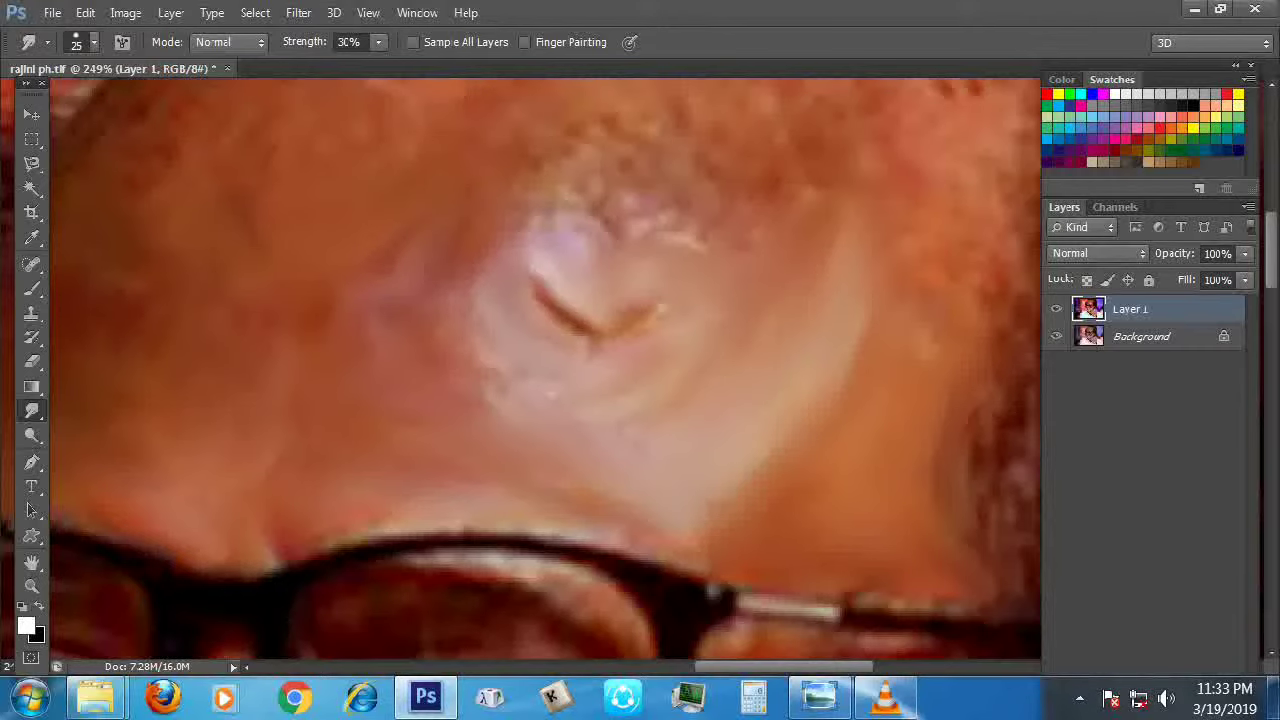
Smudge the darker side of the forehead and the short arm of the V-shaped wrinkle with a 30 px brush
key(bracketright)
scroll(545, 370, up, 3)
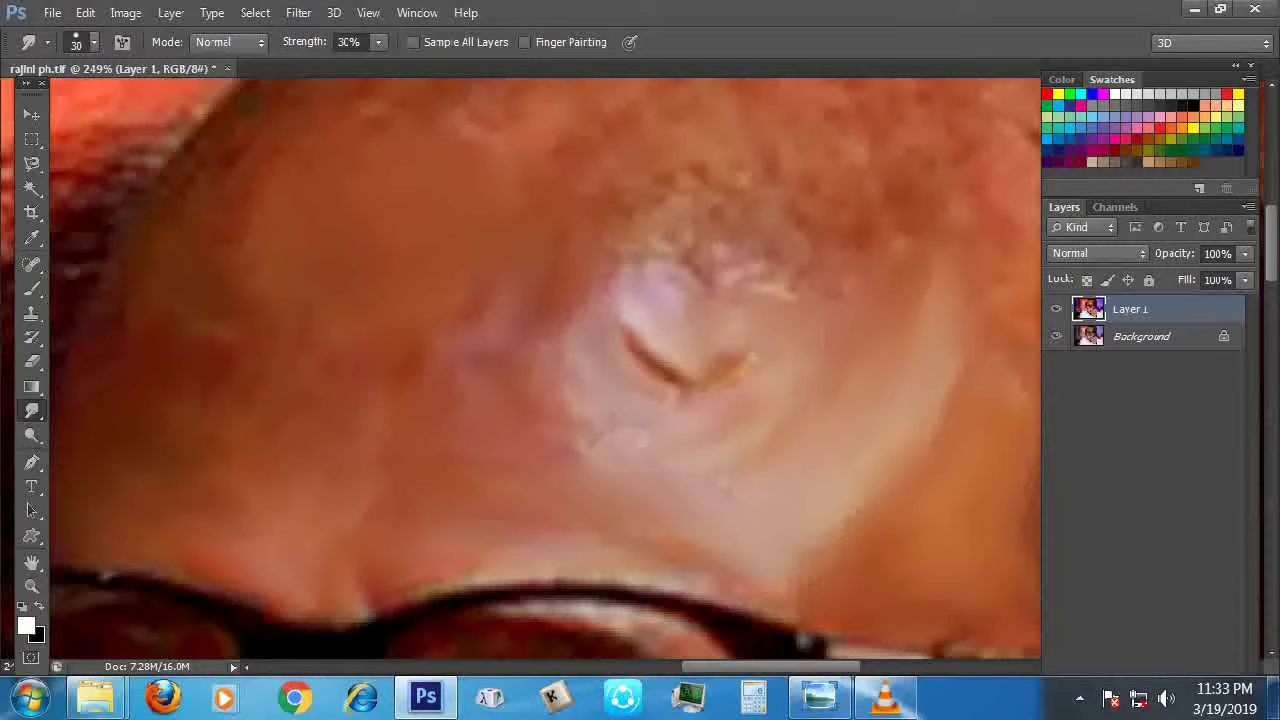
scroll(545, 370, down, 3)
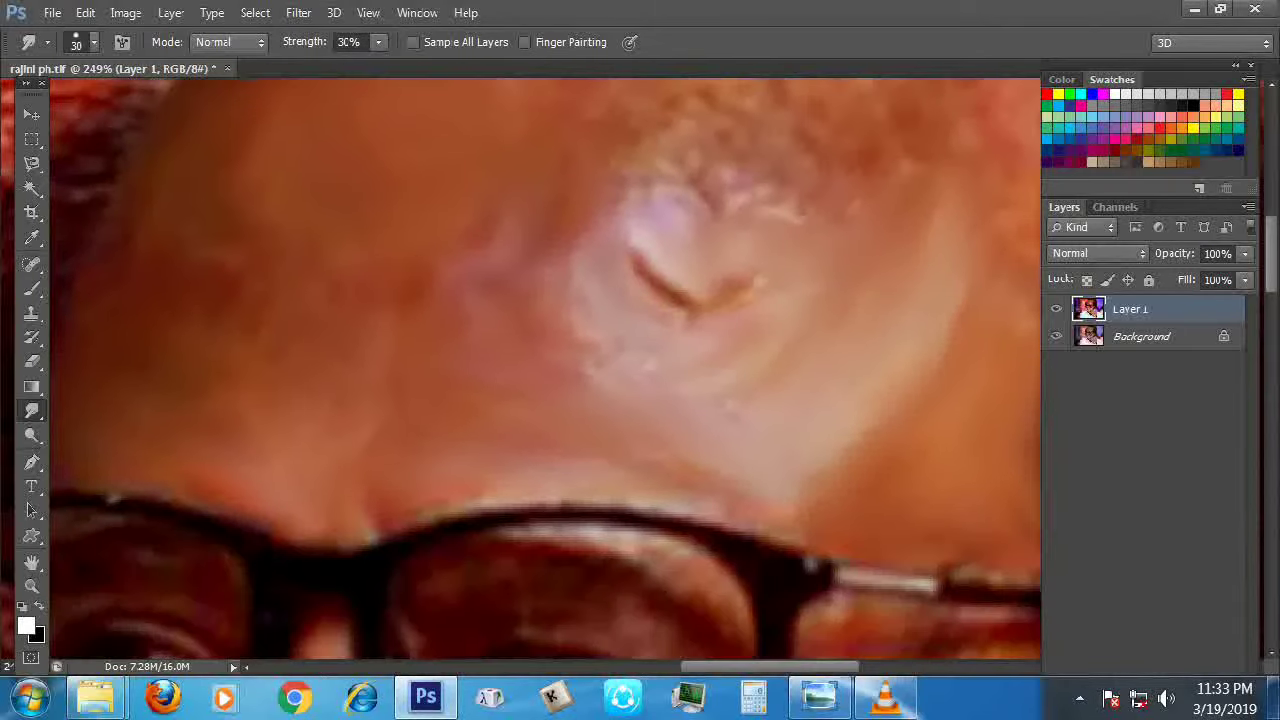
scroll(545, 370, down, 2)
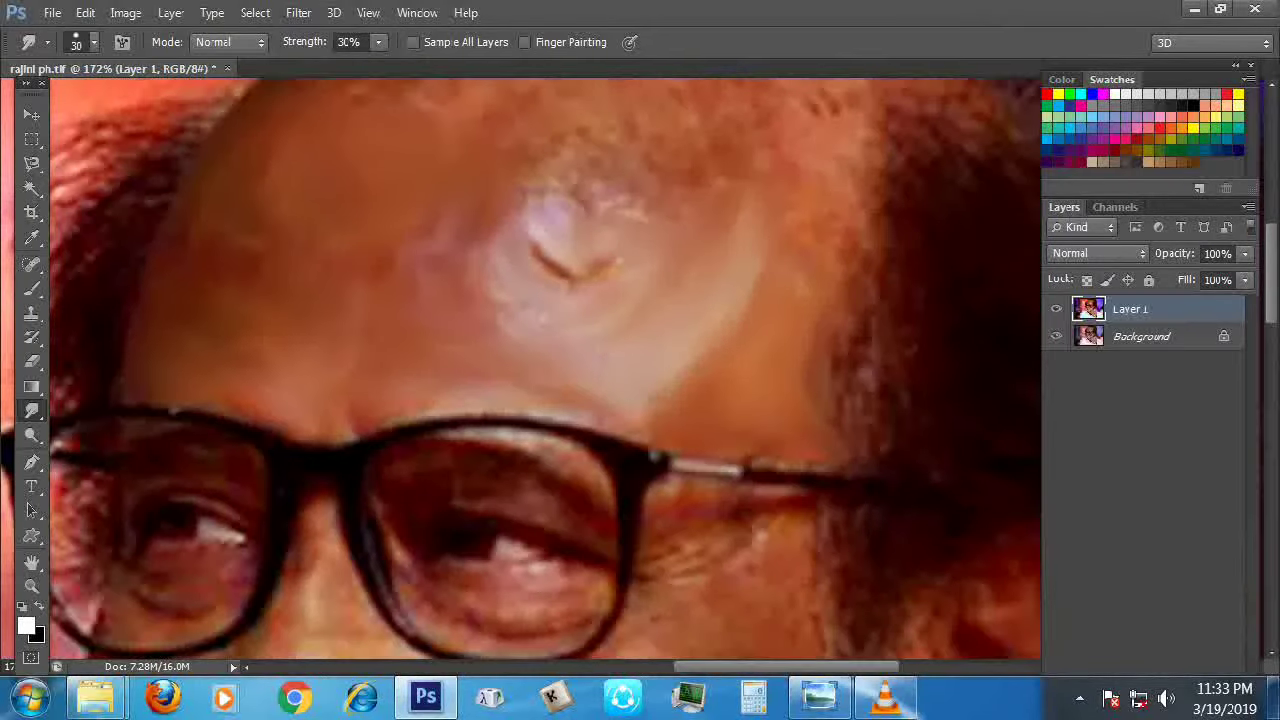
drag(600, 274, 624, 250)
scroll(545, 370, down, 1)
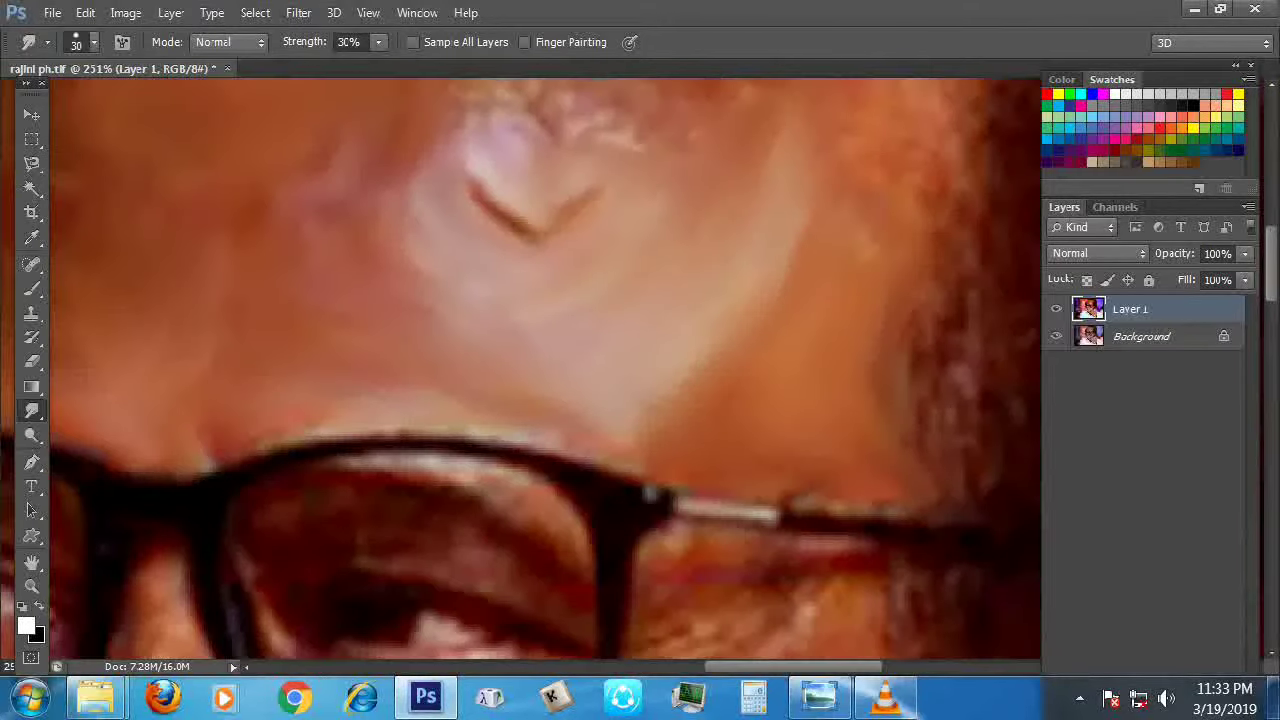
Smooth the upper forehead on the side away from the dark hair with a 35 px Smudge brush, then return to 30 px
scroll(545, 370, down, 1)
scroll(545, 370, up, 1)
scroll(545, 370, up, 1)
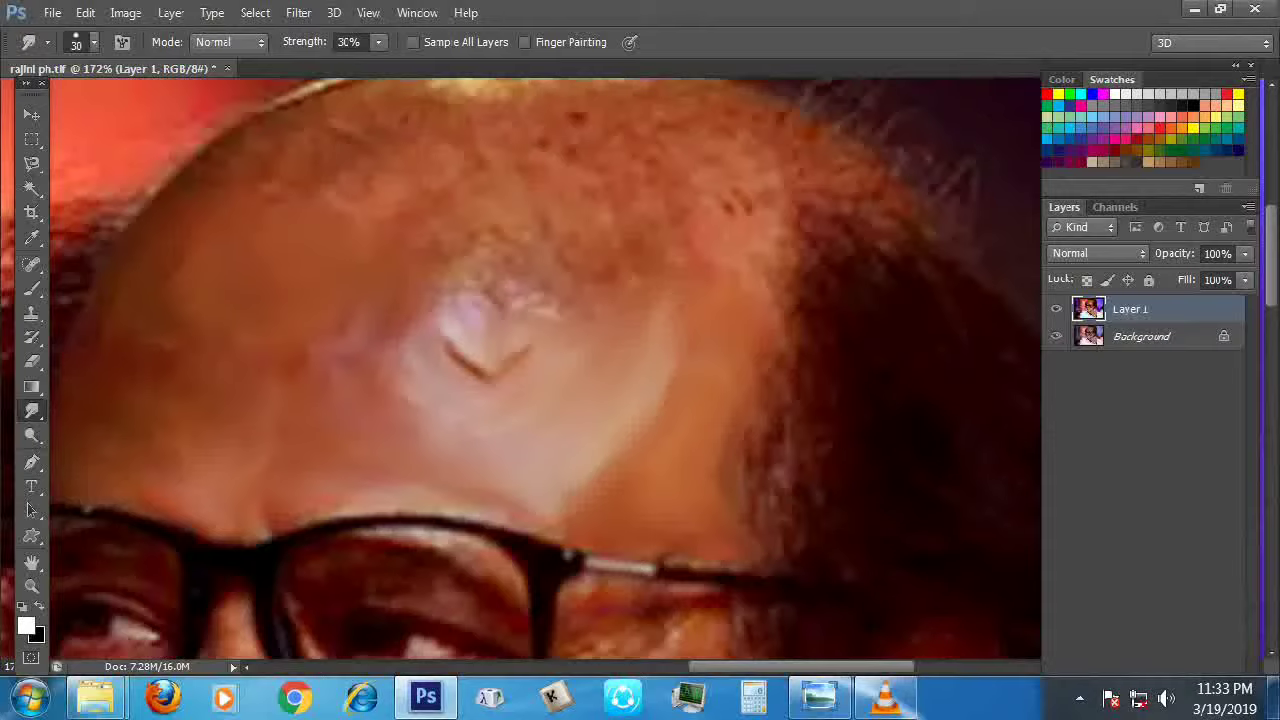
scroll(545, 370, up, 1)
mouse_move(360, 176)
mouse_down()
mouse_move(460, 125)
mouse_move(615, 120)
mouse_up()
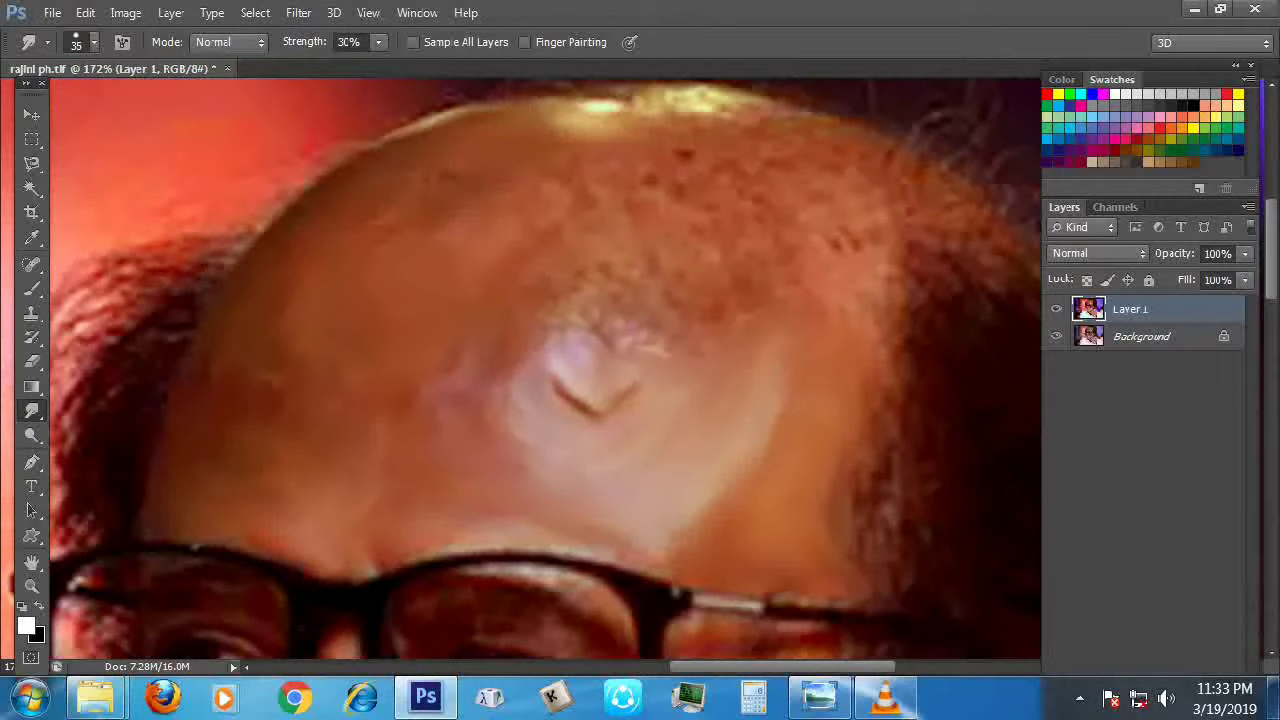
key(bracketleft)
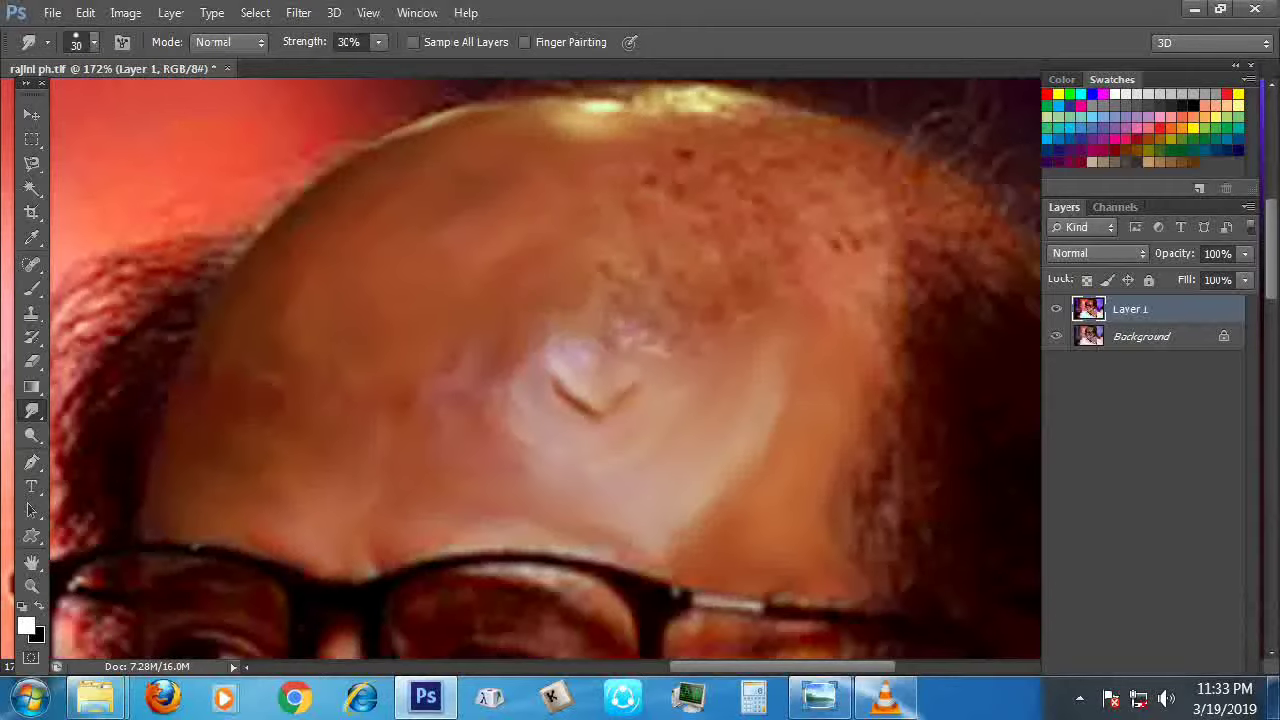
Smudge the speckles directly above the bright forehead highlight with the 30 px brush so they blend into the surrounding skin
scroll(585, 320, down, 1)
drag(609, 265, 608, 240)
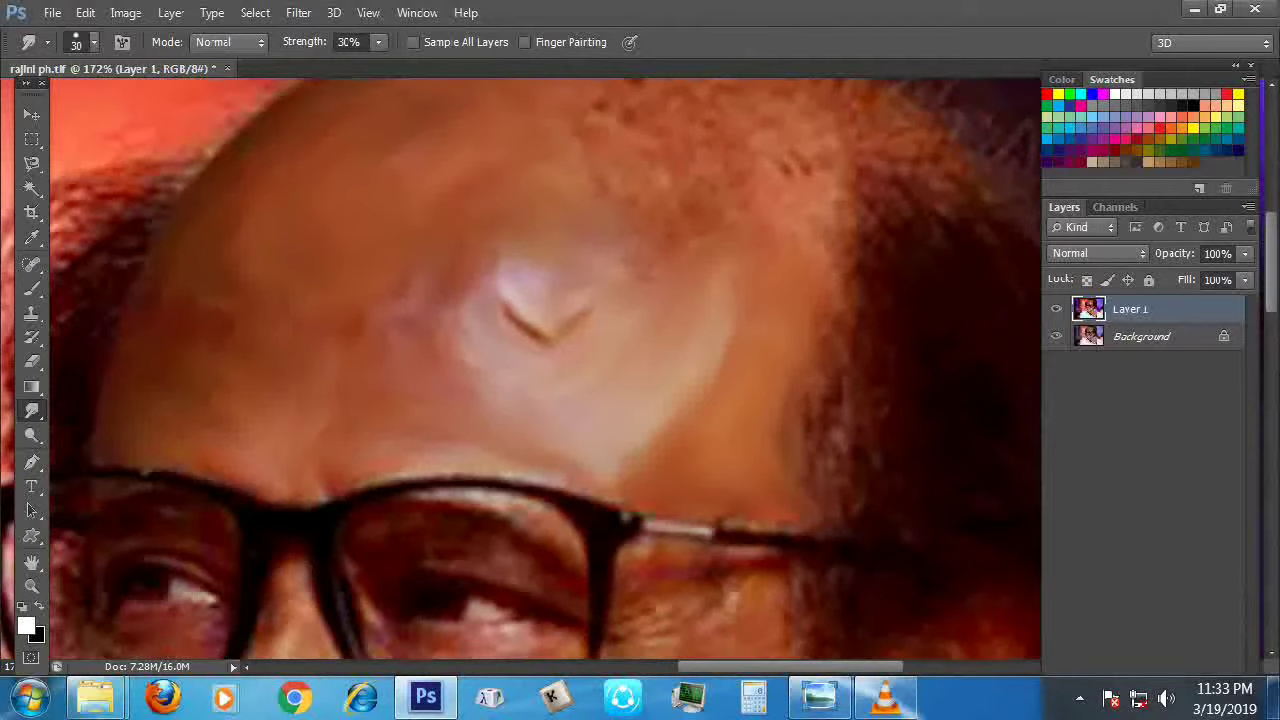
drag(640, 330, 485, 435)
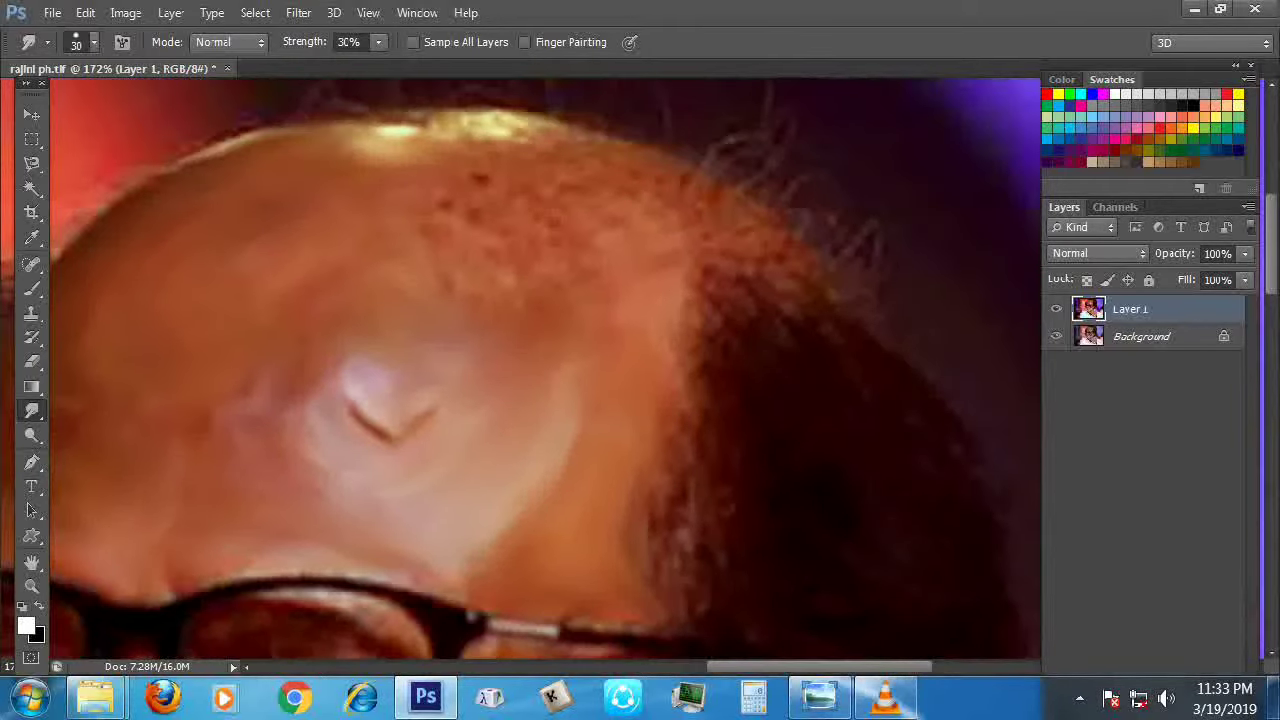
drag(500, 280, 635, 260)
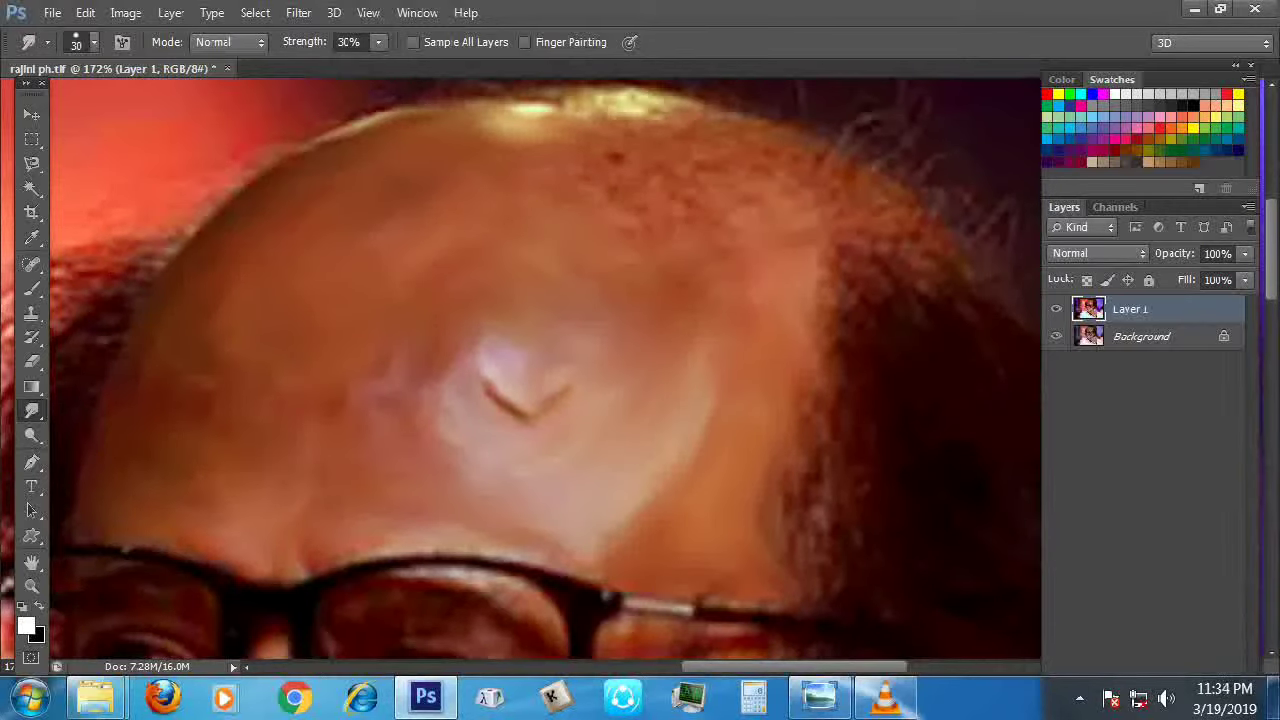
Smudge the spotted scalp between the crown highlight and the dark hairline, and raise the Smudge strength to 40%
mouse_move(616, 196)
mouse_down()
mouse_move(612, 152)
mouse_move(650, 112)
mouse_move(735, 120)
mouse_move(785, 148)
mouse_up()
mouse_move(700, 200)
mouse_down()
mouse_move(788, 296)
mouse_move(624, 195)
mouse_move(800, 210)
mouse_up()
drag(700, 260, 670, 212)
drag(600, 300, 500, 265)
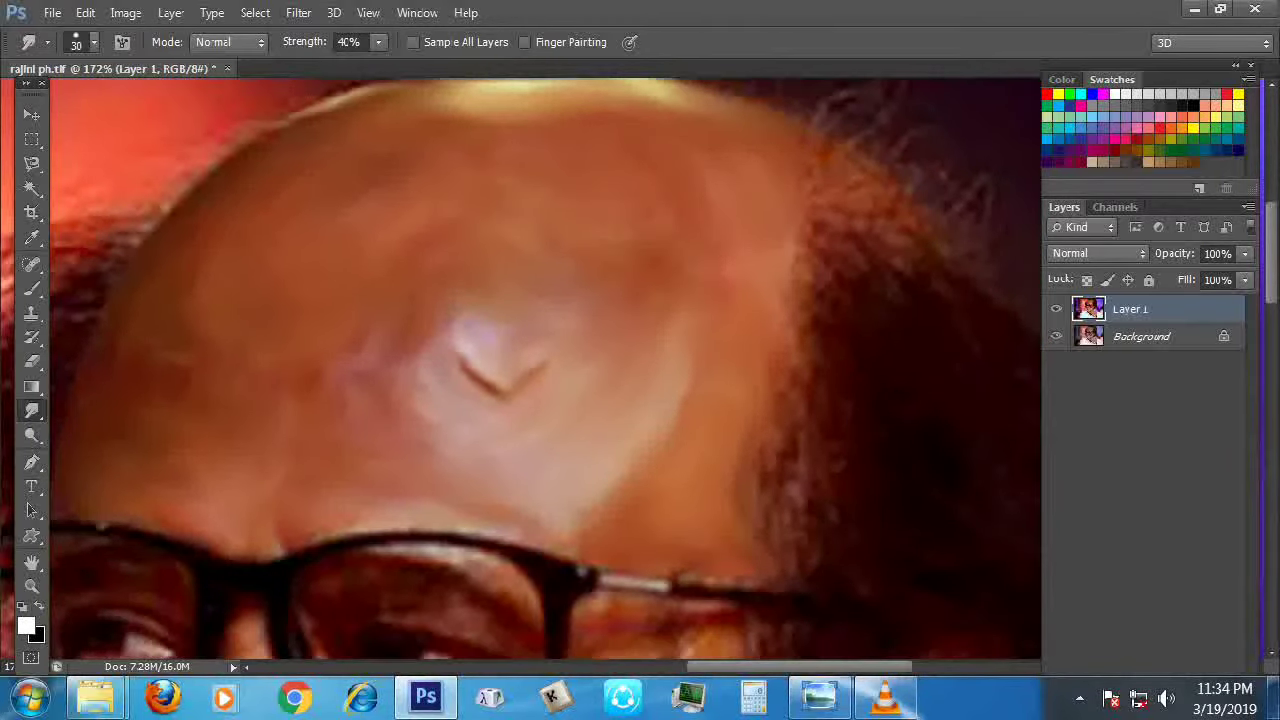
Smooth the rounded outer side and lower edge of the nose with Smudge brushes of 20 px and 15 px at 40% strength
scroll(545, 370, down, 4)
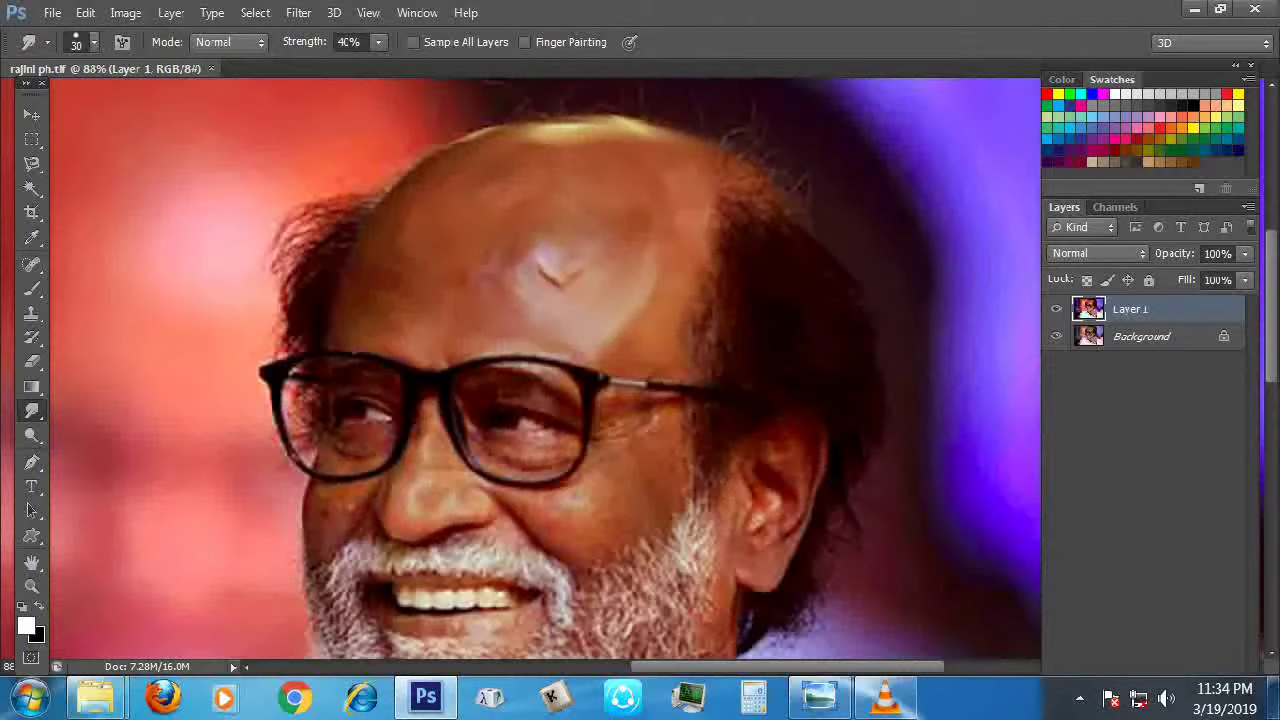
scroll(545, 300, up, 3)
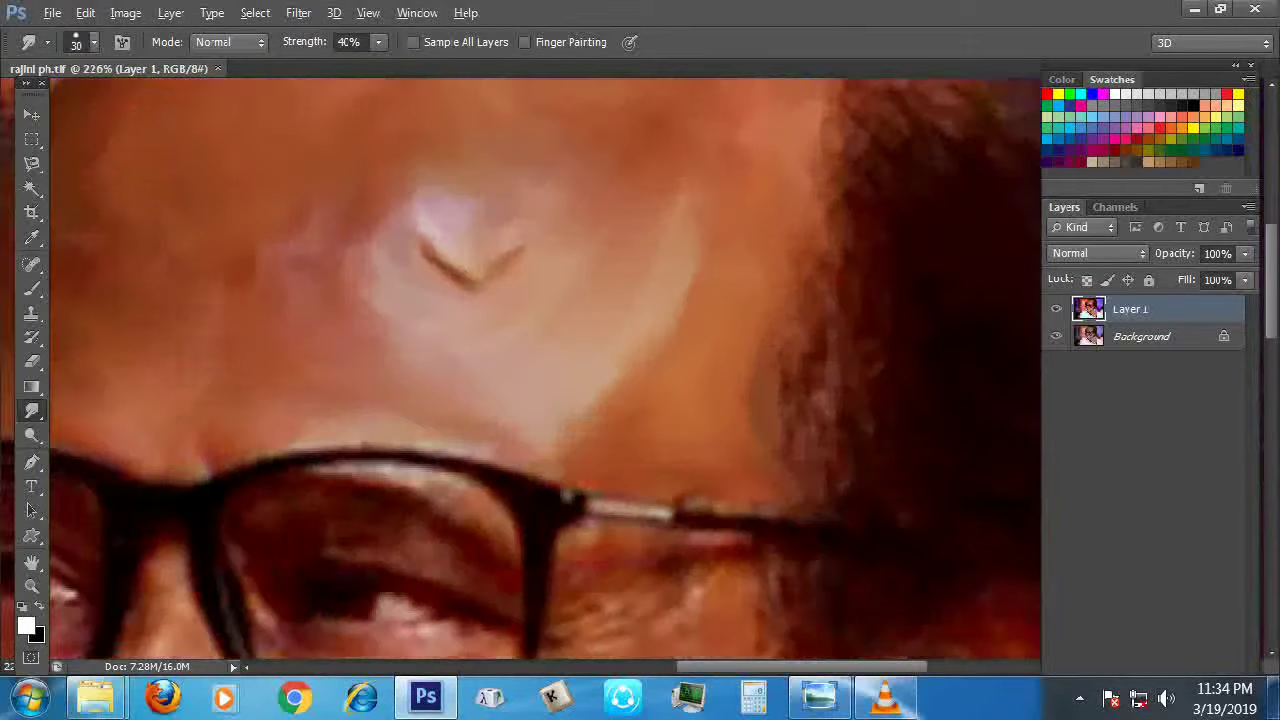
drag(545, 500, 545, 150)
scroll(545, 300, up, 2)
drag(500, 520, 610, 260)
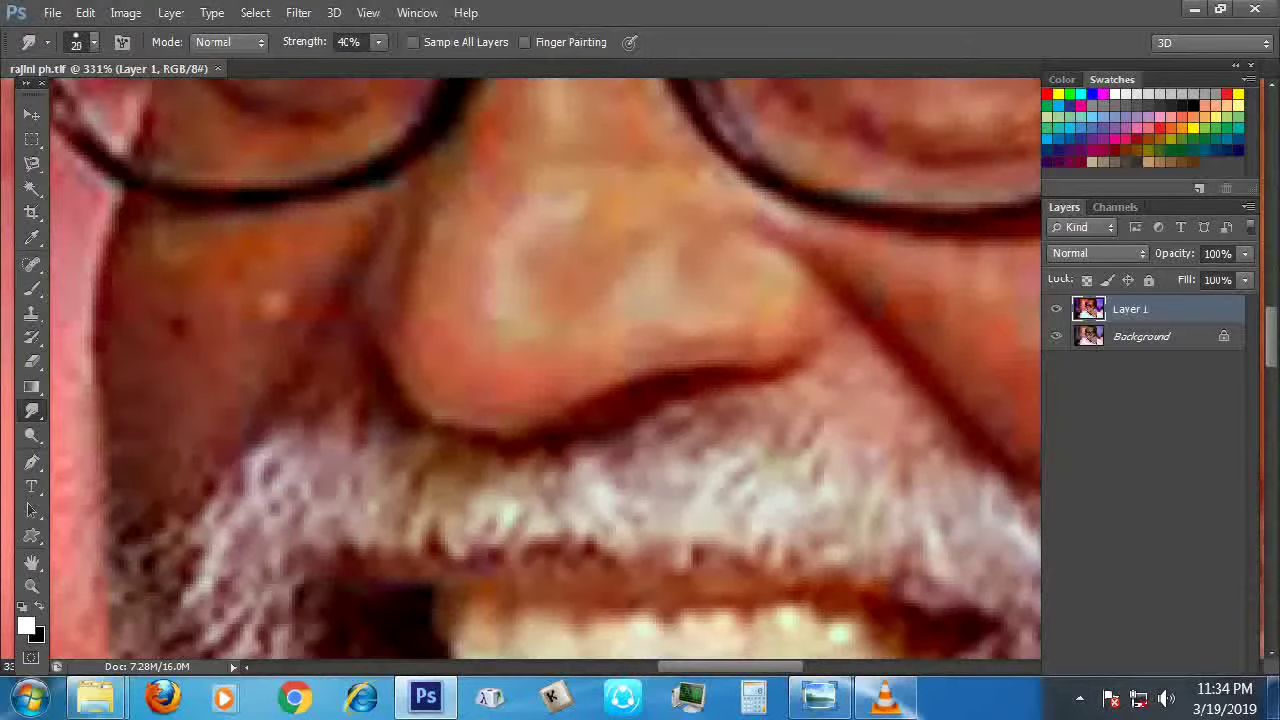
drag(426, 376, 445, 423)
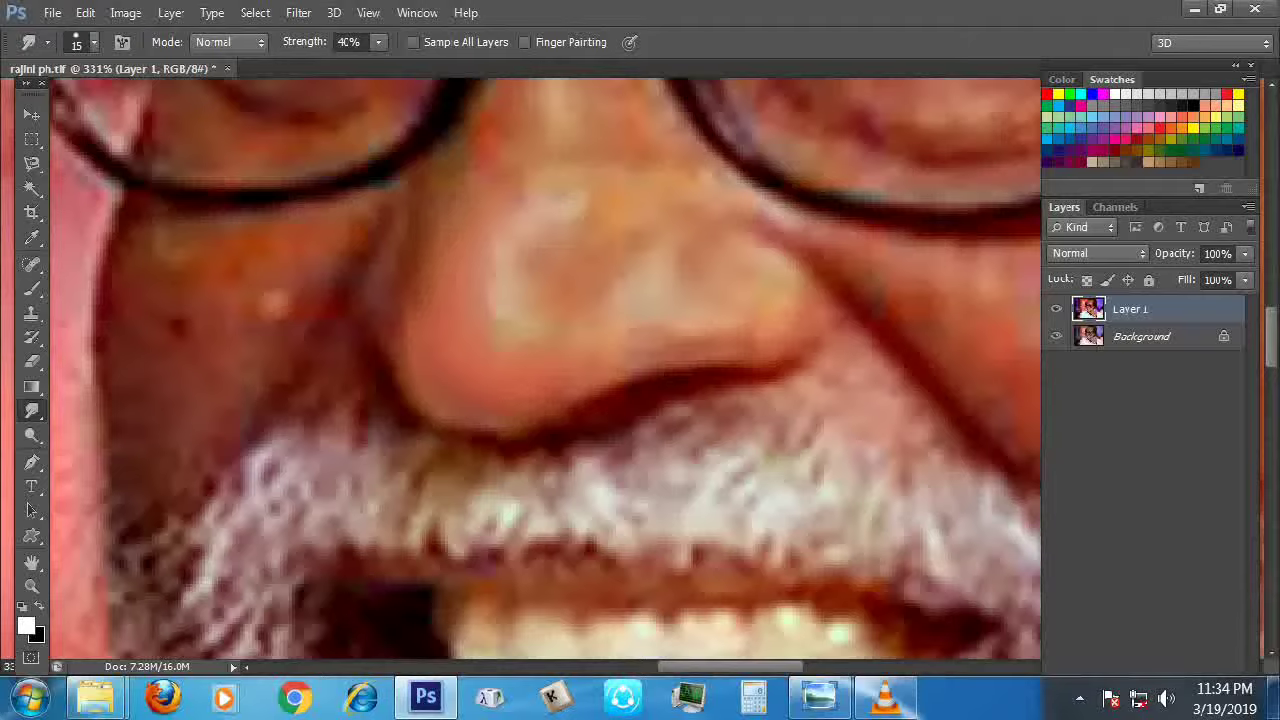
drag(455, 205, 375, 255)
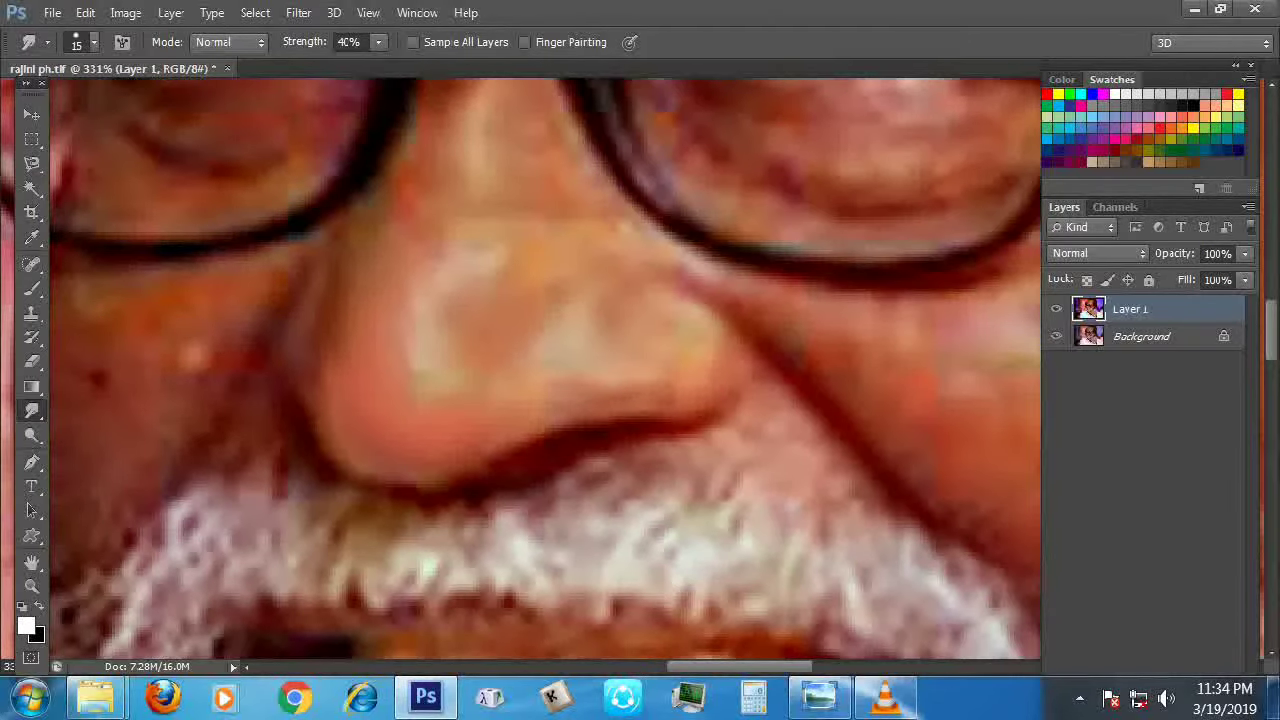
Smudge the curved pale highlight on the nose tip and the highlight on the nostril wing with the 15 px brush
key(bracketright)
mouse_move(440, 400)
mouse_down()
mouse_move(425, 385)
mouse_move(438, 310)
mouse_move(485, 265)
mouse_up()
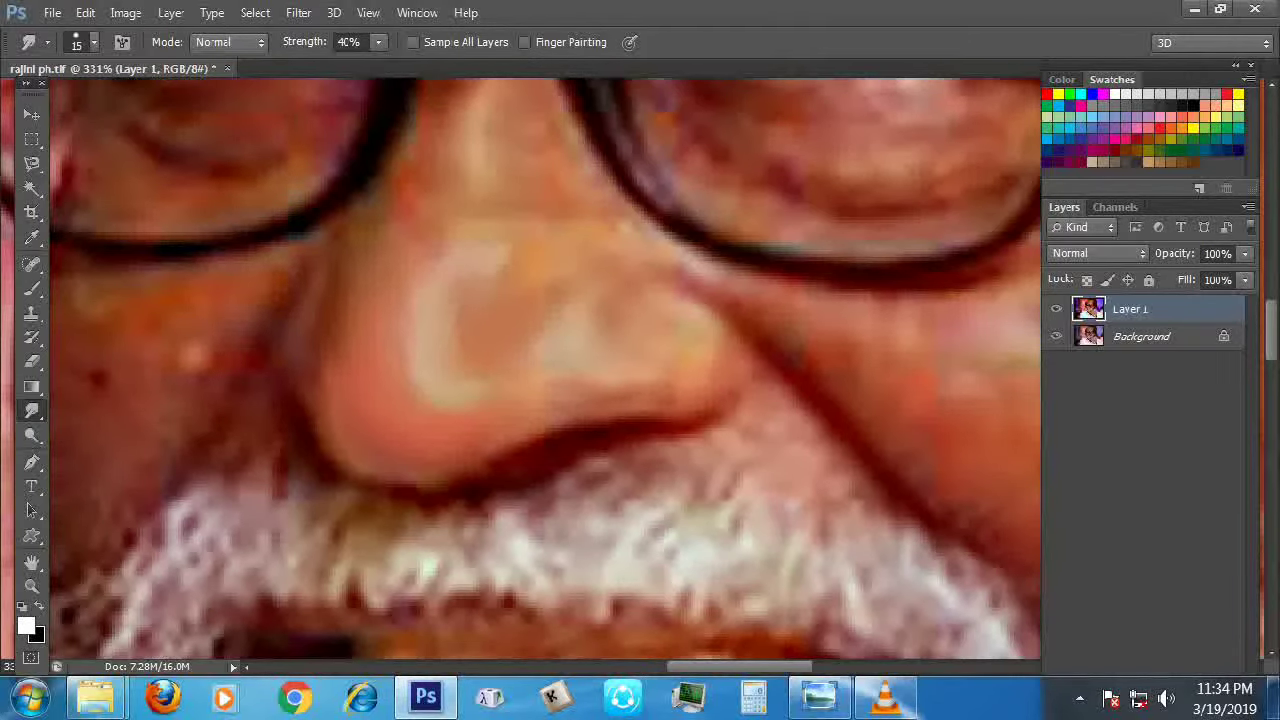
mouse_move(655, 388)
mouse_down()
mouse_move(664, 400)
mouse_move(709, 384)
mouse_move(696, 327)
mouse_move(670, 388)
mouse_up()
drag(688, 340, 632, 290)
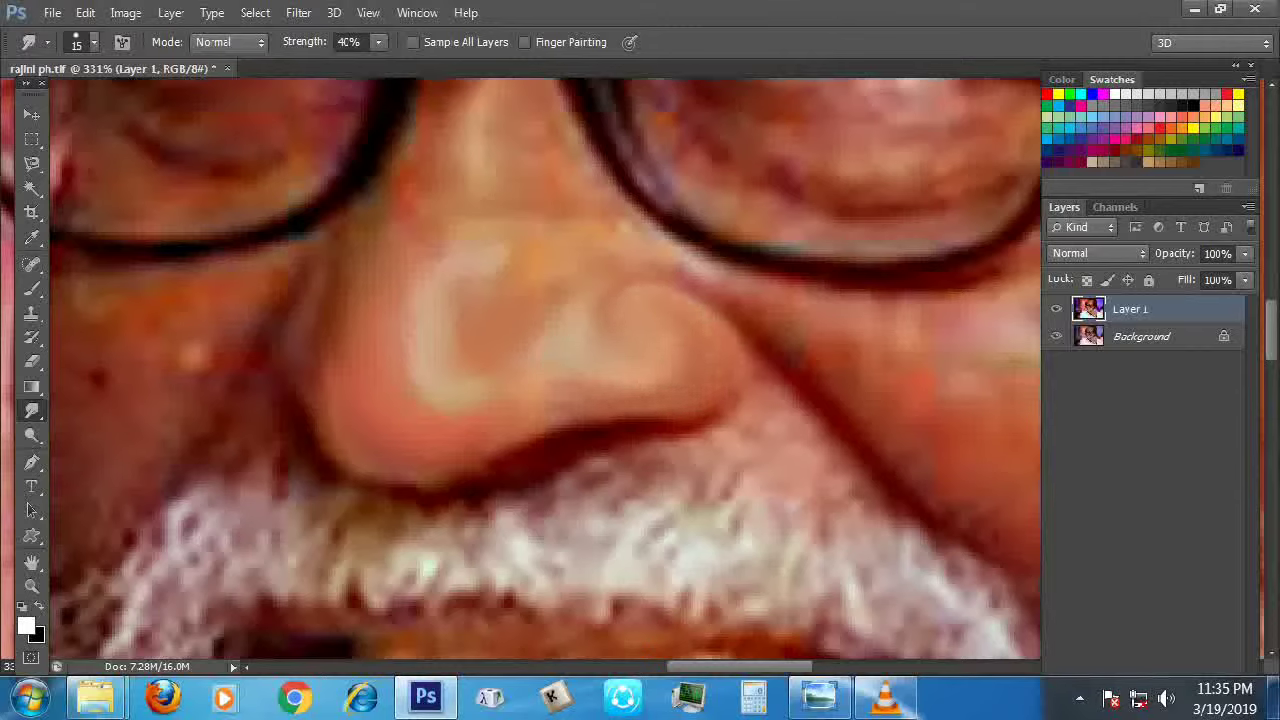
Smudge the nose bridge between the lenses and the skin along its sides into smooth tones with the 15 px brush
scroll(545, 370, up, 5)
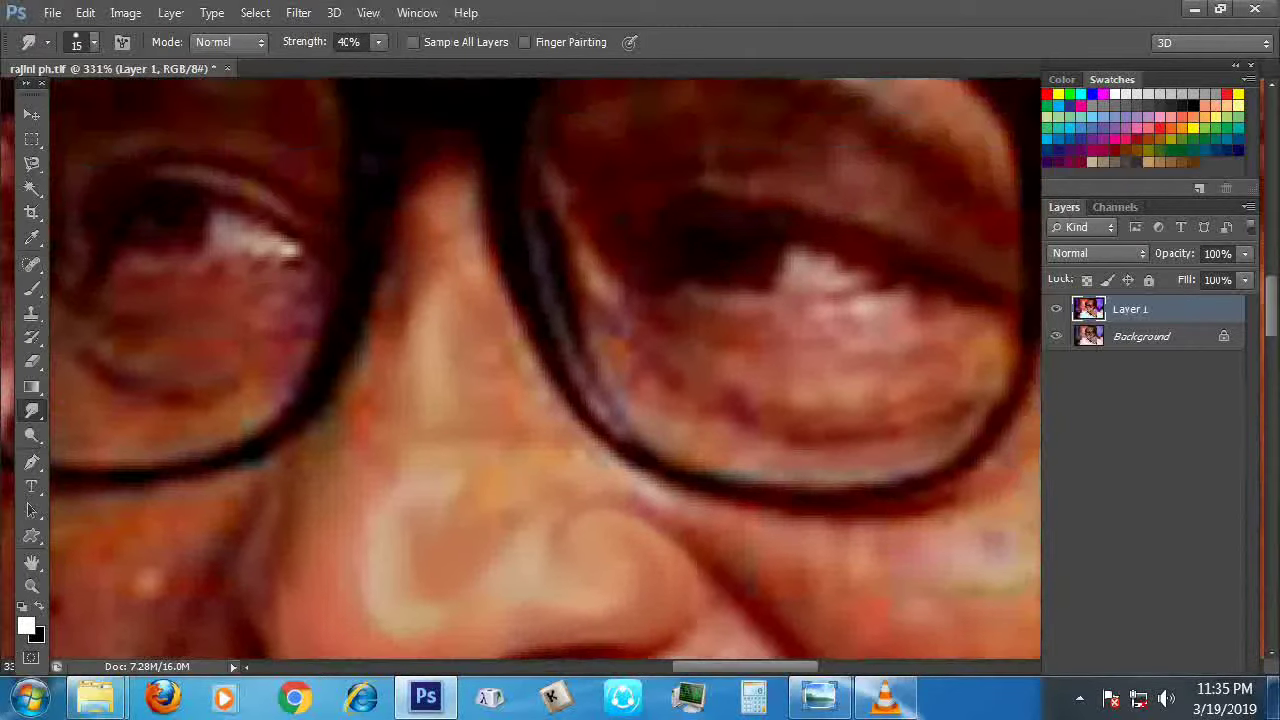
mouse_move(437, 272)
mouse_down()
mouse_move(468, 258)
mouse_move(515, 375)
mouse_move(435, 185)
mouse_up()
scroll(545, 367, down, 3)
drag(503, 190, 495, 140)
mouse_move(490, 190)
mouse_down()
mouse_move(498, 142)
mouse_move(476, 164)
mouse_up()
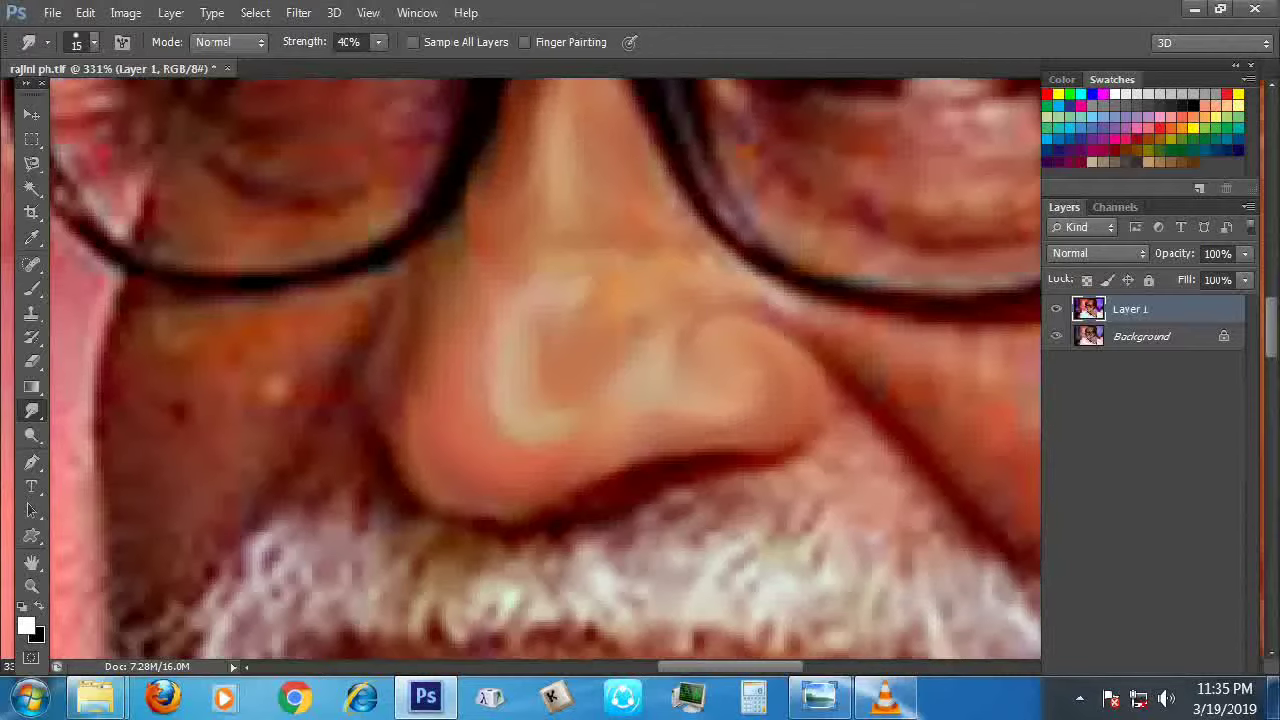
drag(508, 214, 506, 200)
Refine the side and lower contour of the nose above the moustache with a 10 px Smudge brush
scroll(545, 370, down, 3)
scroll(545, 370, up, 4)
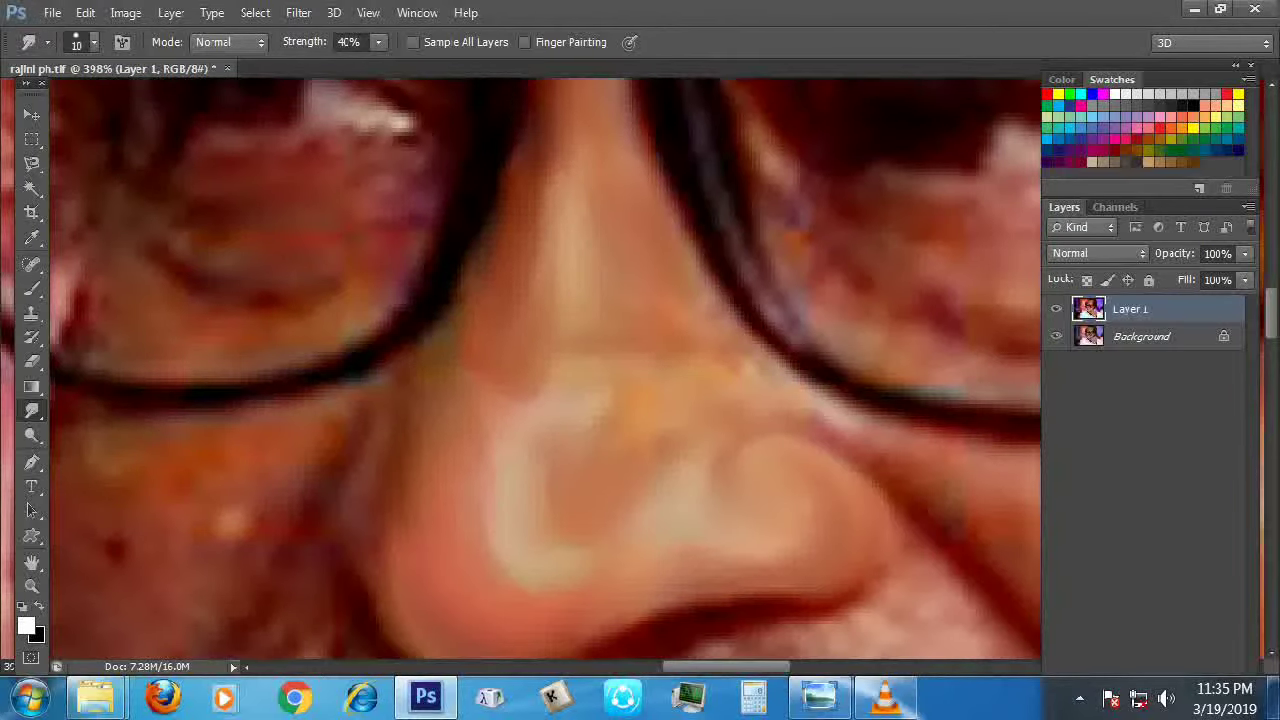
drag(460, 540, 520, 312)
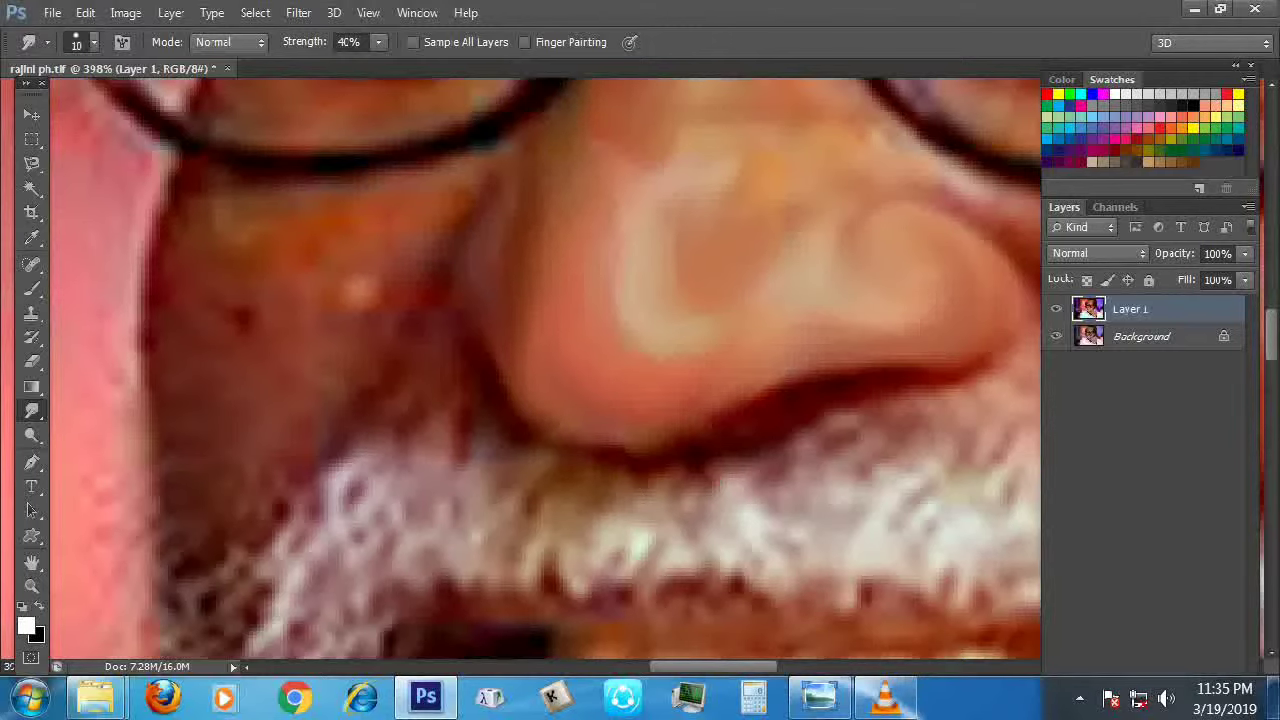
scroll(476, 185, down, 3)
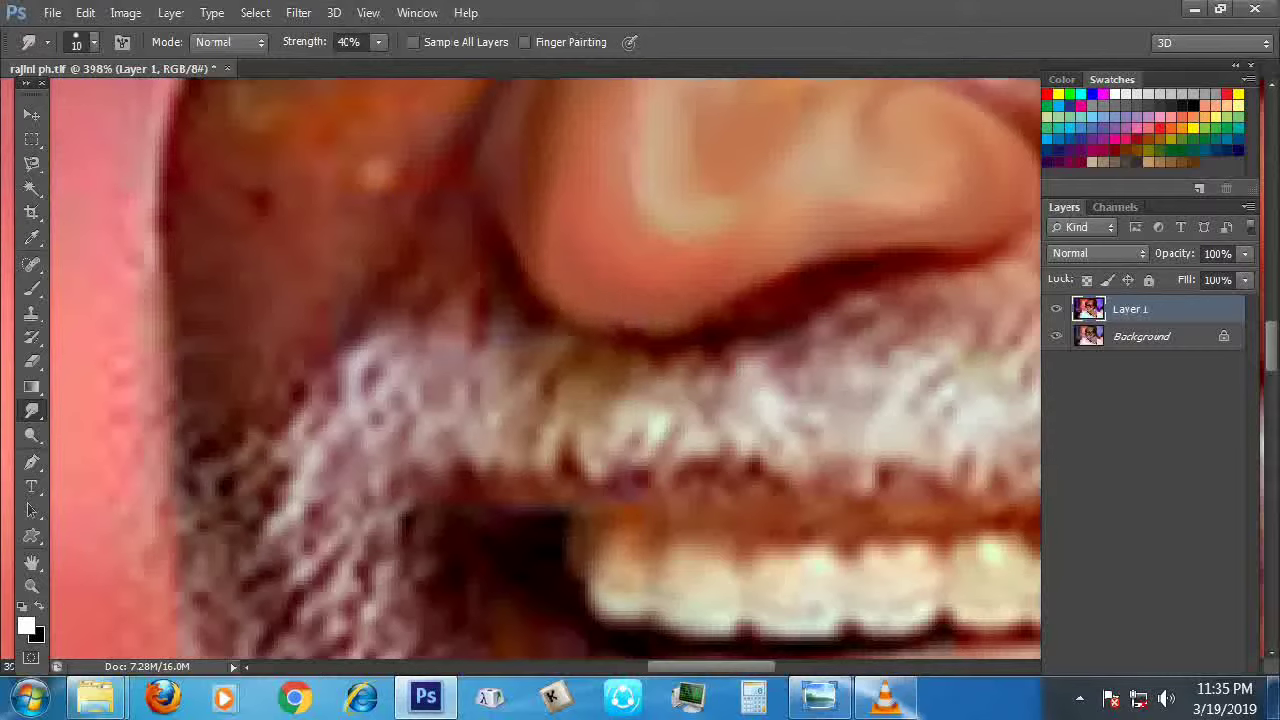
scroll(630, 333, down, 5)
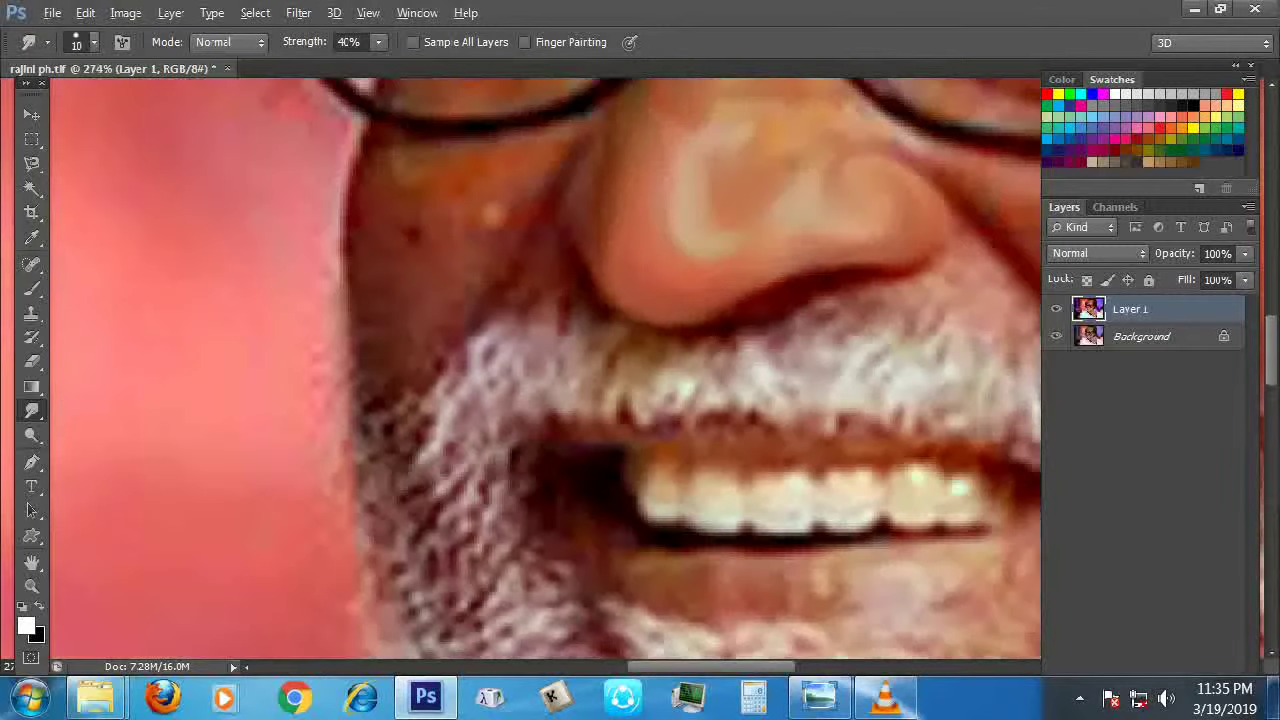
scroll(630, 333, up, 3)
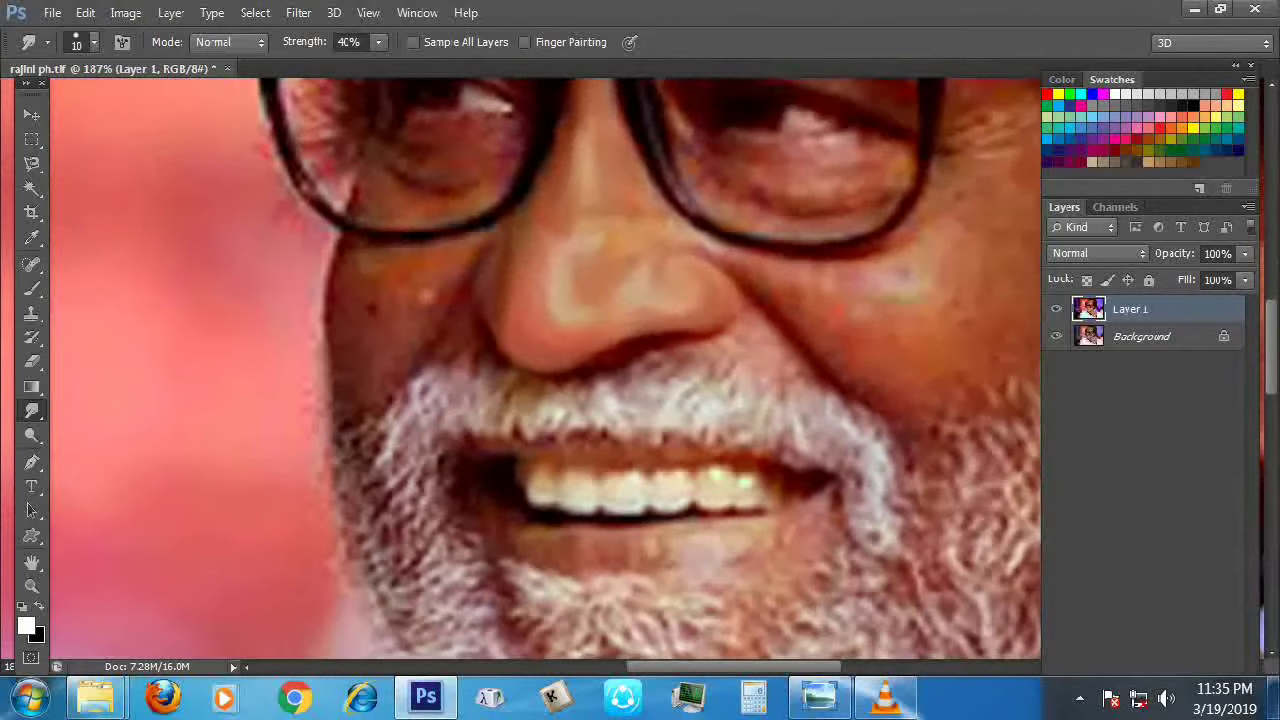
Smudge away the light spot and the dark mole on the narrow cheek beside the nose, enlarging the brush to 20 px
scroll(630, 333, down, 1)
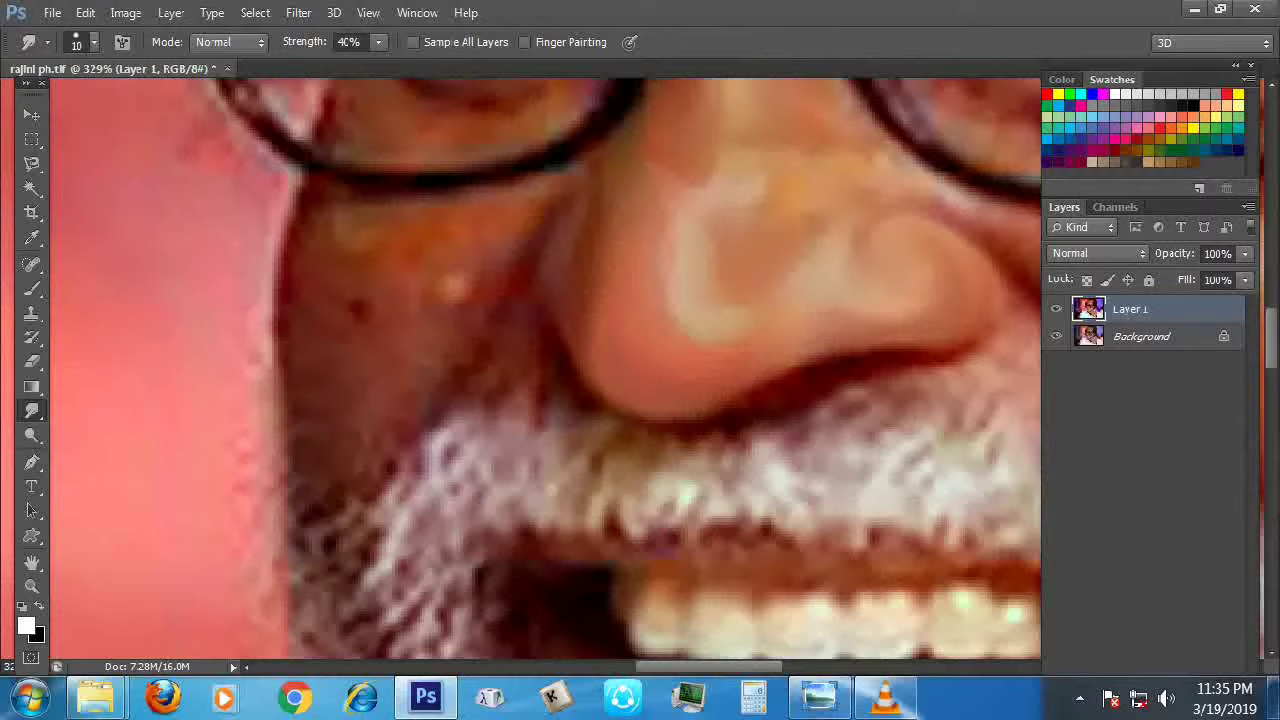
drag(440, 292, 472, 286)
key(bracketright)
mouse_move(356, 296)
mouse_down()
mouse_move(362, 312)
mouse_move(346, 316)
mouse_up()
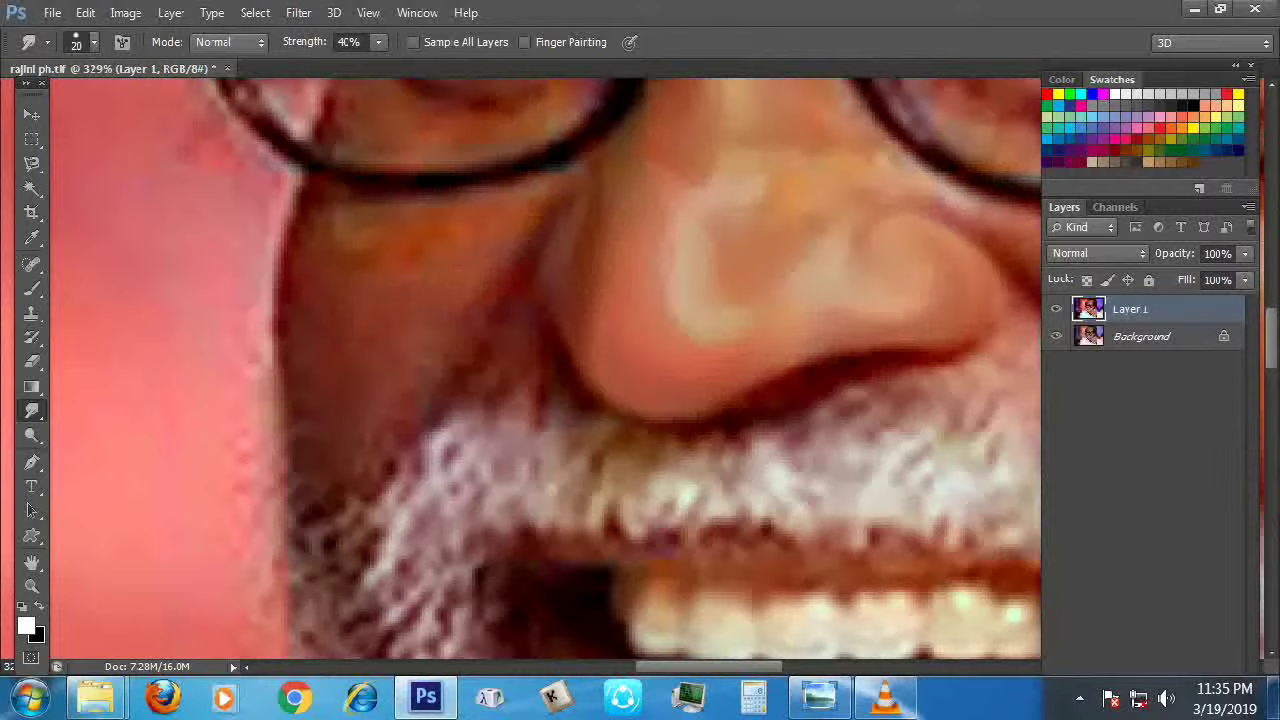
Blend the orange patches under the lens and the rest of the narrow cheek down to the moustache, finishing at 20 px
key(bracketleft)
drag(388, 252, 412, 266)
drag(330, 286, 345, 298)
drag(340, 236, 358, 246)
key(bracketright)
drag(324, 306, 342, 322)
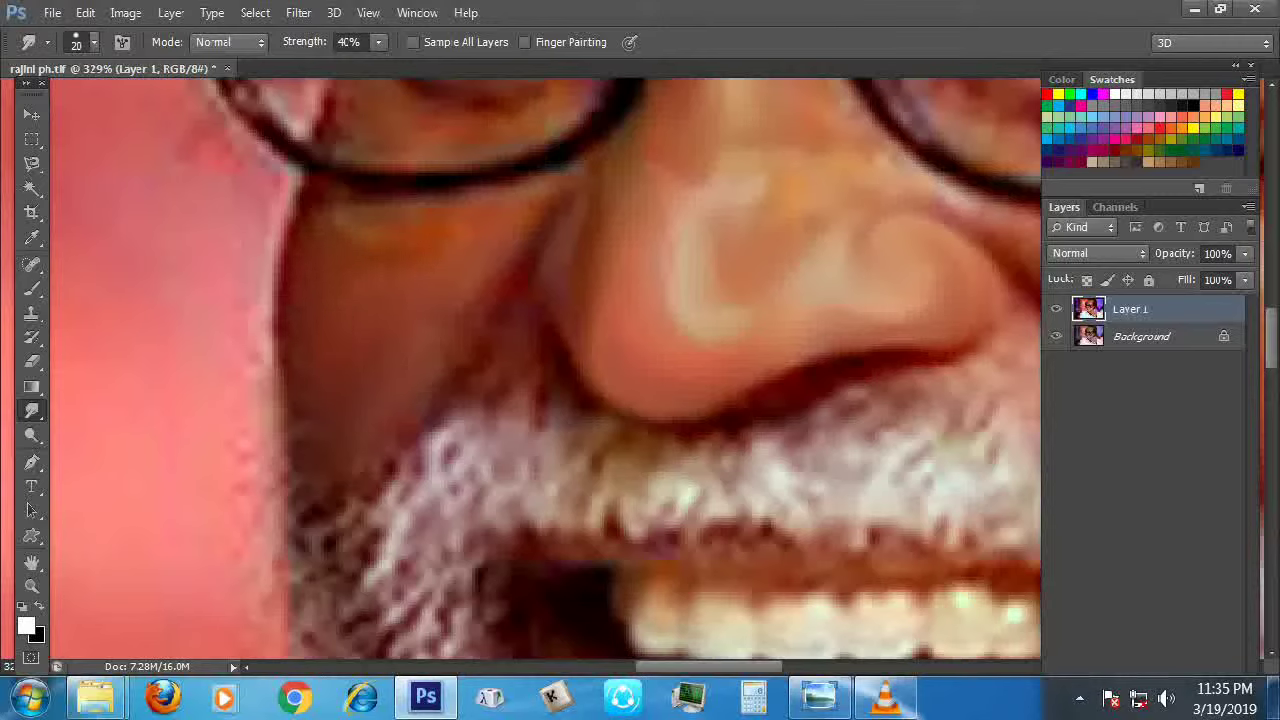
drag(470, 330, 440, 390)
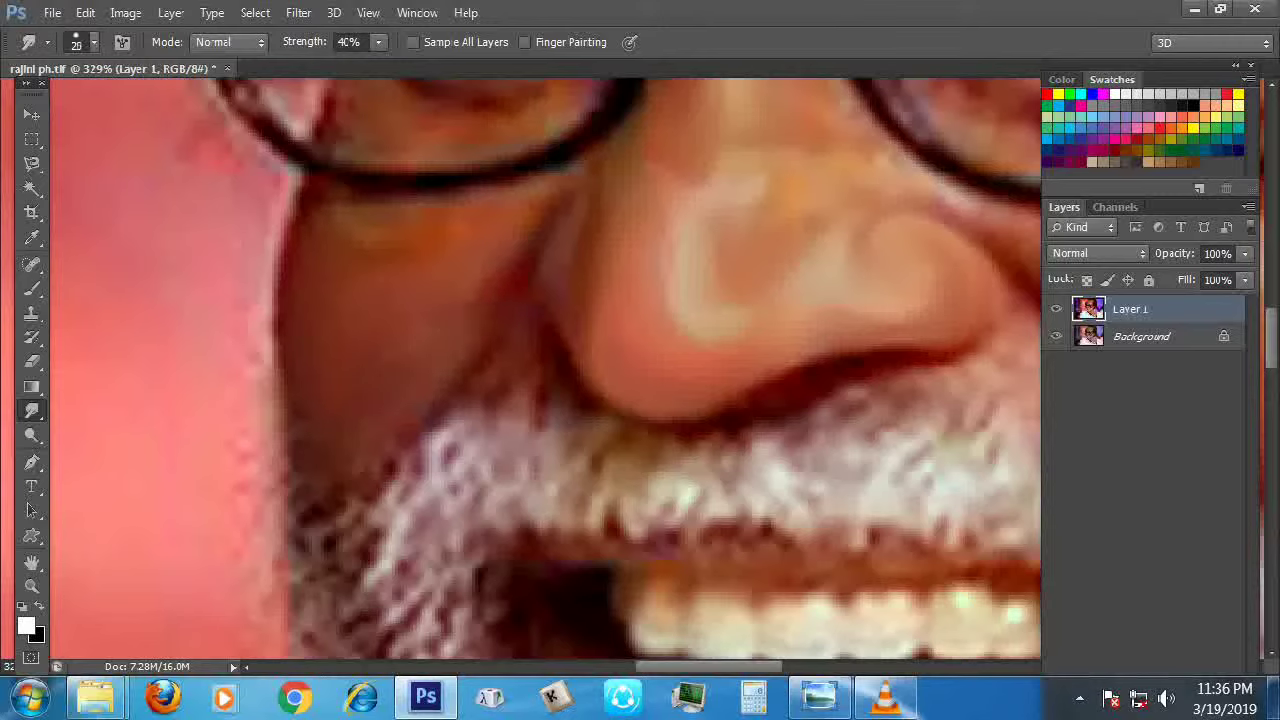
drag(475, 330, 440, 395)
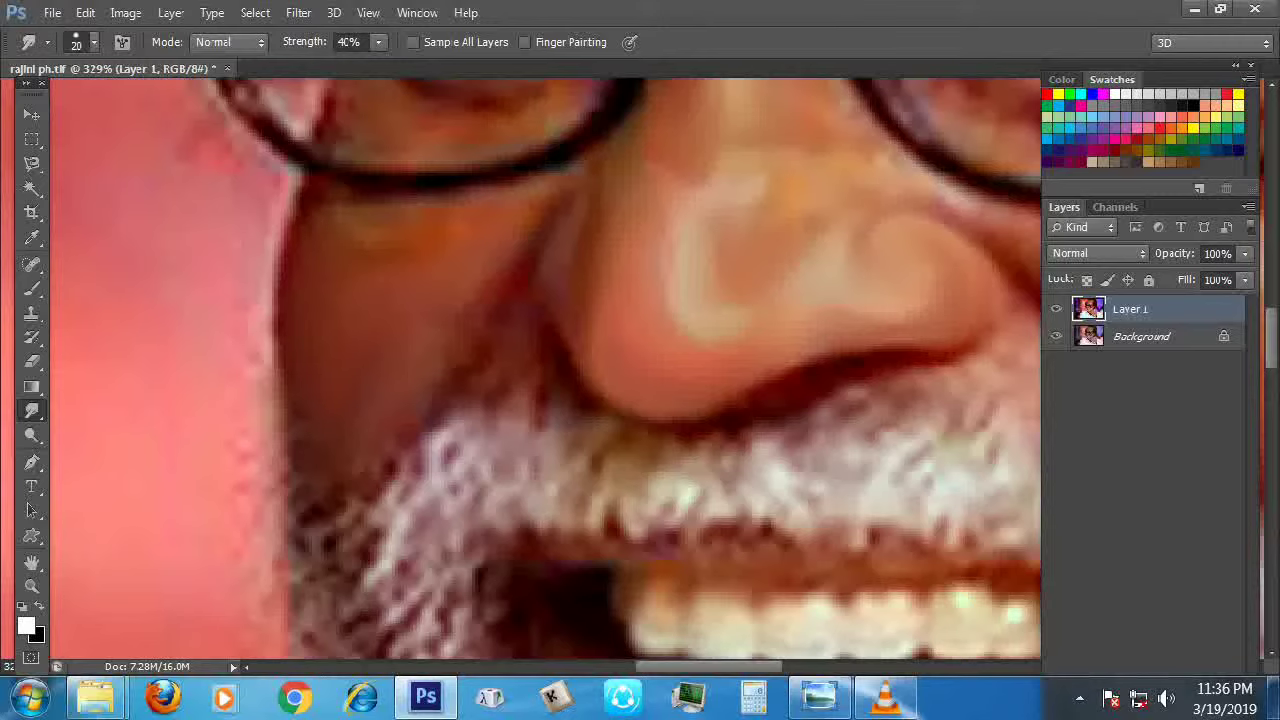
Smudge a pale highlight into the narrow cheek just below the glasses lens, reducing the brush to 10 px
key(bracketleft)
key(bracketleft)
mouse_move(394, 250)
mouse_down()
mouse_move(412, 234)
mouse_move(474, 230)
mouse_move(417, 276)
mouse_up()
key(bracketleft)
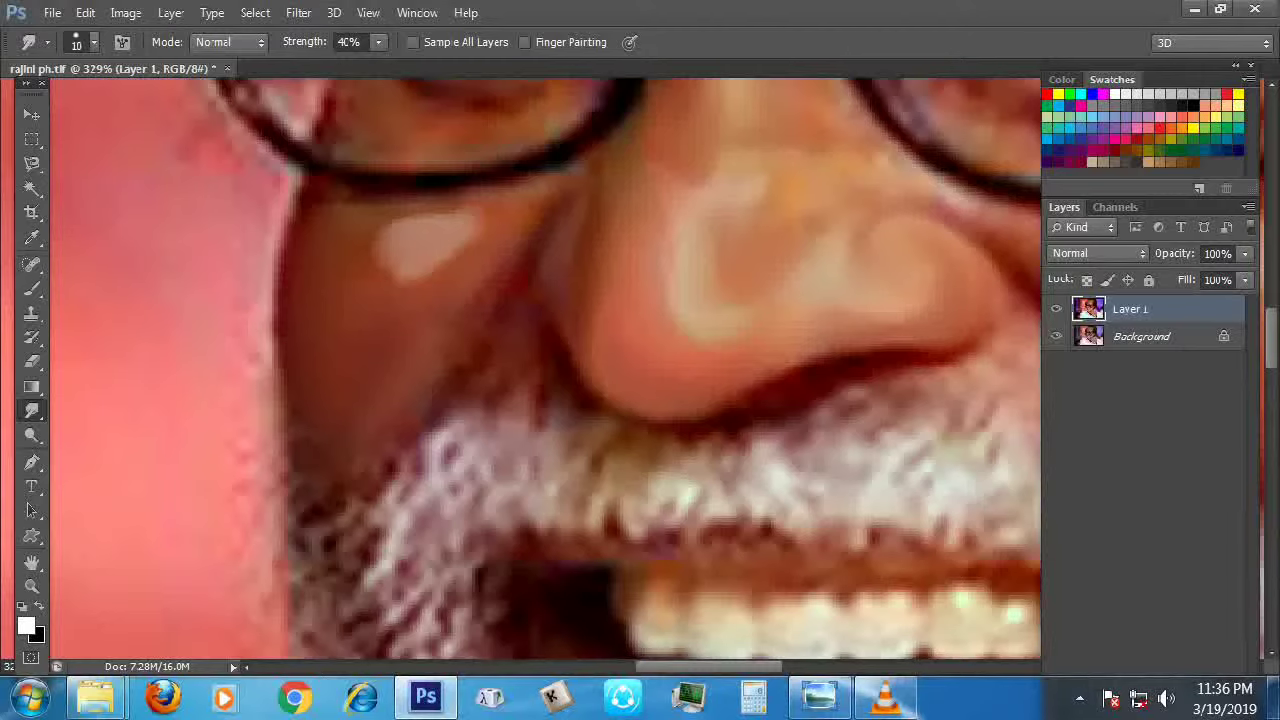
Set the Smudge brush to 15 px and soften the dark crease between the narrow cheek and the nose
key(bracketleft)
key(bracketright)
key(bracketright)
key(bracketright)
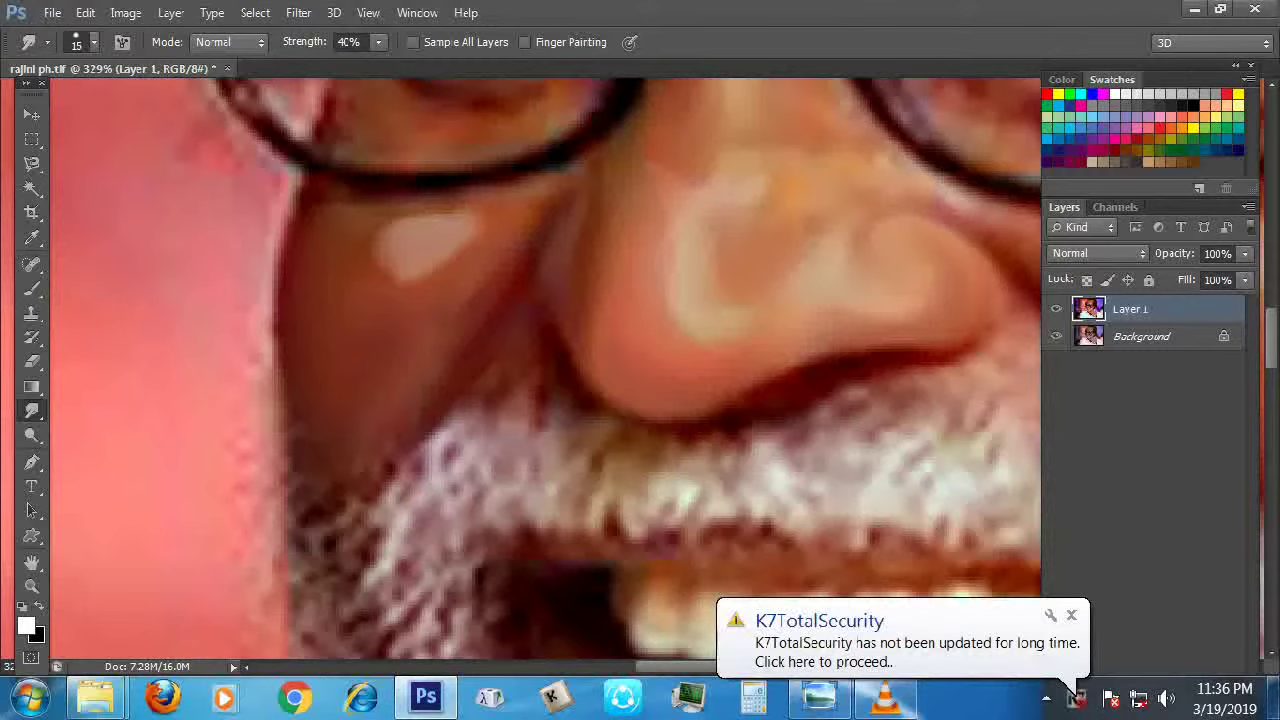
Reduce the Smudge brush to 9 px and smudge a pale, smooth triangle between the narrow cheek and the nose, down to the moustache
key(bracketleft)
key(bracketleft)
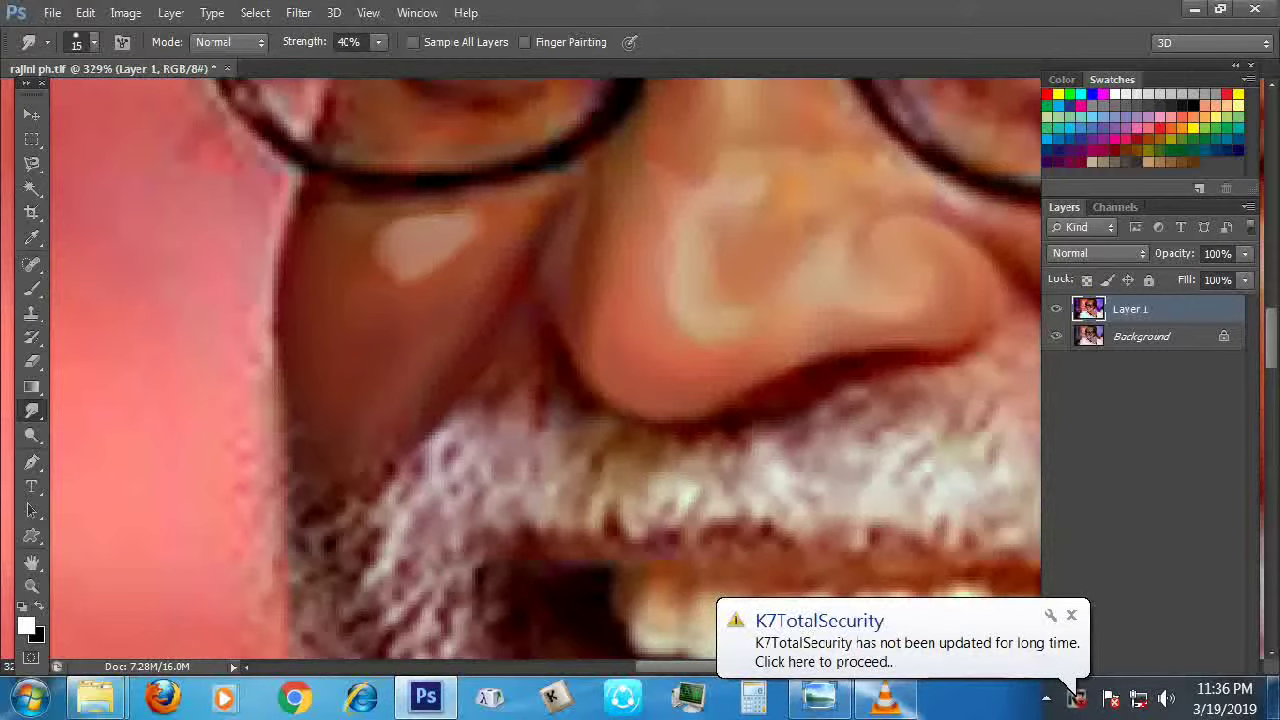
drag(521, 352, 519, 315)
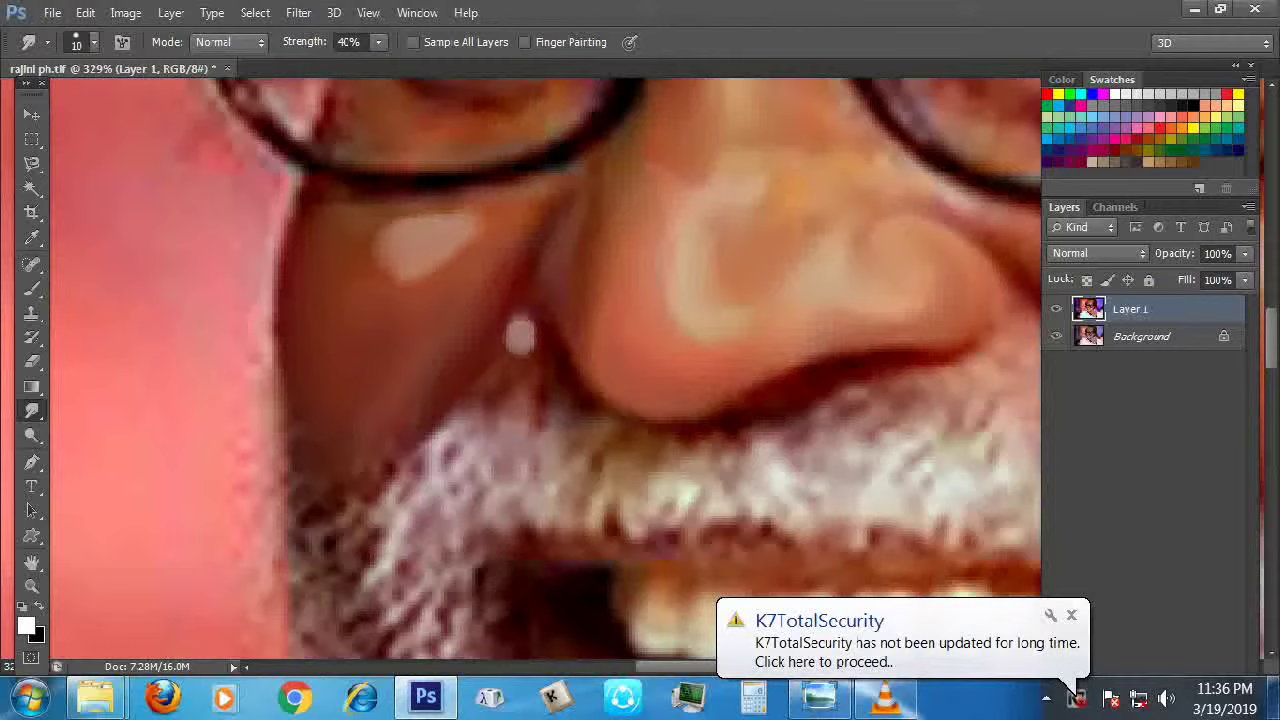
key(bracketleft)
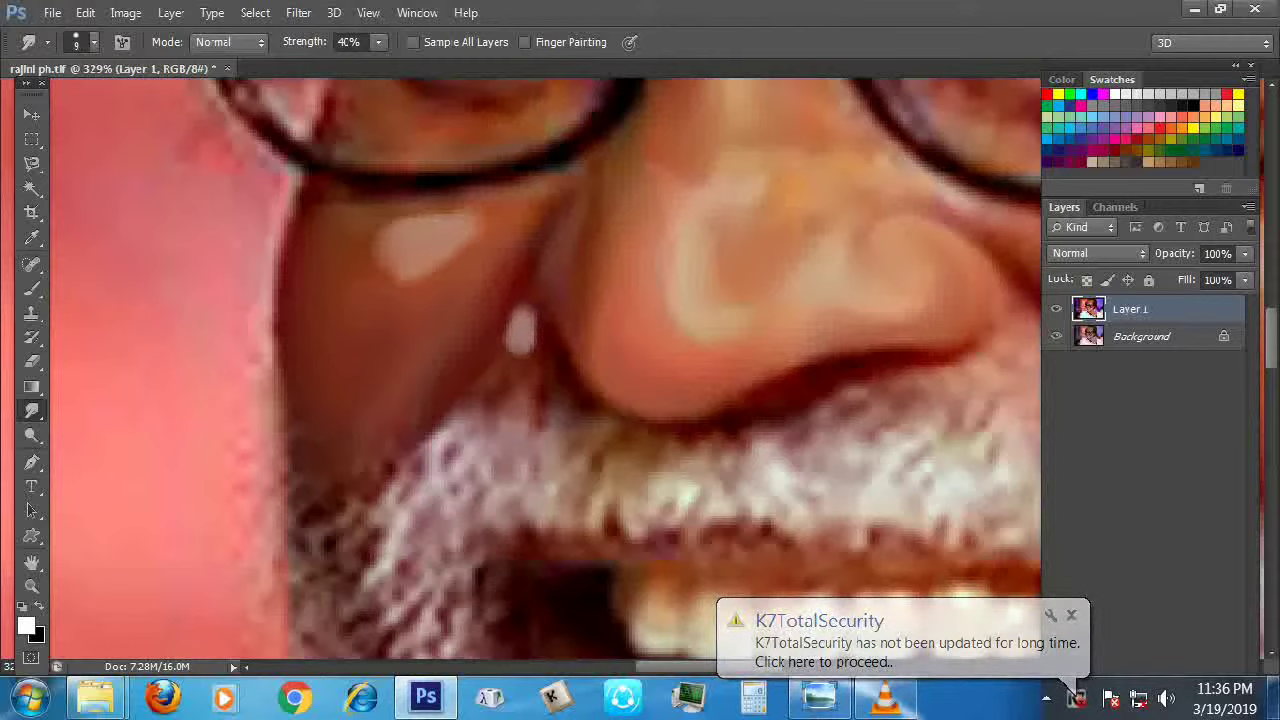
mouse_move(521, 340)
mouse_down()
mouse_move(538, 318)
mouse_move(590, 420)
mouse_up()
drag(525, 345, 460, 416)
drag(488, 368, 452, 412)
mouse_move(524, 358)
mouse_down()
mouse_move(490, 388)
mouse_move(550, 385)
mouse_move(615, 425)
mouse_up()
drag(530, 314, 524, 260)
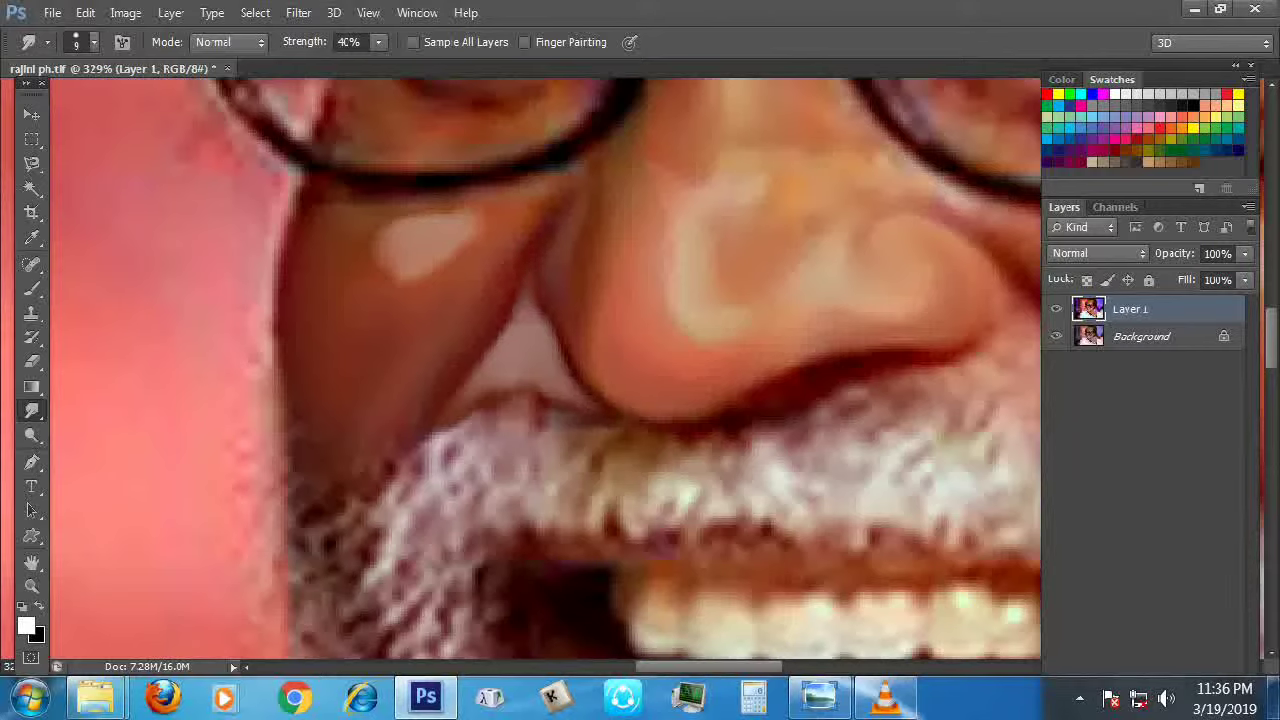
Smudge the lower edge of the pale triangle into the top of the moustache beside the nose, keeping the brush at 9 px
key(bracketright)
key(bracketleft)
drag(534, 402, 556, 390)
drag(594, 430, 614, 428)
Smooth the pale skin patch between the nostril and the wide cheek's fold, down to the moustache
scroll(600, 400, down, 10)
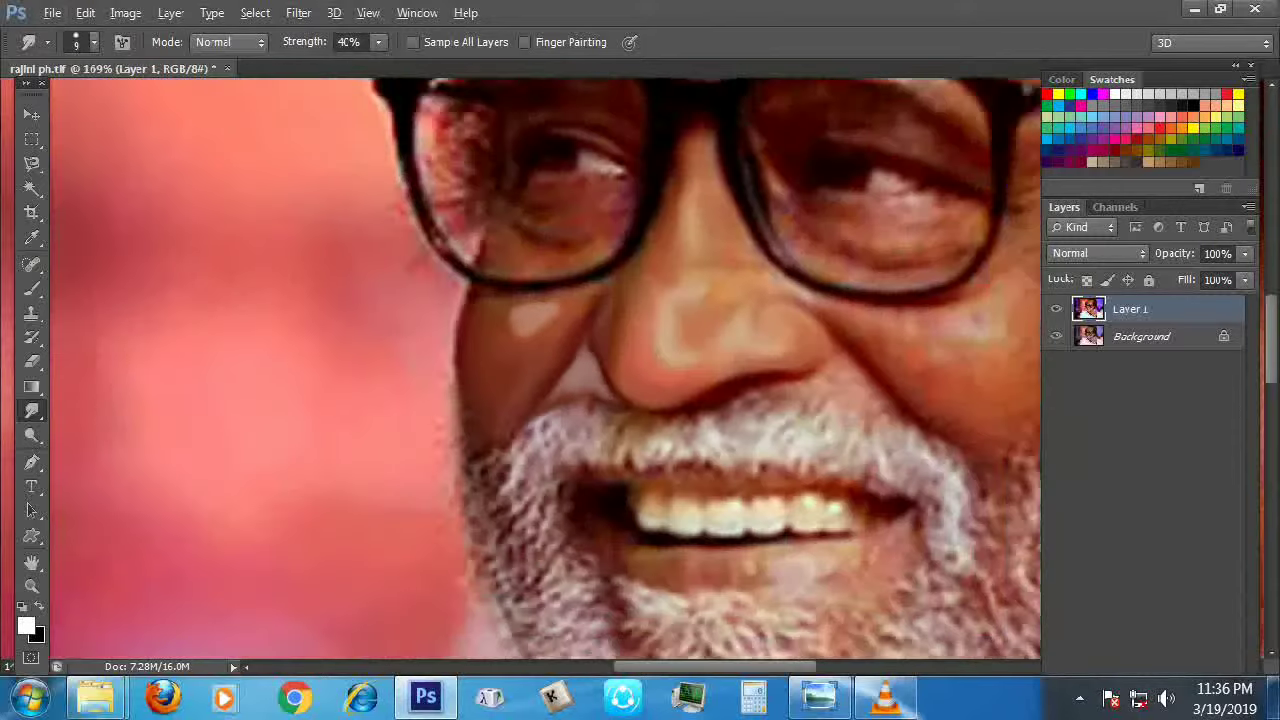
scroll(600, 400, up, 10)
scroll(545, 370, down, 4)
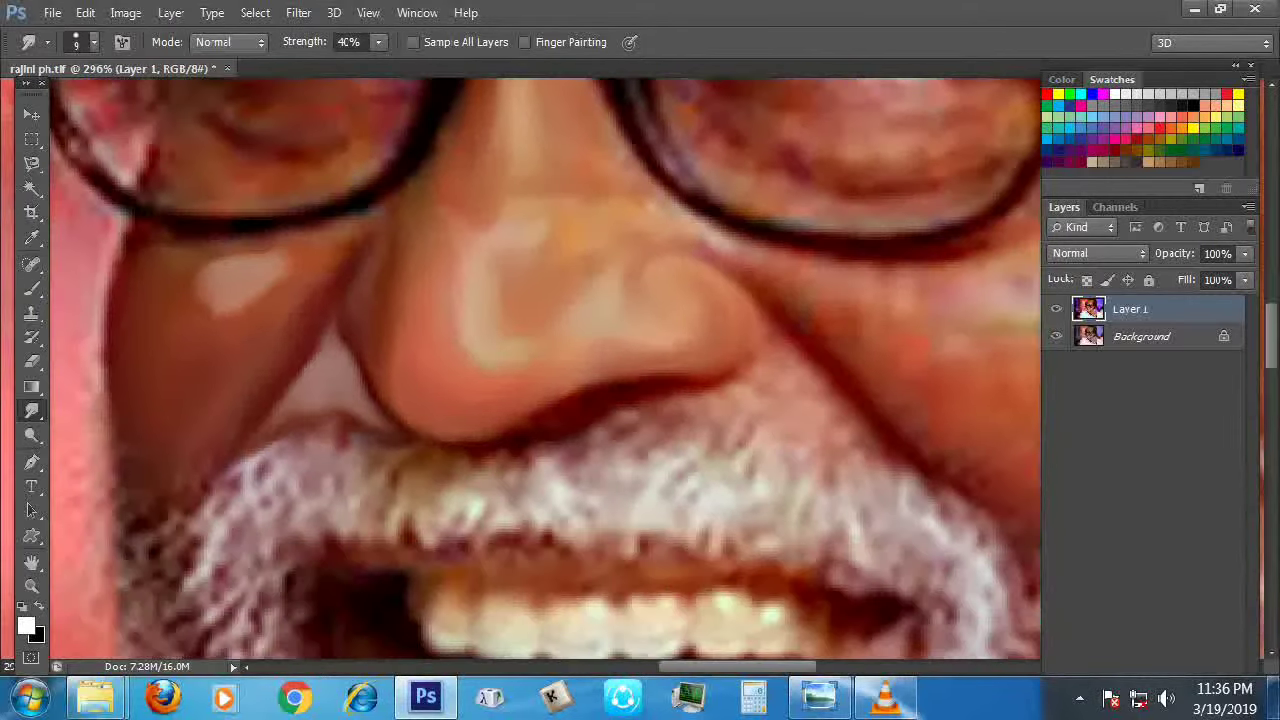
scroll(545, 370, up, 2)
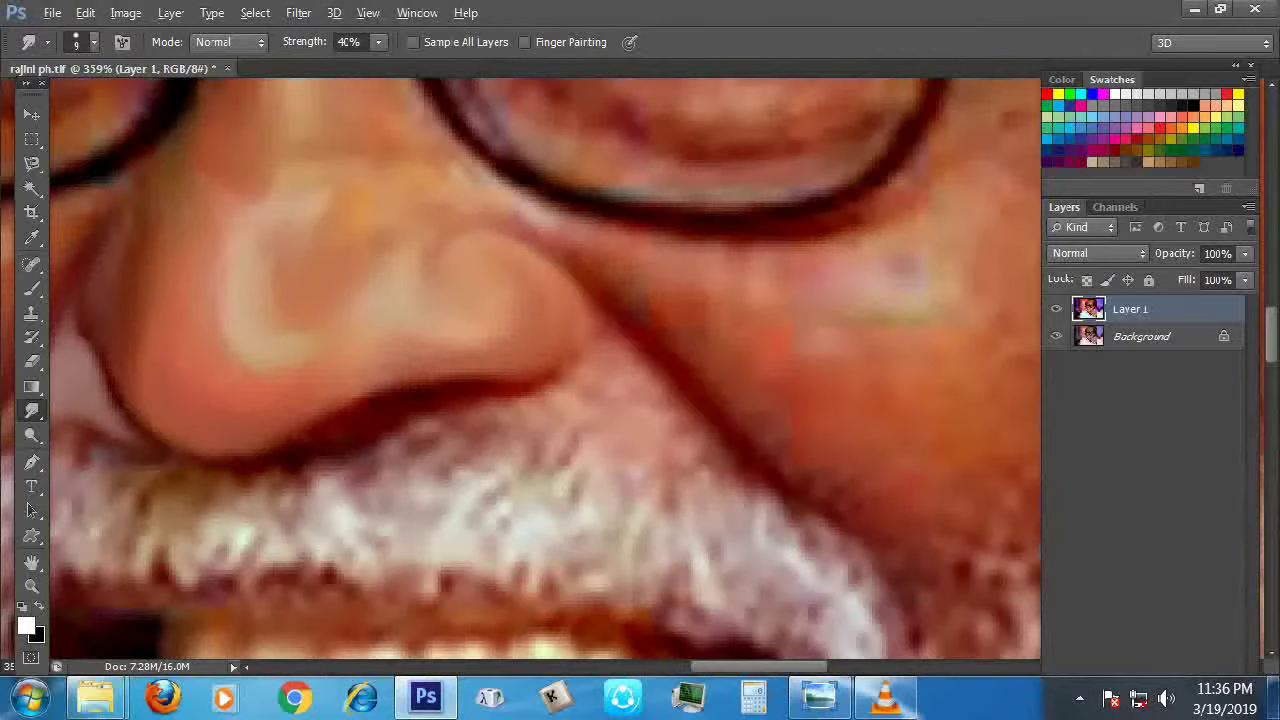
mouse_move(625, 352)
mouse_down()
mouse_move(760, 492)
mouse_move(600, 360)
mouse_move(520, 395)
mouse_up()
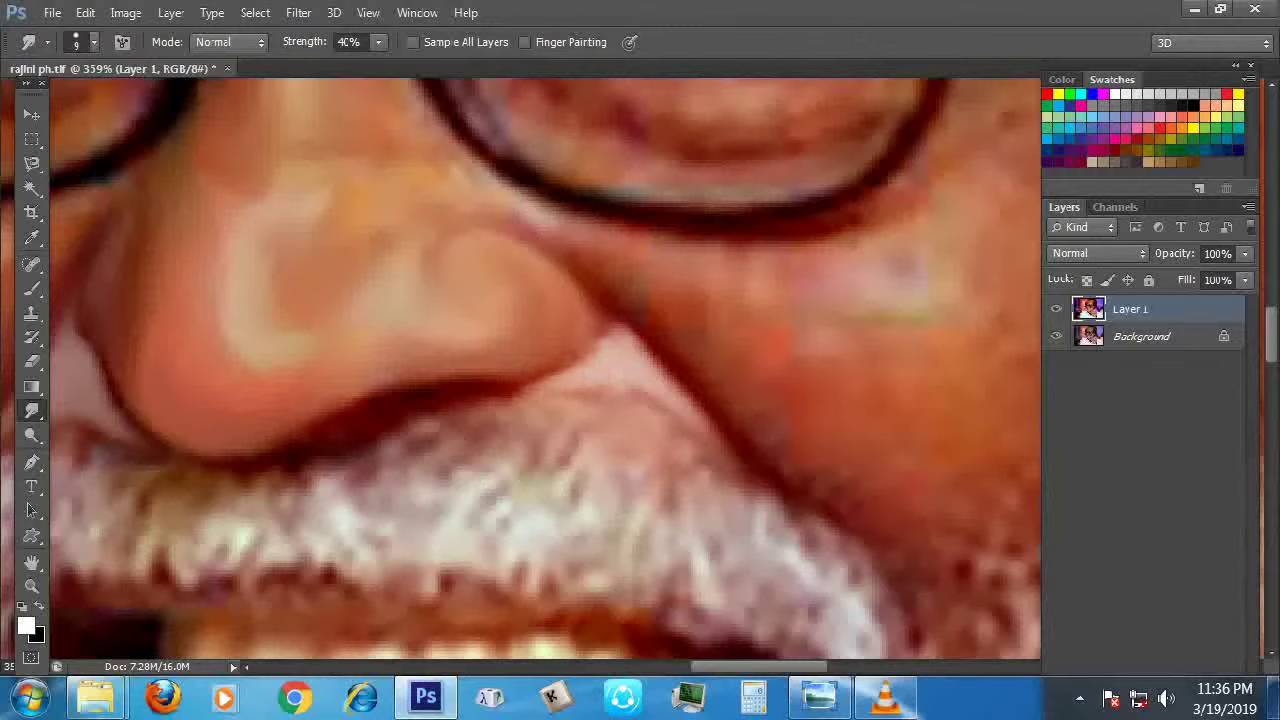
drag(650, 415, 760, 485)
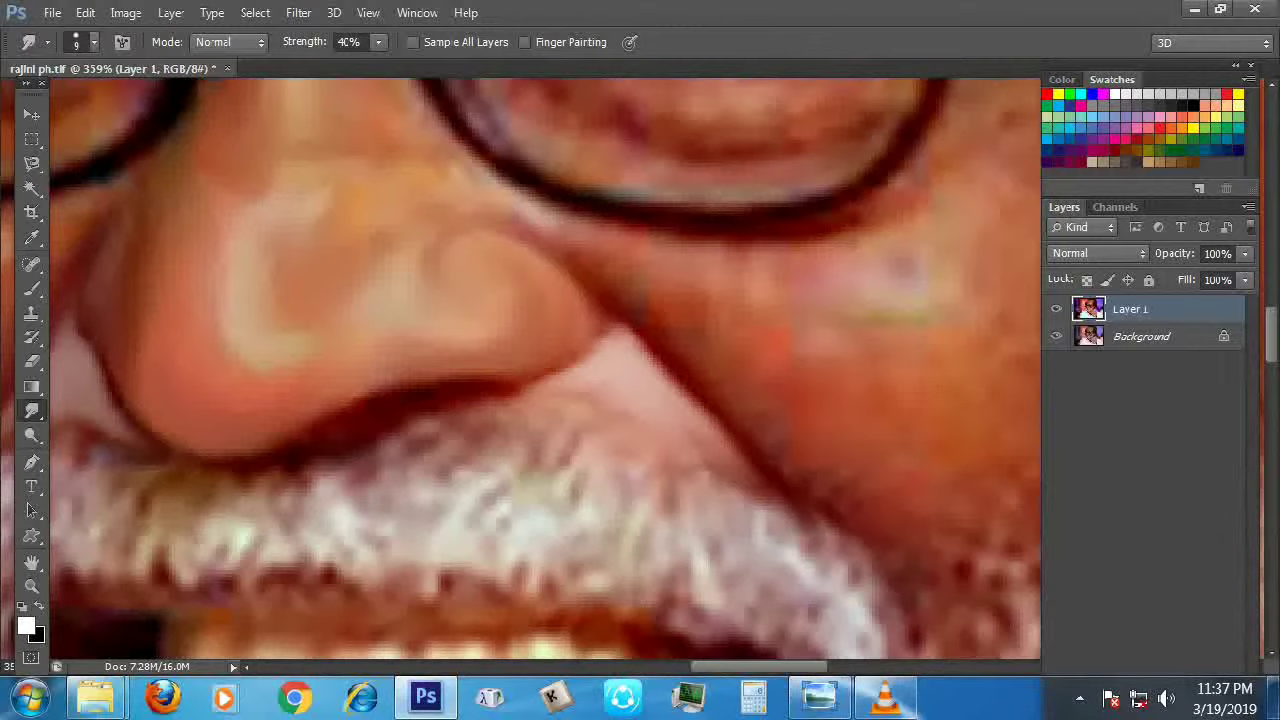
Smudge the dark shadow line under the nose, switching the foreground colour to black
mouse_move(612, 330)
mouse_down()
mouse_move(562, 249)
mouse_move(531, 252)
mouse_move(569, 246)
mouse_move(600, 273)
mouse_move(680, 395)
mouse_move(786, 354)
mouse_up()
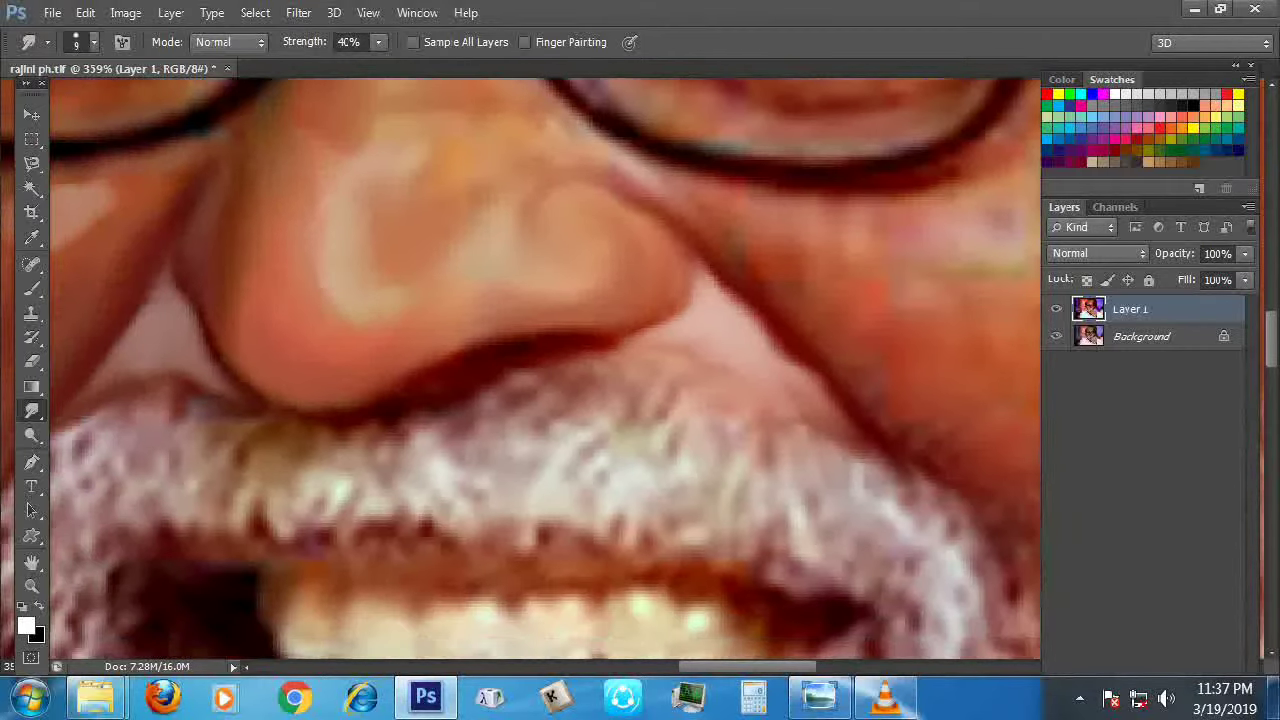
scroll(545, 370, up, 1)
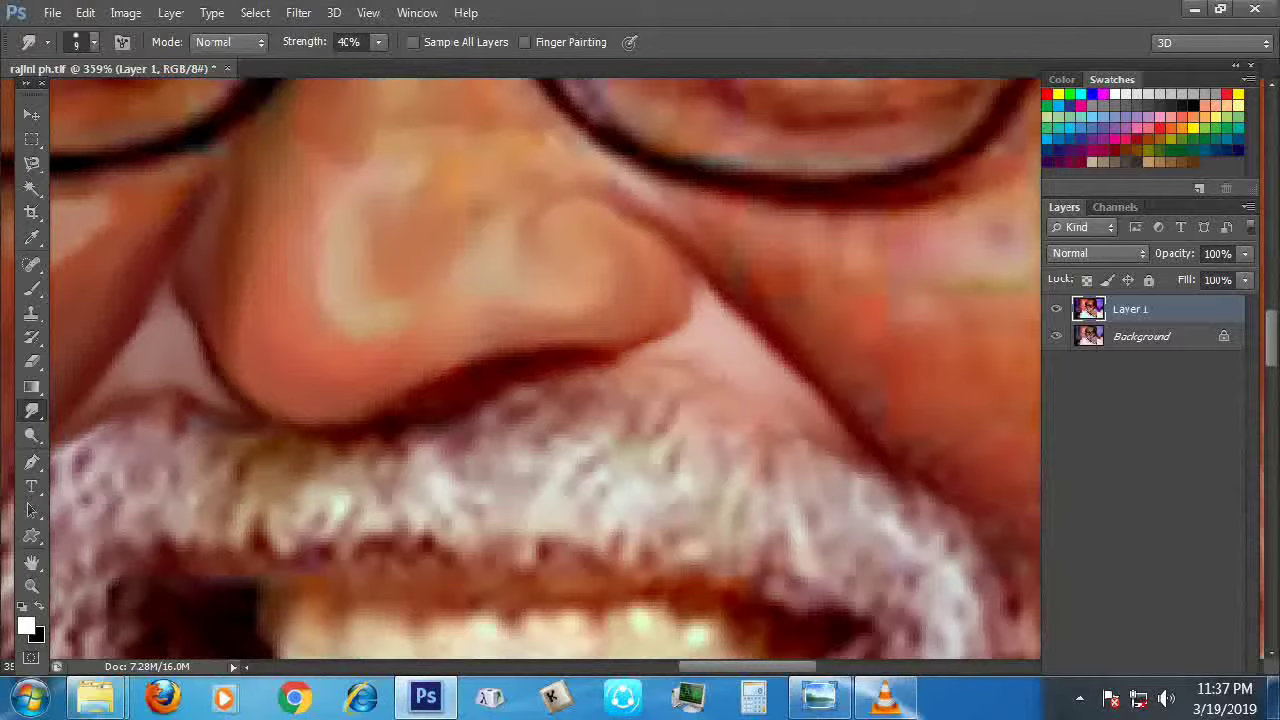
scroll(545, 370, down, 1)
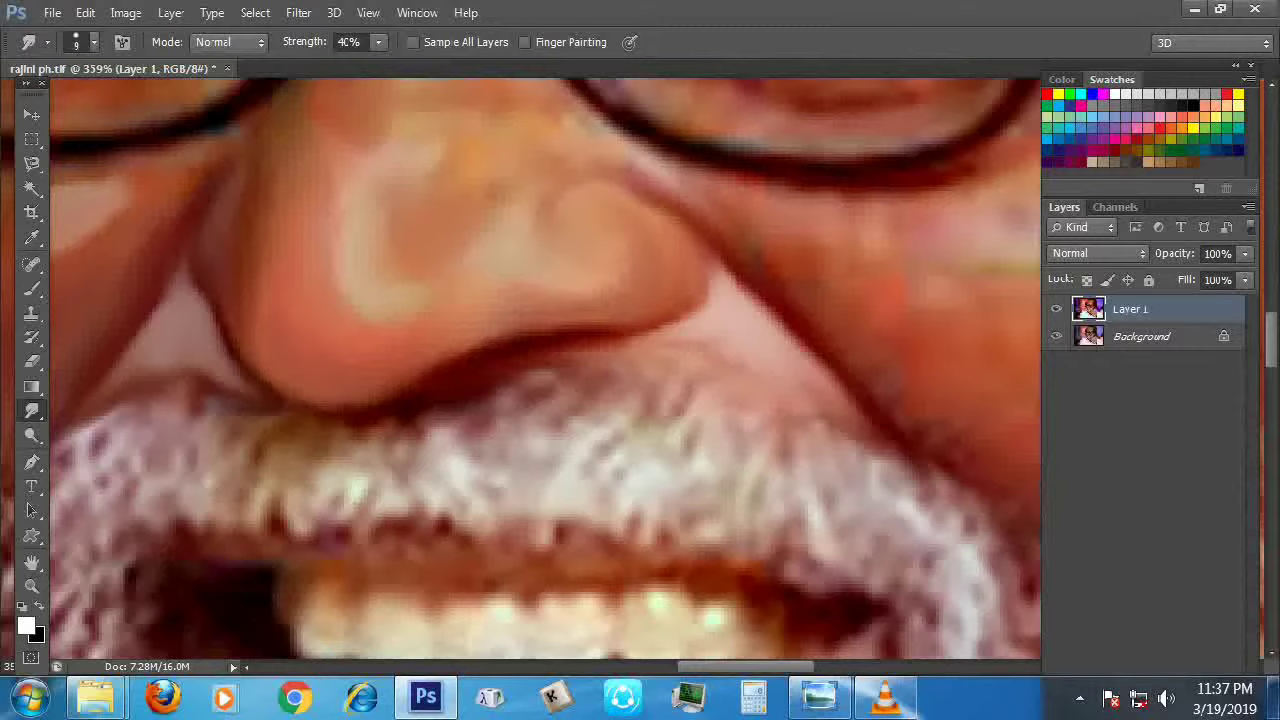
key(x)
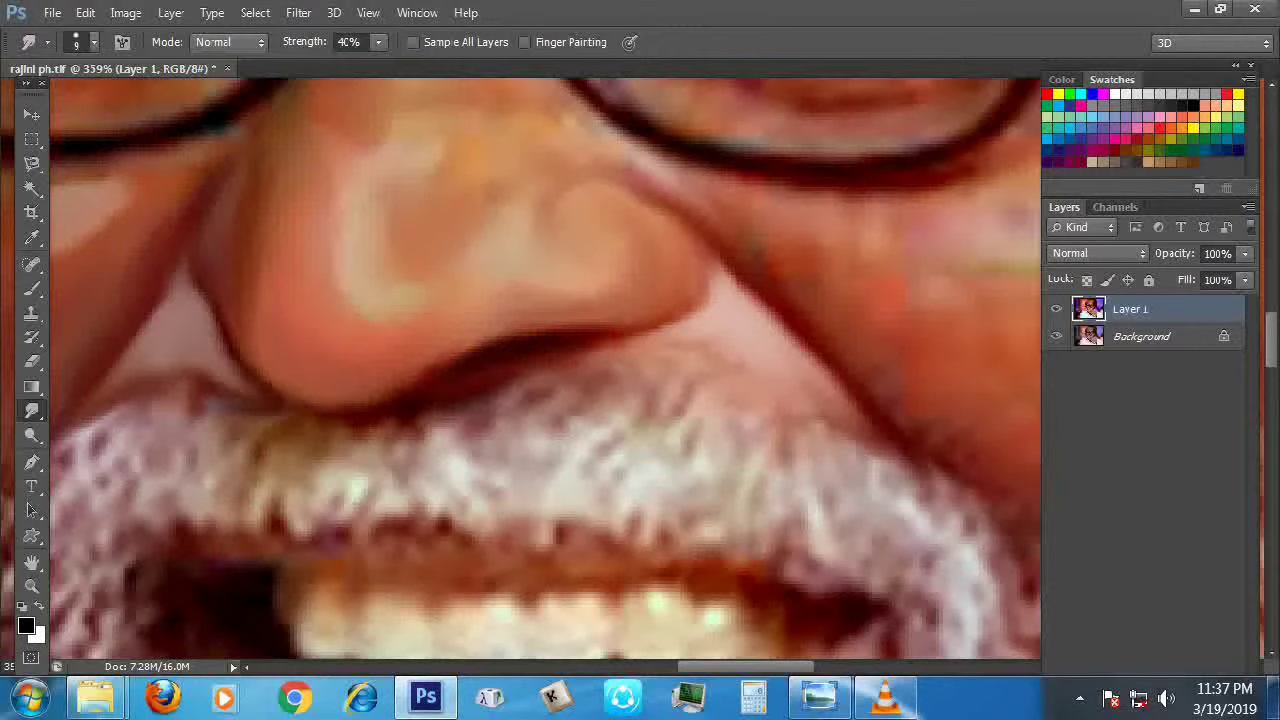
scroll(470, 410, down, 5)
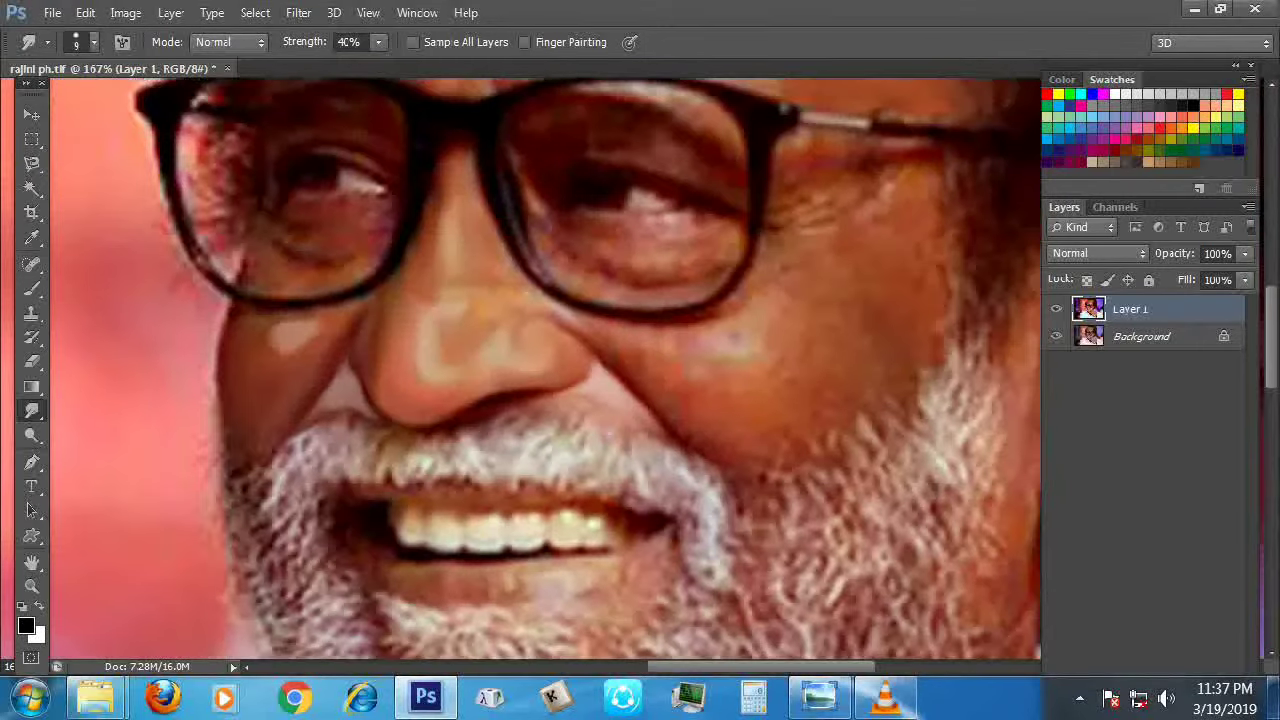
Enlarge the Smudge brush to 25 px and blend the blotchy skin along the wide cheek's fold from the nose to the beard
scroll(700, 350, up, 5)
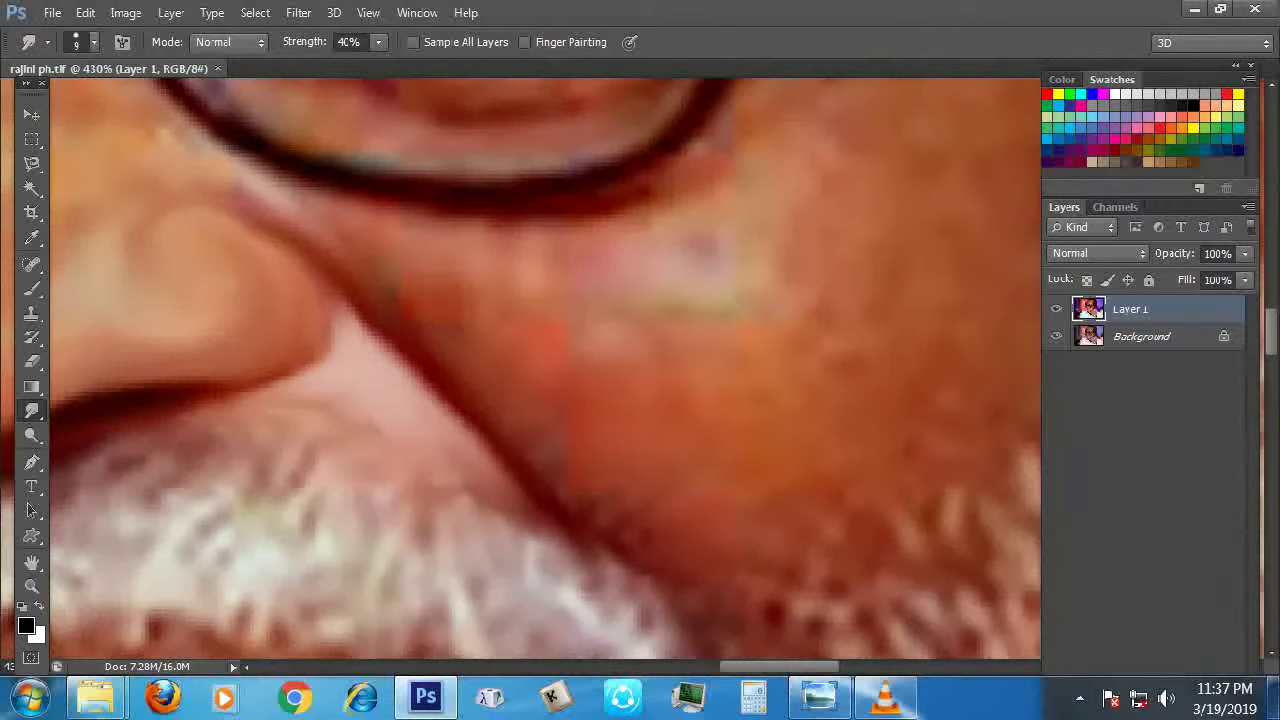
drag(540, 420, 430, 382)
key(bracketright)
key(bracketright)
key(bracketright)
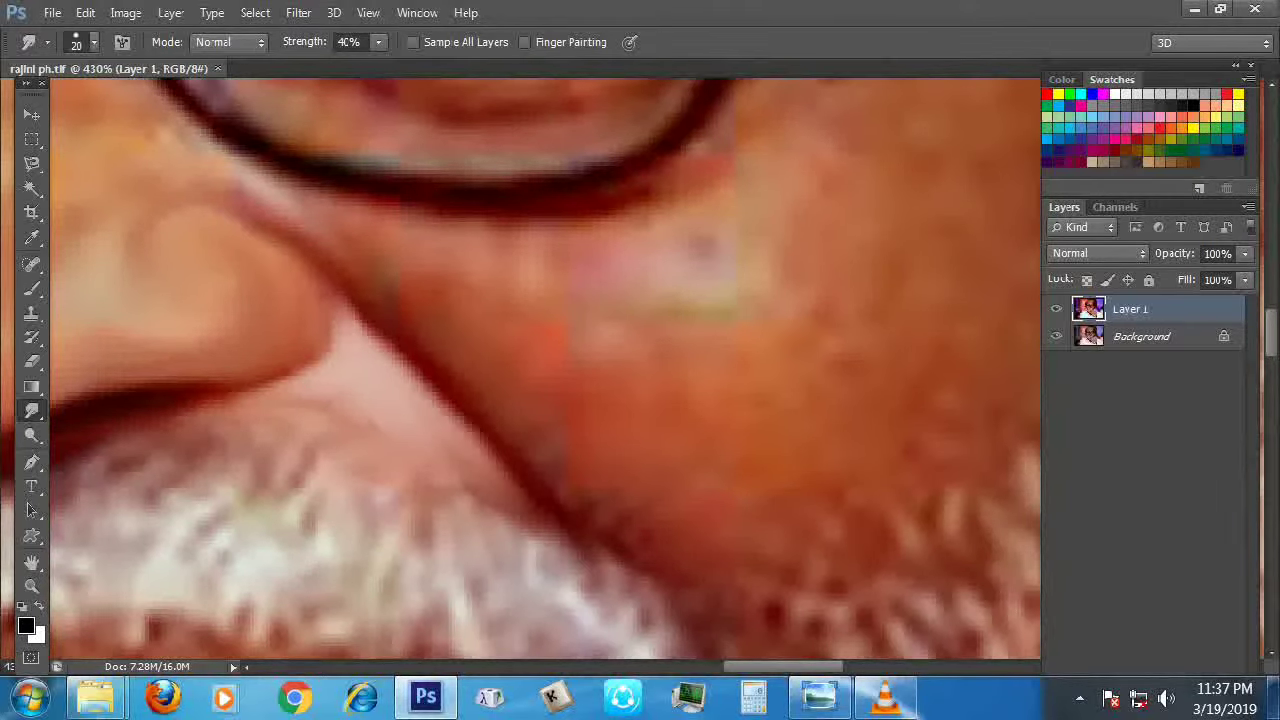
drag(555, 390, 480, 440)
drag(640, 510, 600, 560)
drag(480, 410, 560, 395)
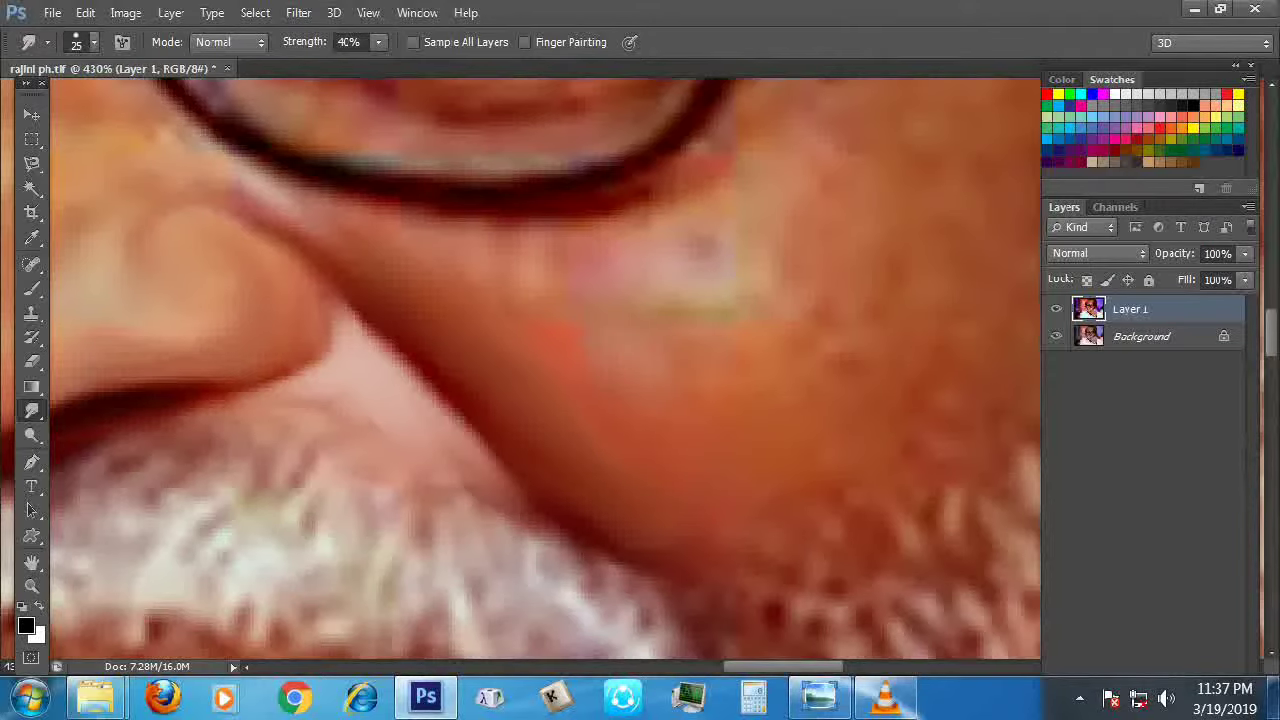
Reduce the brush to 15 px, switch the foreground to white and smudge a pale highlight along the wide cheek under the lens
scroll(545, 370, up, 1)
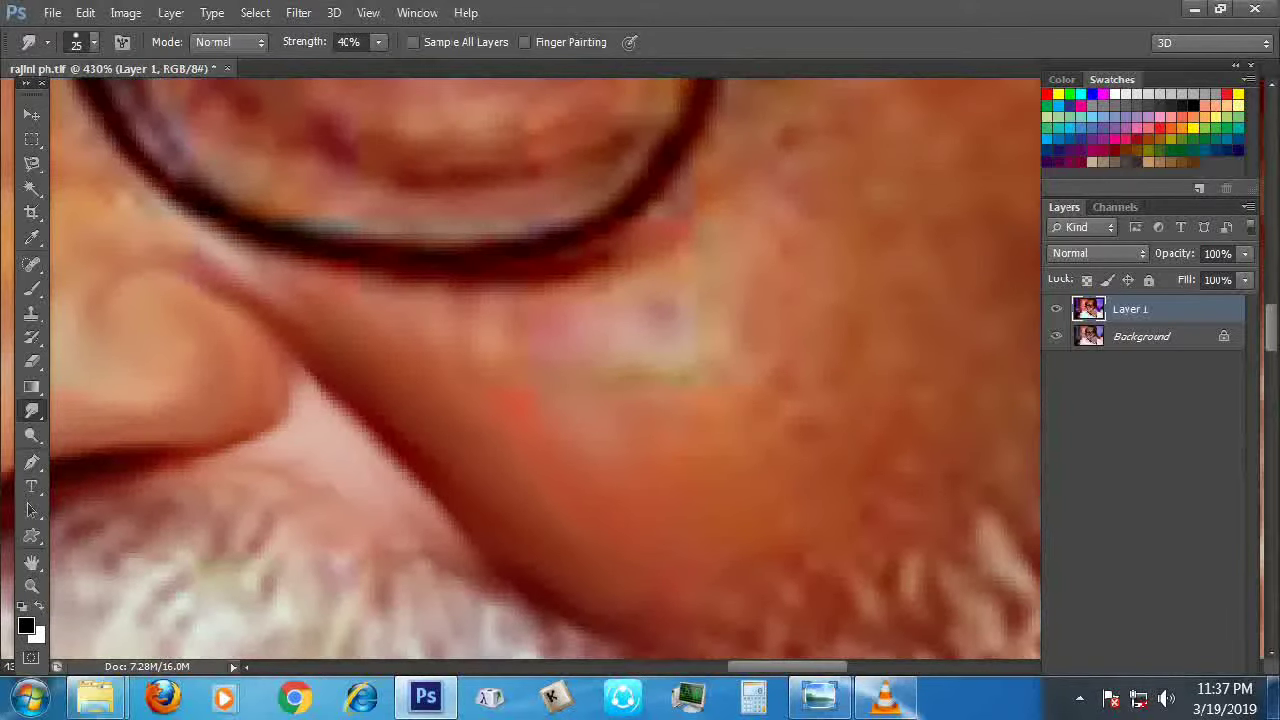
key(bracketleft)
key(bracketleft)
key(bracketleft)
key(x)
mouse_move(628, 336)
mouse_down()
mouse_move(648, 322)
mouse_move(600, 335)
mouse_move(570, 325)
mouse_move(655, 275)
mouse_up()
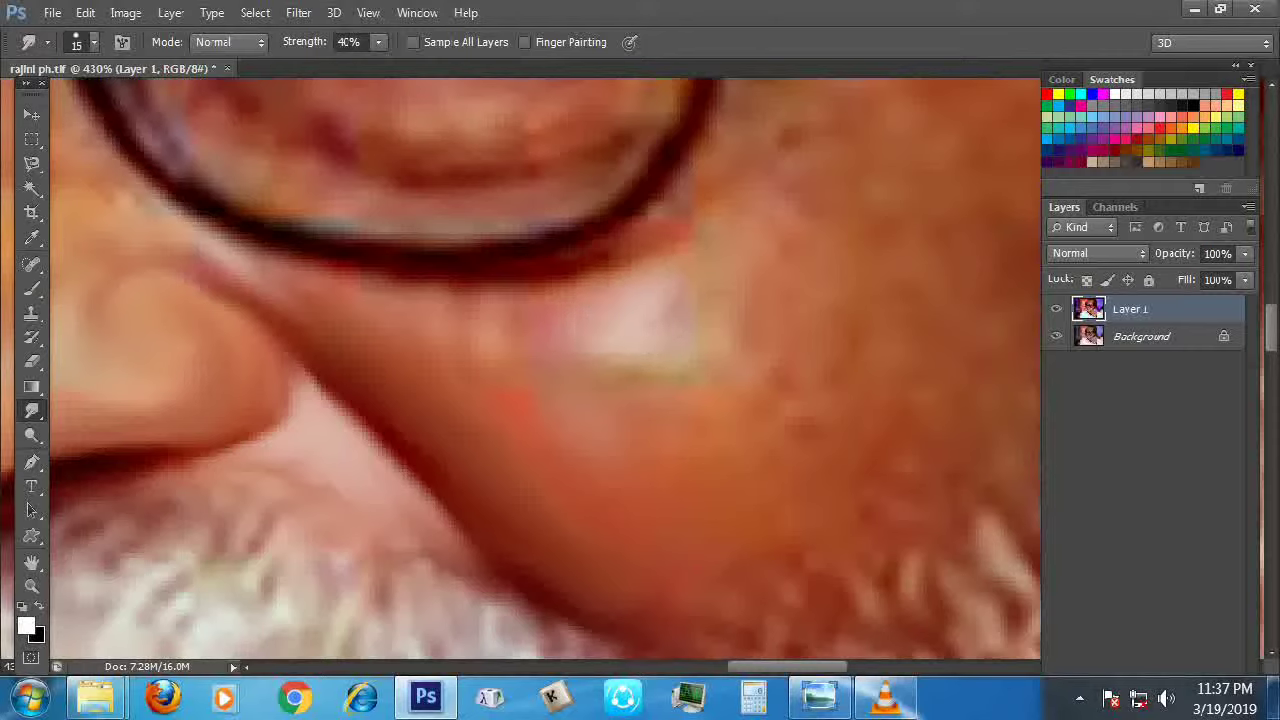
mouse_move(612, 330)
mouse_down()
mouse_move(478, 334)
mouse_move(645, 372)
mouse_move(445, 352)
mouse_move(400, 300)
mouse_move(488, 345)
mouse_move(400, 315)
mouse_up()
drag(505, 365, 580, 385)
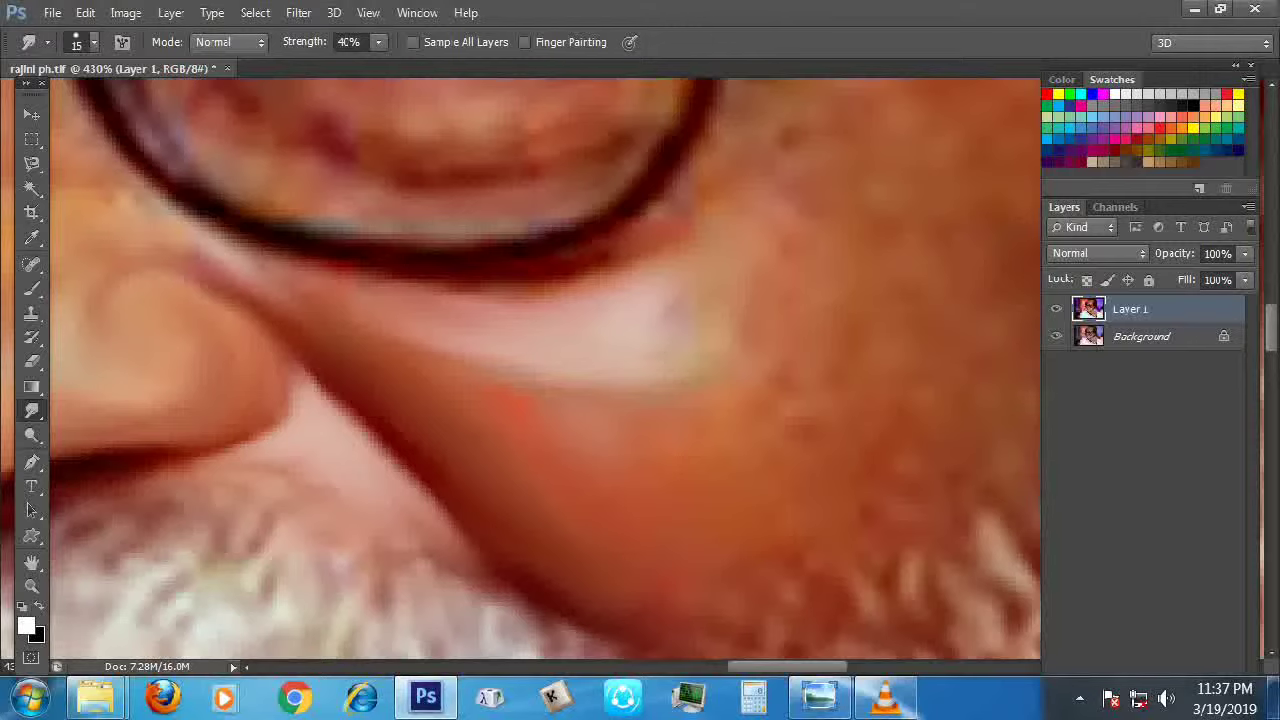
drag(400, 295, 488, 330)
drag(544, 388, 780, 385)
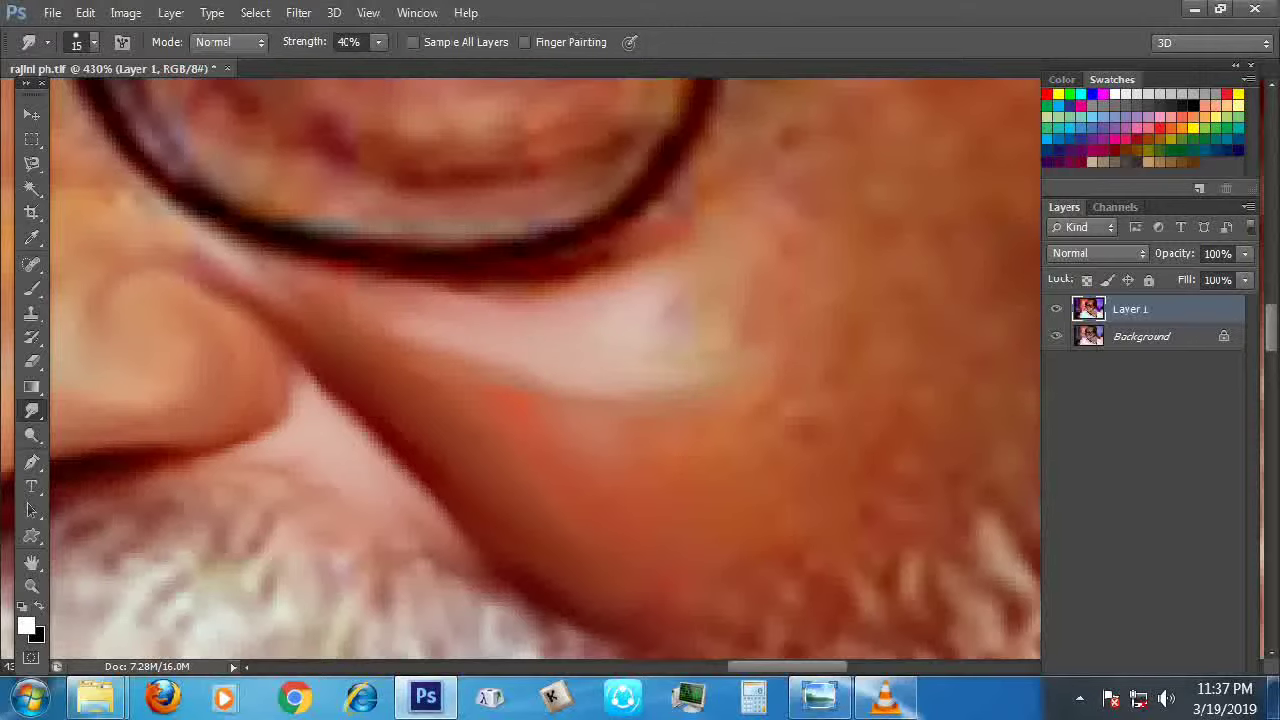
Enlarge the brush to 35 px, lower the strength to 20% and blend the highlight's outer end and the wide cheek toward the beard
scroll(545, 370, down, 3)
key(bracketright)
key(bracketright)
key(bracketright)
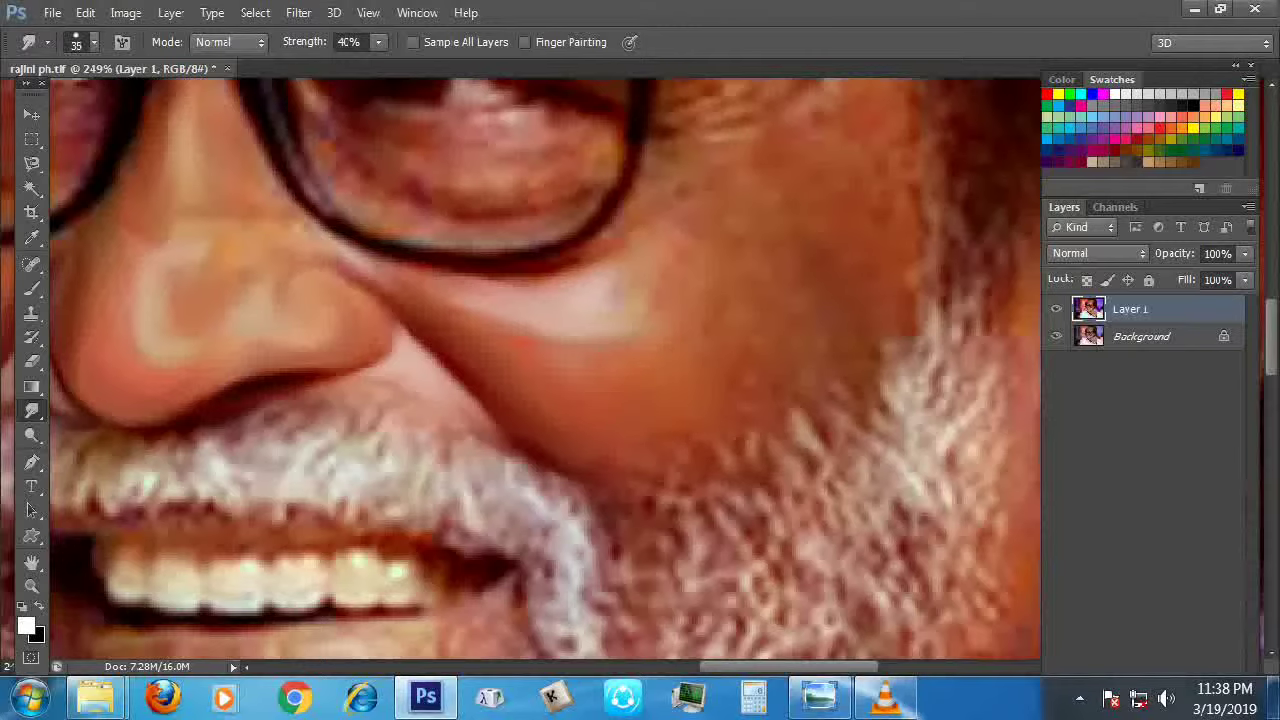
key(2)
drag(540, 370, 492, 410)
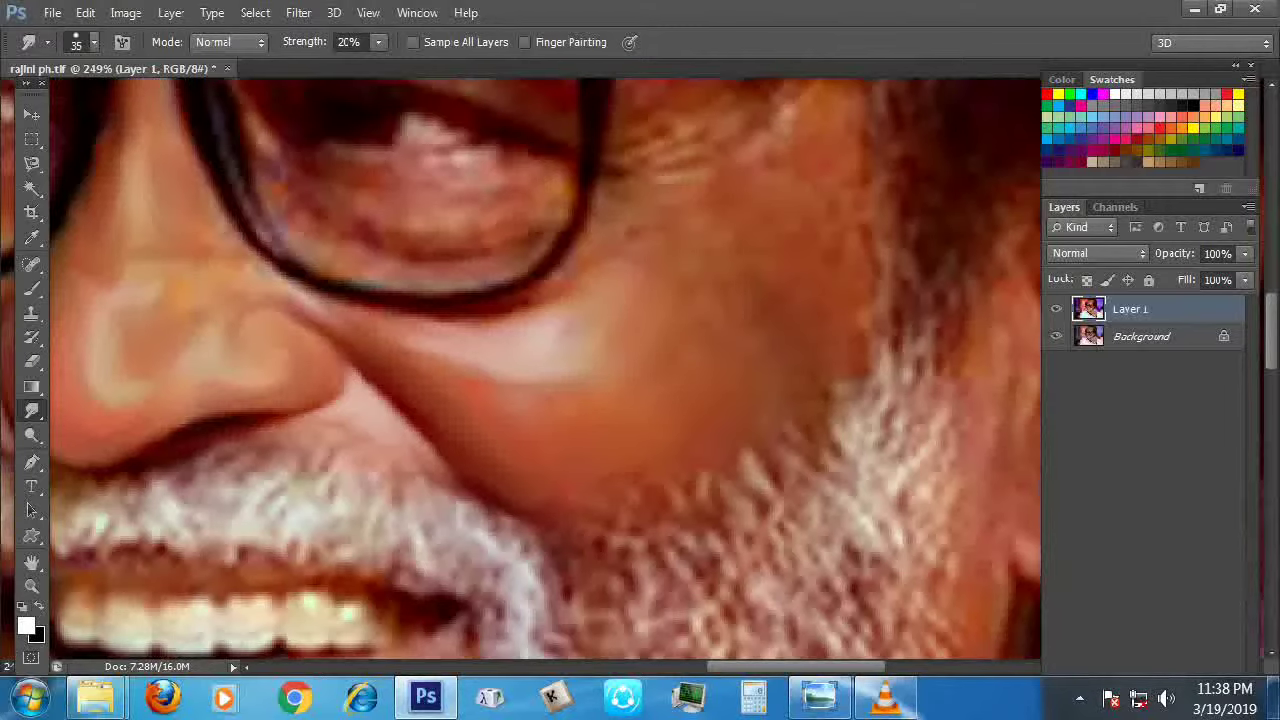
drag(540, 350, 470, 420)
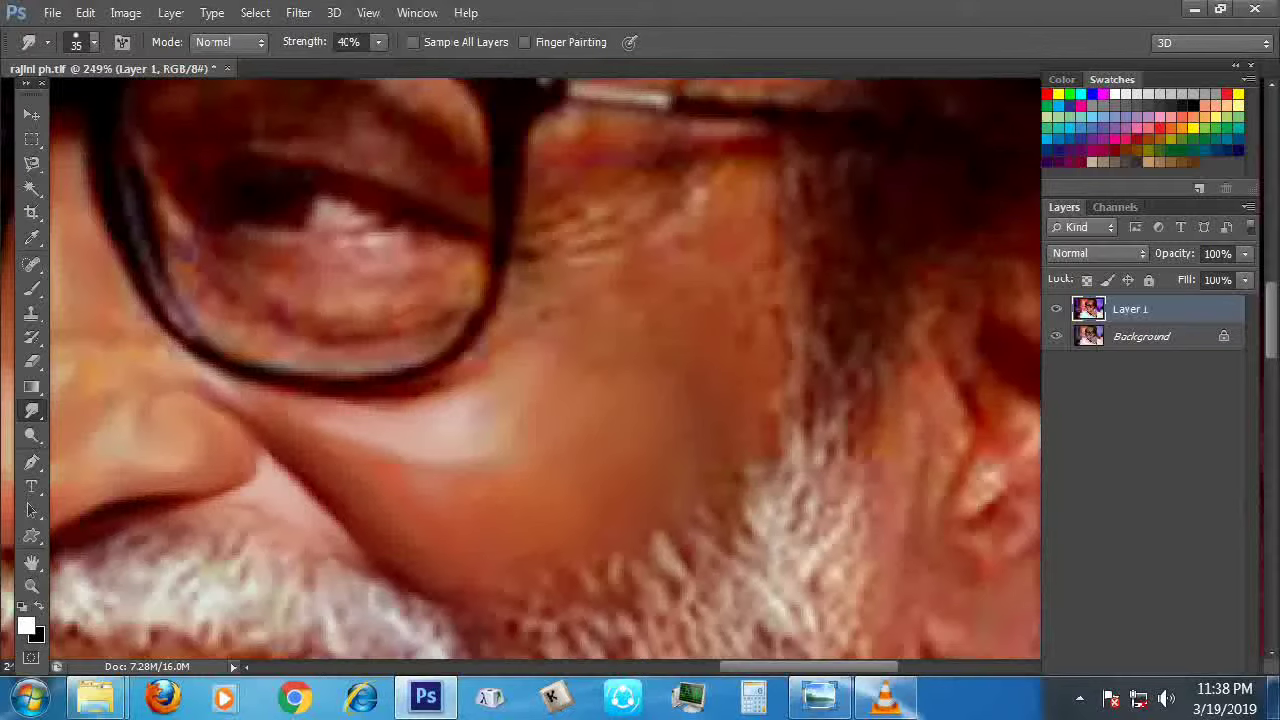
Smudge the skin between the glasses arm and the sideburn at 25 px, and blend it into the cheek at 30 px and 30% strength
key(p)
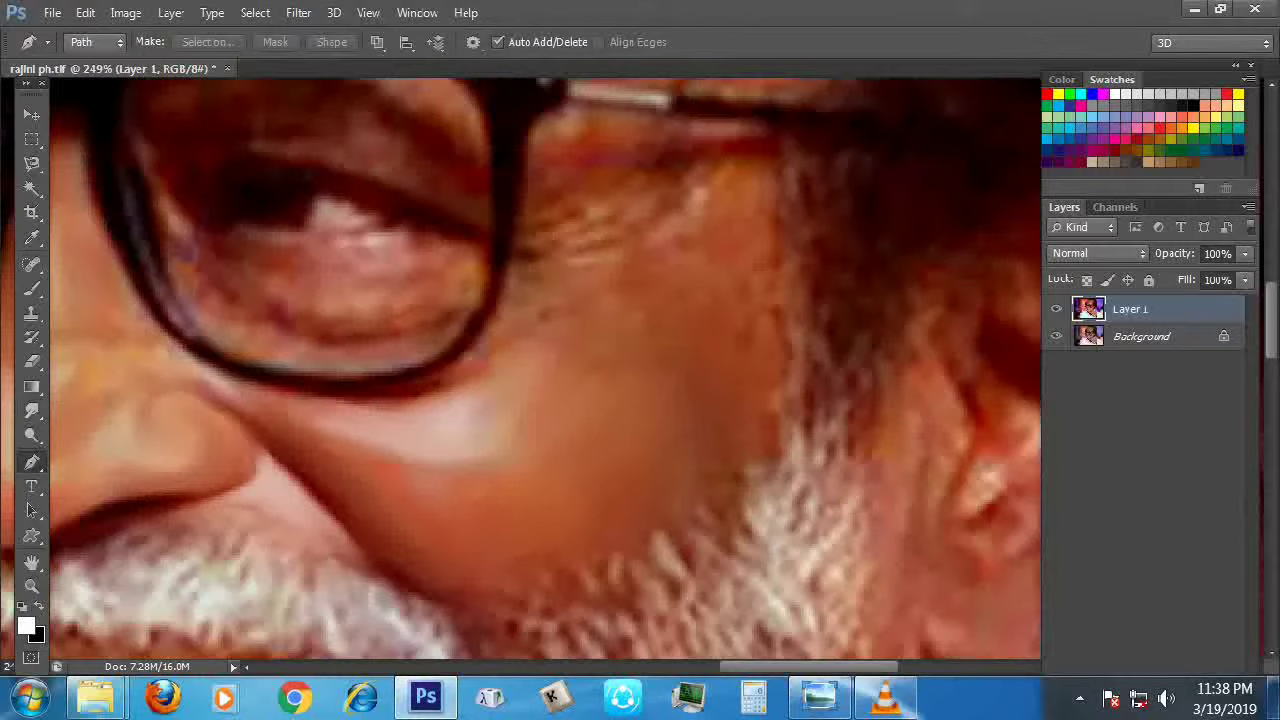
key(r)
key(bracketleft)
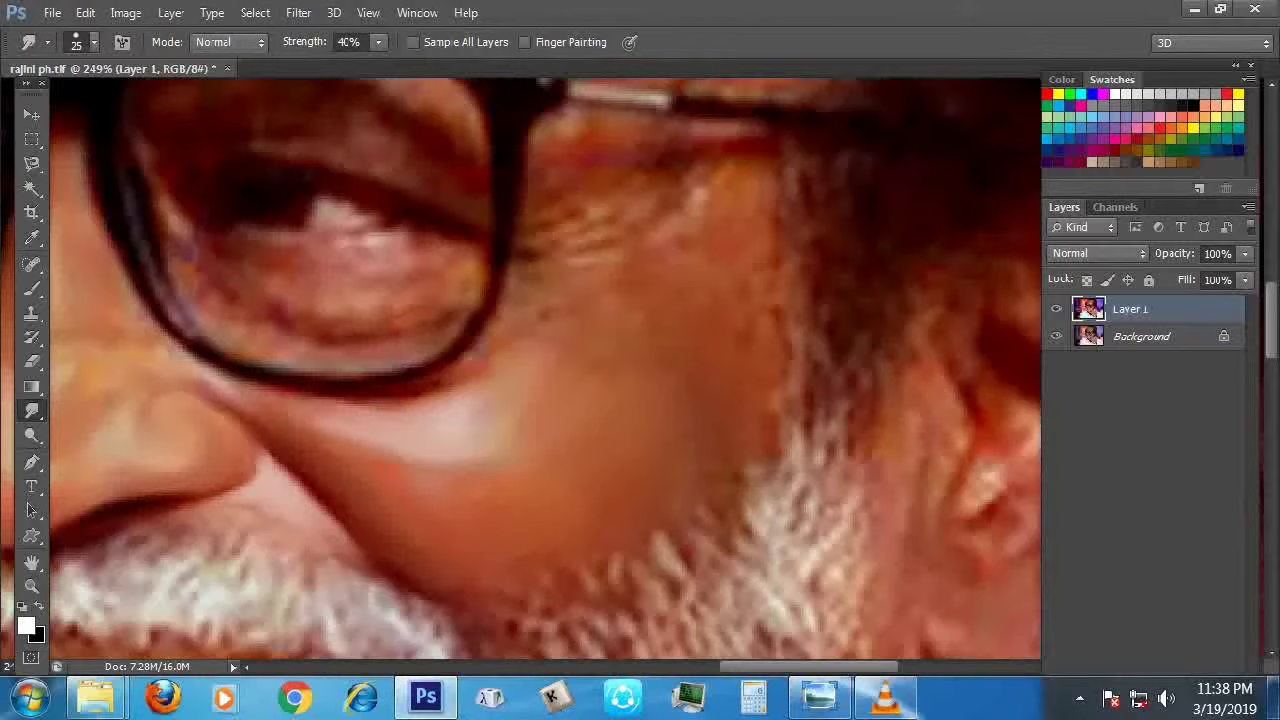
mouse_move(690, 232)
mouse_down()
mouse_move(705, 190)
mouse_move(760, 155)
mouse_up()
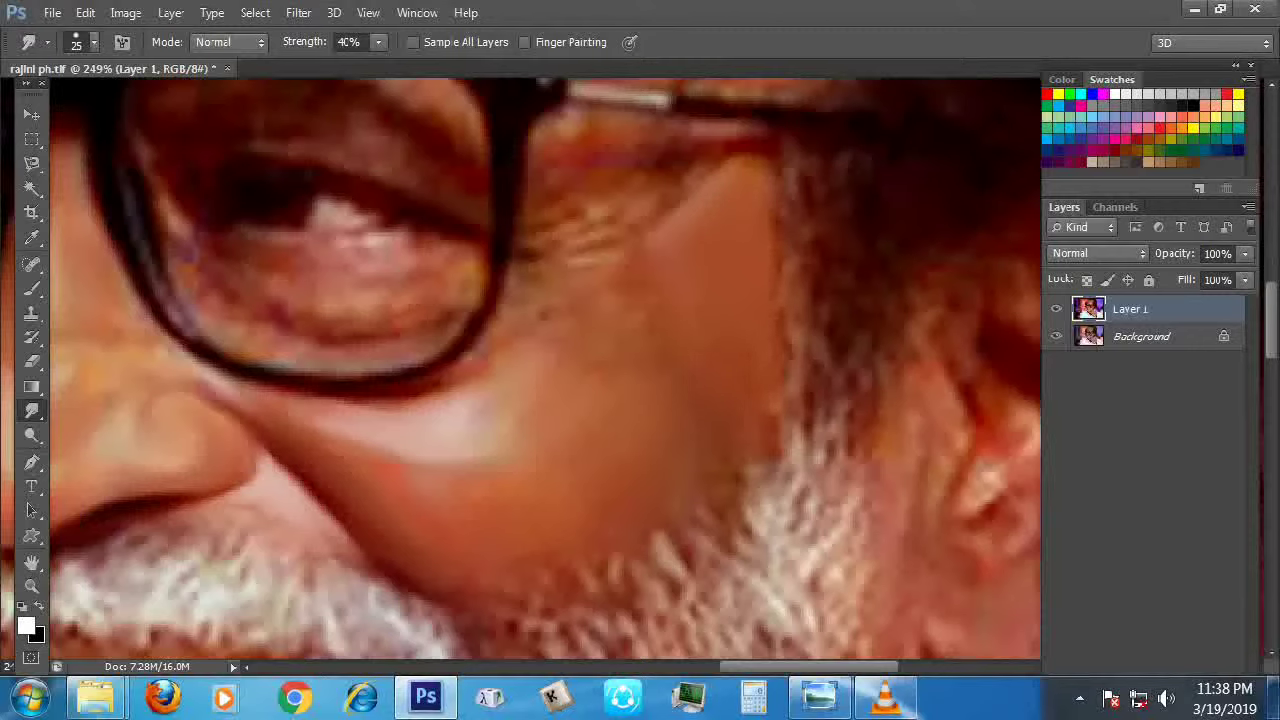
key(bracketright)
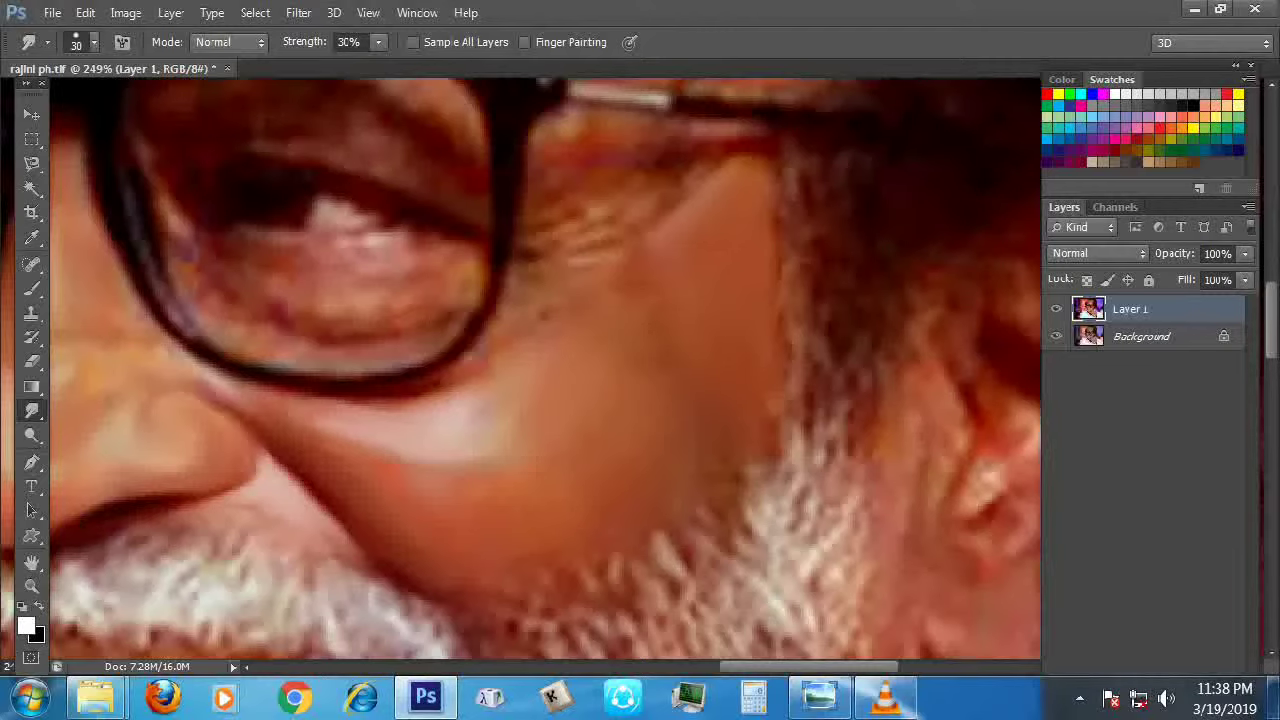
scroll(545, 370, down, 2)
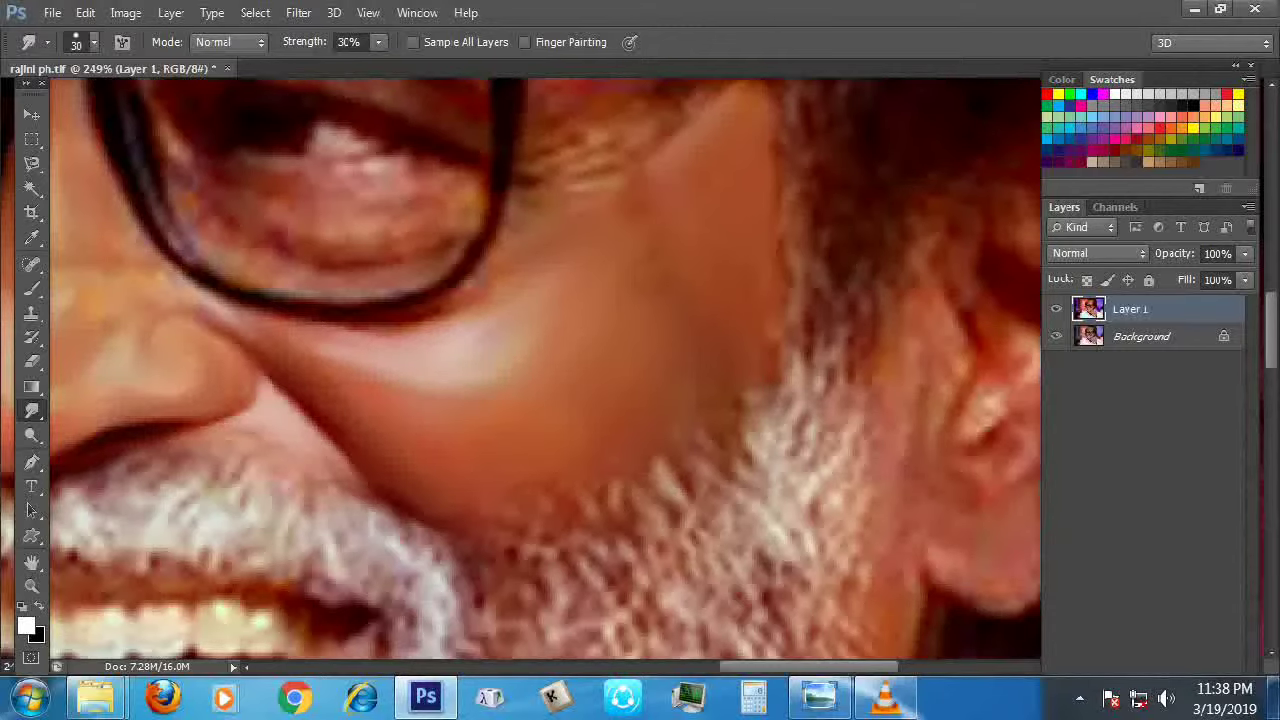
Reduce the Smudge brush to 15 px and soften the edges of the pale highlight on the narrow cheek below the lens
key(ctrl+0)
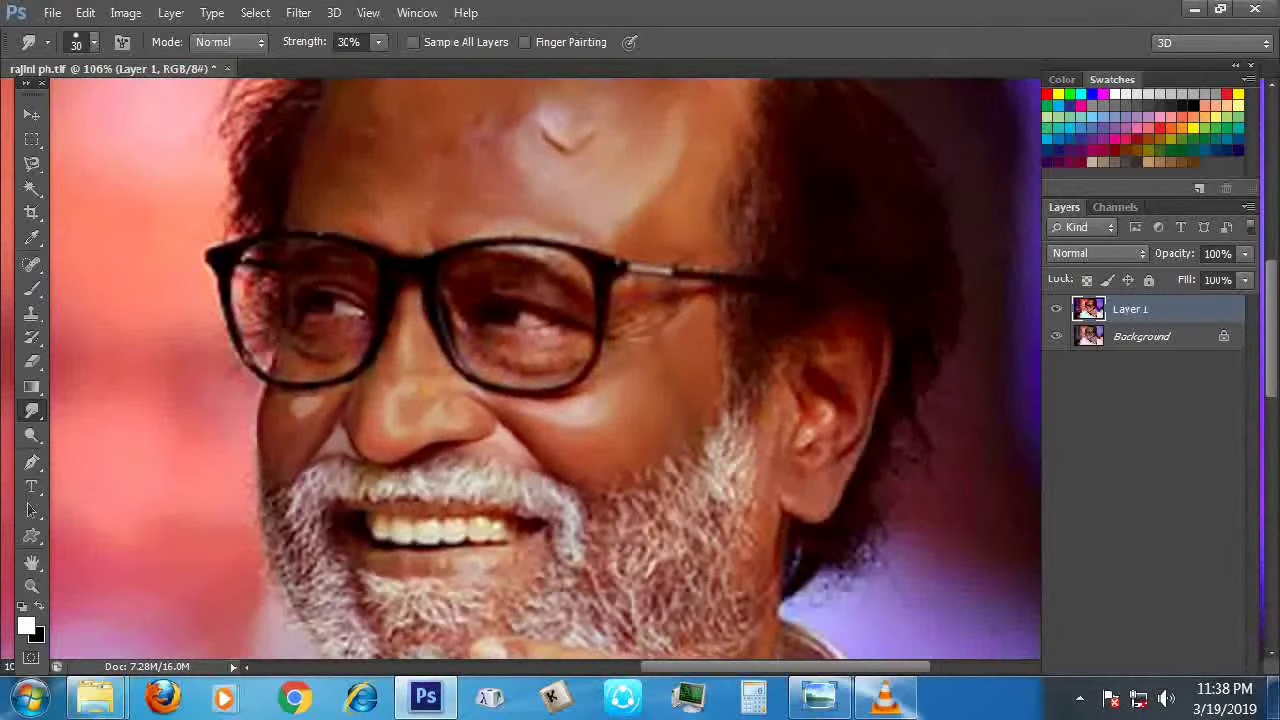
scroll(265, 410, down, 2)
scroll(265, 410, up, 10)
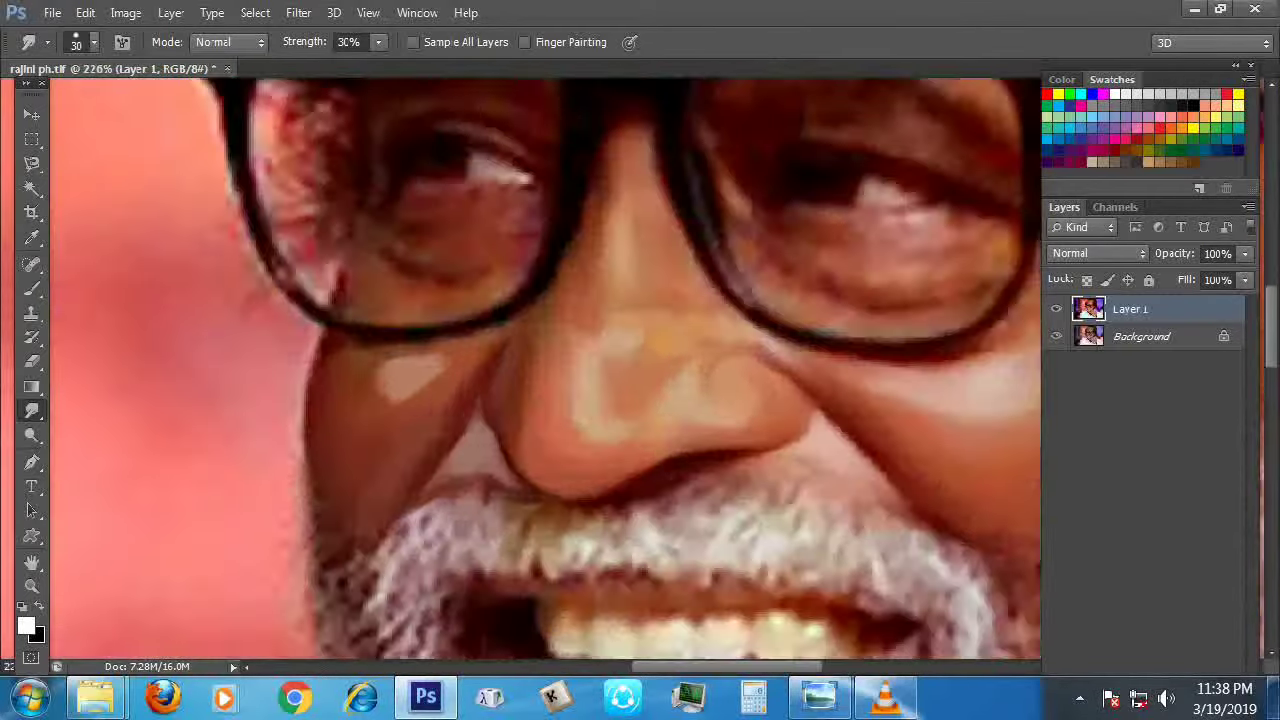
scroll(540, 370, down, 1)
key(bracketleft)
key(bracketleft)
key(bracketleft)
drag(405, 410, 525, 330)
mouse_move(430, 345)
mouse_down()
mouse_move(385, 365)
mouse_move(410, 380)
mouse_move(390, 340)
mouse_move(440, 395)
mouse_up()
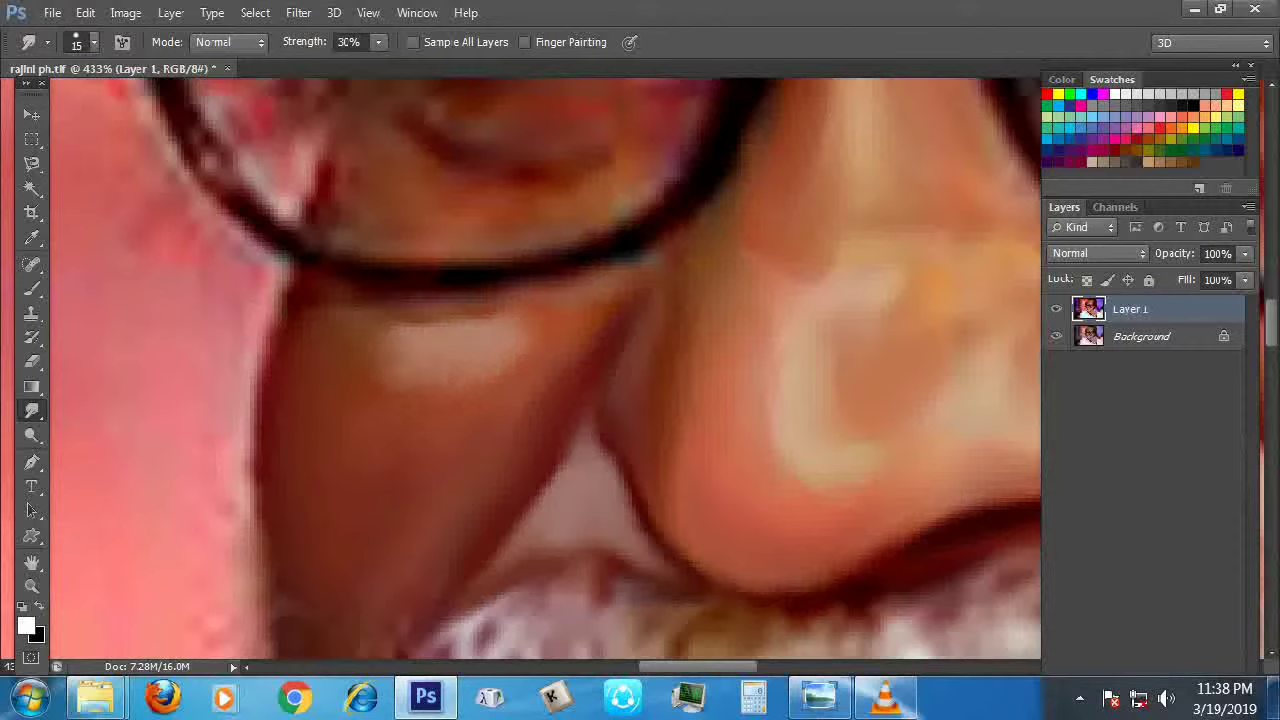
Smudge the rough patches and highlights on the nose bridge and tip at 30% strength with brush sizes between 9 and 15 px
scroll(540, 370, up, 1)
scroll(545, 370, down, 3)
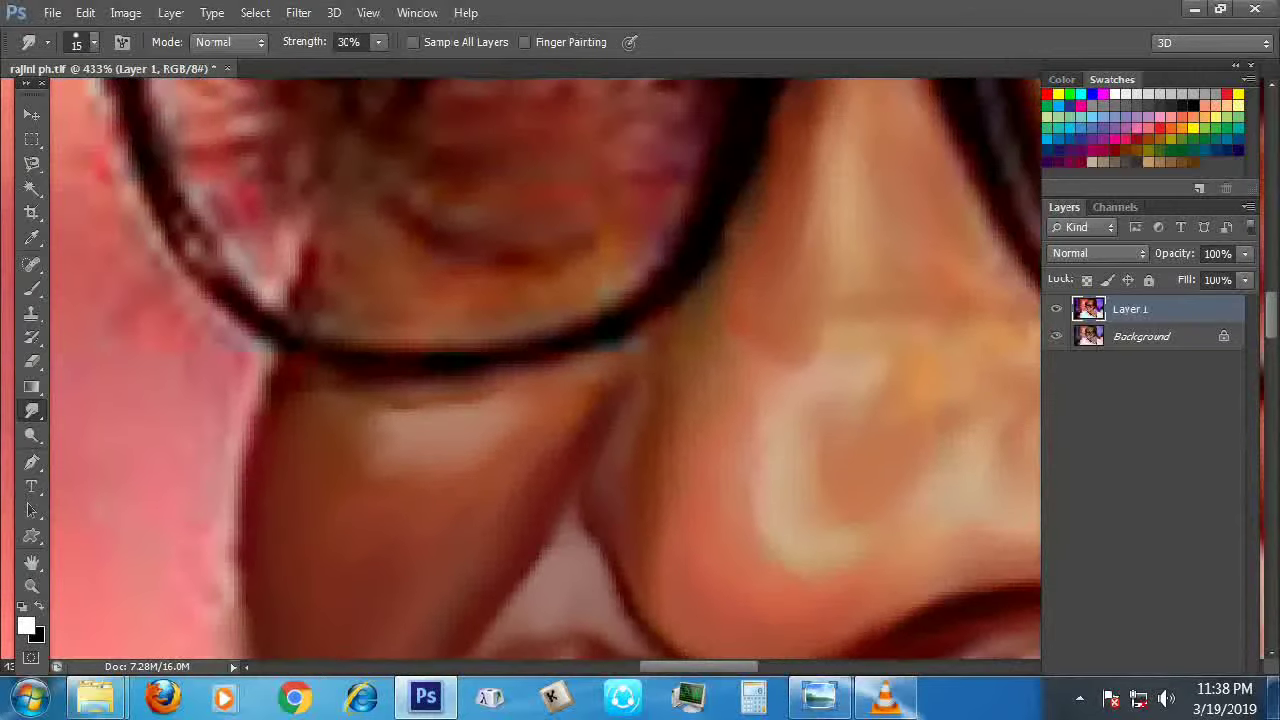
scroll(545, 370, up, 1)
scroll(545, 370, up, 1)
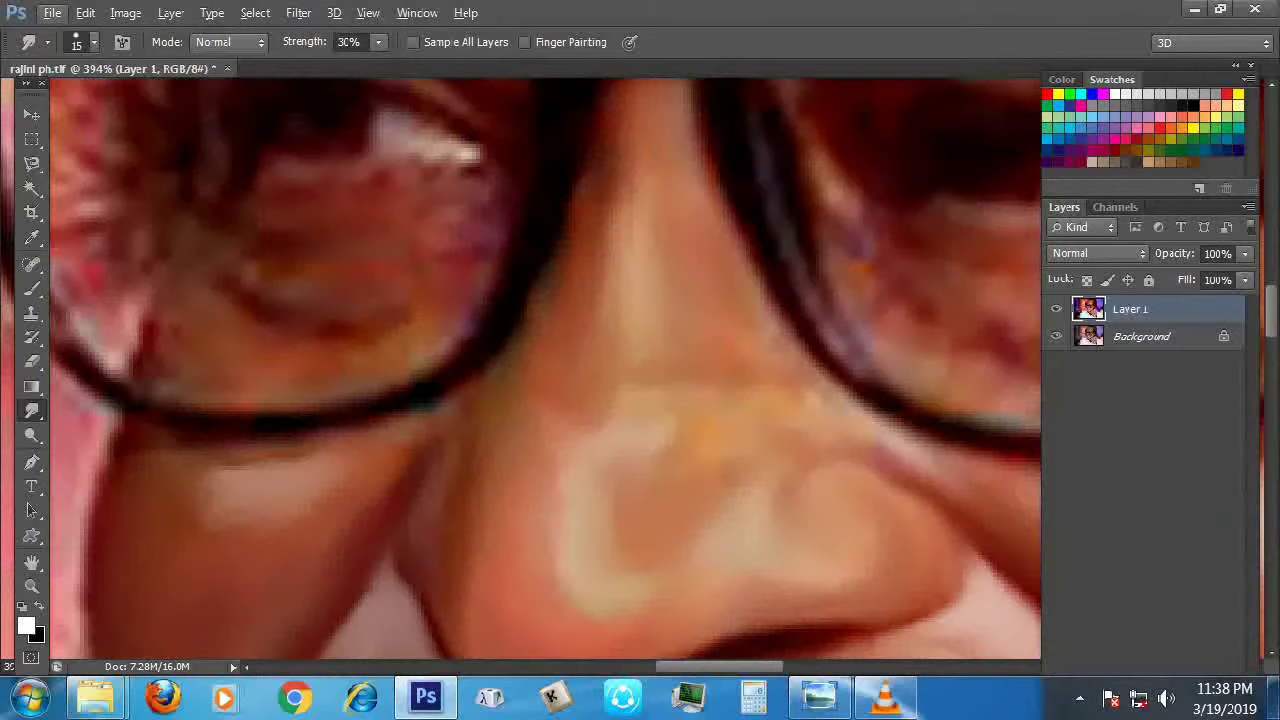
key(bracketleft)
key(bracketleft)
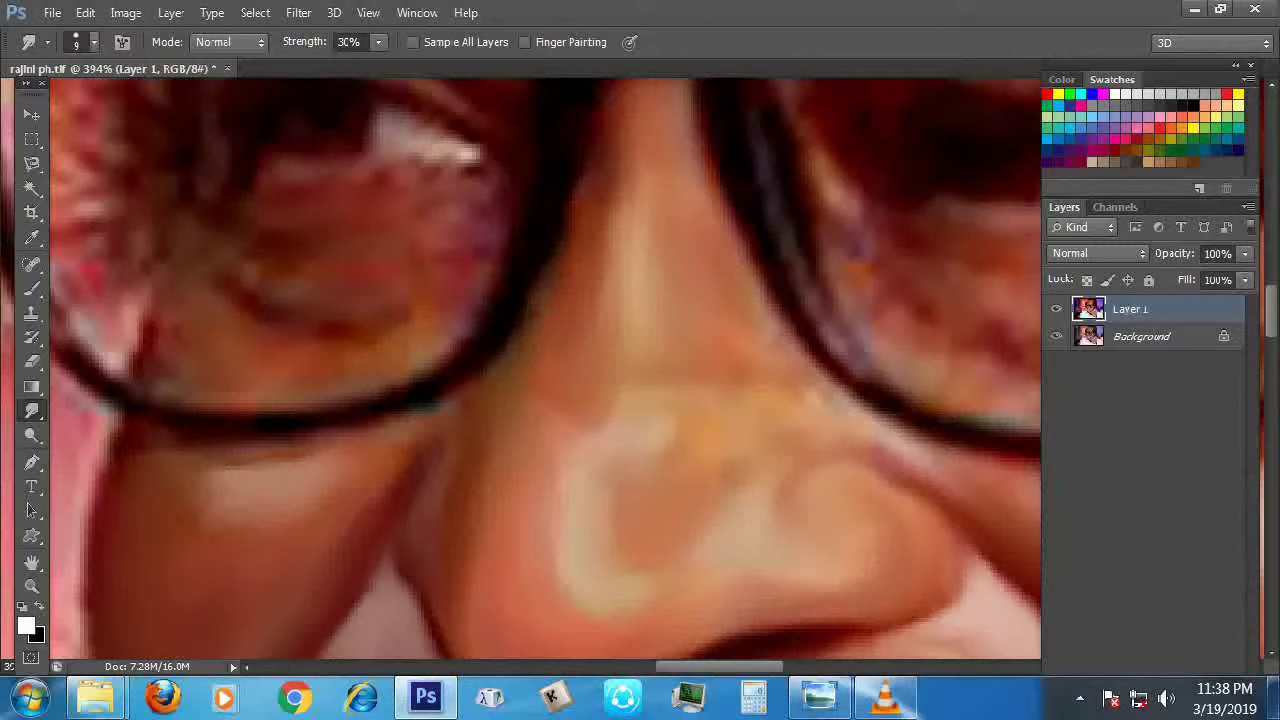
scroll(545, 370, down, 3)
scroll(545, 370, up, 3)
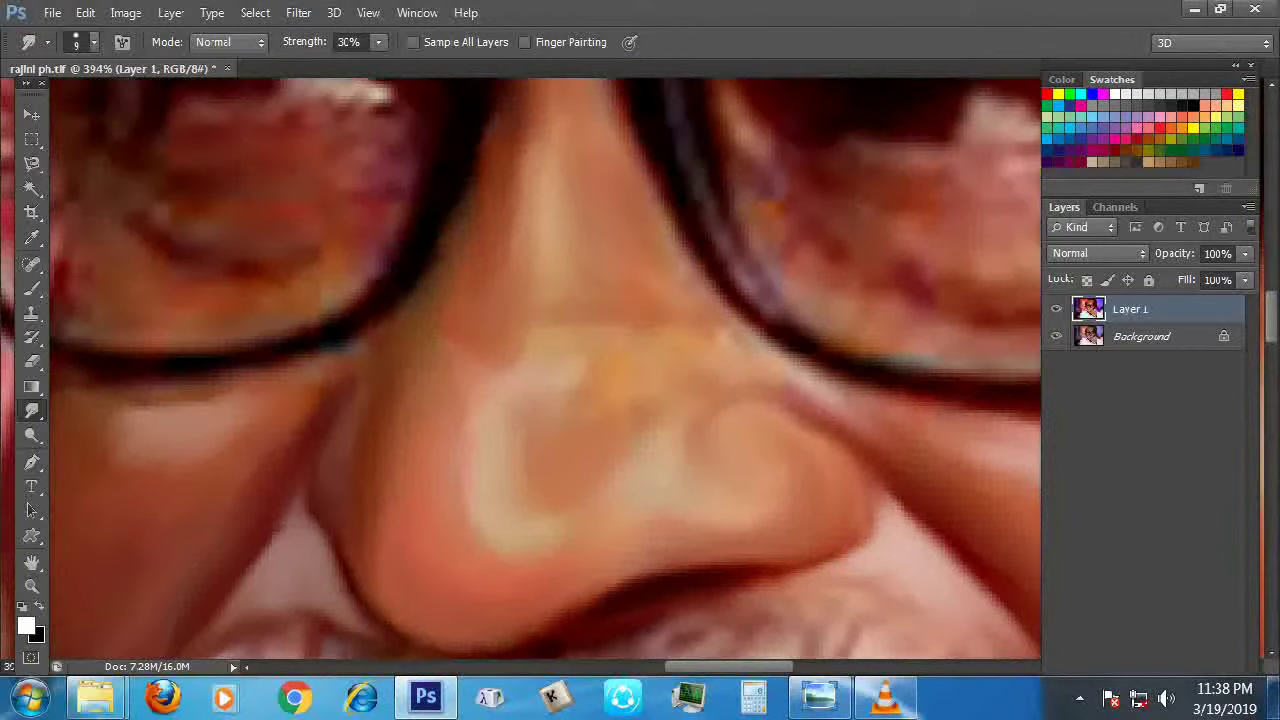
key(bracketright)
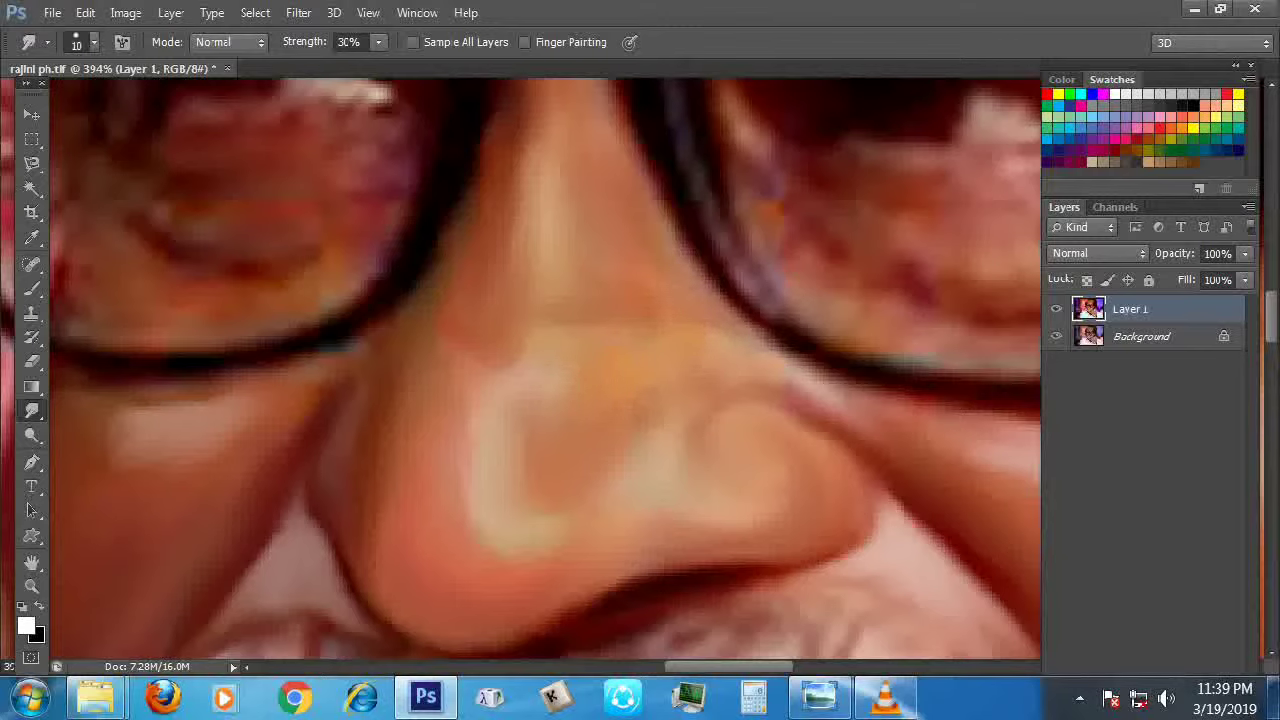
key(bracketright)
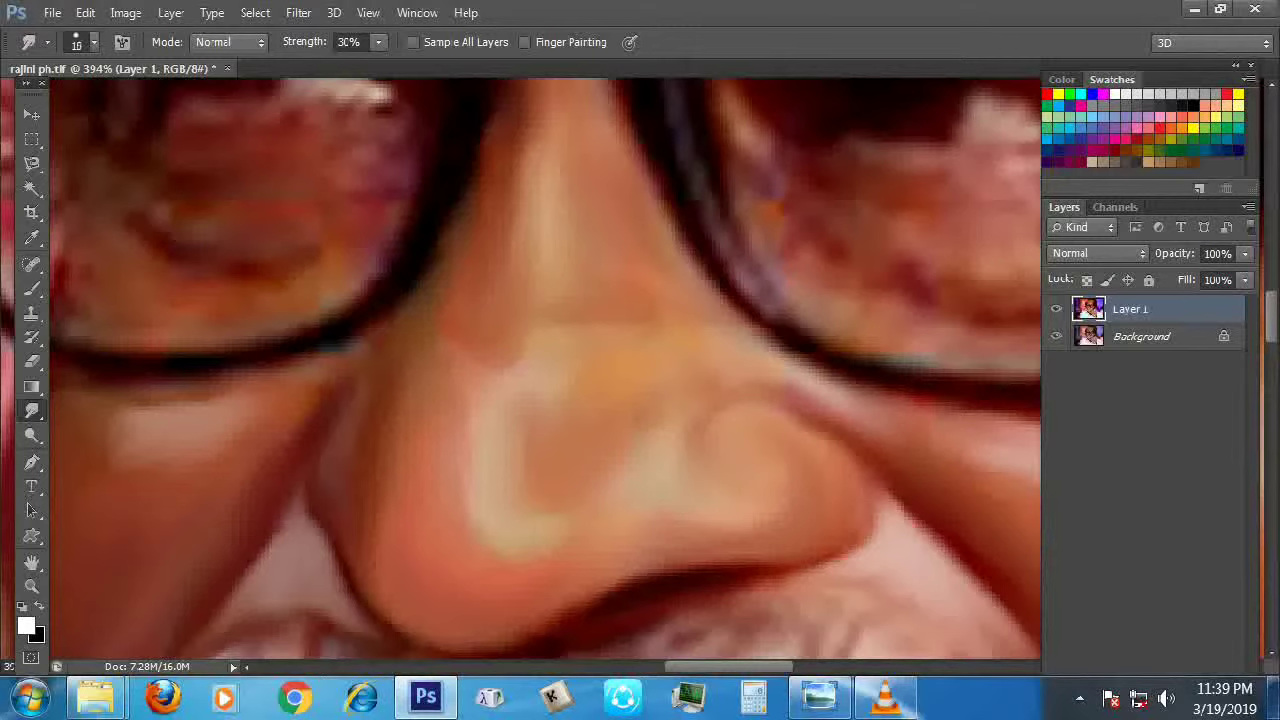
key(bracketright)
scroll(546, 370, down, 5)
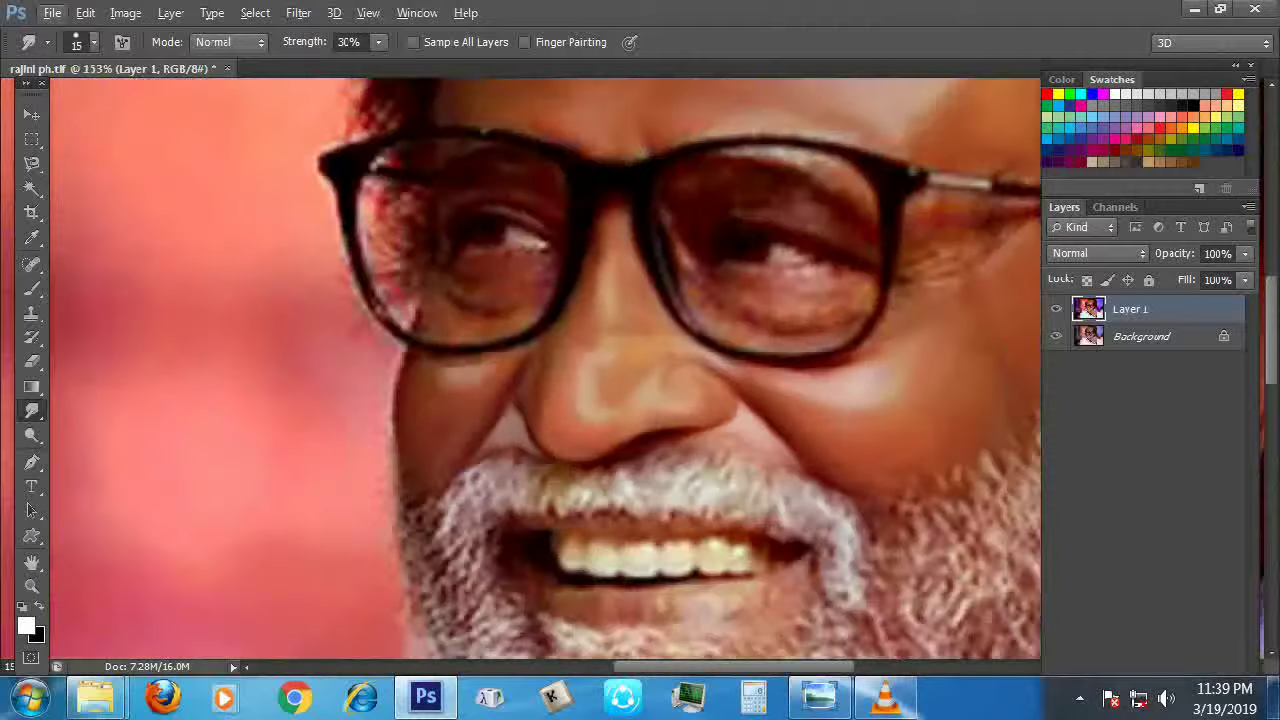
Smudge the pale reflection on the glasses rim beside the nose into a clean streak, using a 6 px brush at 60% strength
scroll(720, 330, up, 5)
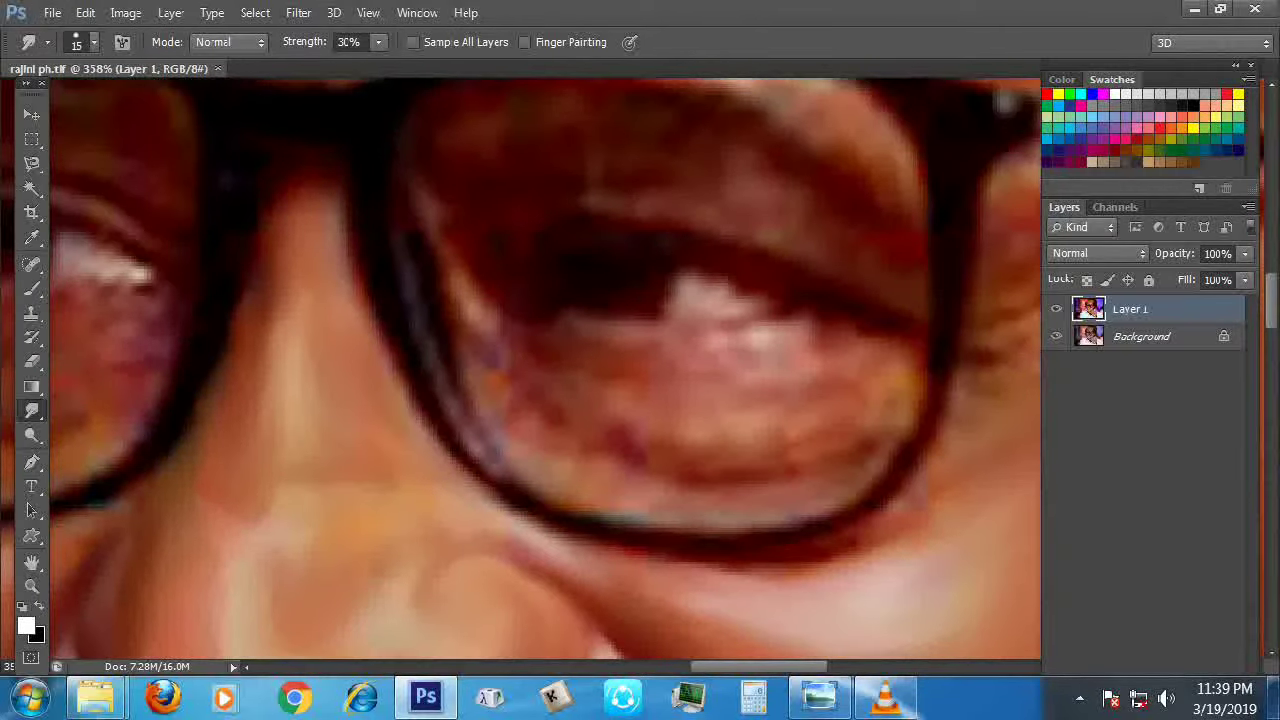
drag(546, 370, 586, 435)
key(bracketleft)
key(bracketleft)
mouse_move(454, 414)
mouse_down()
mouse_move(442, 364)
mouse_move(454, 410)
mouse_up()
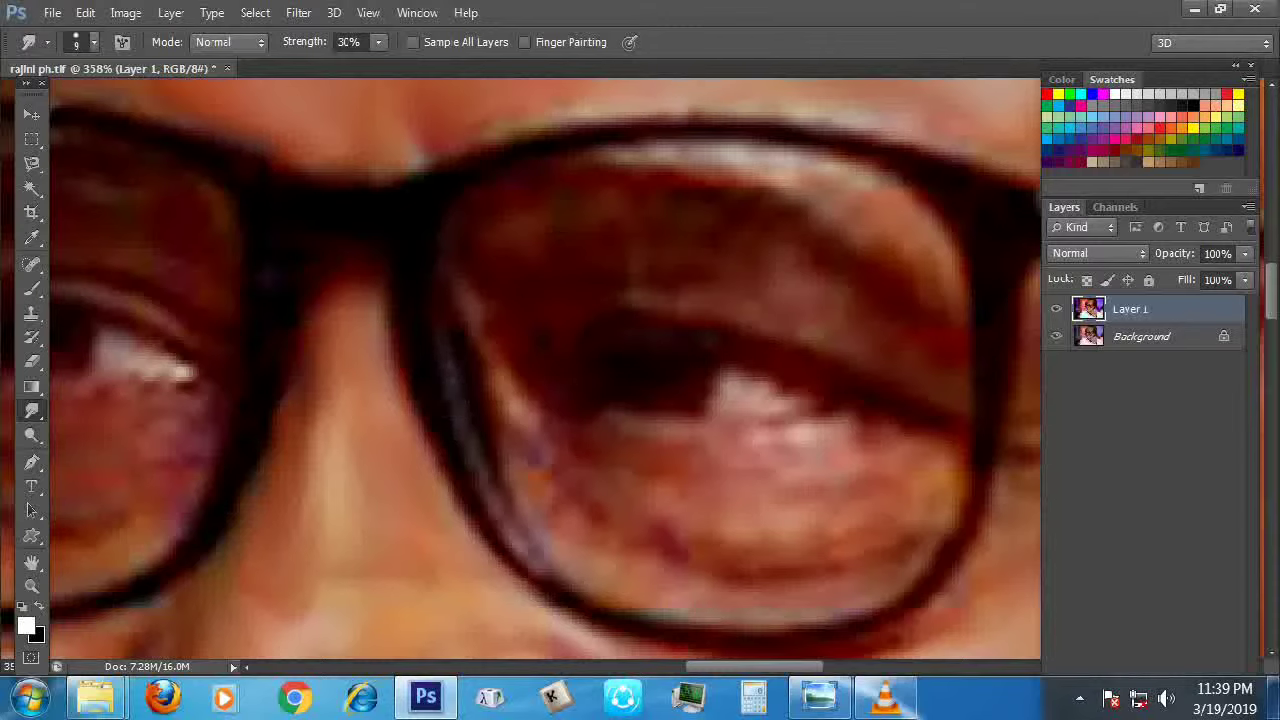
key(bracketleft)
key(bracketleft)
drag(459, 420, 440, 334)
drag(460, 418, 508, 532)
scroll(545, 370, up, 1)
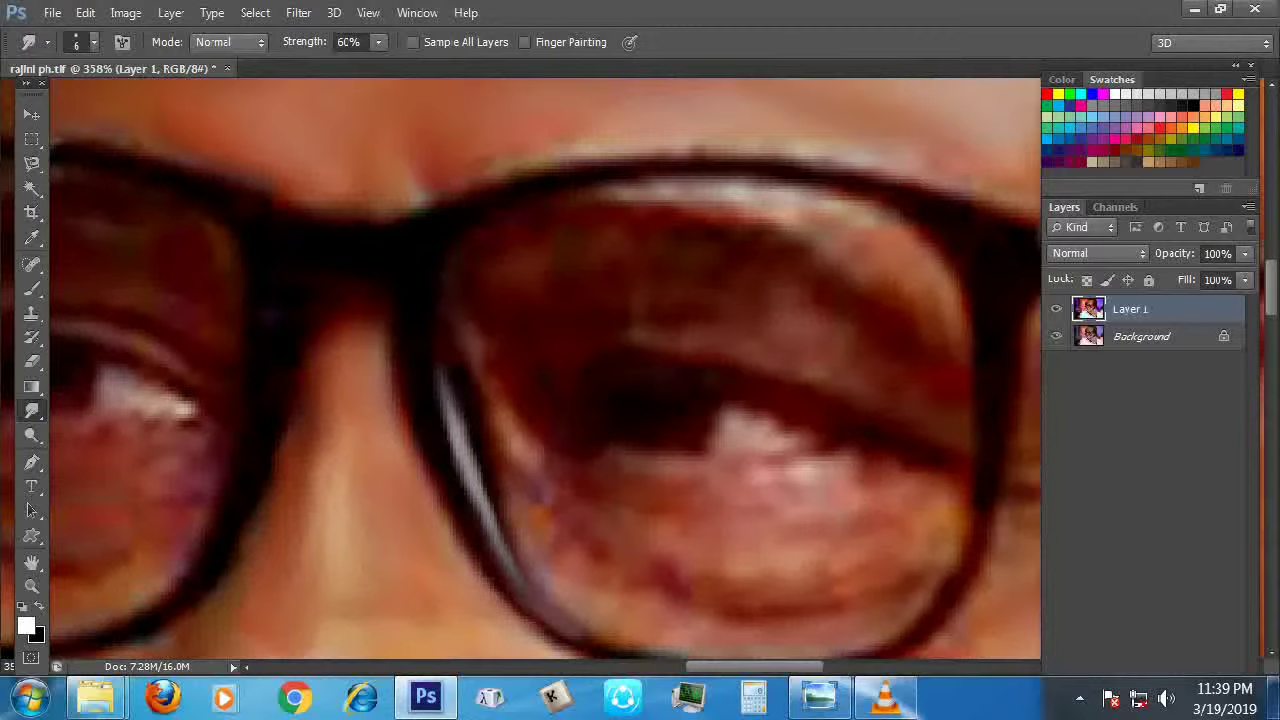
drag(442, 372, 420, 334)
key(ctrl+z)
scroll(545, 370, down, 4)
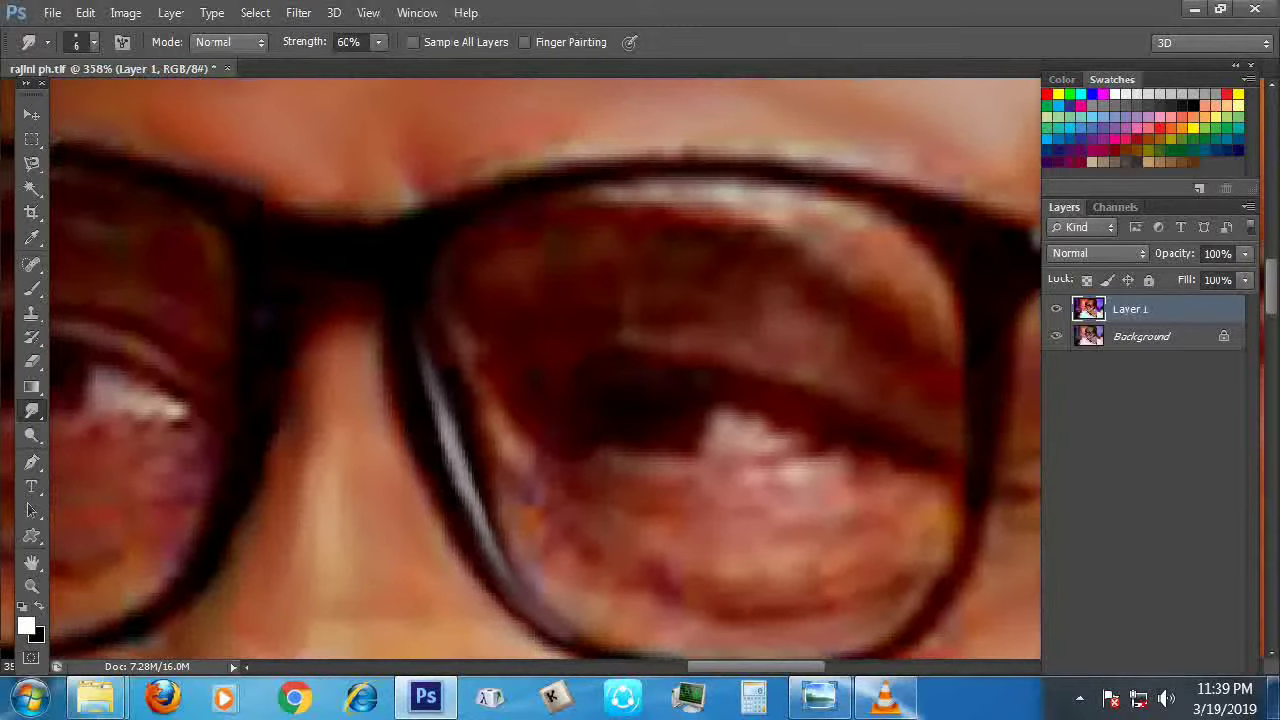
Smooth the skin and crease under the eye on the wide-cheek side with a 10 px brush at 50% strength
scroll(557, 416, up, 6)
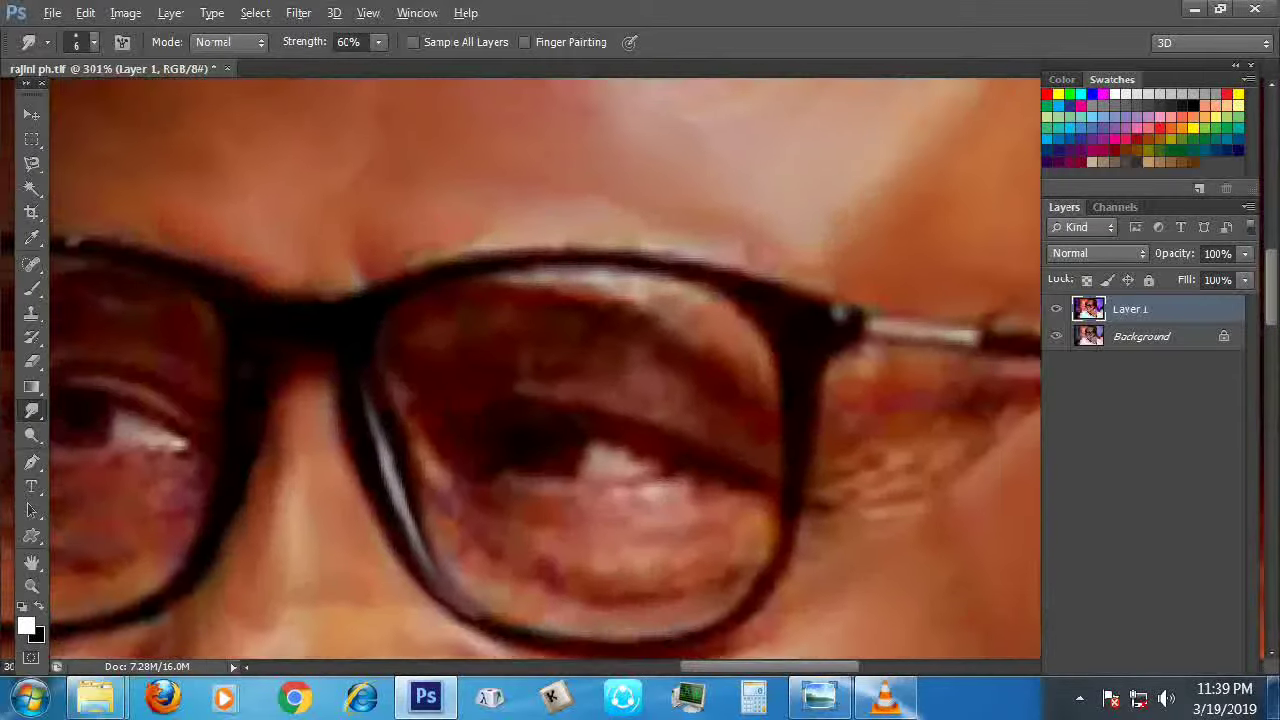
scroll(545, 370, down, 2)
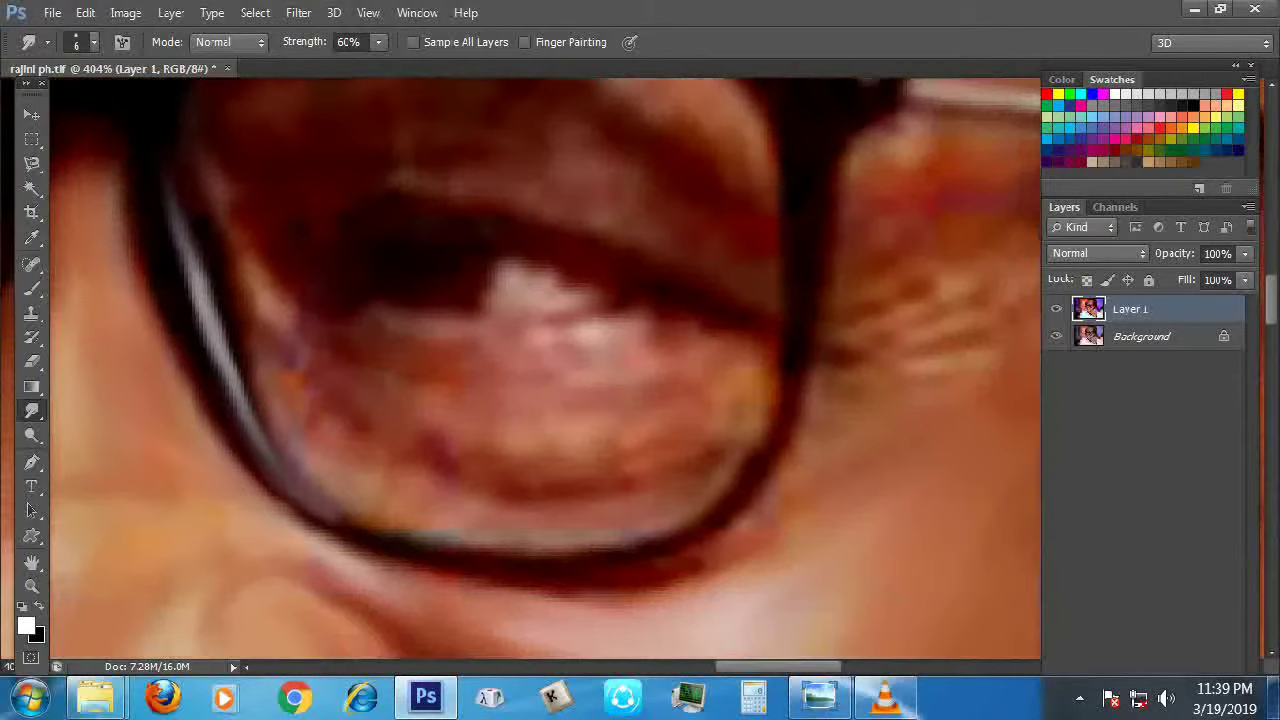
key(bracketright)
key(bracketright)
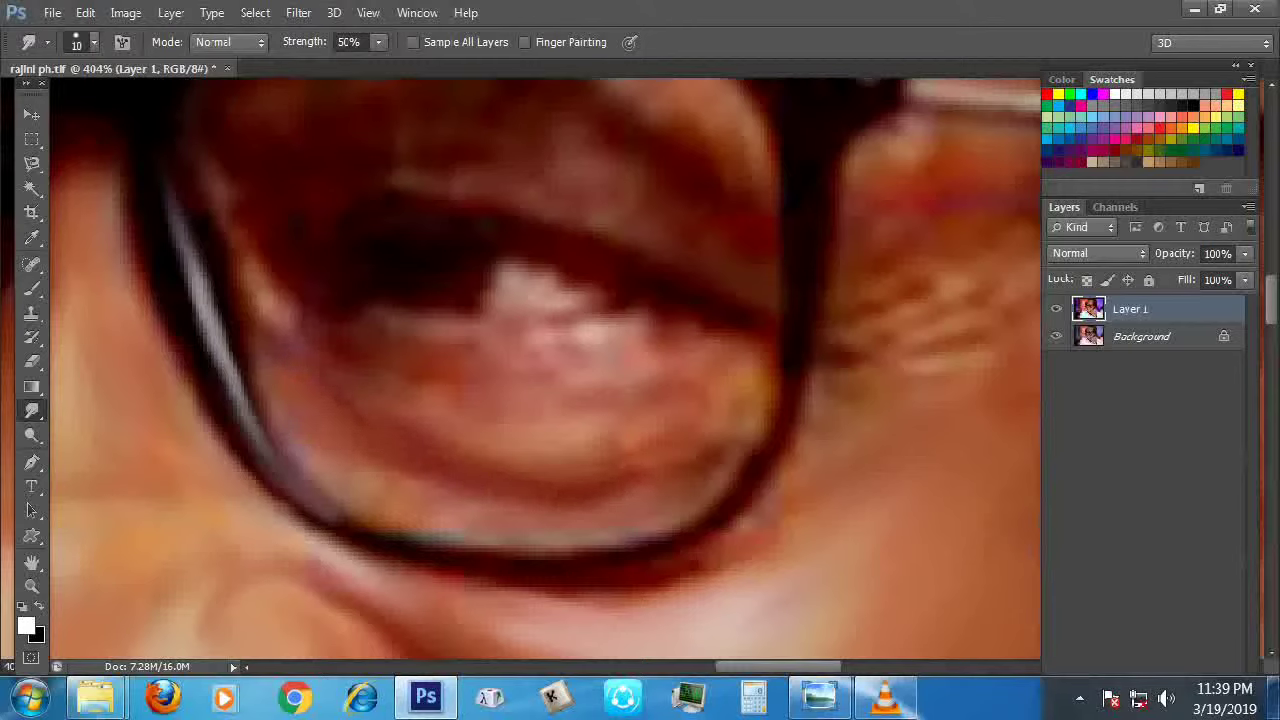
Smudge a pale lower eyelid line under the same eye at 7 px, and blend the surrounding eye-bag skin at 10 px
key(bracketleft)
key(bracketleft)
key(bracketleft)
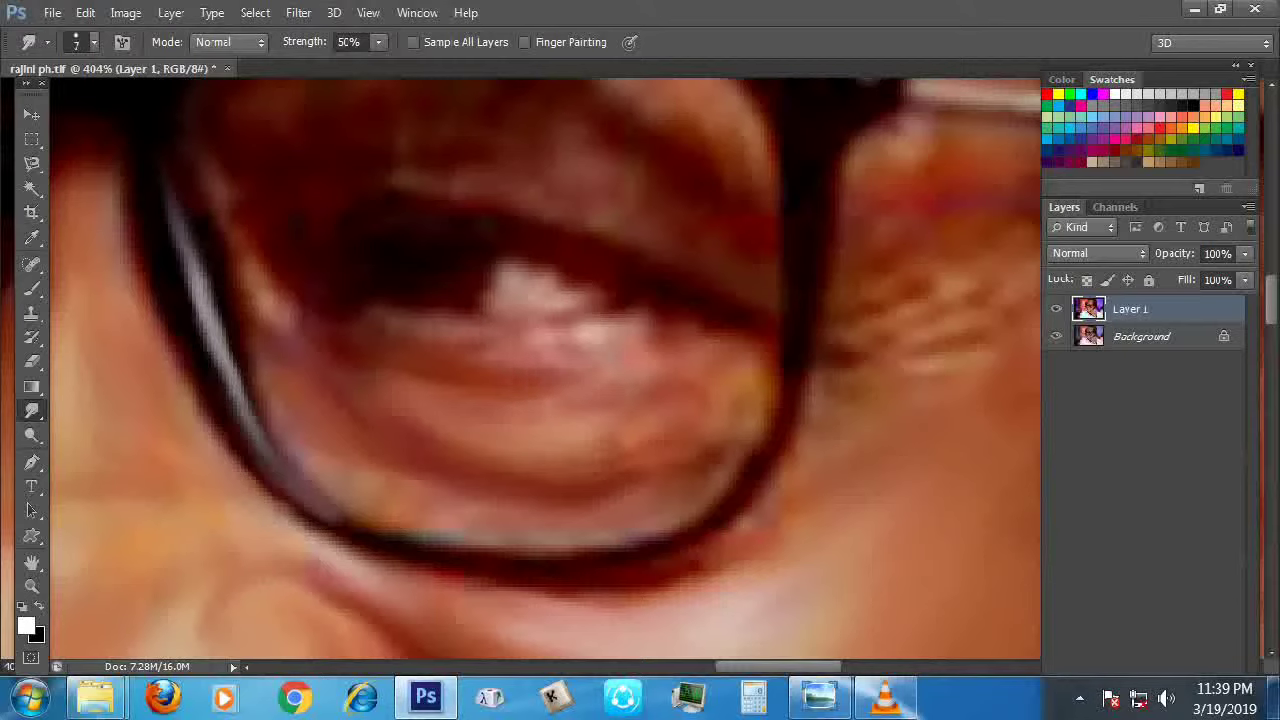
mouse_move(575, 335)
mouse_down()
mouse_move(470, 345)
mouse_move(346, 307)
mouse_up()
mouse_move(412, 338)
mouse_down()
mouse_move(344, 305)
mouse_move(386, 320)
mouse_up()
drag(490, 368, 468, 360)
drag(584, 390, 488, 356)
drag(628, 402, 498, 350)
drag(620, 378, 530, 364)
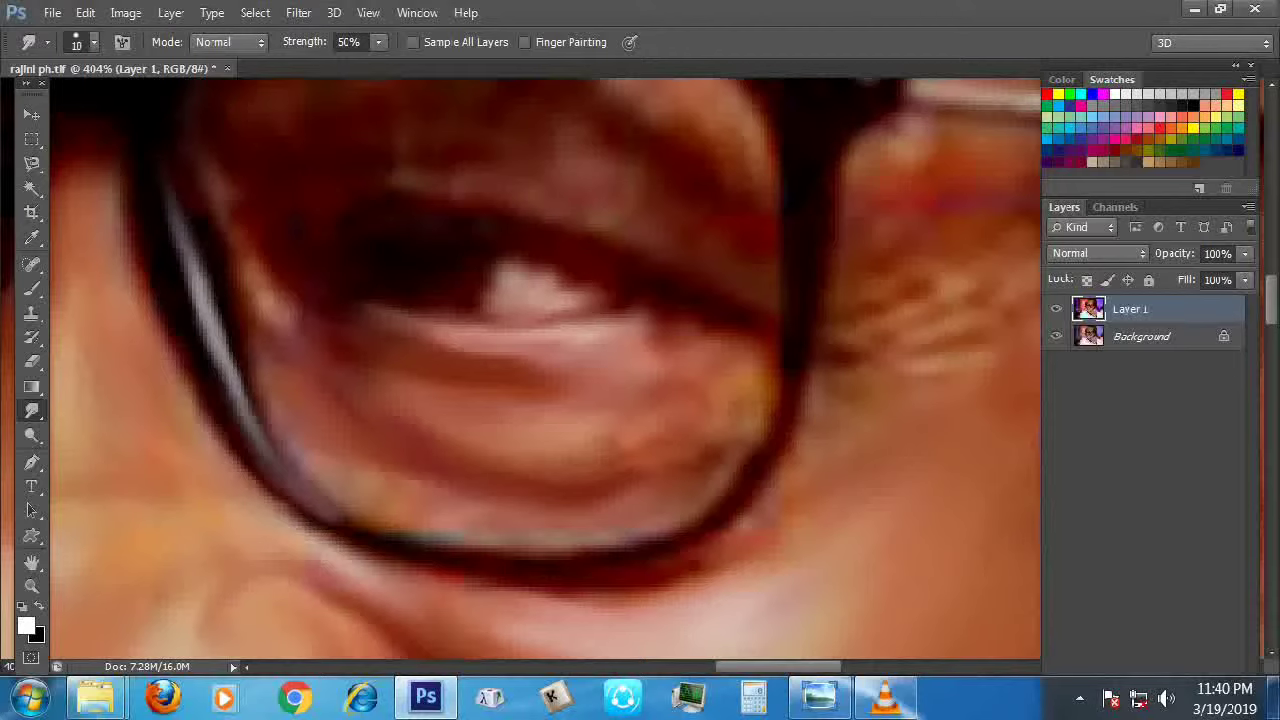
drag(622, 392, 562, 372)
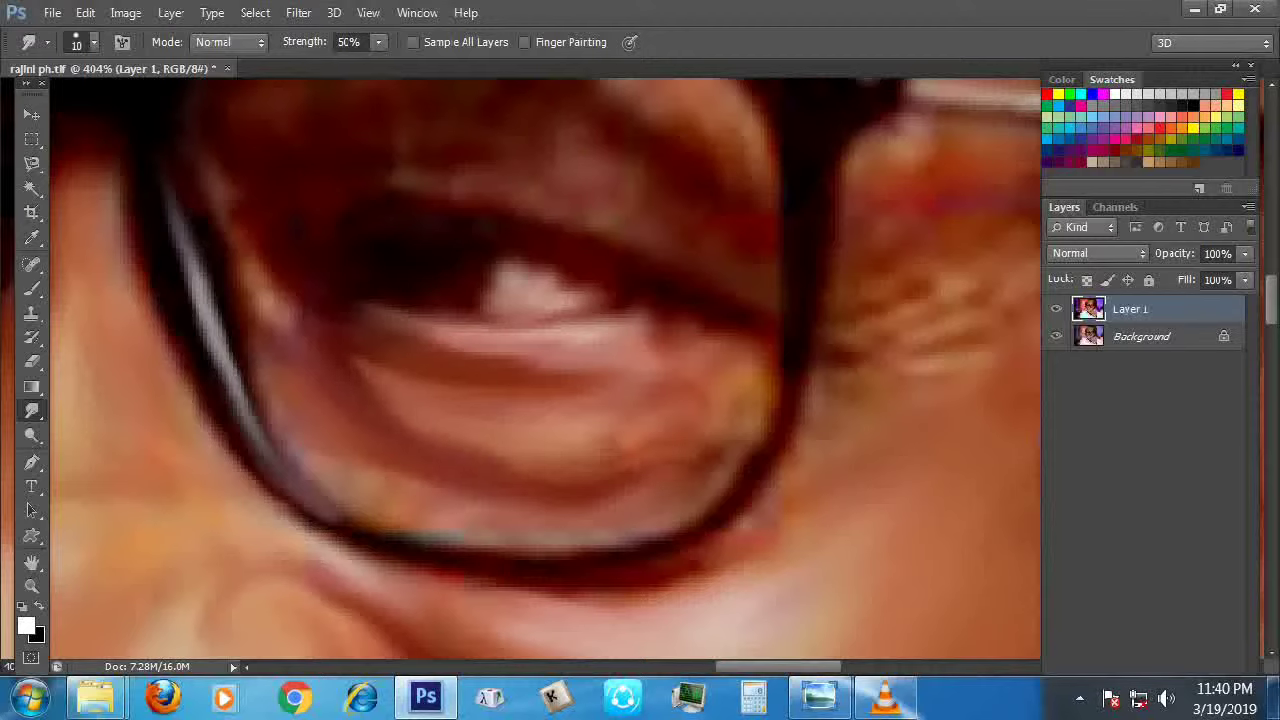
Enlarge the brush to 15 px, switch the foreground to black and darken the iris of the same eye
key(bracketright)
scroll(626, 442, down, 2)
scroll(685, 405, down, 2)
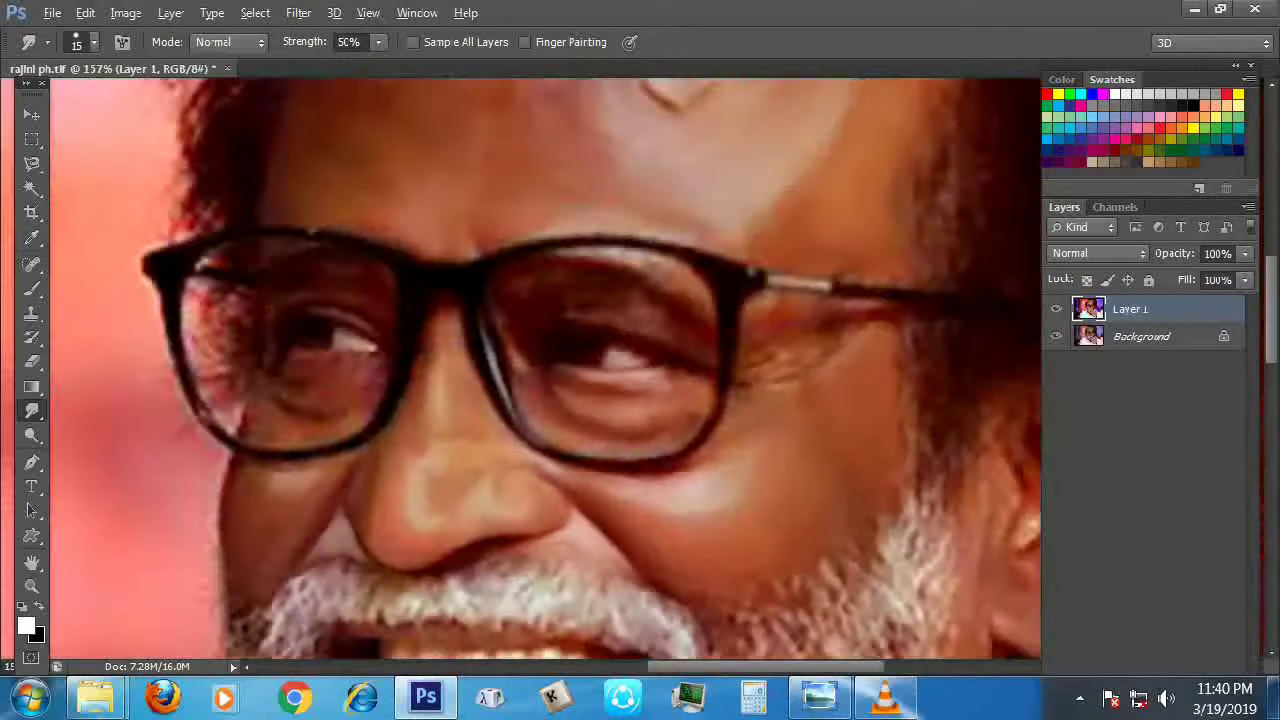
scroll(600, 345, down, 2)
scroll(600, 345, up, 7)
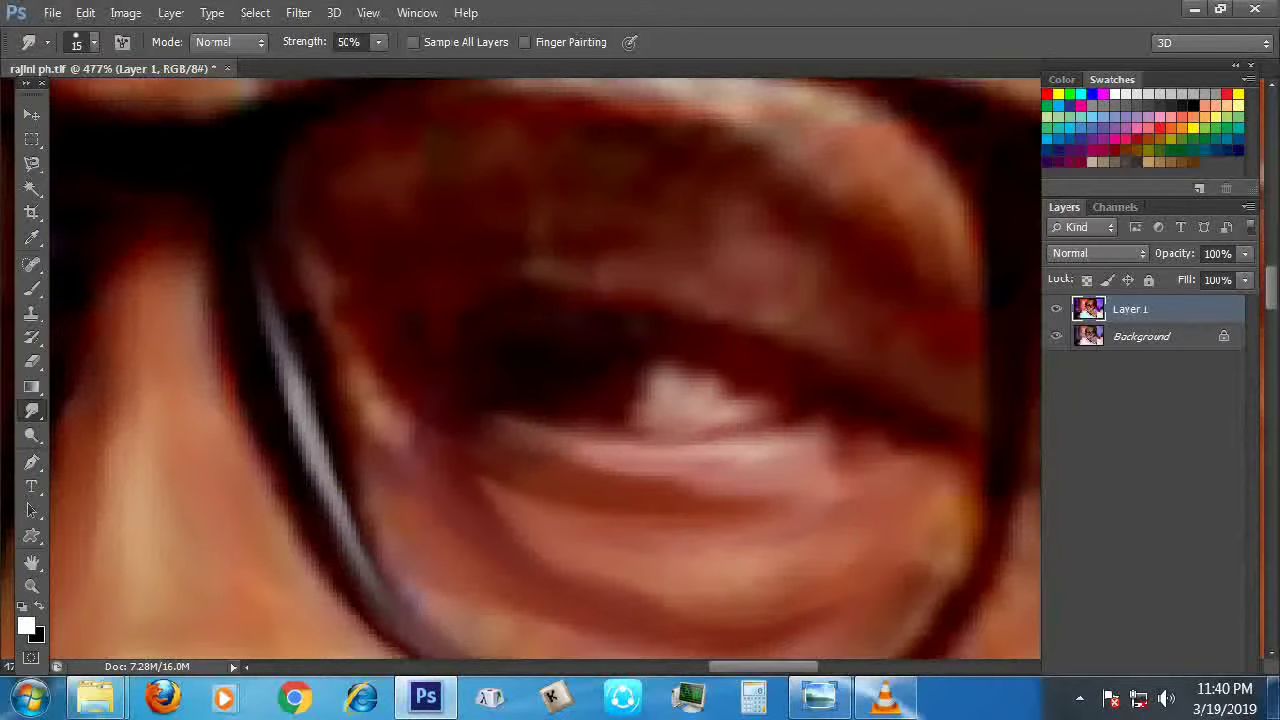
scroll(647, 420, up, 3)
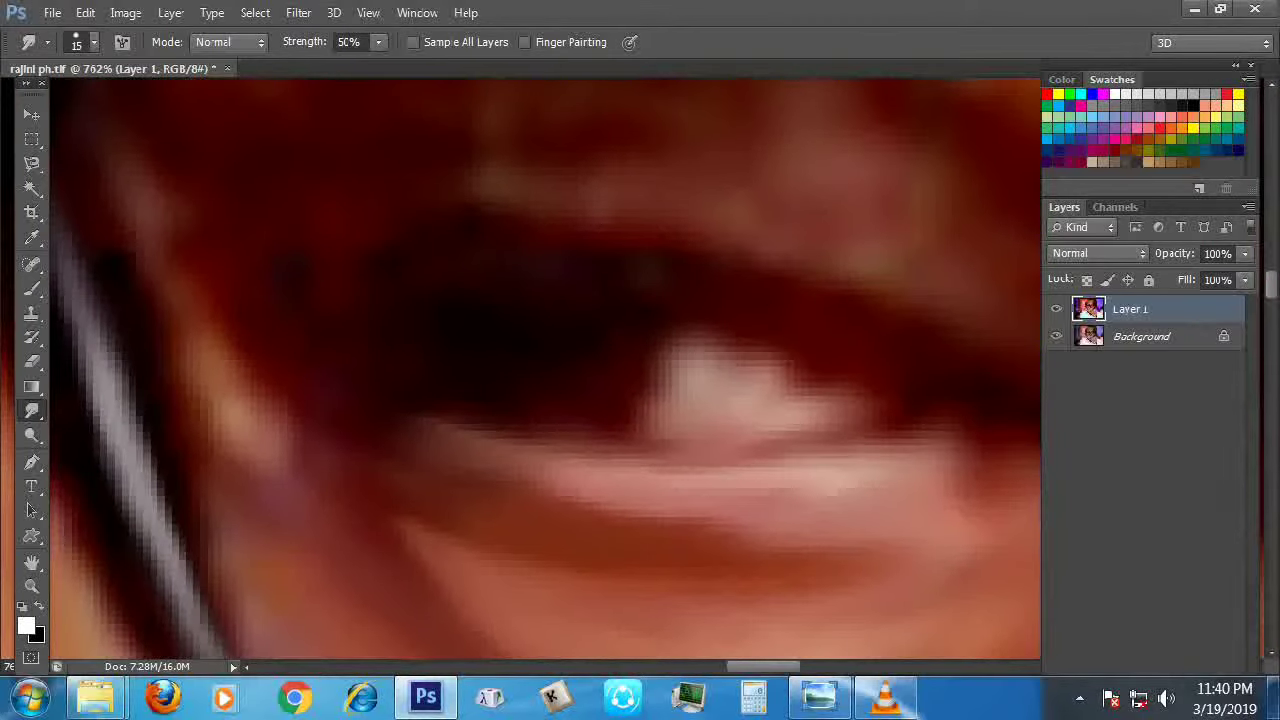
key(x)
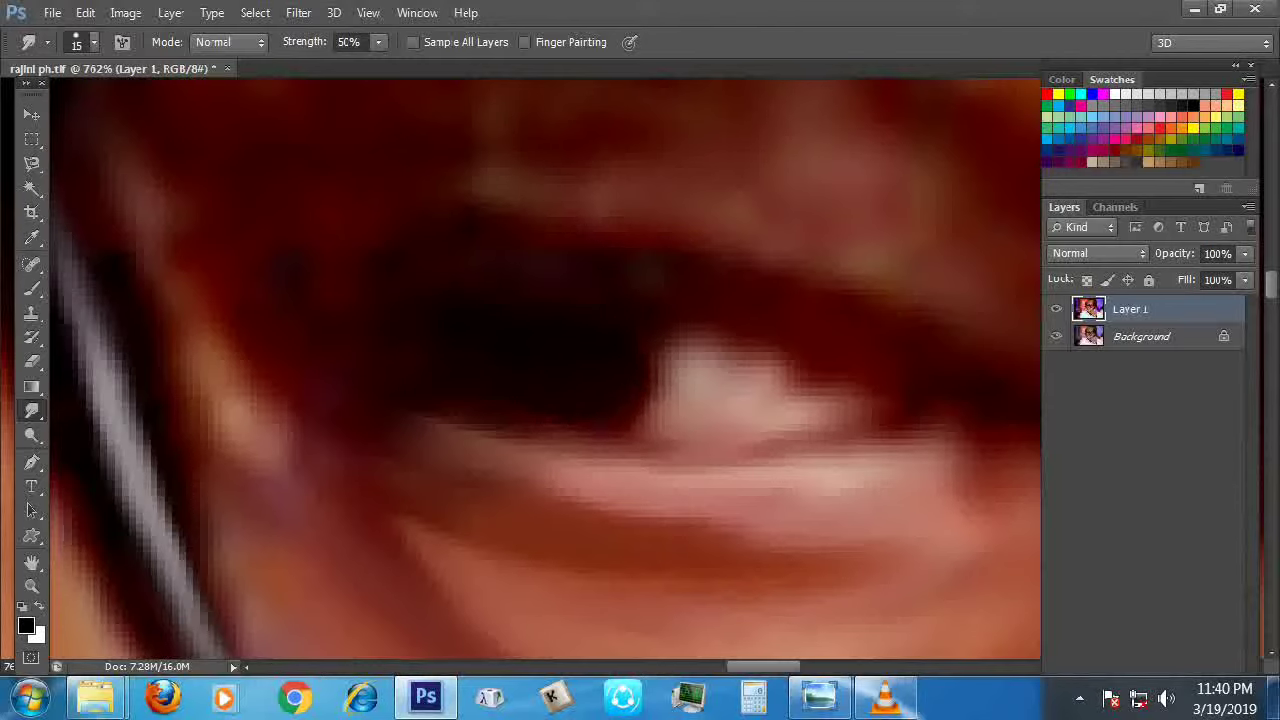
Reduce the brush to 6 px and then 5 px, and define the eye white's edges against the lids and iris
key(bracketleft)
key(bracketleft)
key(bracketleft)
key(bracketleft)
key(bracketleft)
mouse_move(694, 358)
mouse_down()
mouse_move(758, 345)
mouse_move(836, 392)
mouse_up()
mouse_move(760, 358)
mouse_down()
mouse_move(930, 418)
mouse_move(672, 456)
mouse_up()
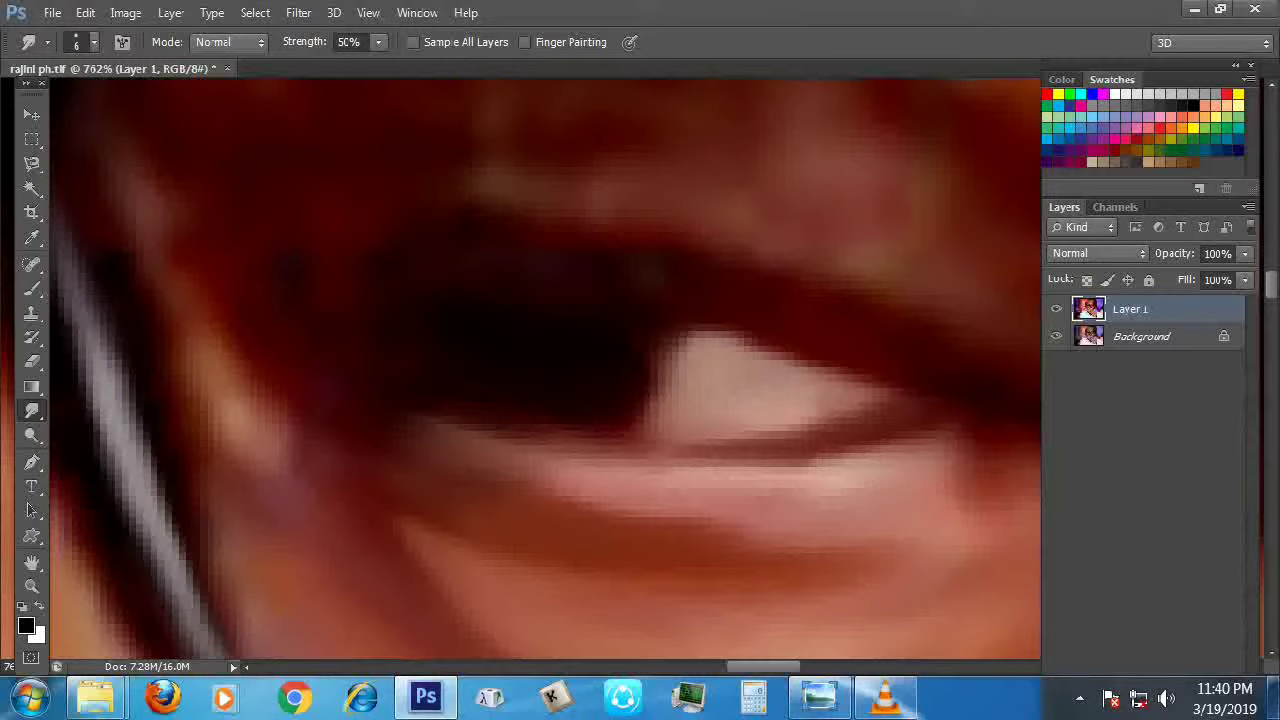
mouse_move(680, 375)
mouse_down()
mouse_move(658, 335)
mouse_move(640, 425)
mouse_move(615, 438)
mouse_move(648, 385)
mouse_up()
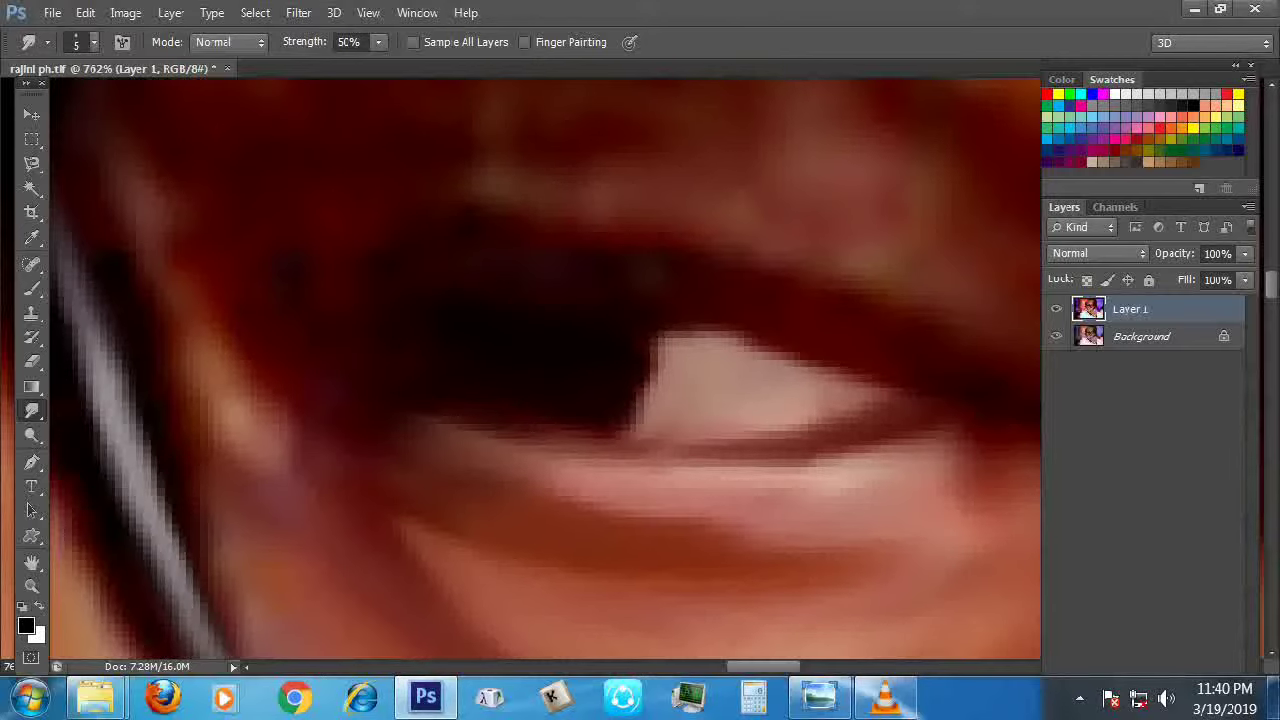
Switch the foreground to white and add a bright dot with a faint curved reflection below it in the iris, using a 2 px brush
scroll(600, 380, down, 10)
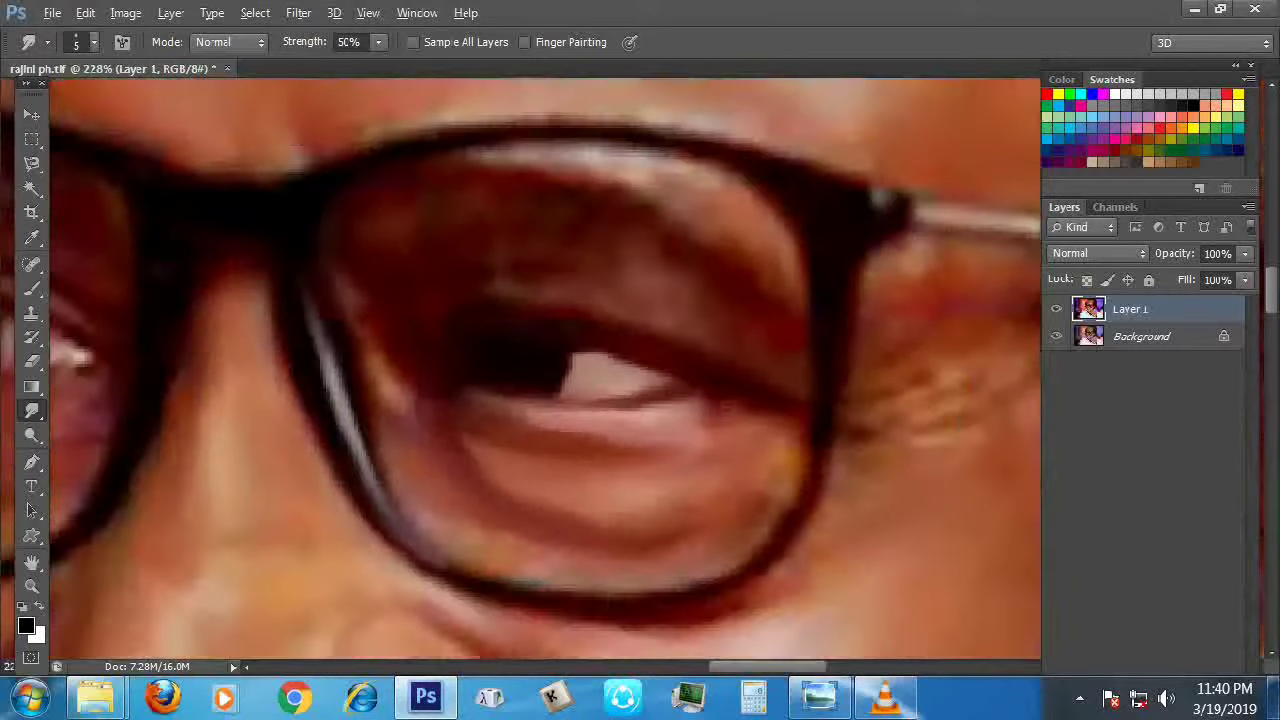
scroll(500, 380, up, 10)
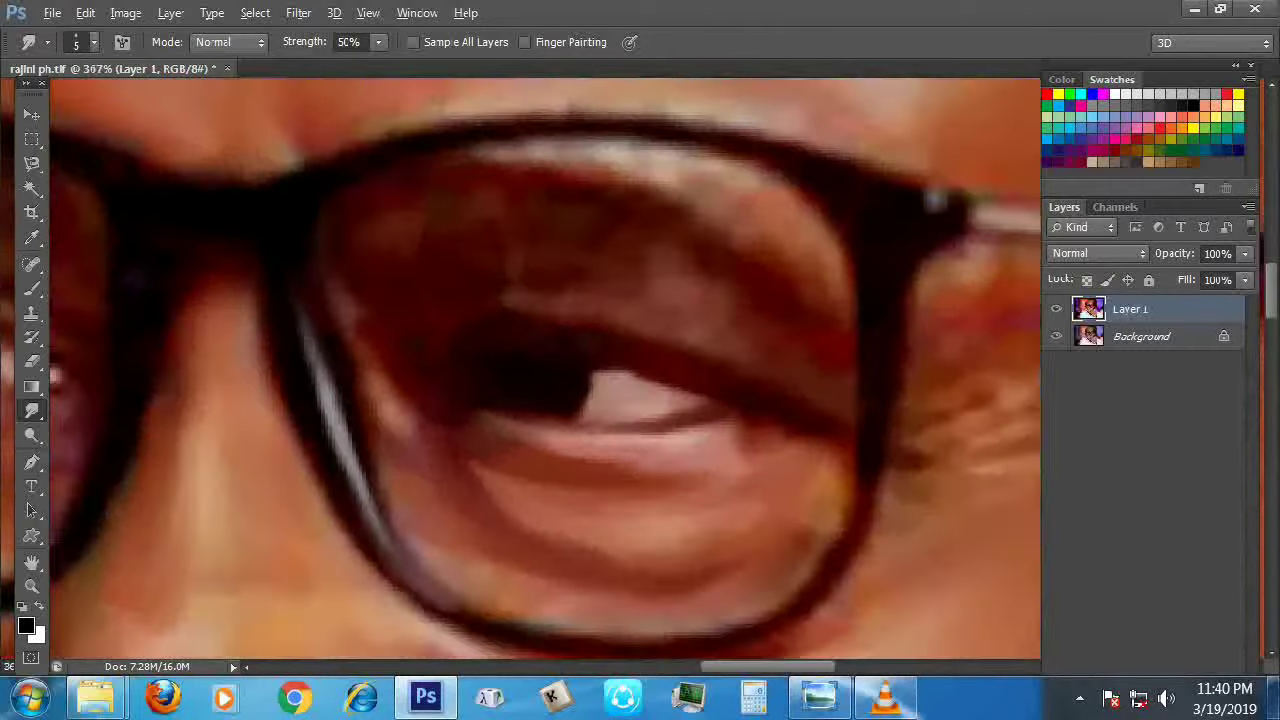
scroll(540, 600, up, 2)
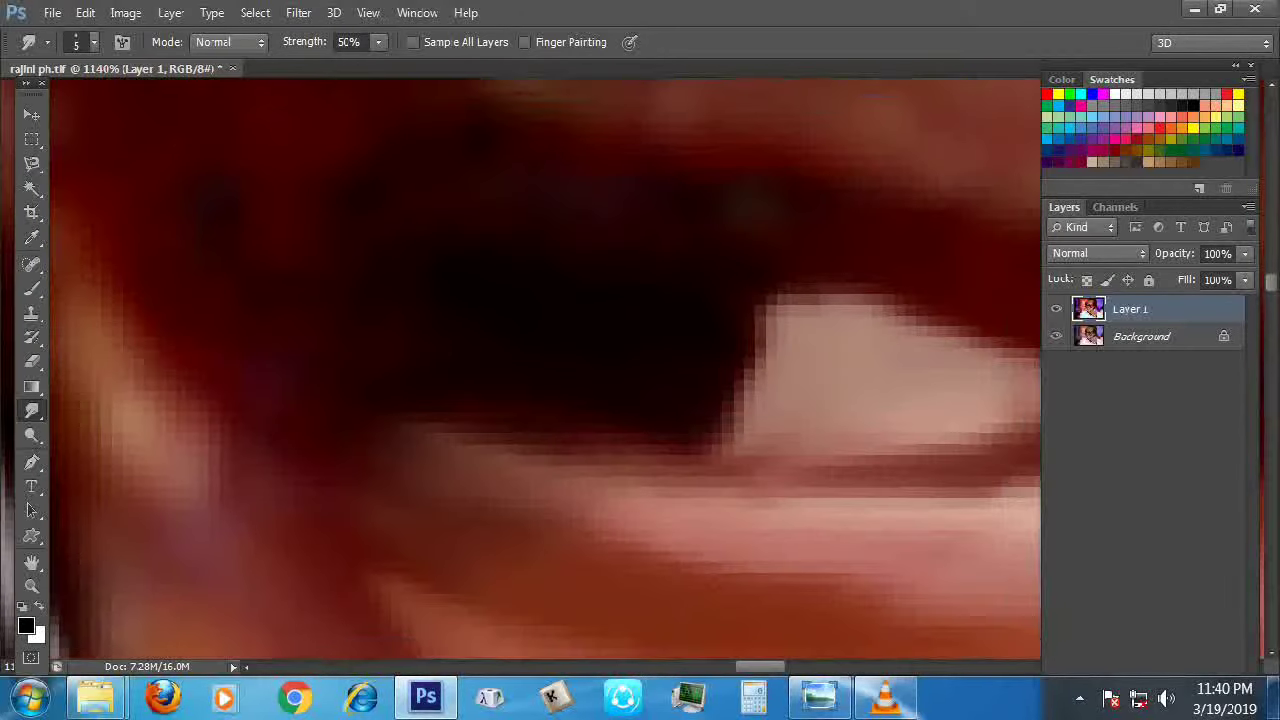
key(bracketleft)
key(x)
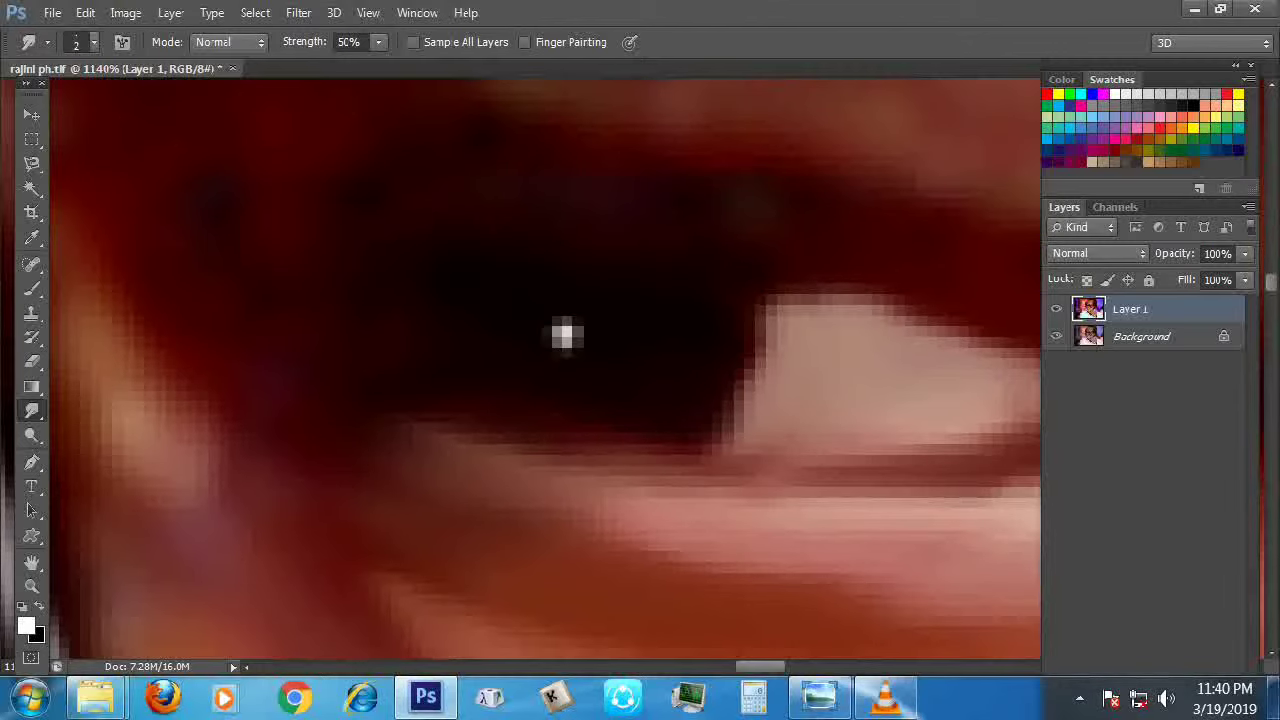
key(ctrl+alt+i)
key(Escape)
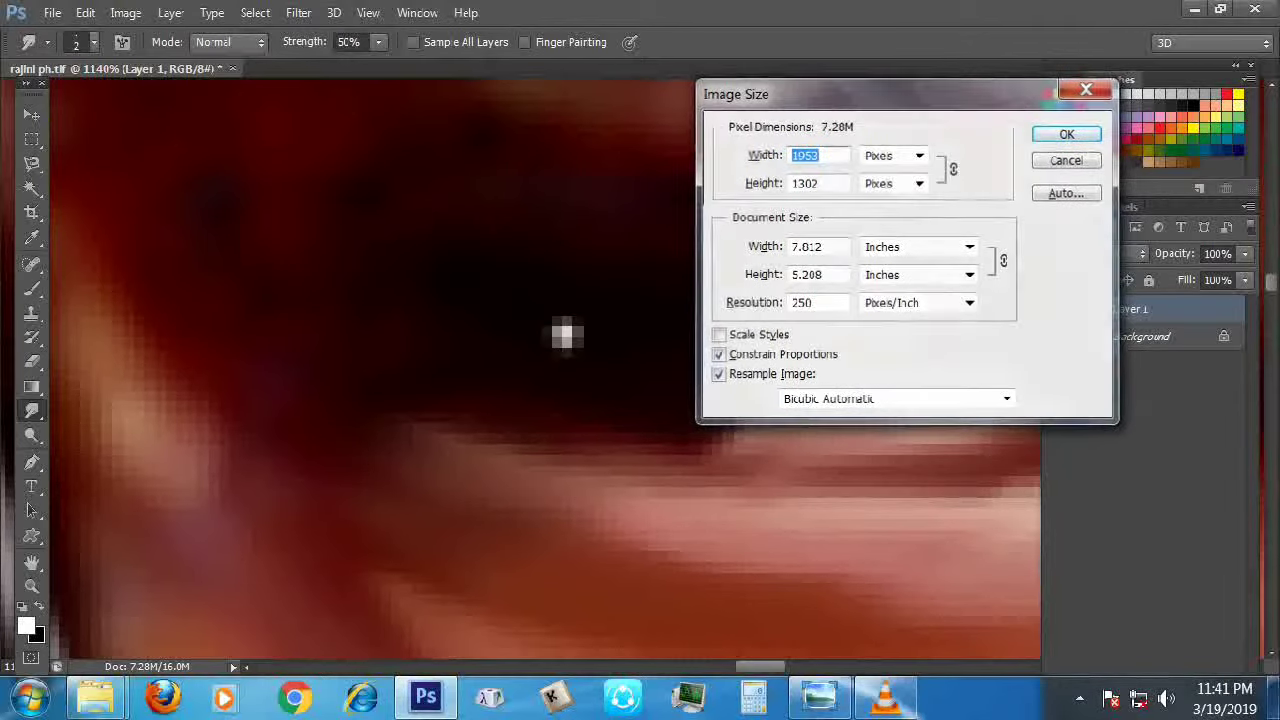
drag(575, 373, 632, 366)
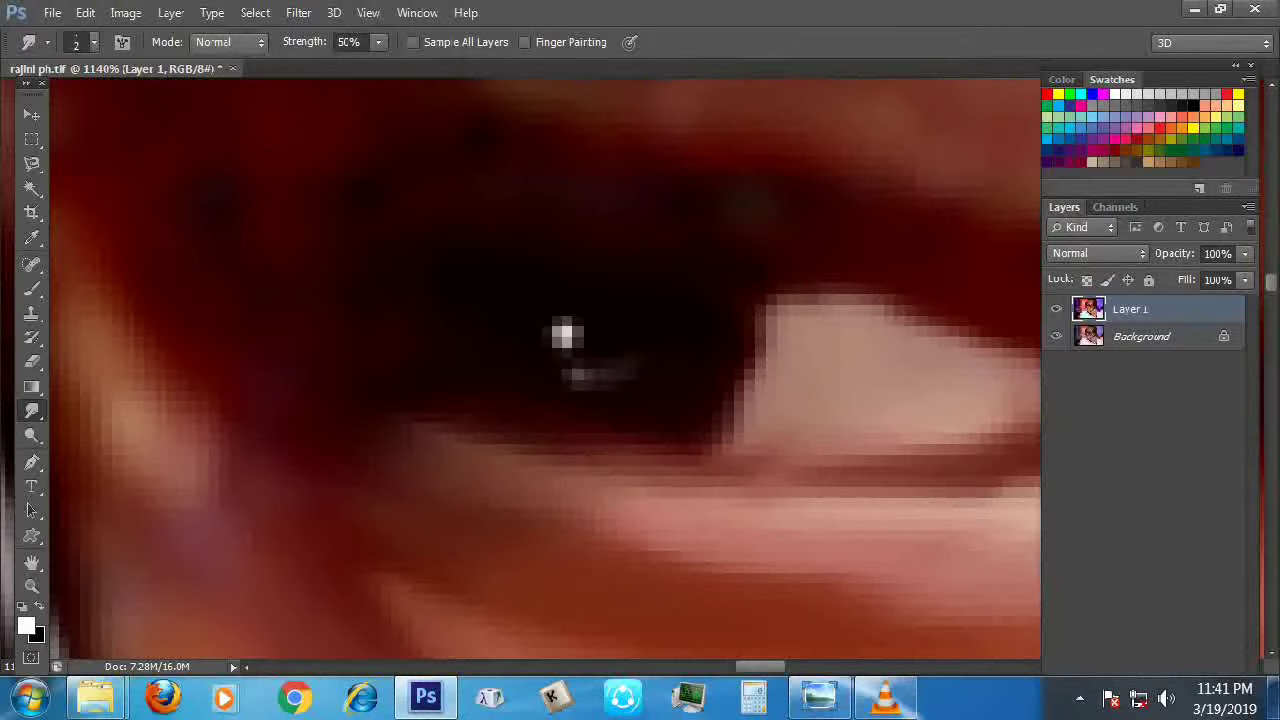
scroll(610, 372, down, 6)
scroll(617, 399, down, 4)
scroll(634, 425, up, 4)
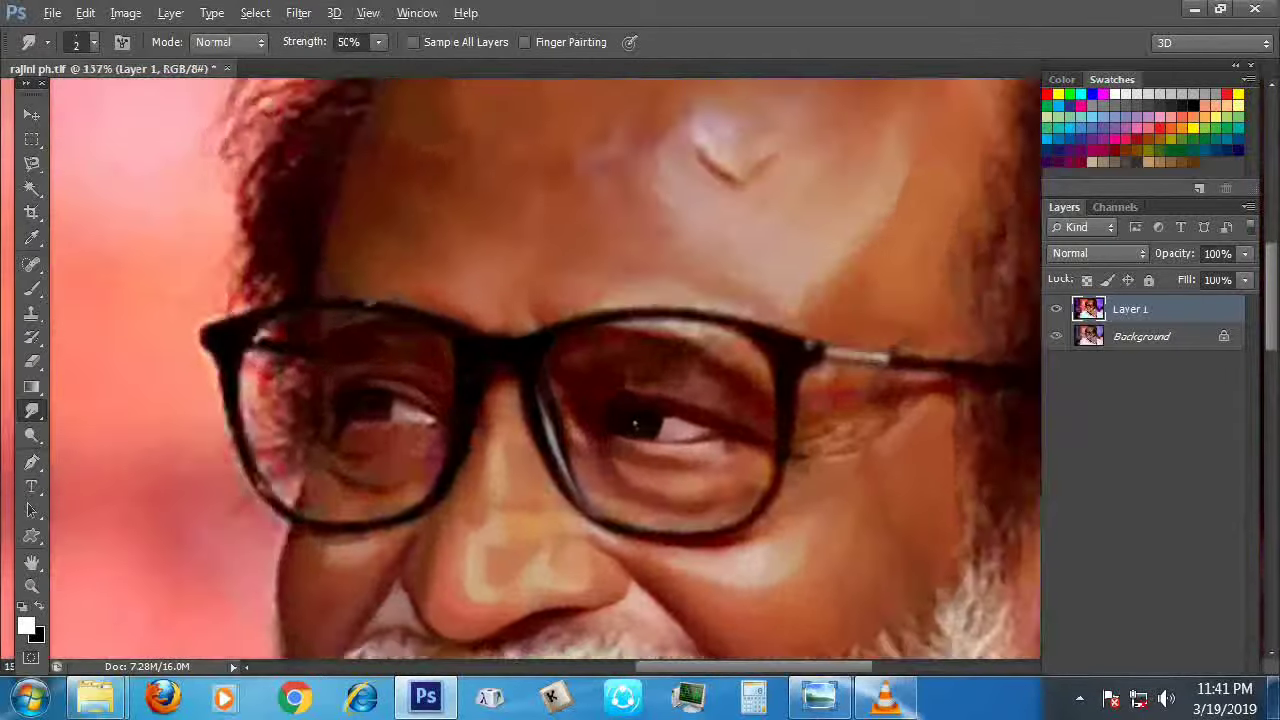
scroll(634, 425, up, 5)
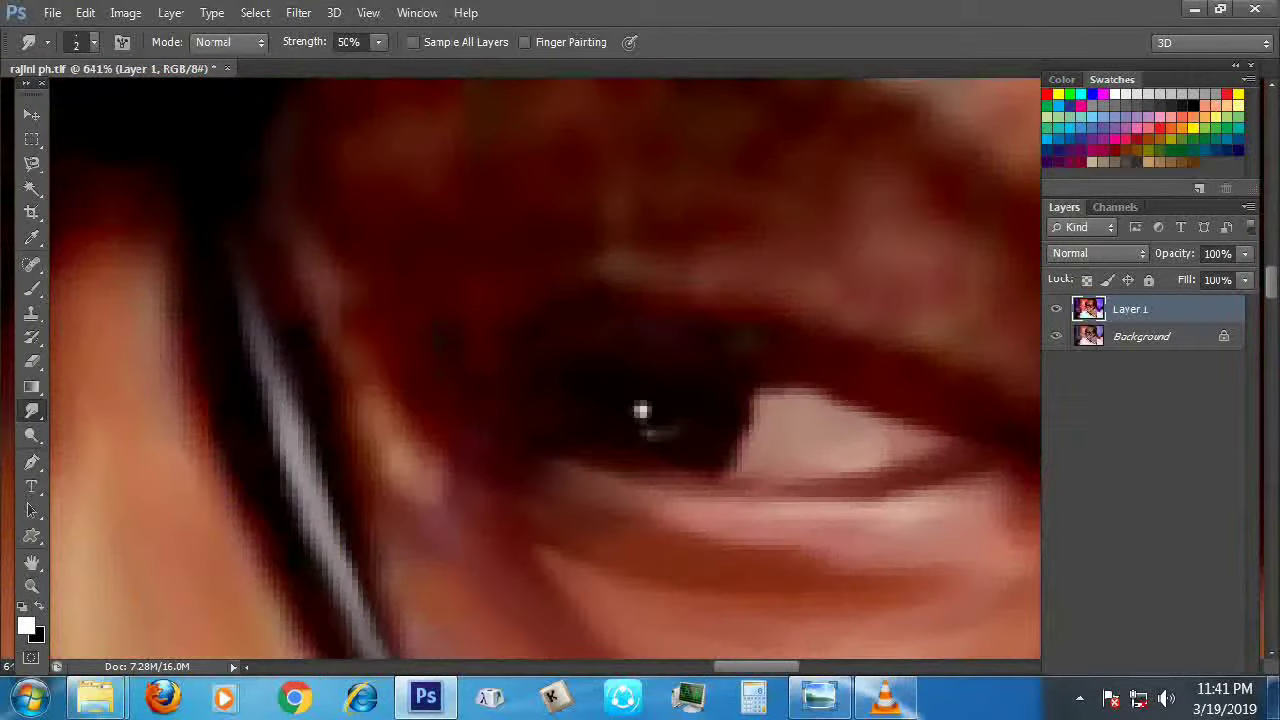
scroll(630, 415, down, 1)
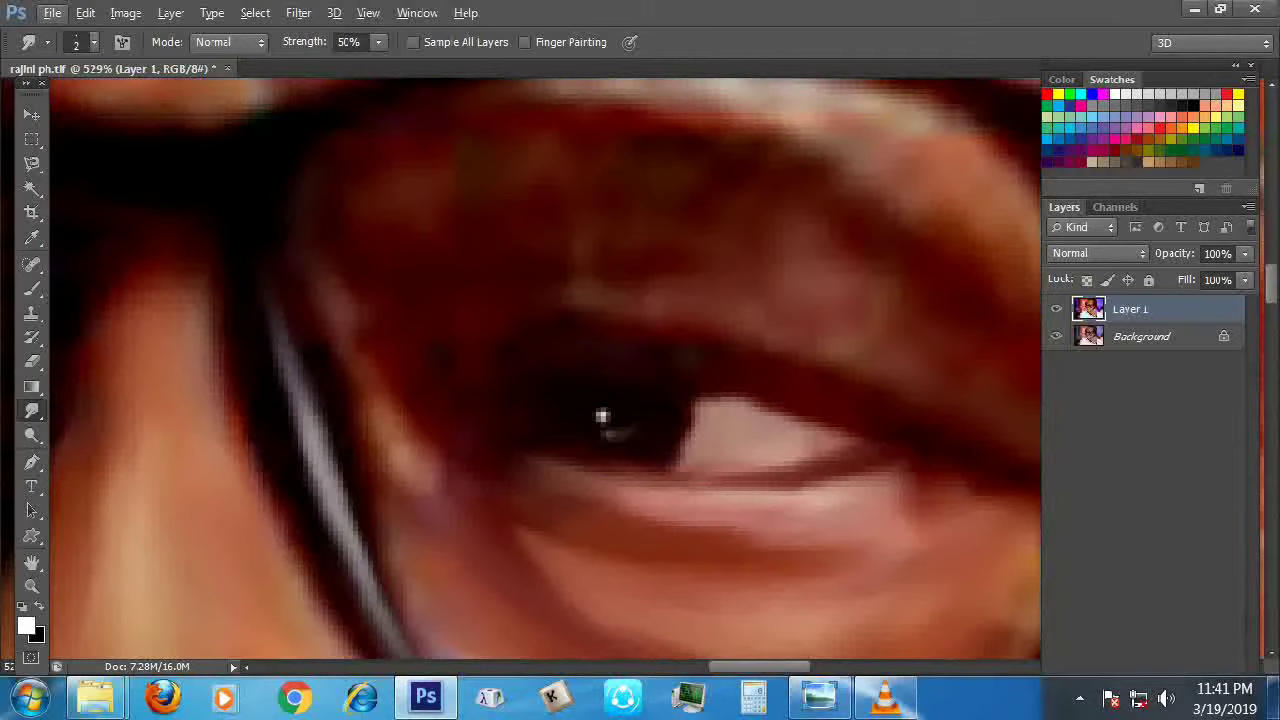
Resample the image to a resolution of 300 pixels/inch and bring the reworked eye back into view
key(ctrl+u)
key(Escape)
key(ctrl+alt+i)
key(Tab)
key(Tab)
key(Tab)
key(Tab)
text(300)
key(Return)
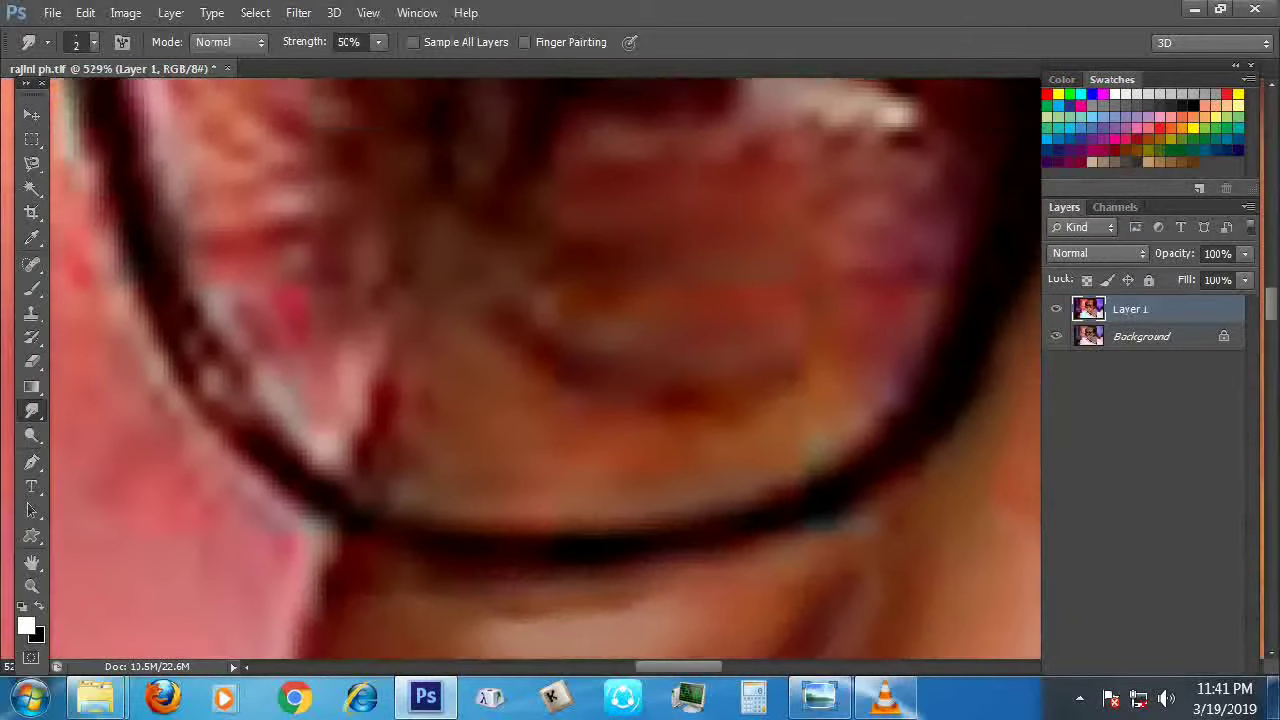
scroll(545, 370, up, 5)
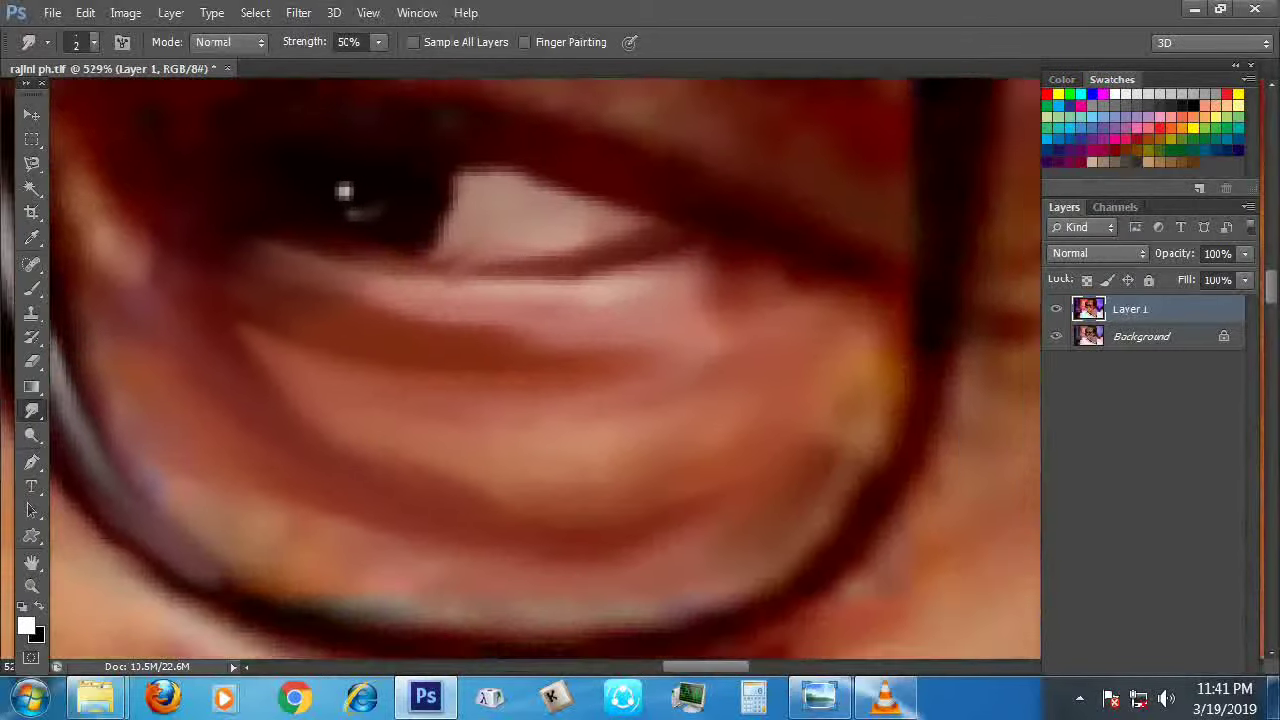
scroll(343, 191, down, 6)
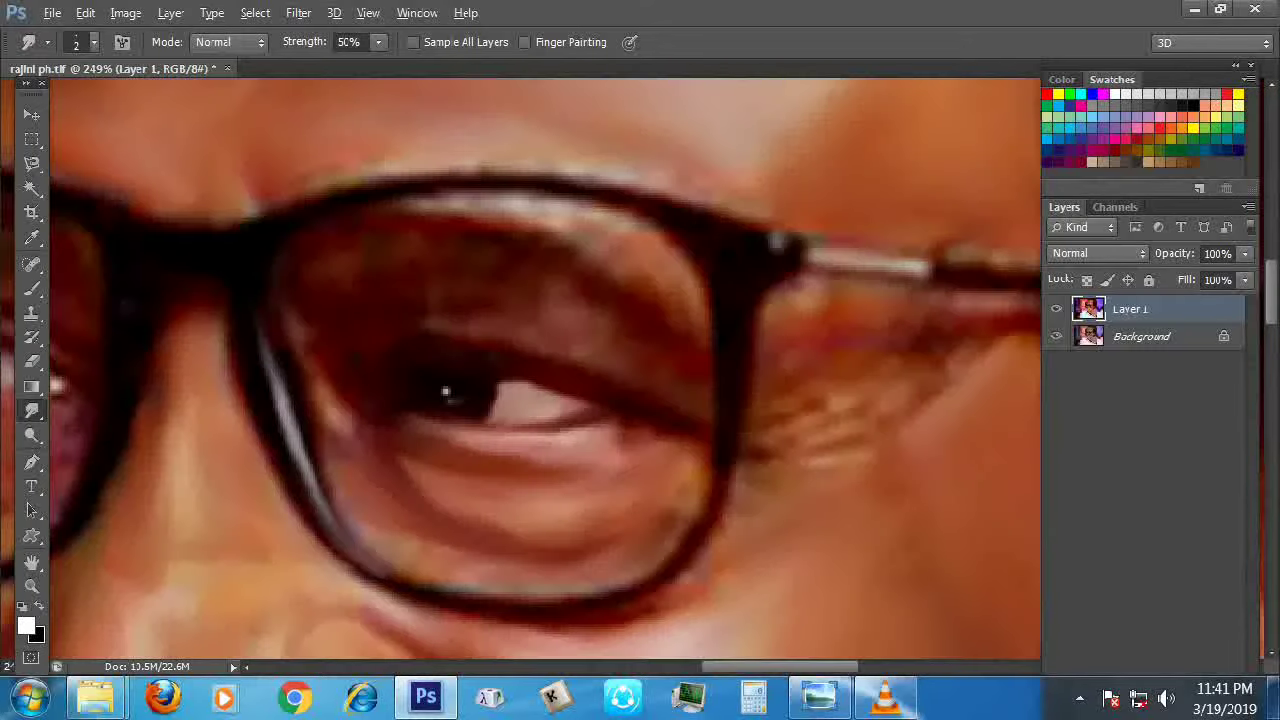
Smudge the upper eyelid highlight and shadowed lid folds inside the lens smooth, alternating the brush between 20 px and 15 px
key(bracketright)
key(bracketright)
key(bracketright)
key(bracketright)
key(bracketright)
key(bracketright)
key(bracketright)
key(bracketright)
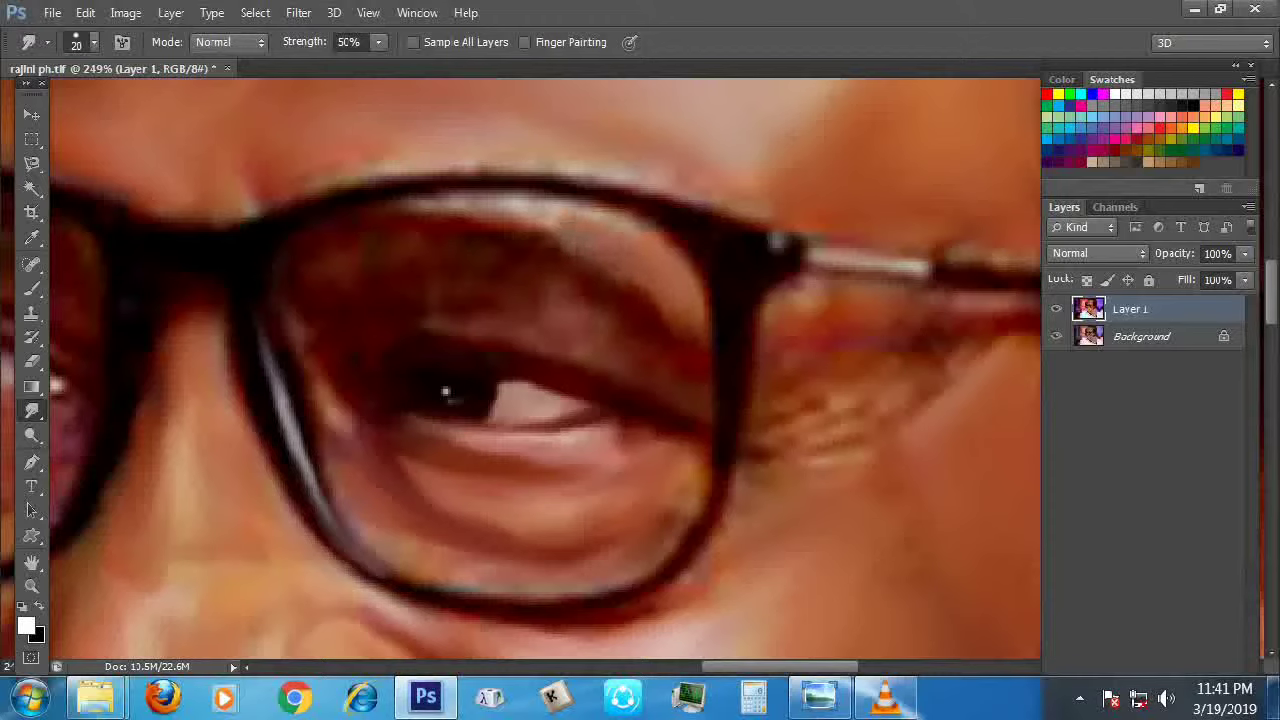
key(bracketleft)
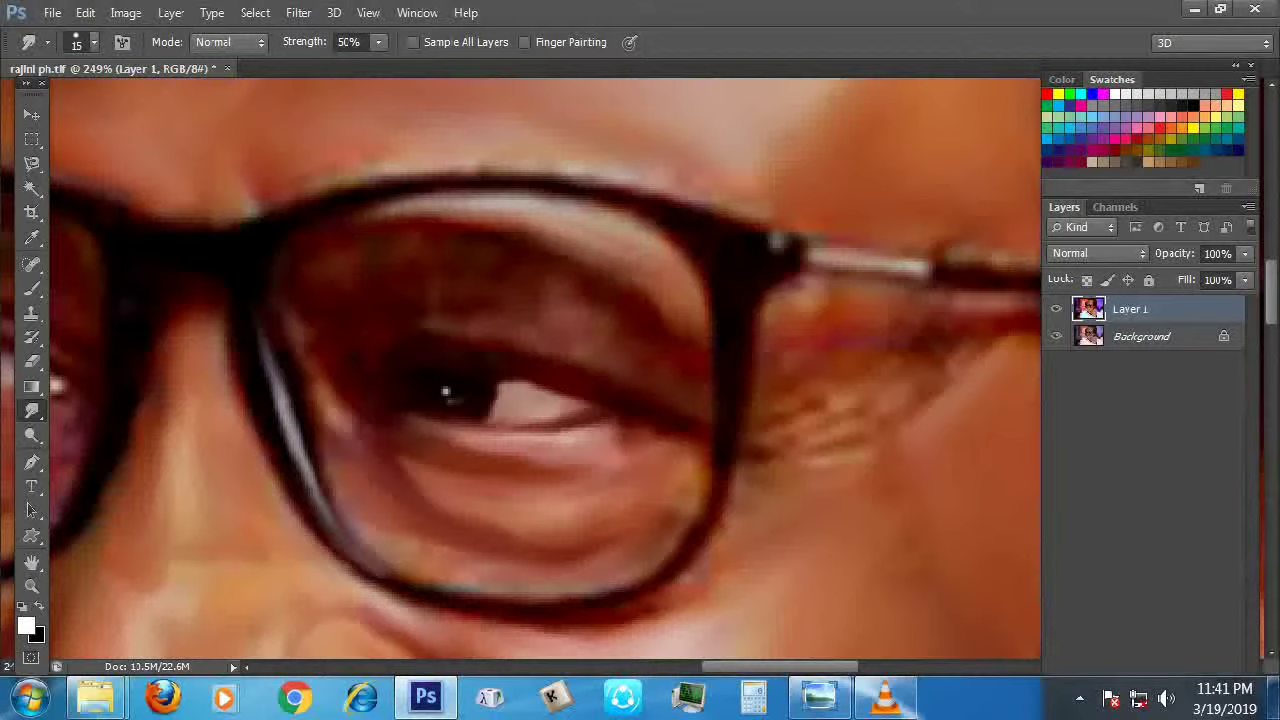
key(bracketright)
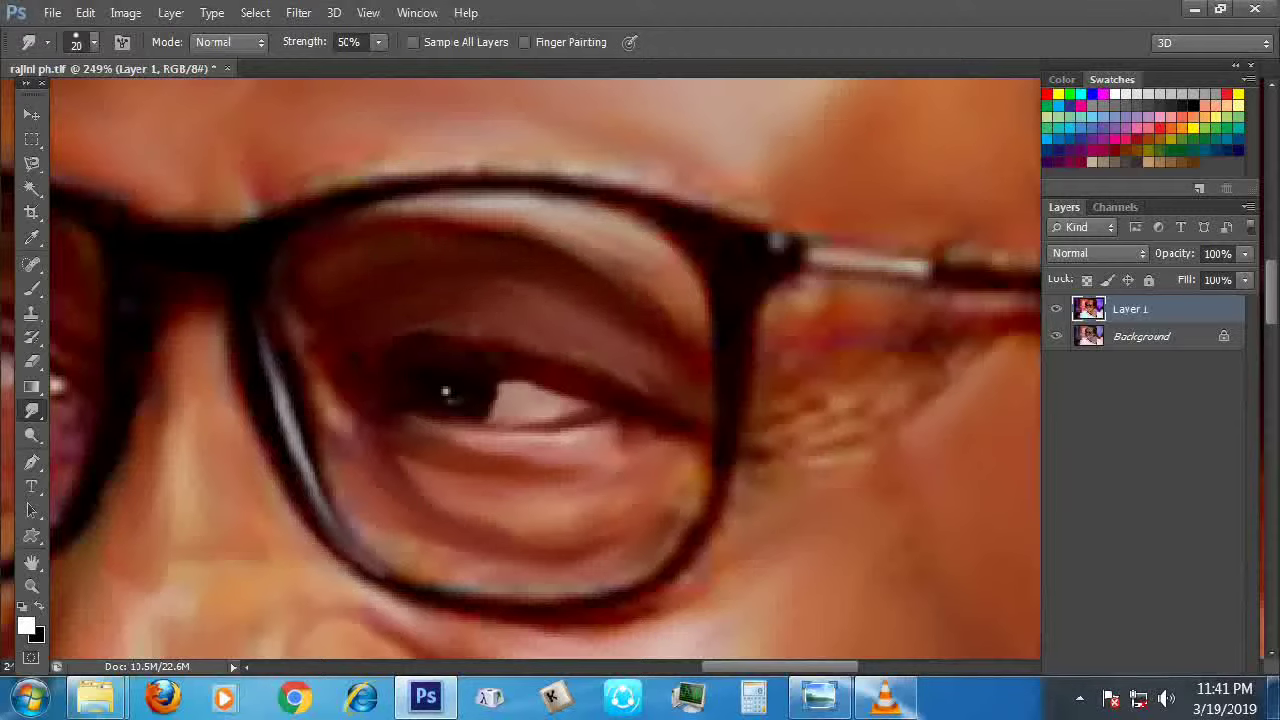
key(bracketleft)
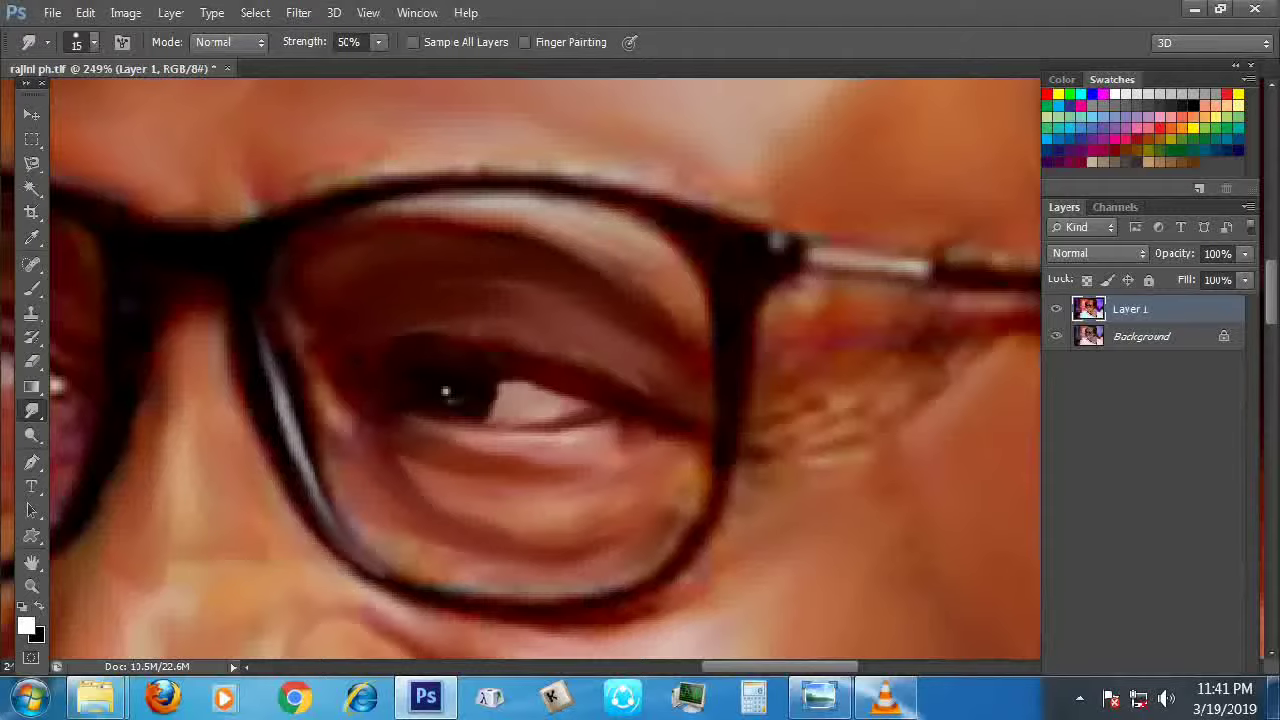
Compare the smudged layer with the original, and smooth the lid fold just above the same iris with a 10 px brush
scroll(445, 391, down, 3)
scroll(512, 276, down, 2)
scroll(510, 282, up, 4)
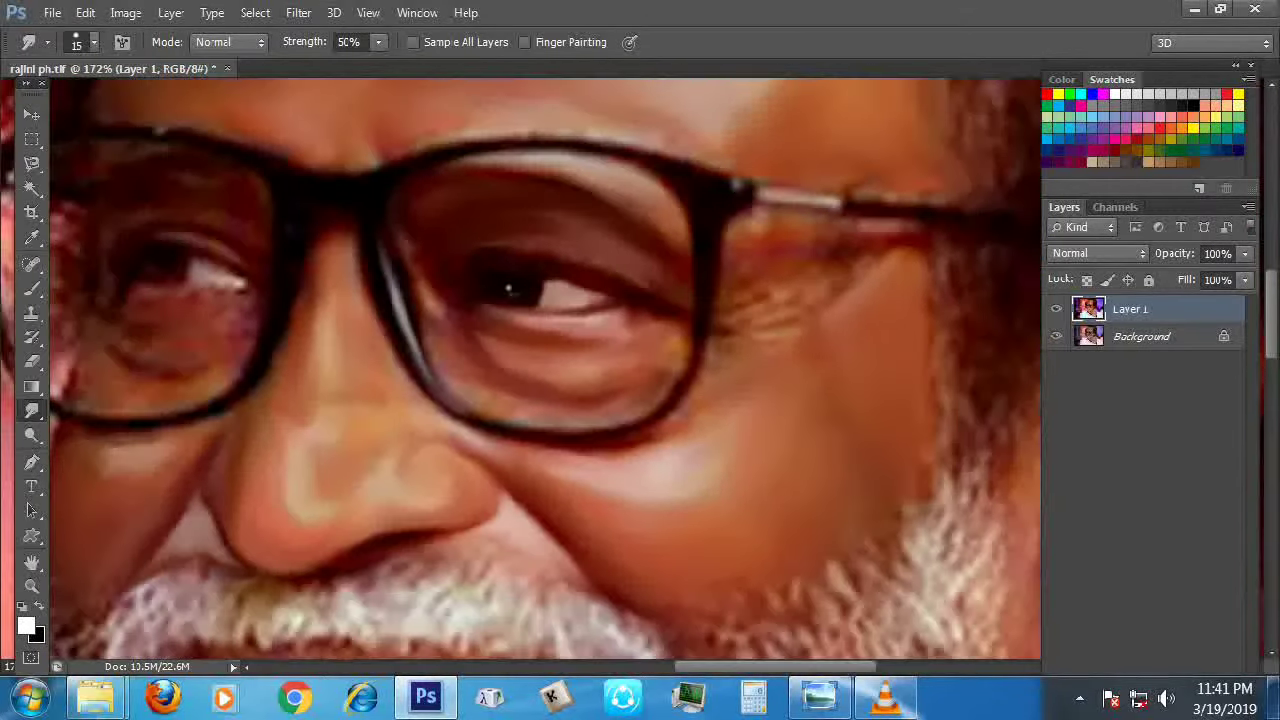
click(1056, 309)
scroll(540, 300, up, 5)
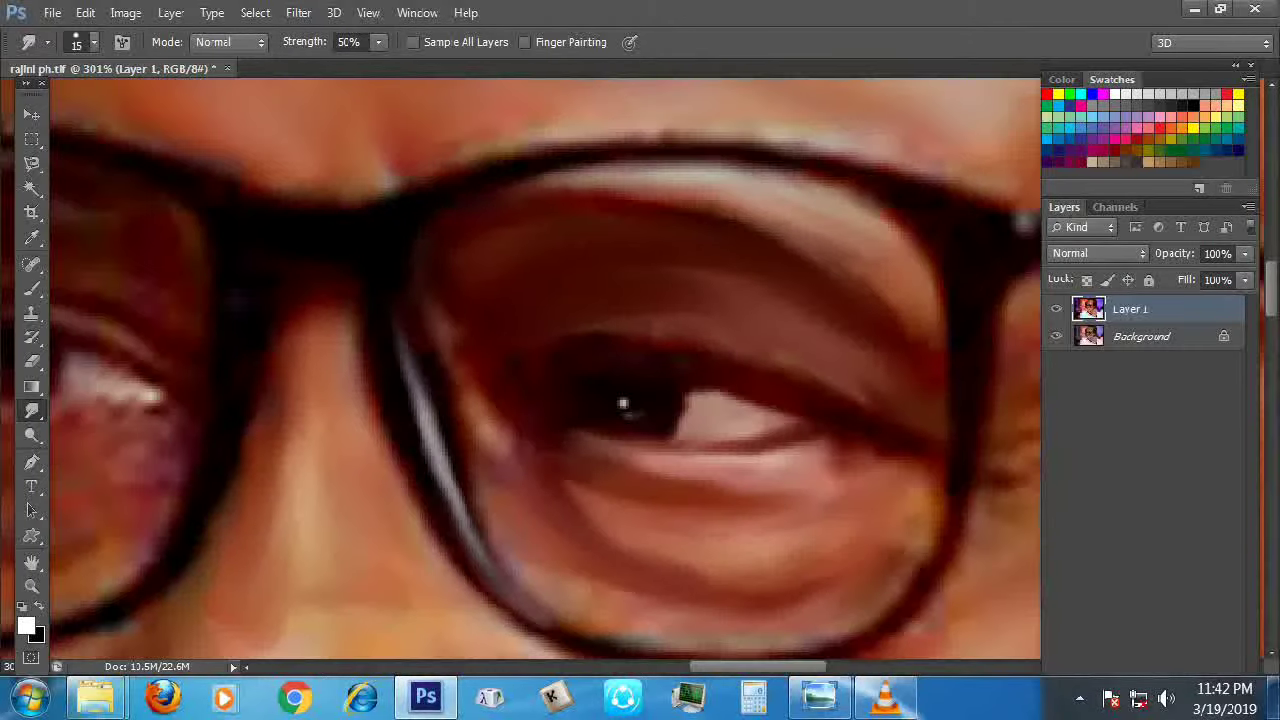
mouse_move(710, 291)
mouse_down()
mouse_move(537, 285)
mouse_move(750, 322)
mouse_move(725, 320)
mouse_up()
key(bracketleft)
key(bracketright)
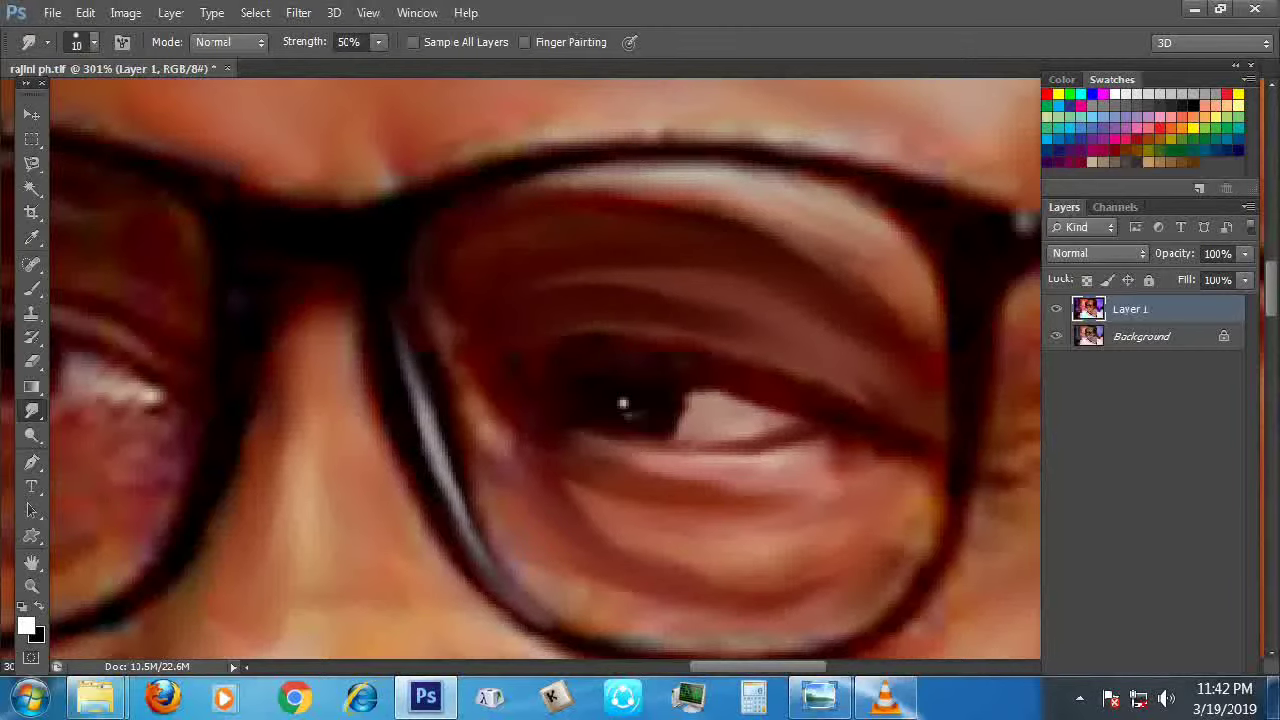
scroll(545, 370, down, 5)
scroll(545, 370, up, 2)
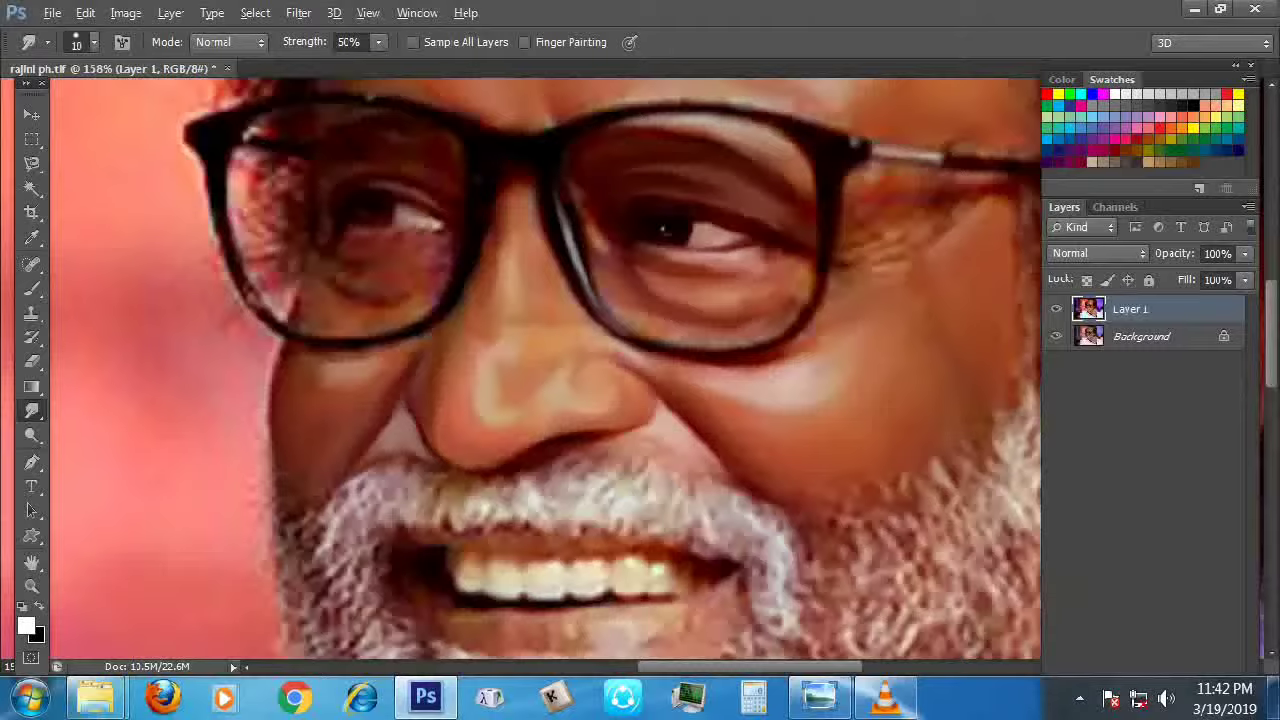
Set the Smudge tool to 25 px and 30% strength, and blend the cheek below the lens and the wrinkles beside the frame
scroll(663, 229, up, 3)
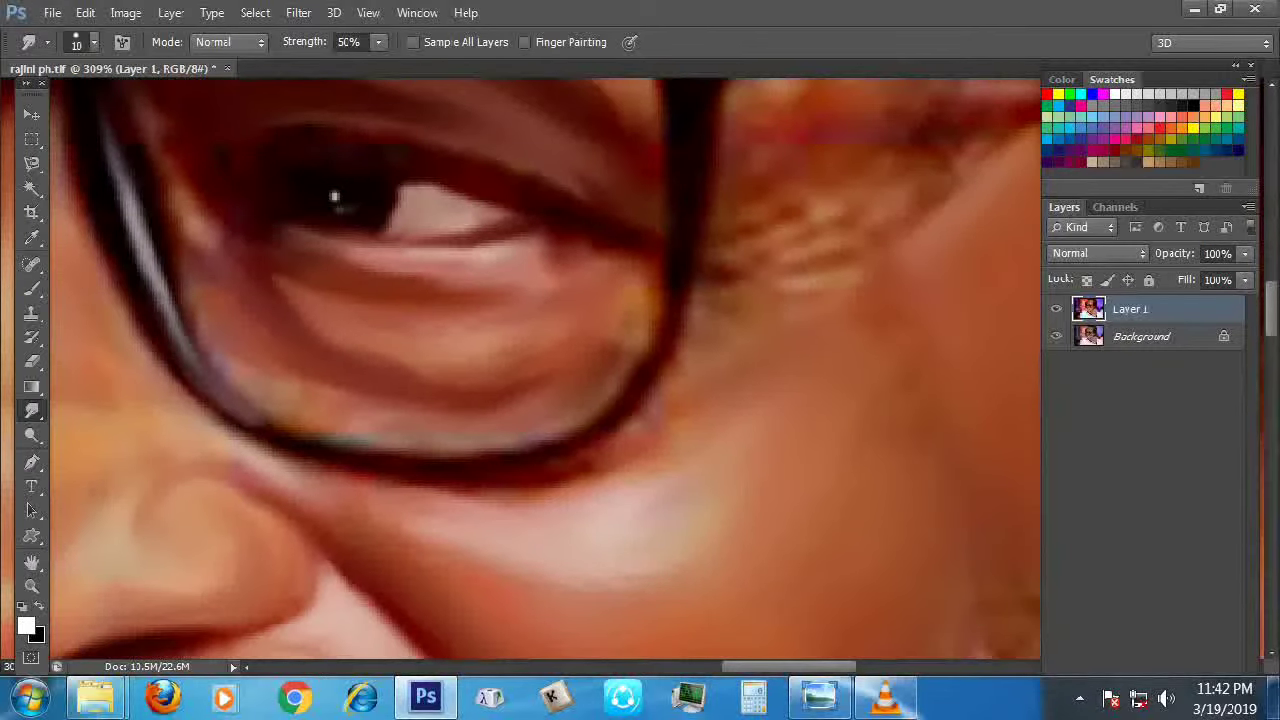
key(bracketright)
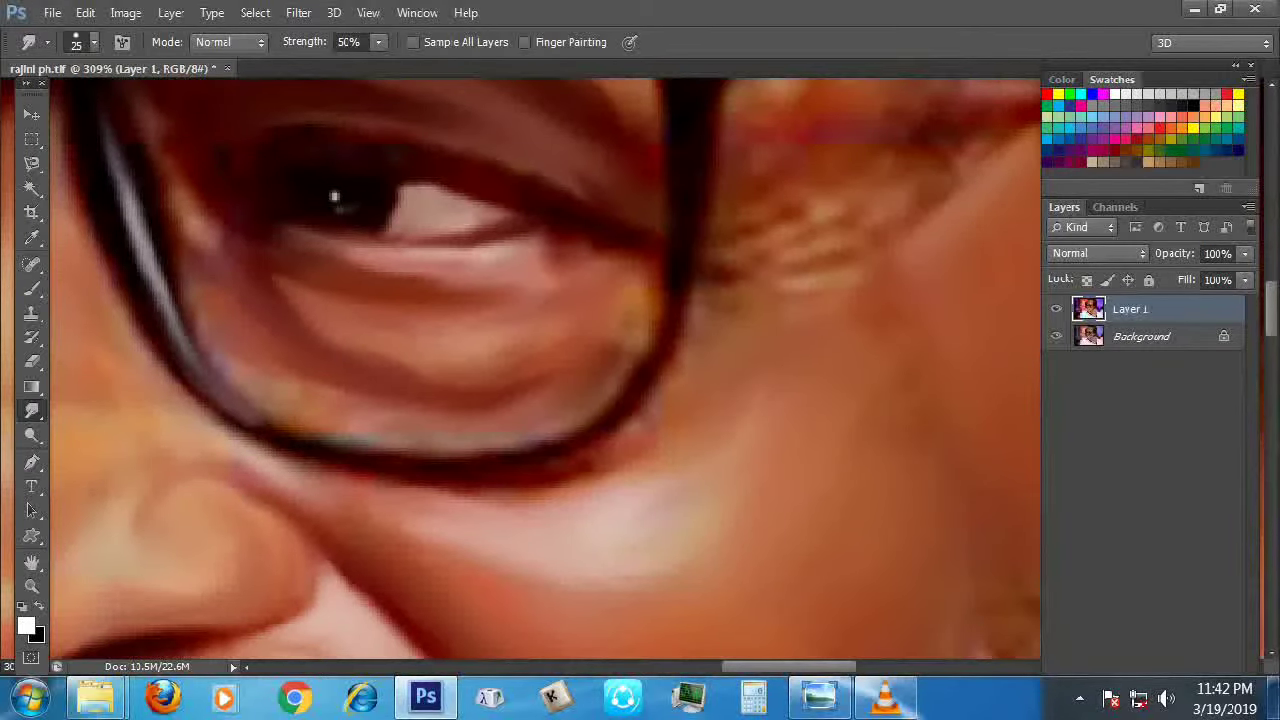
key(bracketright)
mouse_move(682, 478)
mouse_down()
mouse_move(700, 420)
mouse_move(625, 475)
mouse_up()
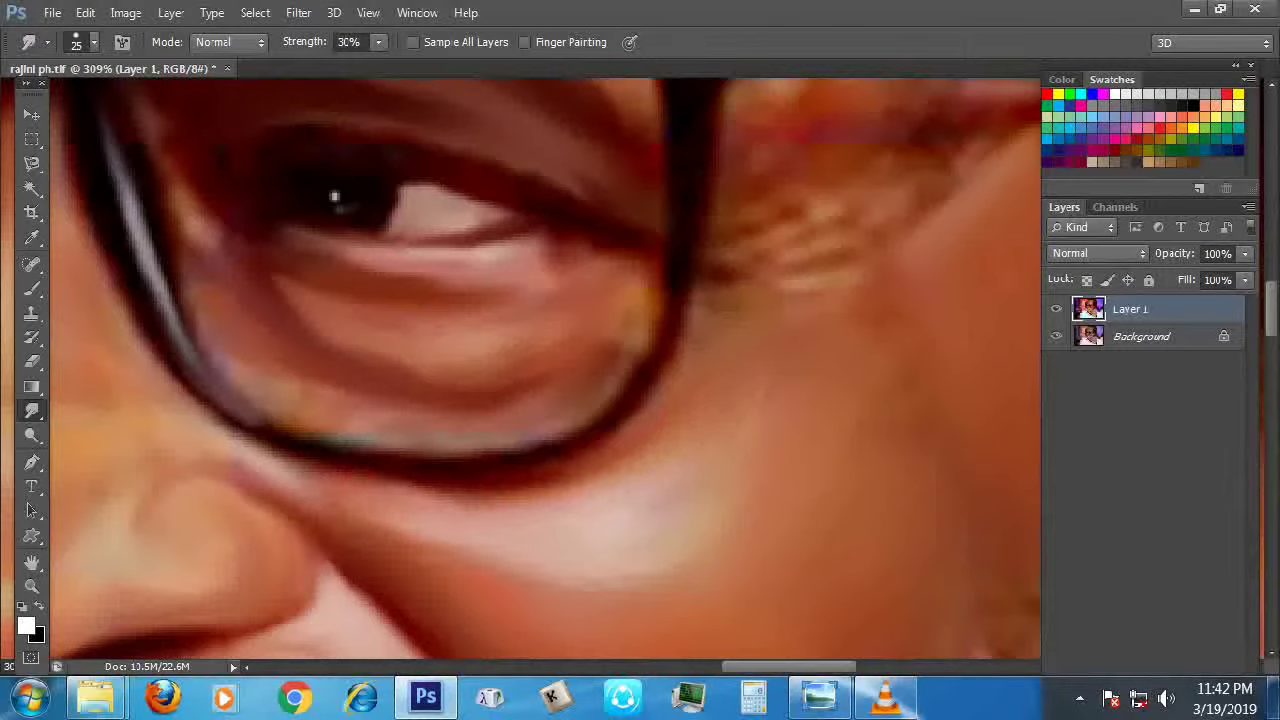
drag(700, 290, 538, 308)
mouse_move(750, 292)
mouse_down()
mouse_move(755, 240)
mouse_move(730, 165)
mouse_up()
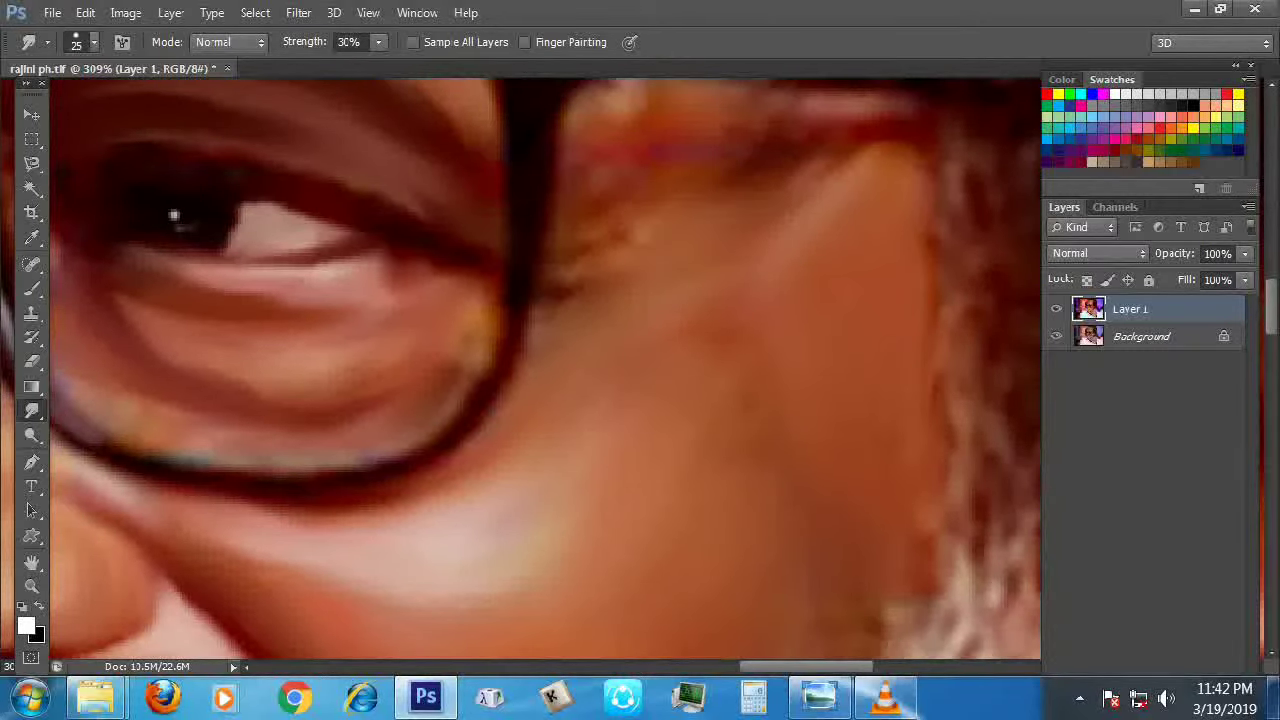
Smooth the blotchy skin between the lens frame and the temple, just beneath the glasses arm
drag(620, 300, 602, 363)
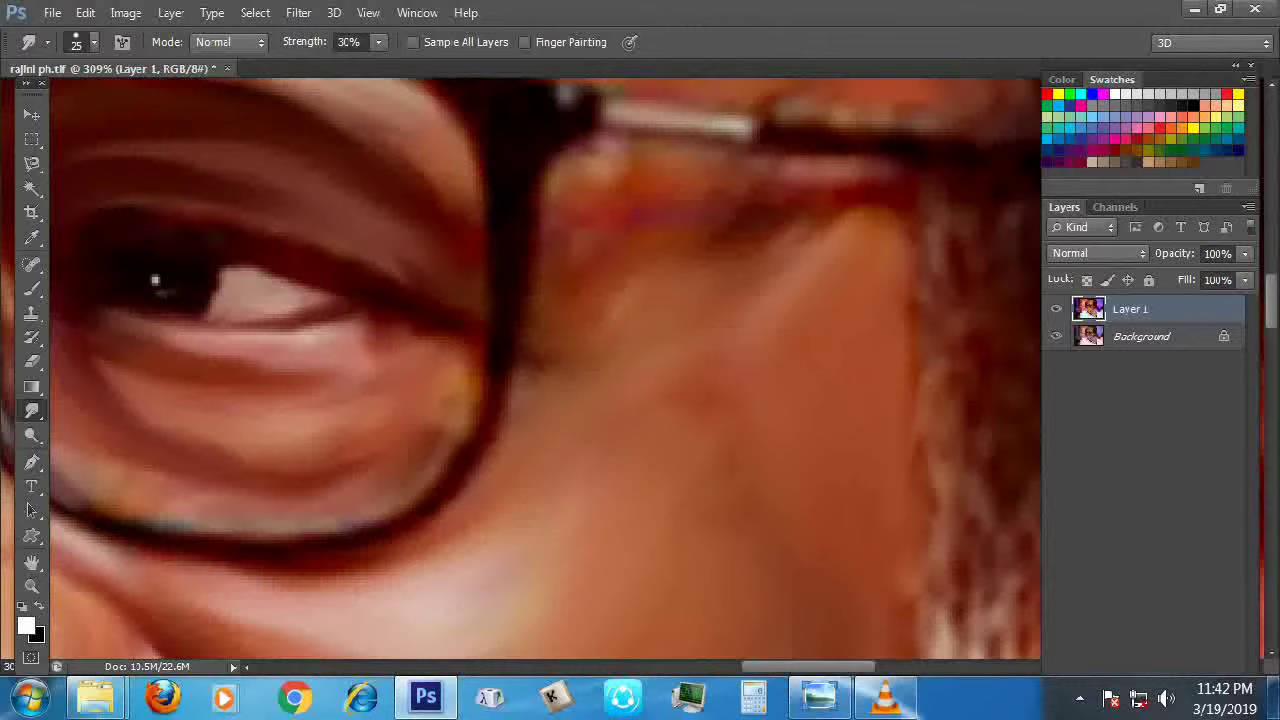
mouse_move(580, 272)
mouse_down()
mouse_move(596, 183)
mouse_move(715, 193)
mouse_move(750, 210)
mouse_move(860, 185)
mouse_move(664, 267)
mouse_move(684, 276)
mouse_move(672, 250)
mouse_move(735, 222)
mouse_up()
drag(648, 275, 620, 305)
mouse_move(700, 250)
mouse_down()
mouse_move(765, 222)
mouse_move(828, 245)
mouse_up()
drag(722, 266, 748, 260)
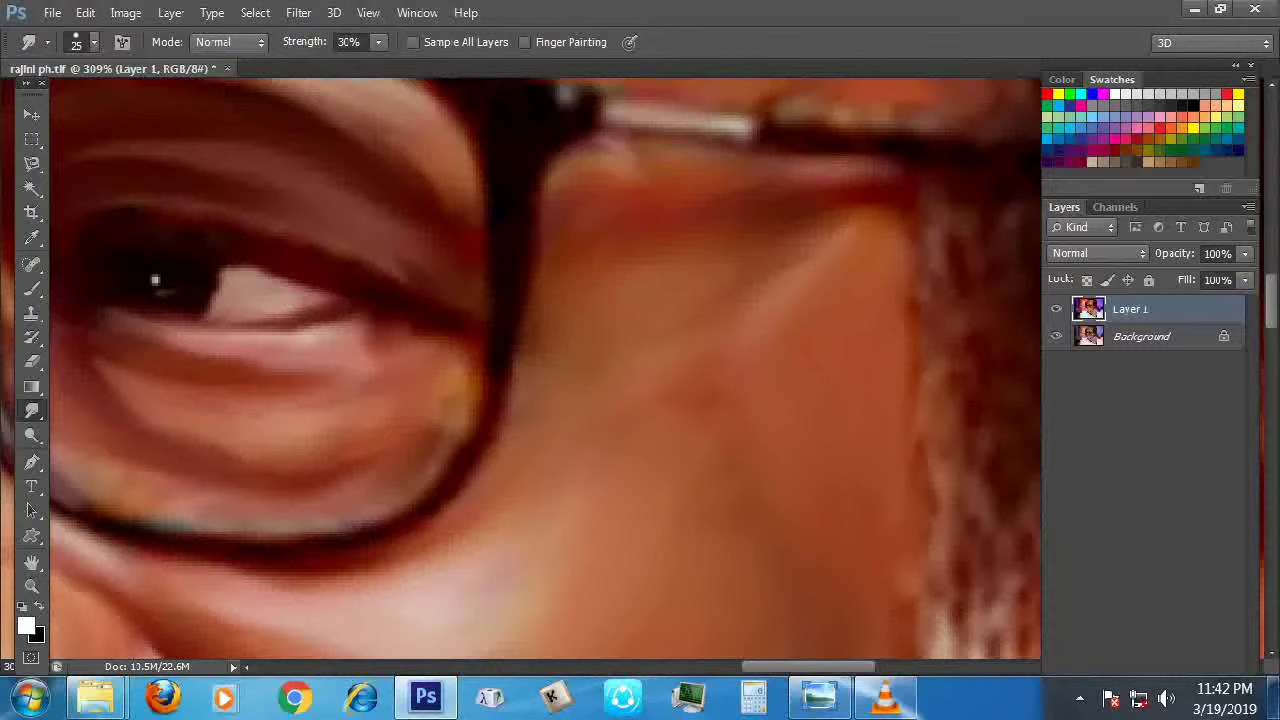
scroll(155, 280, down, 3)
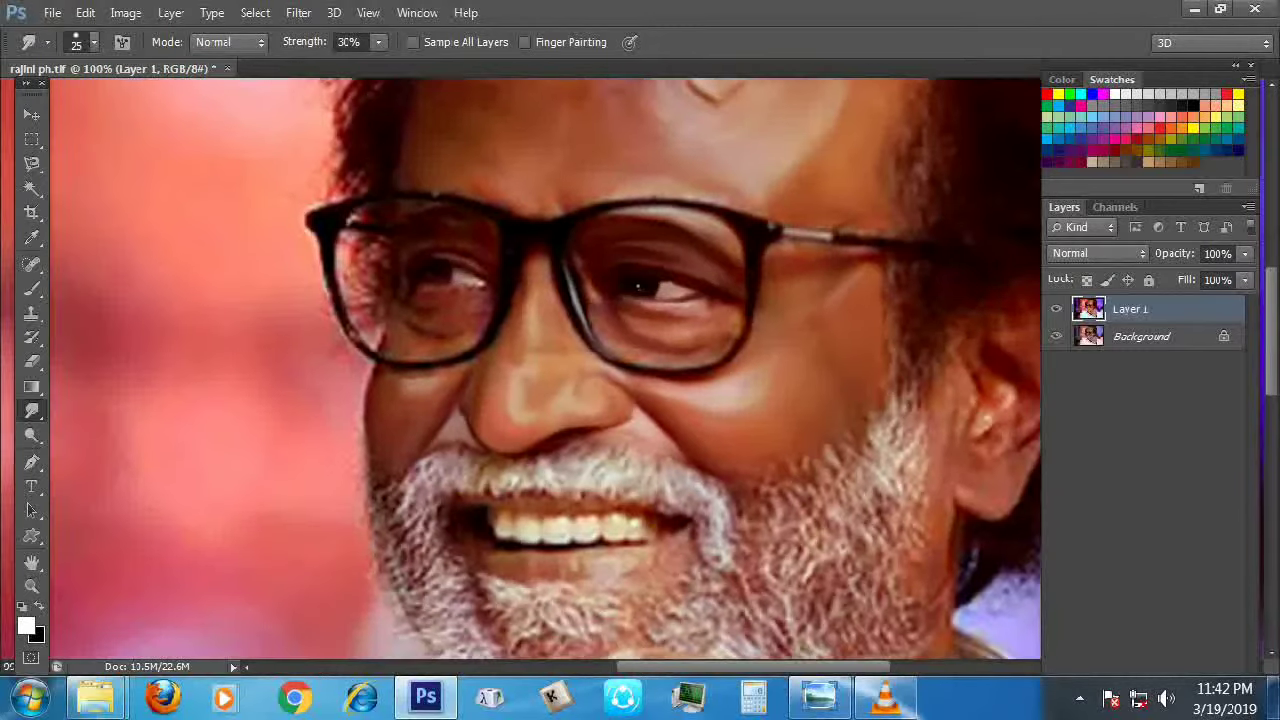
Reduce the brush to 9 px and clean up the hinge dot, the silver strip and the highlight along the glasses arm
scroll(546, 294, up, 2)
scroll(546, 294, up, 2)
key(bracketleft)
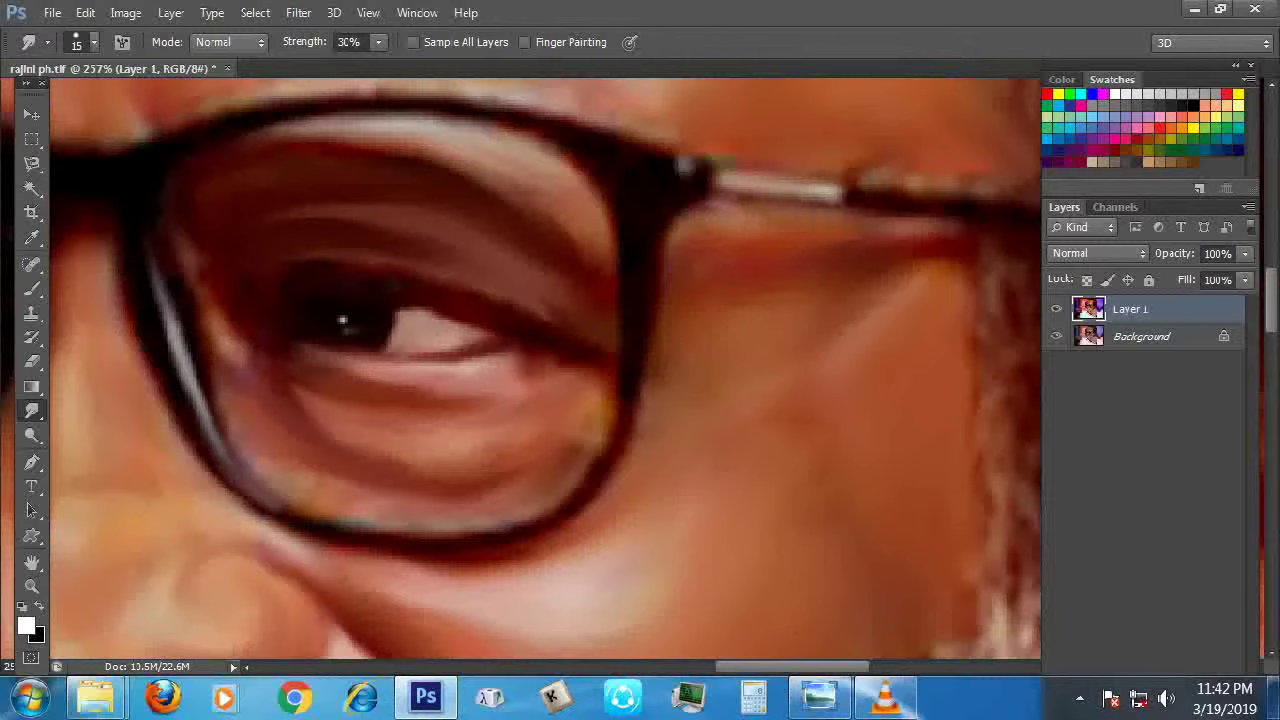
key(bracketleft)
key(bracketleft)
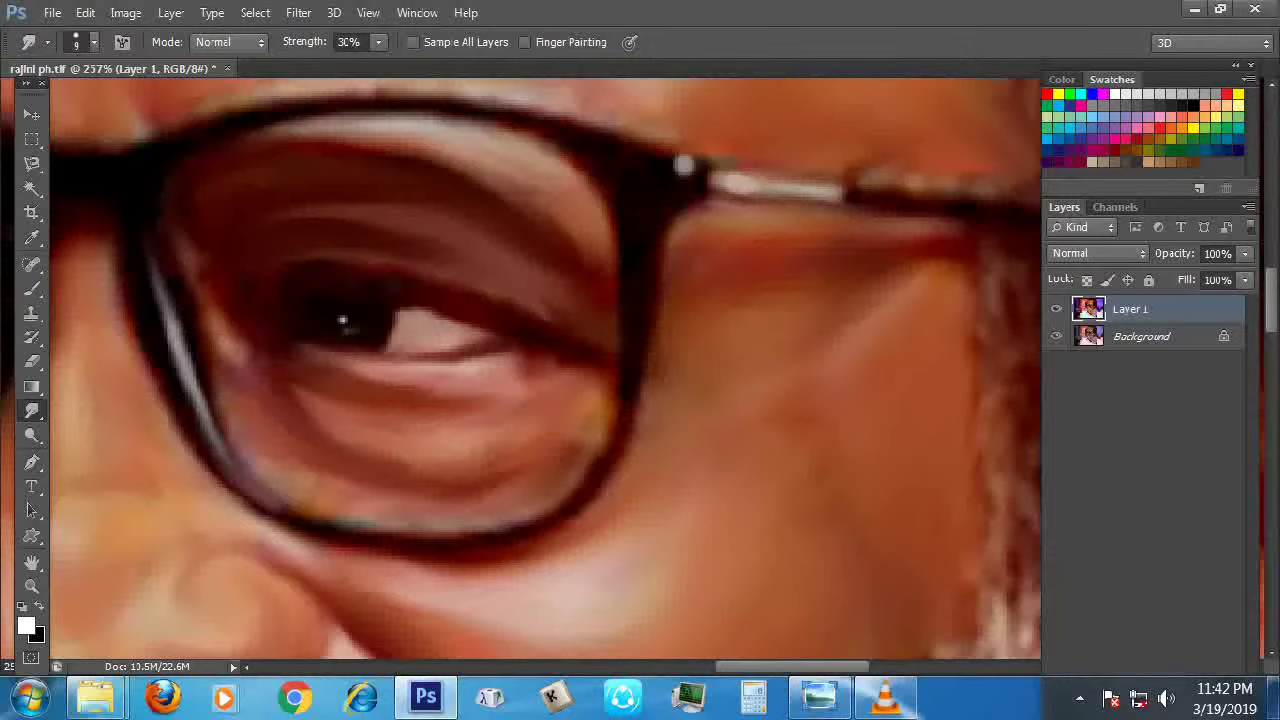
mouse_move(815, 195)
mouse_down()
mouse_move(705, 182)
mouse_move(683, 166)
mouse_up()
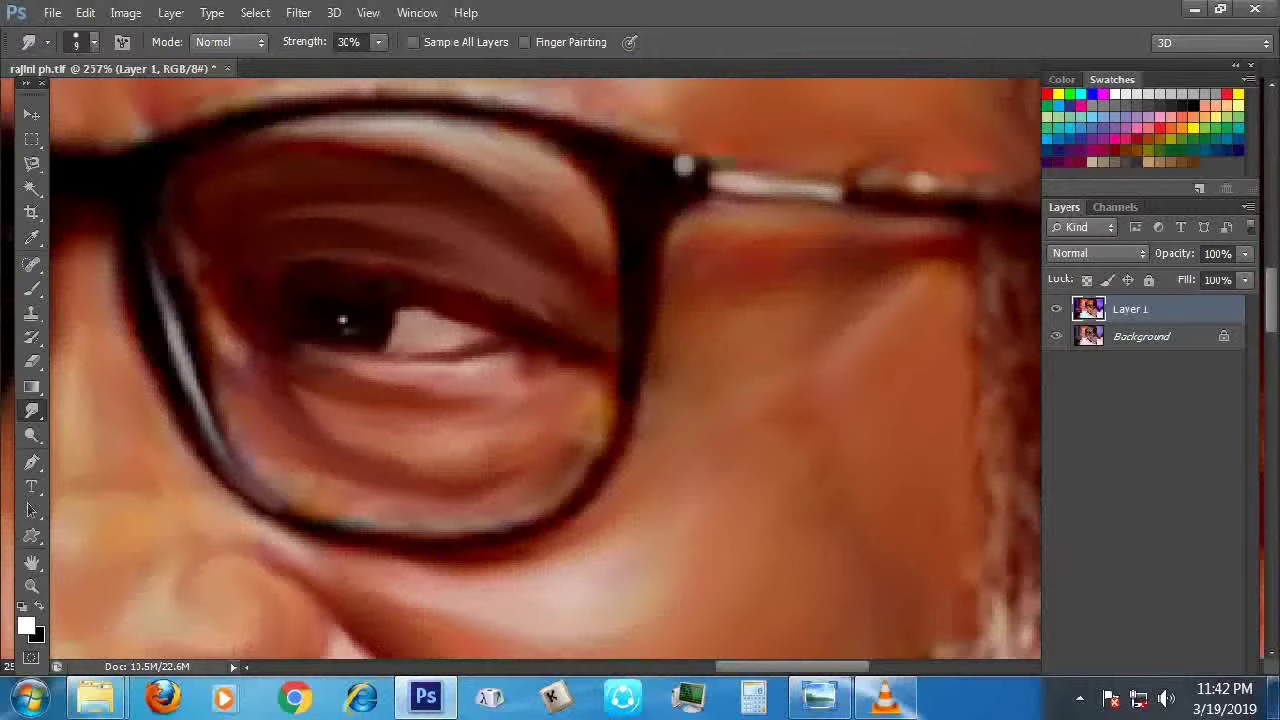
drag(960, 184, 890, 183)
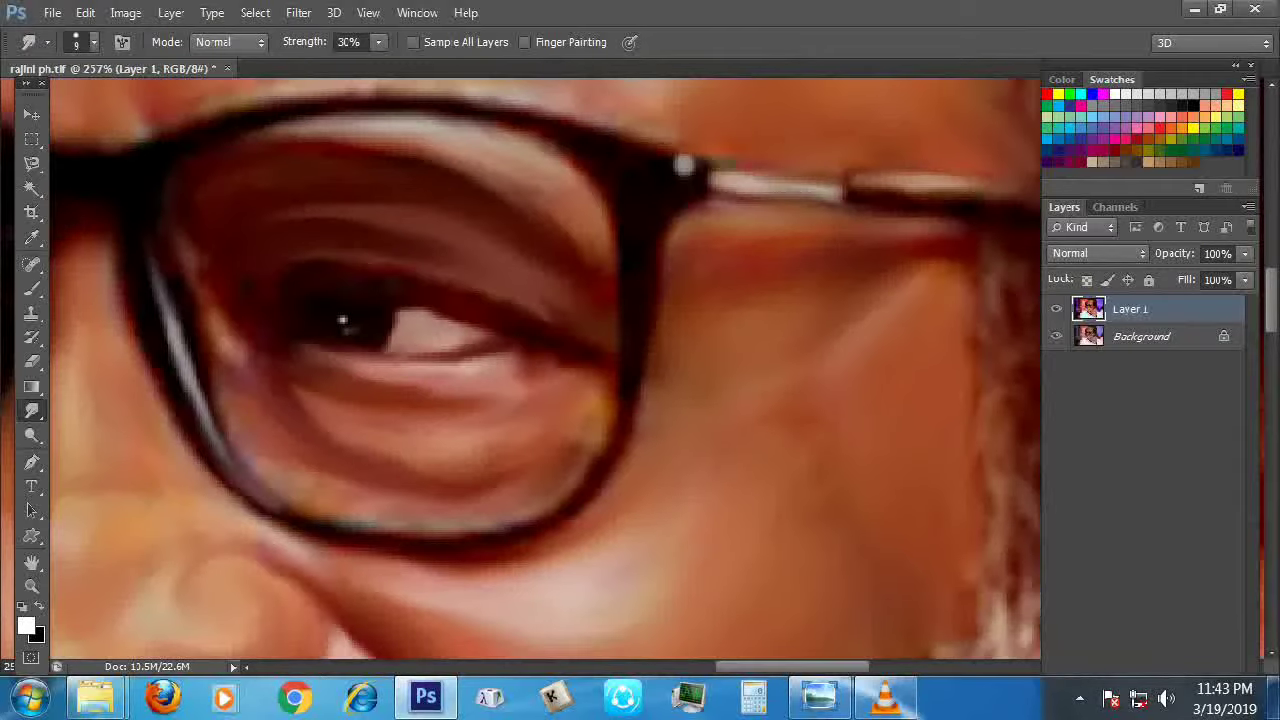
Smudge the pale highlight at the eye's inner corner, beside the nose-side lens rim, into a smooth streak
scroll(342, 320, down, 5)
scroll(697, 265, up, 5)
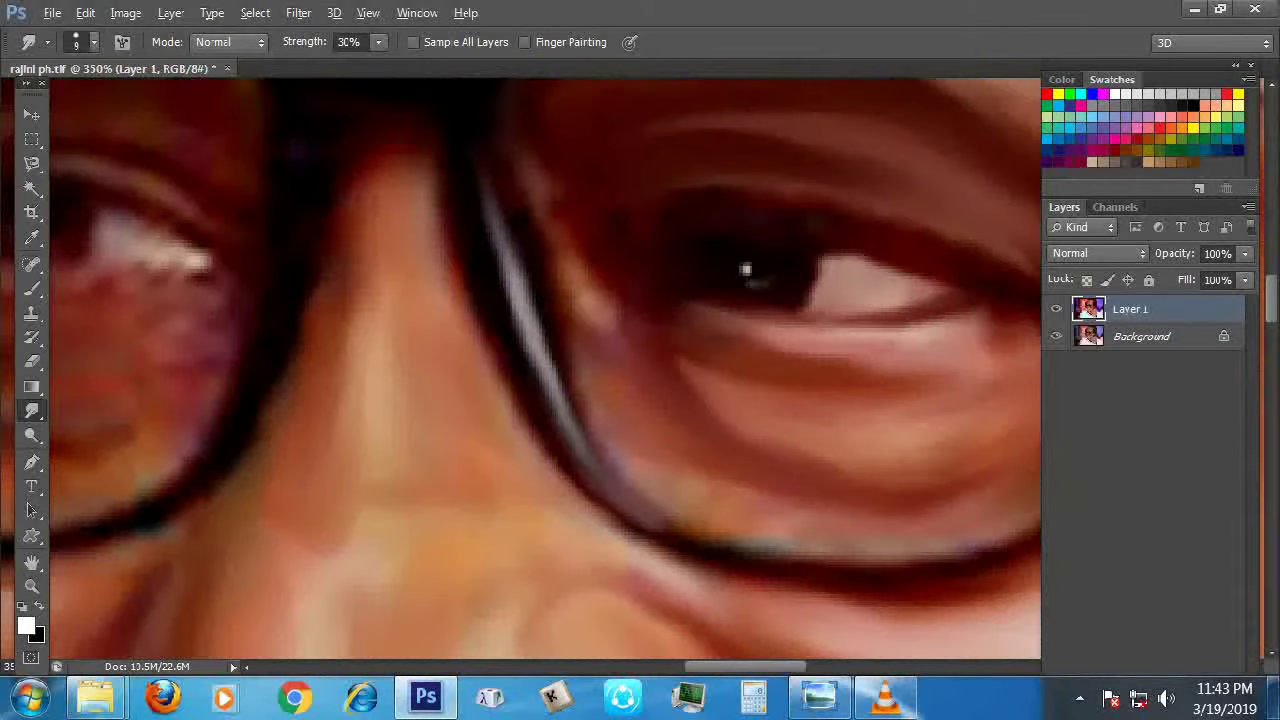
mouse_move(600, 315)
mouse_down()
mouse_move(547, 244)
mouse_move(620, 323)
mouse_move(611, 330)
mouse_up()
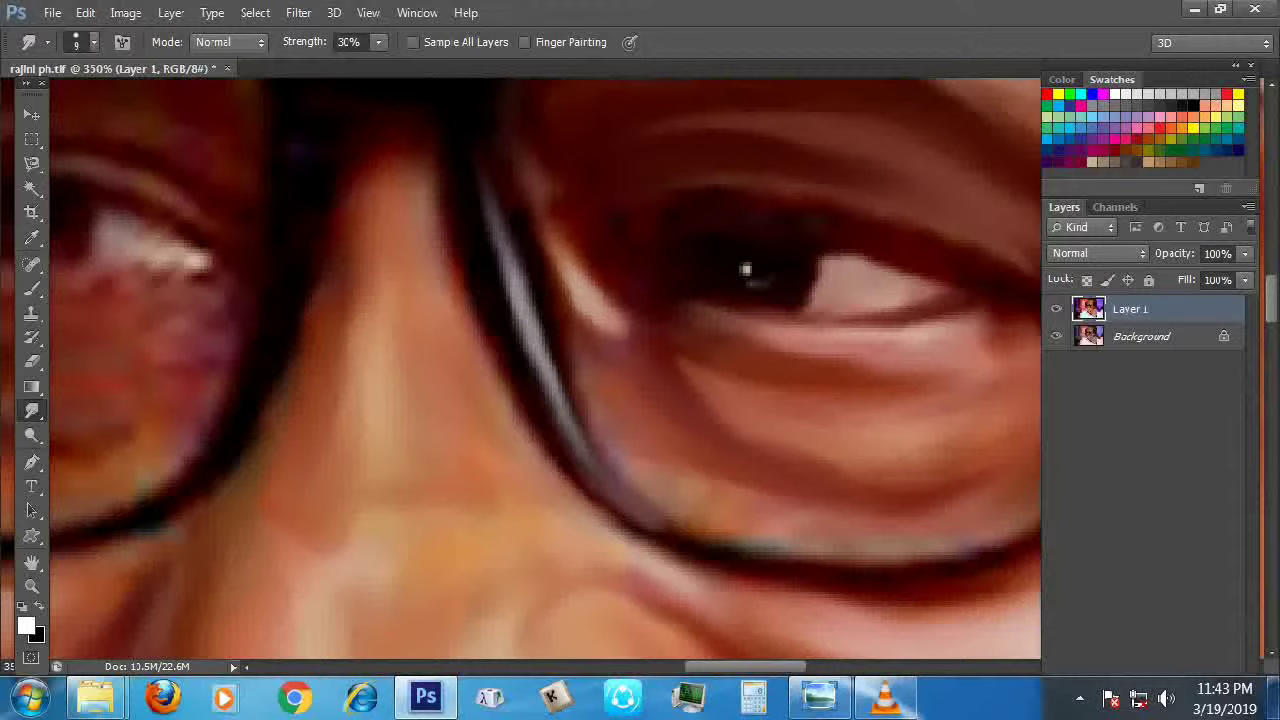
scroll(550, 285, up, 3)
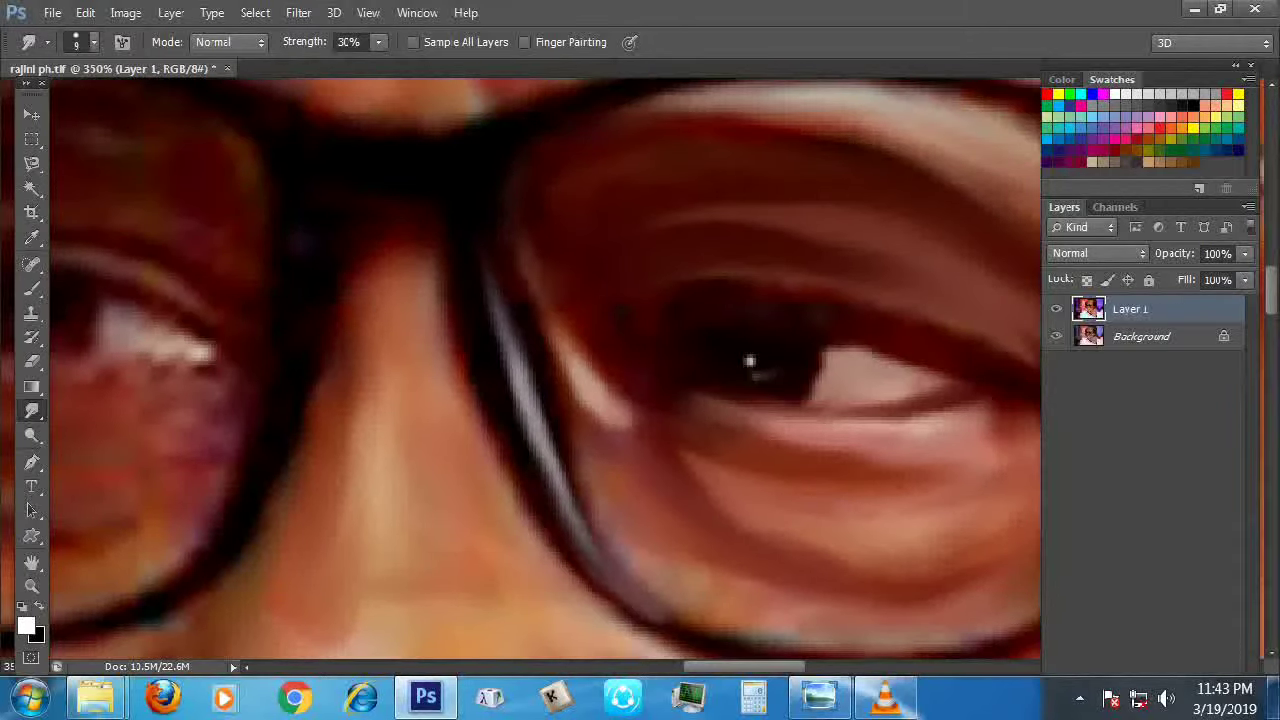
Reduce the brush to 5 px and round out the white dot in the iris
key(bracketleft)
key(bracketleft)
drag(750, 362, 750, 360)
scroll(750, 360, down, 8)
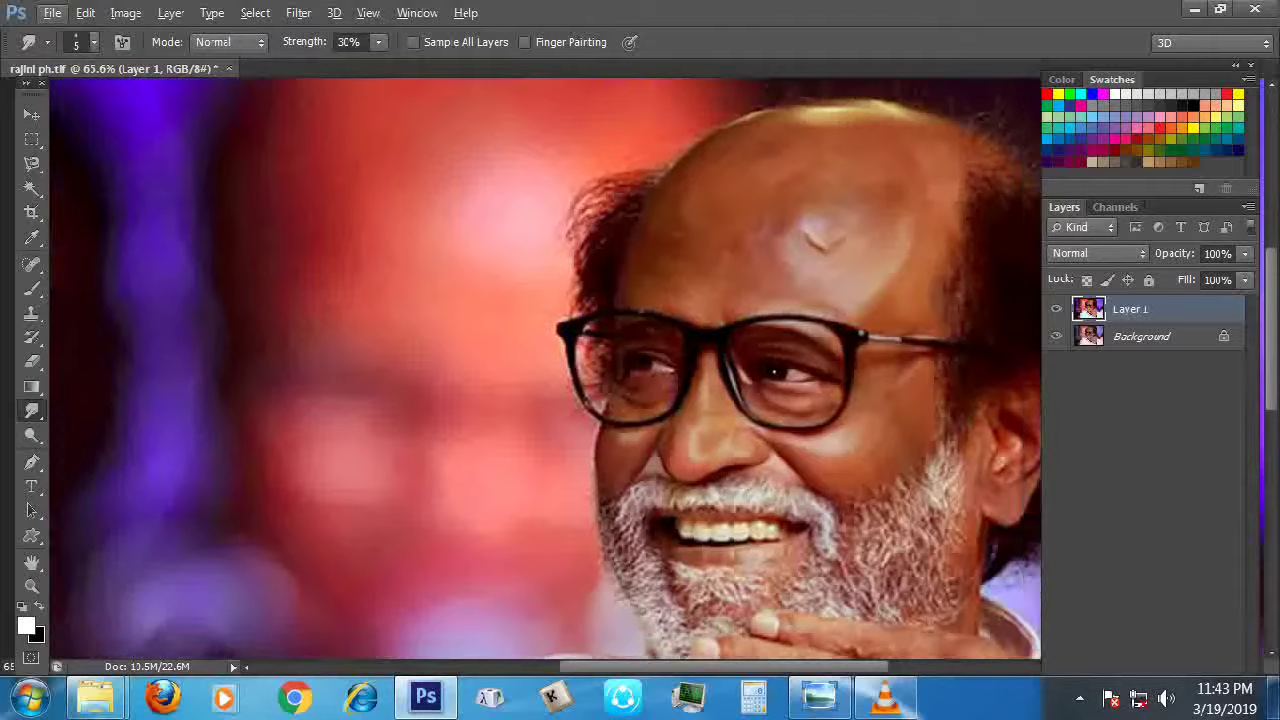
Blend the iris's upper edge into the lid and sharpen the adjoining eye white corner, using 8 px and 5 px brushes
scroll(784, 371, up, 8)
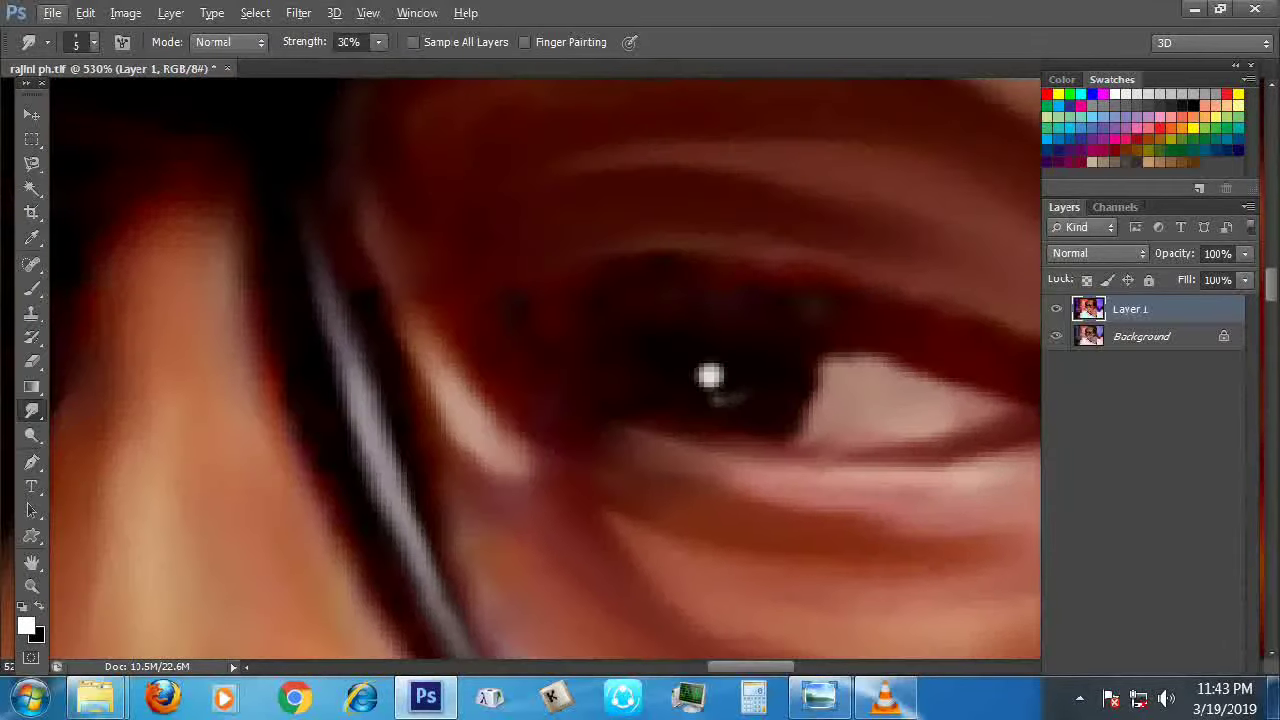
drag(784, 371, 688, 321)
key(bracketright)
key(bracketright)
key(bracketright)
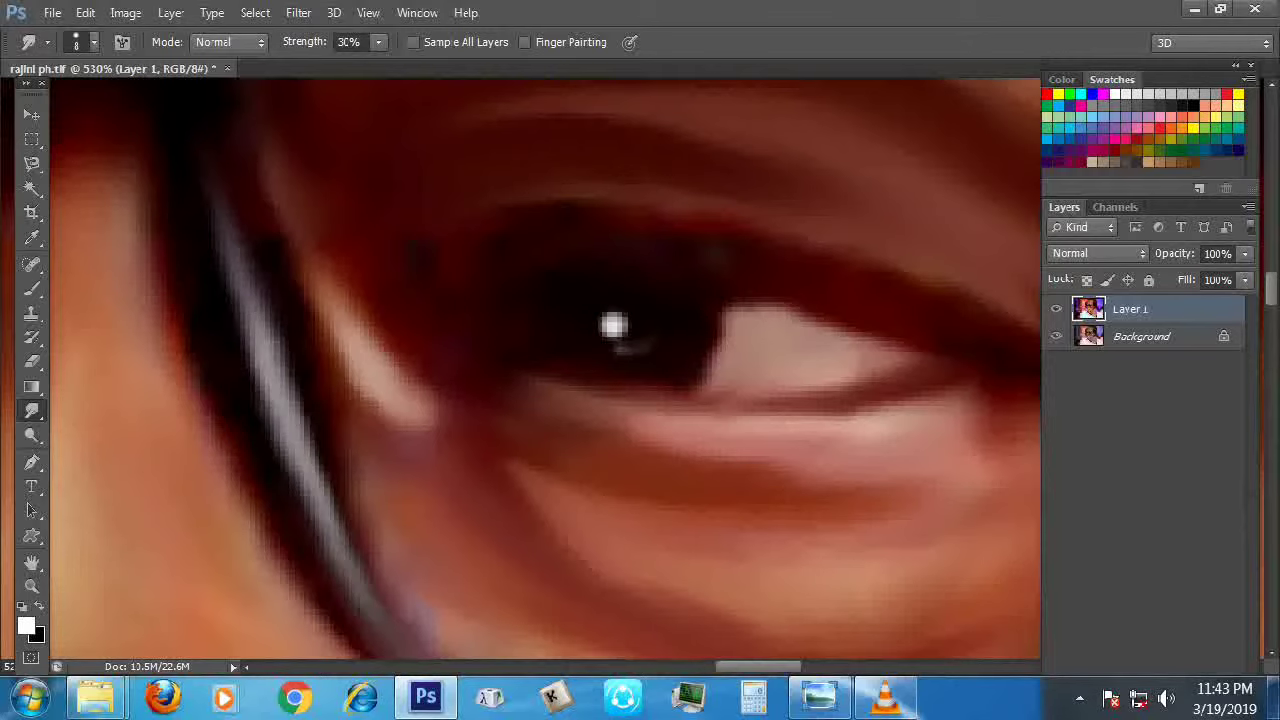
key(bracketright)
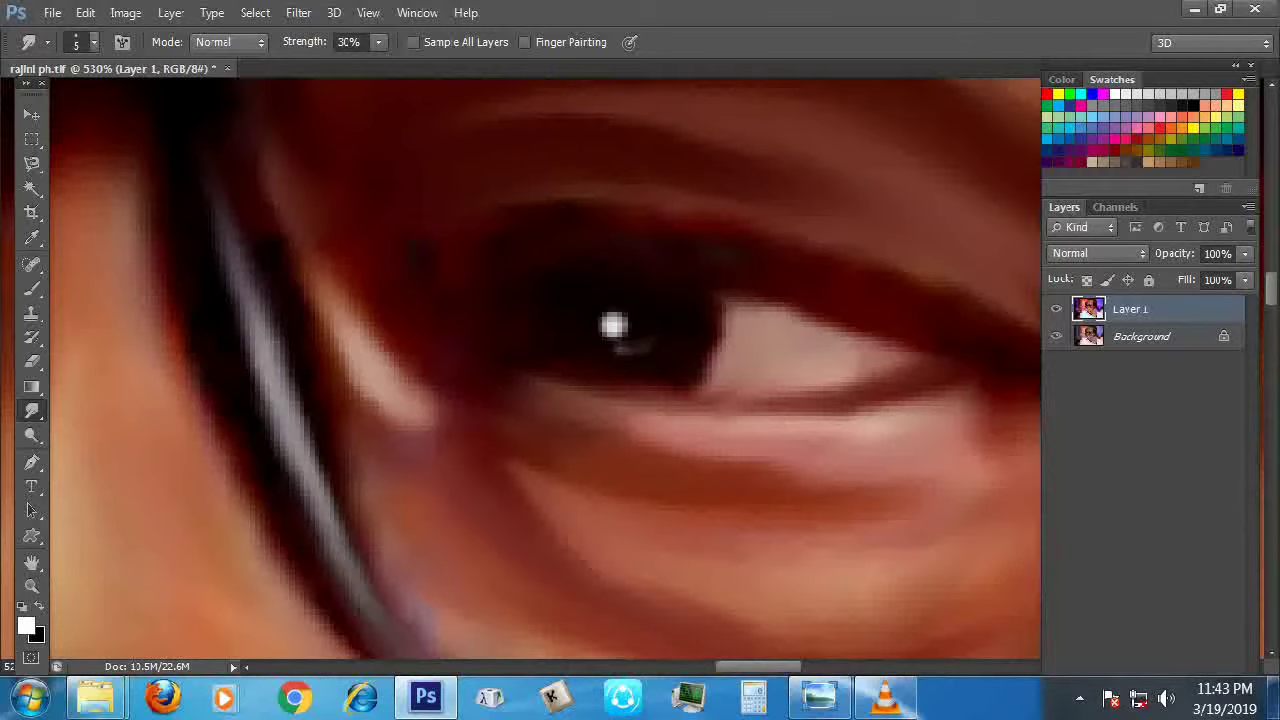
Set the foreground colour to bright cyan and add a blue tint to the iris around the white dot
key(i)
click(26, 626)
click(1036, 296)
click(1104, 384)
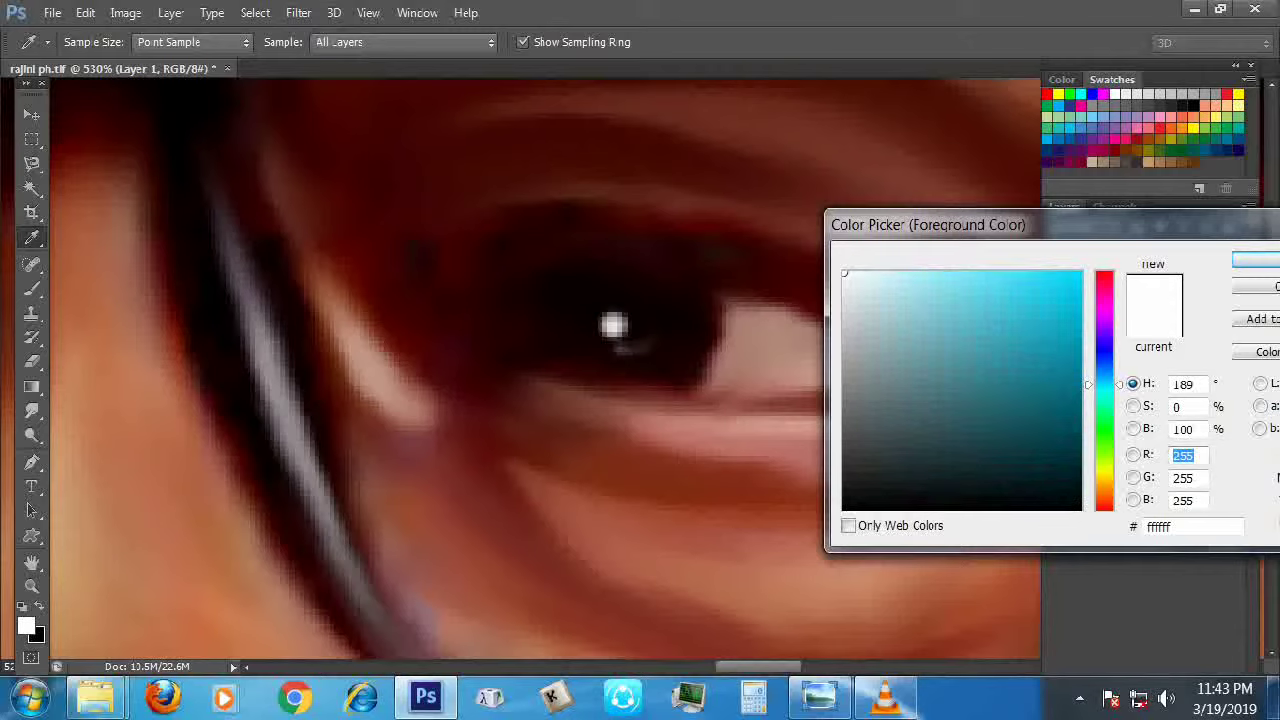
click(1072, 277)
click(1256, 260)
mouse_move(624, 342)
mouse_down()
mouse_move(640, 354)
mouse_move(662, 344)
mouse_move(610, 356)
mouse_up()
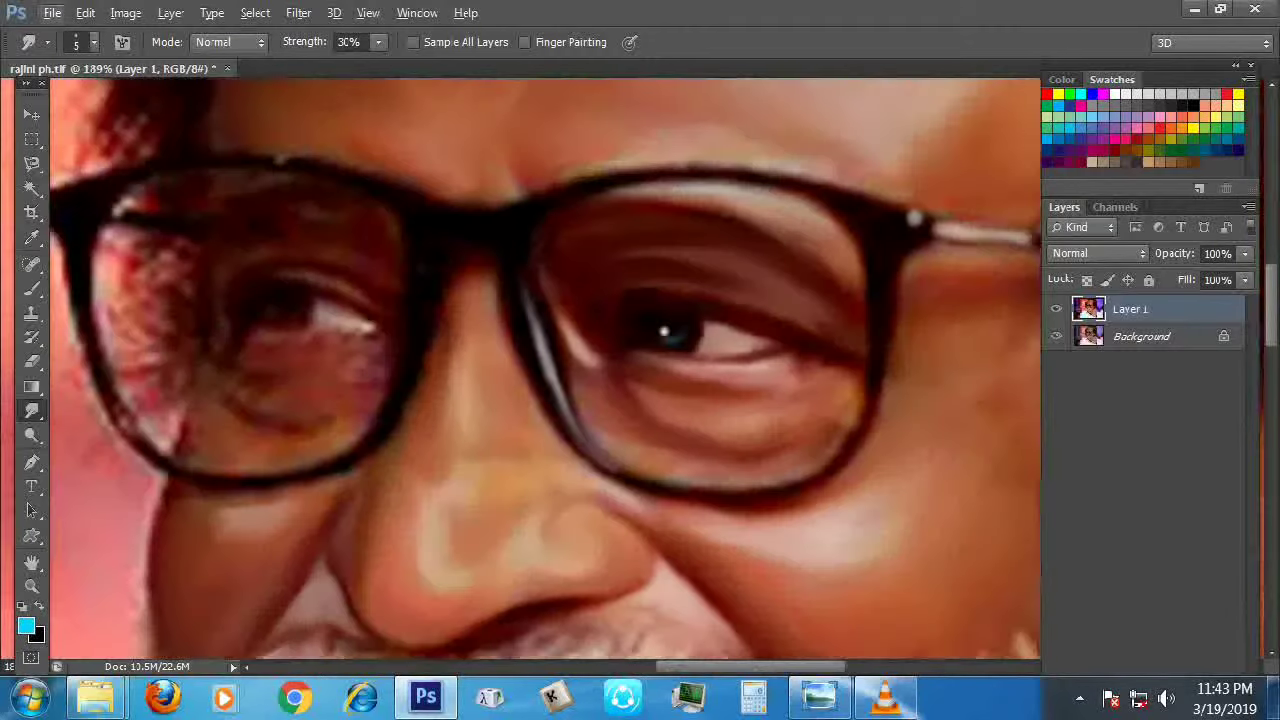
Set the Smudge strength to 50%, enlarge the brush, and smooth the skin above the lower rim of the other lens
scroll(545, 370, up, 5)
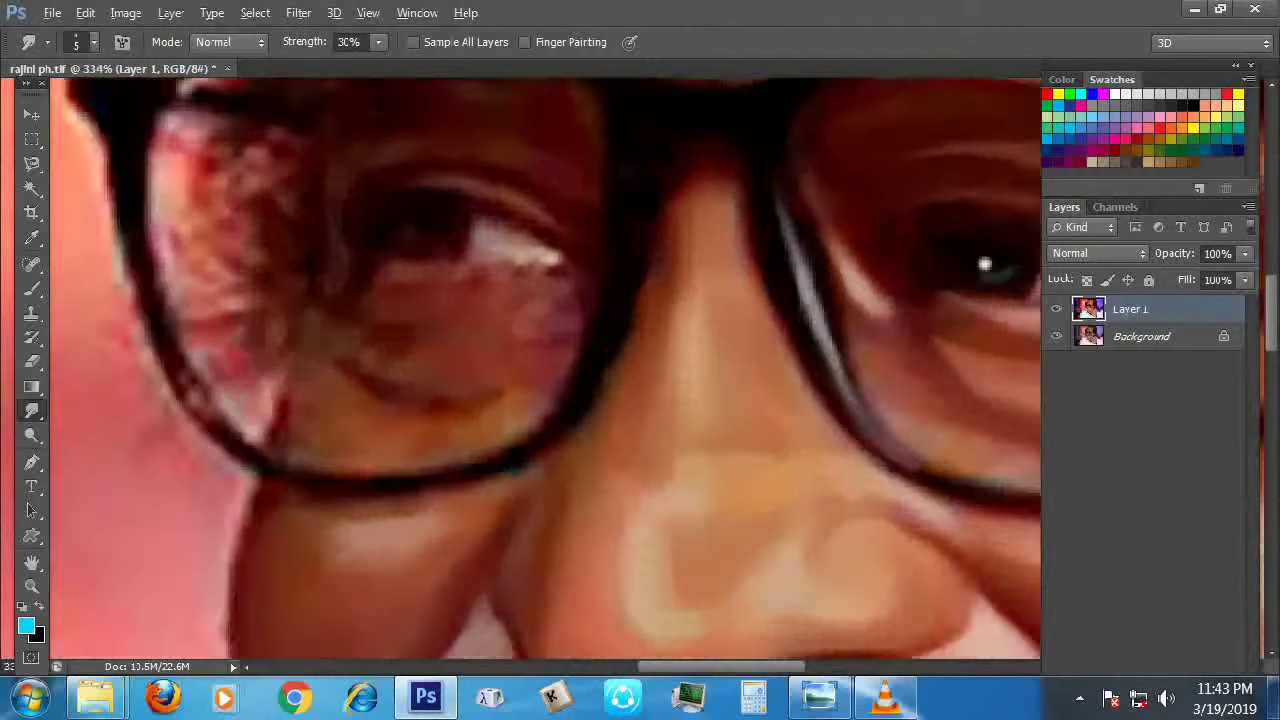
drag(600, 350, 510, 405)
drag(560, 330, 741, 456)
scroll(741, 456, up, 1)
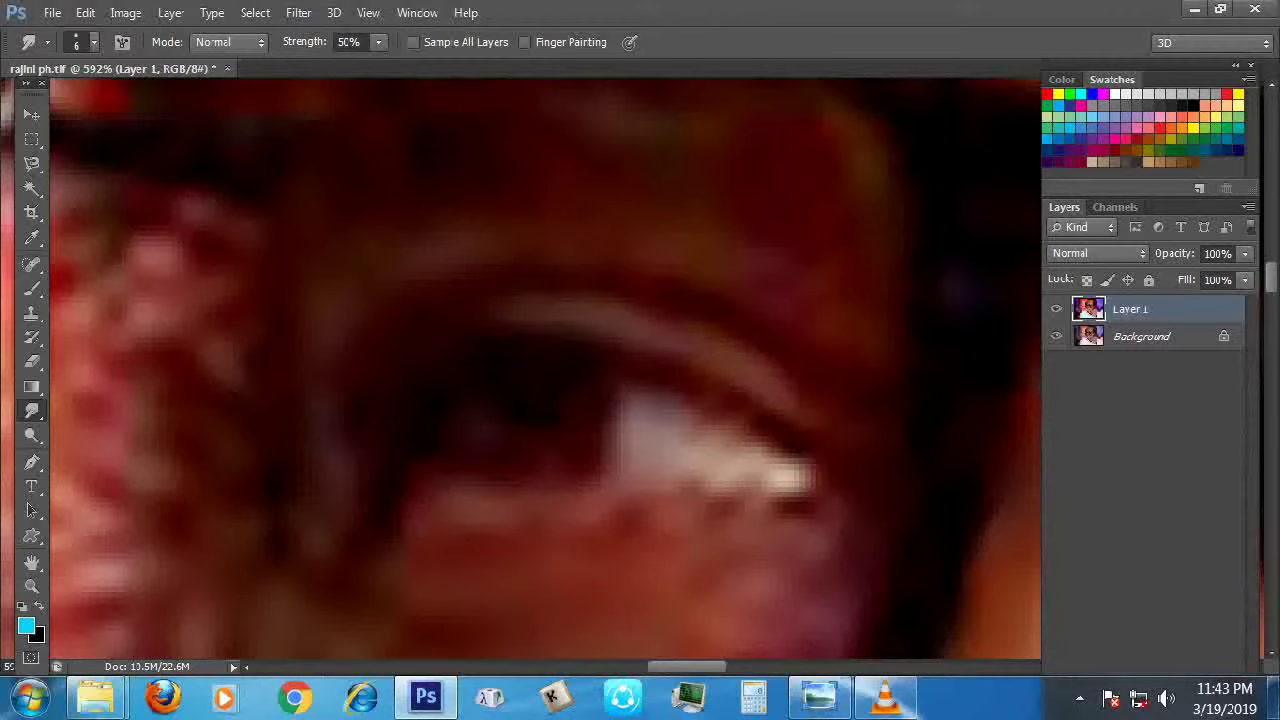
scroll(490, 310, down, 1)
scroll(545, 370, down, 5)
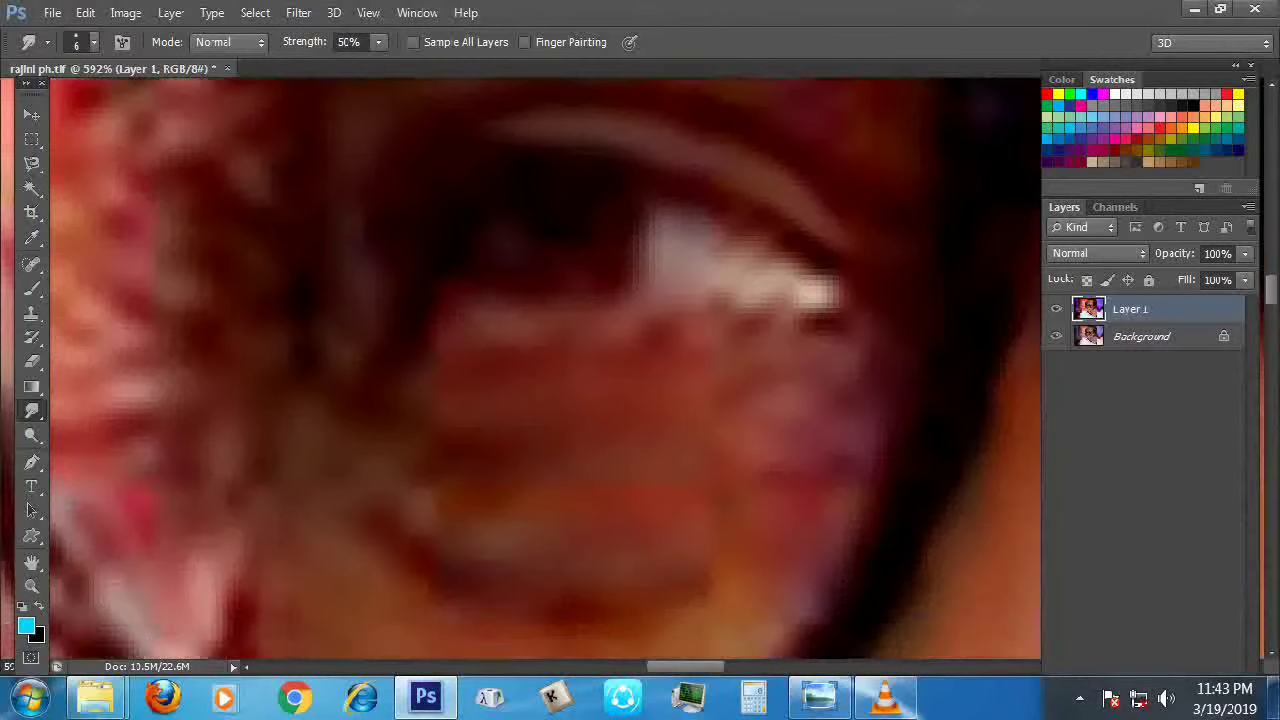
key(bracketright)
key(bracketright)
key(bracketright)
key(bracketright)
key(bracketright)
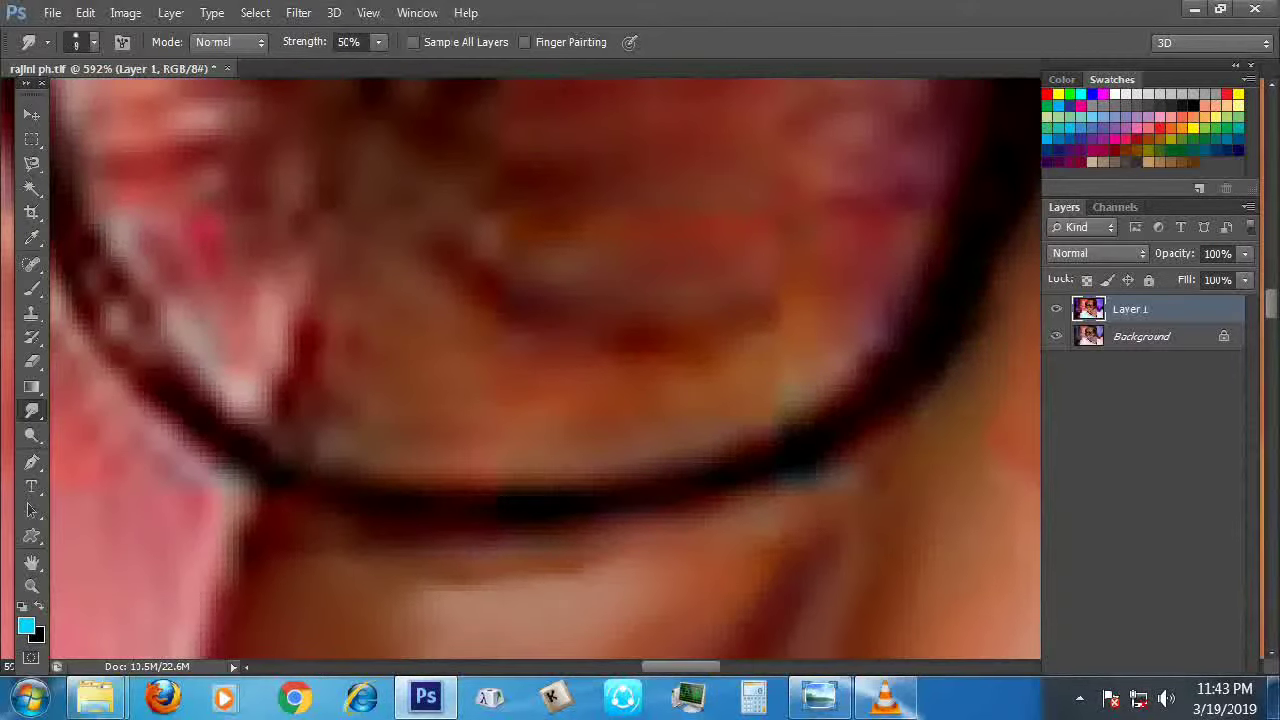
drag(335, 385, 354, 279)
drag(430, 365, 482, 376)
Smudge the under-eye crease into one continuous curve and blend the skin below it with a 9 px brush
mouse_move(480, 320)
mouse_down()
mouse_move(780, 360)
mouse_move(800, 305)
mouse_up()
key(bracketleft)
key(bracketleft)
mouse_move(500, 318)
mouse_down()
mouse_move(600, 338)
mouse_move(785, 298)
mouse_move(815, 270)
mouse_up()
drag(695, 405, 755, 392)
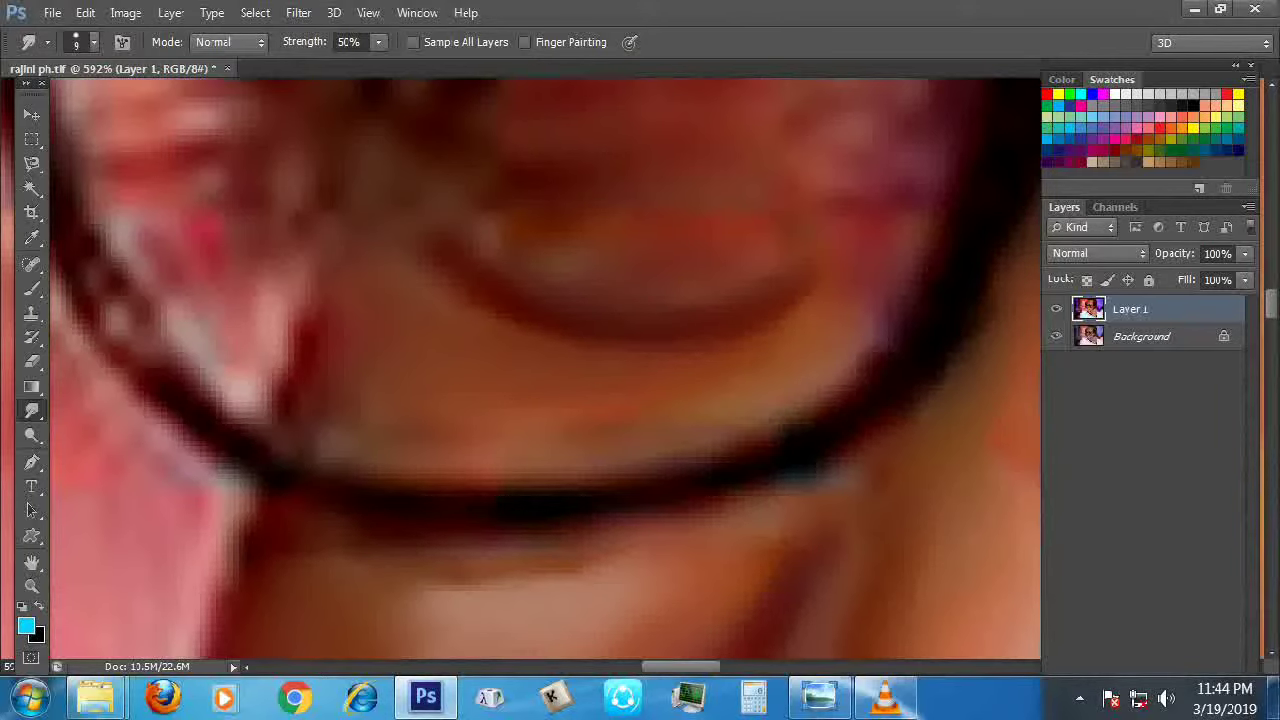
Smooth the skin between the lower lid and the under-eye crease with the Smudge tool, enlarging the brush to 15 px
scroll(545, 370, up, 3)
drag(550, 368, 690, 370)
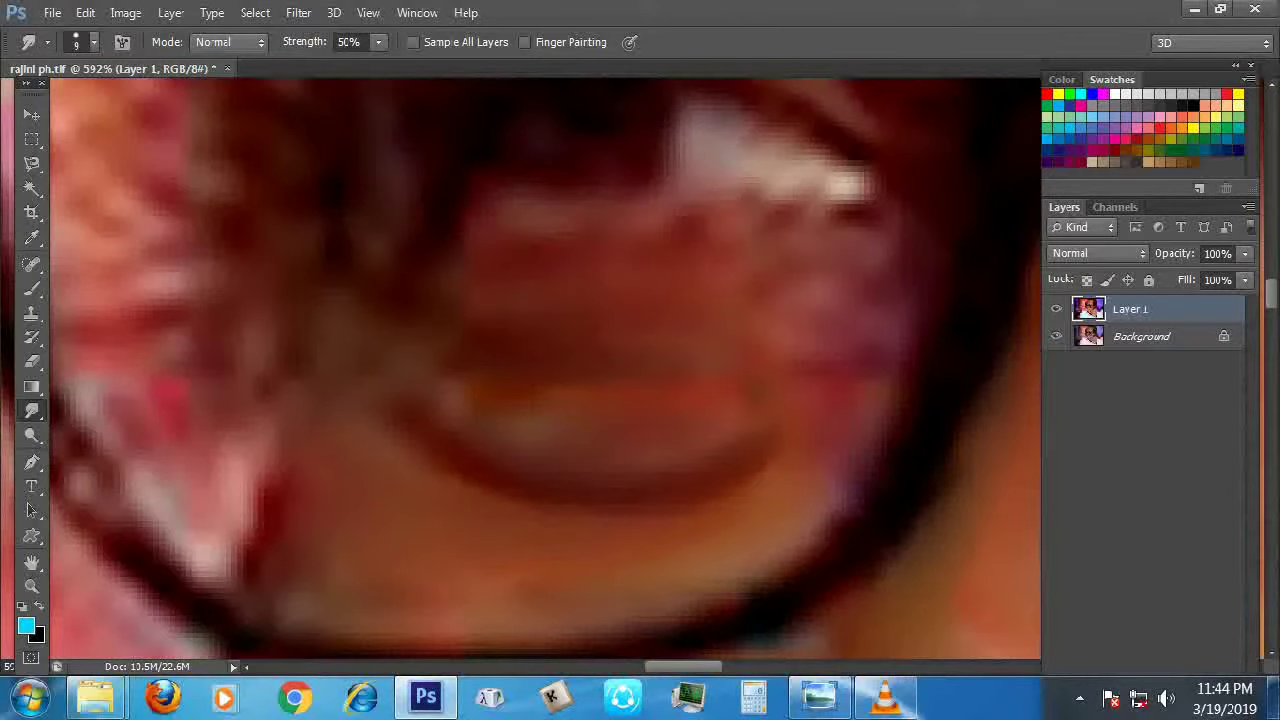
key(bracketright)
drag(598, 348, 720, 355)
key(bracketright)
drag(536, 398, 610, 398)
key(bracketleft)
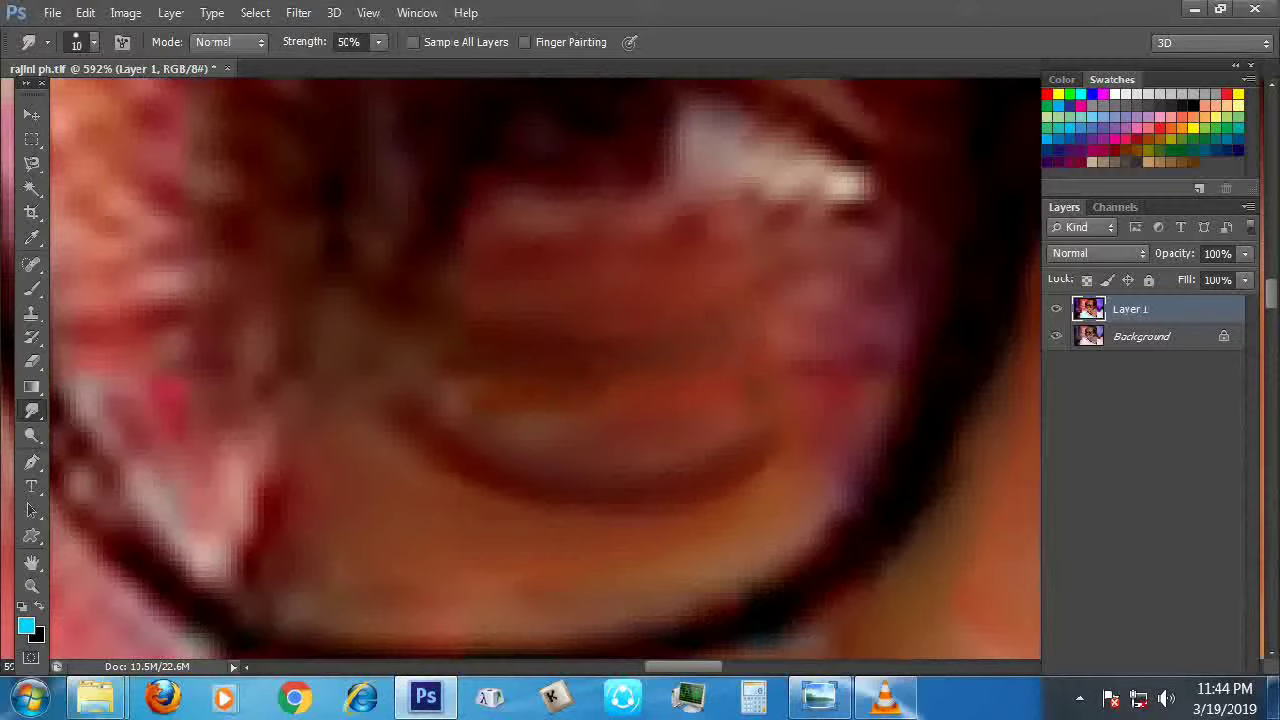
key(bracketright)
mouse_move(820, 372)
mouse_down()
mouse_move(876, 330)
mouse_move(895, 285)
mouse_move(805, 400)
mouse_up()
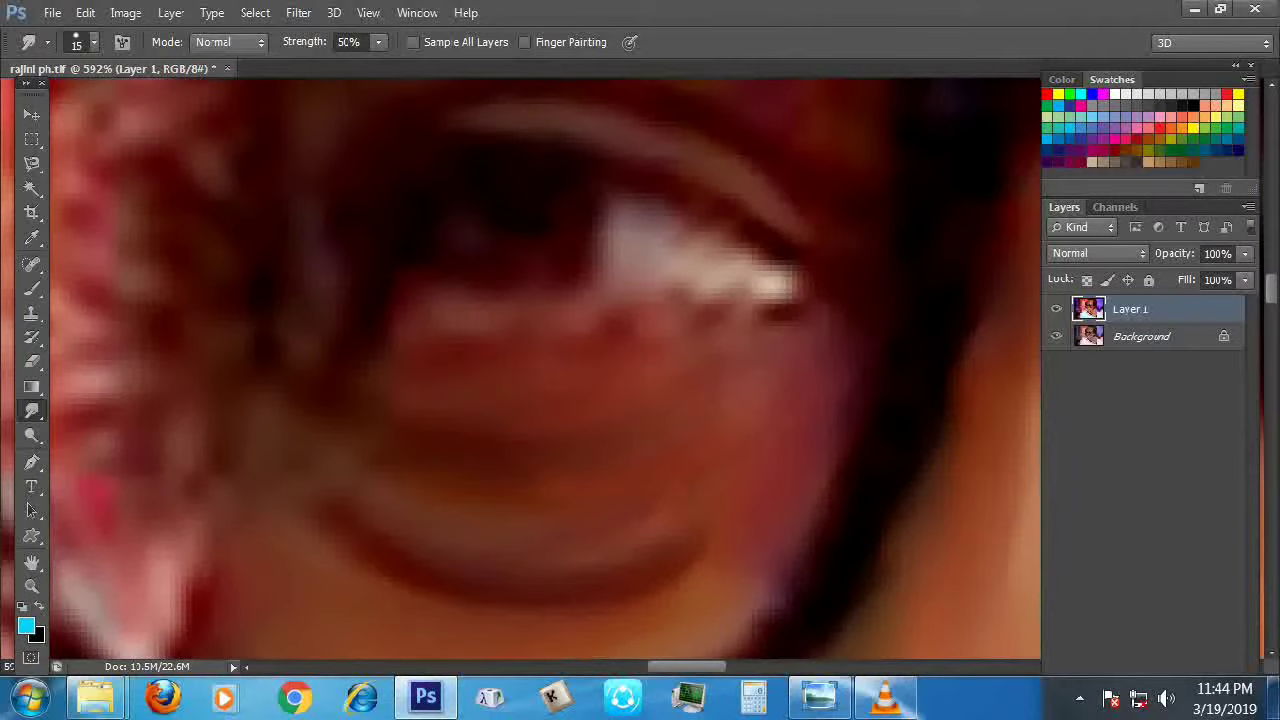
Reduce the brush size and smudge a clean dark lower-lid line beneath the eye white
key(bracketleft)
key(bracketleft)
key(bracketleft)
mouse_move(790, 300)
mouse_down()
mouse_move(598, 325)
mouse_move(632, 340)
mouse_move(656, 335)
mouse_move(520, 332)
mouse_up()
key(bracketleft)
mouse_move(610, 327)
mouse_down()
mouse_move(534, 333)
mouse_move(570, 322)
mouse_up()
key(bracketright)
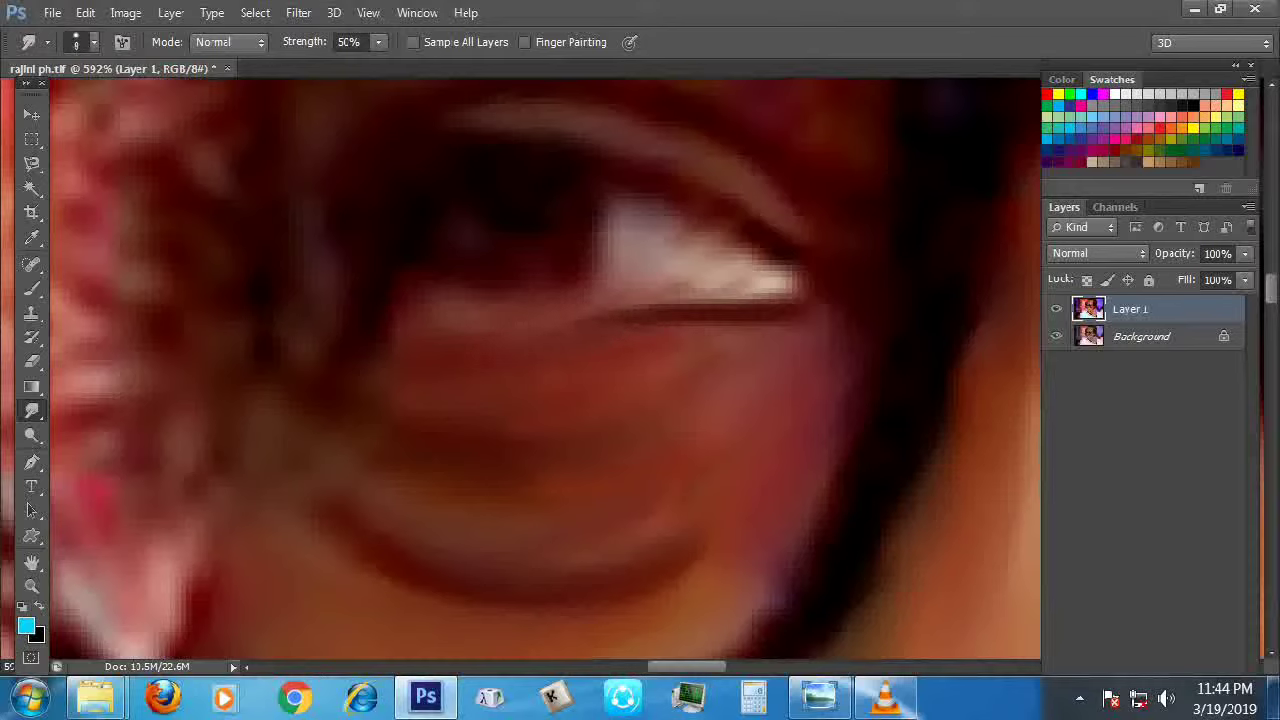
Darken and round off the iris using a 10 px brush, raising the strength to 80%
key(bracketright)
drag(530, 256, 520, 273)
mouse_move(580, 222)
mouse_down()
mouse_move(605, 210)
mouse_move(590, 230)
mouse_up()
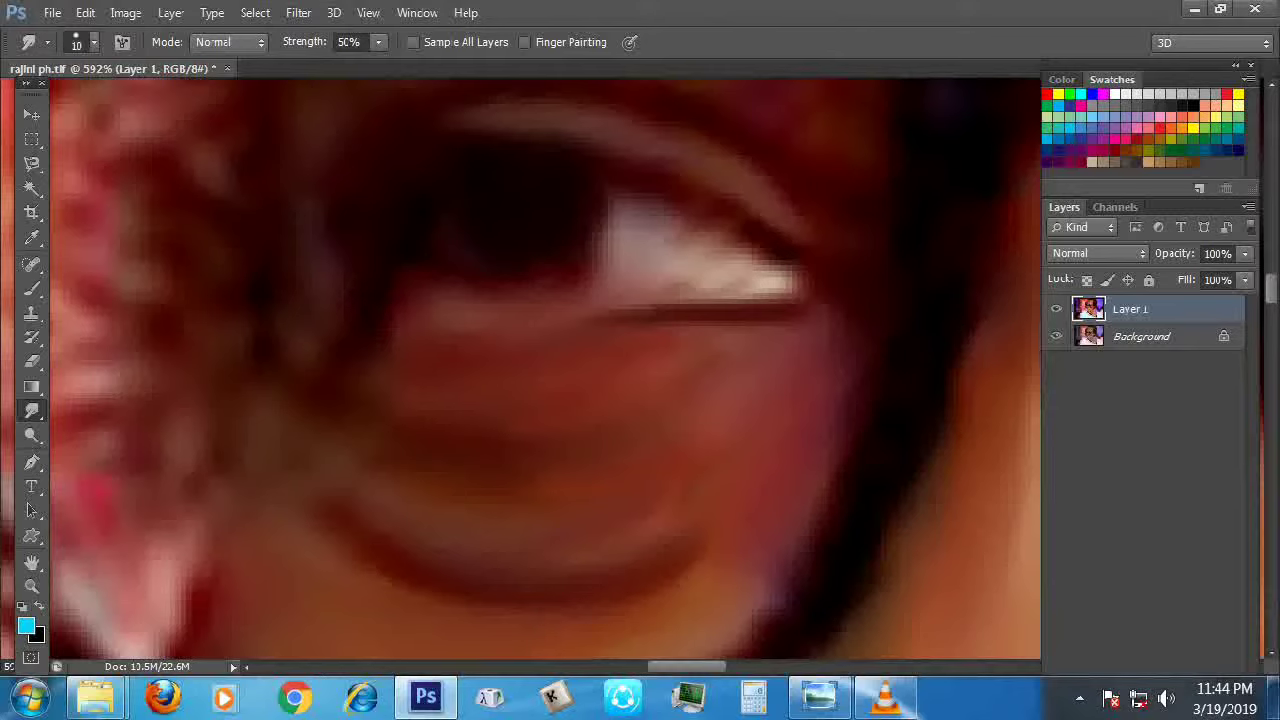
key(8)
drag(525, 285, 580, 255)
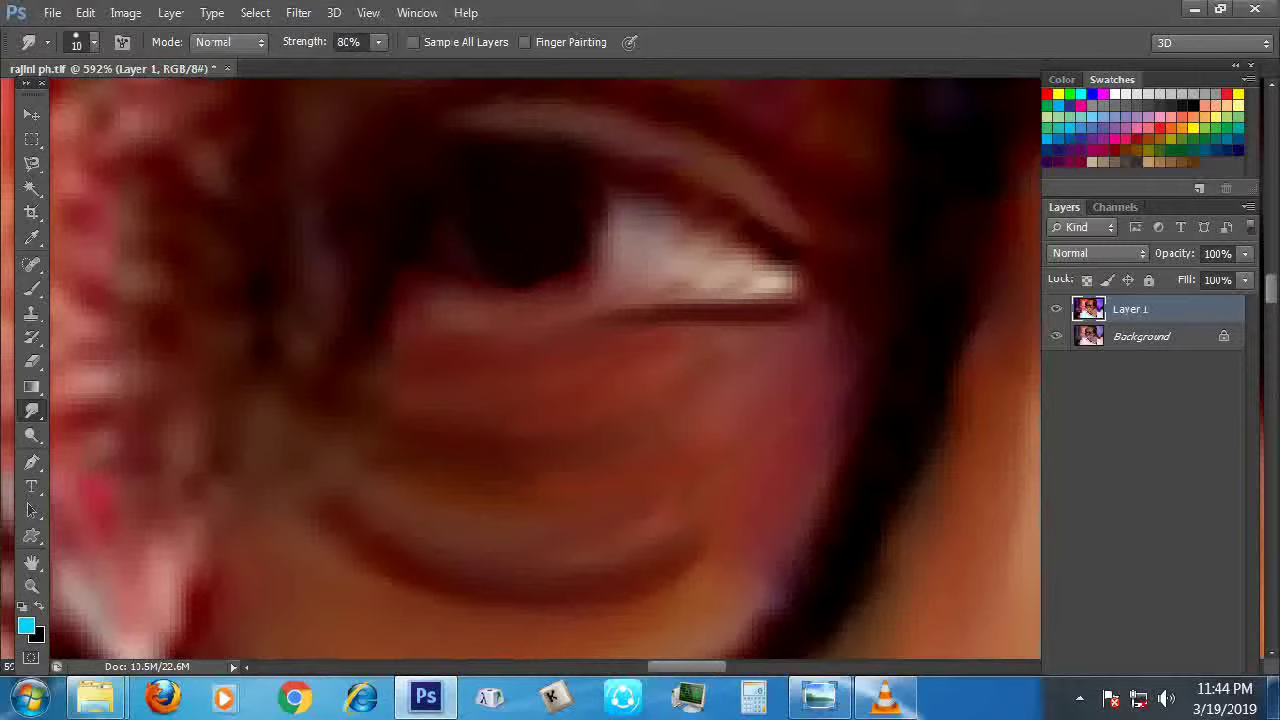
Set the Smudge strength to 30% and smooth the eye white to a sharp corner with a 6 px brush
key(3)
key(bracketleft)
key(bracketleft)
mouse_move(600, 260)
mouse_down()
mouse_move(580, 295)
mouse_move(560, 300)
mouse_up()
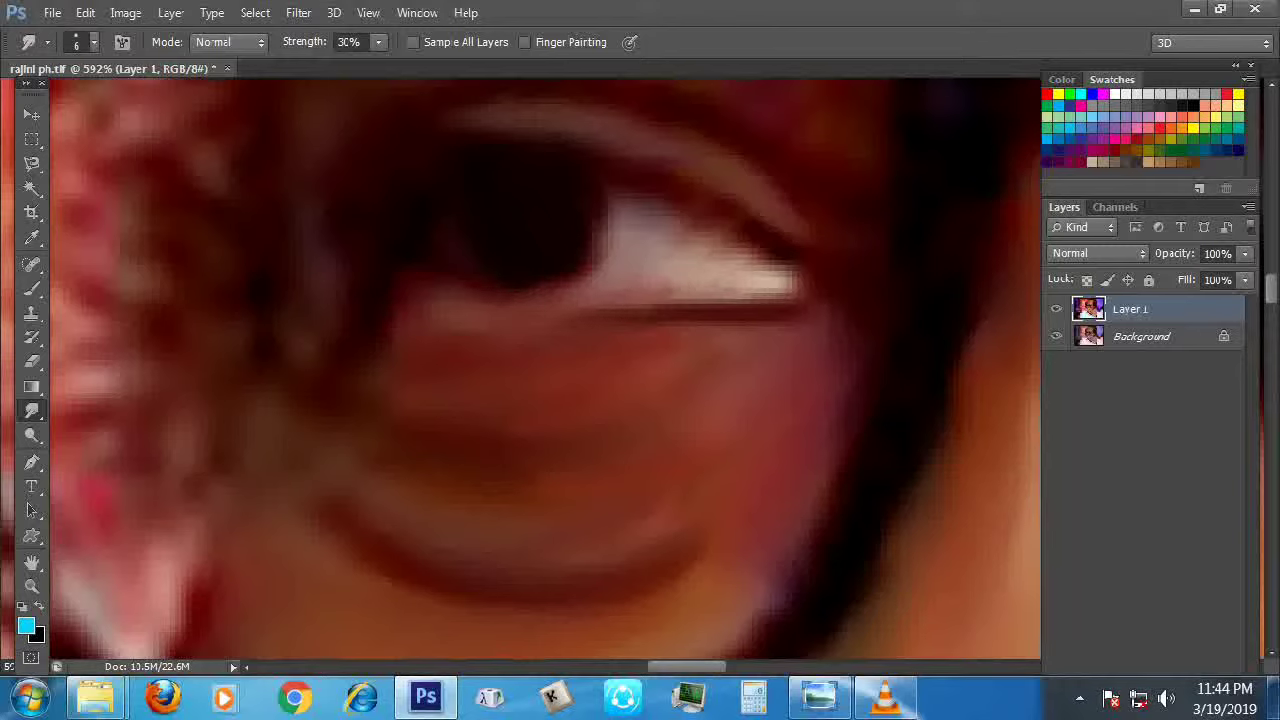
mouse_move(690, 230)
mouse_down()
mouse_move(745, 275)
mouse_move(812, 296)
mouse_up()
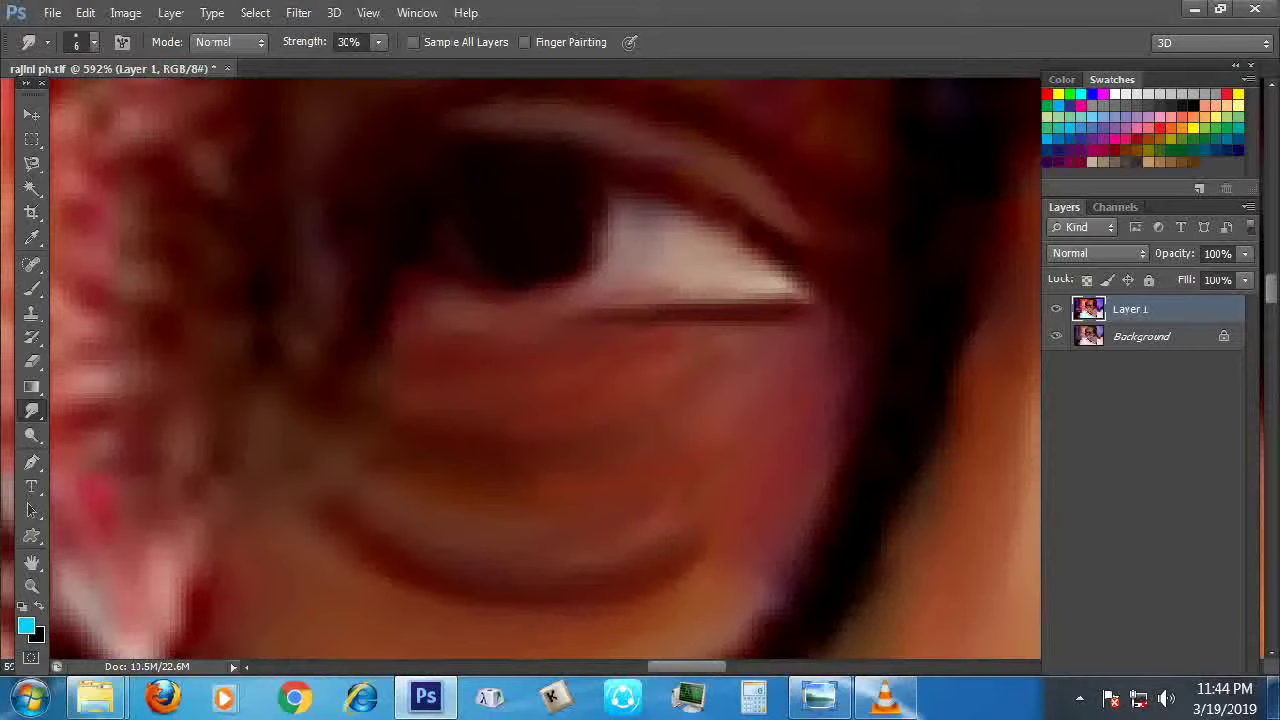
Paint a thin curved cyan reflection across the lower iris with a 3 px brush
scroll(783, 243, down, 6)
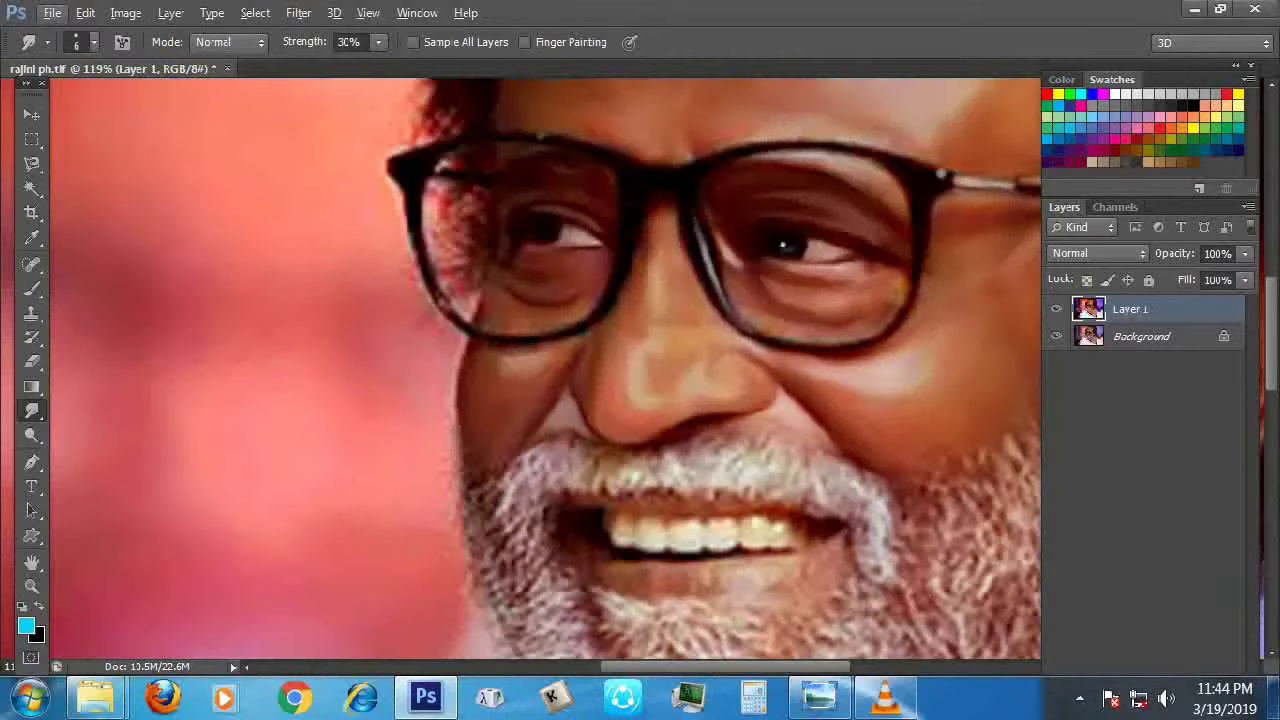
scroll(543, 230, up, 8)
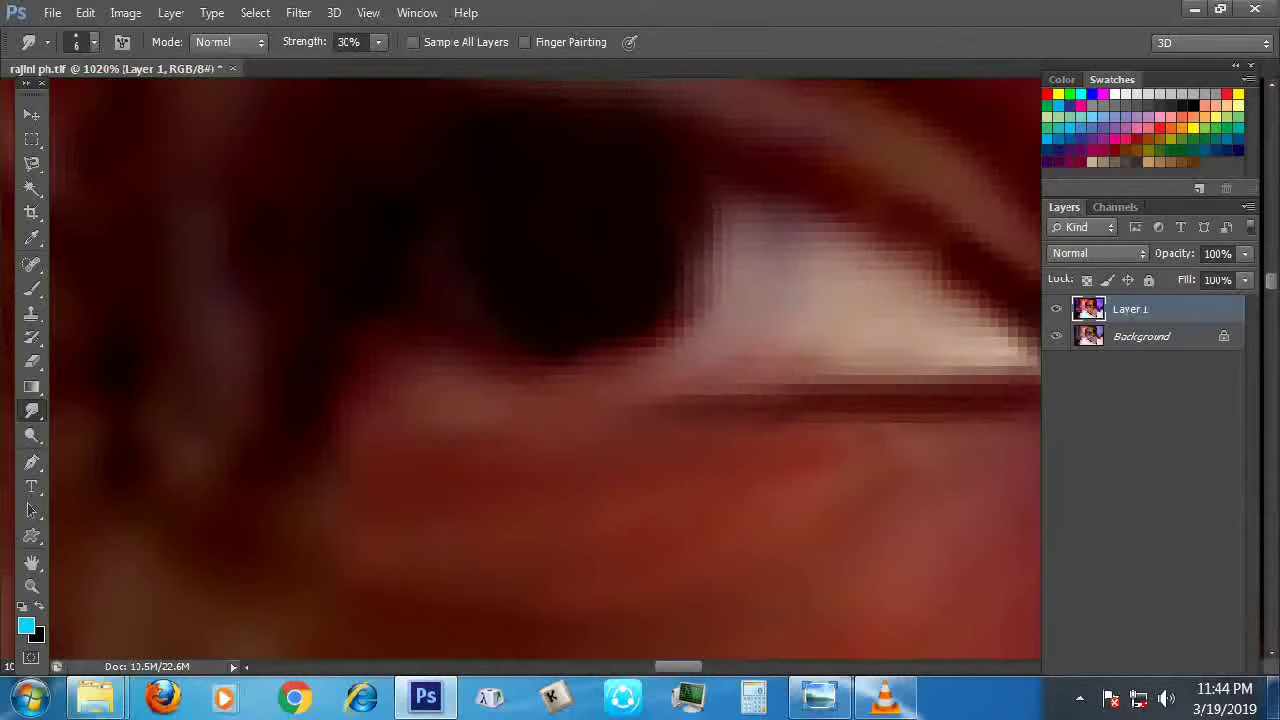
key(bracketleft)
key(bracketleft)
drag(536, 287, 578, 292)
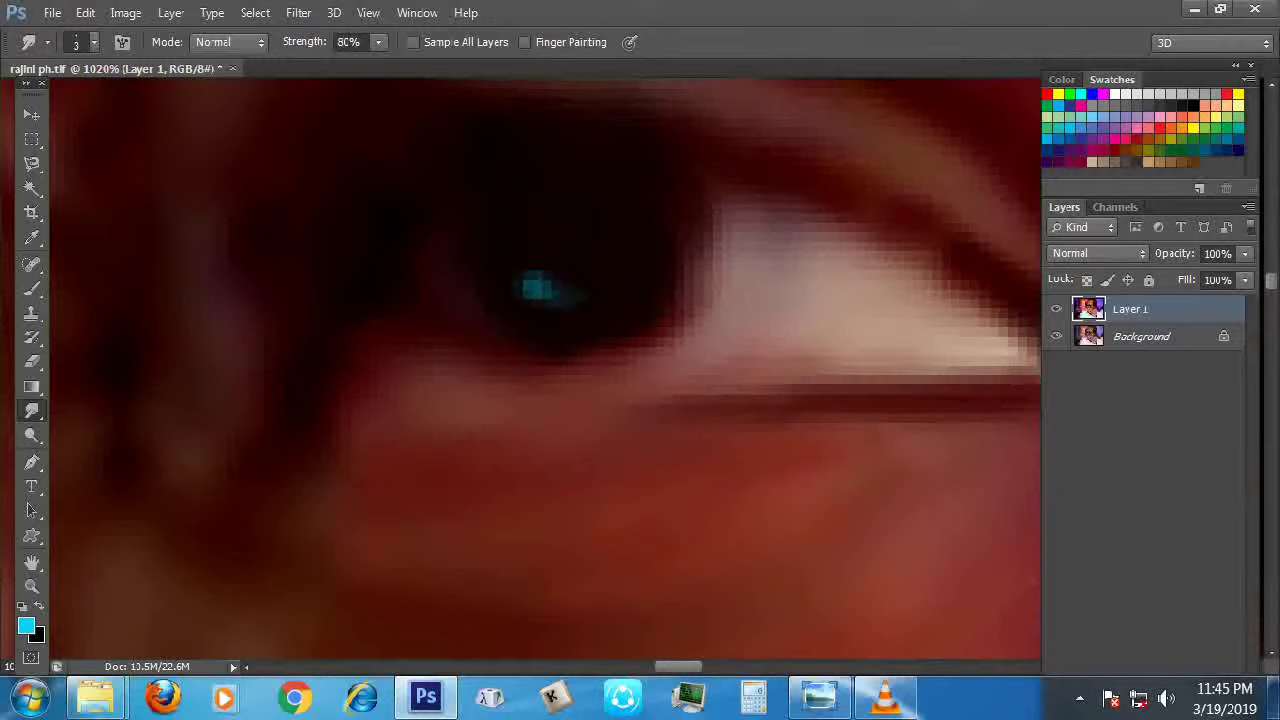
mouse_move(498, 258)
mouse_down()
mouse_move(540, 284)
mouse_move(615, 292)
mouse_move(616, 269)
mouse_up()
Set the foreground colour to white and add a small catchlight dot above the cyan reflection
key(d)
key(x)
click(565, 244)
click(565, 244)
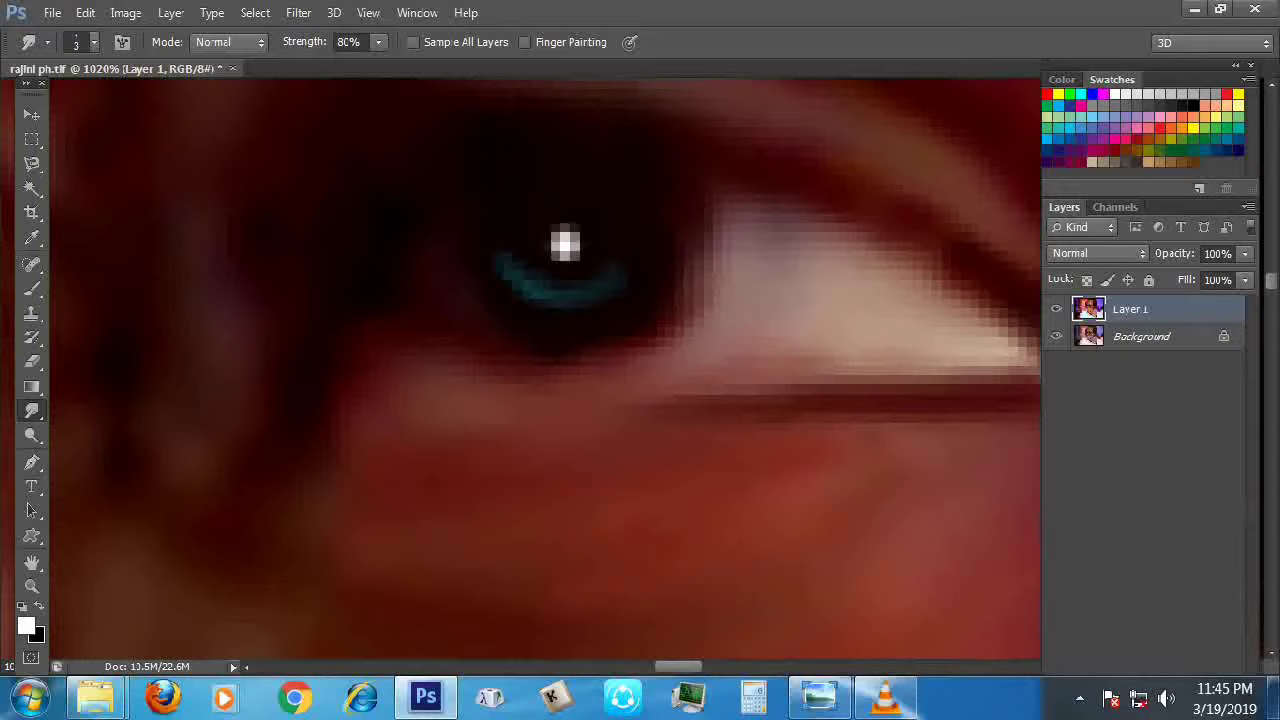
scroll(565, 244, down, 10)
scroll(445, 245, up, 10)
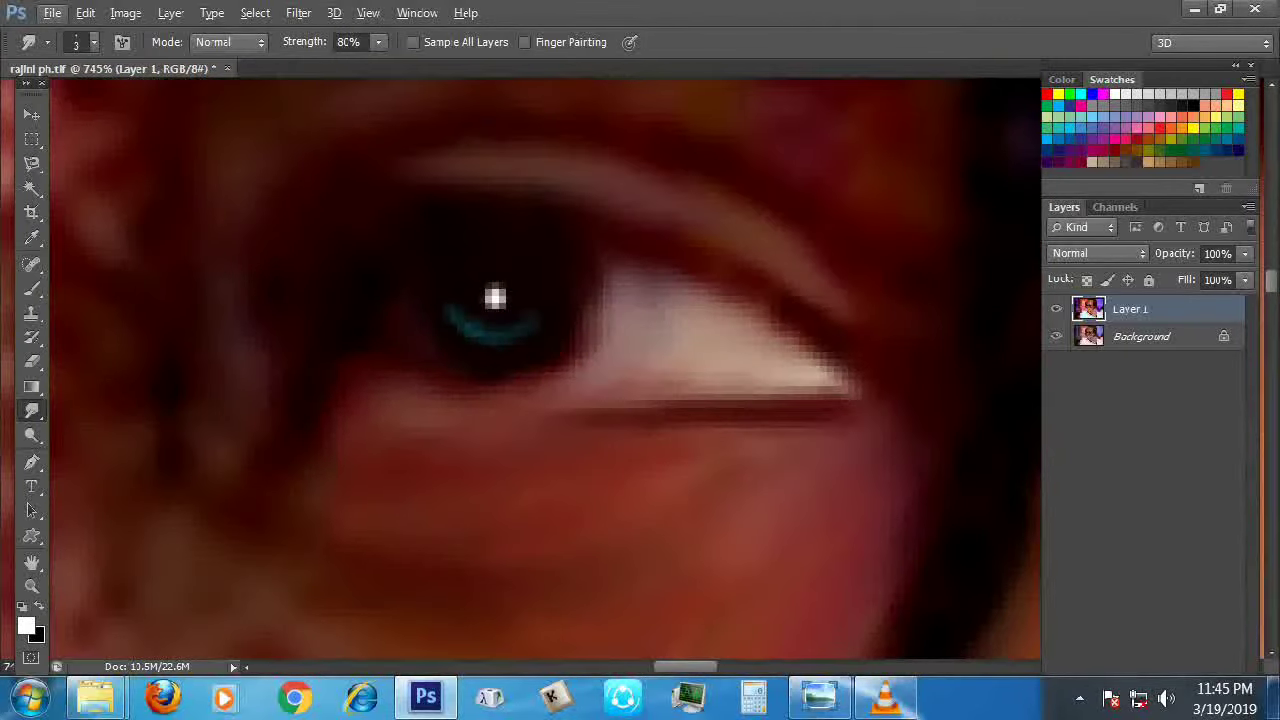
Enlarge the white catchlight upward and soften its edges with the Smudge tool at 30% strength
mouse_move(495, 297)
mouse_down()
mouse_move(525, 295)
mouse_move(485, 292)
mouse_move(488, 264)
mouse_move(520, 285)
mouse_move(520, 296)
mouse_move(514, 276)
mouse_move(480, 264)
mouse_up()
scroll(545, 370, down, 5)
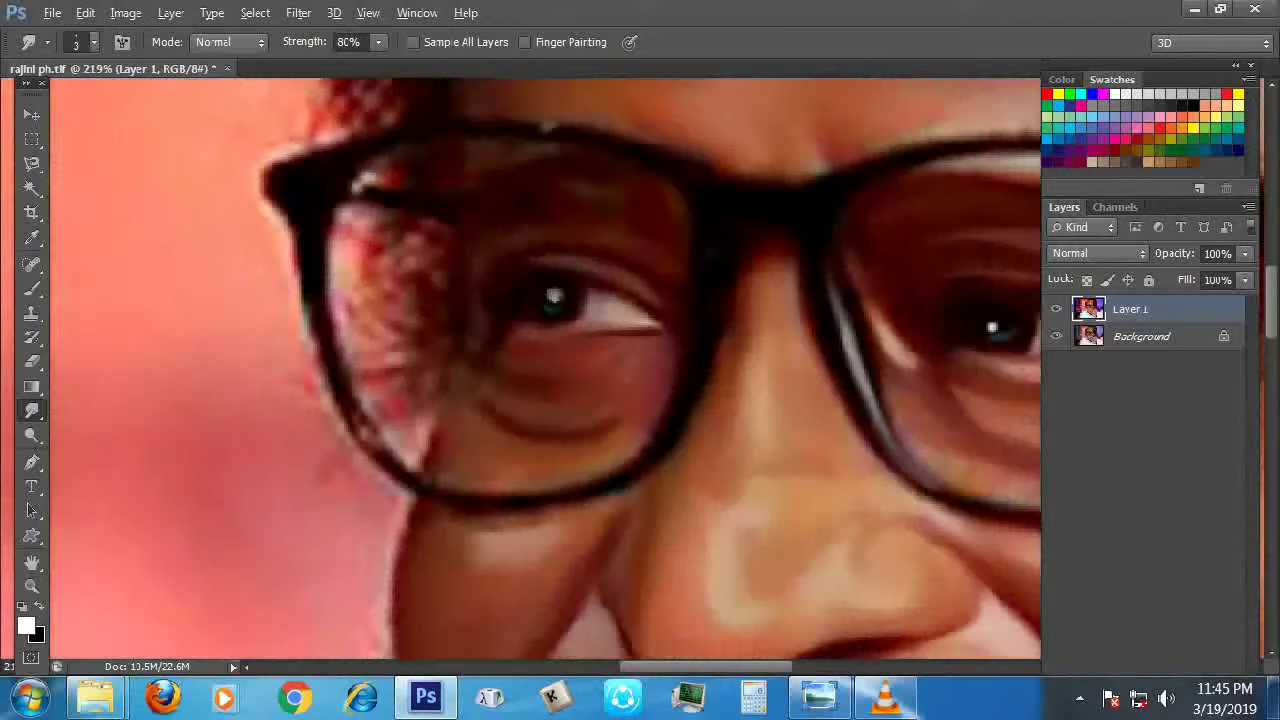
scroll(650, 300, up, 5)
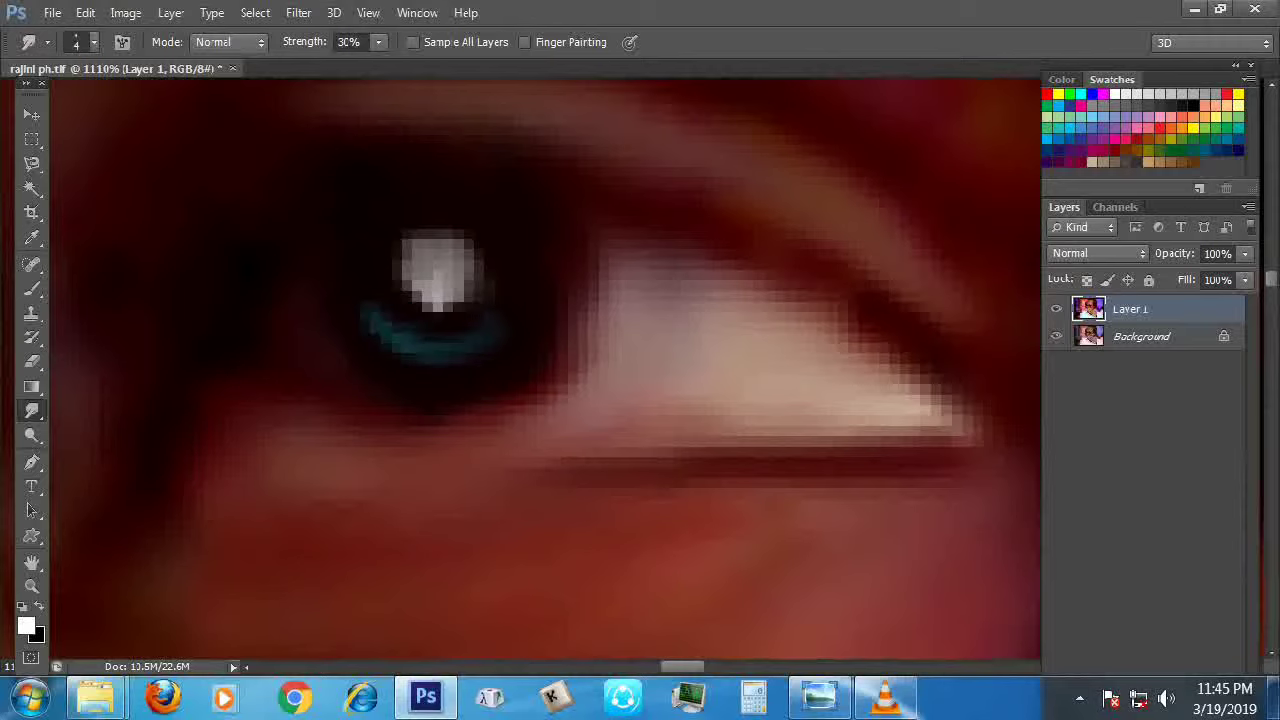
mouse_move(478, 272)
mouse_down()
mouse_move(460, 240)
mouse_move(410, 255)
mouse_move(412, 290)
mouse_move(430, 240)
mouse_move(452, 280)
mouse_move(420, 262)
mouse_move(440, 300)
mouse_move(445, 250)
mouse_move(450, 265)
mouse_up()
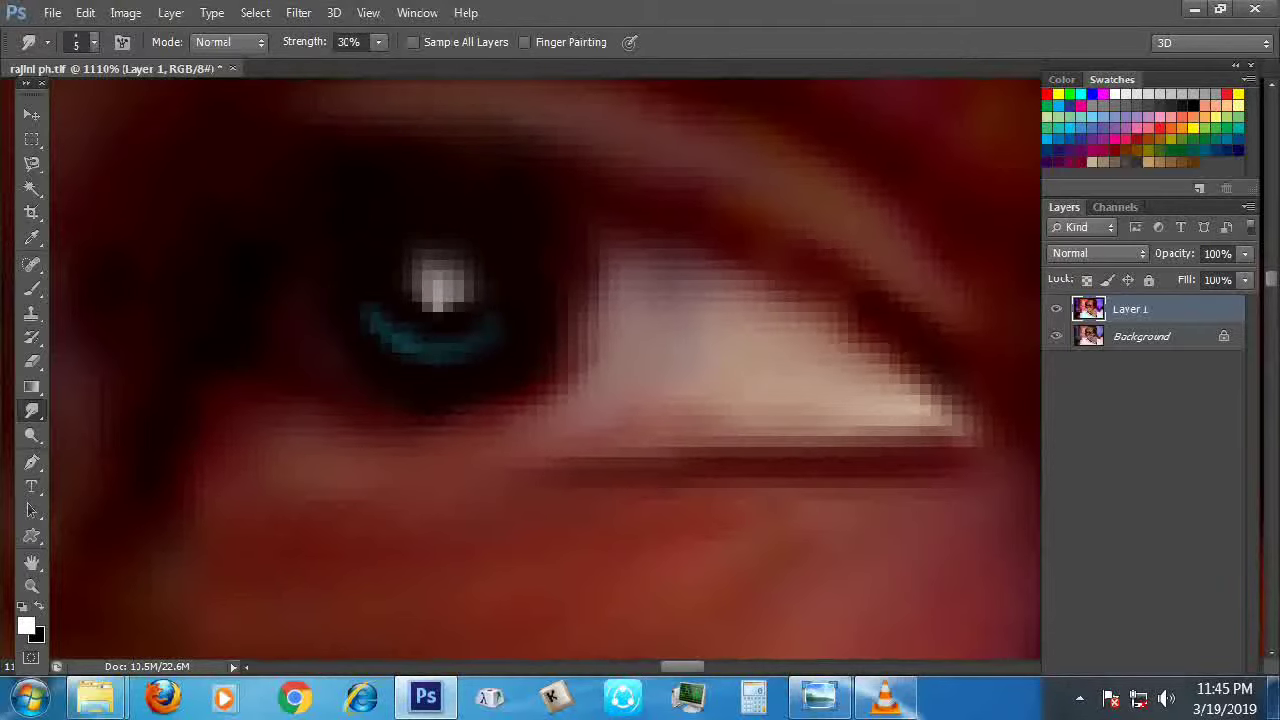
scroll(512, 295, down, 3)
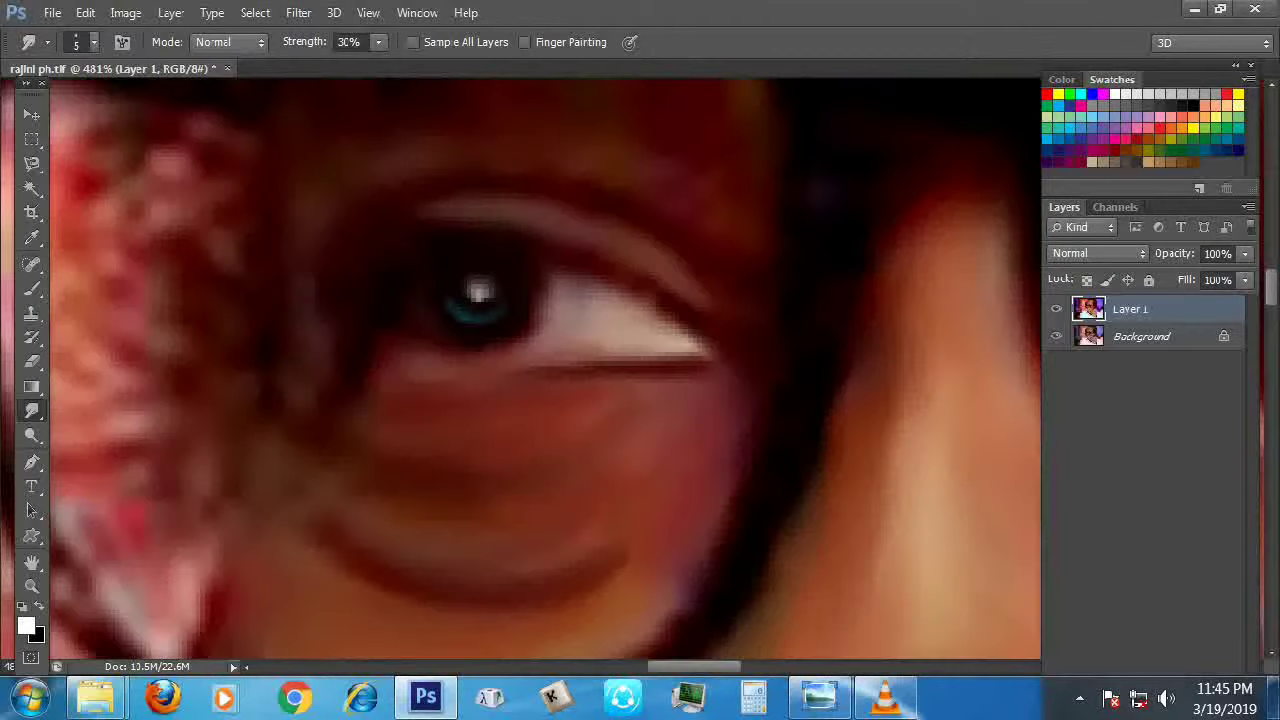
scroll(545, 370, down, 5)
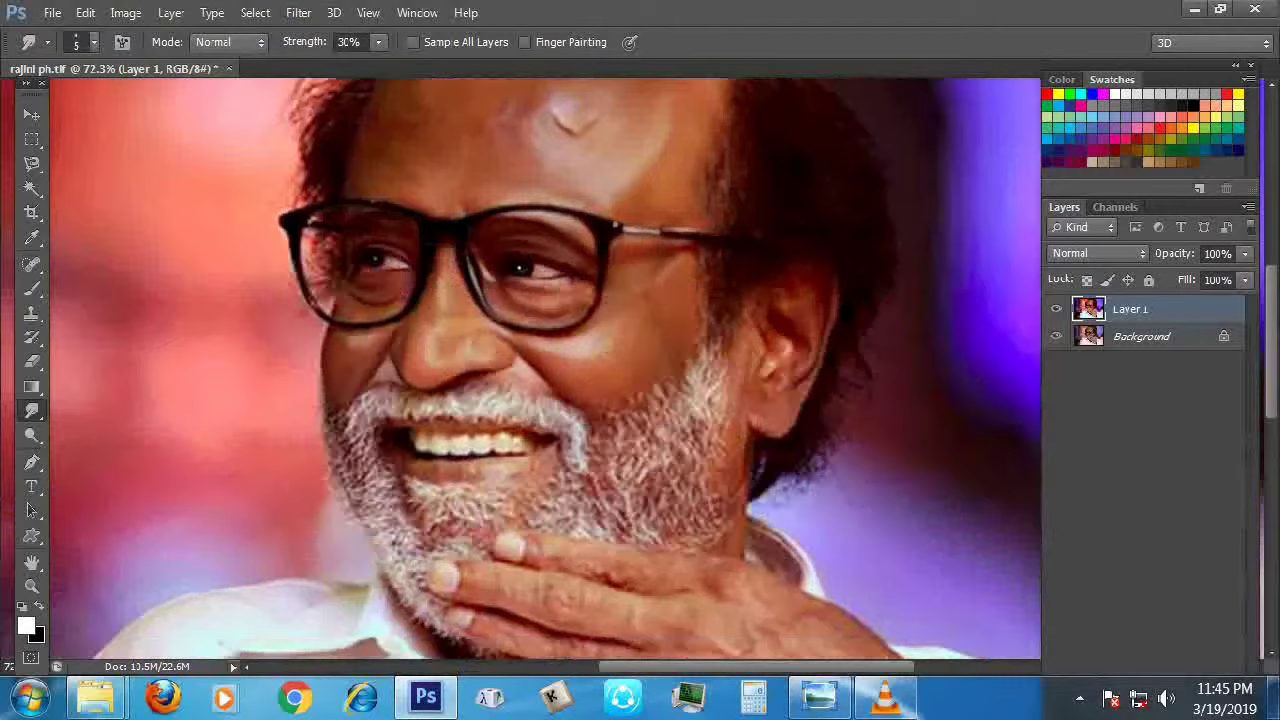
scroll(545, 370, down, 1)
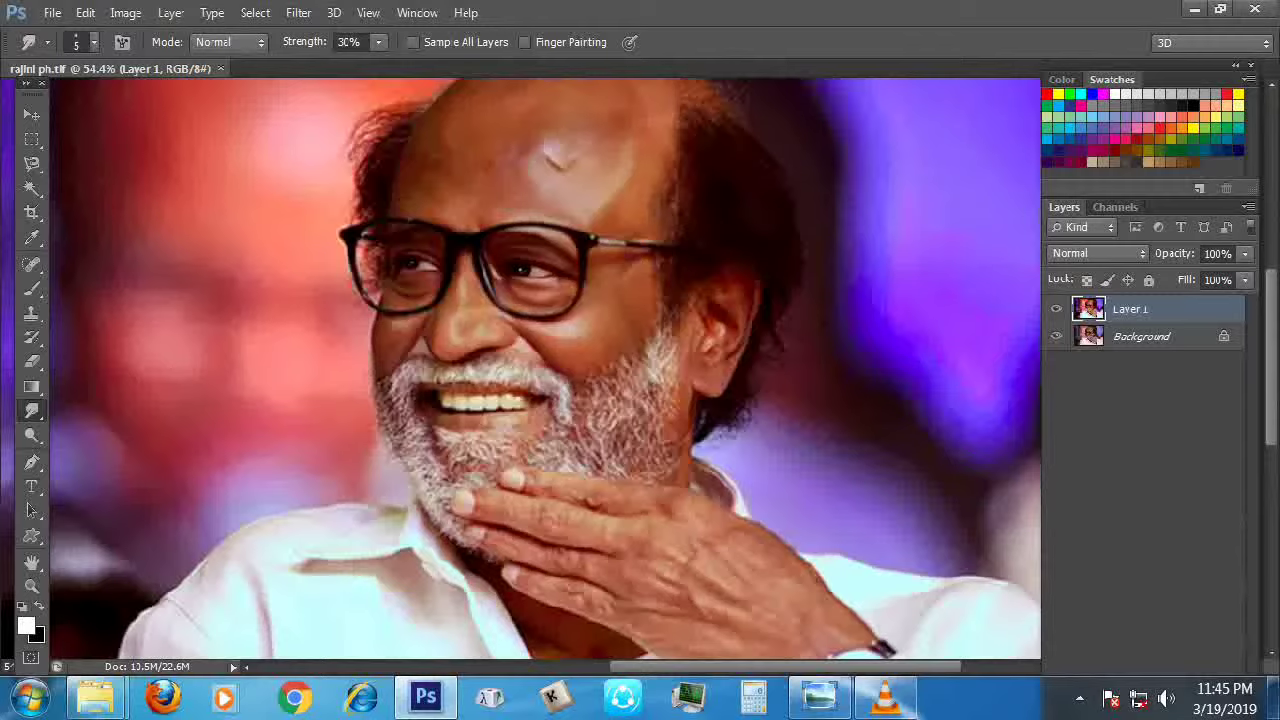
Clean the specks from the black frame beside the nose bridge and smooth the upper-lid skin, using a 20 px brush at 30% strength
scroll(545, 370, up, 1)
scroll(435, 335, up, 5)
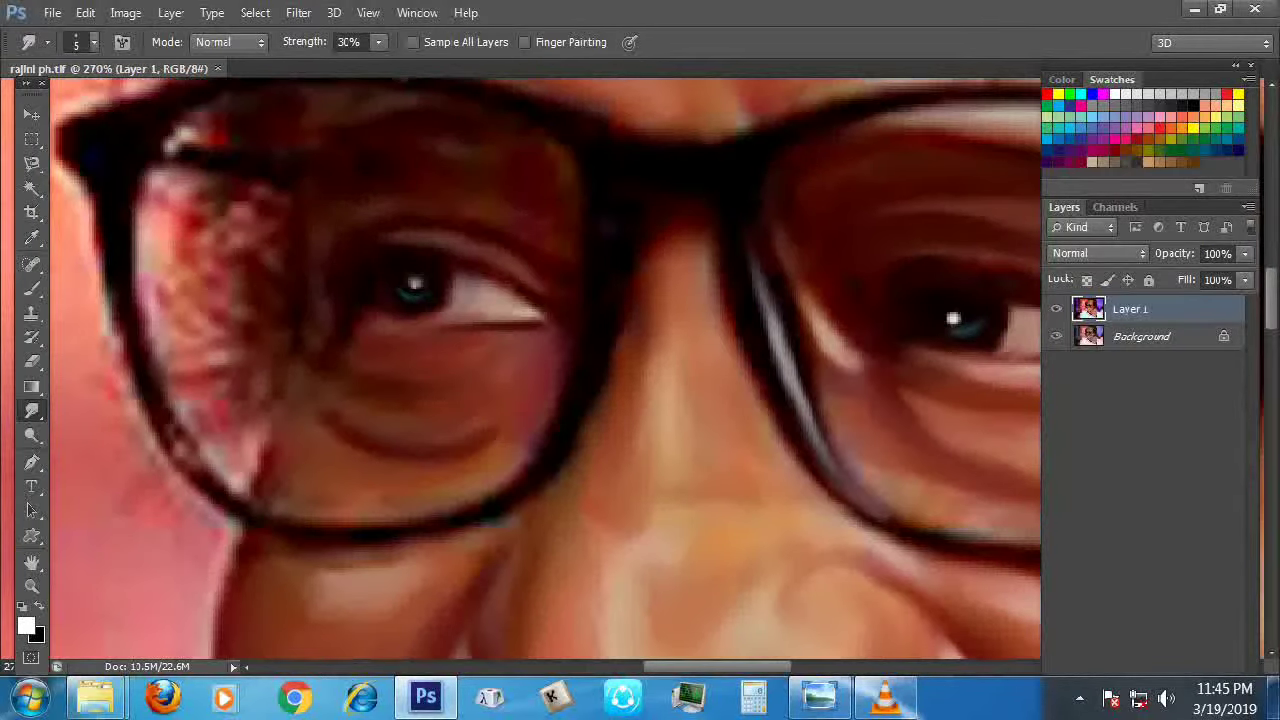
key(bracketright)
key(bracketright)
key(bracketright)
click(607, 226)
key(3)
key(bracketright)
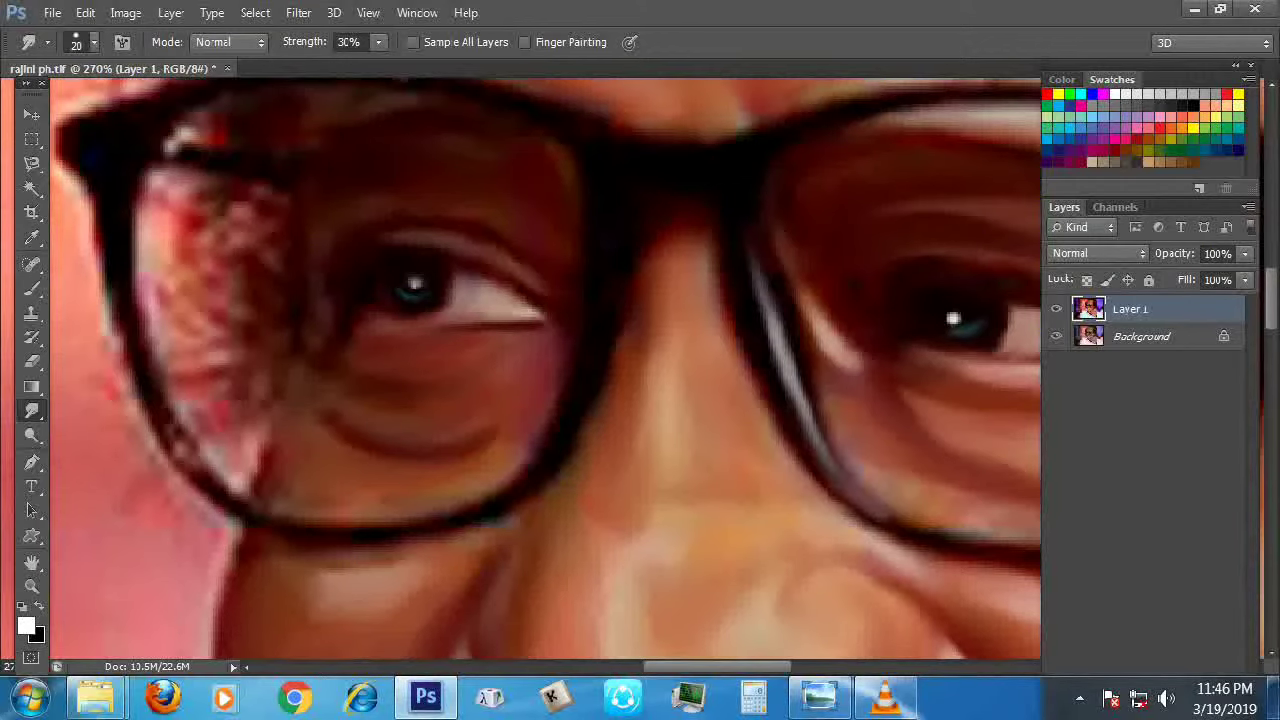
Blend the dark skin between the eye's outer corner and the hair seen through the lens with a 15 px brush
scroll(545, 370, up, 2)
scroll(545, 370, left, 2)
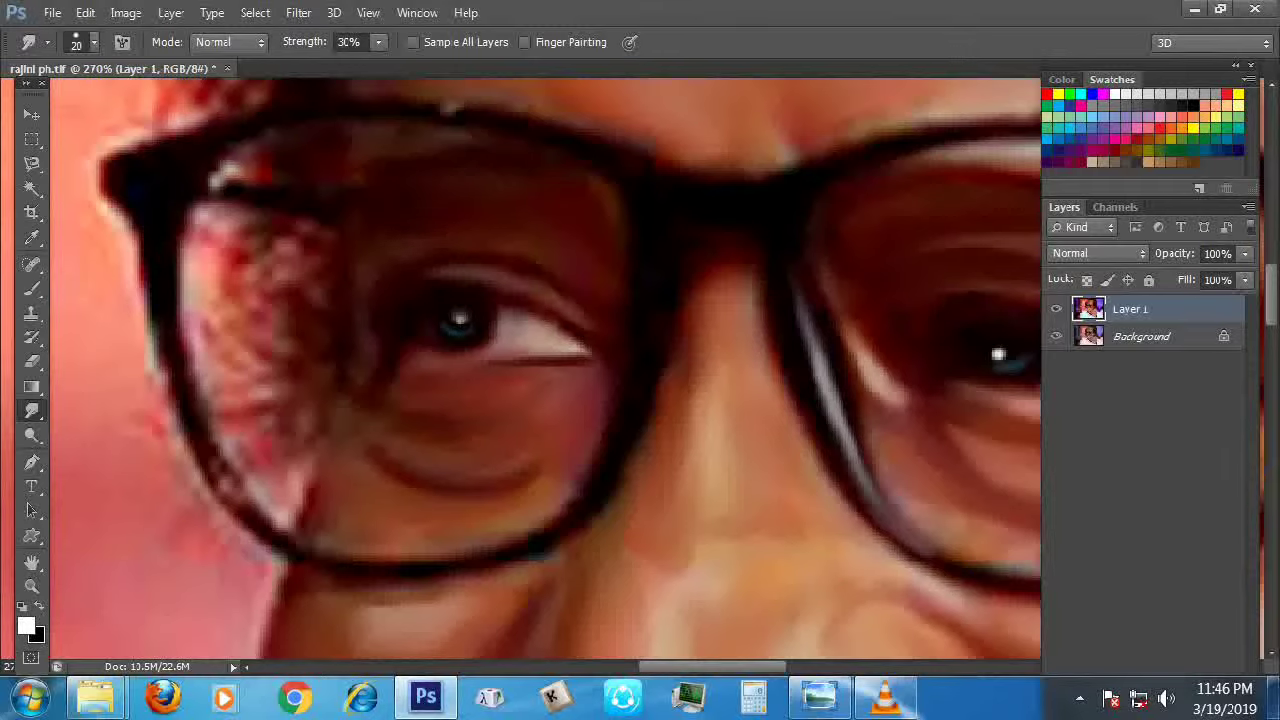
key(bracketleft)
key(bracketright)
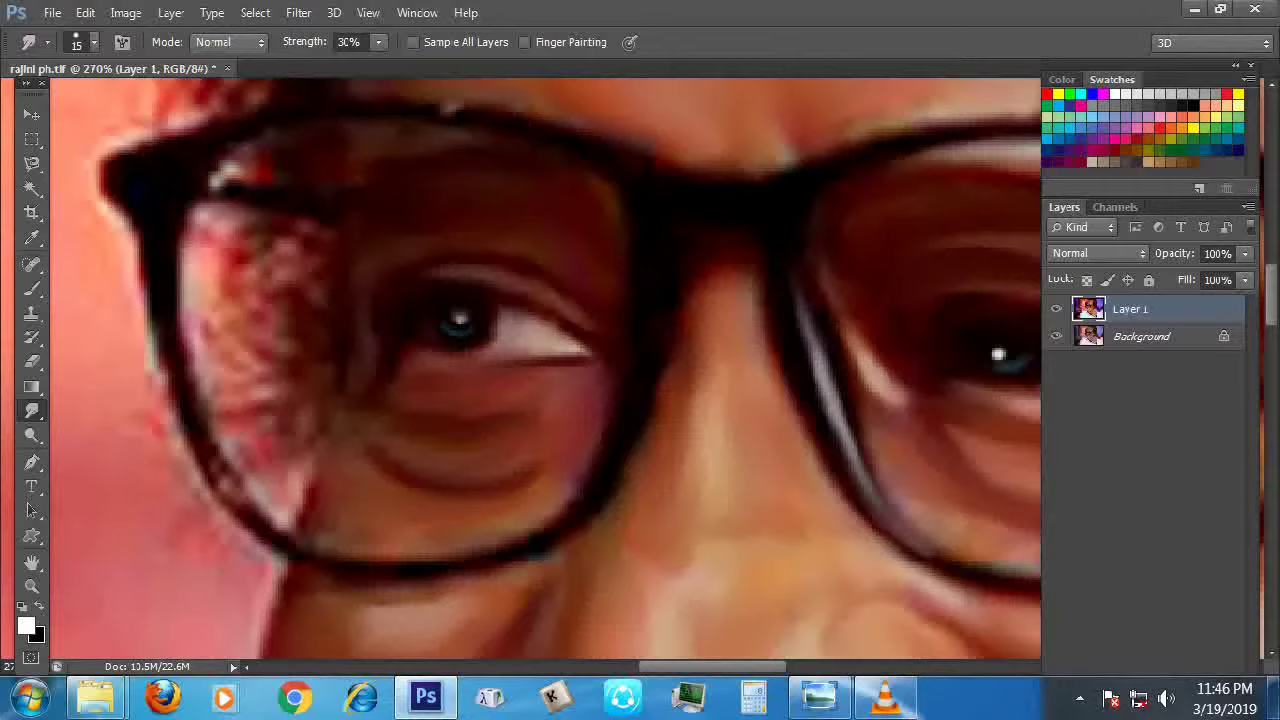
scroll(545, 370, down, 5)
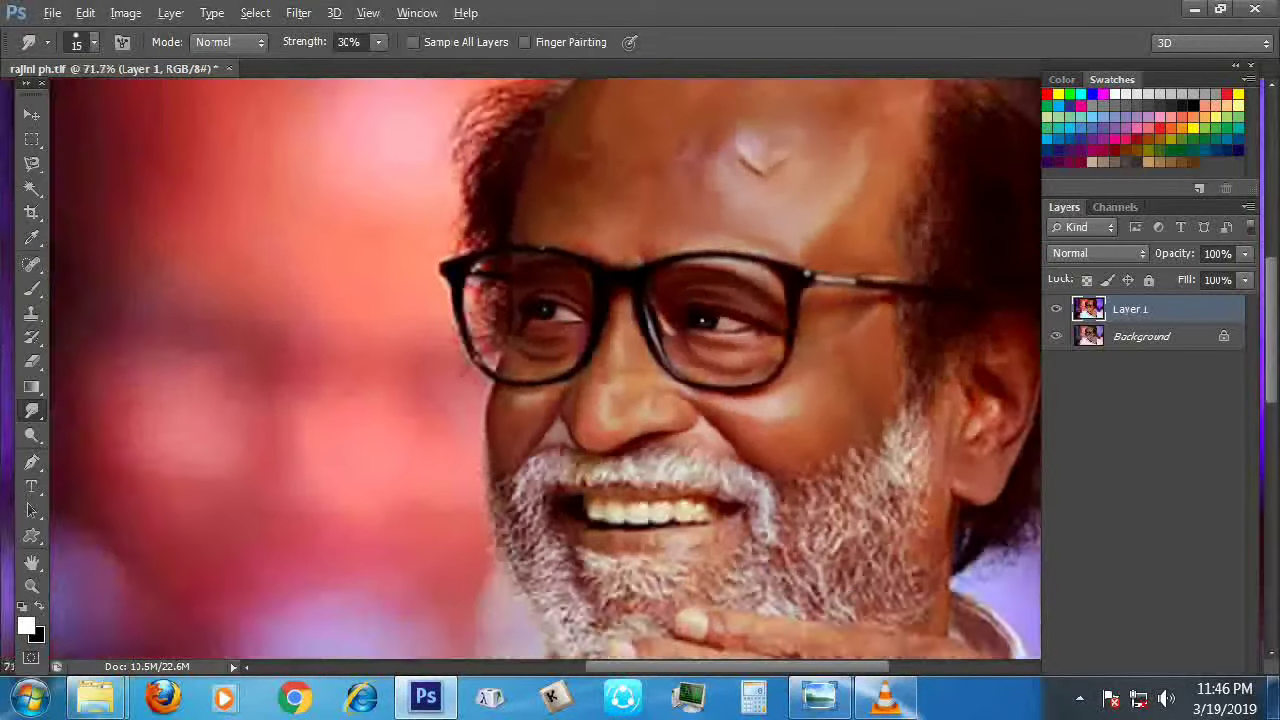
scroll(545, 370, down, 2)
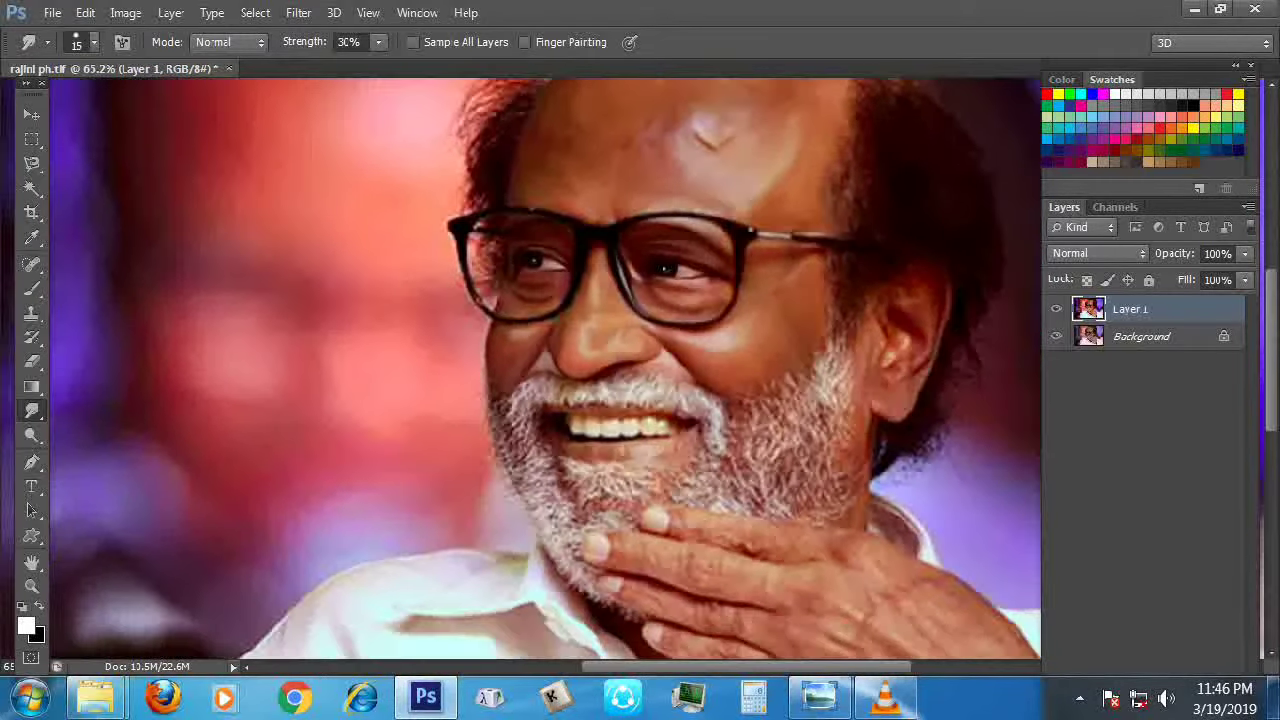
Set black as foreground and 80% strength, and darken the other lens's upper rim near the hinge with an 8 px brush
scroll(725, 248, up, 4)
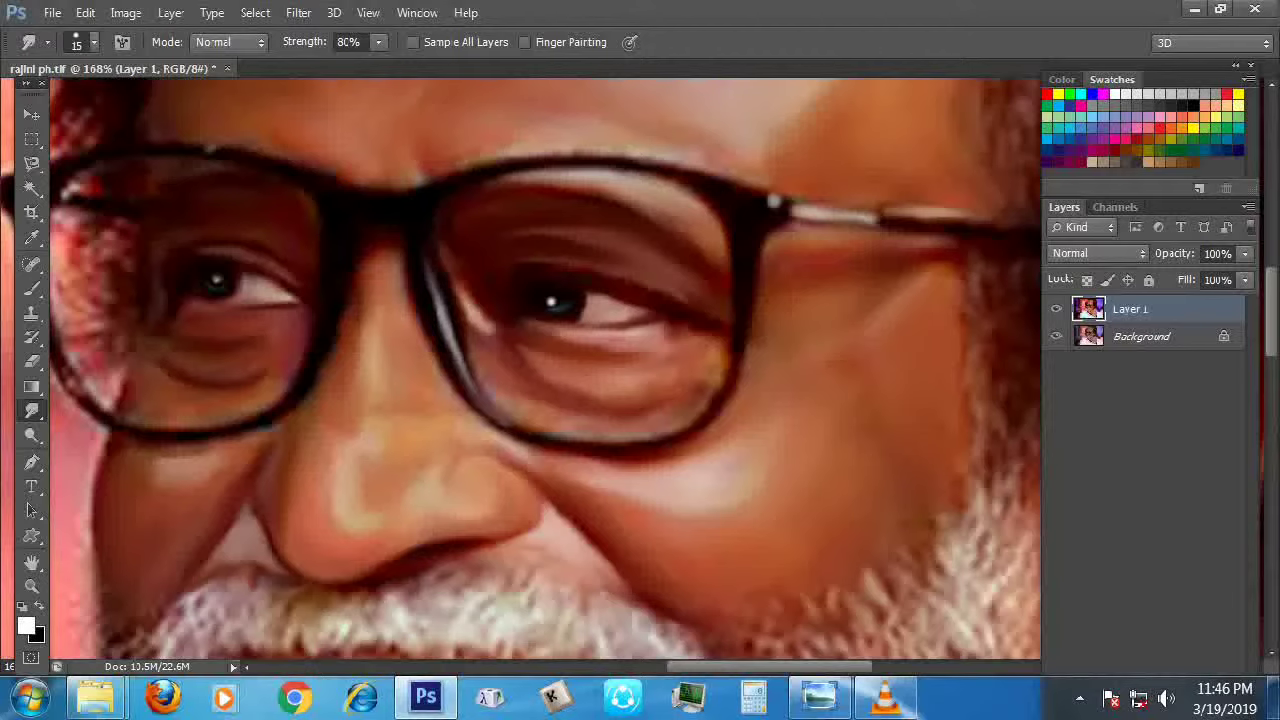
key(x)
scroll(742, 212, up, 4)
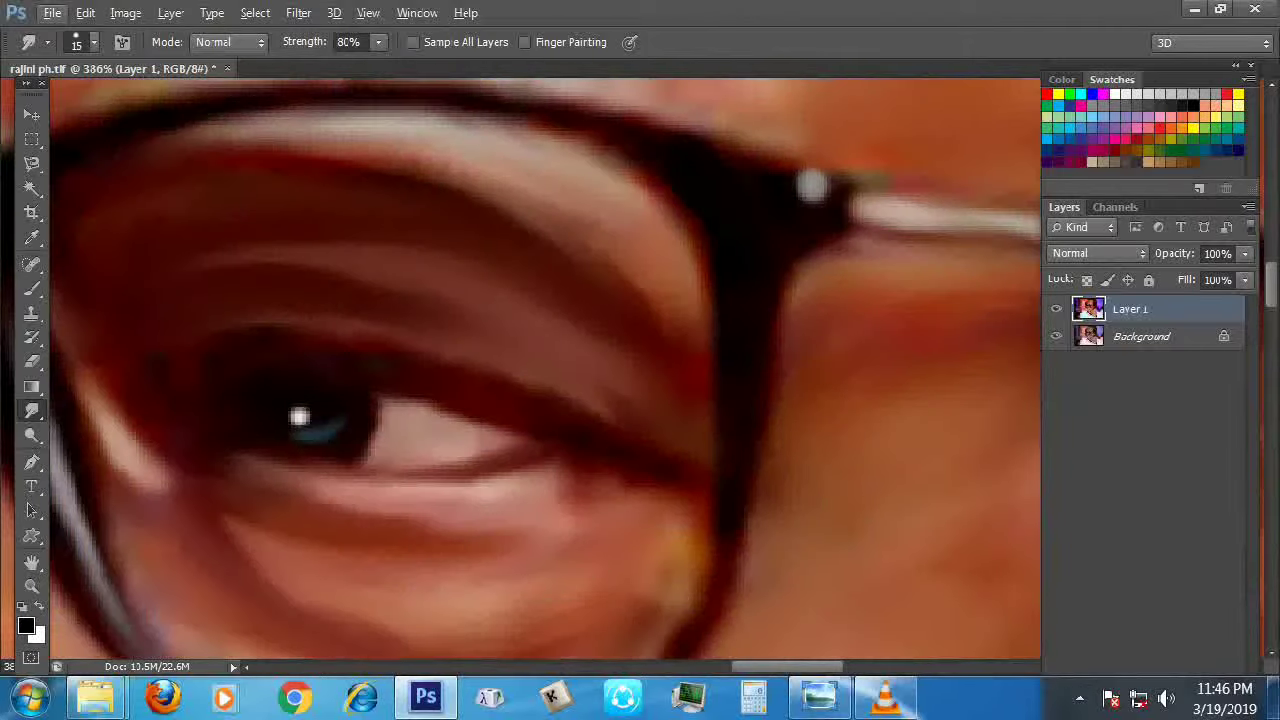
key(bracketleft)
key(bracketleft)
key(bracketleft)
drag(607, 139, 480, 119)
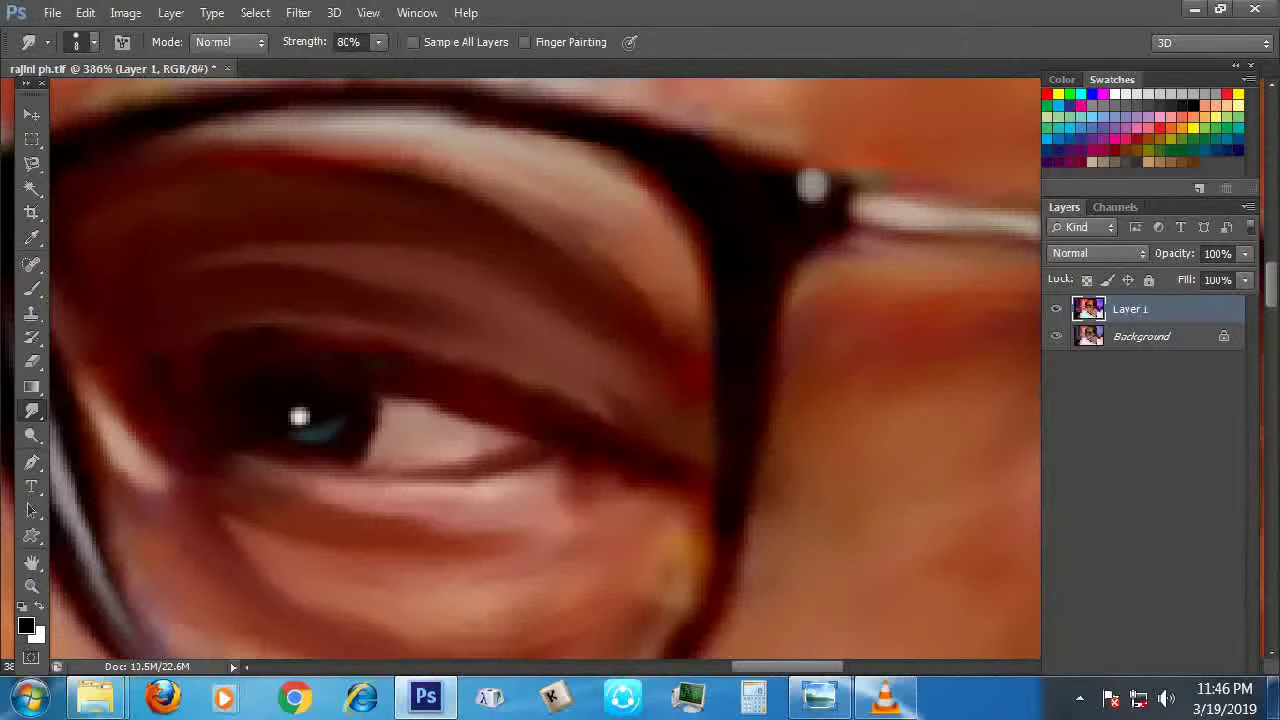
Darken the outer side rim of that lens and the stretch of upper rim near the nose bridge
drag(724, 436, 714, 540)
drag(400, 330, 642, 404)
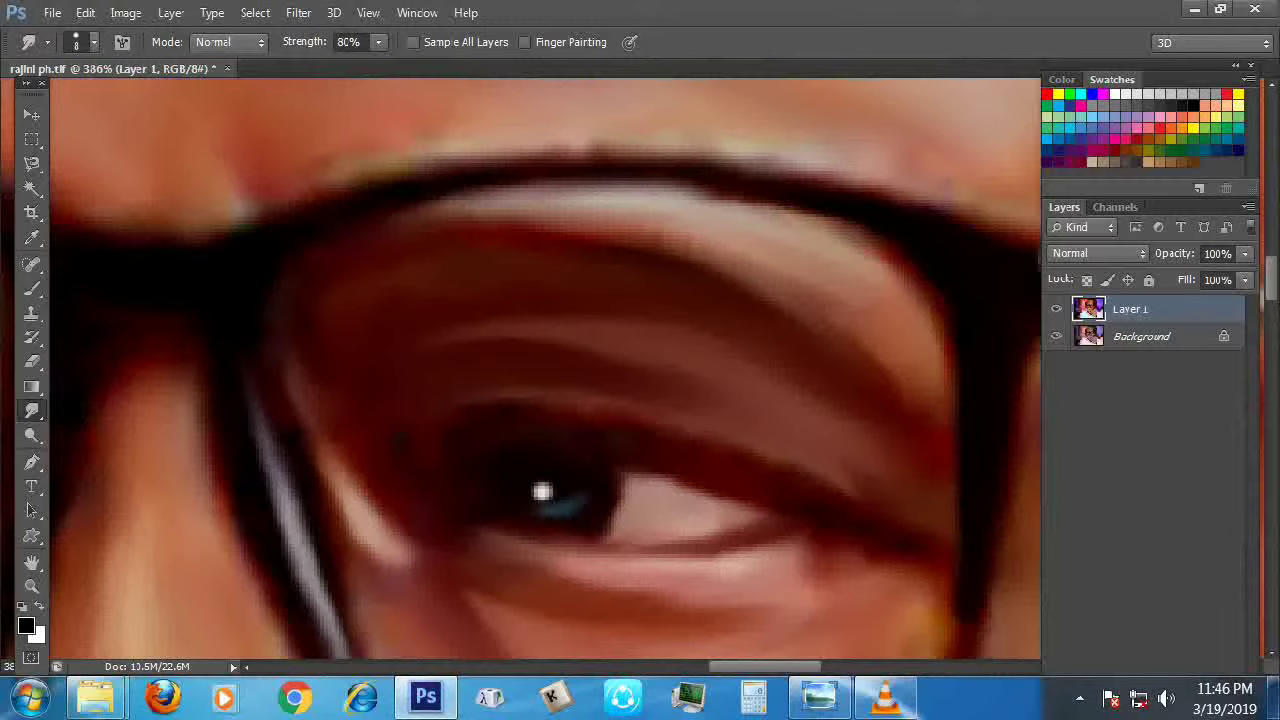
mouse_move(420, 195)
mouse_down()
mouse_move(720, 186)
mouse_move(835, 208)
mouse_move(625, 183)
mouse_up()
scroll(650, 210, down, 3)
scroll(545, 370, down, 2)
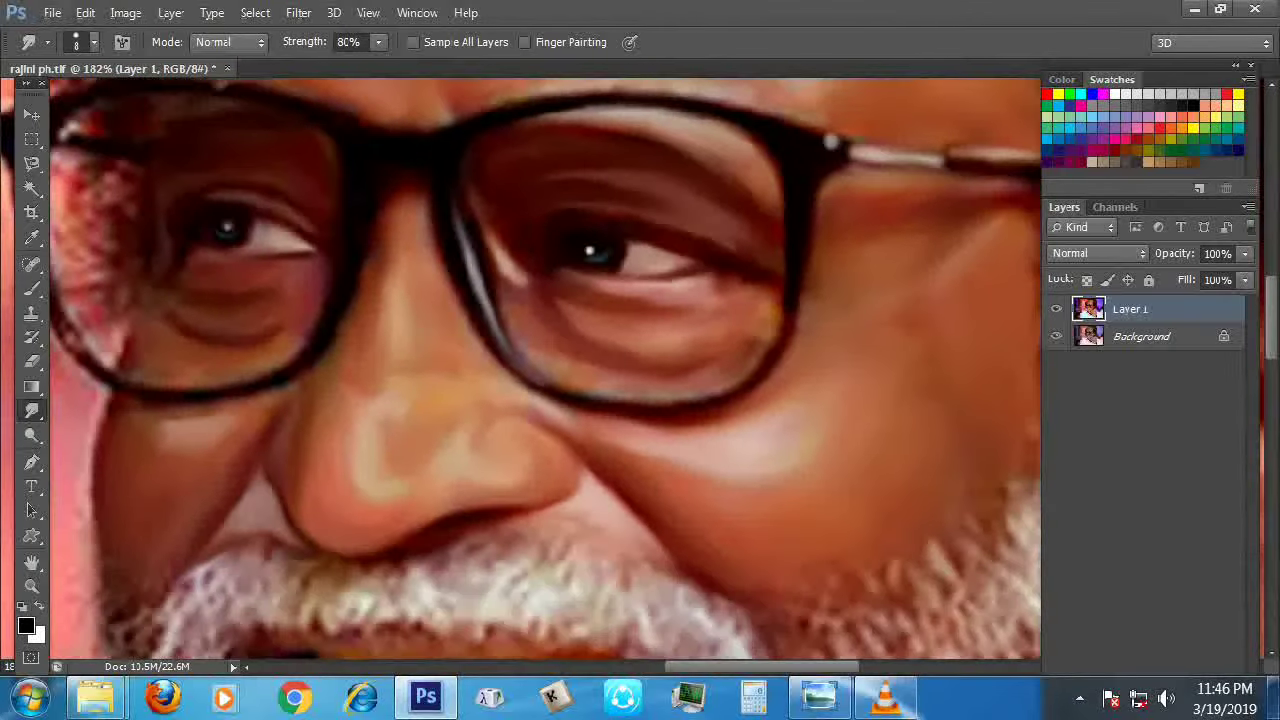
Undo the stray black dab on the inner rim and redraw the lower rim beside the nose as a smooth black line
scroll(545, 370, up, 3)
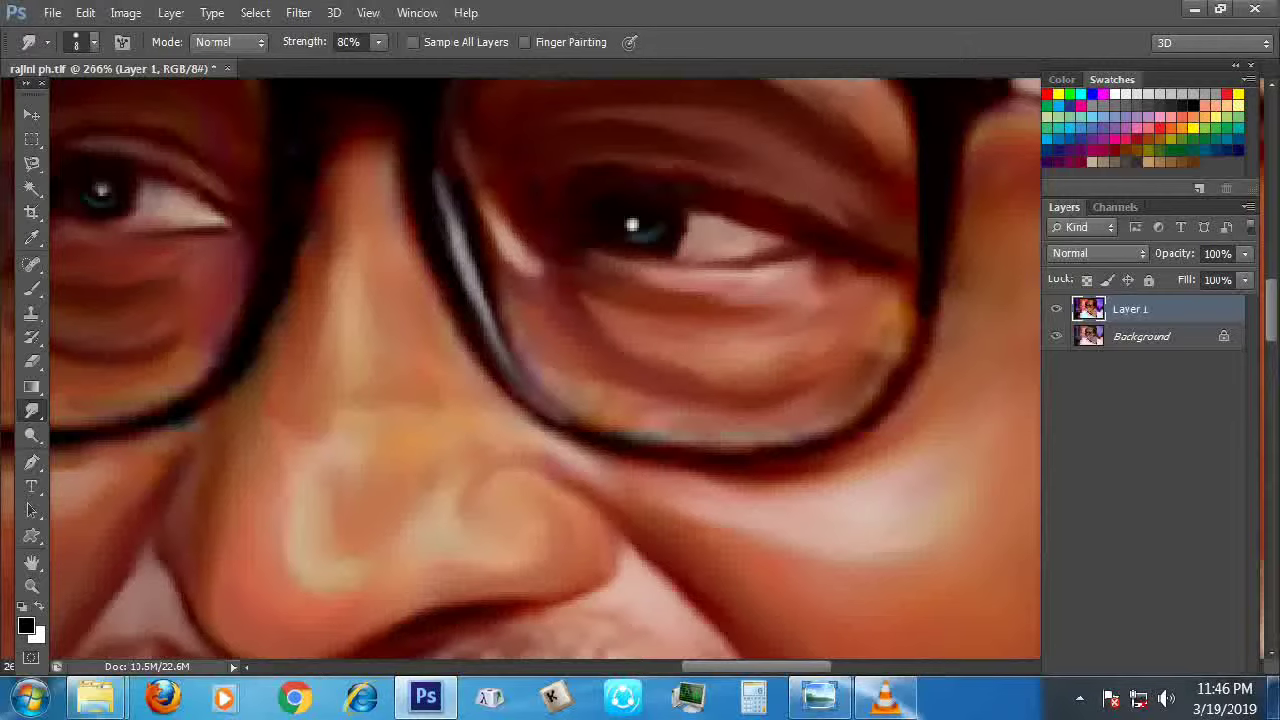
mouse_move(570, 426)
mouse_down()
mouse_move(505, 375)
mouse_move(522, 374)
mouse_move(516, 331)
mouse_move(437, 282)
mouse_up()
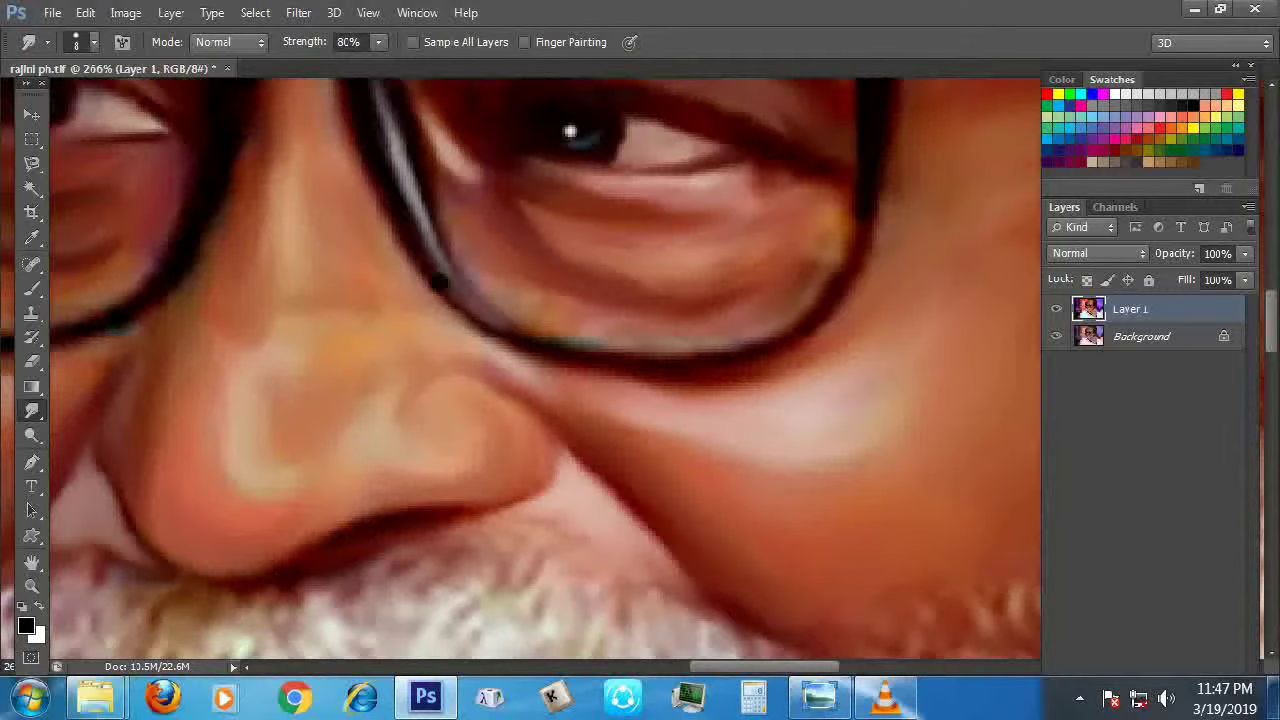
key(ctrl+z)
mouse_move(444, 284)
mouse_down()
mouse_move(502, 336)
mouse_move(552, 352)
mouse_up()
key(h)
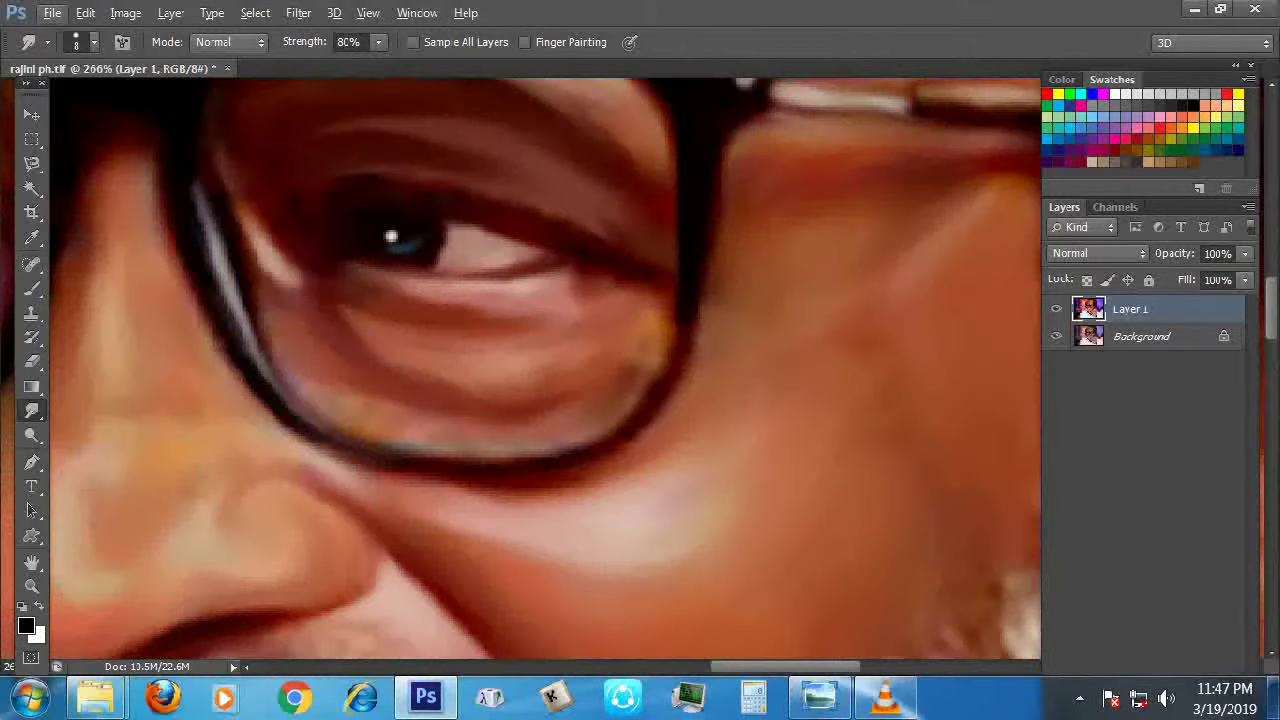
Darken the lens's outer lower corner and even out the black line along its bottom rim
drag(680, 320, 606, 430)
mouse_move(522, 458)
mouse_down()
mouse_move(626, 416)
mouse_move(560, 458)
mouse_up()
mouse_move(392, 430)
mouse_down()
mouse_move(356, 442)
mouse_move(458, 467)
mouse_move(372, 474)
mouse_up()
key(ctrl+minus)
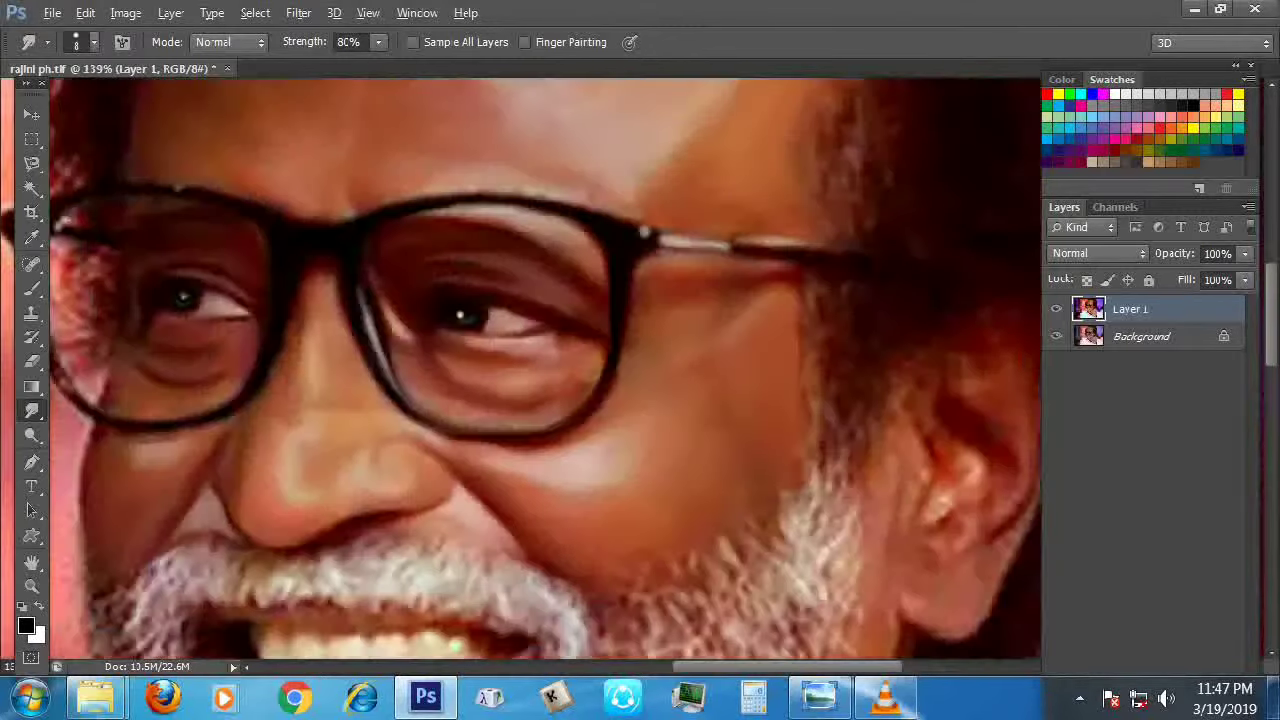
scroll(255, 358, up, 7)
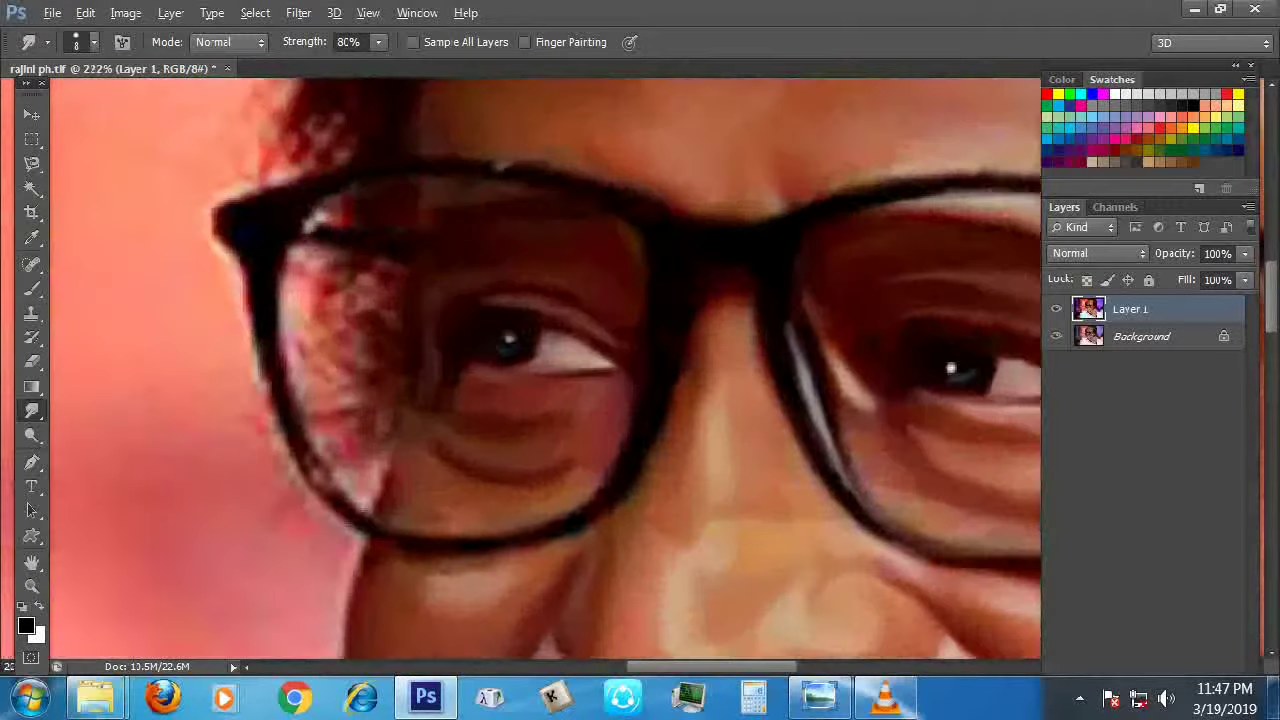
Smooth the lens's bottom rim and outer lower corner into an even black line with a 9 px smudge brush at 80% strength
key(bracketright)
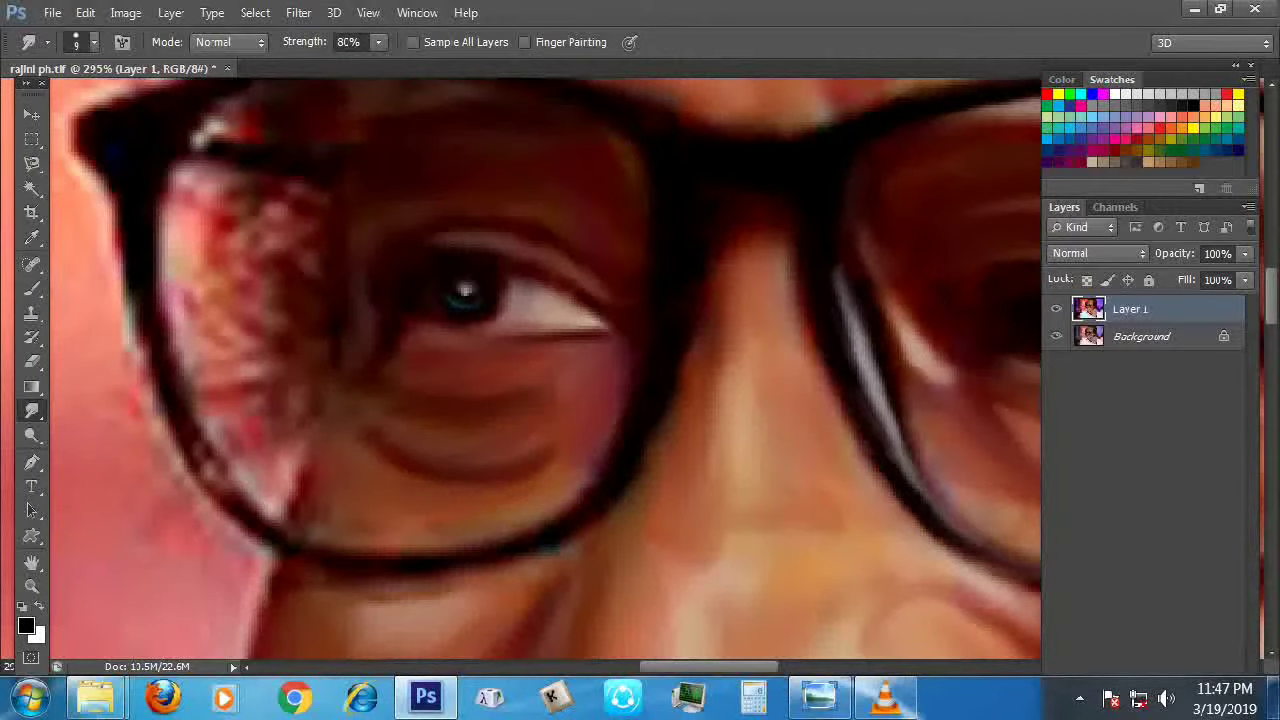
mouse_move(608, 452)
mouse_down()
mouse_move(566, 522)
mouse_move(515, 556)
mouse_move(402, 550)
mouse_up()
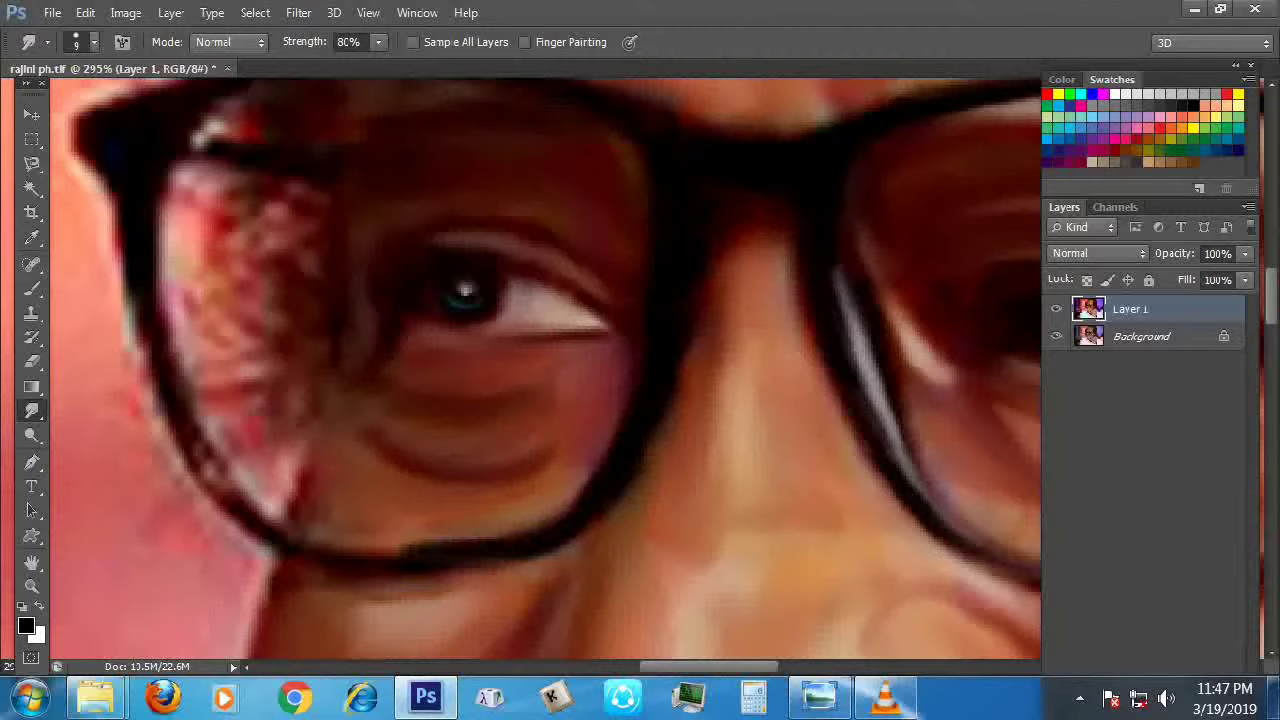
drag(505, 546, 405, 554)
drag(526, 562, 454, 568)
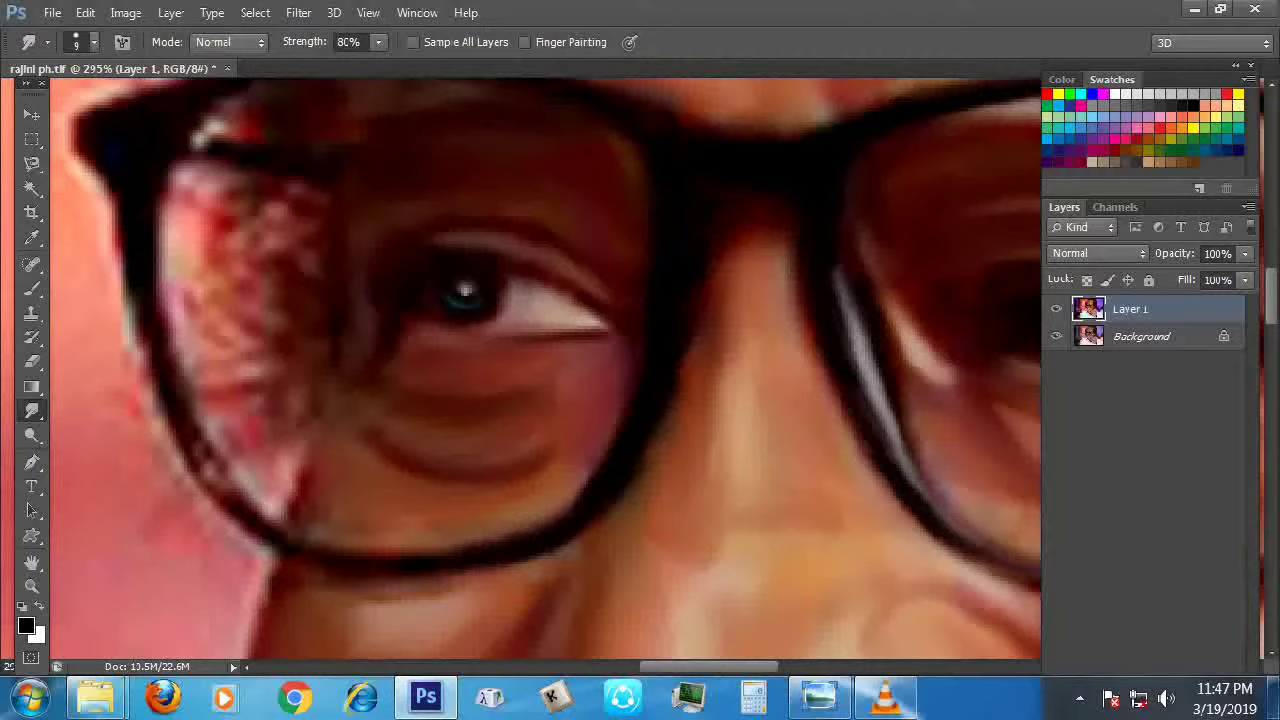
mouse_move(355, 552)
mouse_down()
mouse_move(240, 522)
mouse_move(195, 472)
mouse_up()
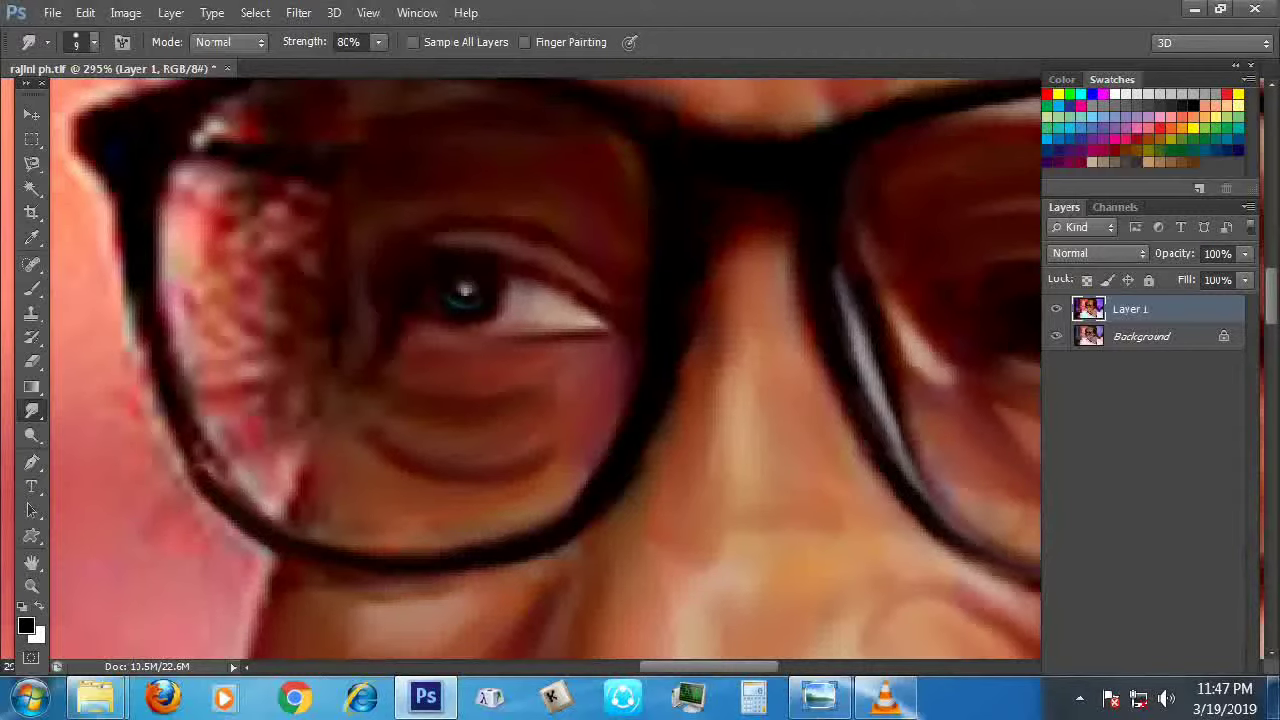
Darken and smooth the same lens's outer hinge corner and its whole upper rim, covering the light specks
drag(400, 400, 476, 426)
mouse_move(200, 282)
mouse_down()
mouse_move(236, 432)
mouse_move(318, 546)
mouse_move(338, 548)
mouse_move(262, 484)
mouse_move(222, 392)
mouse_move(202, 290)
mouse_move(250, 465)
mouse_up()
scroll(250, 465, up, 1)
scroll(545, 370, up, 2)
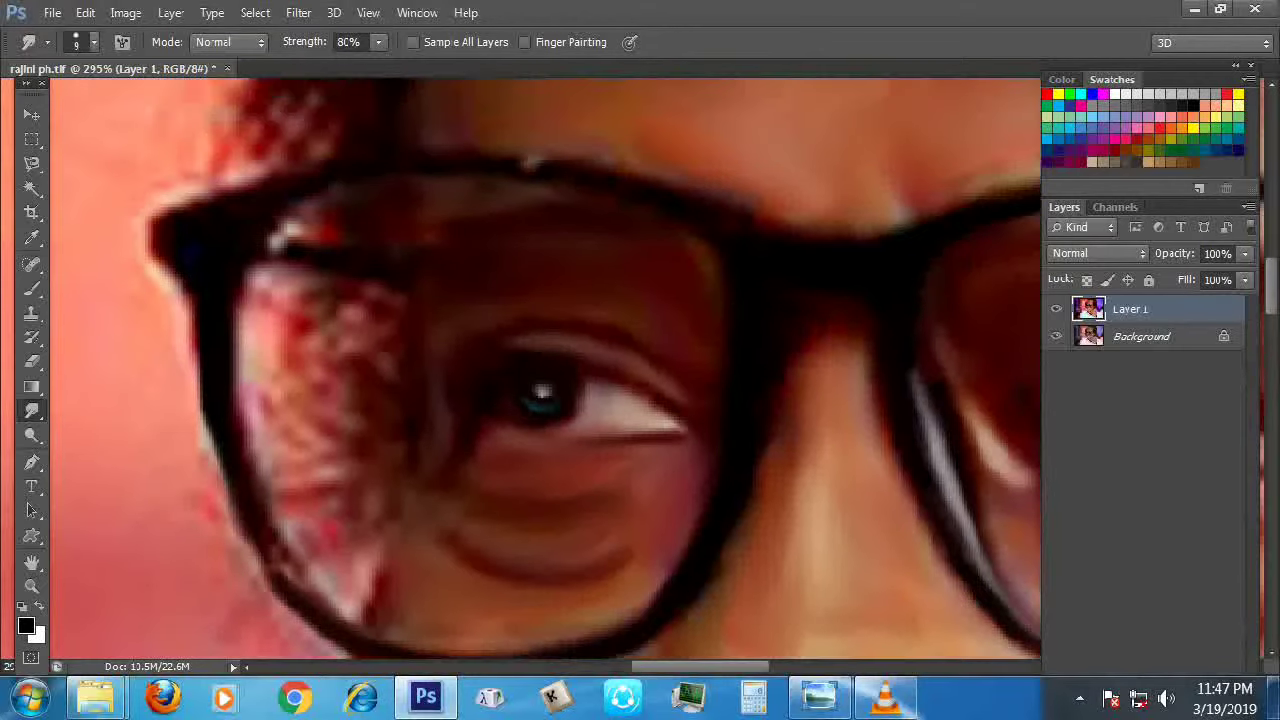
drag(162, 264, 158, 215)
drag(256, 190, 318, 168)
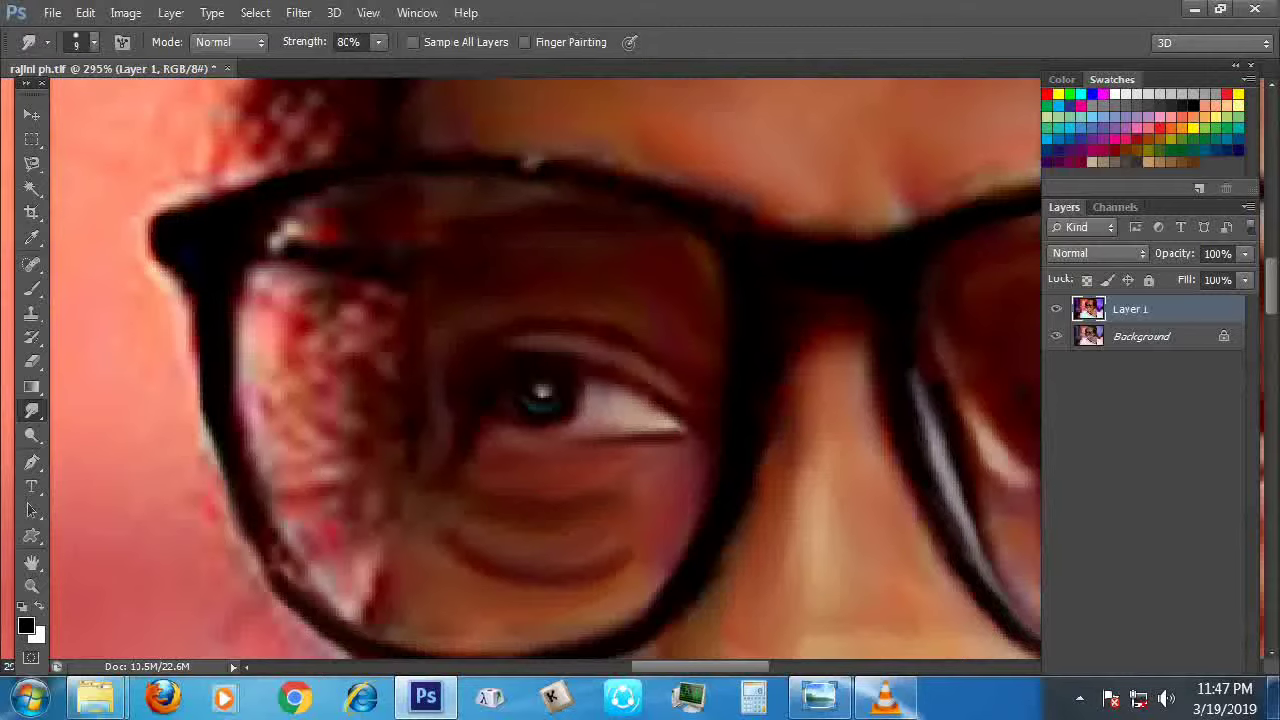
mouse_move(405, 176)
mouse_down()
mouse_move(470, 158)
mouse_move(655, 176)
mouse_up()
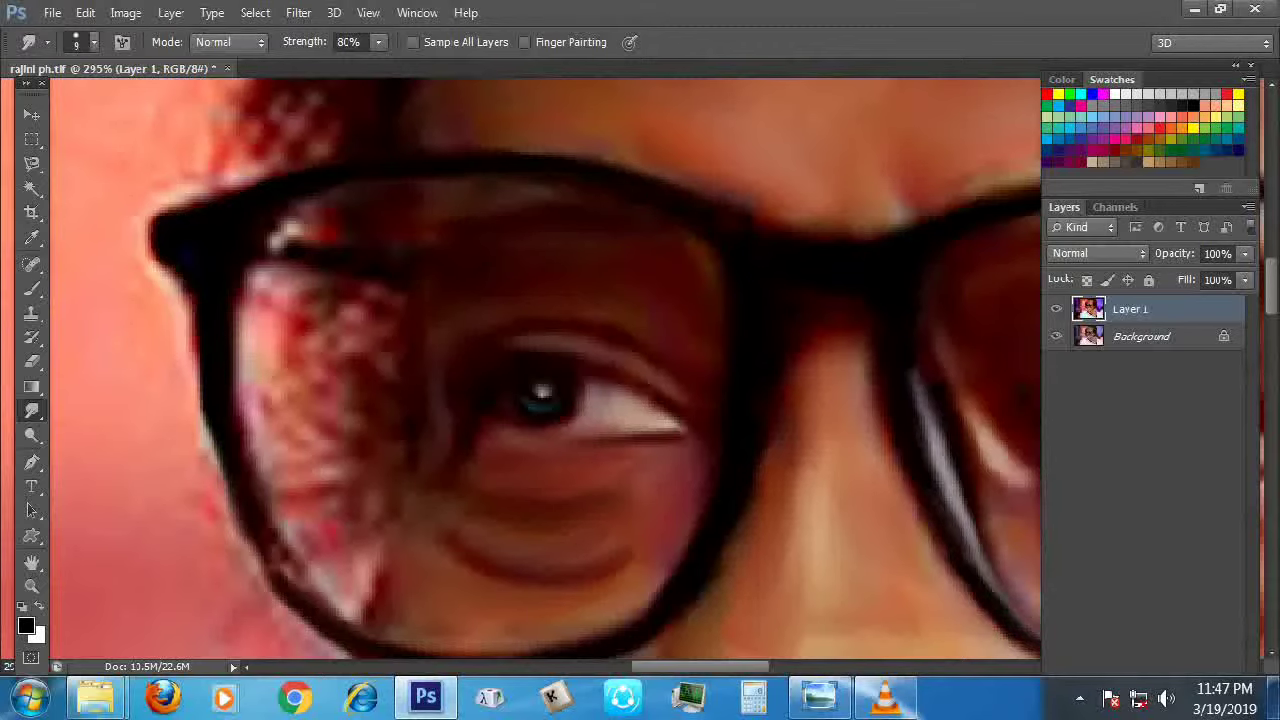
Save the portrait document with the retouched glasses frame
scroll(646, 178, down, 5)
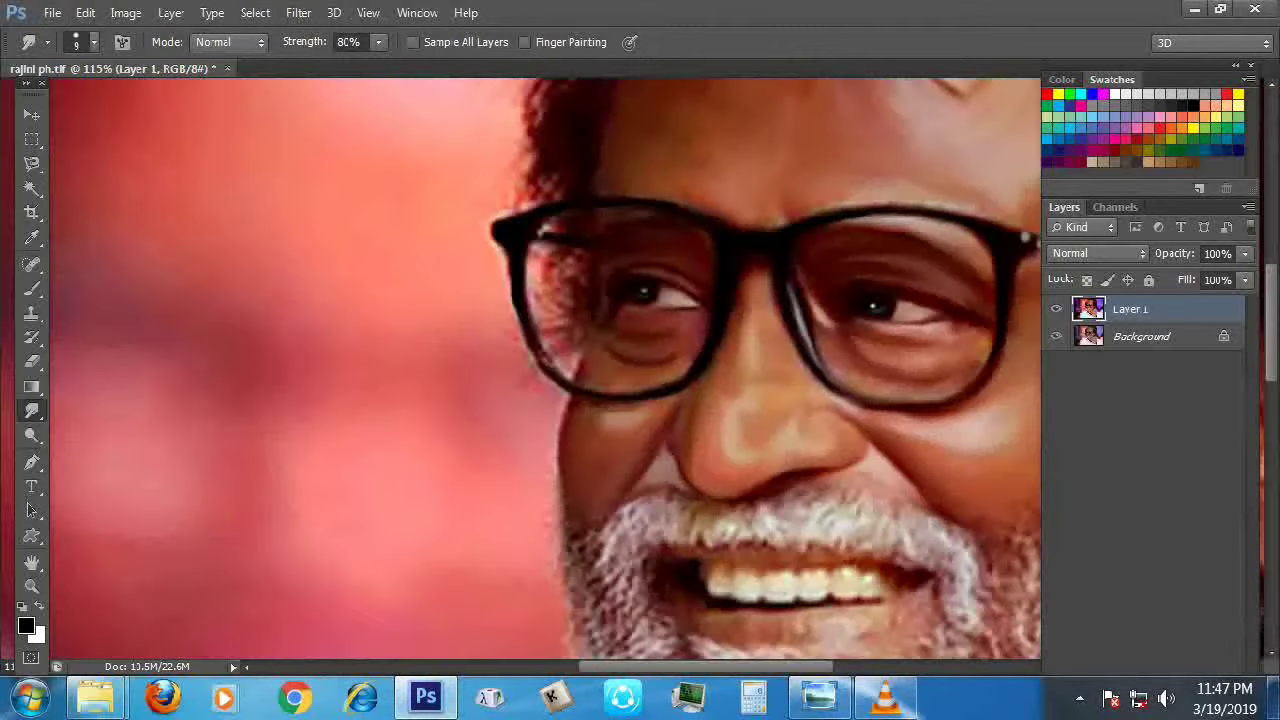
scroll(646, 178, down, 1)
scroll(528, 382, up, 5)
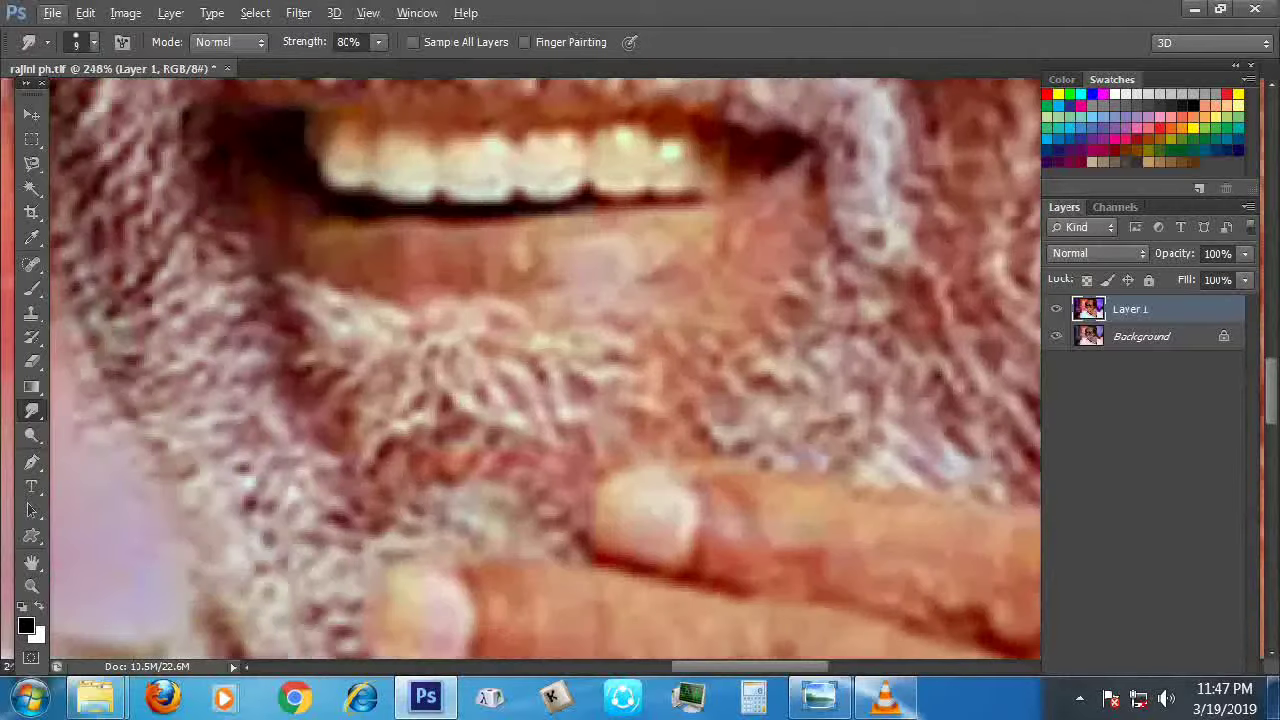
key(ctrl+s)
Lower the smudge strength to 30% and sharpen the dark gaps between the middle upper teeth with a small brush
key(bracketright)
key(bracketright)
key(bracketright)
key(bracketright)
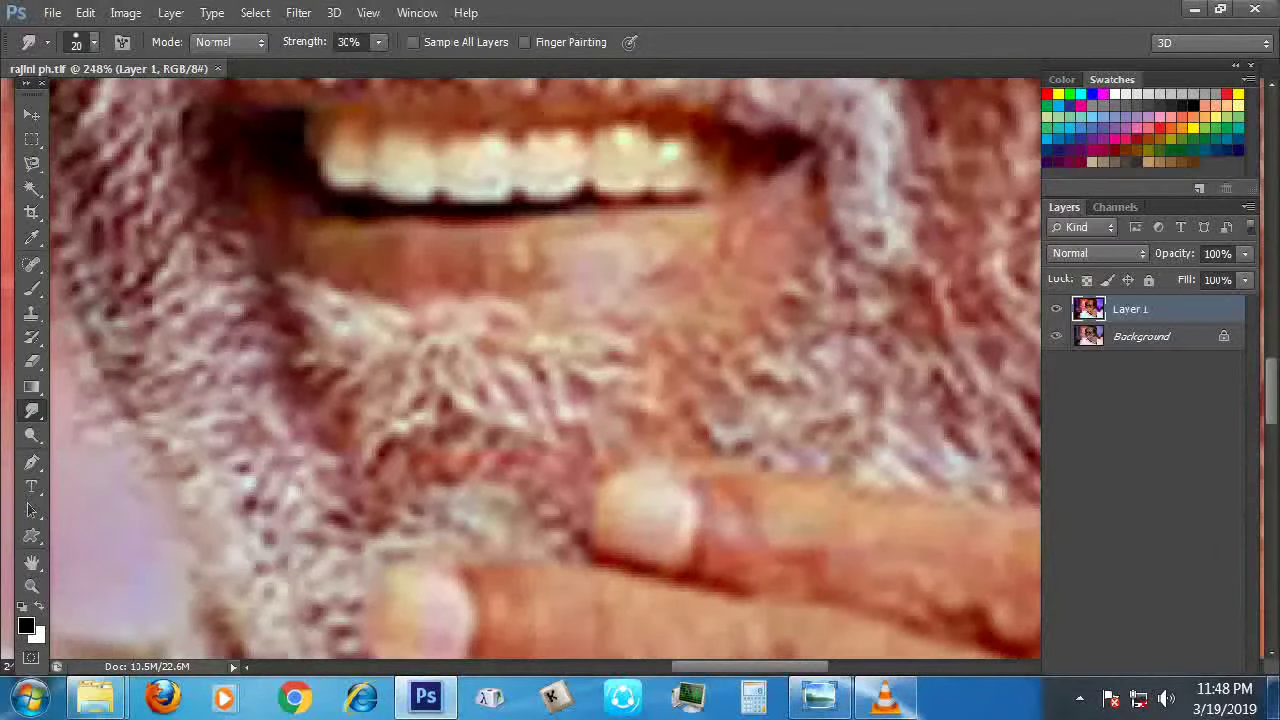
scroll(545, 368, up, 3)
key(bracketleft)
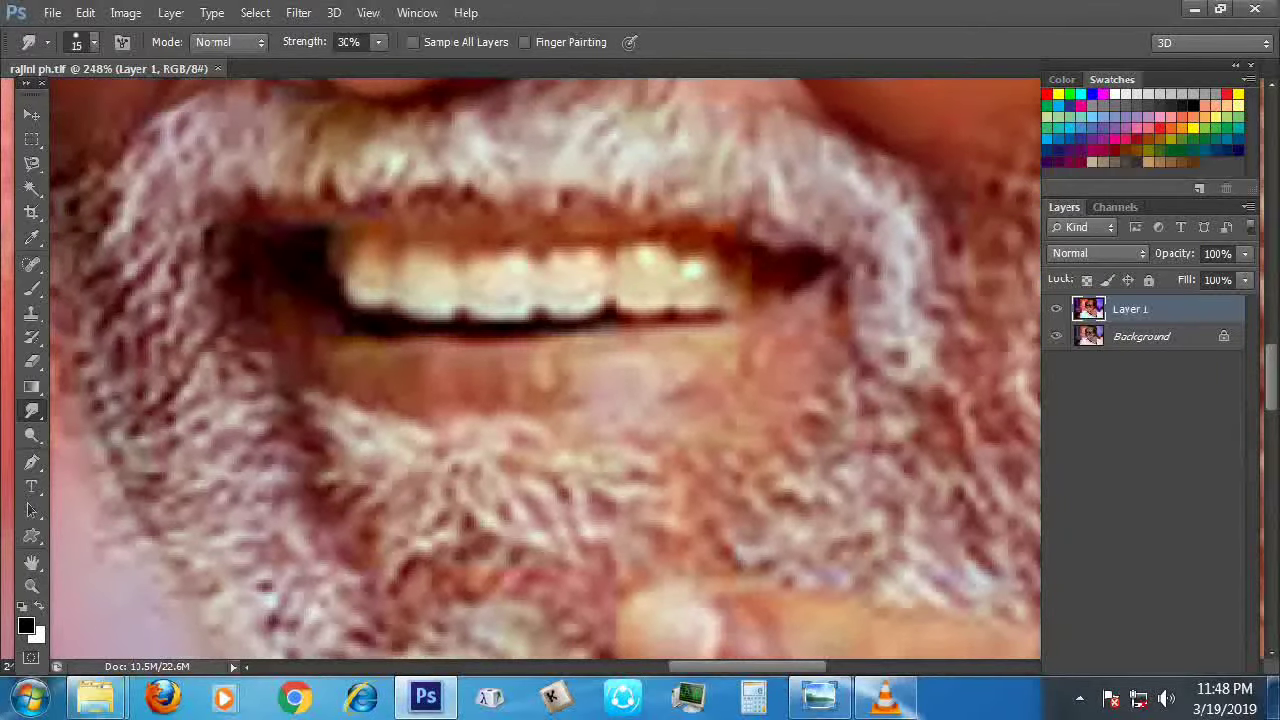
key(bracketleft)
key(bracketleft)
key(bracketleft)
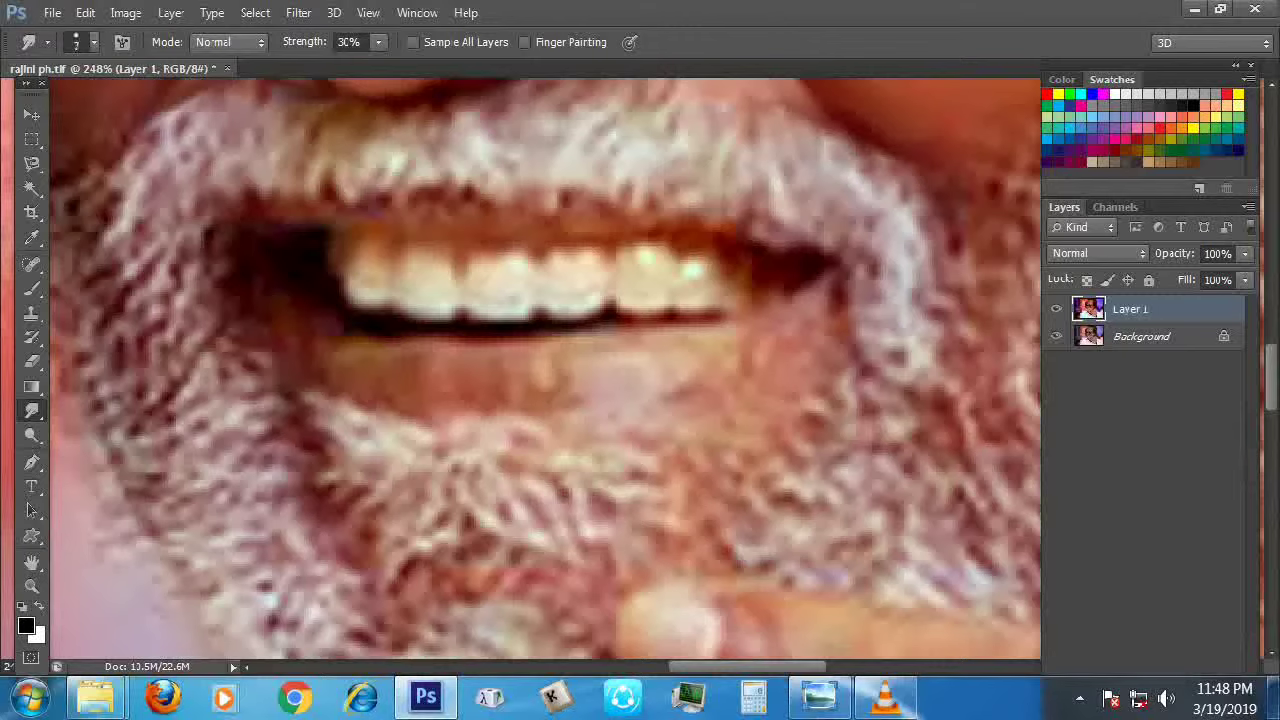
drag(539, 260, 539, 278)
Switch the foreground to white and brighten each of the upper teeth with a 15 px brush at 30% strength
key(bracketright)
key(bracketright)
key(bracketright)
key(bracketright)
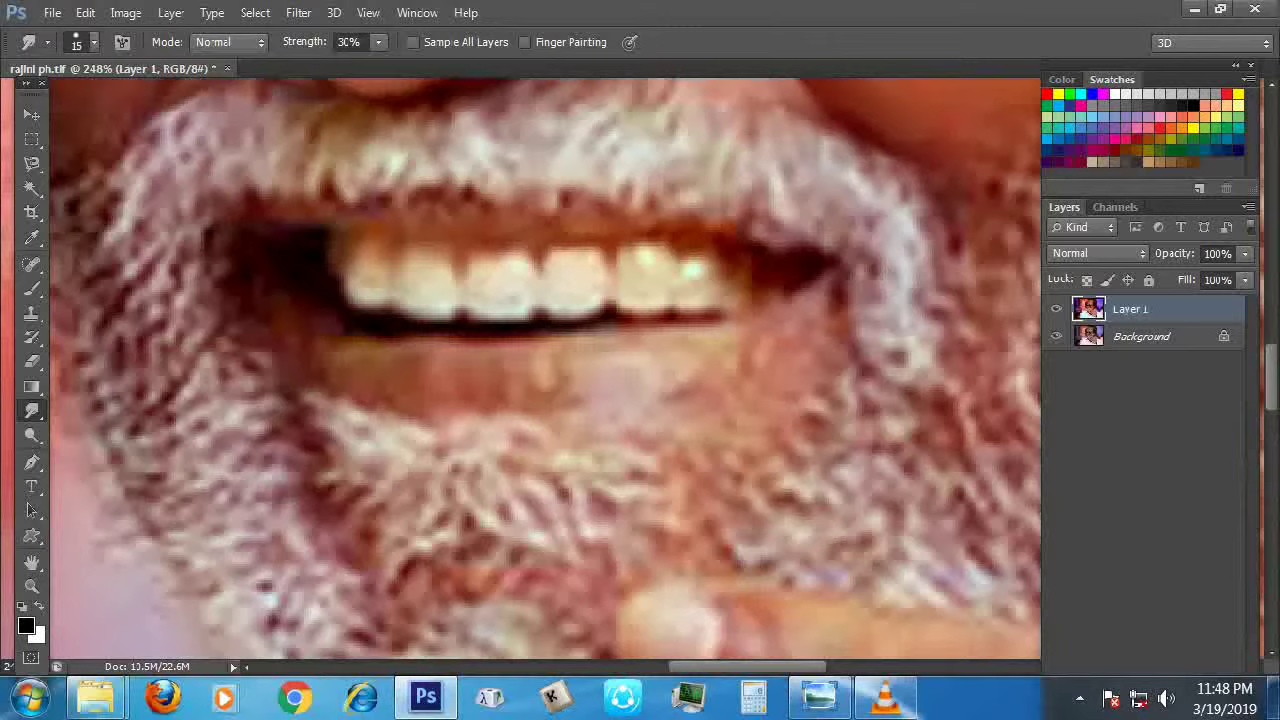
key(x)
drag(570, 290, 578, 250)
mouse_move(594, 312)
mouse_down()
mouse_move(584, 290)
mouse_move(506, 278)
mouse_move(493, 252)
mouse_up()
mouse_move(510, 312)
mouse_down()
mouse_move(510, 290)
mouse_move(423, 274)
mouse_move(419, 250)
mouse_move(435, 250)
mouse_up()
mouse_move(430, 318)
mouse_down()
mouse_move(418, 278)
mouse_move(408, 290)
mouse_move(366, 262)
mouse_move(368, 248)
mouse_up()
drag(354, 296, 356, 262)
drag(700, 296, 698, 250)
mouse_move(643, 288)
mouse_down()
mouse_move(630, 244)
mouse_move(652, 244)
mouse_move(625, 268)
mouse_up()
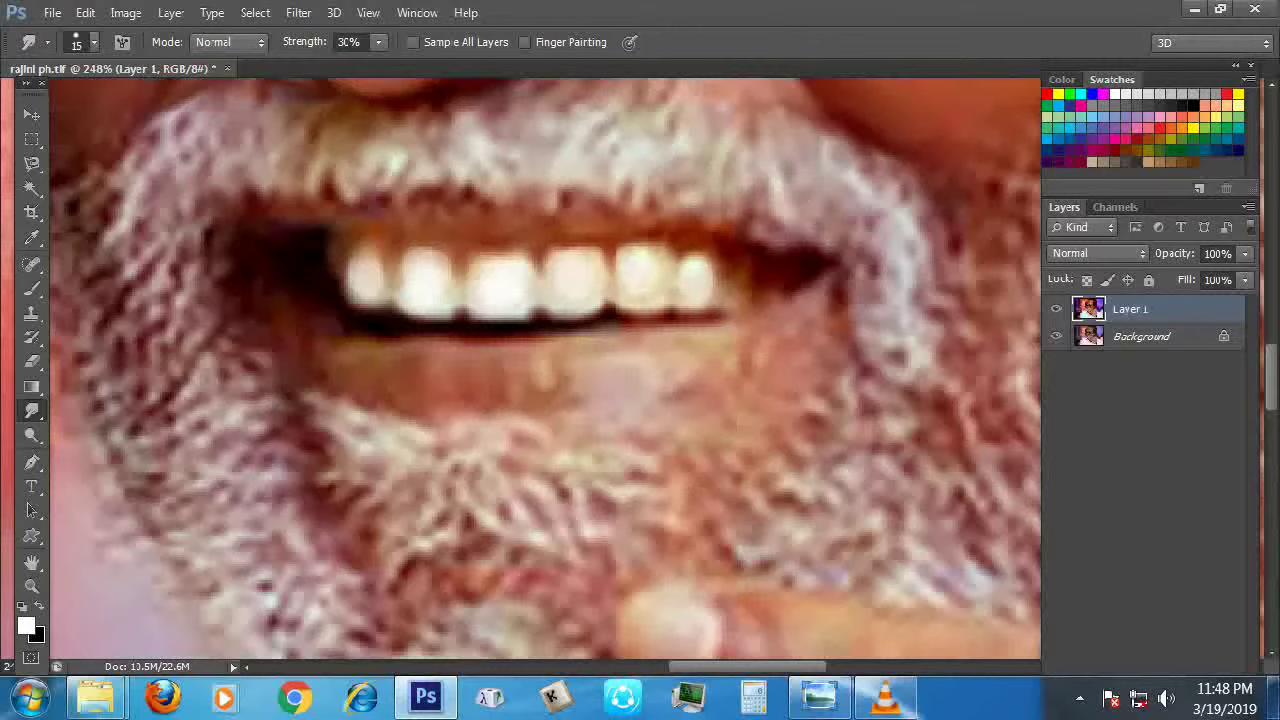
scroll(545, 370, down, 5)
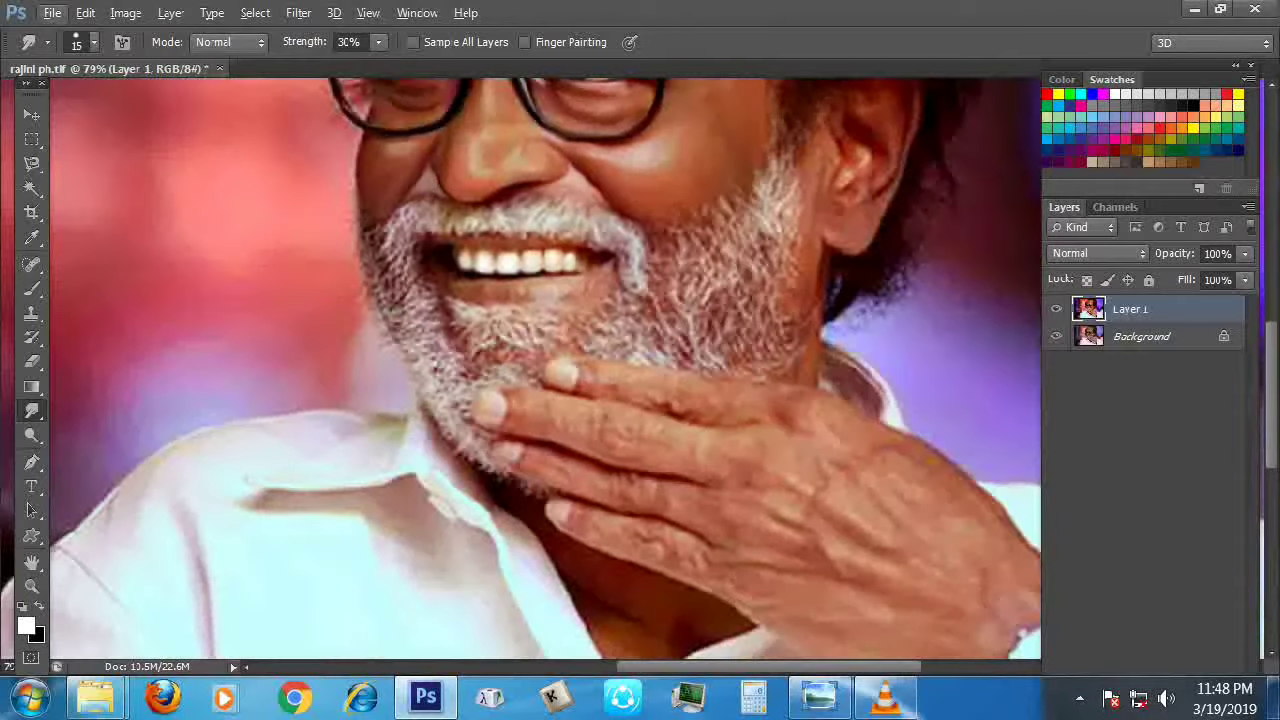
scroll(545, 370, down, 2)
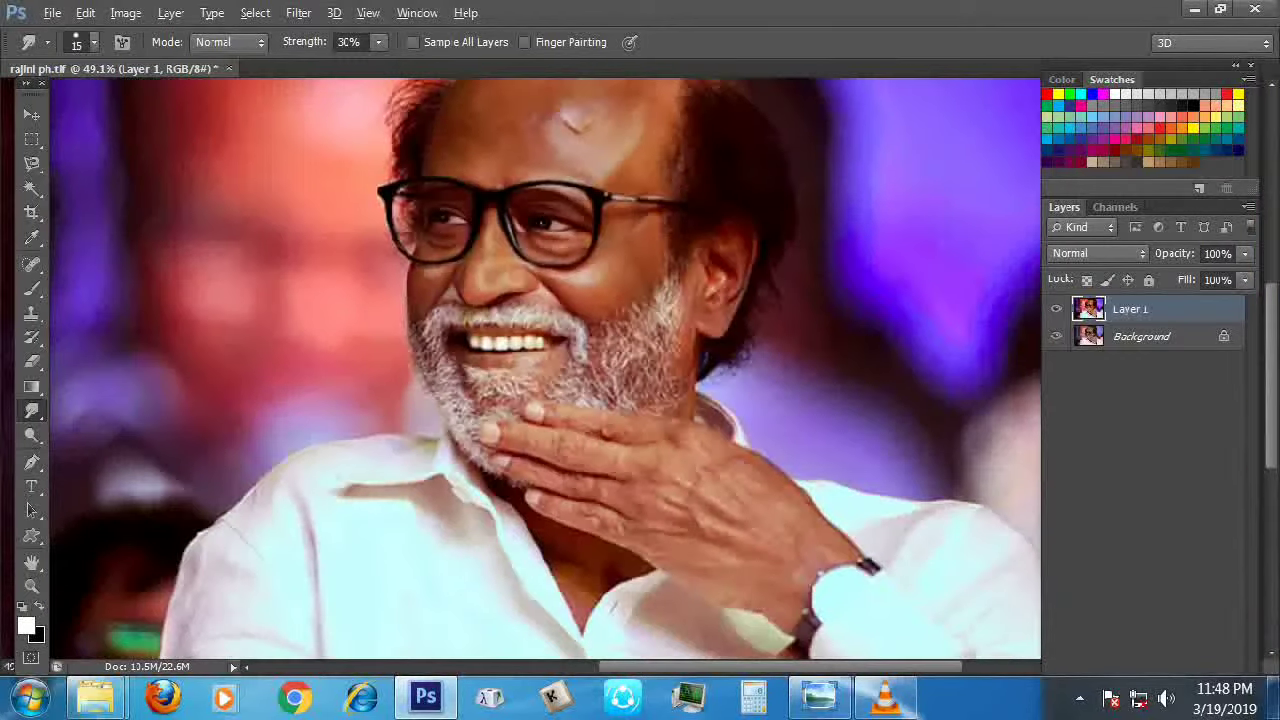
Smooth the skin texture of the lower lip below the teeth with the Smudge tool at 30% strength
scroll(545, 370, up, 5)
scroll(505, 385, up, 5)
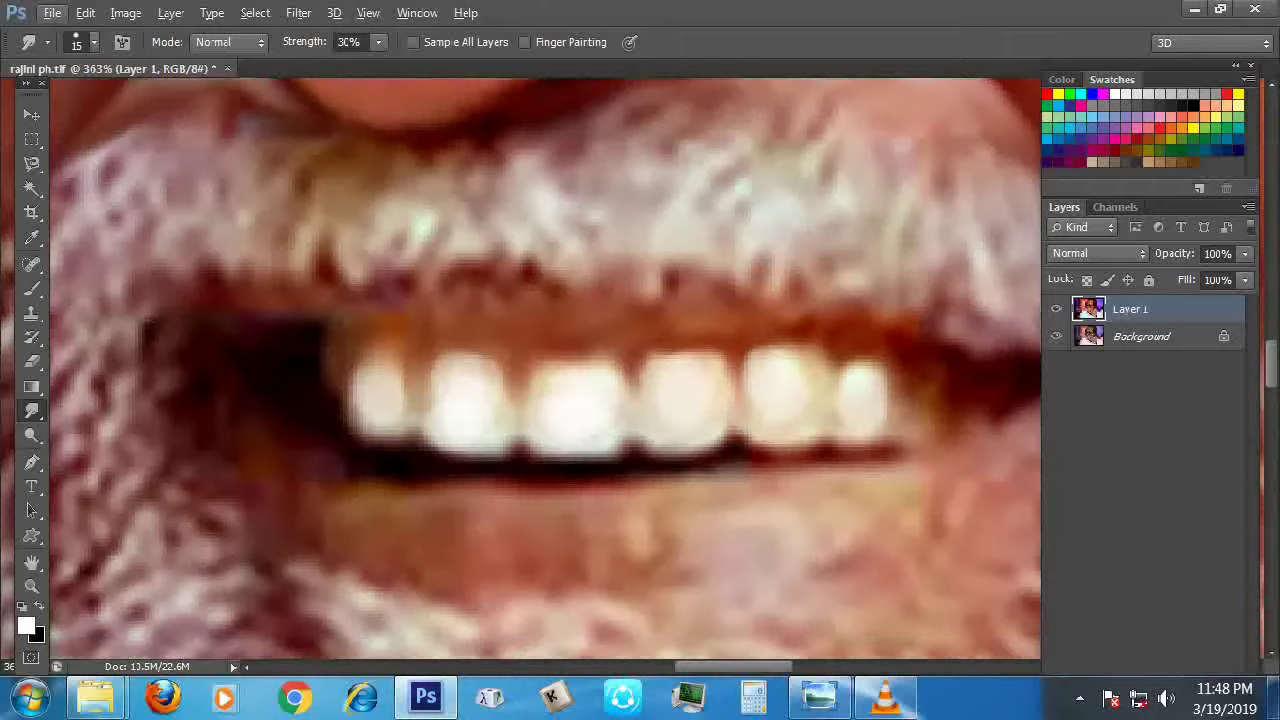
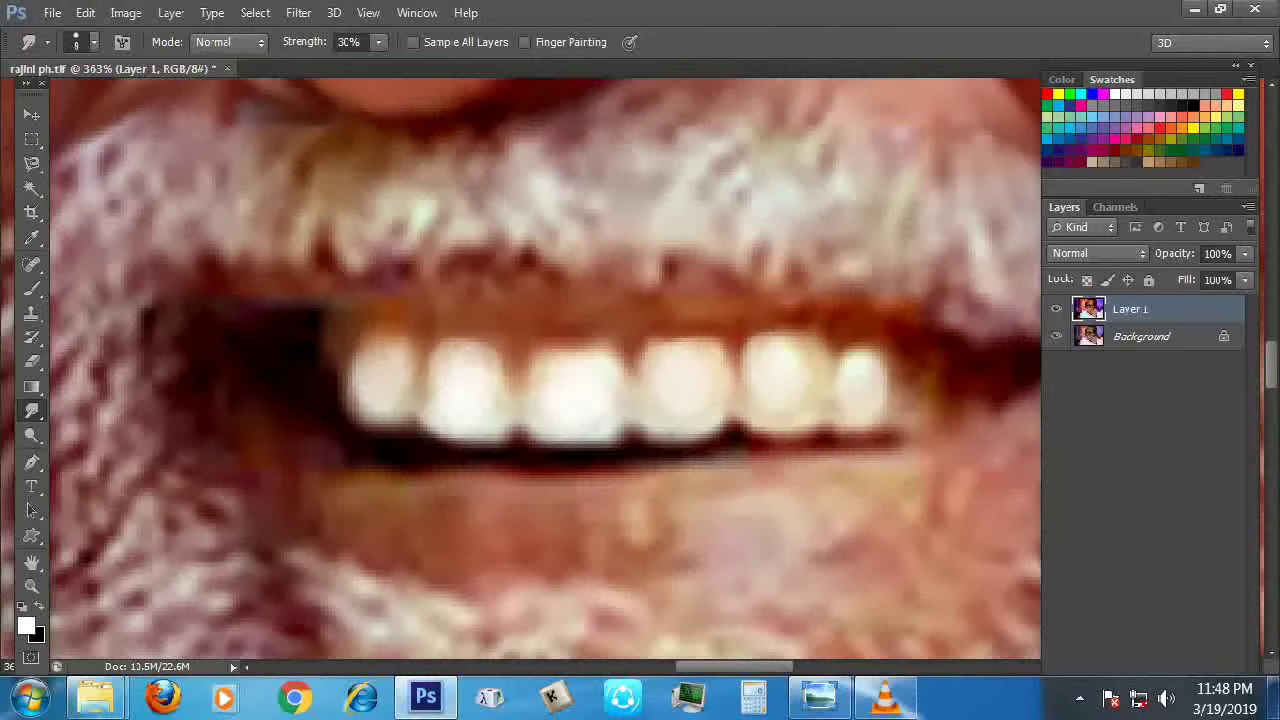
scroll(545, 370, down, 3)
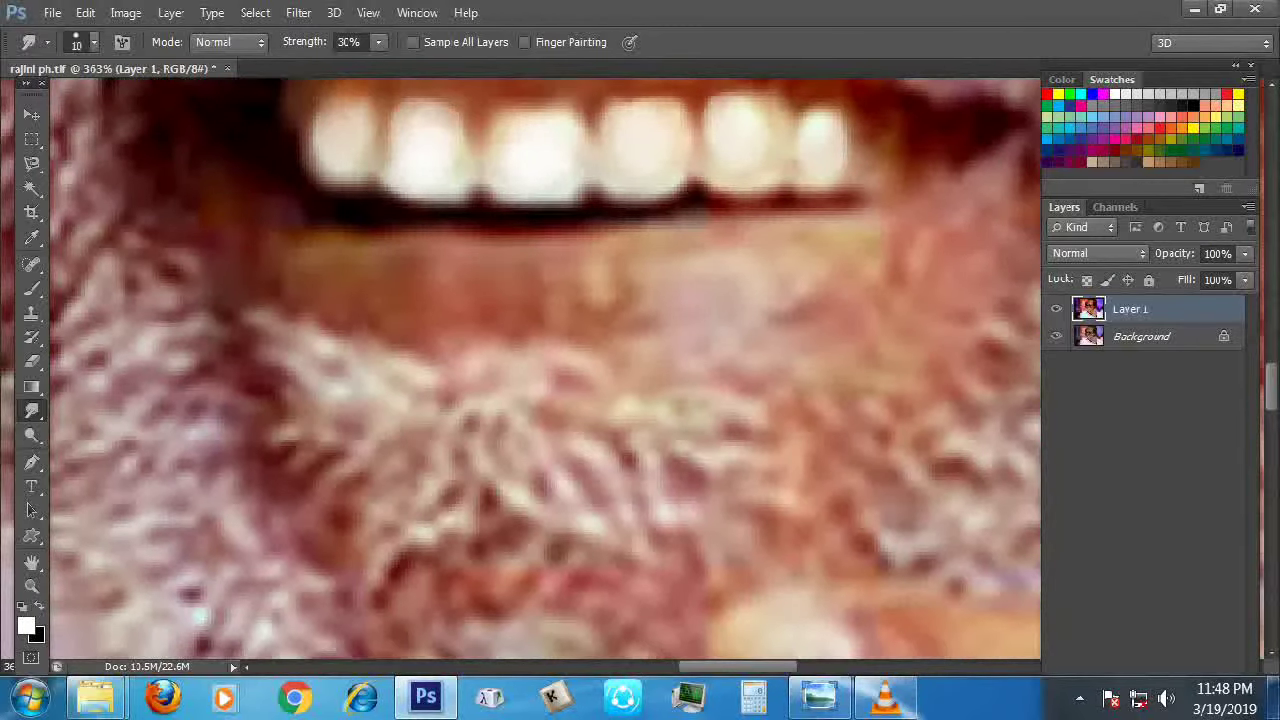
key(bracketright)
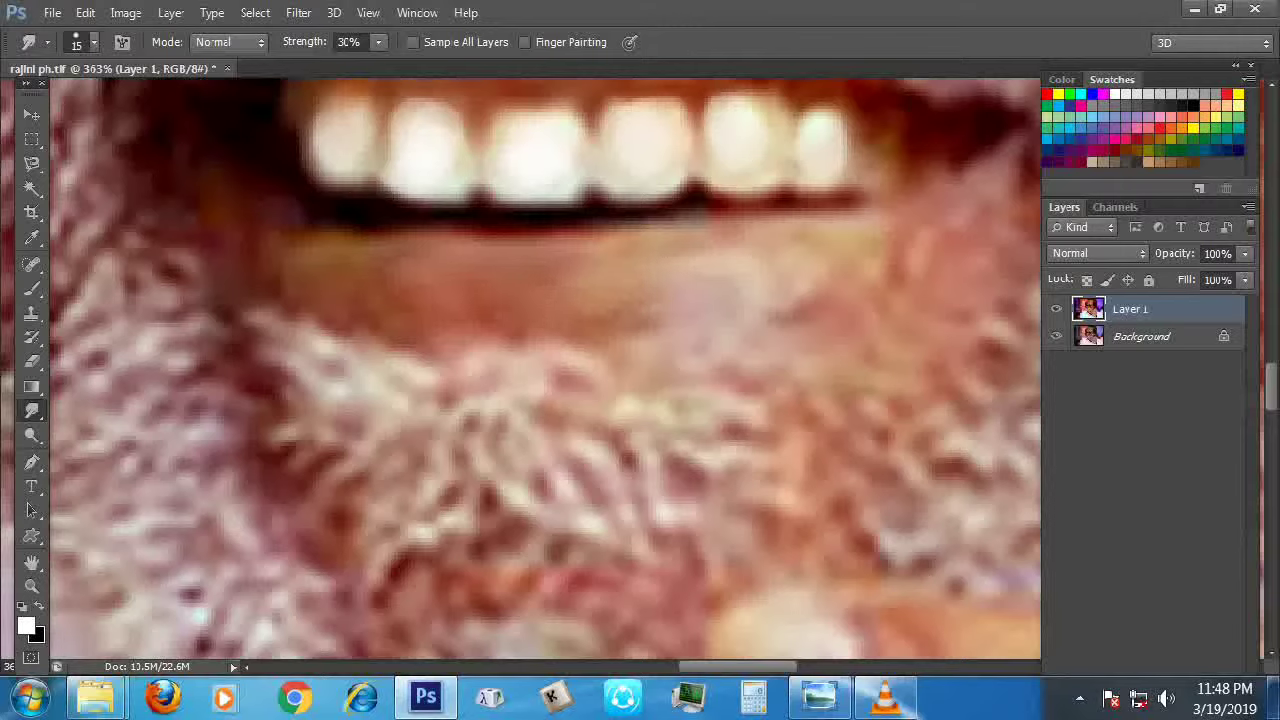
drag(318, 250, 258, 232)
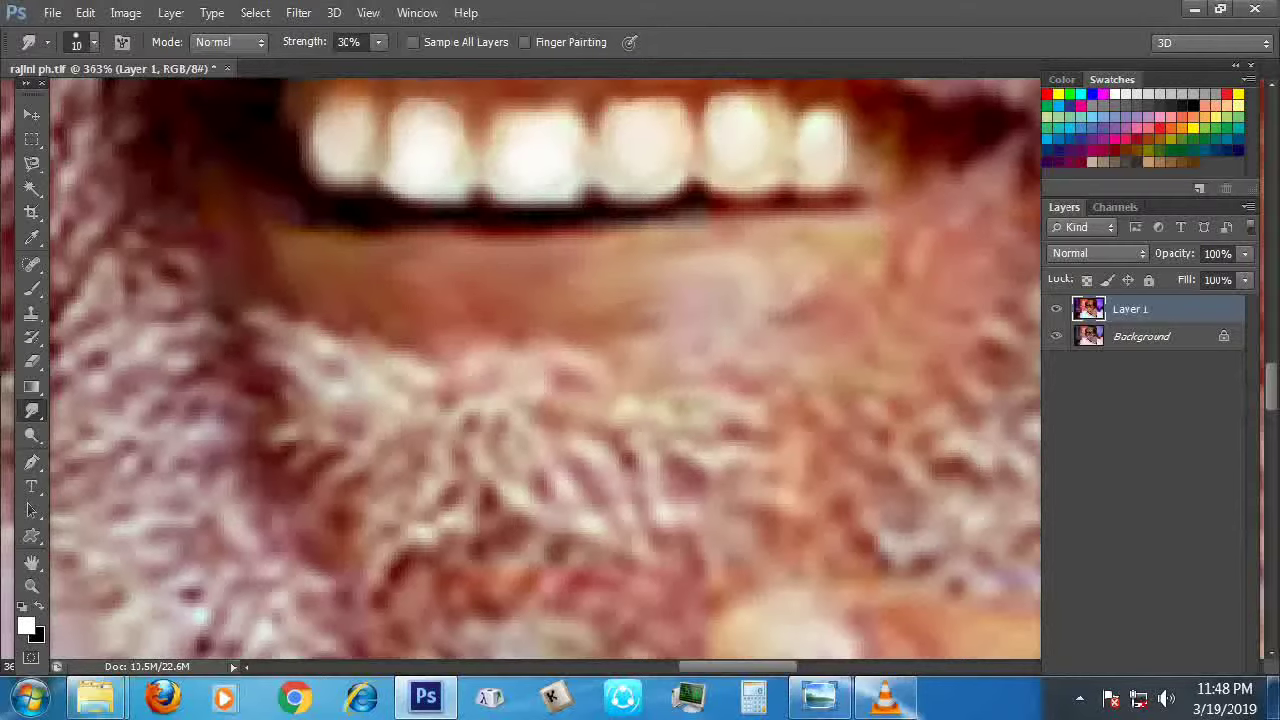
Smudge a clean dark contour along the lower lip's bottom edge up to the mouth corner with a 10 px brush at 60–70% strength
drag(370, 300, 280, 335)
drag(490, 310, 315, 345)
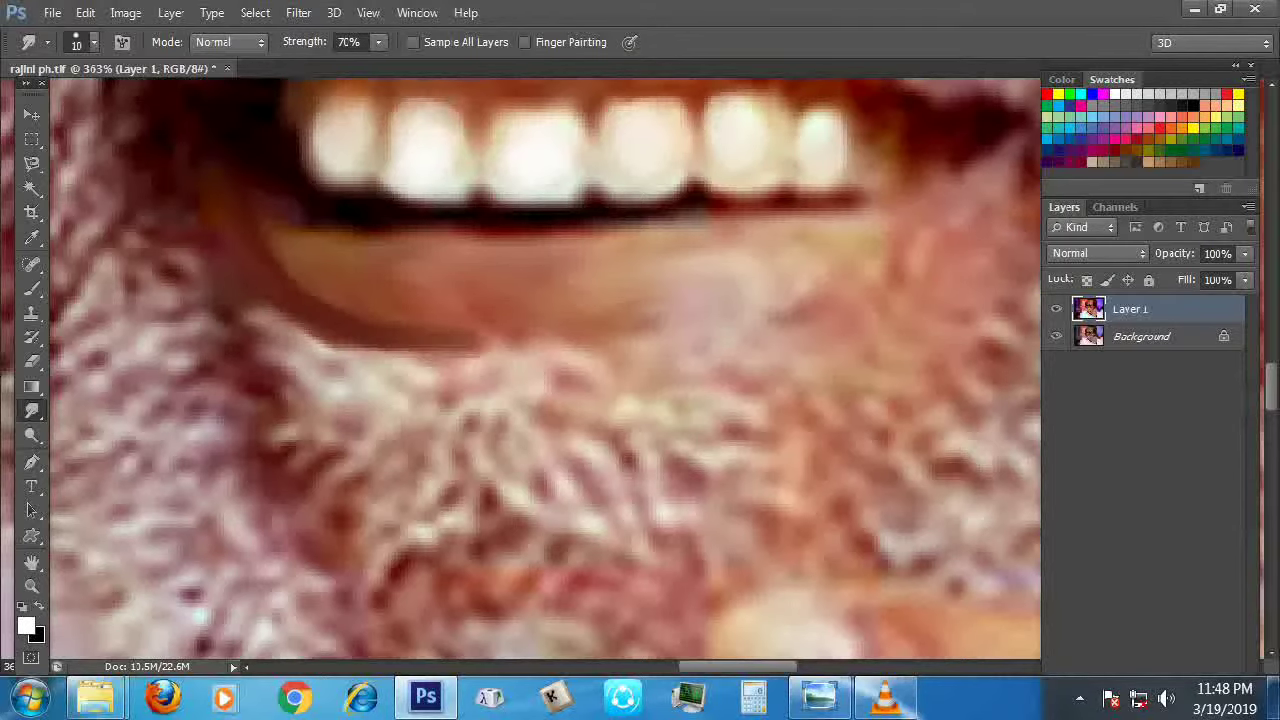
drag(540, 380, 490, 406)
drag(975, 162, 852, 305)
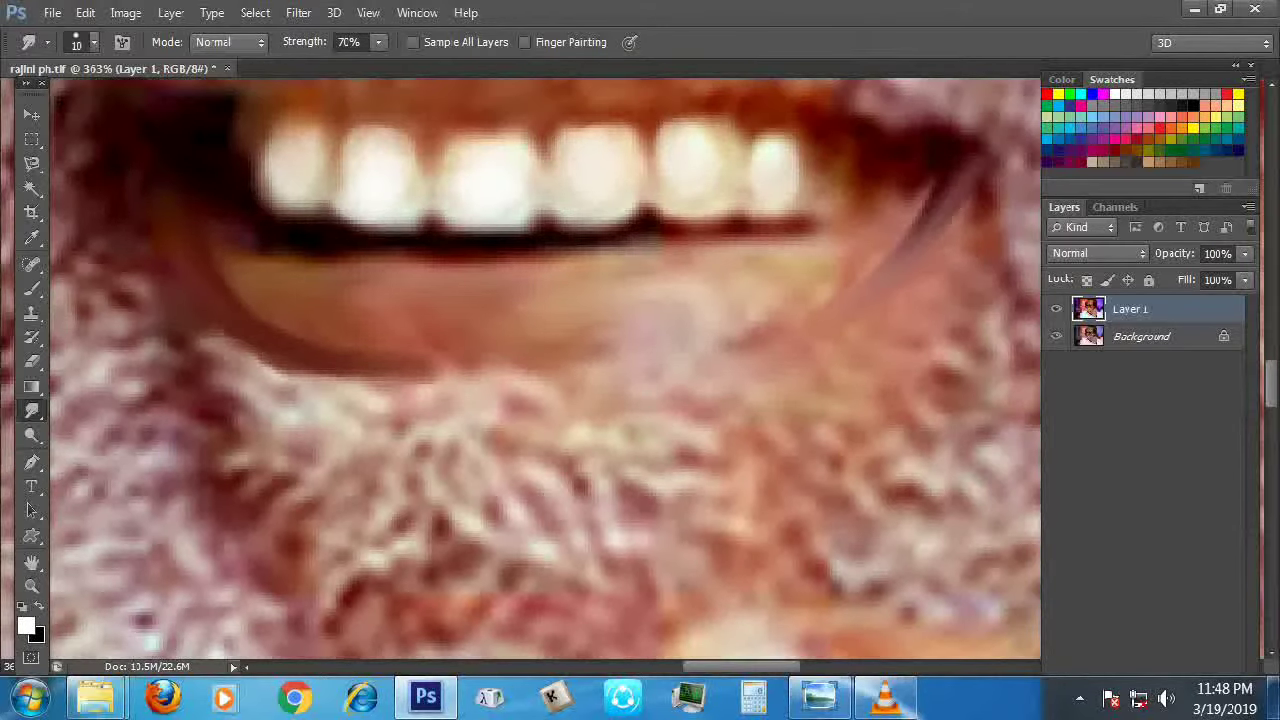
key(ctrl+z)
mouse_move(975, 162)
mouse_down()
mouse_move(920, 258)
mouse_move(815, 328)
mouse_move(720, 352)
mouse_move(410, 378)
mouse_up()
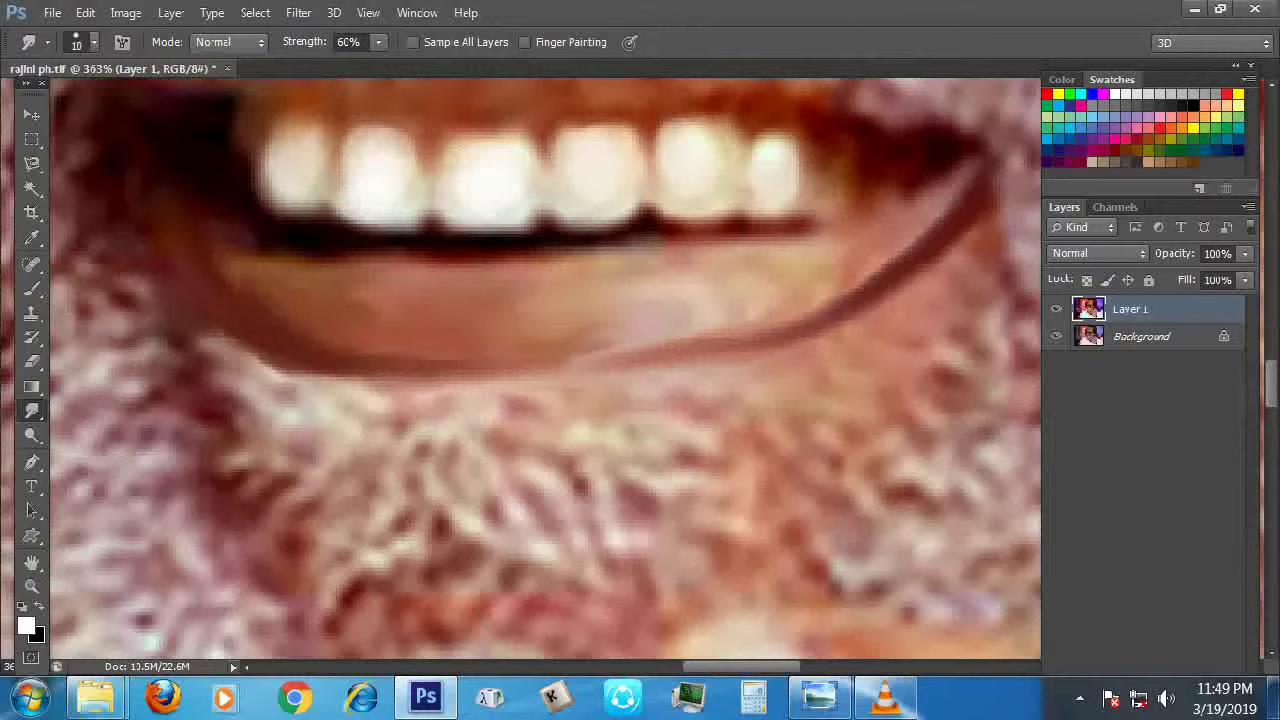
Smudge darker shading into the left half of the lower lip at 60% strength, undoing the unwanted strokes
mouse_move(280, 315)
mouse_down()
mouse_move(490, 335)
mouse_move(460, 355)
mouse_move(520, 318)
mouse_up()
key(ctrl+alt+z)
key(ctrl+alt+z)
key(ctrl+alt+z)
key(ctrl+alt+z)
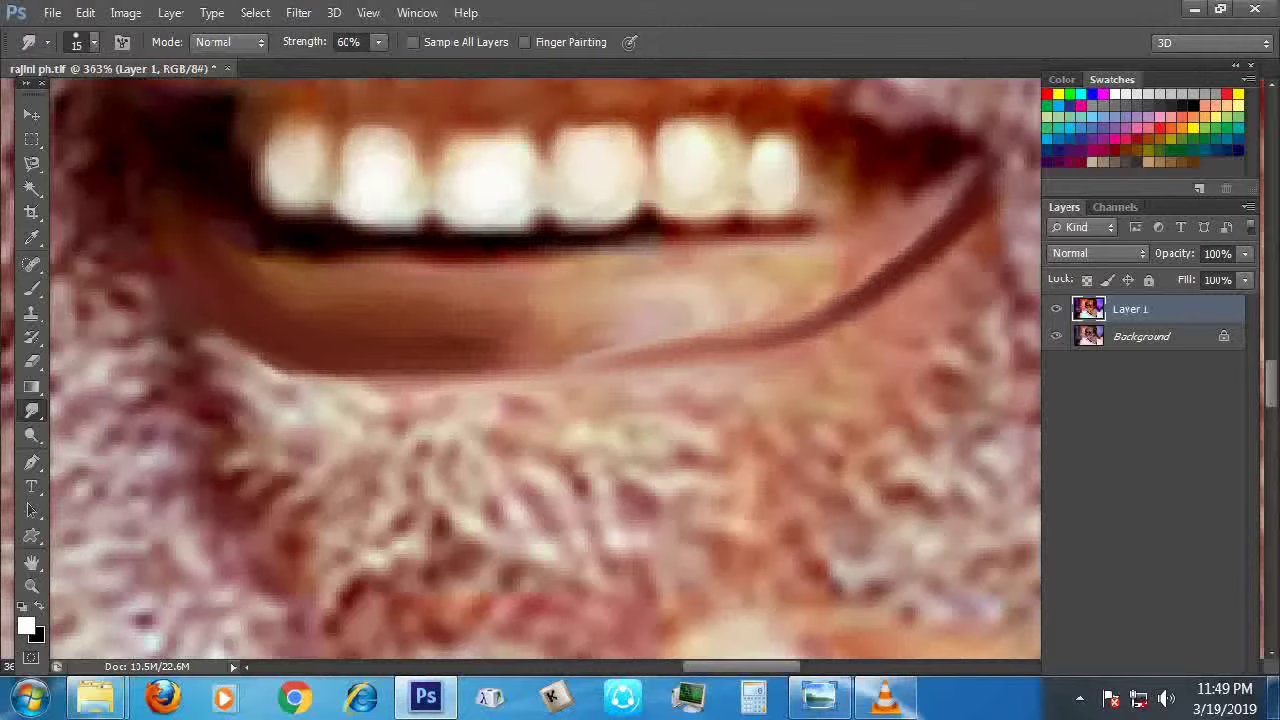
Blend the pale patches on the right half of the lower lip using 10 to 15 px Smudge strokes at 60% strength
mouse_move(770, 325)
mouse_down()
mouse_move(880, 262)
mouse_move(935, 205)
mouse_move(835, 285)
mouse_move(755, 320)
mouse_move(645, 345)
mouse_move(555, 340)
mouse_move(690, 330)
mouse_move(645, 335)
mouse_up()
key(bracketright)
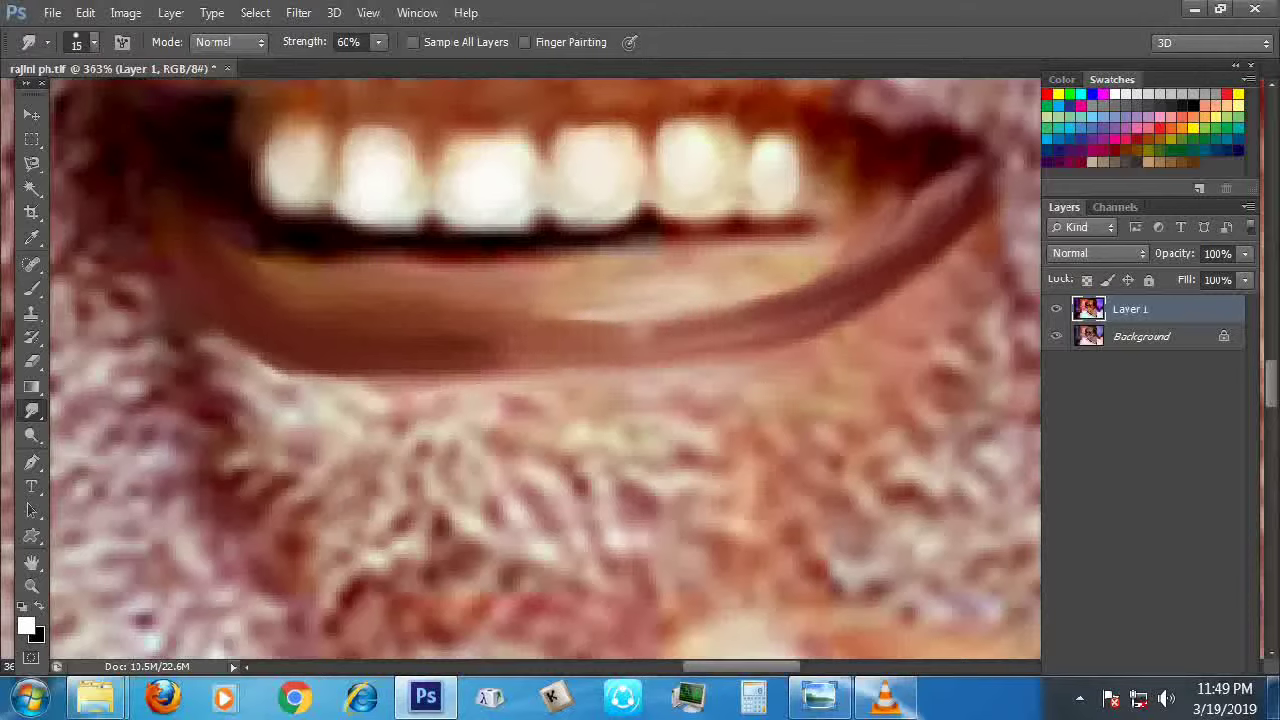
mouse_move(575, 302)
mouse_down()
mouse_move(660, 312)
mouse_move(790, 280)
mouse_up()
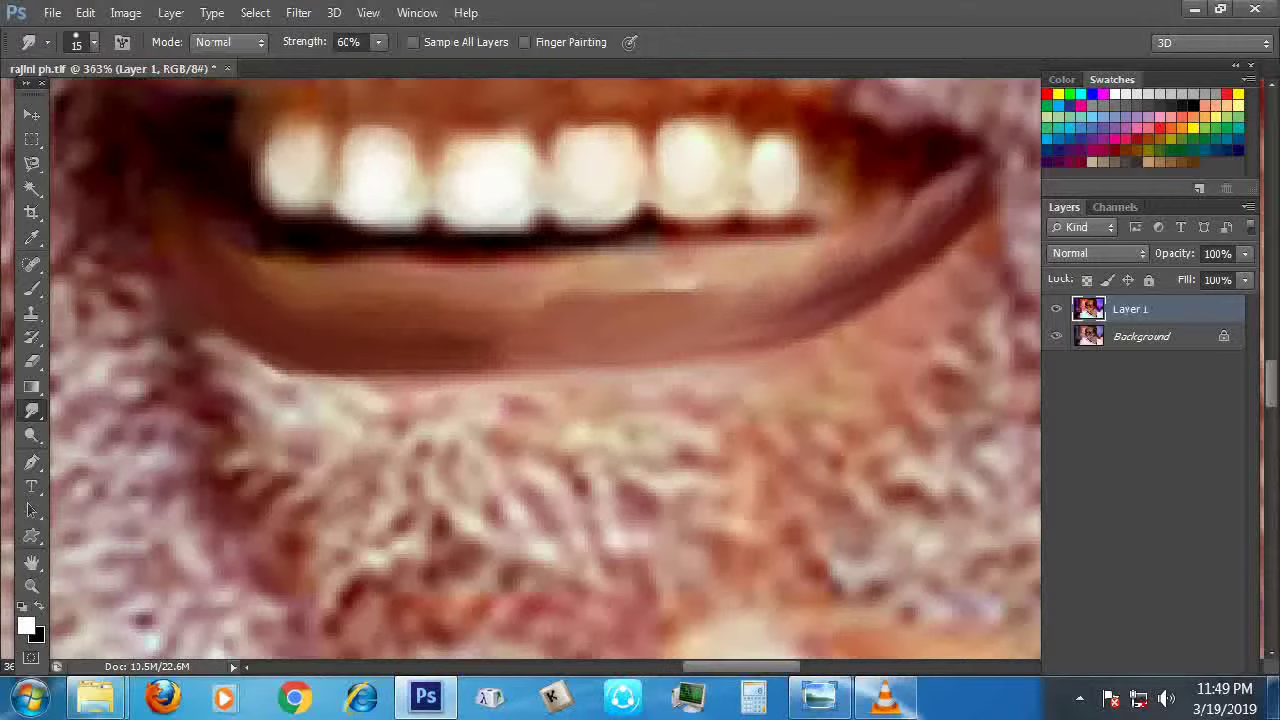
mouse_move(790, 280)
mouse_down()
mouse_move(830, 245)
mouse_move(712, 288)
mouse_up()
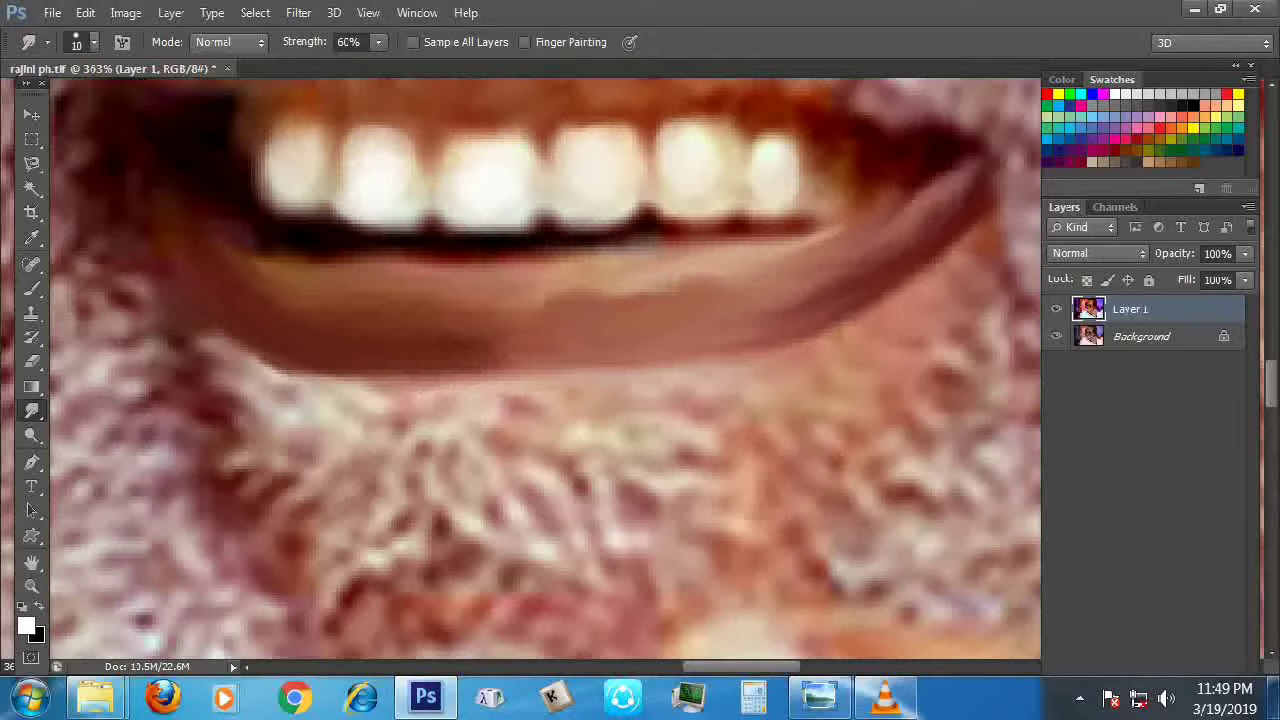
mouse_move(688, 252)
mouse_down()
mouse_move(560, 300)
mouse_move(630, 284)
mouse_up()
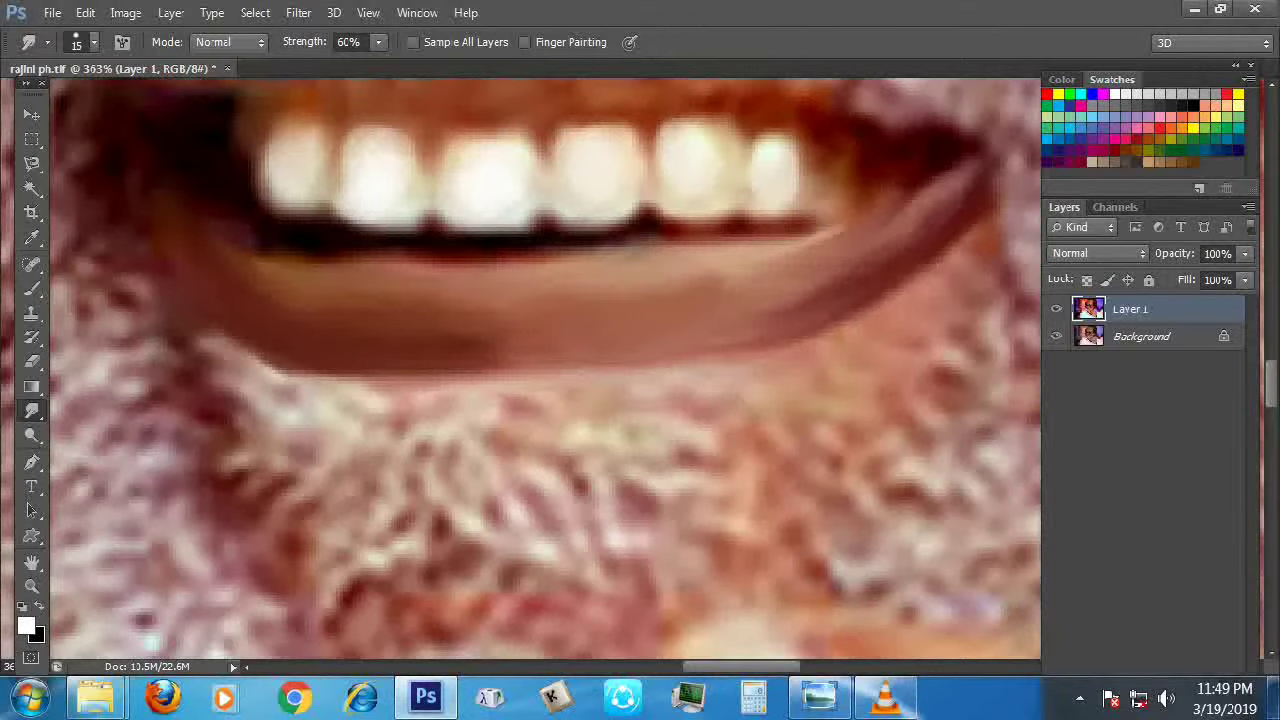
Examine the retouched lips and teeth up close and within the whole portrait
scroll(545, 370, down, 6)
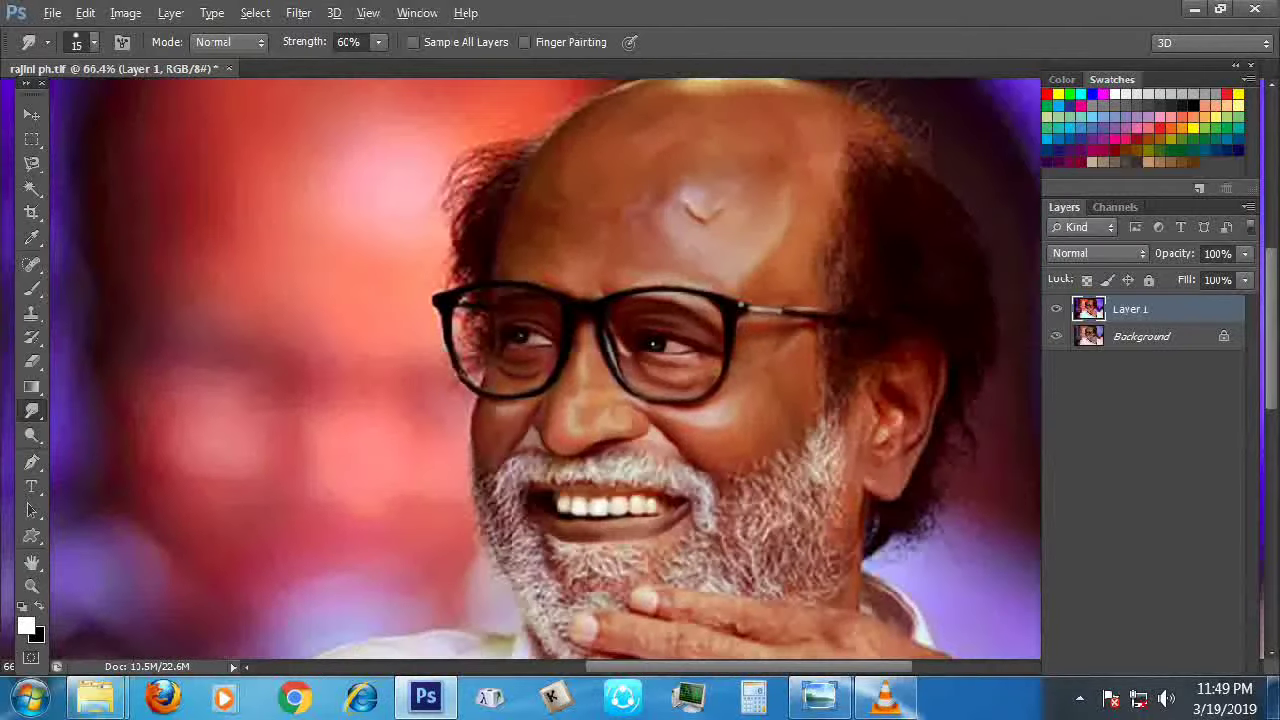
scroll(600, 570, up, 6)
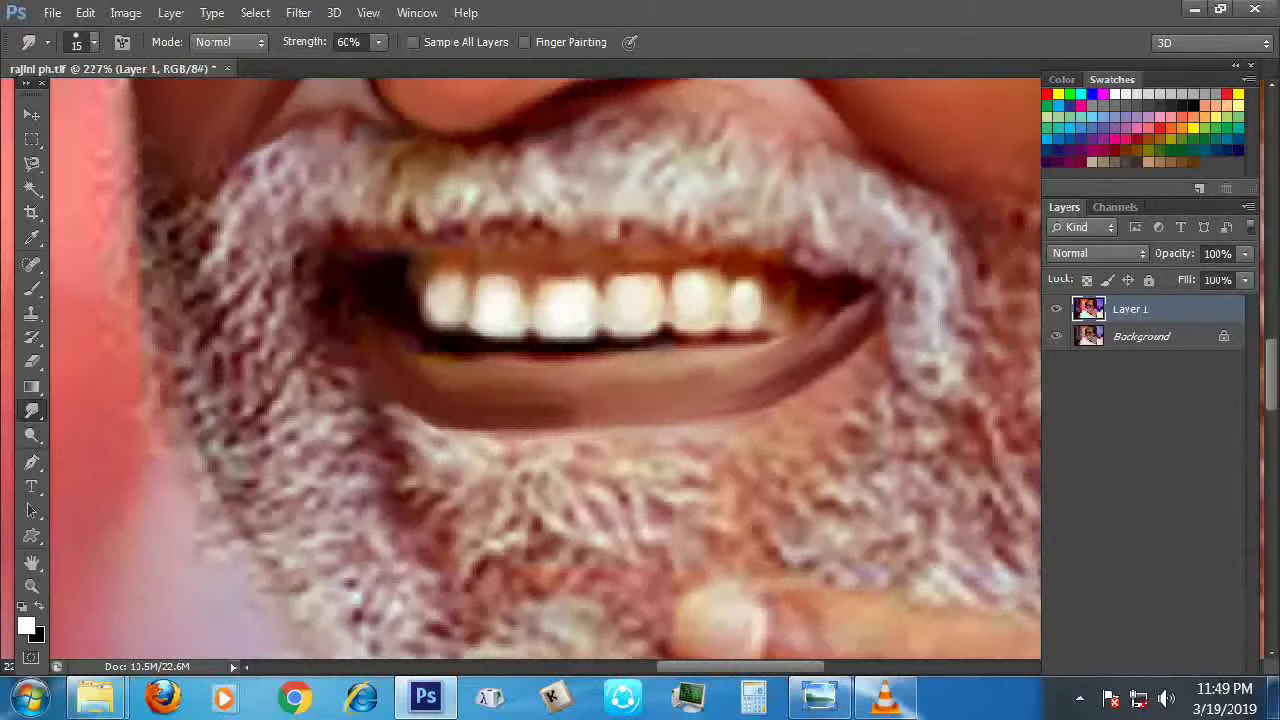
scroll(600, 400, down, 2)
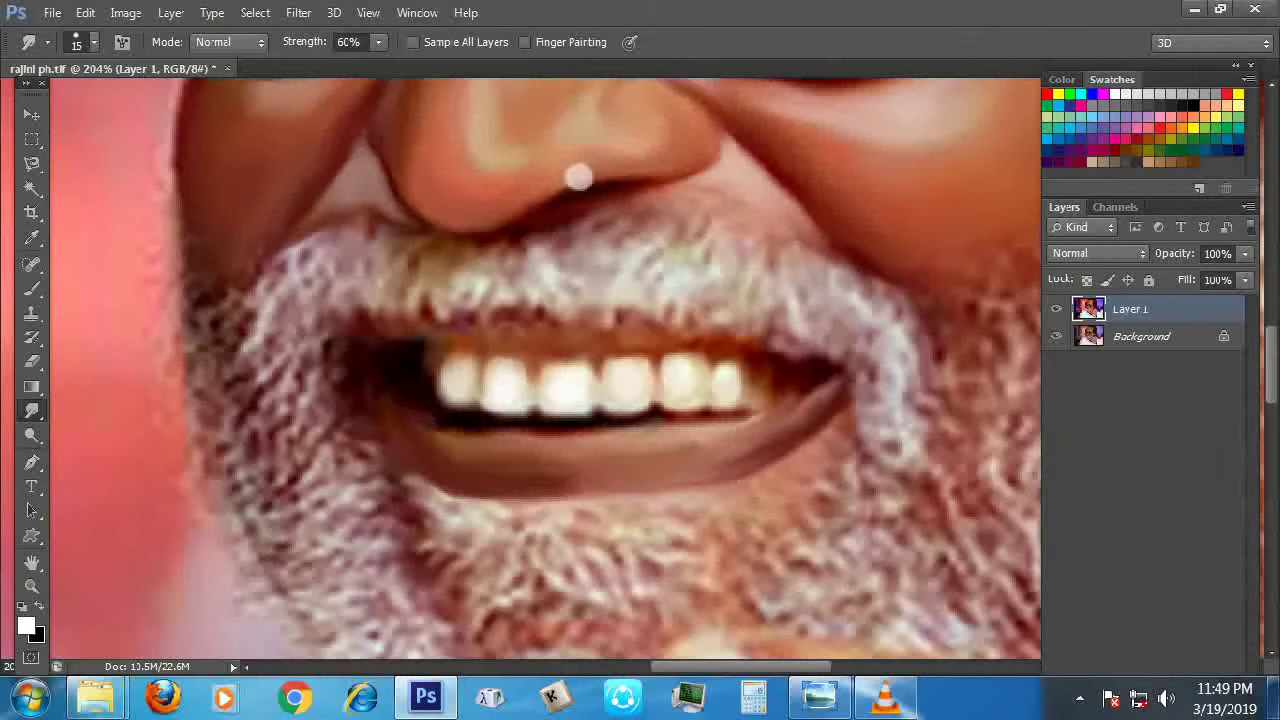
scroll(578, 177, up, 4)
scroll(534, 251, down, 3)
scroll(551, 268, up, 2)
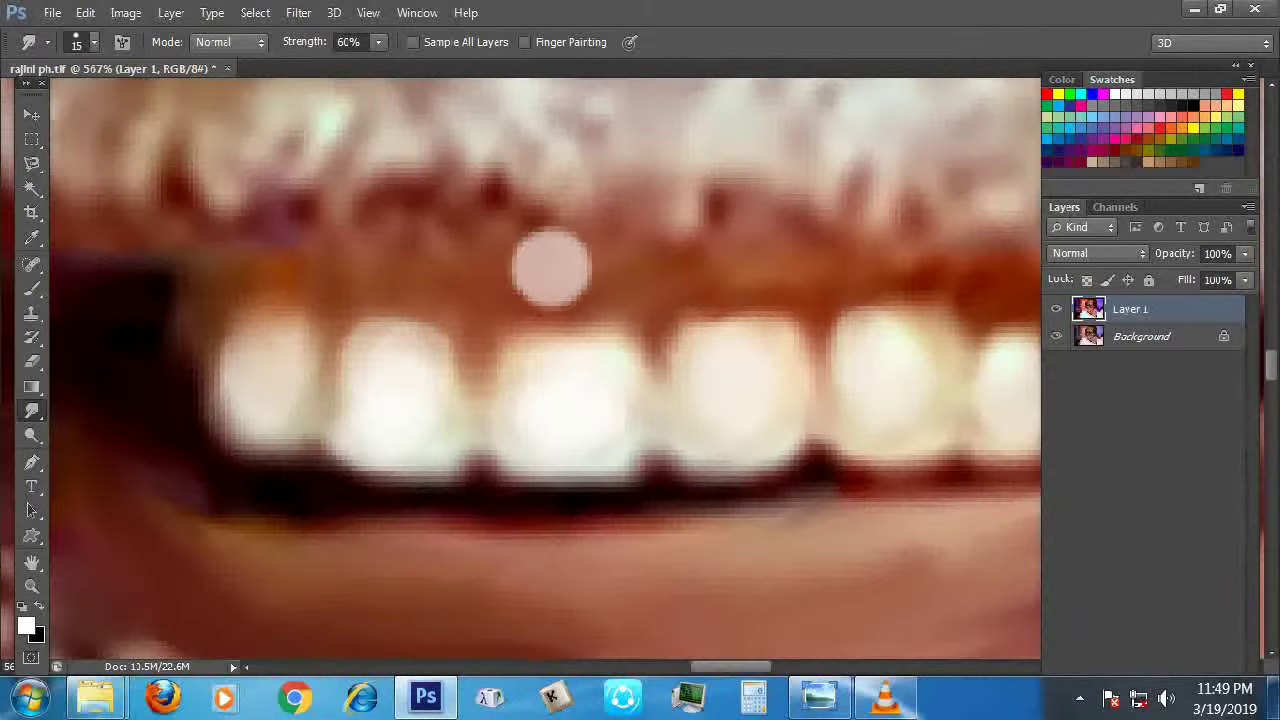
scroll(551, 268, down, 3)
scroll(560, 450, up, 3)
key(bracketleft)
key(bracketright)
drag(640, 330, 300, 300)
scroll(545, 370, right, 3)
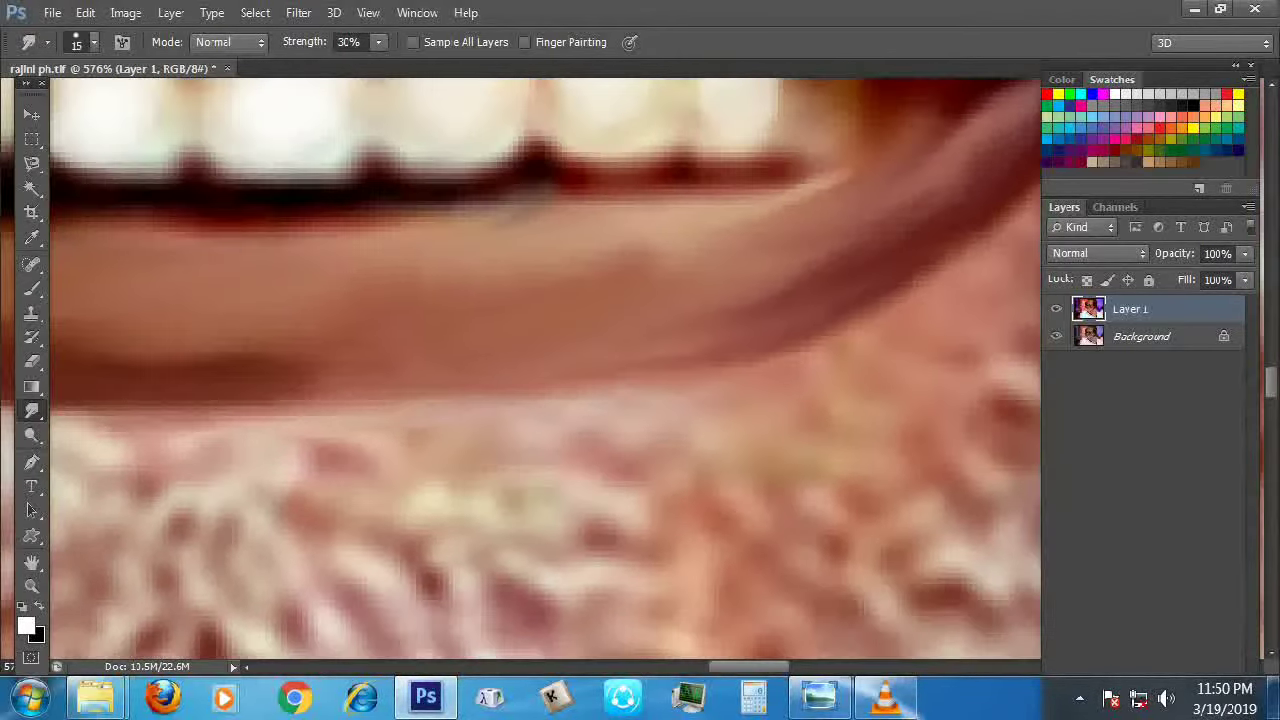
scroll(545, 370, down, 10)
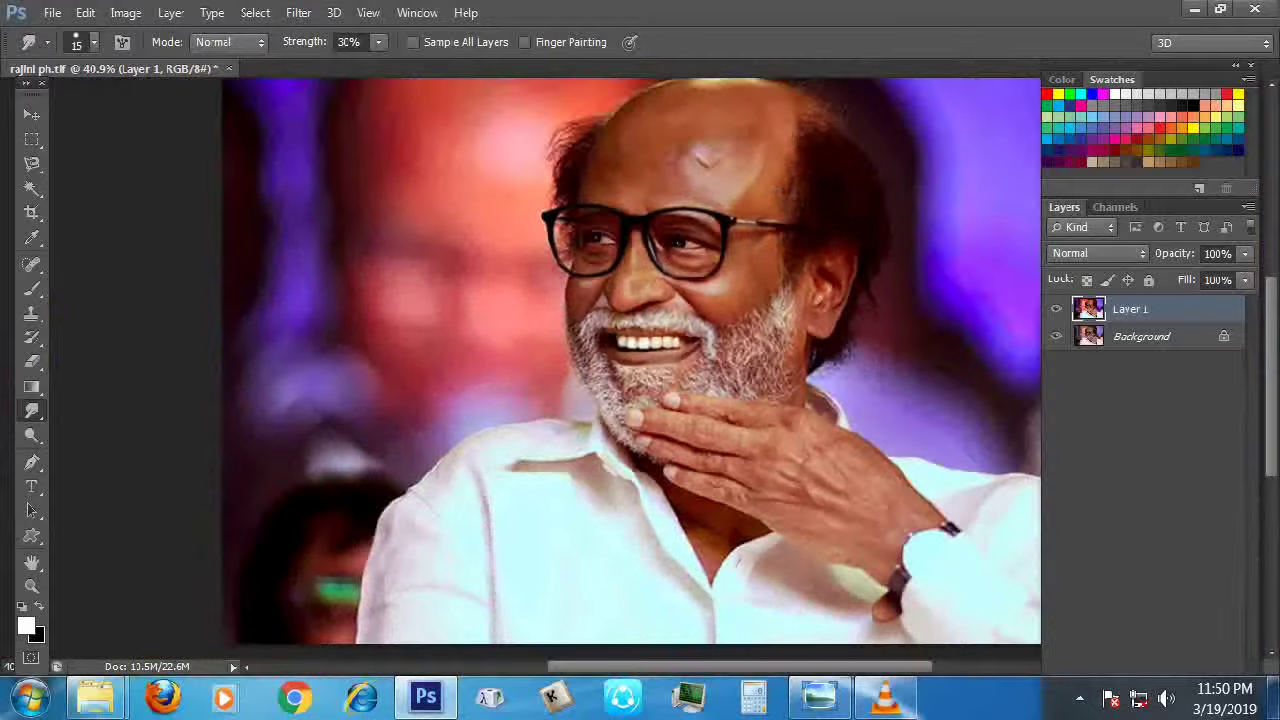
Smooth the lighter chest skin inside the shirt's V opening with Smudge strokes at 60% strength
scroll(640, 340, up, 4)
scroll(640, 370, down, 5)
scroll(640, 370, up, 3)
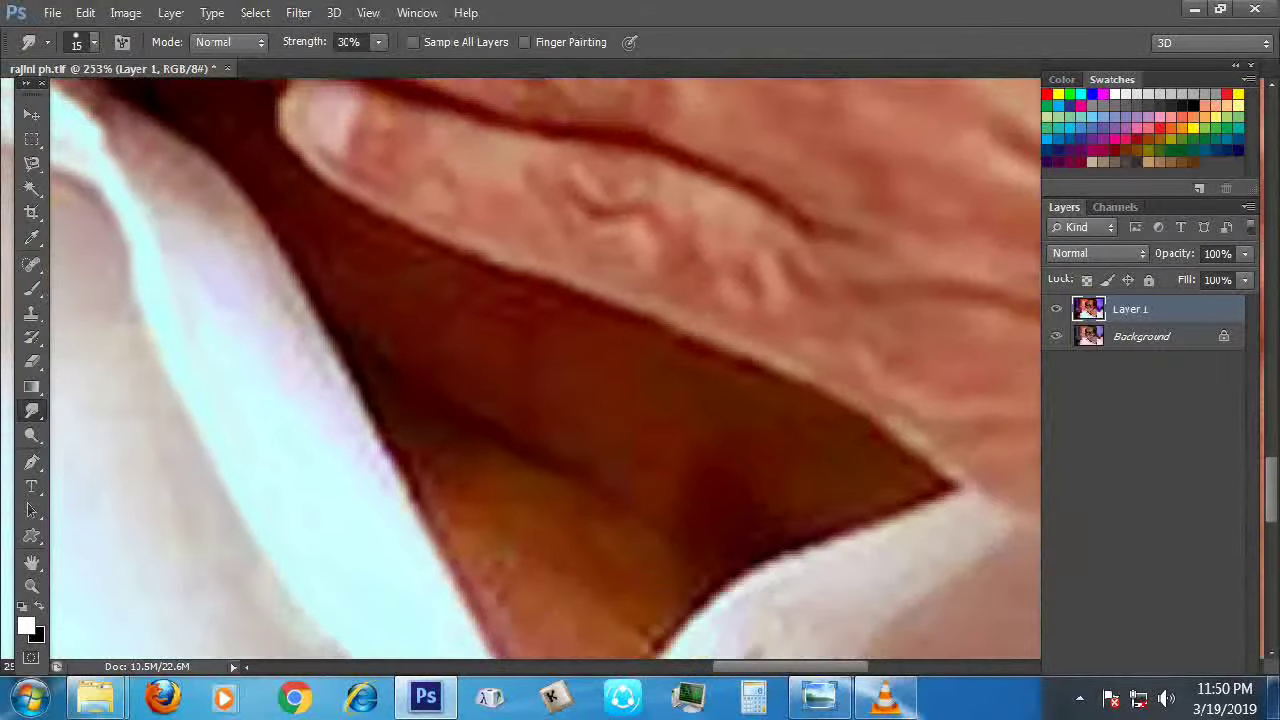
key(bracketleft)
scroll(545, 370, down, 3)
key(bracketleft)
mouse_move(470, 400)
mouse_down()
mouse_move(515, 480)
mouse_move(380, 235)
mouse_move(520, 310)
mouse_move(540, 410)
mouse_up()
scroll(540, 410, down, 3)
drag(468, 356, 524, 428)
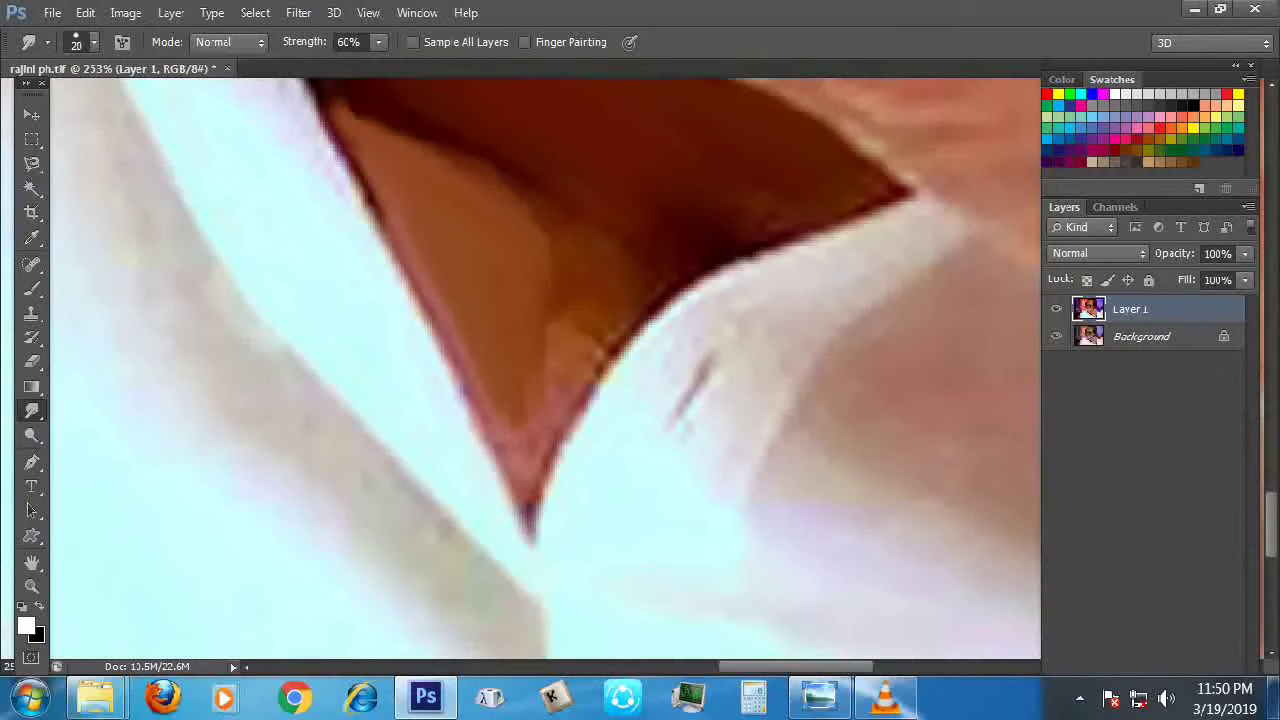
Blend the orange patch near the lower tip of the shirt's V opening with a larger Smudge brush
key(bracketright)
key(bracketright)
drag(605, 370, 550, 225)
mouse_move(590, 360)
mouse_down()
mouse_move(610, 250)
mouse_move(510, 180)
mouse_move(570, 230)
mouse_up()
Smooth the dark shadowed neck skin between the shirt collar and the fingers at 60% Smudge strength
scroll(570, 230, up, 5)
drag(660, 480, 780, 452)
drag(560, 440, 515, 484)
scroll(545, 374, up, 4)
key(bracketleft)
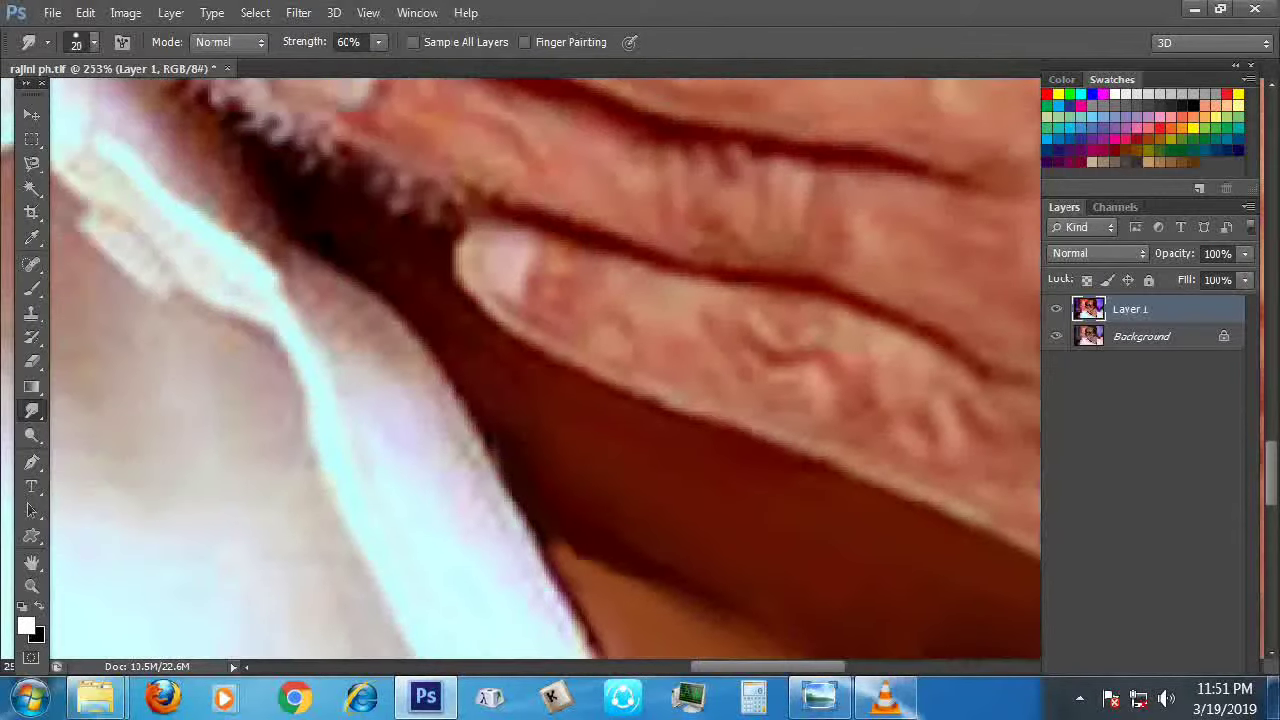
Pull fine hairs from the moustache's left end down over the dark mouth corner with a 3 px Smudge brush at 80% strength
scroll(682, 360, down, 10)
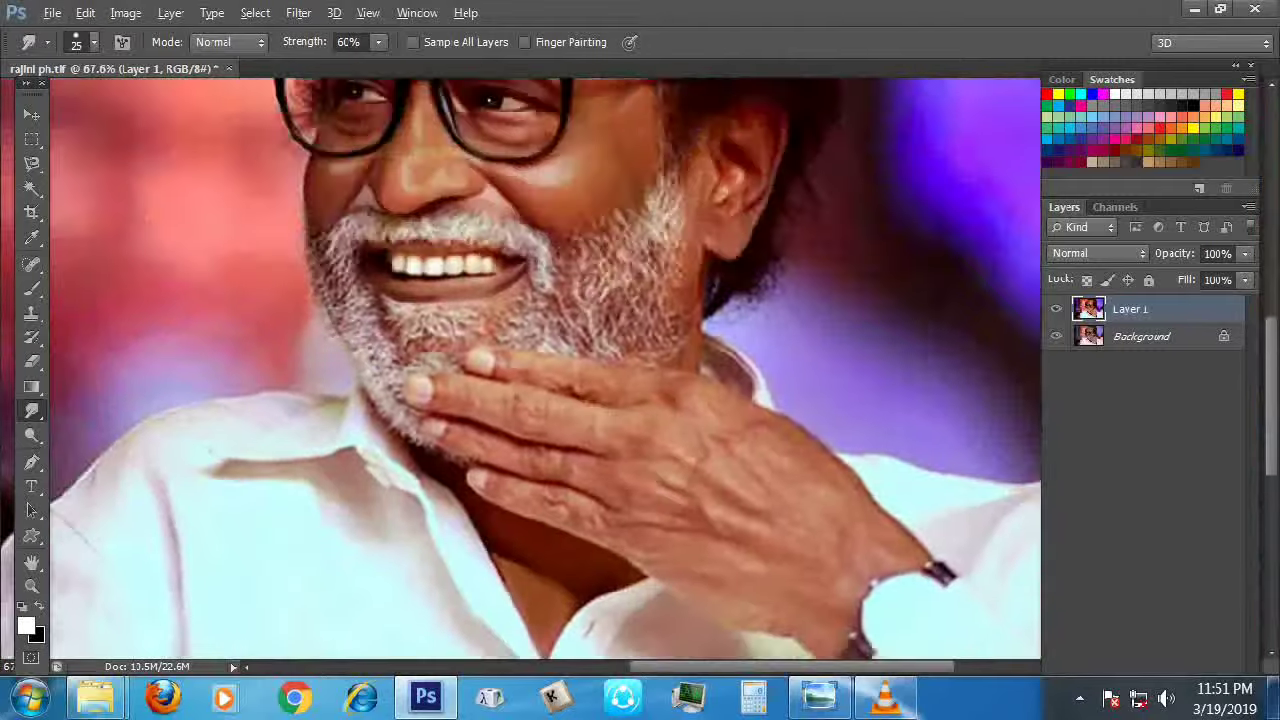
scroll(618, 364, up, 1)
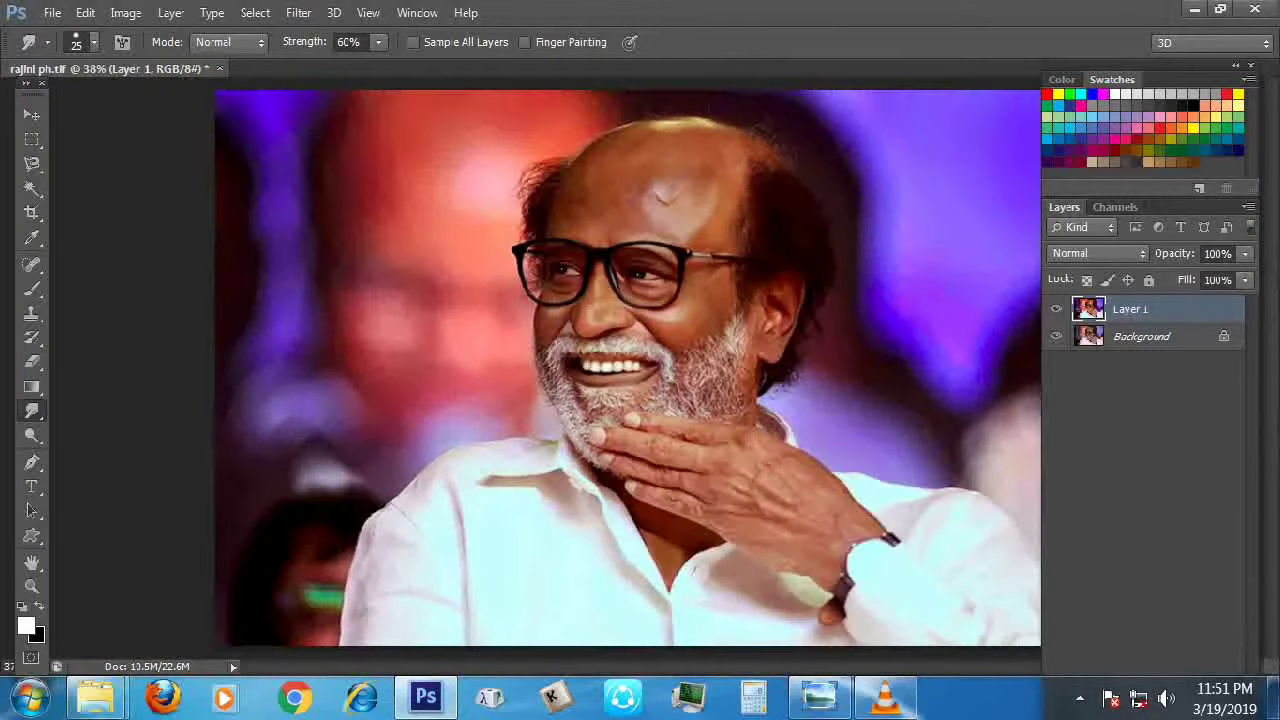
scroll(618, 370, up, 5)
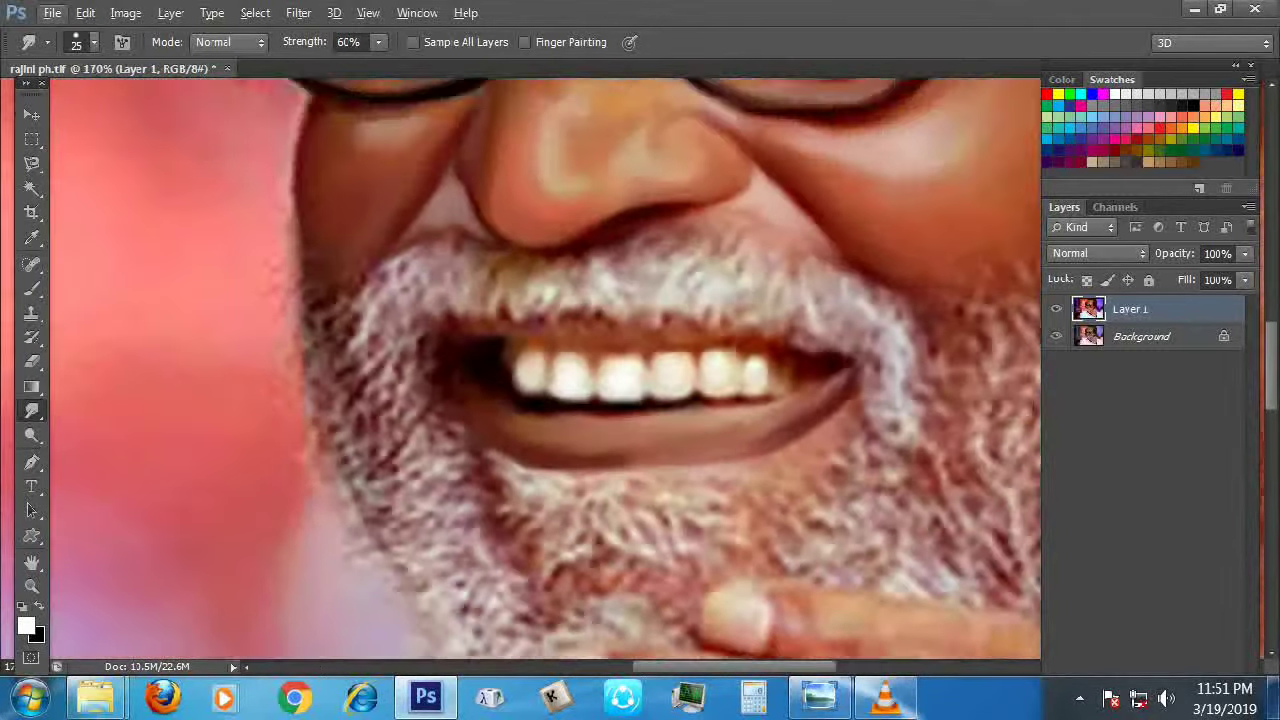
scroll(391, 340, up, 3)
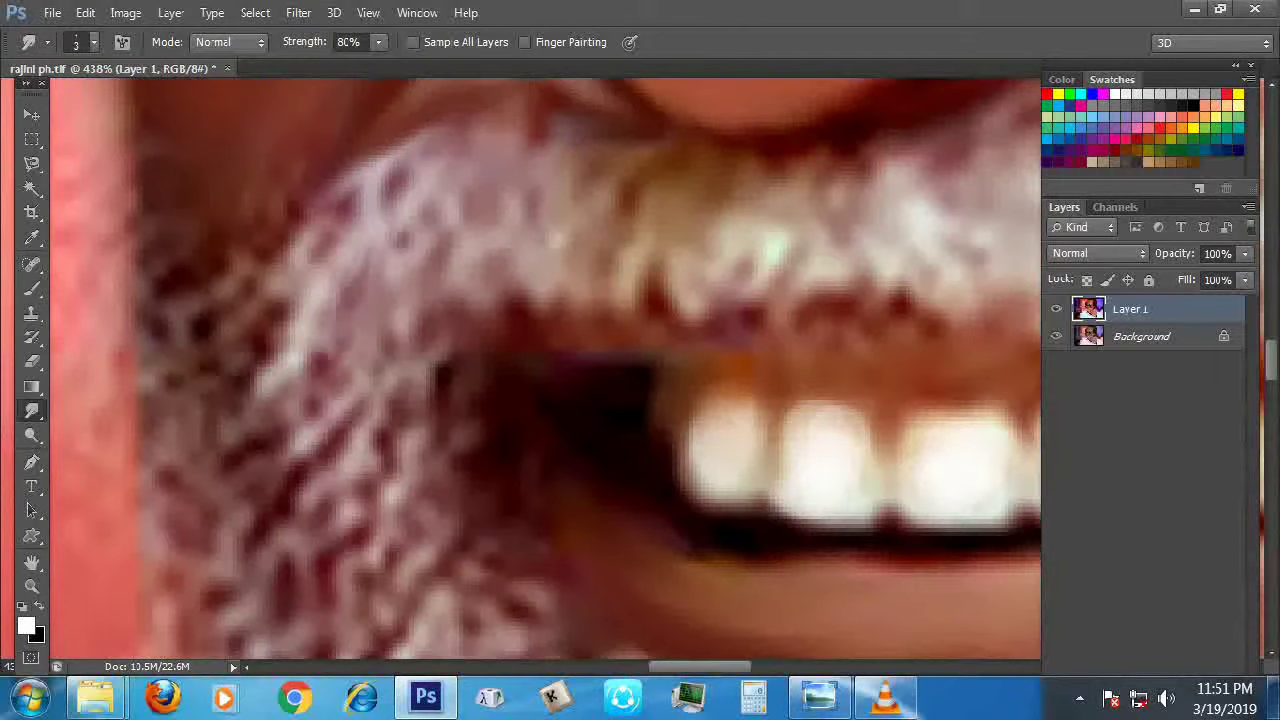
drag(530, 330, 540, 425)
mouse_move(585, 345)
mouse_down()
mouse_move(590, 428)
mouse_move(610, 440)
mouse_up()
Draw out short moustache hairs downward above the leftmost teeth with the 3 px Smudge brush at 80% strength
scroll(600, 400, down, 3)
scroll(600, 400, up, 4)
scroll(540, 380, up, 2)
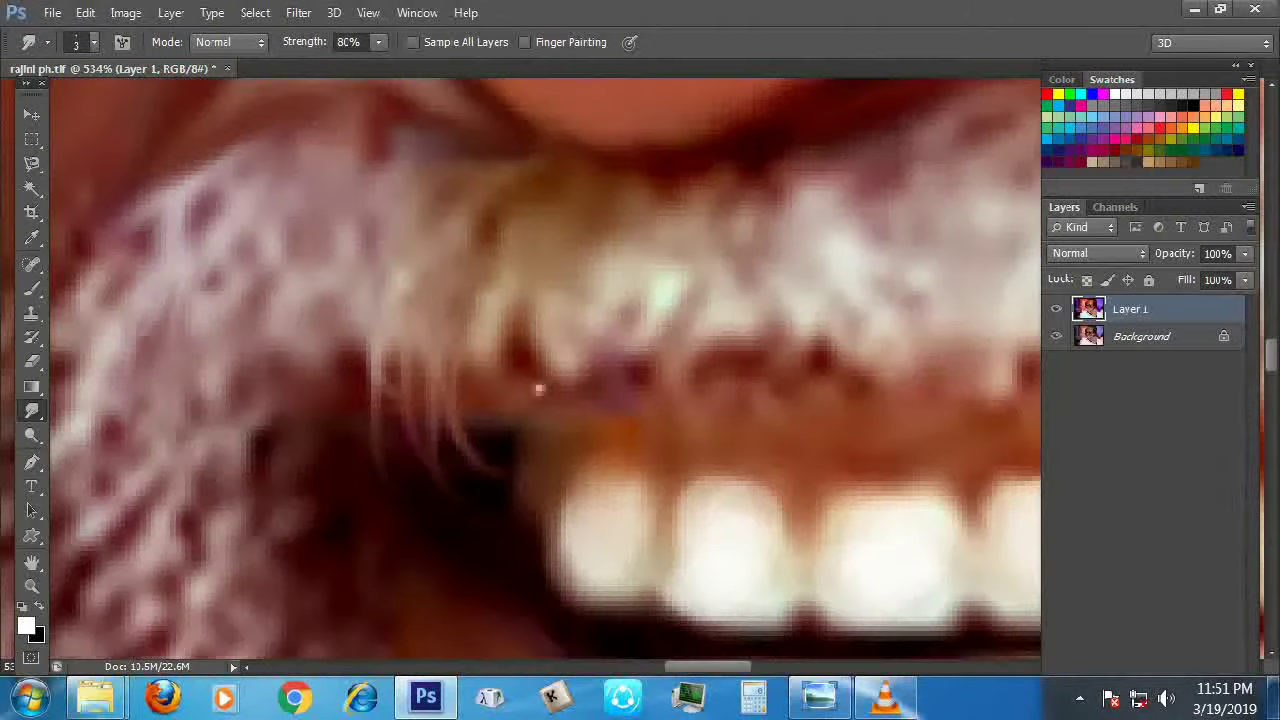
drag(494, 336, 500, 420)
drag(540, 288, 540, 372)
drag(578, 352, 585, 426)
drag(610, 328, 614, 400)
drag(636, 306, 640, 398)
scroll(545, 370, down, 3)
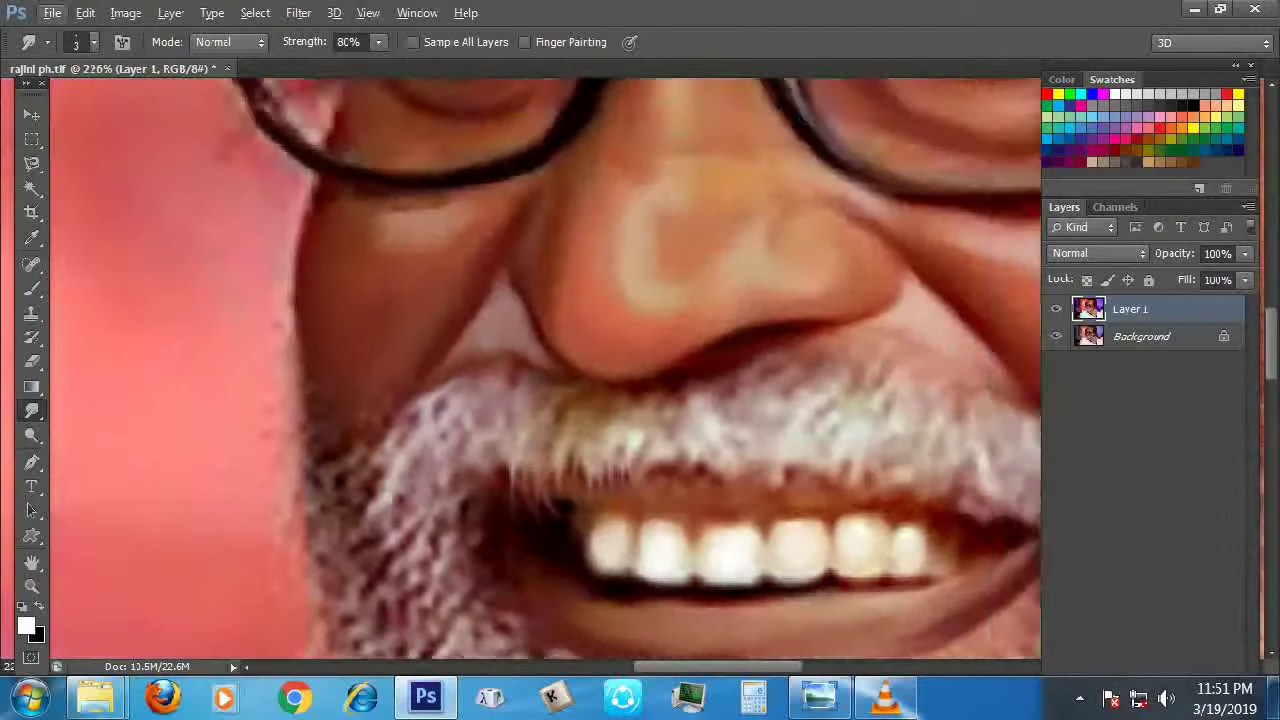
Switch the Smudge tool to the multi-dot brush tip and set its size to 25 px
scroll(545, 370, up, 3)
scroll(545, 370, up, 1)
scroll(545, 370, down, 4)
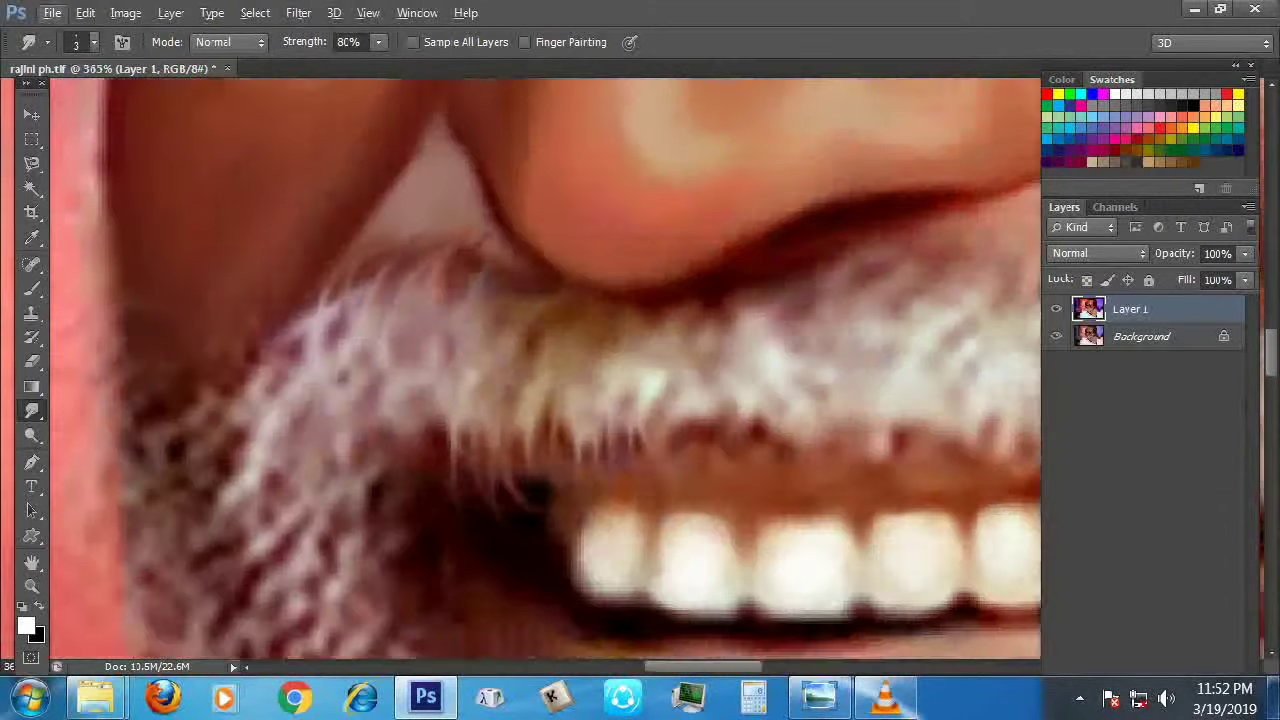
scroll(545, 370, down, 4)
scroll(545, 370, up, 3)
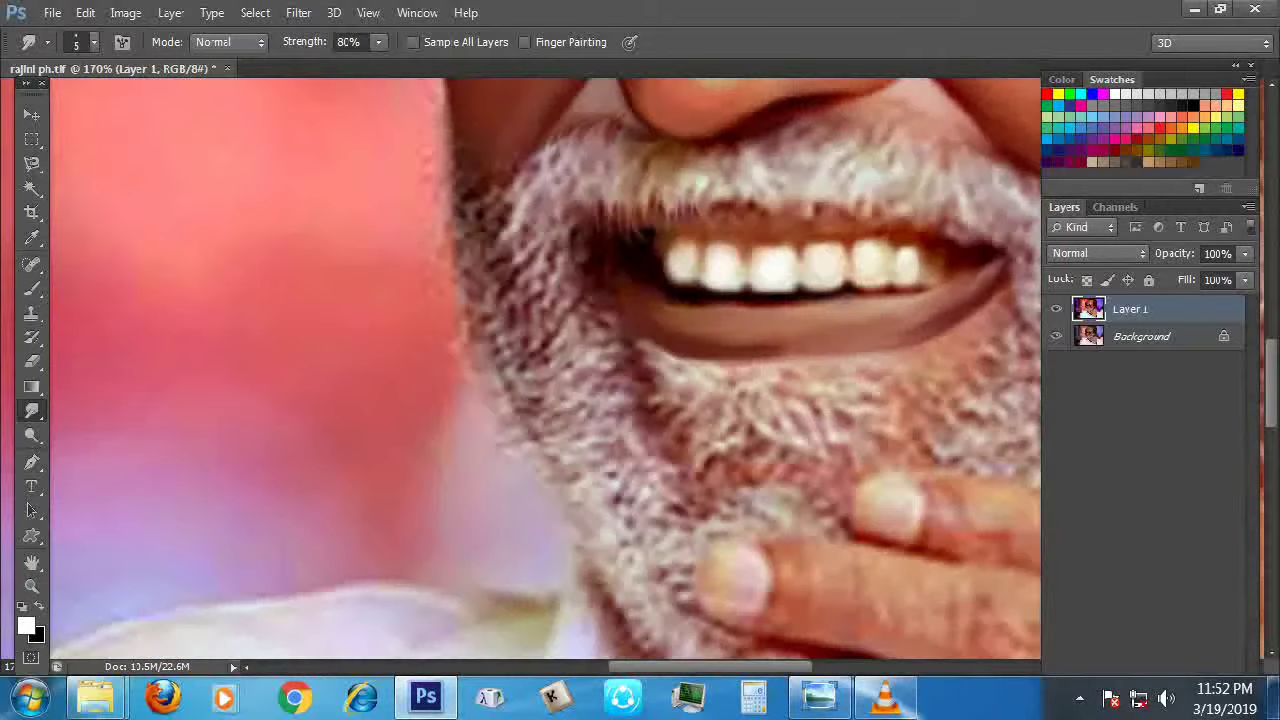
key(F5)
scroll(1135, 176, down, 5)
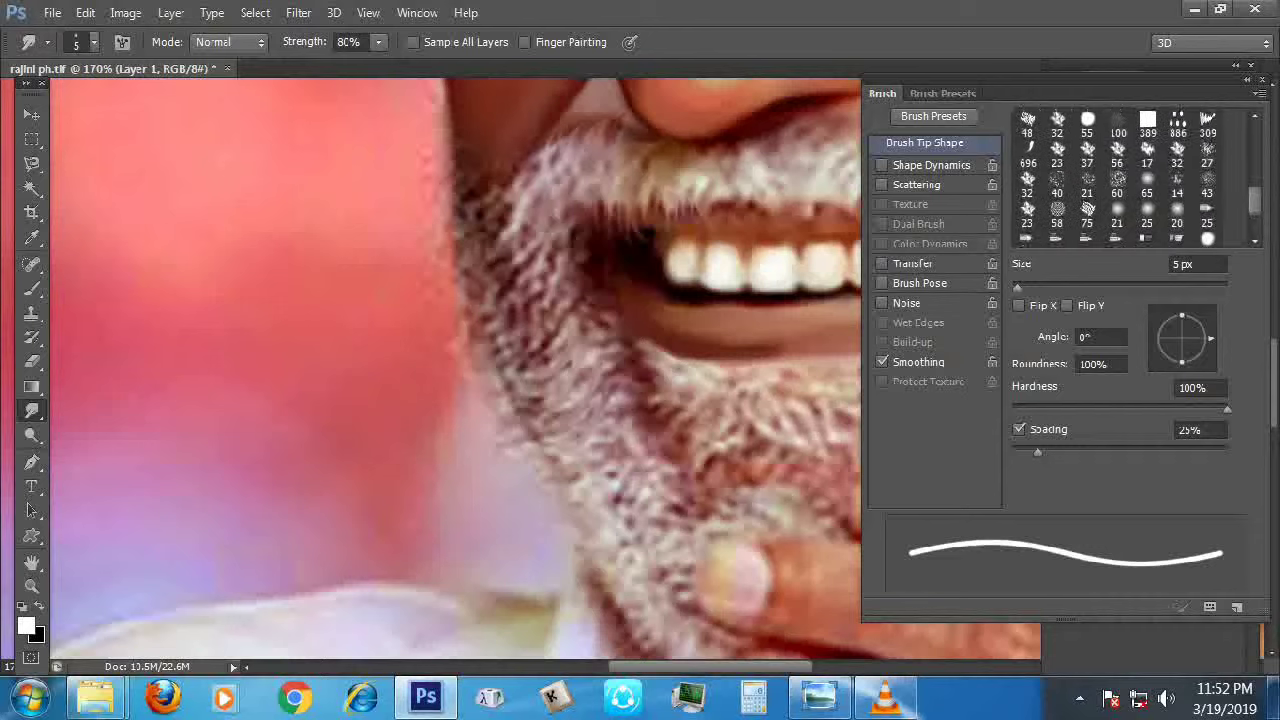
click(1178, 180)
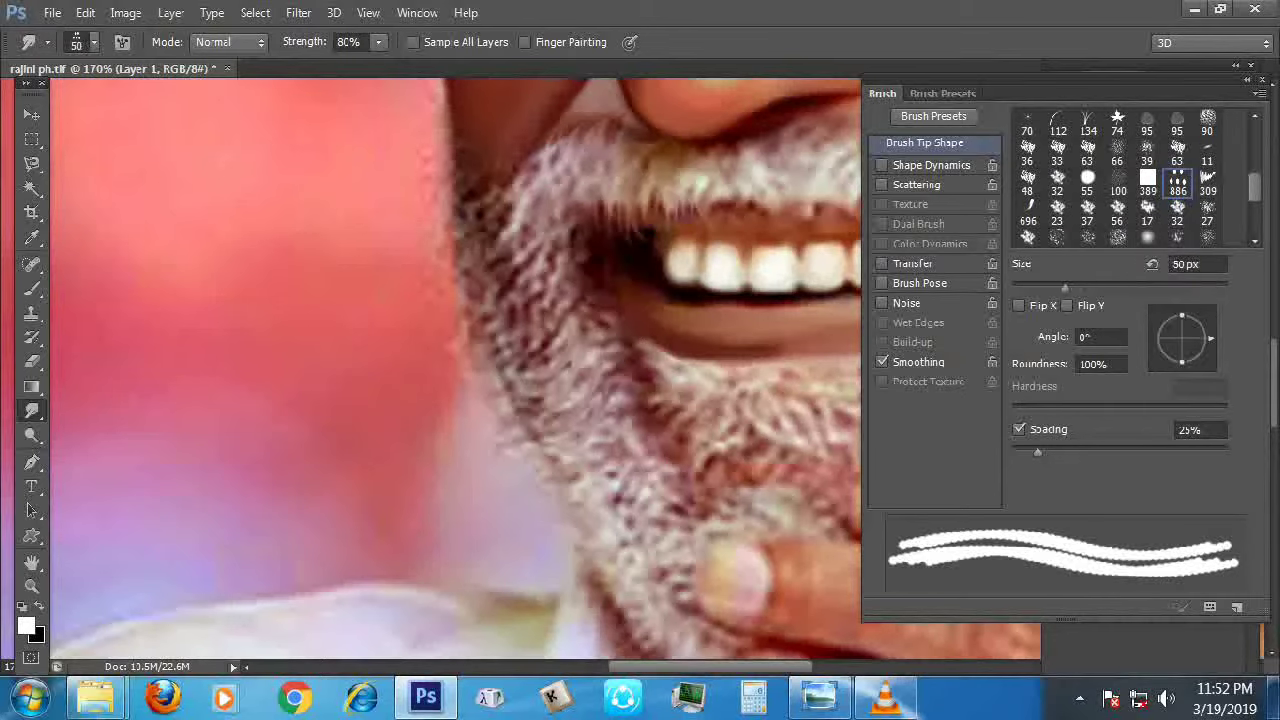
key(bracketleft)
key(bracketleft)
Comb the middle of the moustache downward above the teeth with the multi-dot Smudge brush, reducing it to 20 px and 60% strength
scroll(450, 370, up, 4)
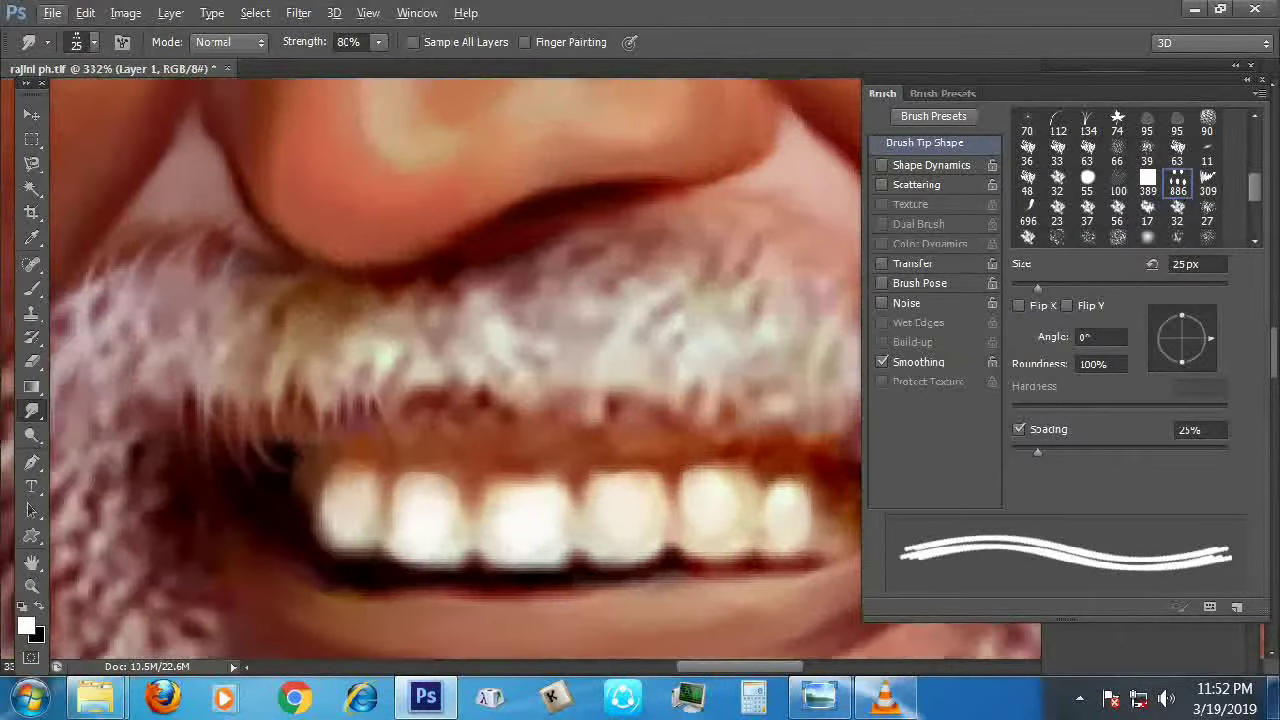
drag(450, 370, 340, 320)
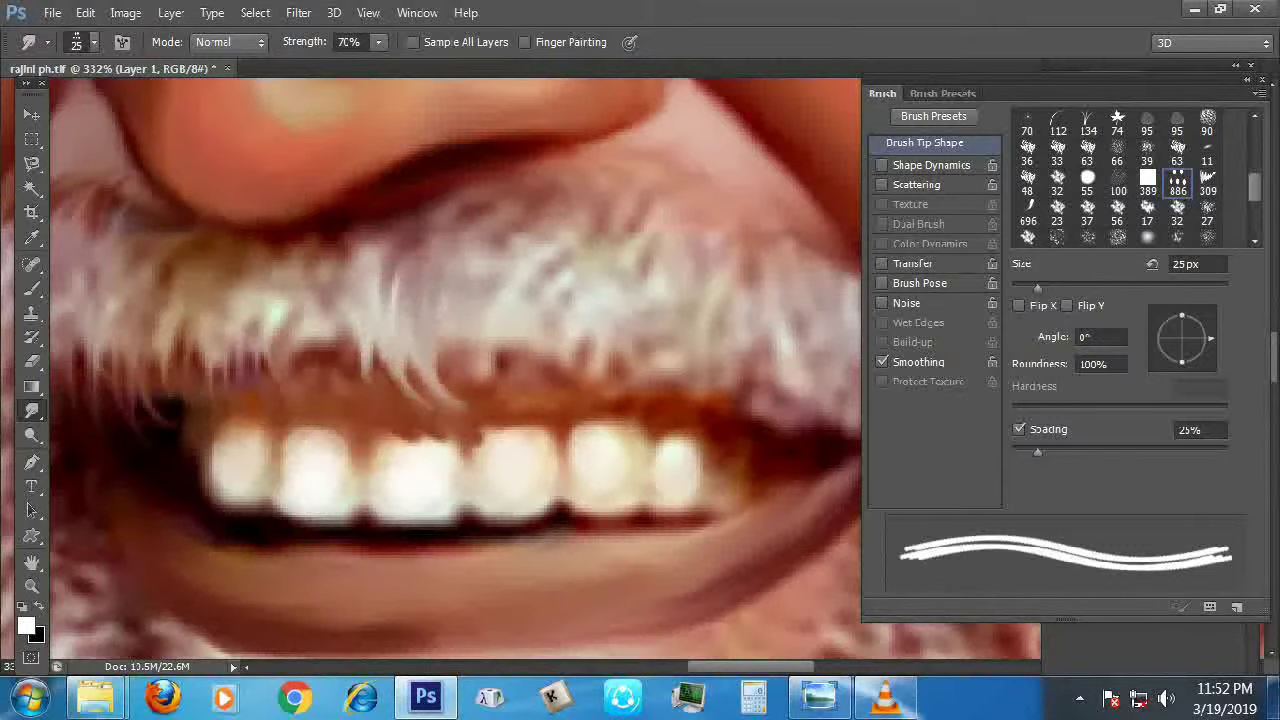
key(bracketleft)
mouse_move(380, 340)
mouse_down()
mouse_move(500, 400)
mouse_move(590, 400)
mouse_move(650, 430)
mouse_up()
drag(650, 430, 540, 410)
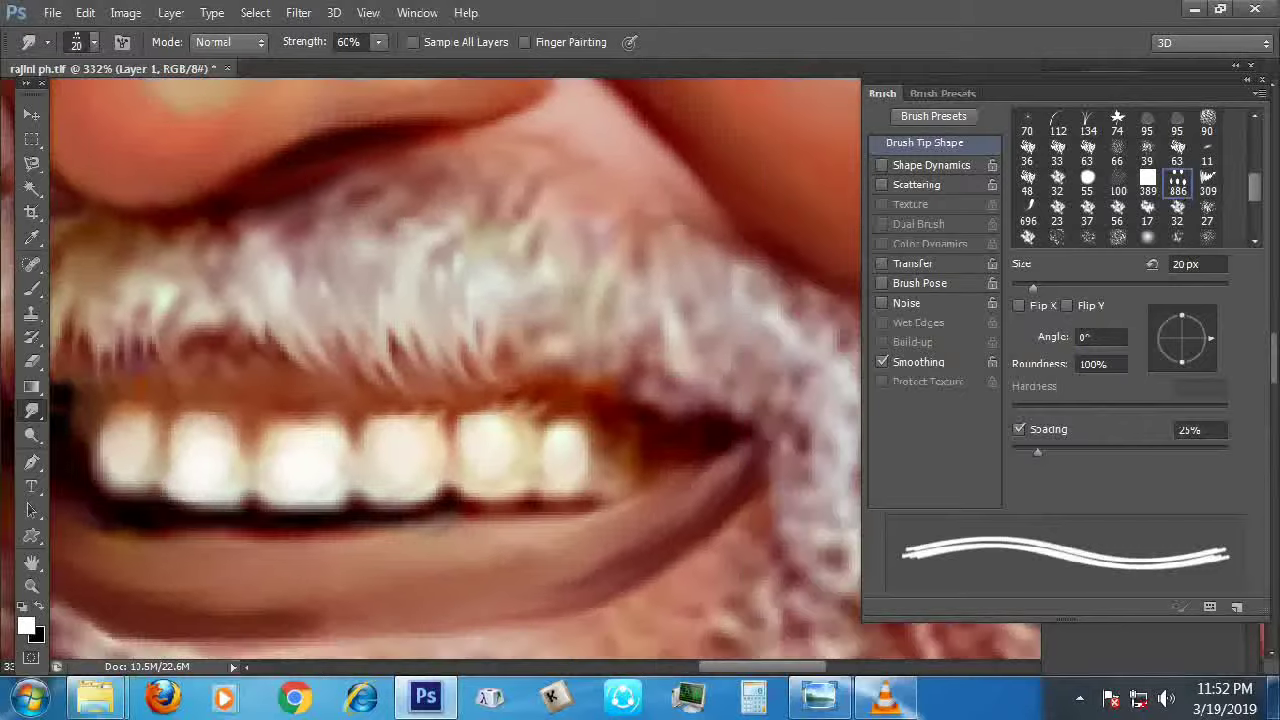
Comb the right half of the moustache downward to the mouth corner with the 20 px multi-dot Smudge brush at 60% strength
mouse_move(465, 340)
mouse_down()
mouse_move(610, 385)
mouse_move(675, 425)
mouse_up()
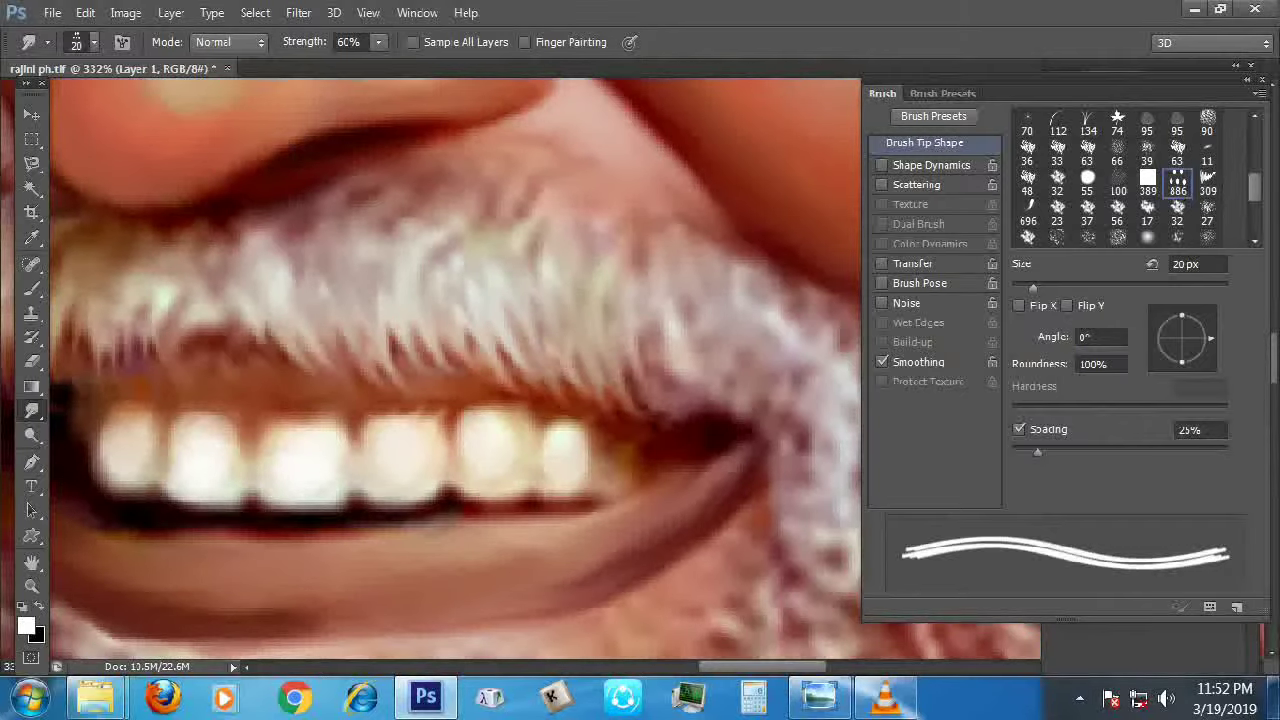
scroll(450, 380, down, 2)
scroll(450, 380, down, 2)
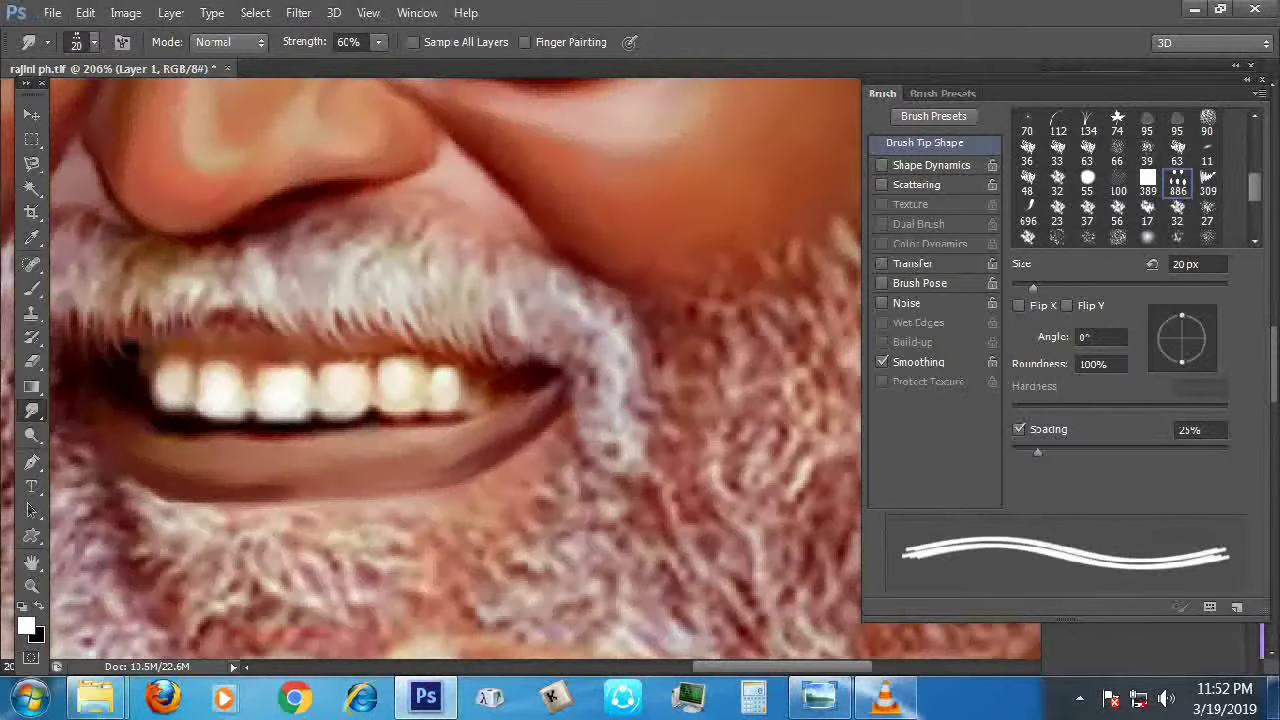
scroll(500, 420, up, 2)
scroll(500, 420, up, 2)
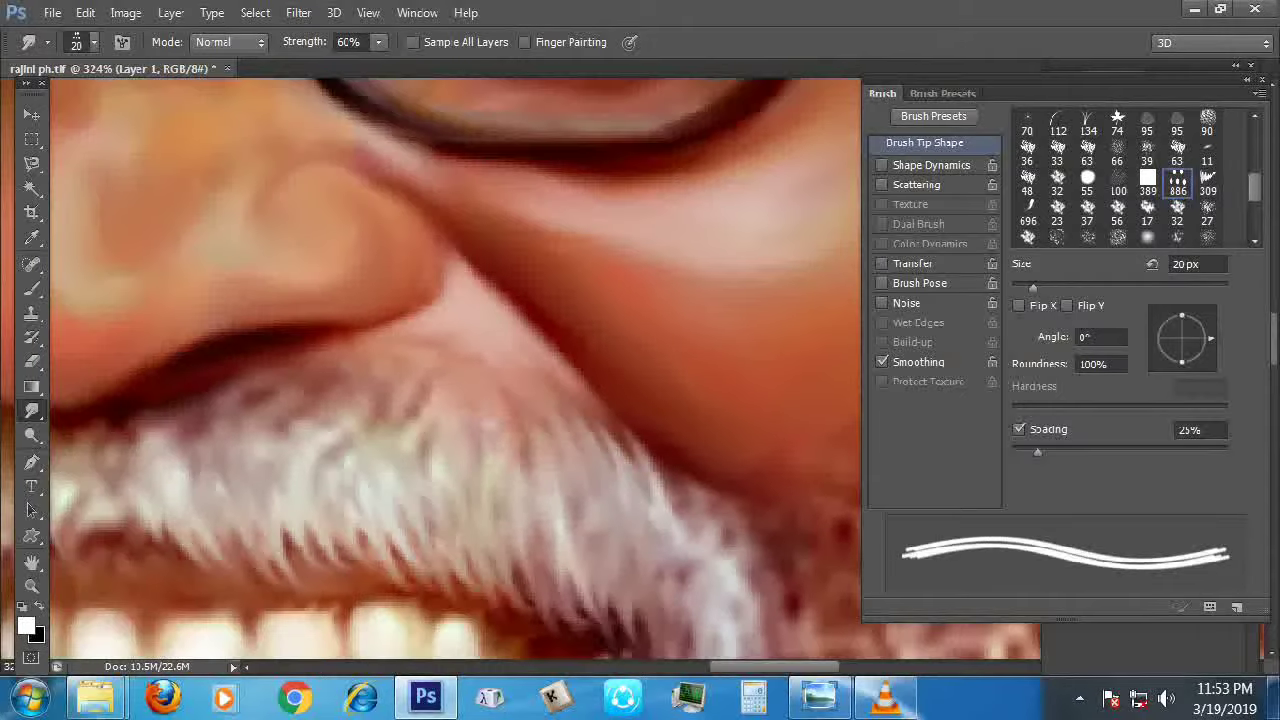
scroll(300, 410, down, 3)
Comb the moustache's left end into fine downward strands with the 20 px multi-dot Smudge brush at 60% strength
scroll(300, 410, up, 4)
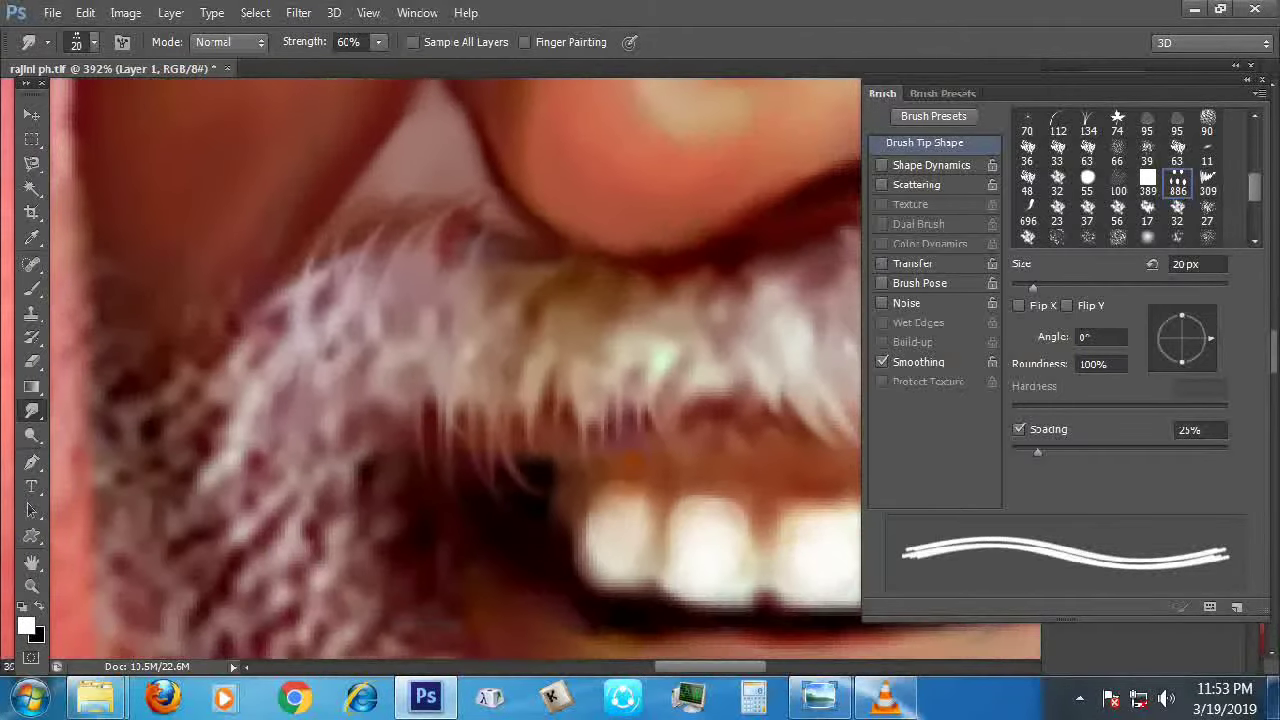
scroll(450, 250, down, 3)
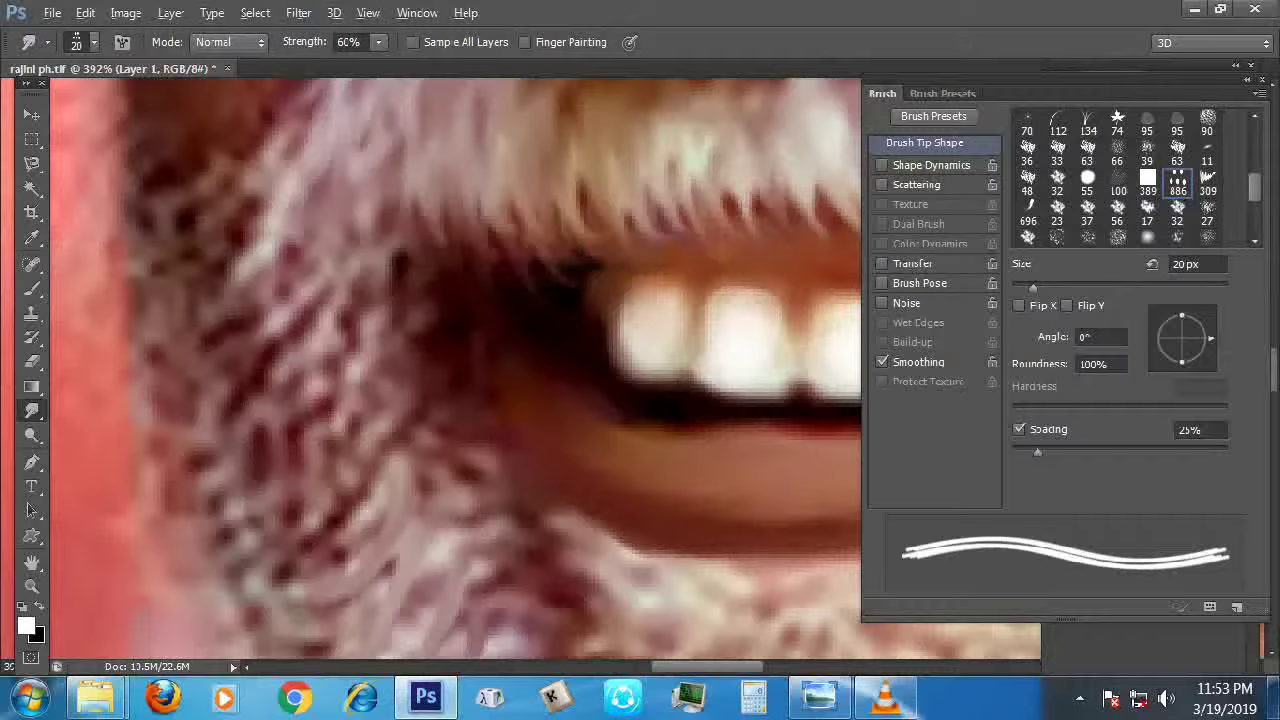
scroll(450, 370, down, 3)
Set the multi-dot tip's angle to -31° and strength to 70%, and comb the left cheek beard into strands sweeping outward
scroll(450, 370, up, 4)
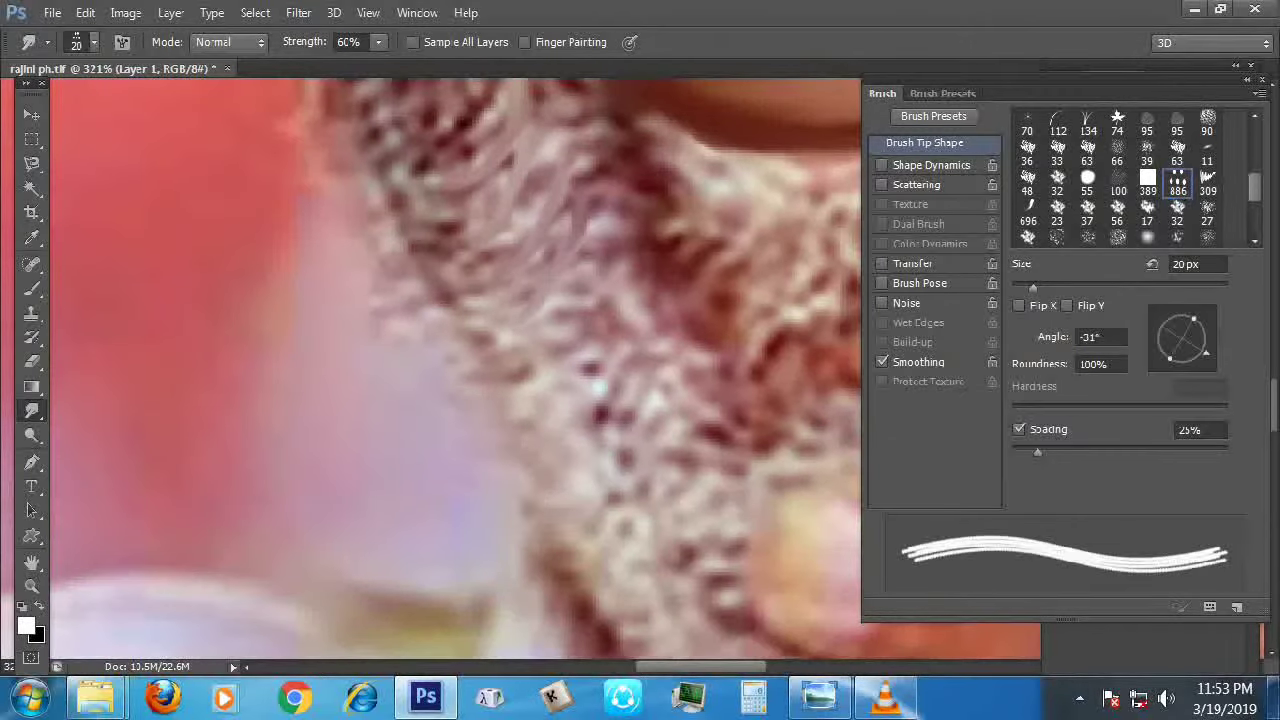
scroll(597, 385, up, 2)
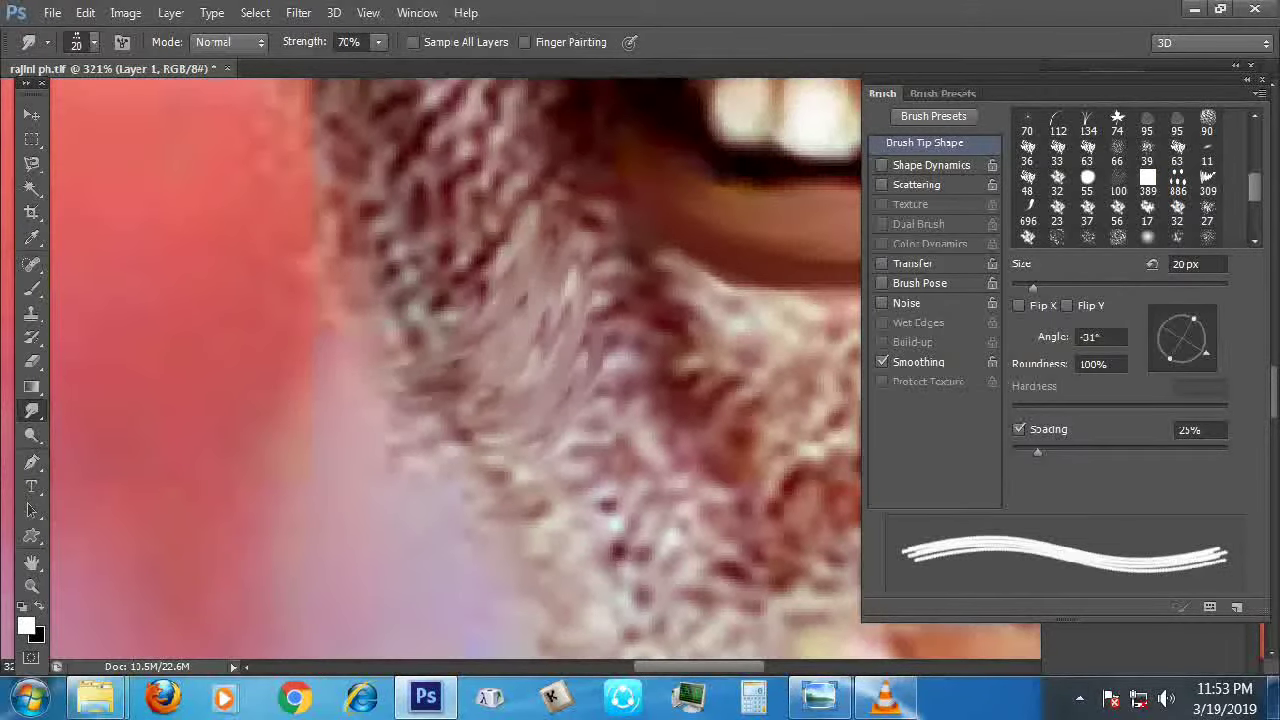
scroll(597, 385, up, 1)
scroll(597, 385, up, 2)
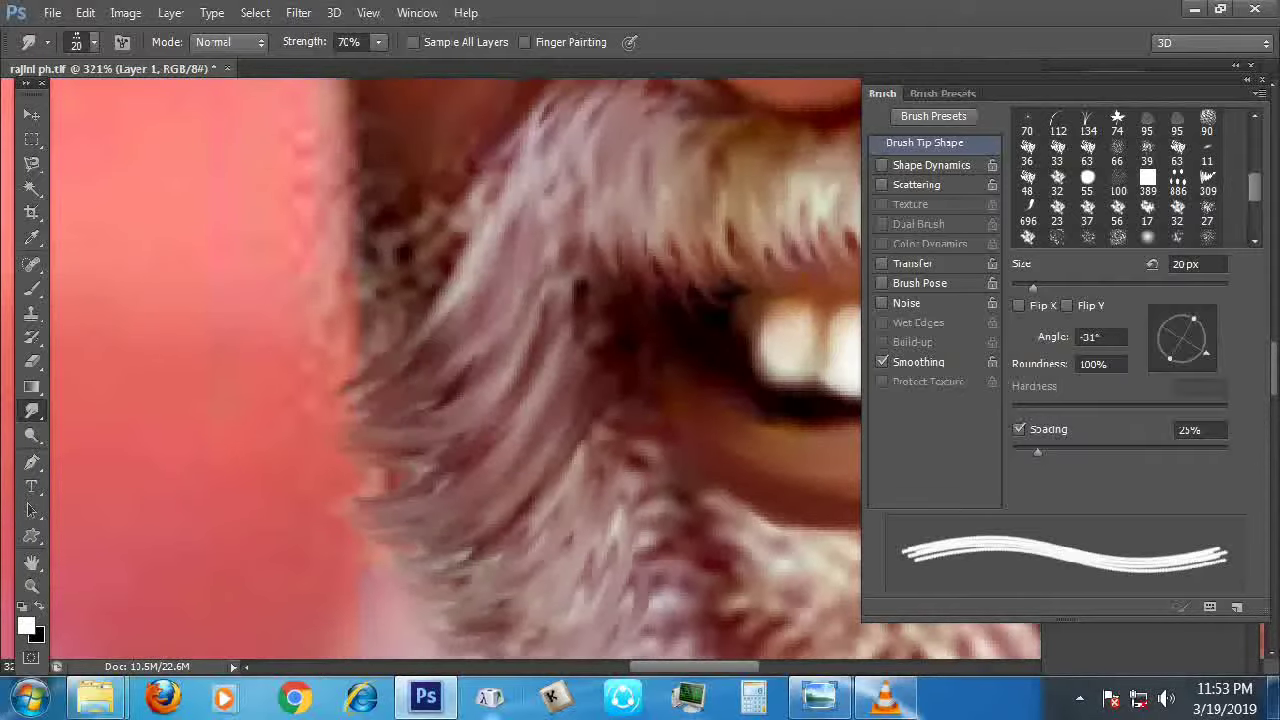
scroll(597, 385, up, 1)
scroll(597, 385, down, 3)
scroll(597, 385, up, 3)
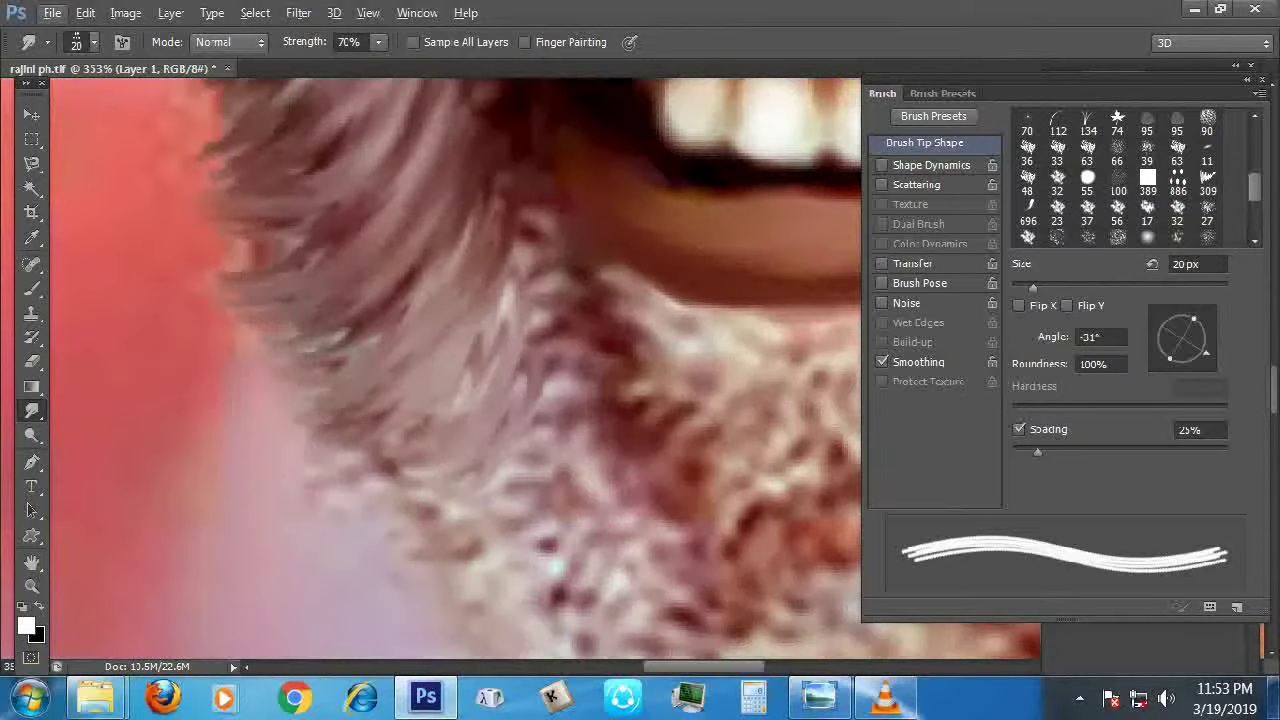
Comb the lower left beard along the jaw down to the fingers with the 20 px Smudge brush at 70% strength
scroll(597, 385, down, 3)
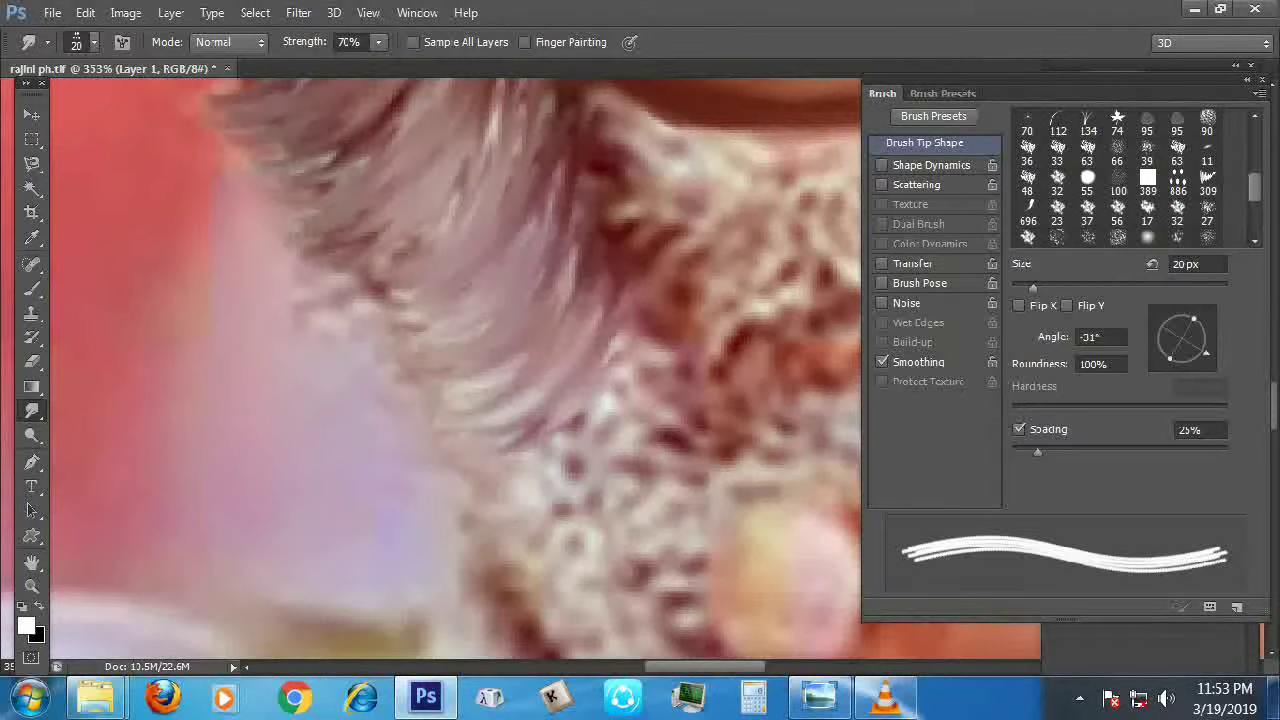
scroll(597, 385, down, 4)
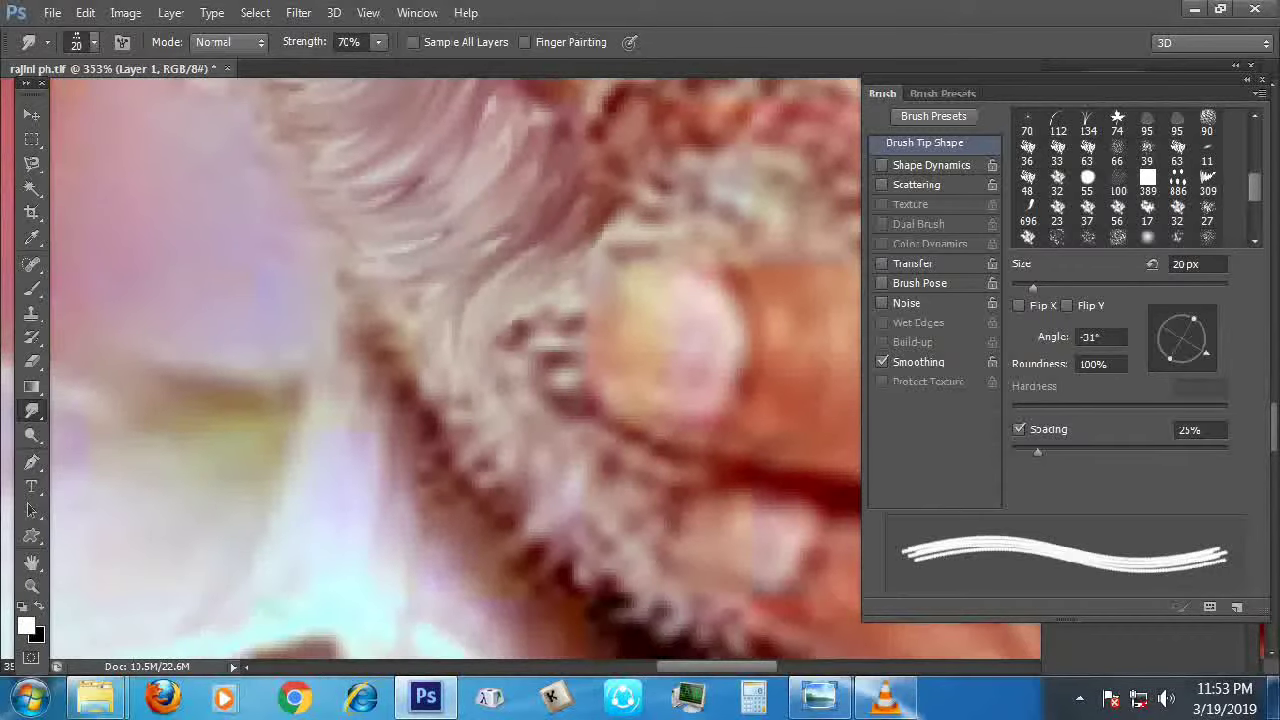
scroll(597, 385, down, 2)
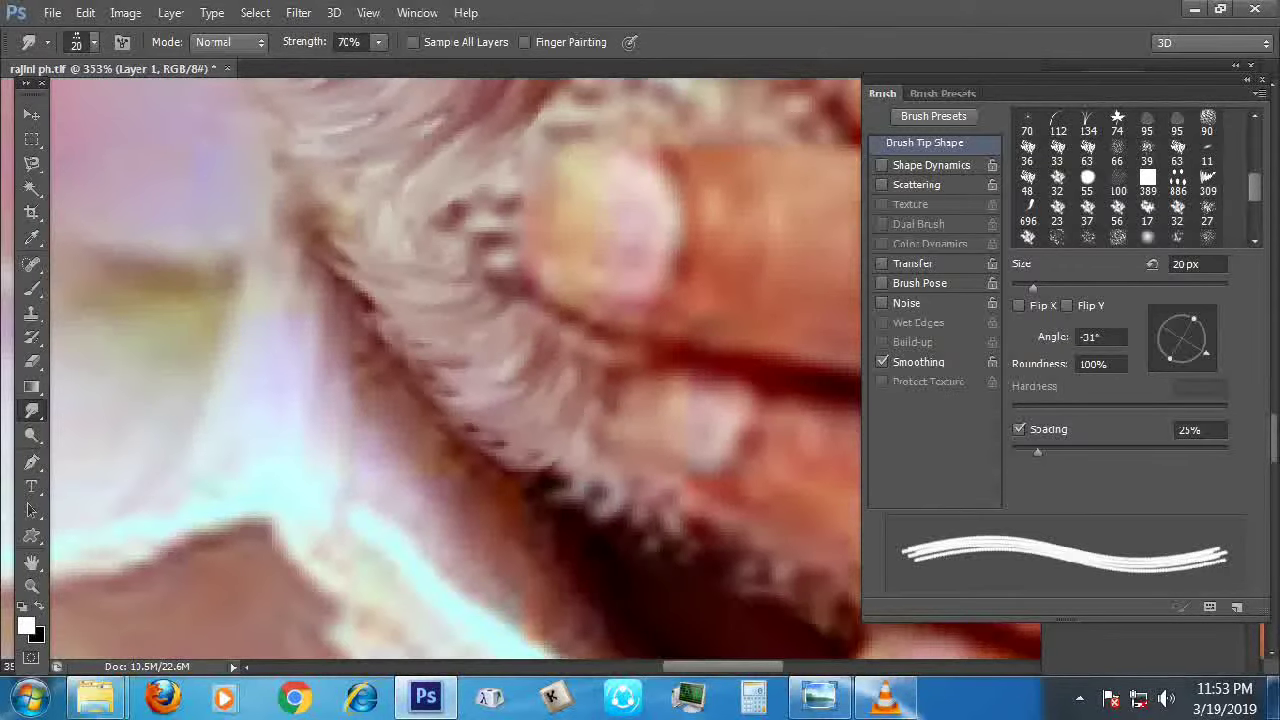
Comb the beard beneath the lower lip downward at 70% strength, reducing the Smudge brush to 15 px for the dark gap beside it
scroll(597, 385, up, 8)
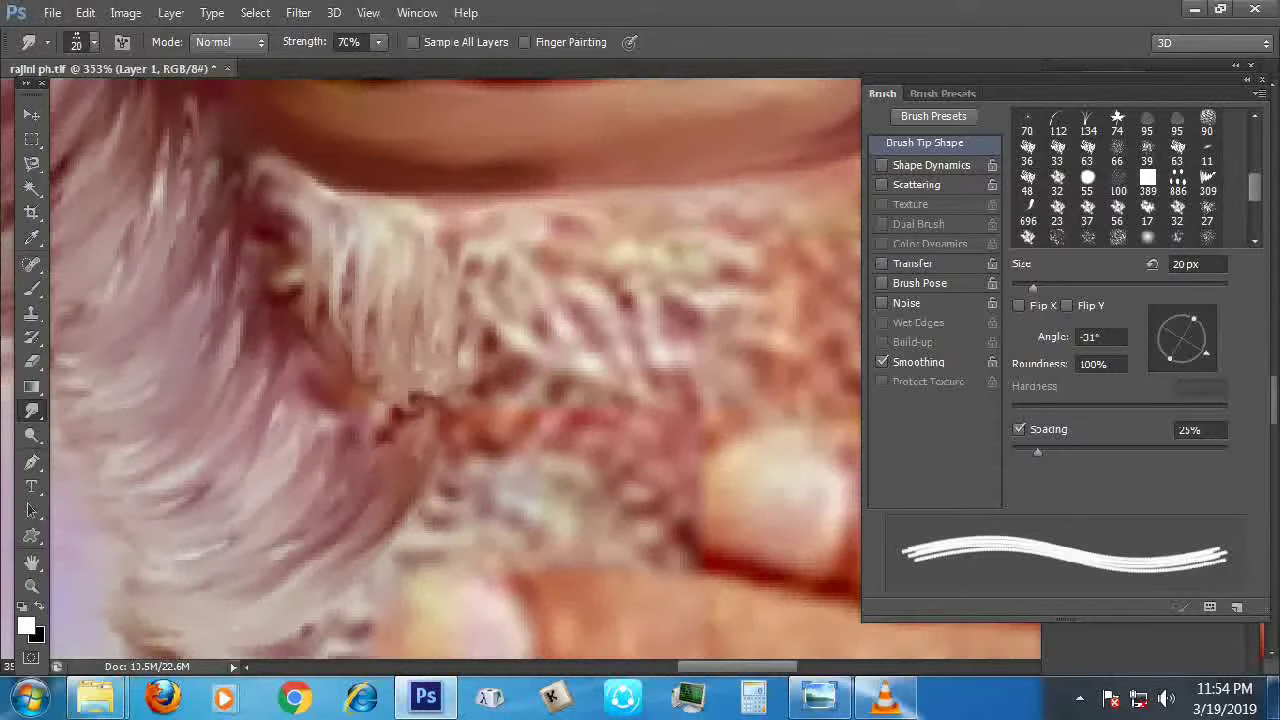
scroll(604, 385, up, 3)
scroll(604, 385, down, 3)
scroll(604, 385, up, 3)
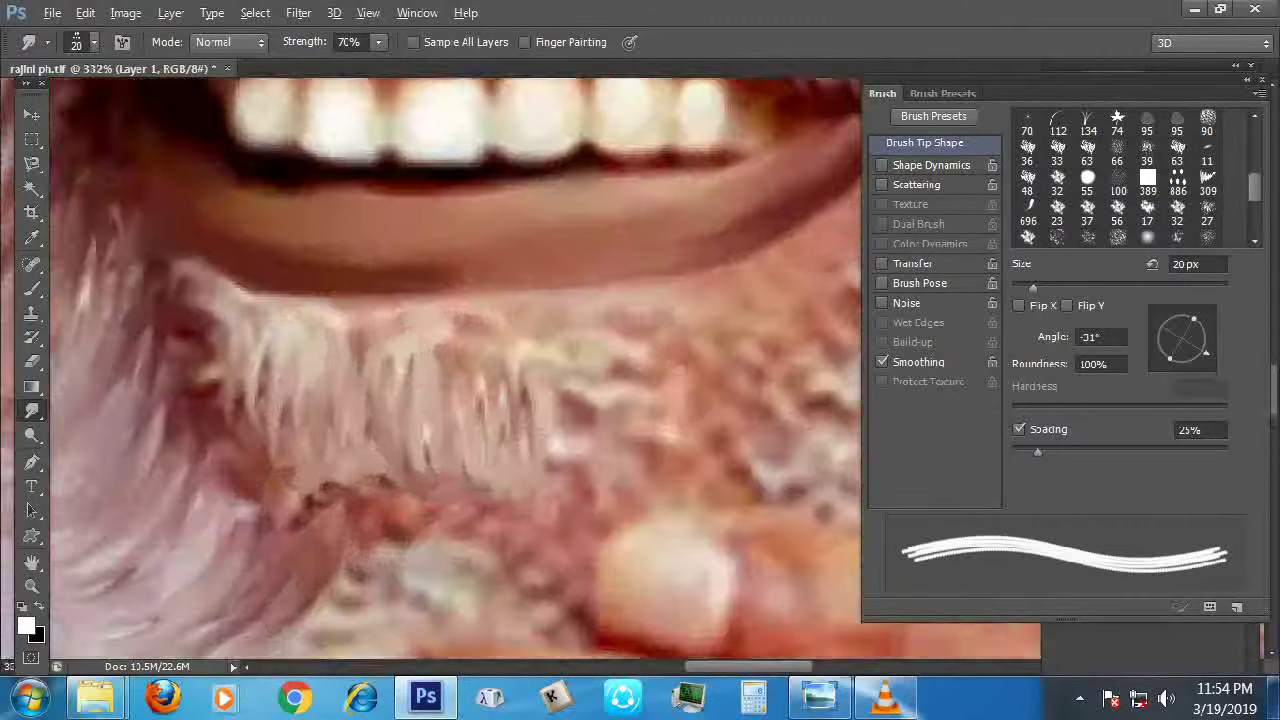
scroll(604, 385, up, 2)
key(bracketleft)
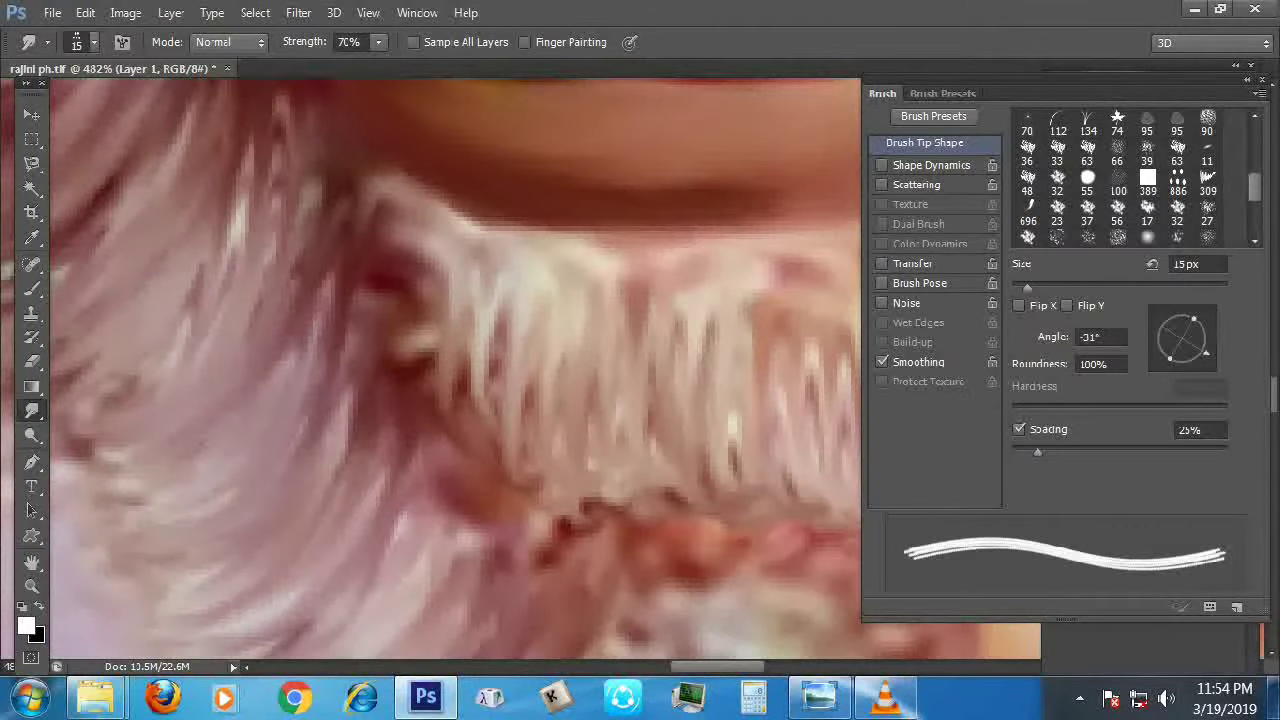
drag(500, 480, 370, 250)
Set the multi-dot tip's angle to 21°, enlarge it and comb the right cheek beard at 60% strength
scroll(450, 455, down, 3)
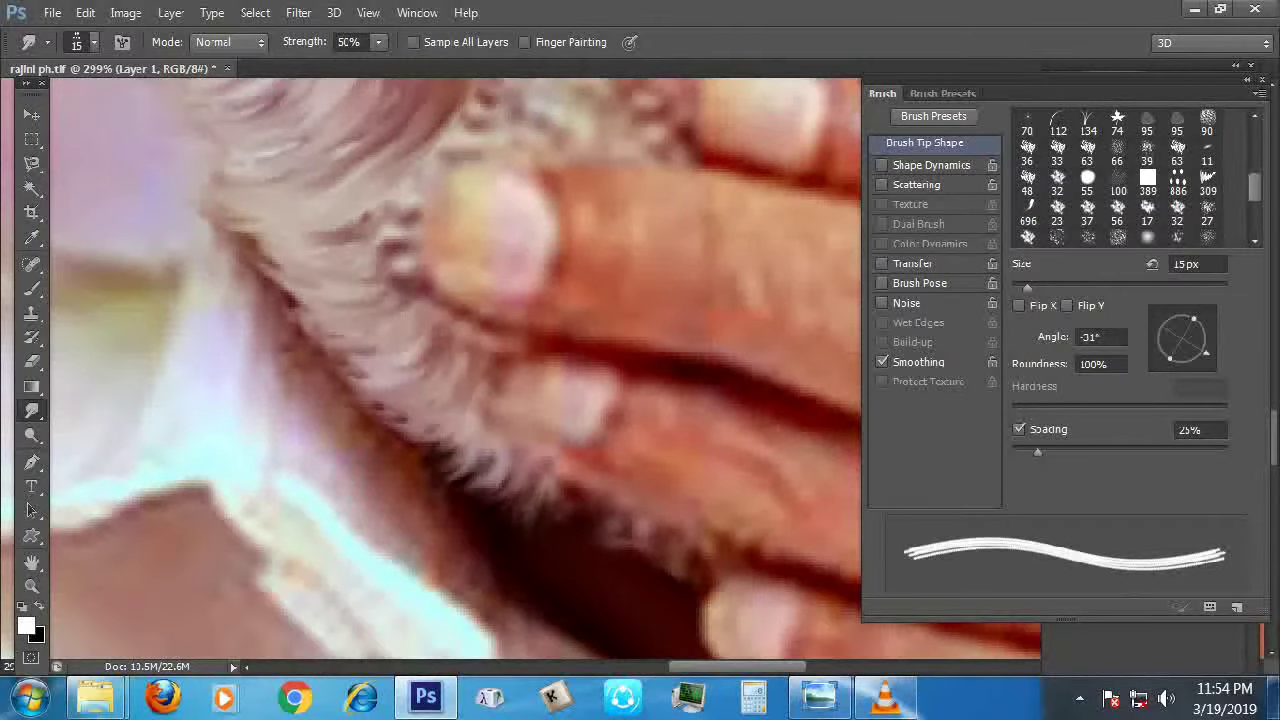
scroll(540, 505, down, 3)
scroll(450, 370, down, 3)
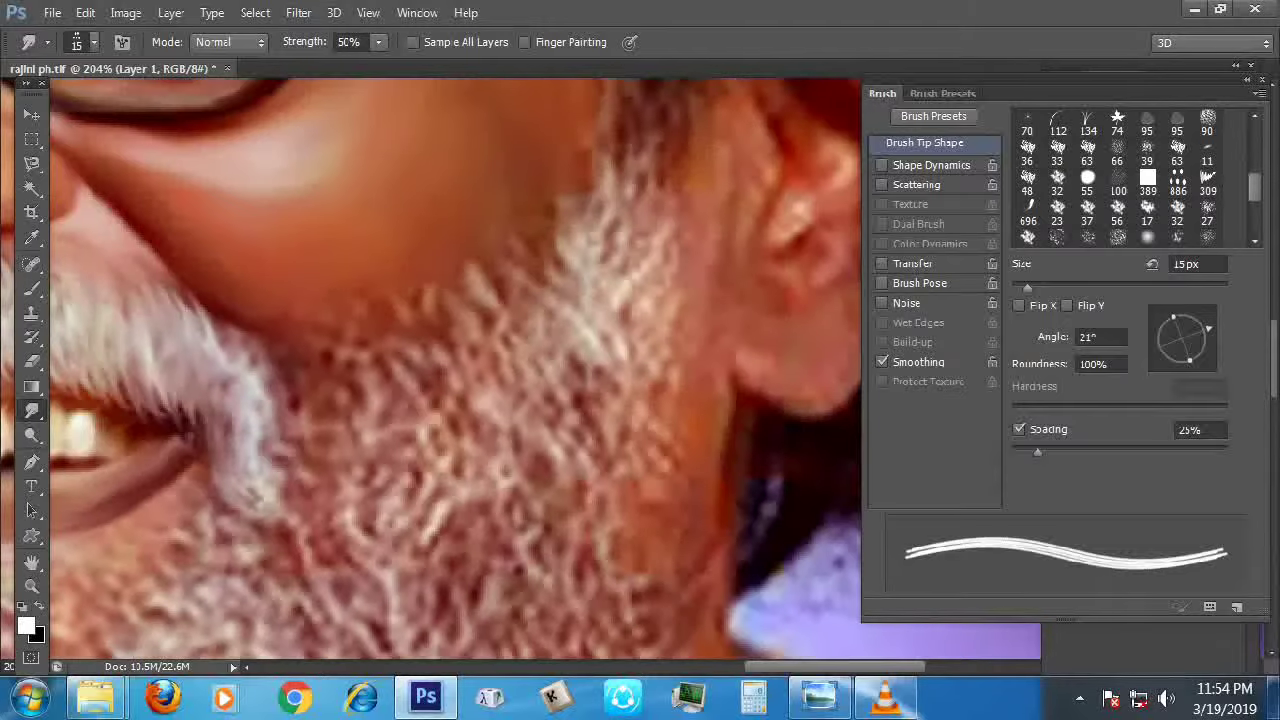
key(bracketright)
scroll(450, 370, up, 4)
key(6)
mouse_move(380, 500)
mouse_down()
mouse_move(500, 330)
mouse_move(560, 200)
mouse_up()
Smudge the right cheek beard into longer strands between the moustache and the ear at 60% strength
scroll(450, 370, down, 2)
mouse_move(320, 270)
mouse_down()
mouse_move(520, 370)
mouse_move(630, 360)
mouse_up()
scroll(450, 370, up, 4)
drag(540, 470, 470, 350)
mouse_move(440, 440)
mouse_down()
mouse_move(370, 350)
mouse_move(410, 240)
mouse_up()
drag(450, 370, 590, 325)
drag(480, 390, 420, 310)
drag(410, 370, 300, 330)
Comb the white beard in front of the ear into flowing strands with the 25 px multi-dot Smudge brush at 70% strength
scroll(450, 370, up, 3)
scroll(450, 370, right, 3)
mouse_move(445, 460)
mouse_down()
mouse_move(420, 300)
mouse_move(400, 330)
mouse_up()
key(7)
scroll(450, 370, right, 3)
mouse_move(585, 225)
mouse_down()
mouse_move(590, 300)
mouse_move(560, 430)
mouse_up()
scroll(450, 370, down, 3)
mouse_move(480, 165)
mouse_down()
mouse_move(575, 430)
mouse_move(580, 520)
mouse_up()
scroll(450, 370, down, 5)
mouse_move(500, 290)
mouse_down()
mouse_move(475, 390)
mouse_move(540, 570)
mouse_up()
scroll(450, 370, down, 3)
drag(610, 320, 500, 480)
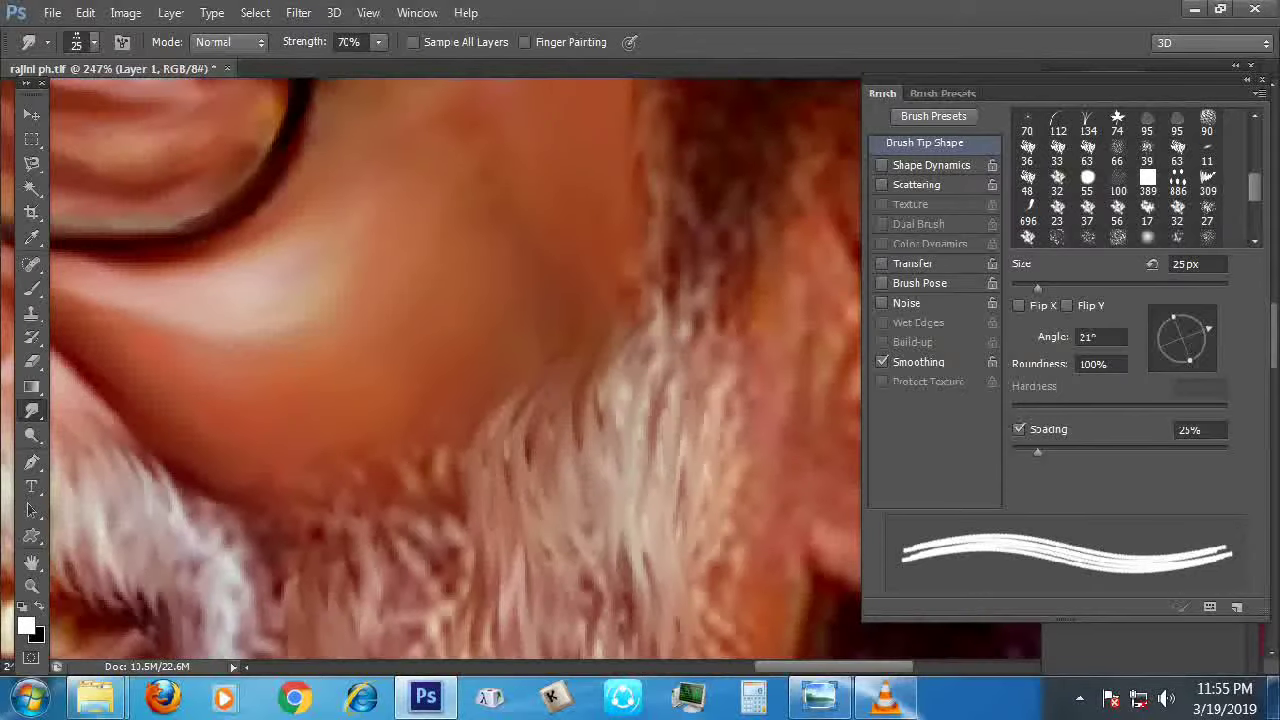
Blend the upper edge of the right beard into the cheek skin with short hair strokes at 70% strength
drag(440, 550, 475, 410)
drag(355, 490, 290, 570)
scroll(450, 370, right, 3)
drag(500, 330, 515, 470)
drag(500, 370, 490, 430)
Draw the sideburn in front of the ear into long straight strands with the 25 px multi-dot Smudge brush
scroll(450, 370, up, 3)
drag(488, 240, 465, 330)
drag(510, 380, 525, 470)
drag(495, 280, 510, 450)
drag(510, 360, 515, 570)
drag(495, 410, 480, 640)
scroll(450, 370, down, 5)
scroll(400, 300, up, 4)
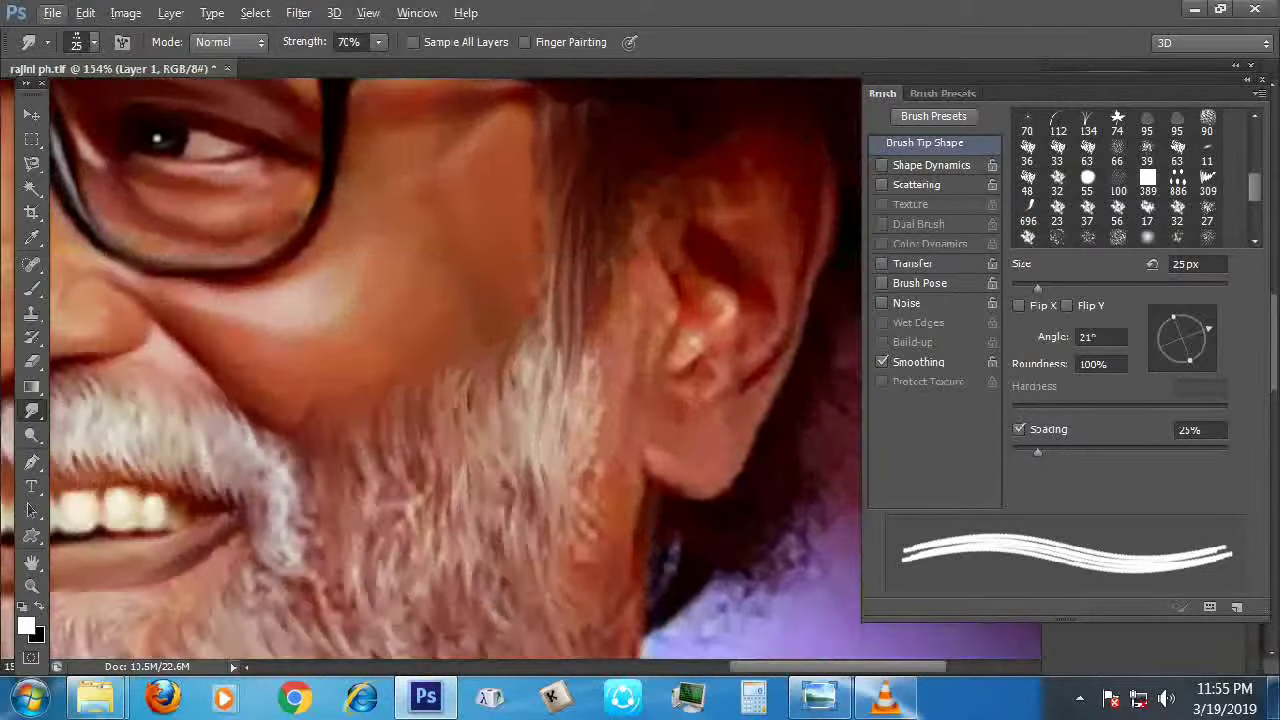
Set the multi-dot tip to 35 px, 81° and 80% strength, and comb the dark hair at the right temple
scroll(450, 370, down, 1)
key(bracketright)
scroll(450, 370, up, 1)
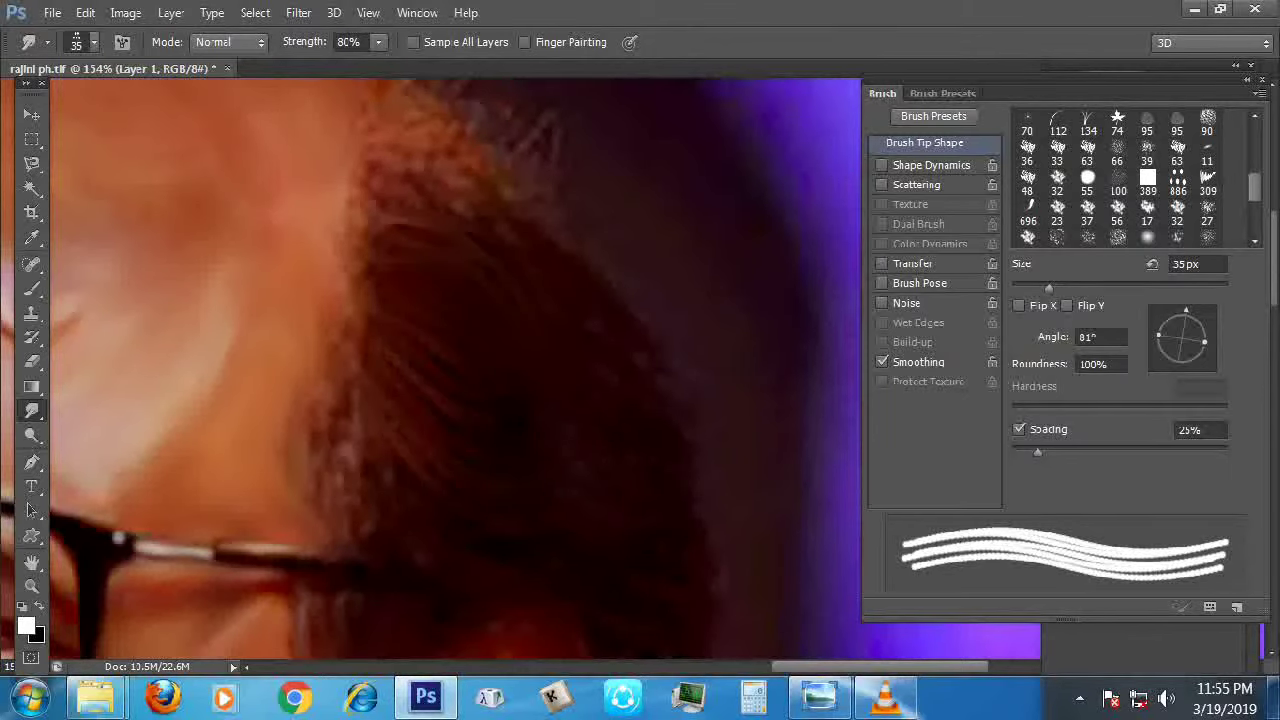
scroll(480, 380, up, 3)
right_click(484, 379)
key(Escape)
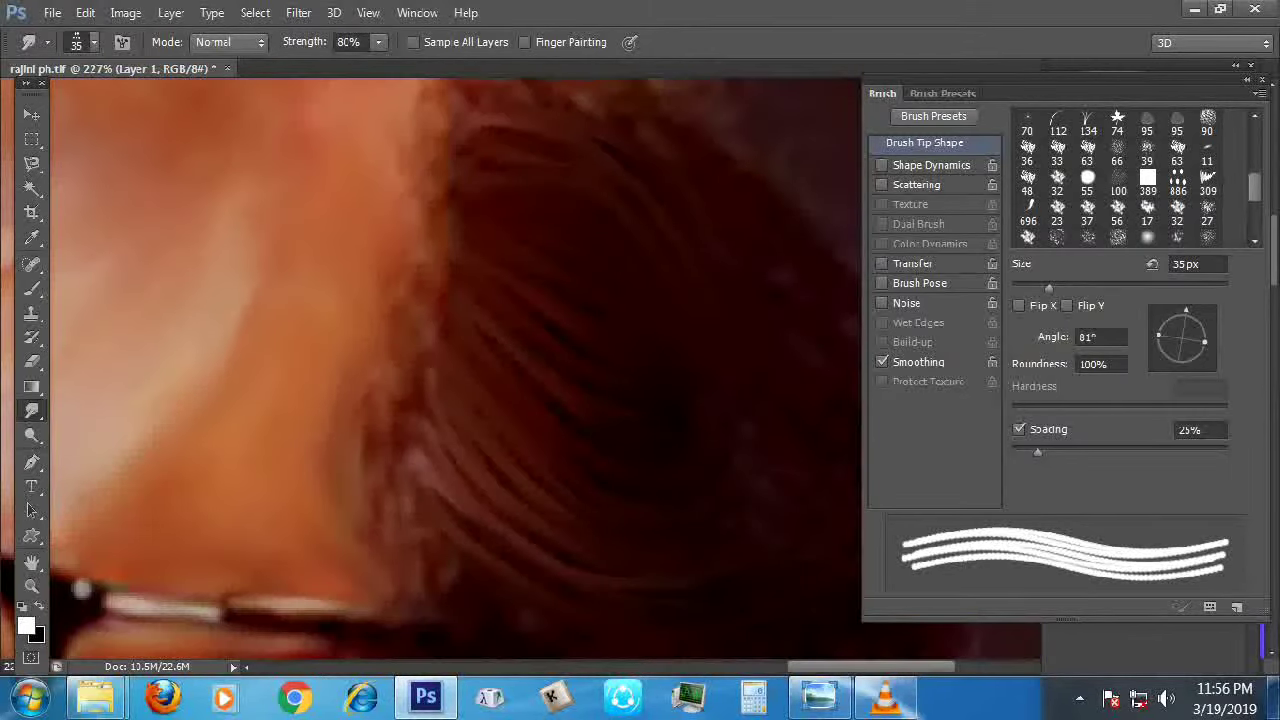
Blend the right temple's hairline into the forehead skin with the Smudge brush at 30 px and 50% strength
key(bracketleft)
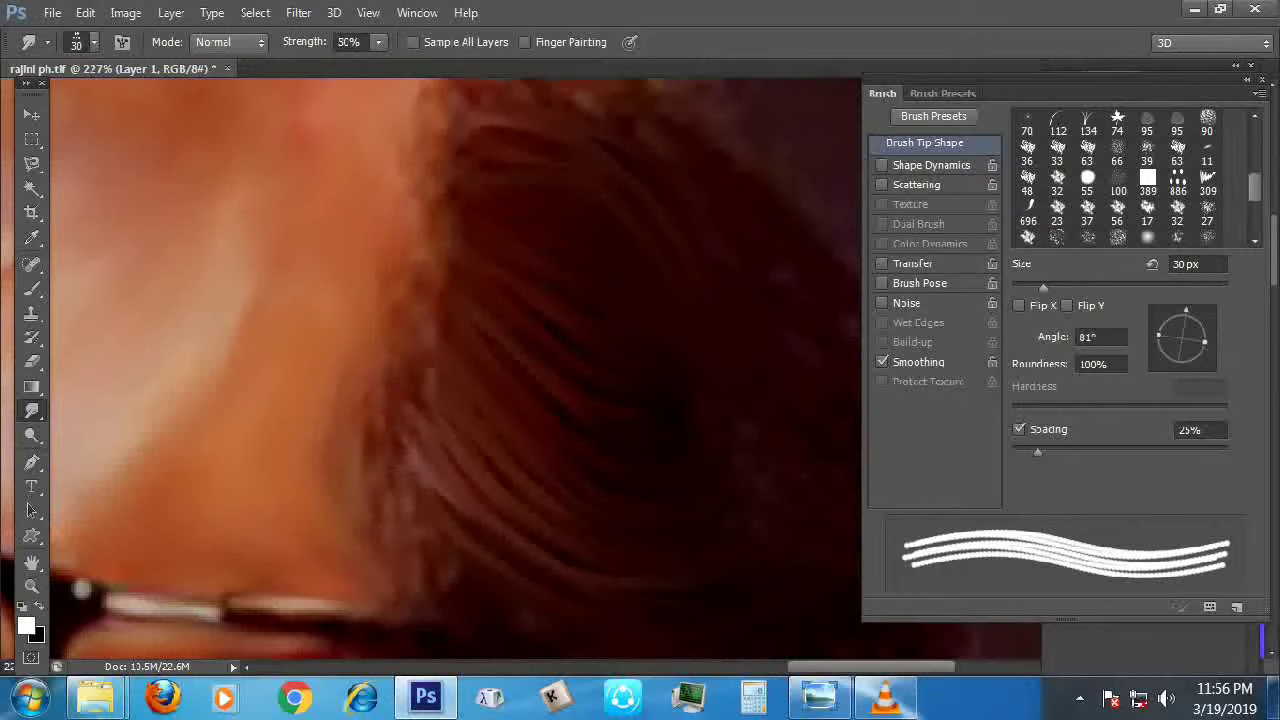
scroll(450, 360, down, 5)
scroll(450, 360, up, 6)
right_click(657, 424)
key(Escape)
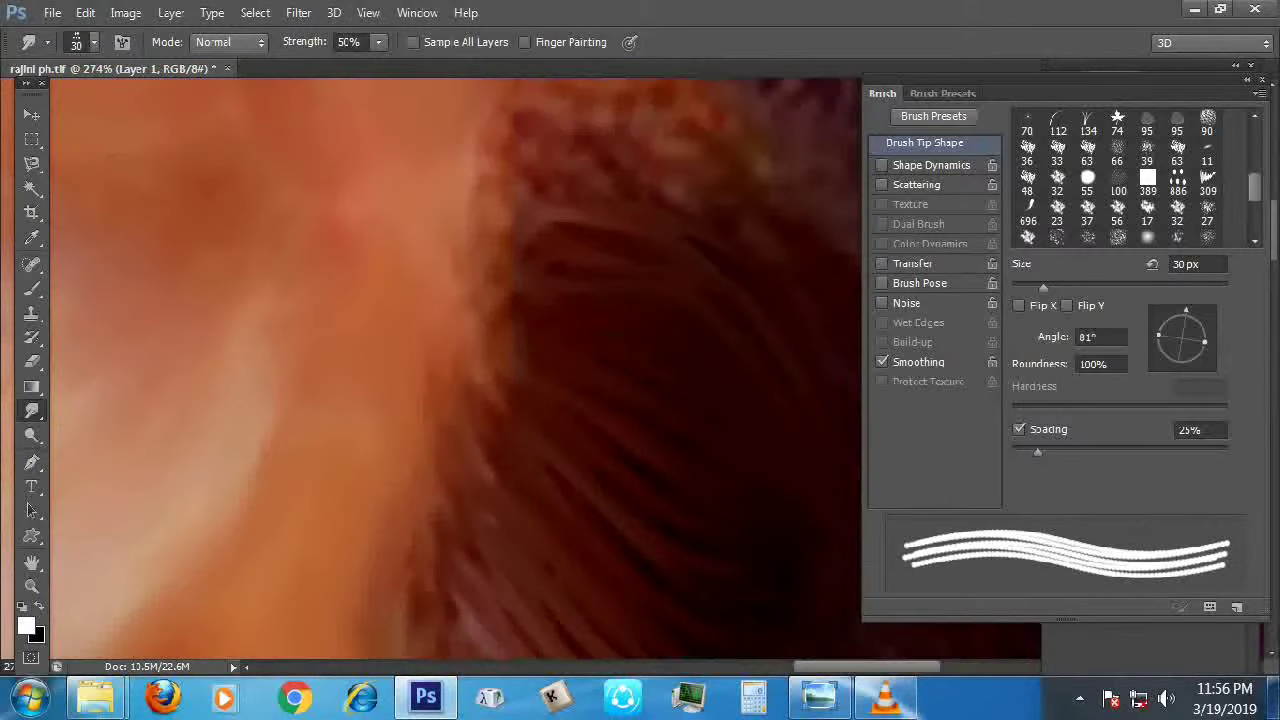
drag(499, 198, 400, 100)
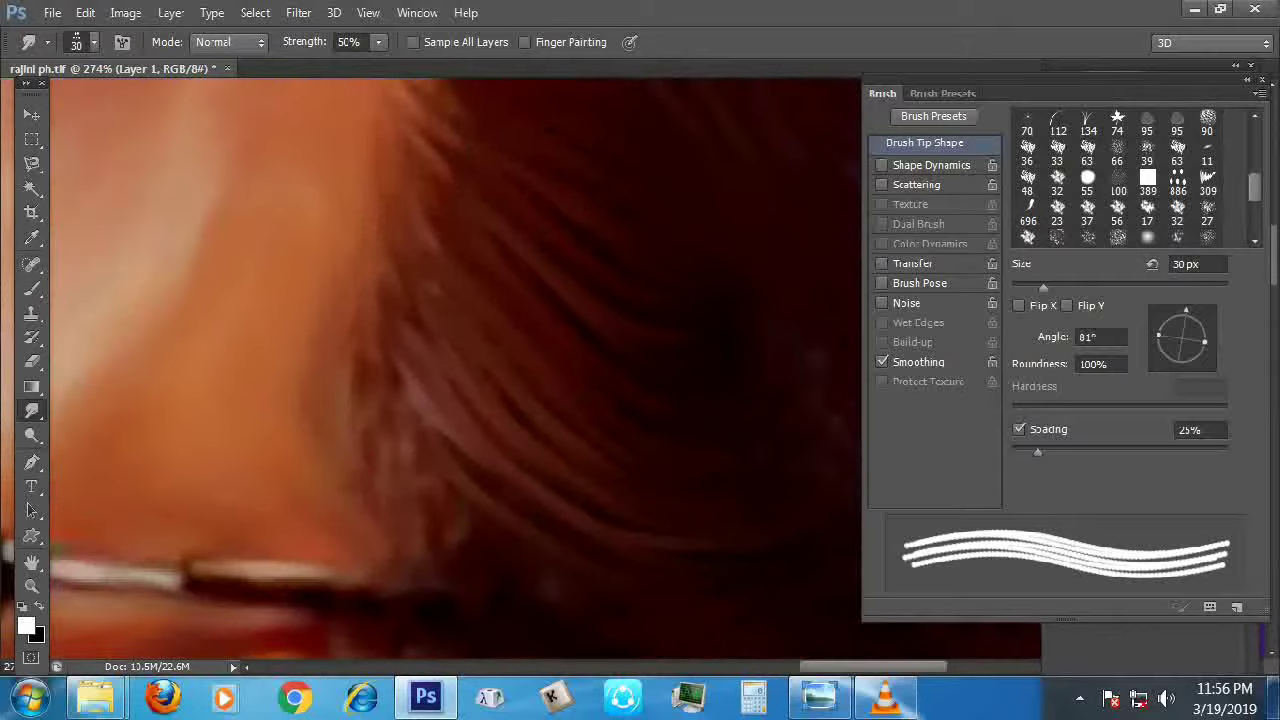
Comb the temple hair above the glasses arm into curved strands at 30 px and 80% strength
drag(450, 400, 400, 280)
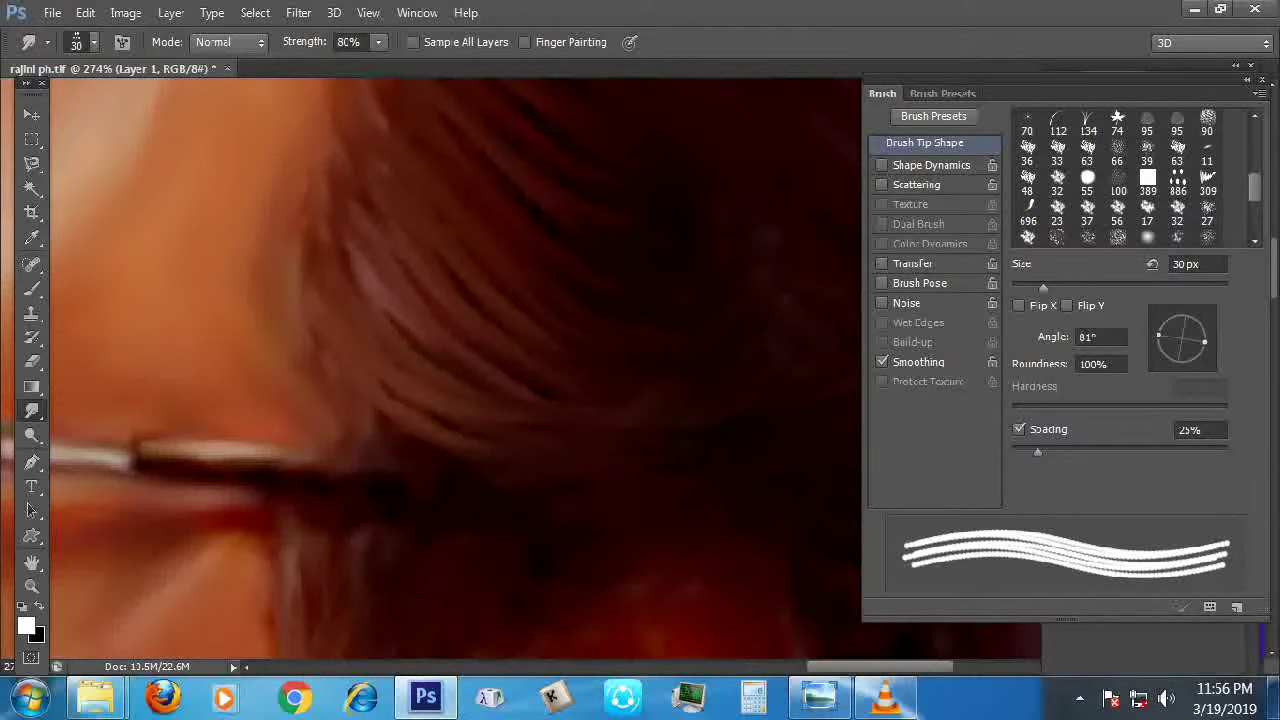
drag(470, 300, 460, 485)
key(ctrl+0)
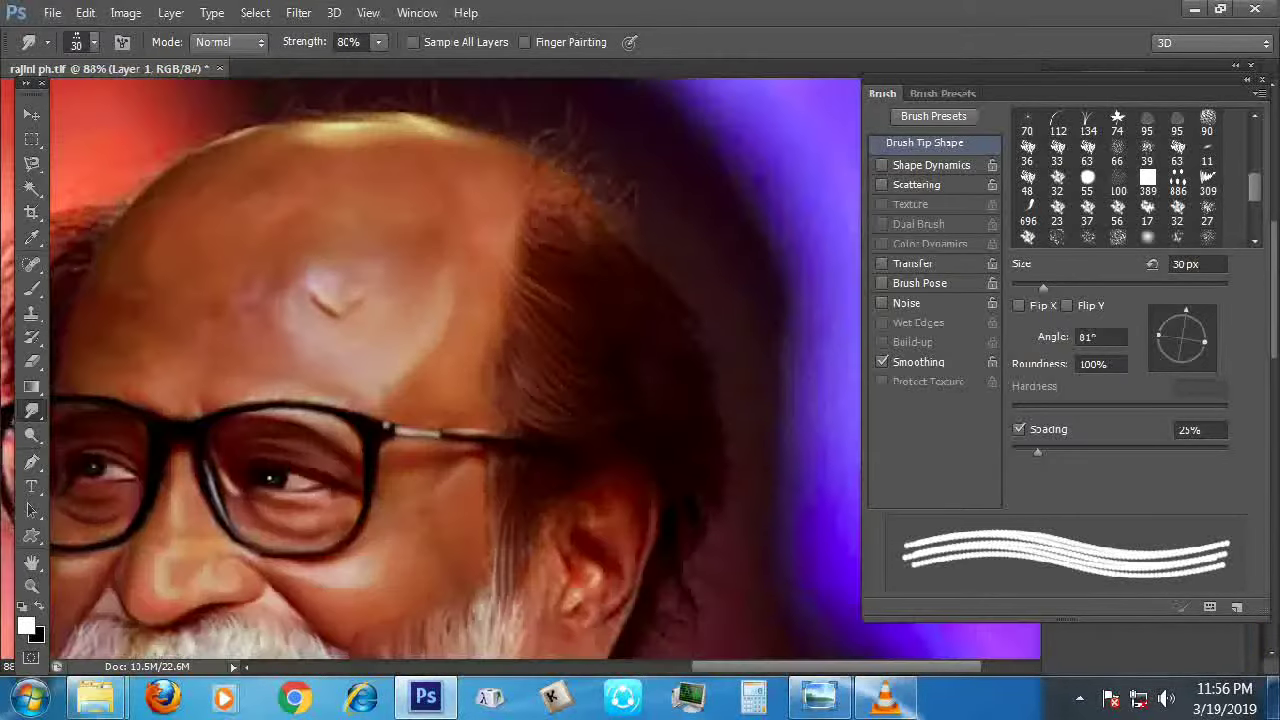
Smudge the dark hairline at the left temple into the forehead, setting the brush to 35 px and 60% strength
scroll(300, 100, up, 3)
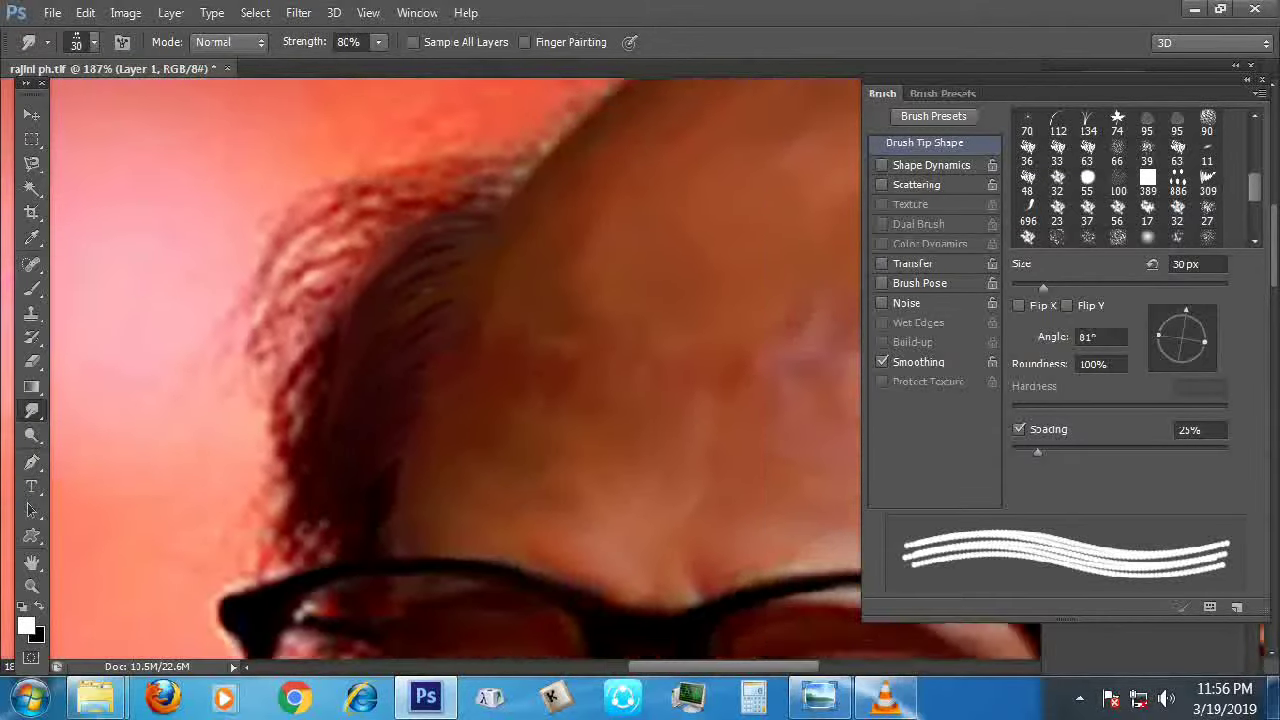
drag(515, 248, 432, 208)
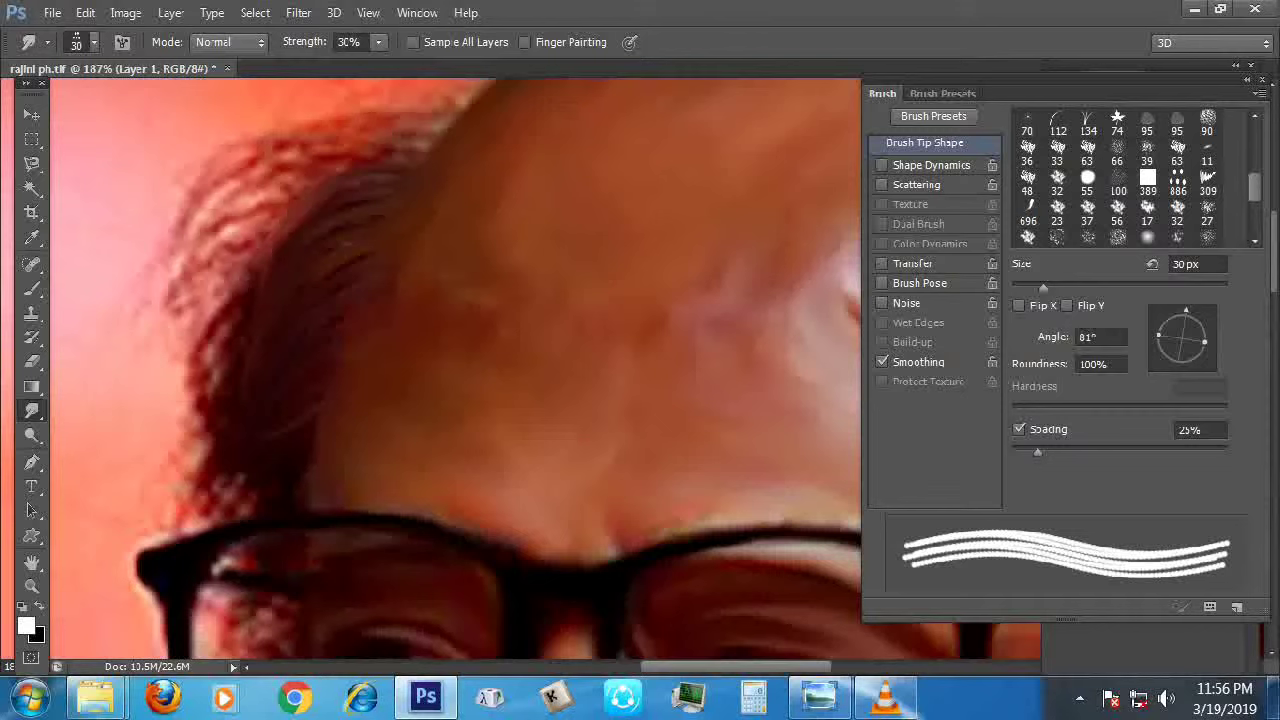
key(6)
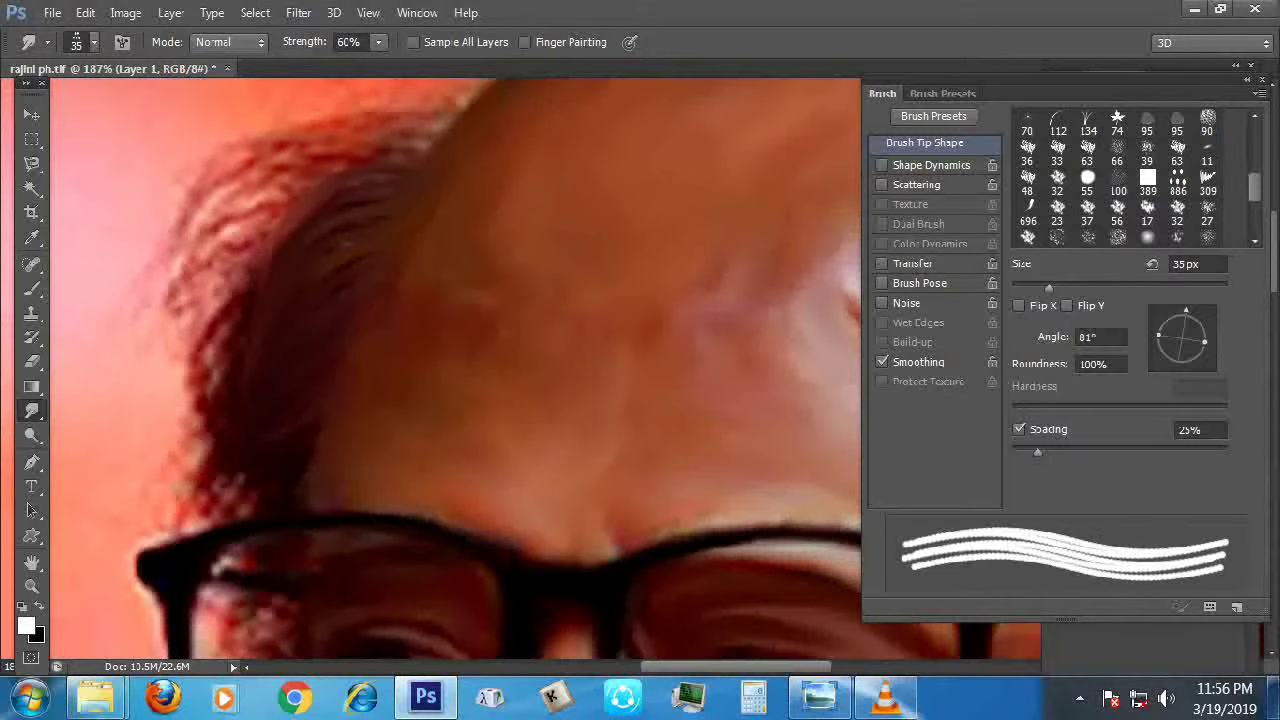
scroll(430, 370, up, 1)
alt+scroll(450, 370, down, 5)
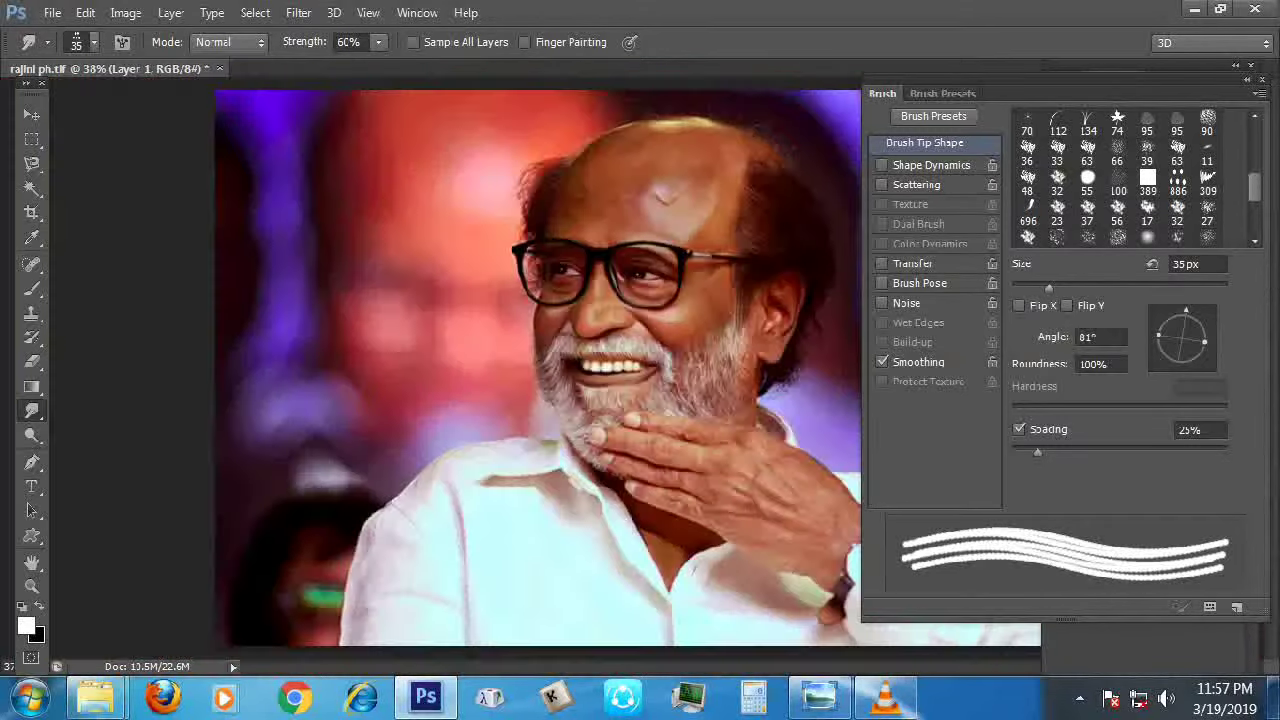
Comb the reddish outer hair at the left temple into long curved strands with a 25 px Smudge brush at 60% strength
alt+scroll(550, 230, up, 8)
key(bracketleft)
key(bracketleft)
key(bracketleft)
key(bracketright)
mouse_move(600, 265)
mouse_down()
mouse_move(400, 290)
mouse_move(320, 440)
mouse_up()
drag(340, 330, 240, 360)
drag(330, 380, 250, 560)
alt+scroll(450, 370, down, 4)
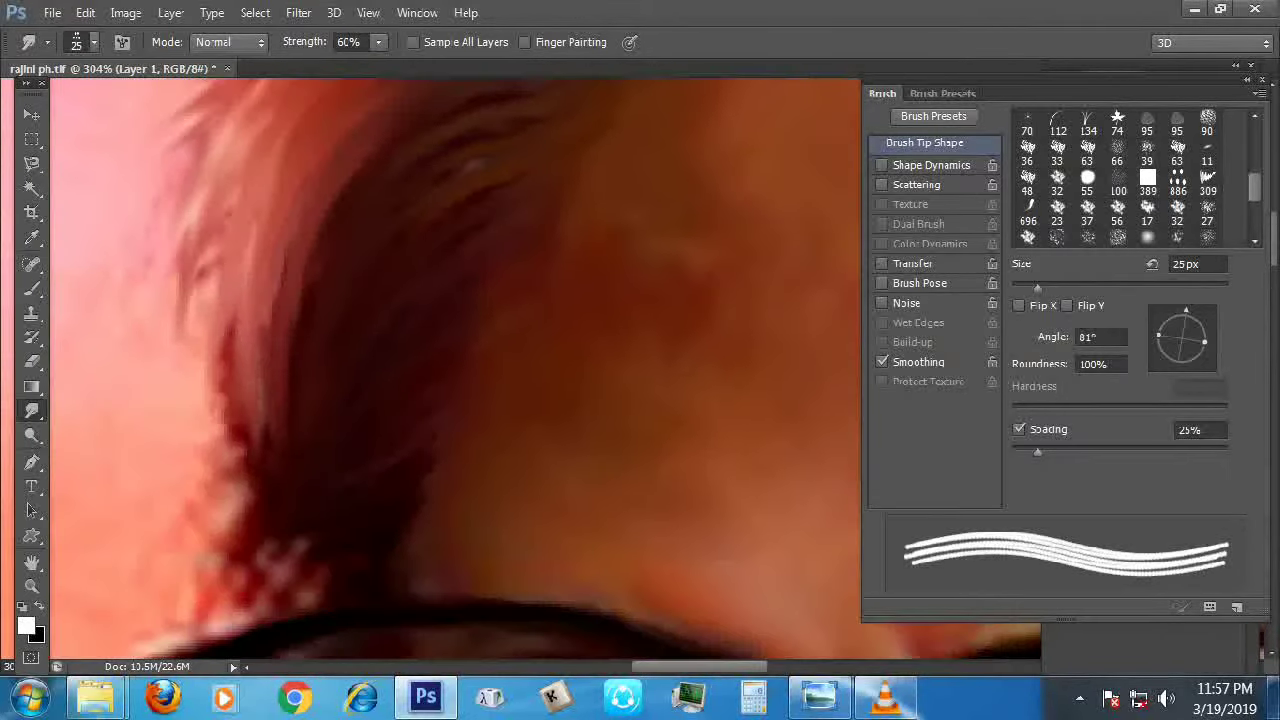
Comb more strands down through the left temple's hair above the glasses with the 25 px Smudge brush
alt+scroll(400, 300, up, 3)
drag(420, 230, 390, 390)
drag(430, 205, 400, 320)
drag(450, 185, 395, 360)
alt+scroll(450, 370, down, 2)
drag(600, 400, 190, 315)
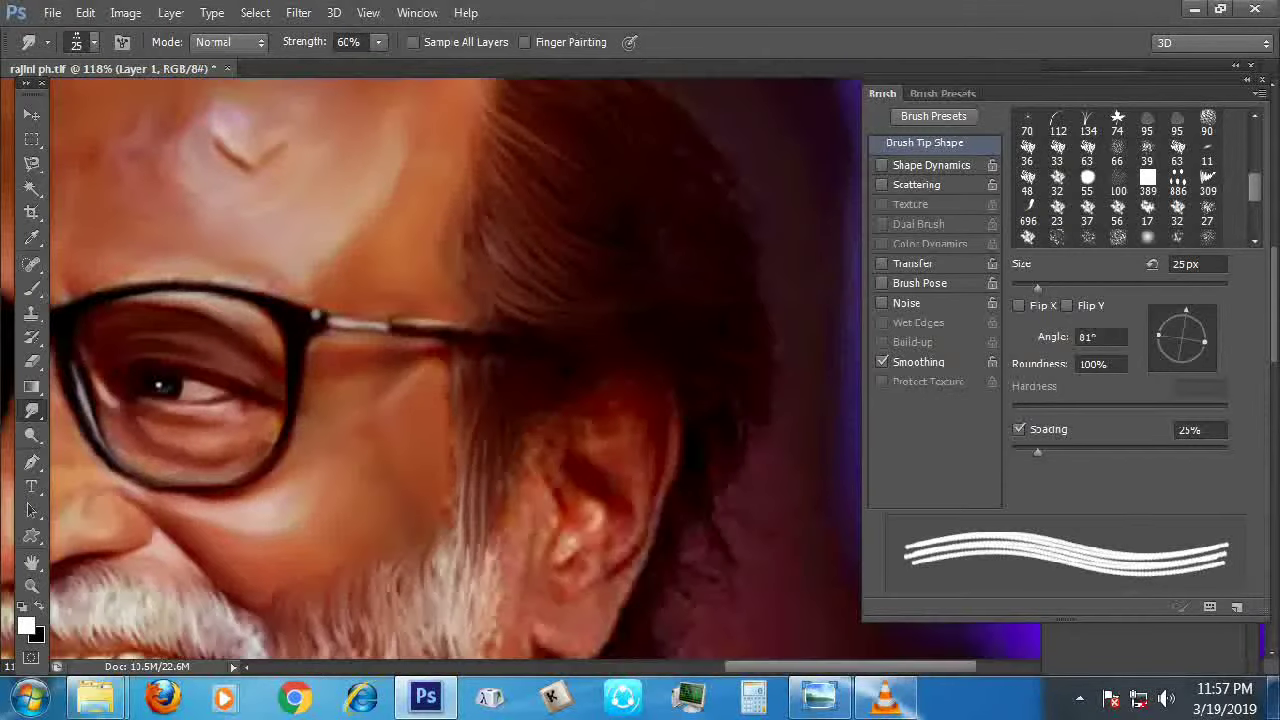
Switch the Smudge tool to the 25 px hard round tip and set its strength to 30%
scroll(450, 370, down, 3)
alt+scroll(450, 370, up, 2)
key(period)
key(period)
key(period)
key(3)
scroll(450, 370, down, 5)
scroll(450, 370, up, 5)
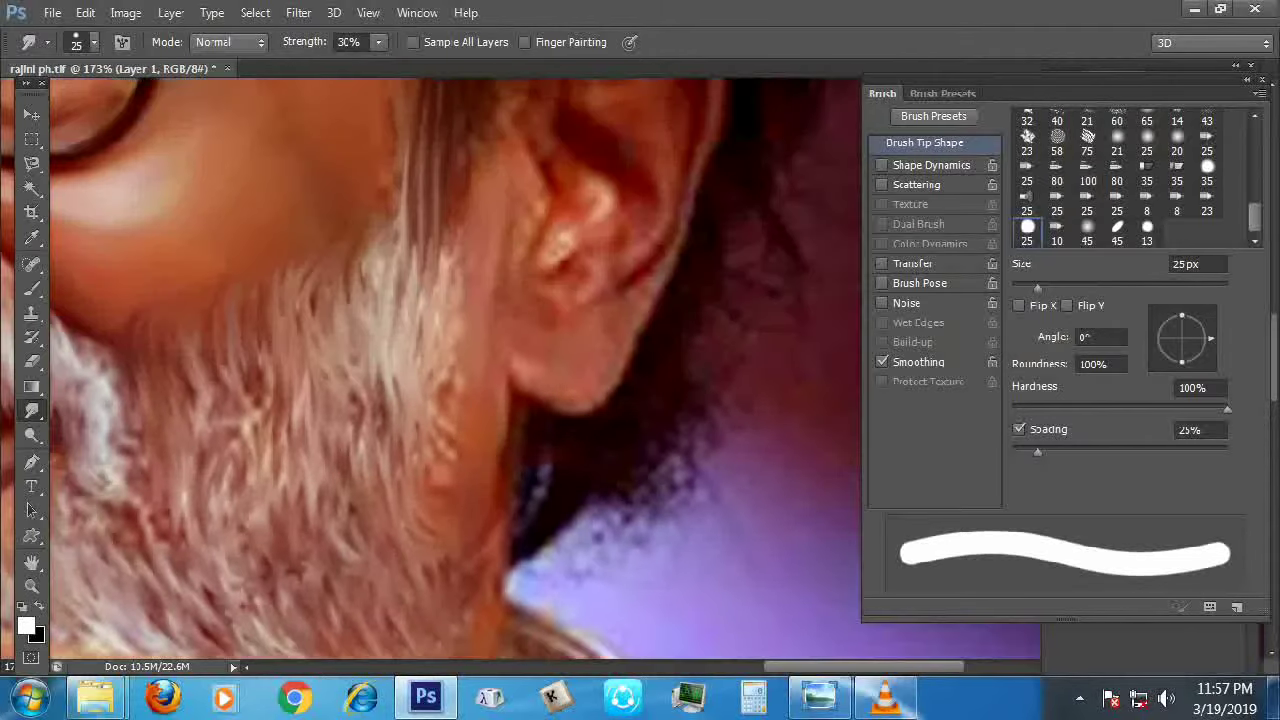
Smooth the right ear's skin at 30% strength with a hard round Smudge brush, using 15 px for the inner folds and 20 px for the upper ear
alt+scroll(520, 352, up, 2)
key(bracketleft)
mouse_move(565, 215)
mouse_down()
mouse_move(497, 230)
mouse_move(486, 282)
mouse_up()
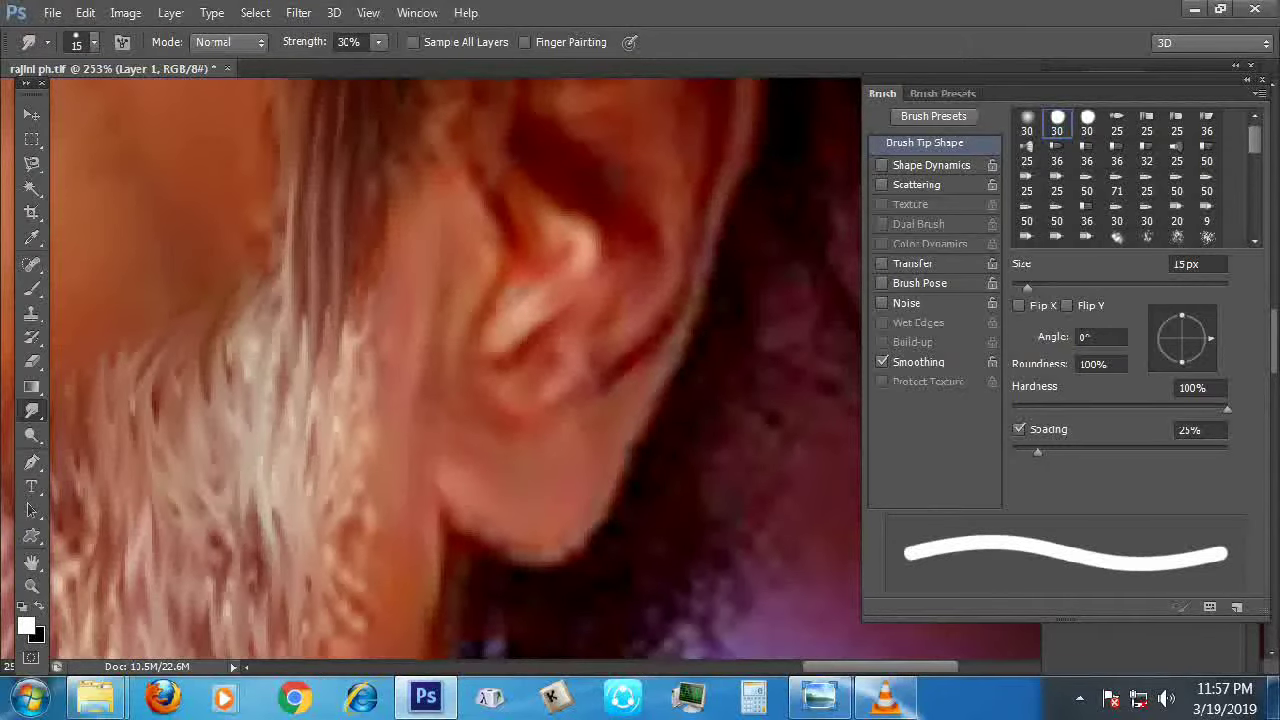
scroll(450, 370, up, 4)
key(bracketright)
mouse_move(650, 350)
mouse_down()
mouse_move(652, 280)
mouse_move(606, 262)
mouse_move(545, 292)
mouse_up()
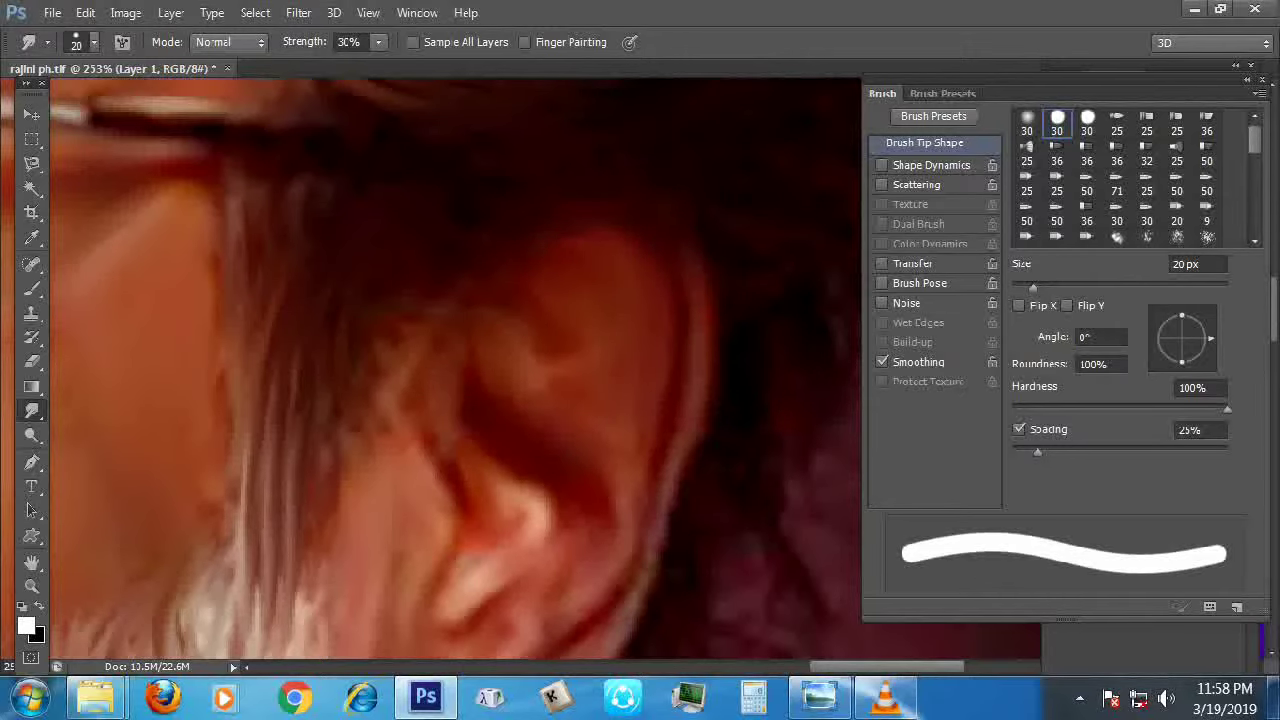
Smooth the dark hair edge behind and below the ear with the 20 px Smudge brush at 60% strength
key(ctrl+0)
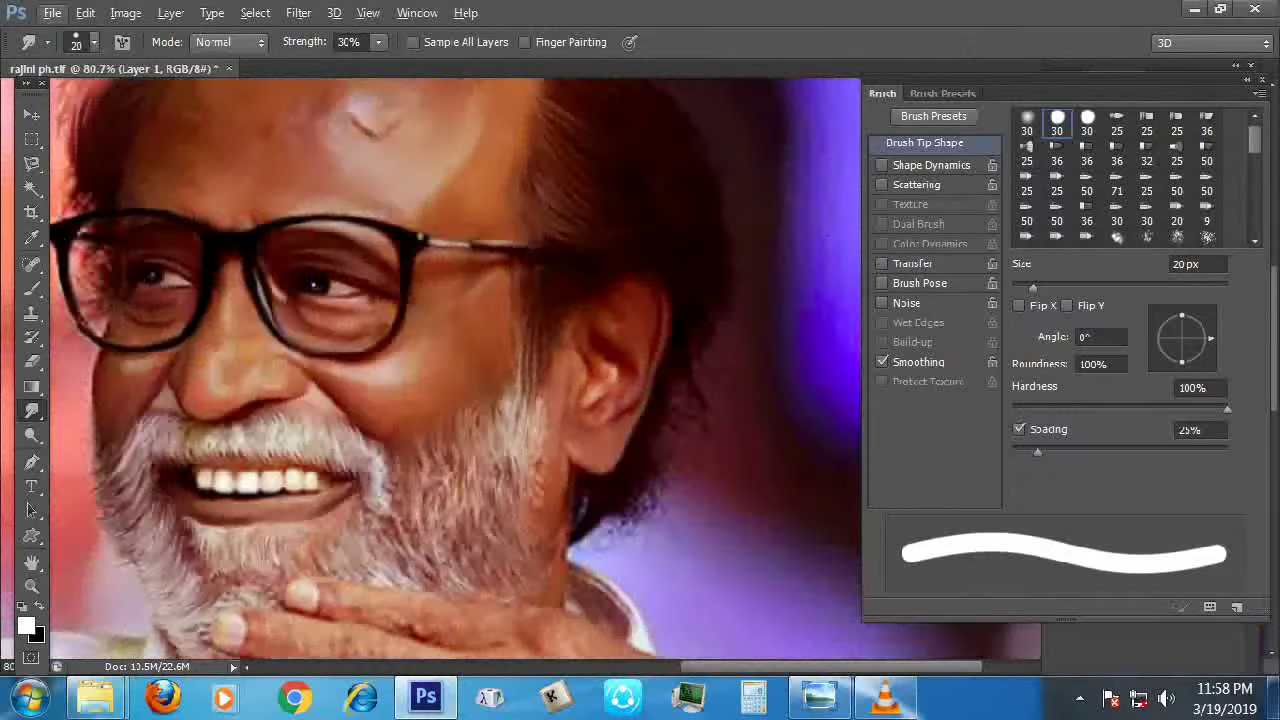
scroll(520, 470, up, 3)
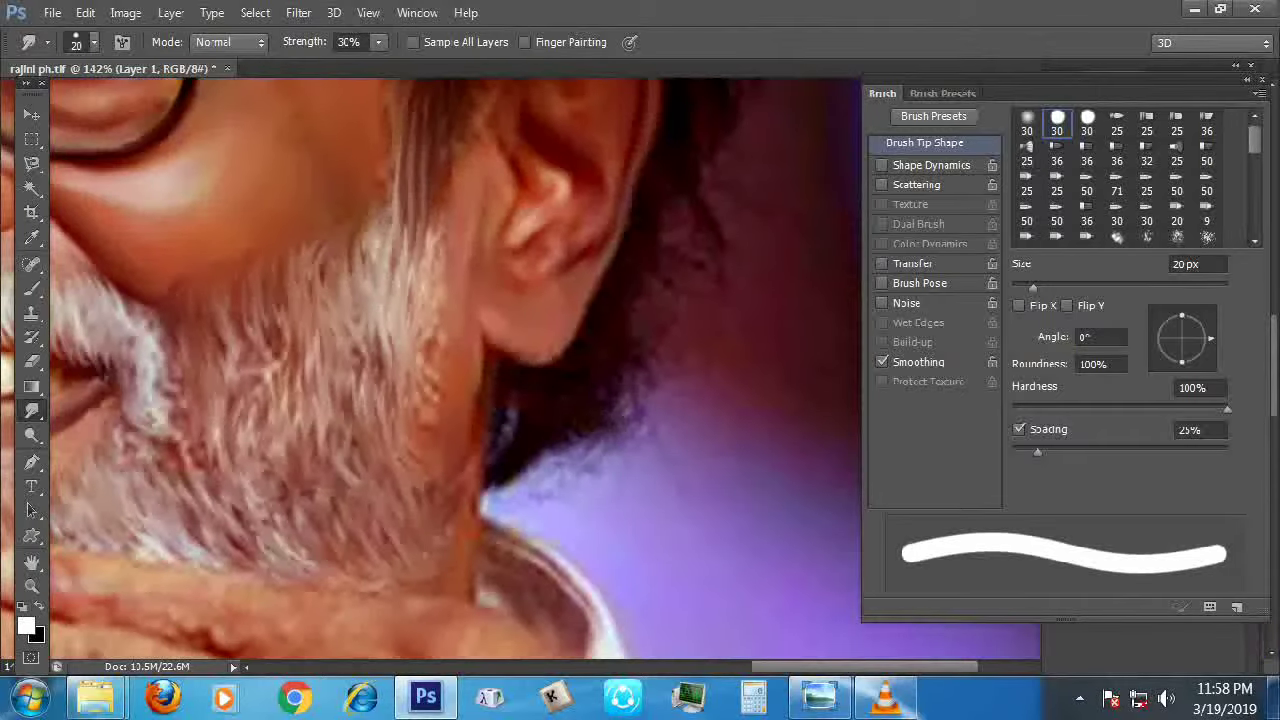
scroll(680, 205, up, 3)
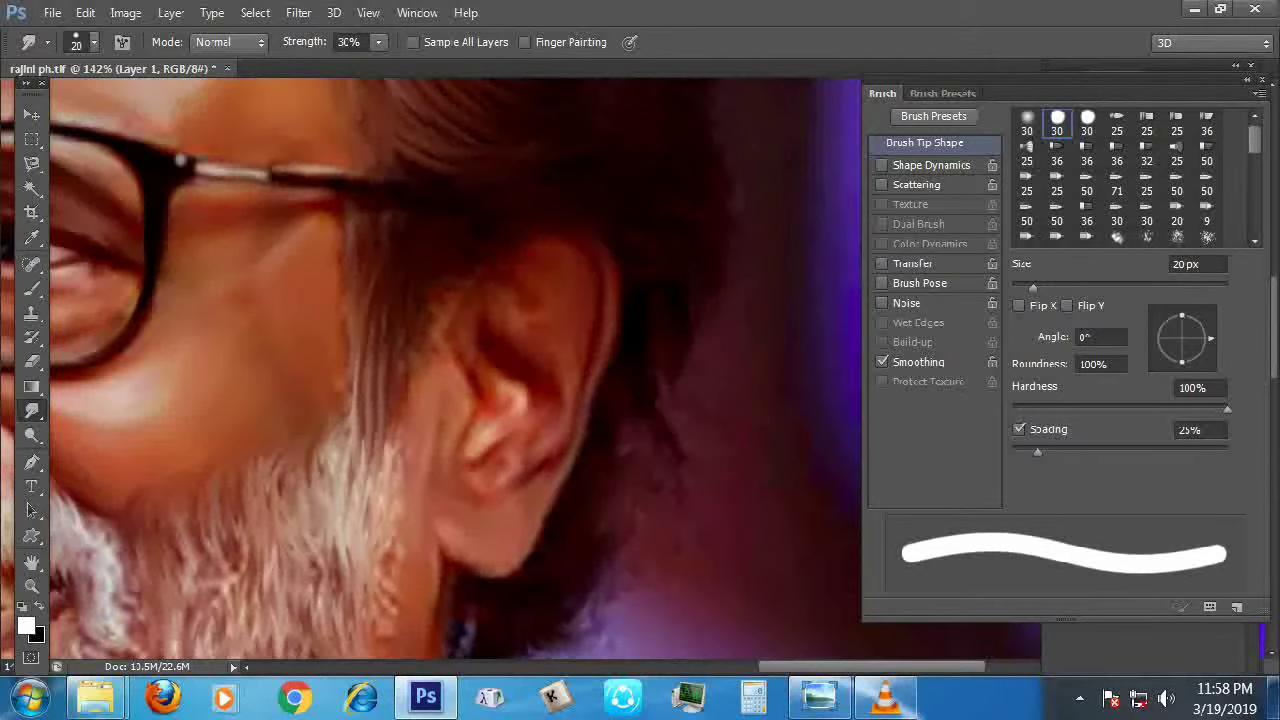
scroll(692, 352, up, 5)
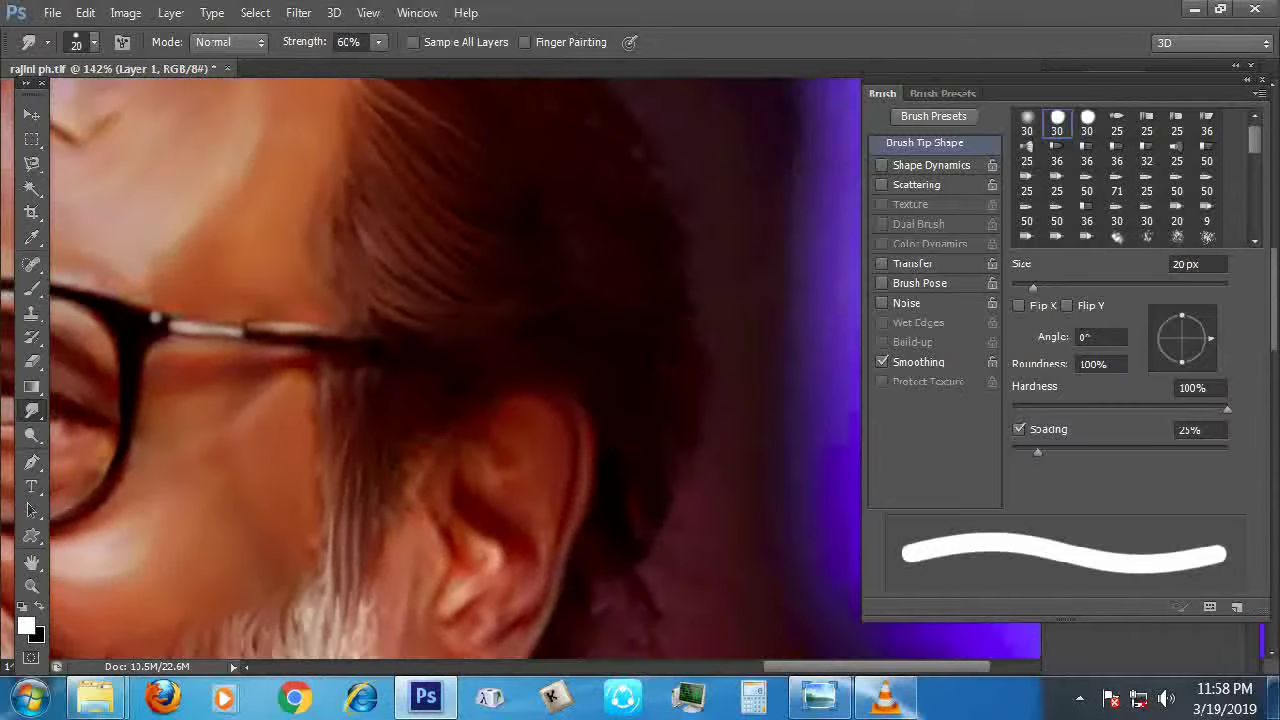
scroll(690, 315, down, 5)
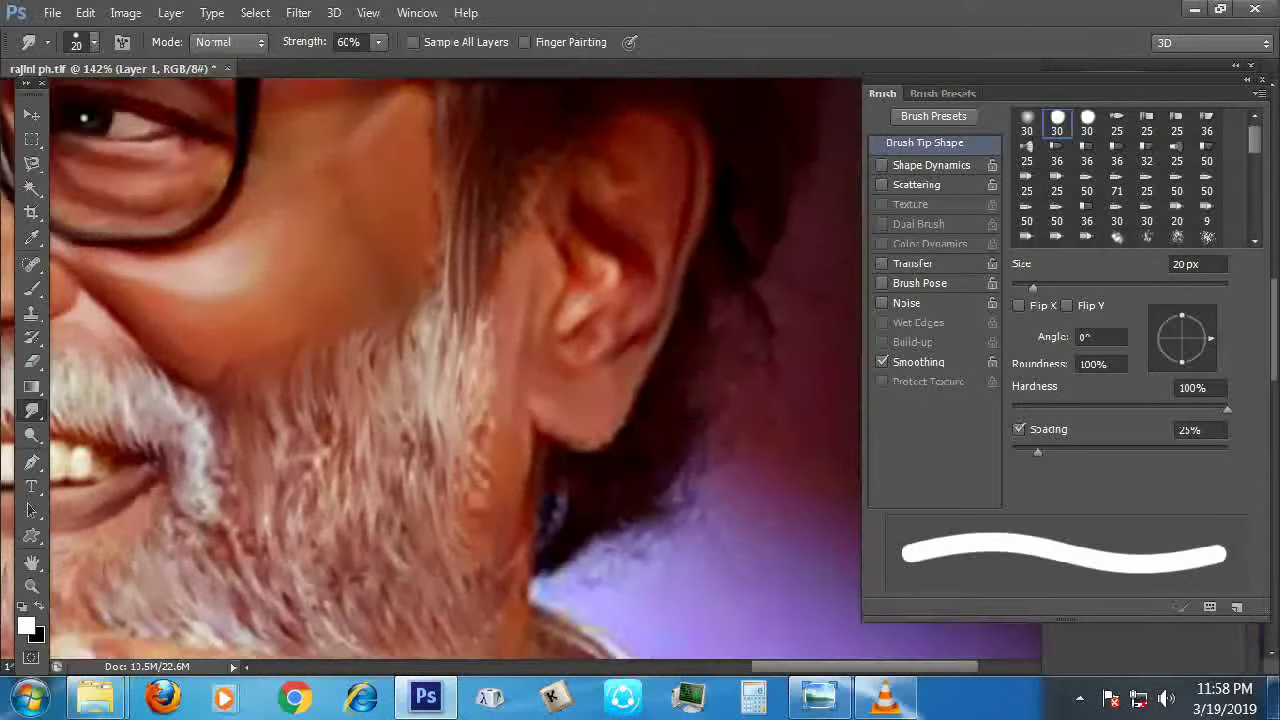
mouse_move(645, 420)
mouse_down()
mouse_move(718, 408)
mouse_move(745, 322)
mouse_move(738, 300)
mouse_up()
drag(600, 372, 605, 455)
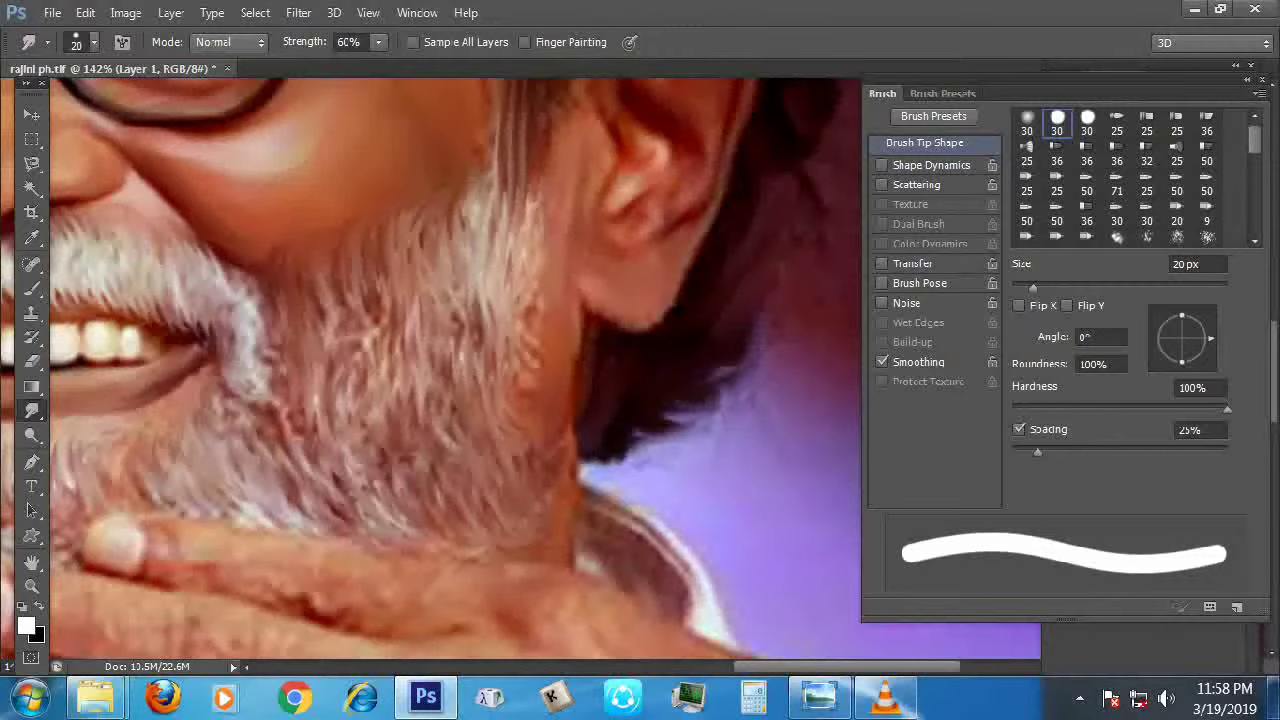
Fit the whole portrait in view and hide the brush settings
key(ctrl+0)
key(ctrl+0)
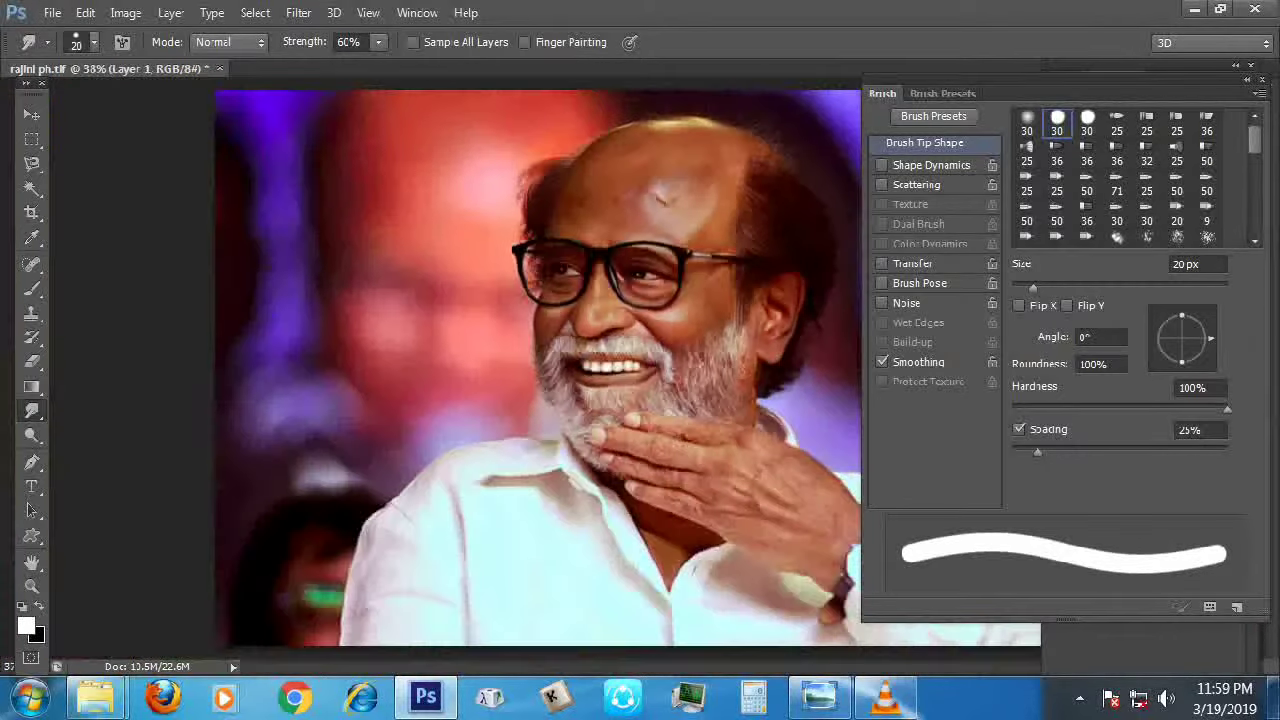
key(F5)
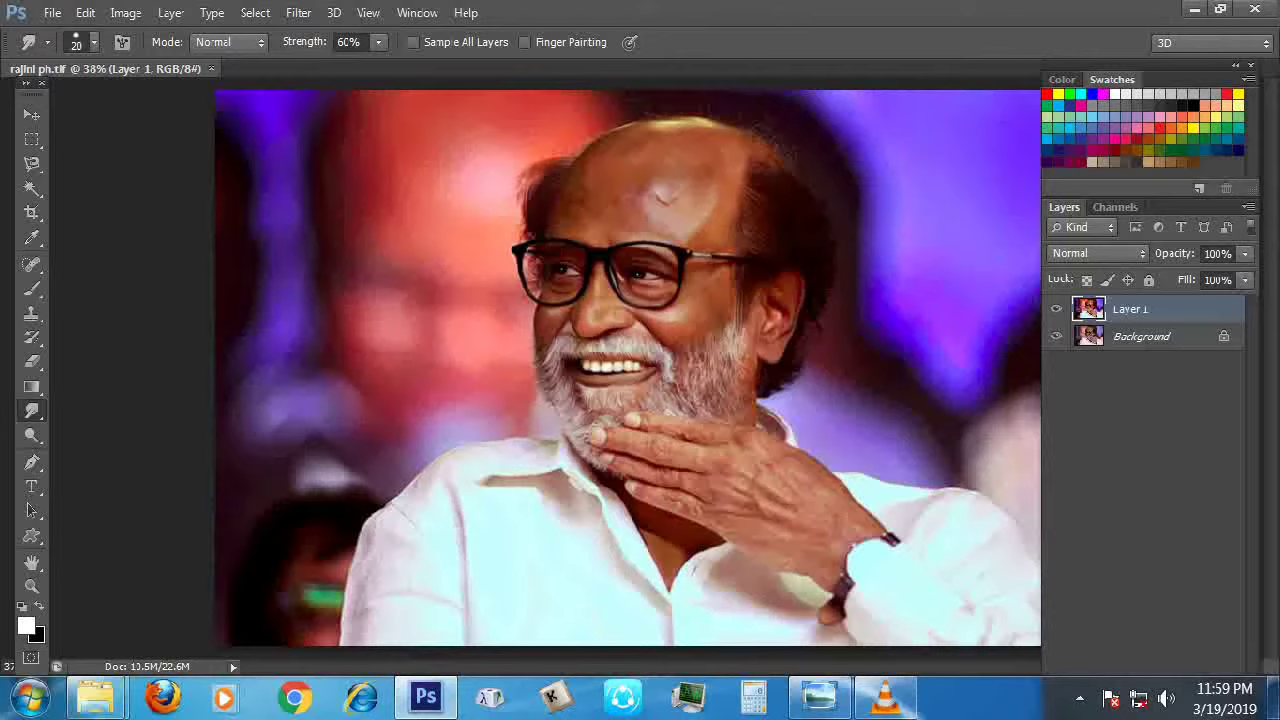
Start a Match Color adjustment on Layer 1 and set its color intensity to 123
key(ctrl+plus)
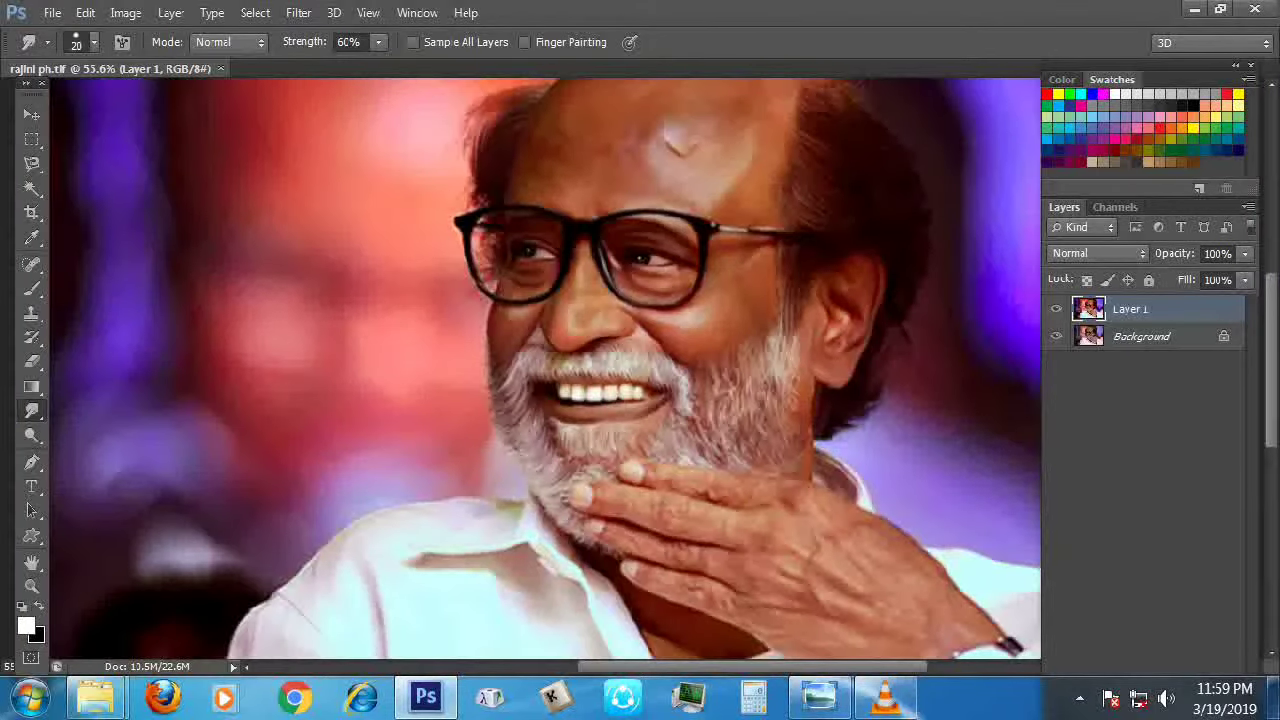
click(125, 12)
mouse_move(164, 70)
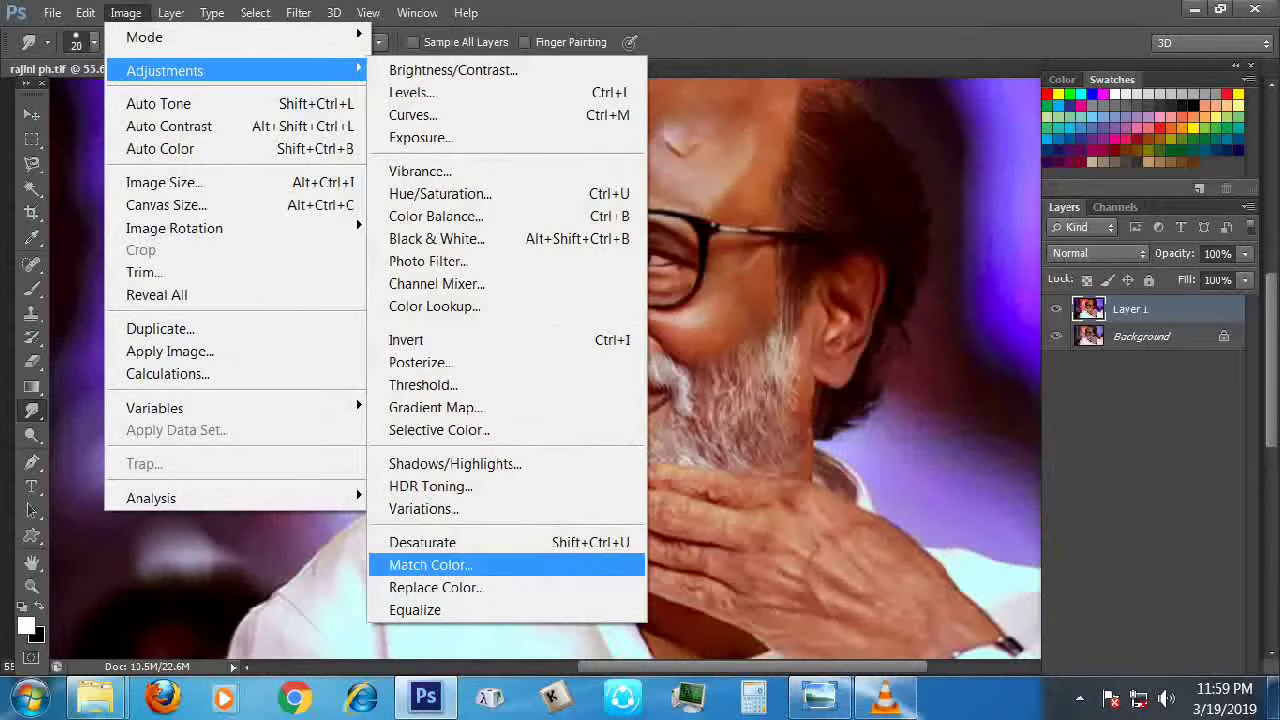
click(430, 565)
key(Tab)
key(shift+Up)
key(shift+Up)
key(shift+Up)
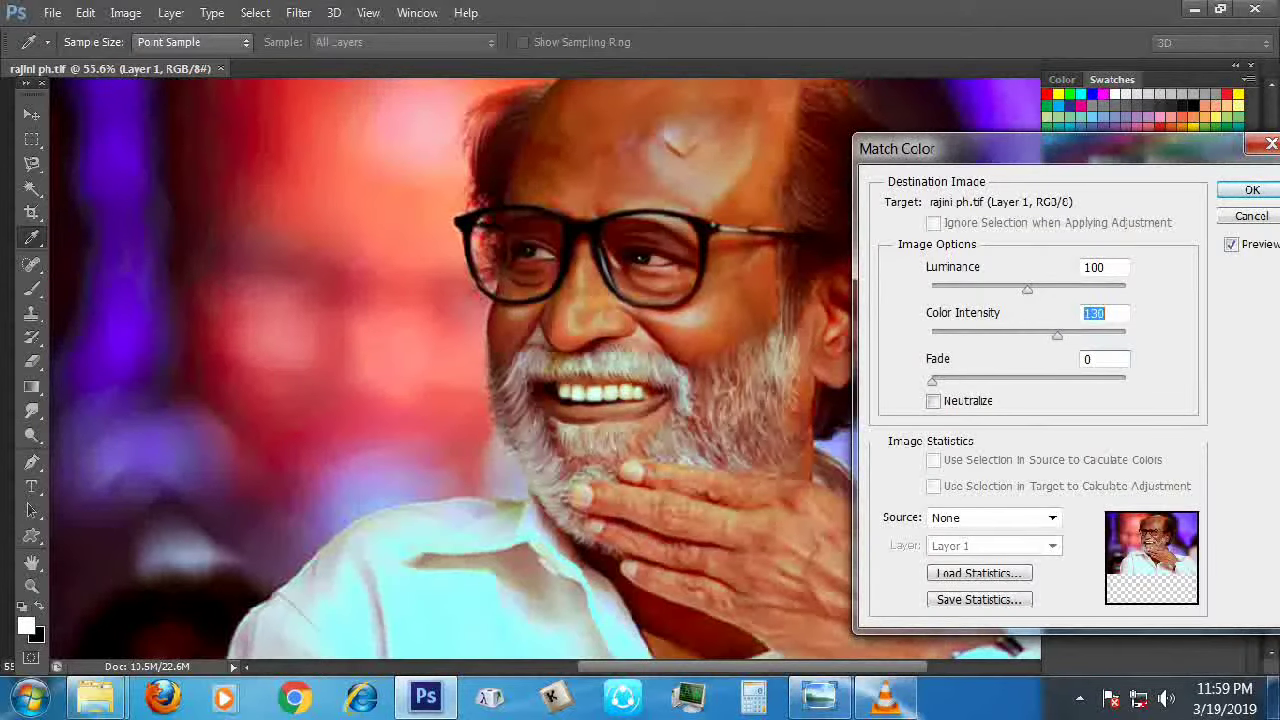
key(Down)
key(Down)
key(Down)
key(Down)
key(Down)
key(Down)
key(Down)
Raise the Match Color luminance past 132 and apply the adjustment to Layer 1
key(shift+Tab)
key(shift+Up)
key(shift+Up)
key(shift+Up)
key(Up)
key(Up)
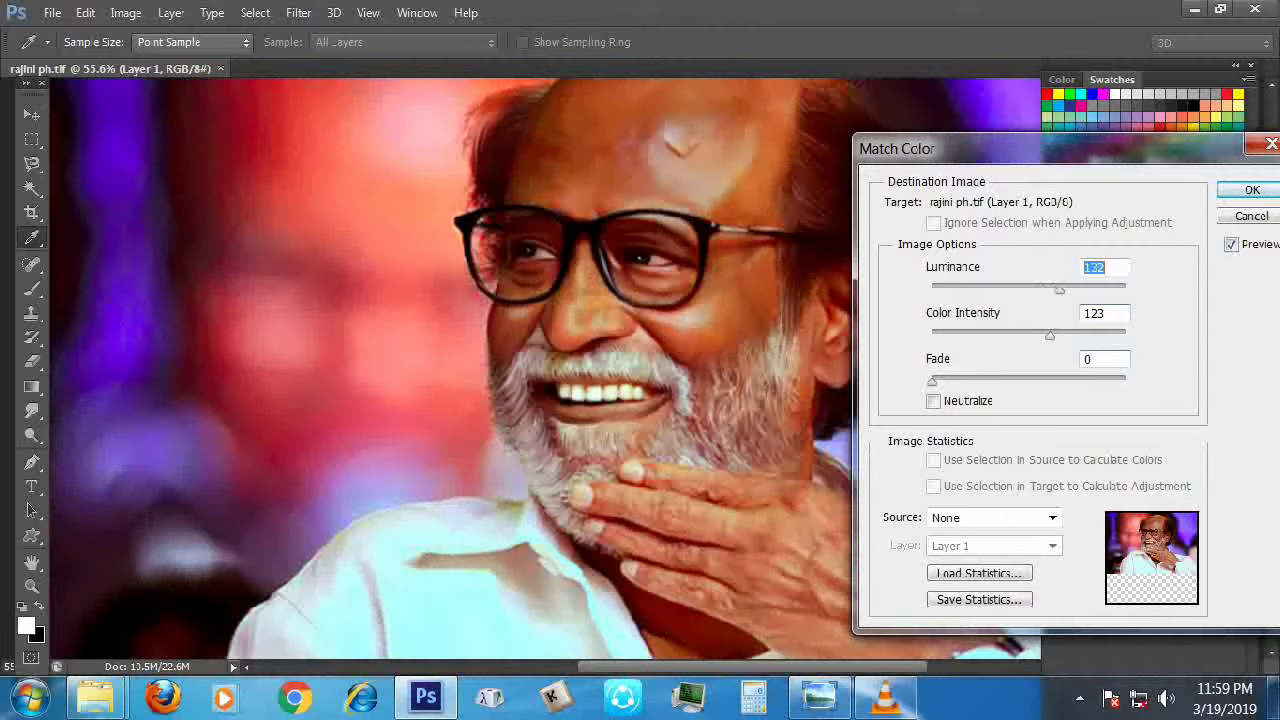
key(shift+Up)
key(shift+Up)
key(Up)
key(Down)
key(Down)
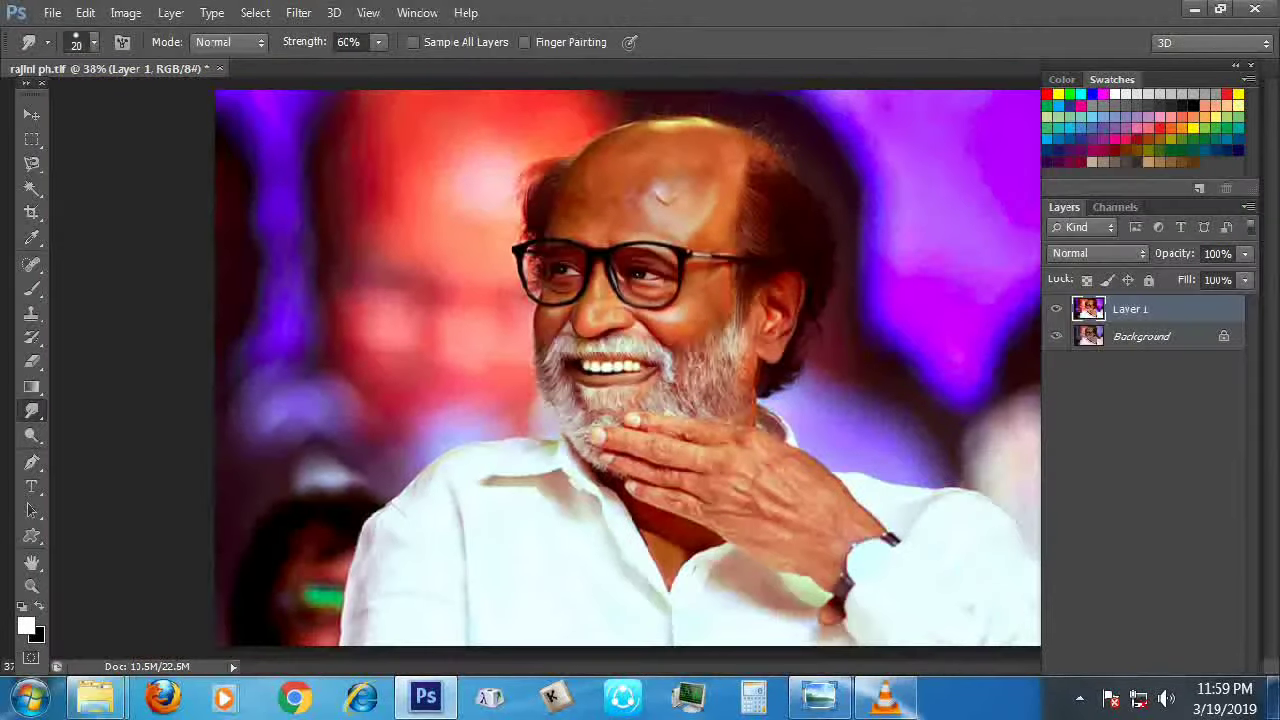
Apply a midtone Color Balance of +25 red, +9 green and +2 blue to Layer 1
key(ctrl+b)
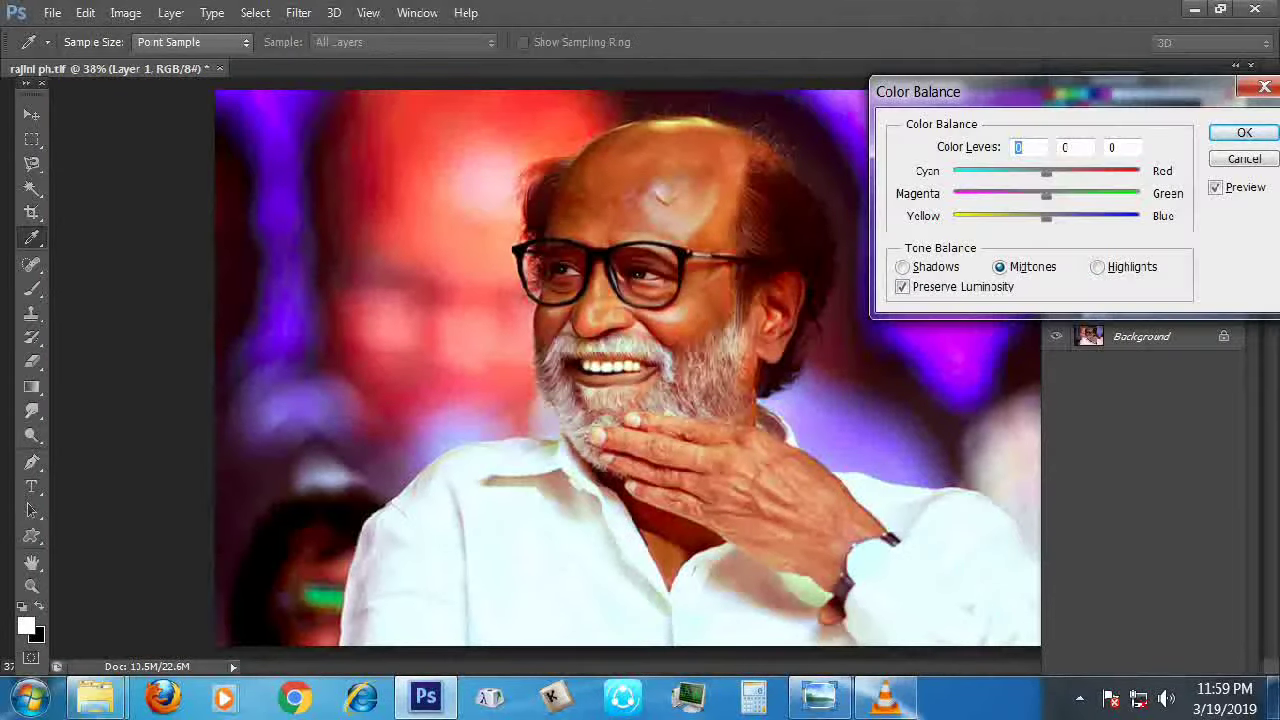
drag(1046, 193, 1022, 193)
mouse_move(1046, 216)
mouse_down()
mouse_move(985, 216)
mouse_move(1034, 216)
mouse_up()
mouse_move(1046, 171)
mouse_down()
mouse_move(1021, 171)
mouse_move(1063, 171)
mouse_move(1080, 193)
mouse_move(1049, 193)
mouse_move(1069, 171)
mouse_up()
drag(1050, 193, 1057, 193)
key(Tab)
key(Tab)
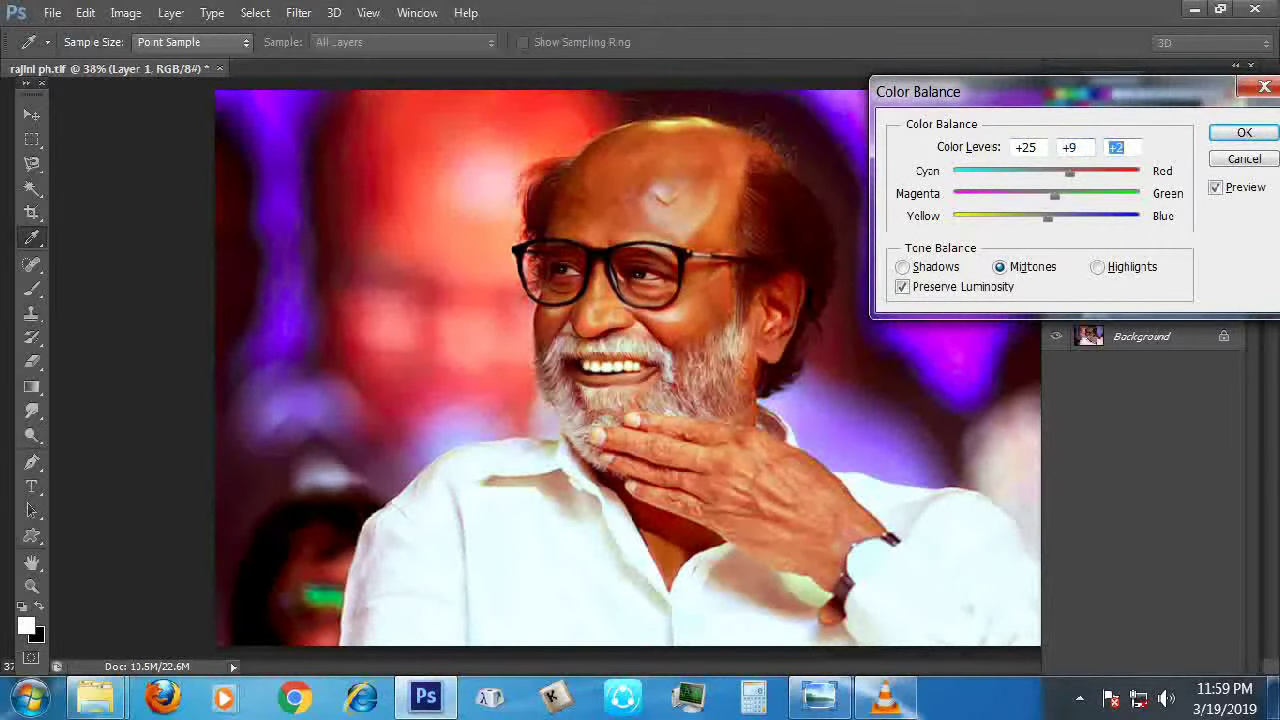
key(Return)
Set the opacity of Layer 2 copy to 30%
key(r)
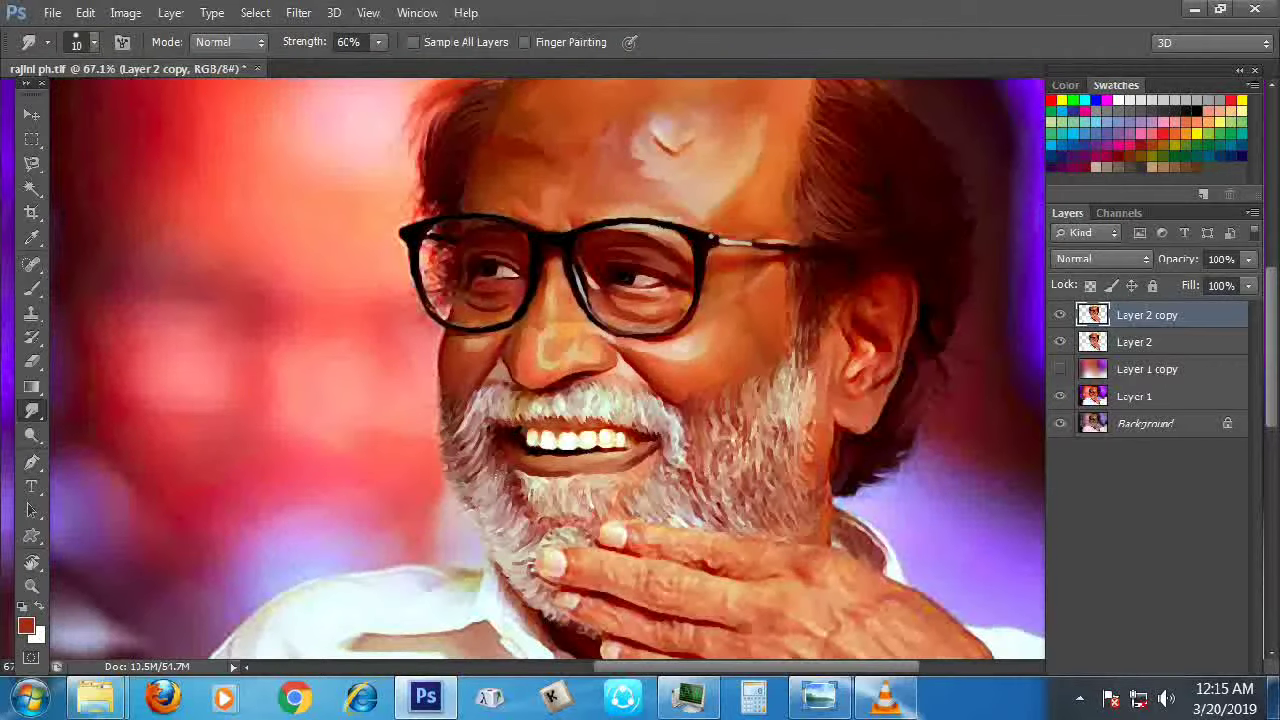
scroll(549, 383, up, 5)
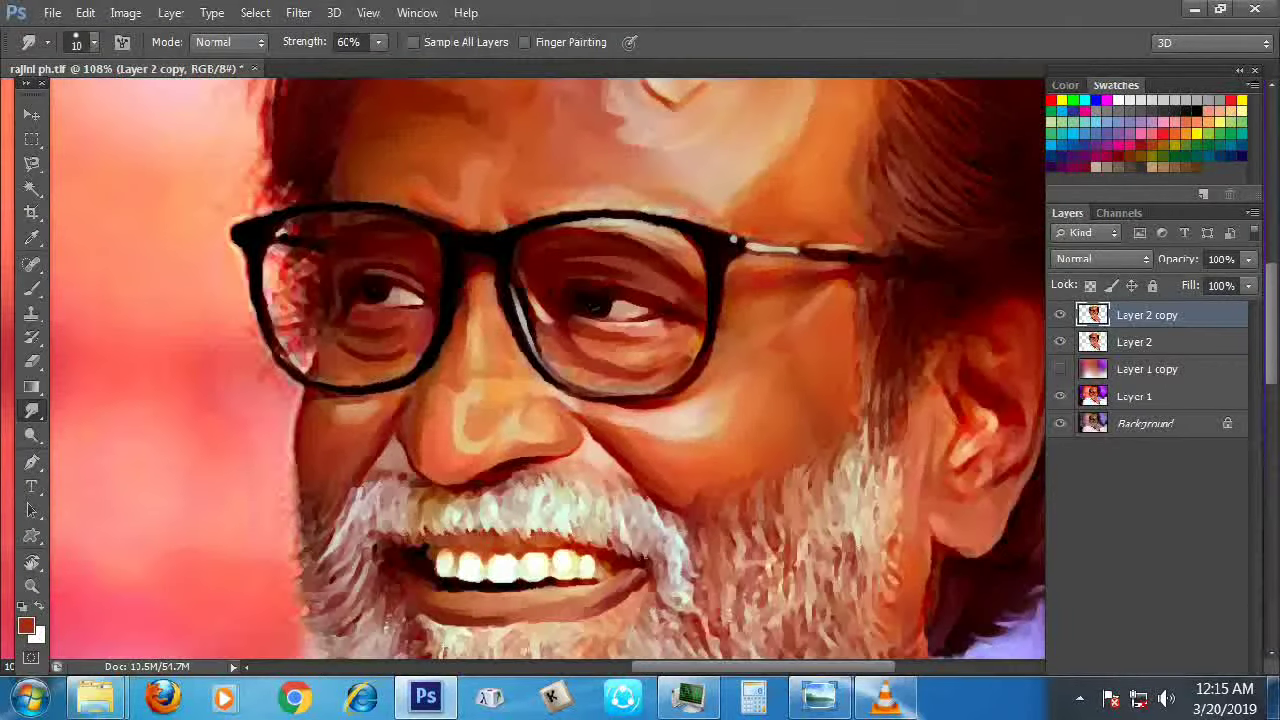
click(1221, 259)
text(30)
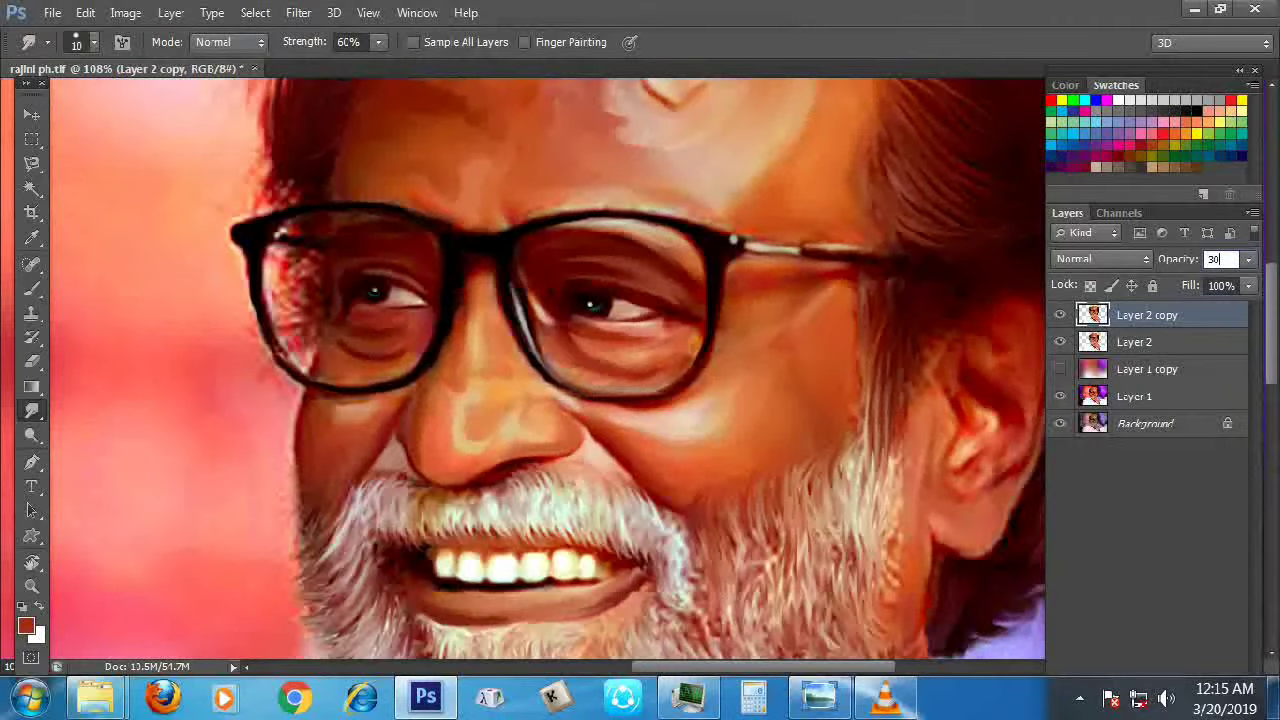
key(Return)
Smooth the pale cheek highlight beneath the left lens on Layer 2 with a 15 px Smudge brush at 60% strength
key(v)
scroll(422, 417, up, 3)
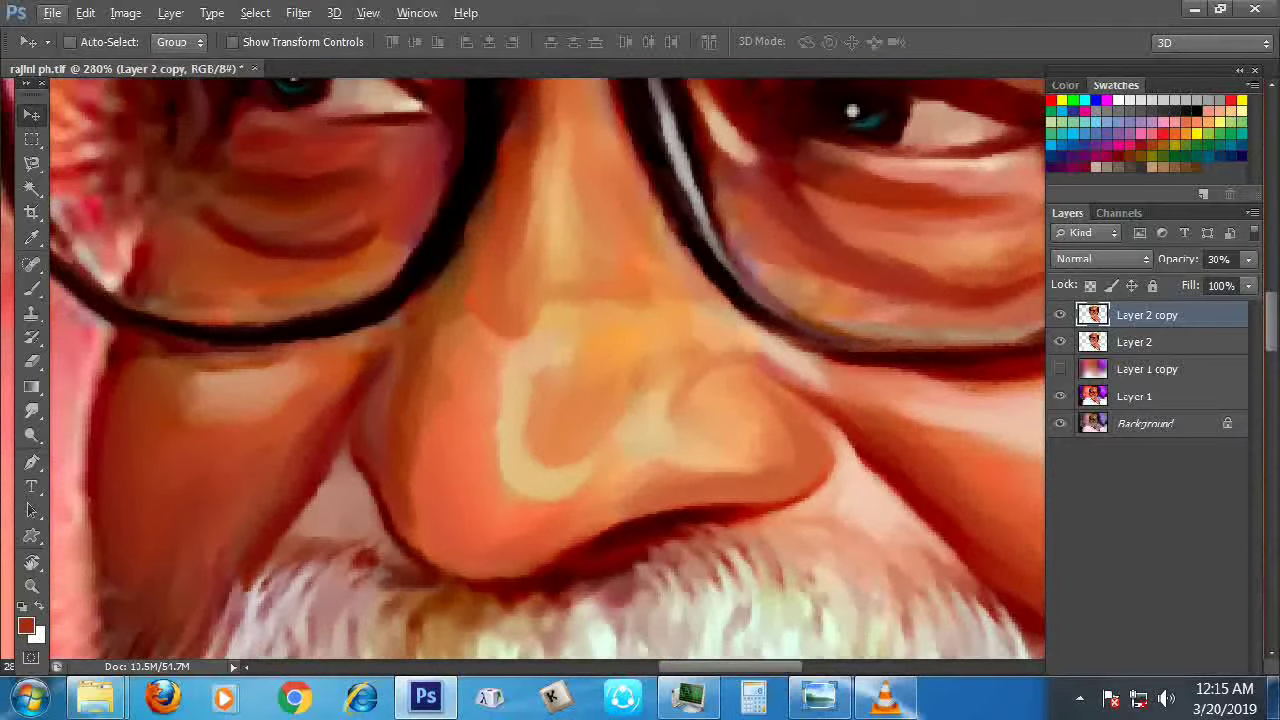
drag(540, 340, 491, 462)
key(r)
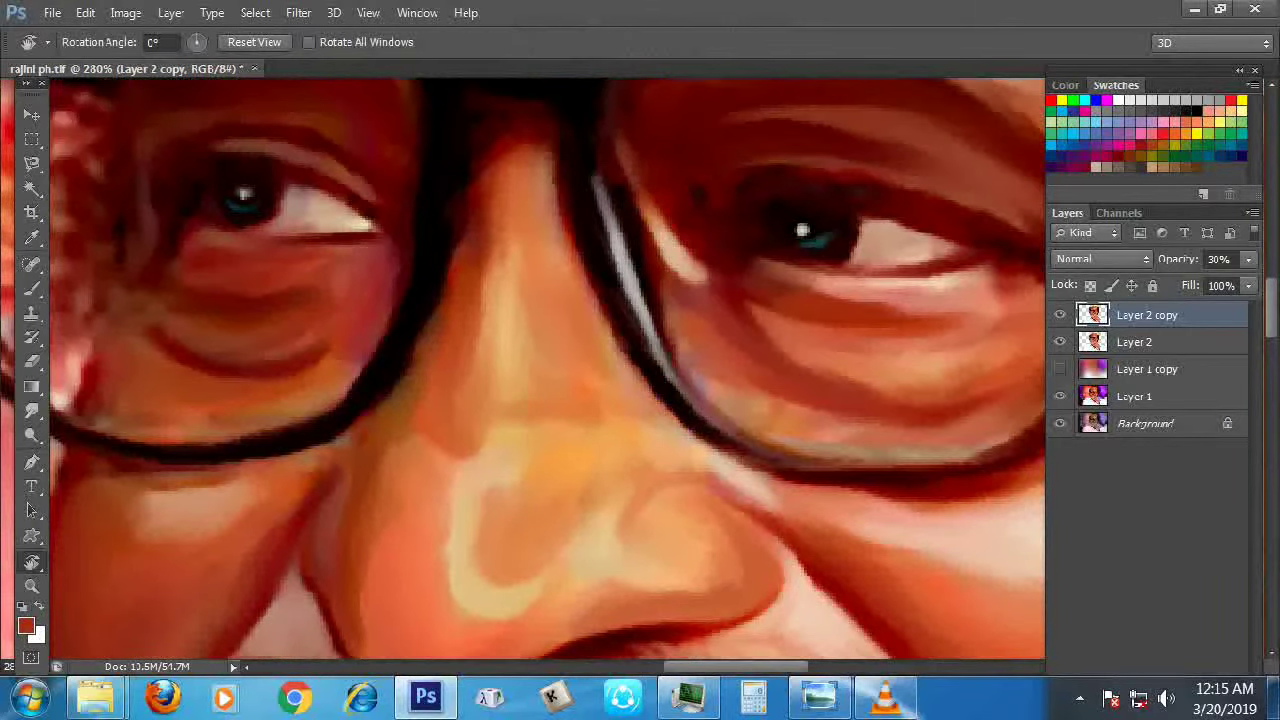
scroll(546, 375, down, 2)
click(31, 410)
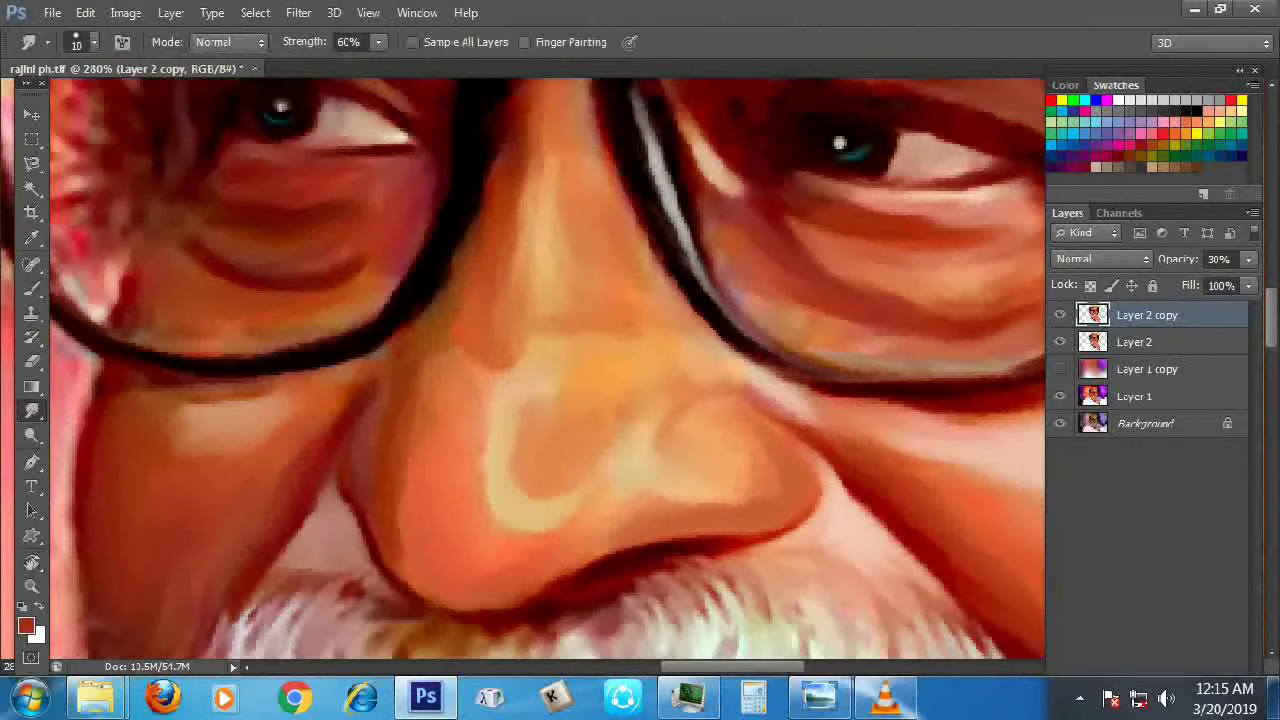
scroll(546, 375, left, 3)
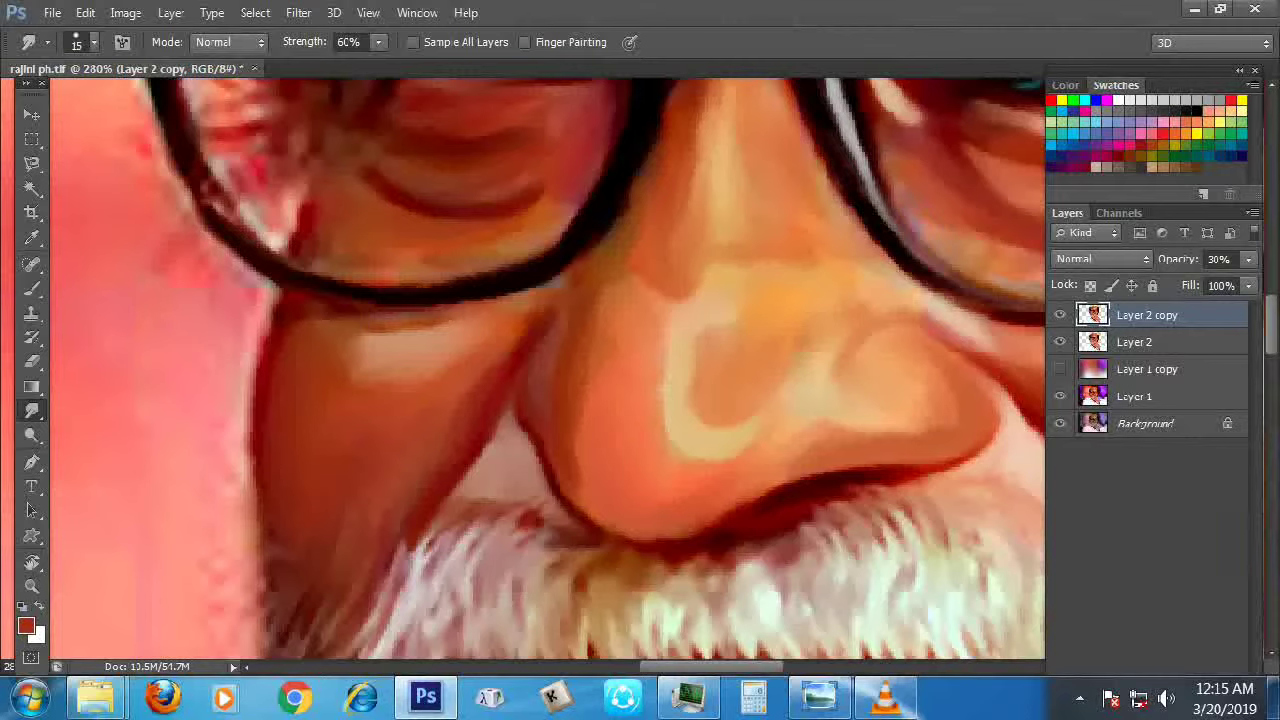
key(alt+bracketleft)
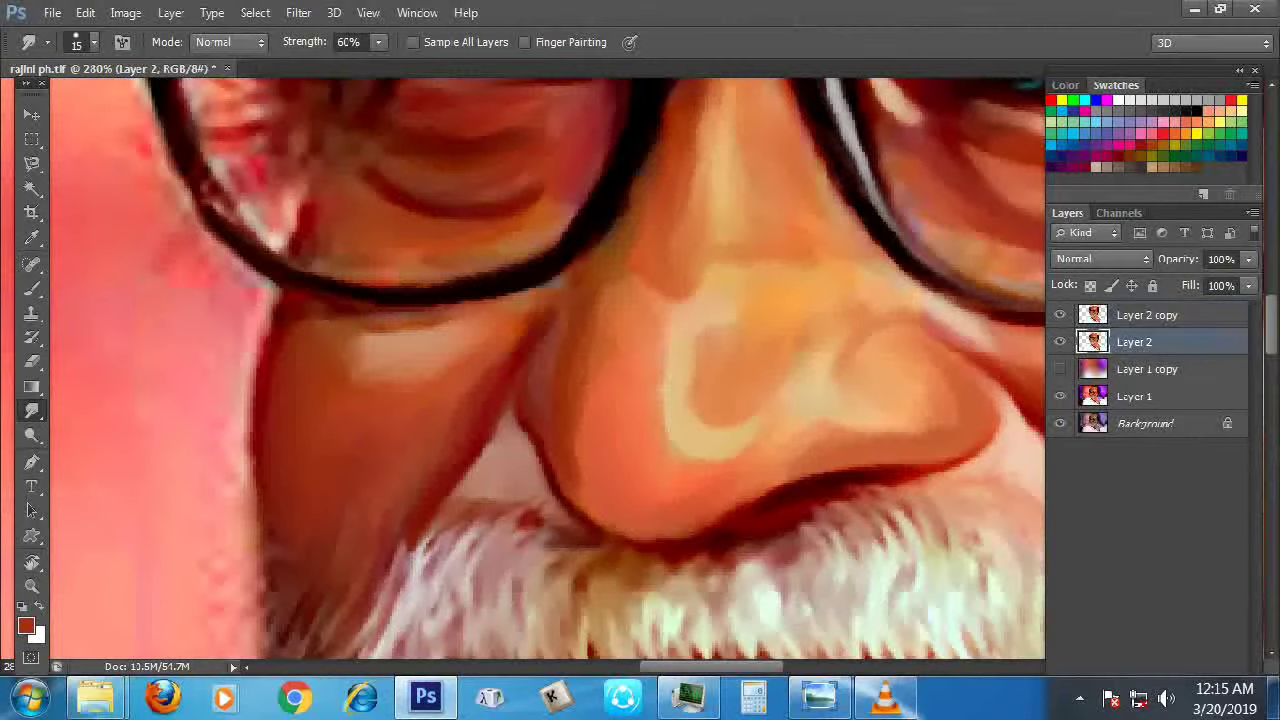
mouse_move(368, 350)
mouse_down()
mouse_move(330, 348)
mouse_move(344, 376)
mouse_up()
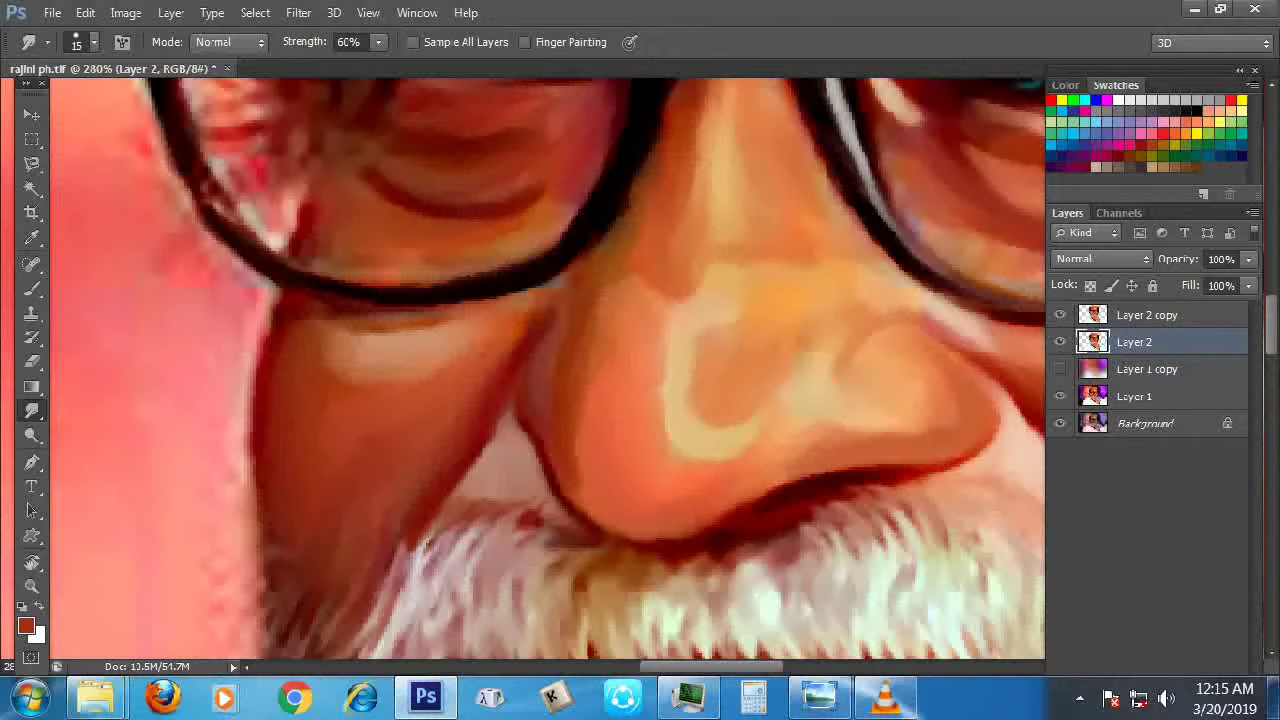
Examine the nose, moustache, cheek, eyes and forehead up close and check the whole portrait
scroll(546, 368, down, 5)
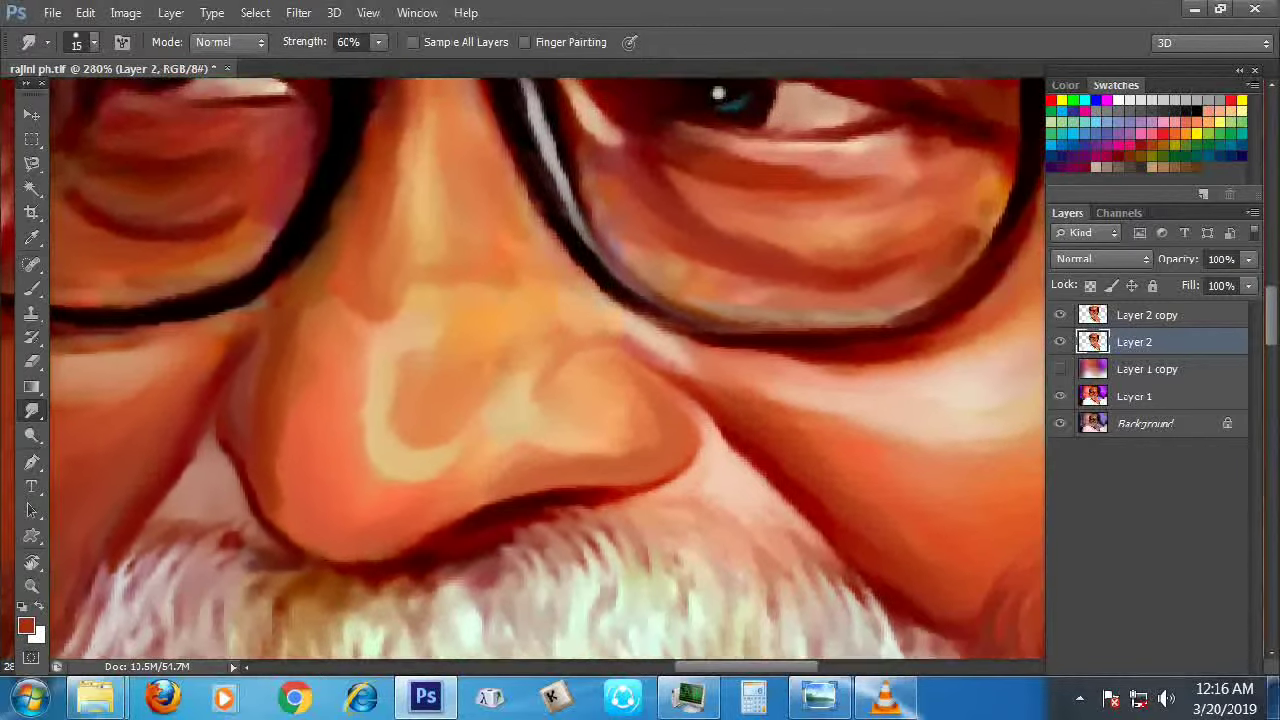
scroll(546, 368, up, 4)
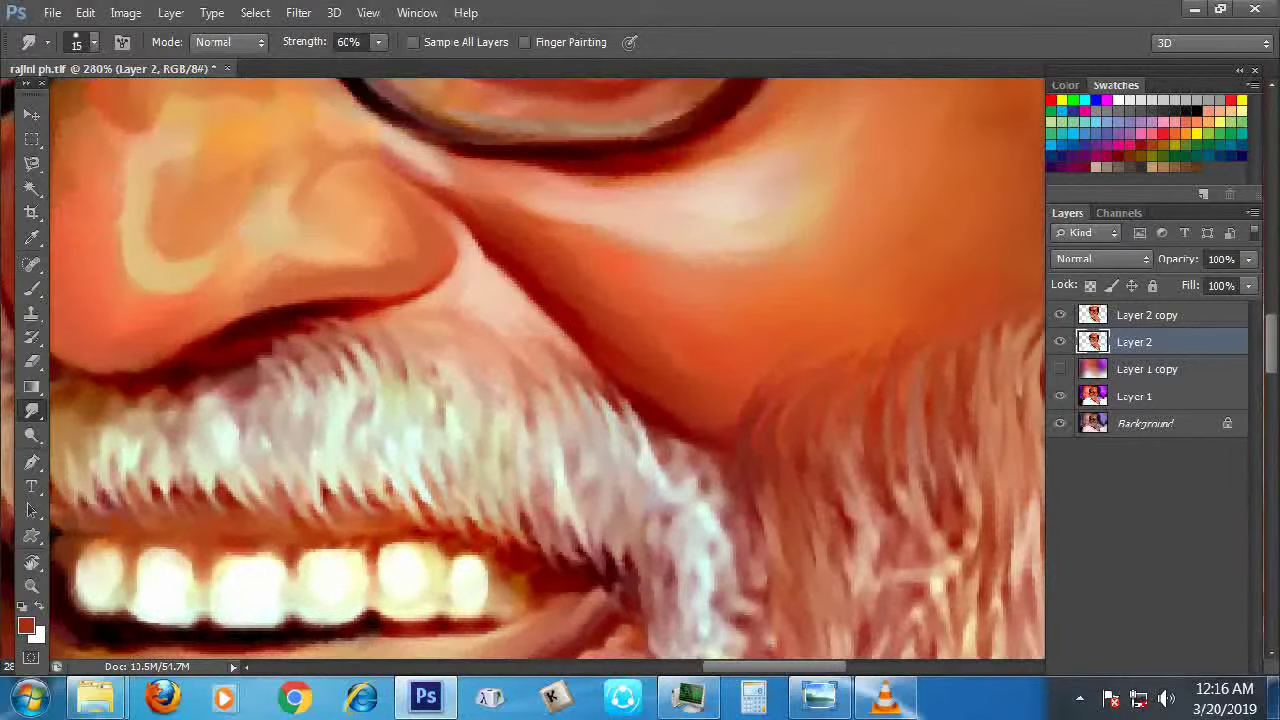
scroll(546, 368, down, 3)
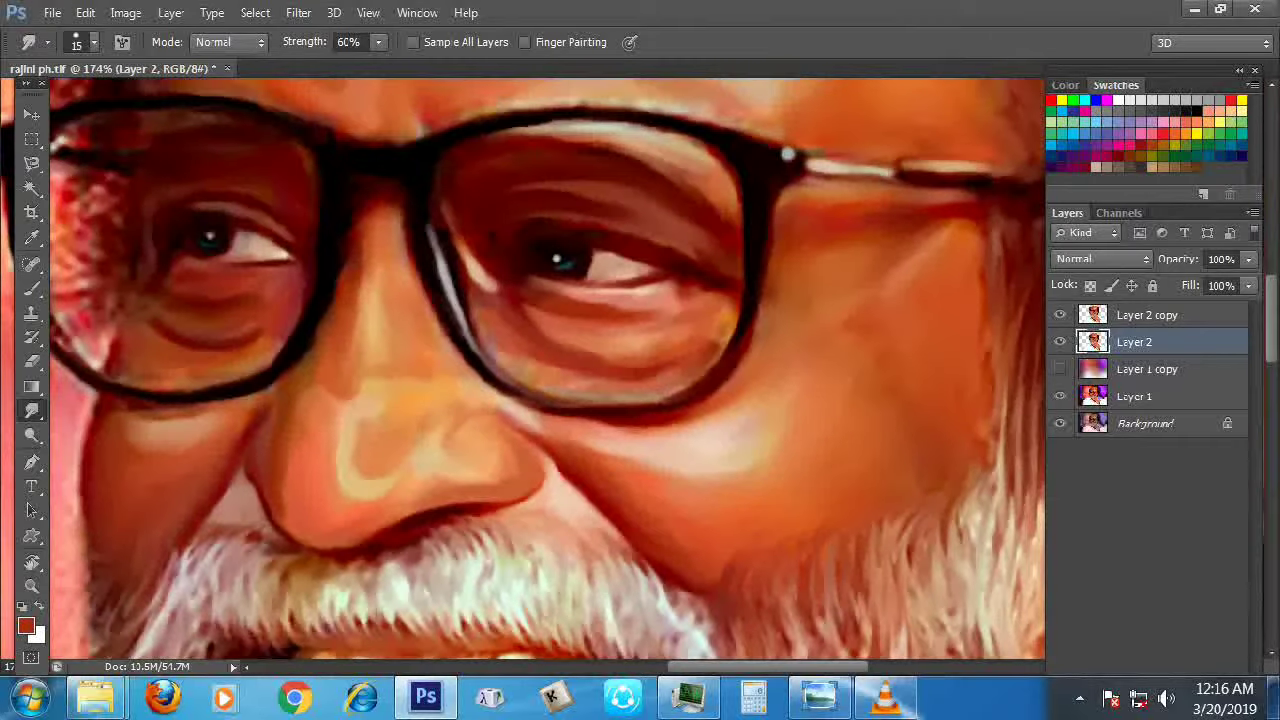
scroll(546, 368, up, 3)
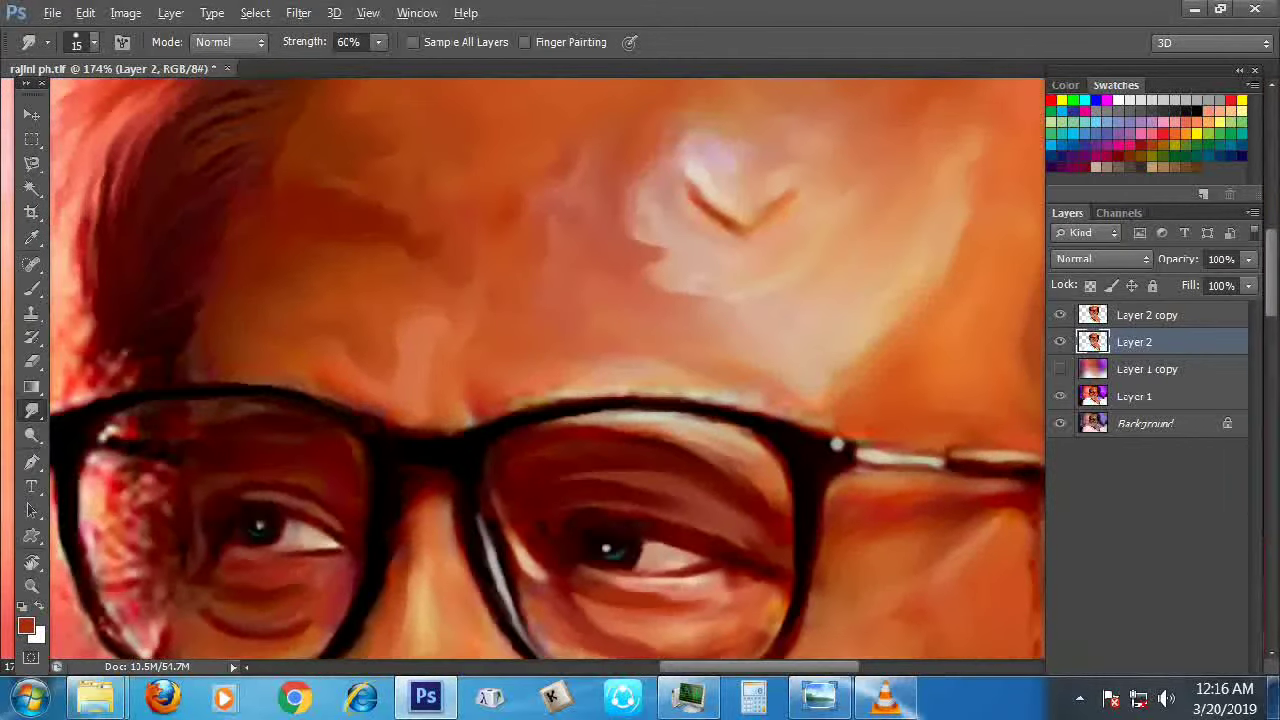
scroll(546, 368, down, 6)
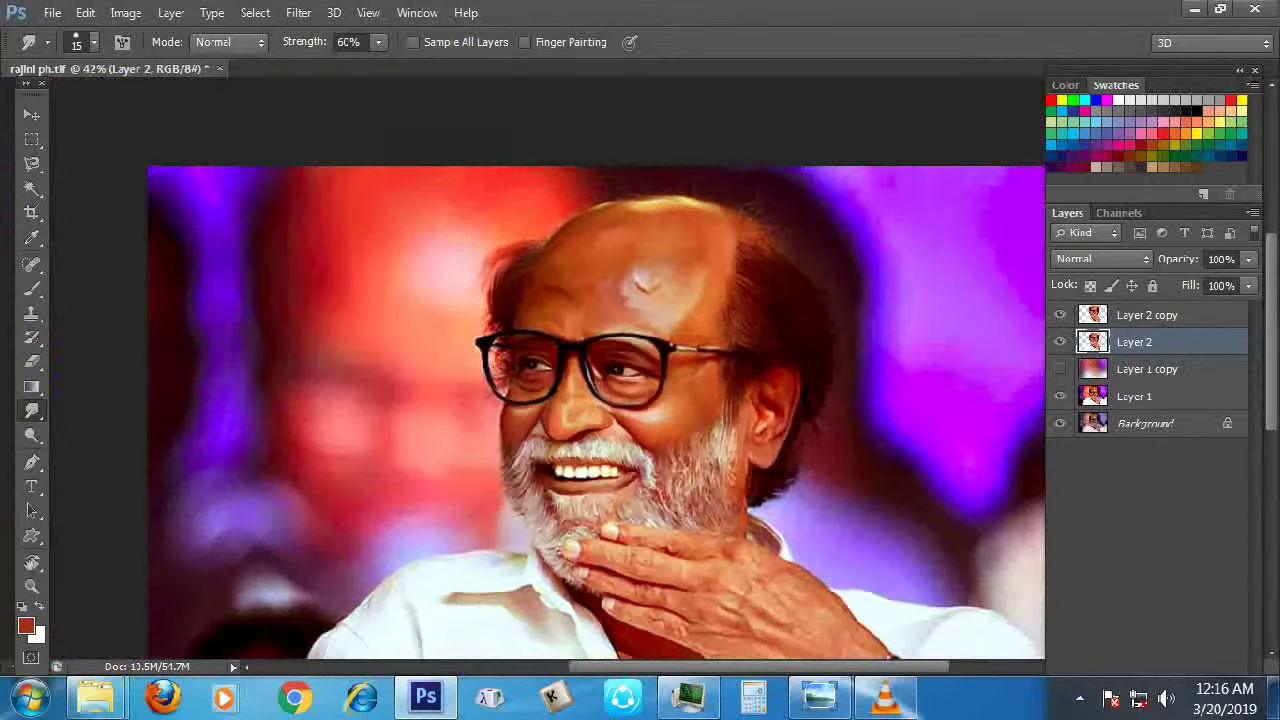
scroll(546, 368, down, 1)
scroll(640, 370, up, 1)
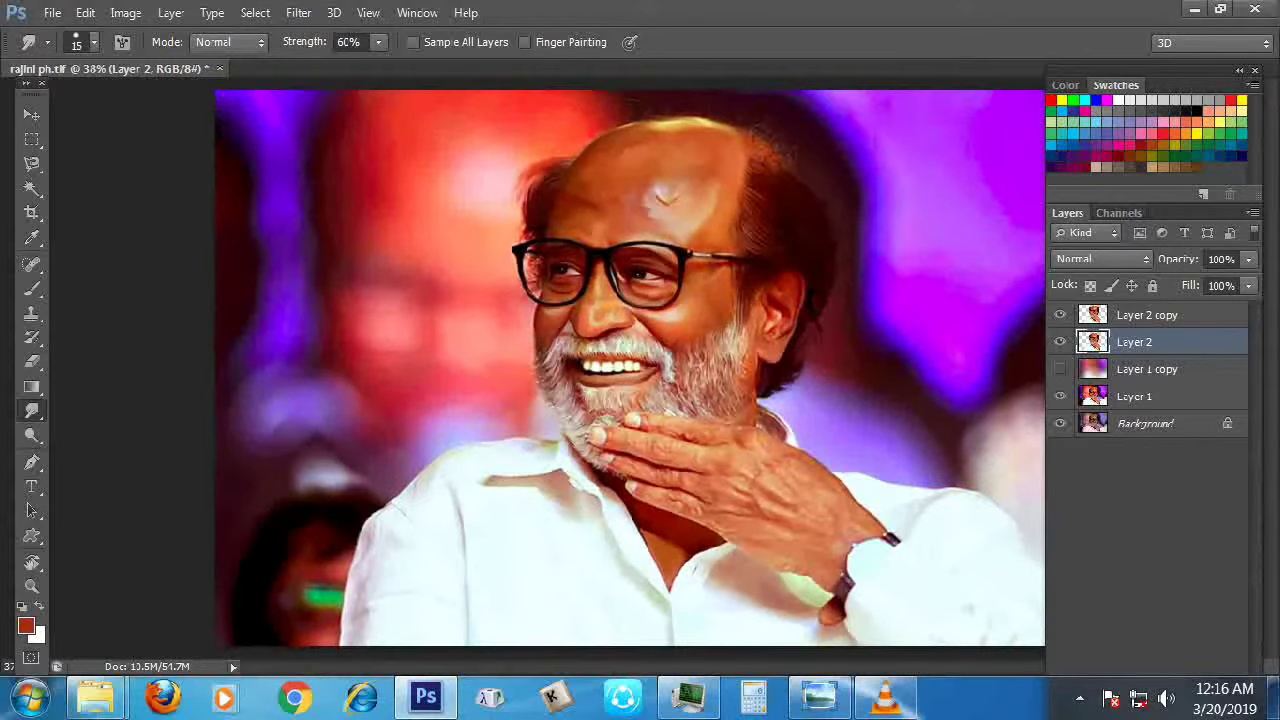
Add a new empty layer directly above Layer 2
key(v)
scroll(845, 265, up, 7)
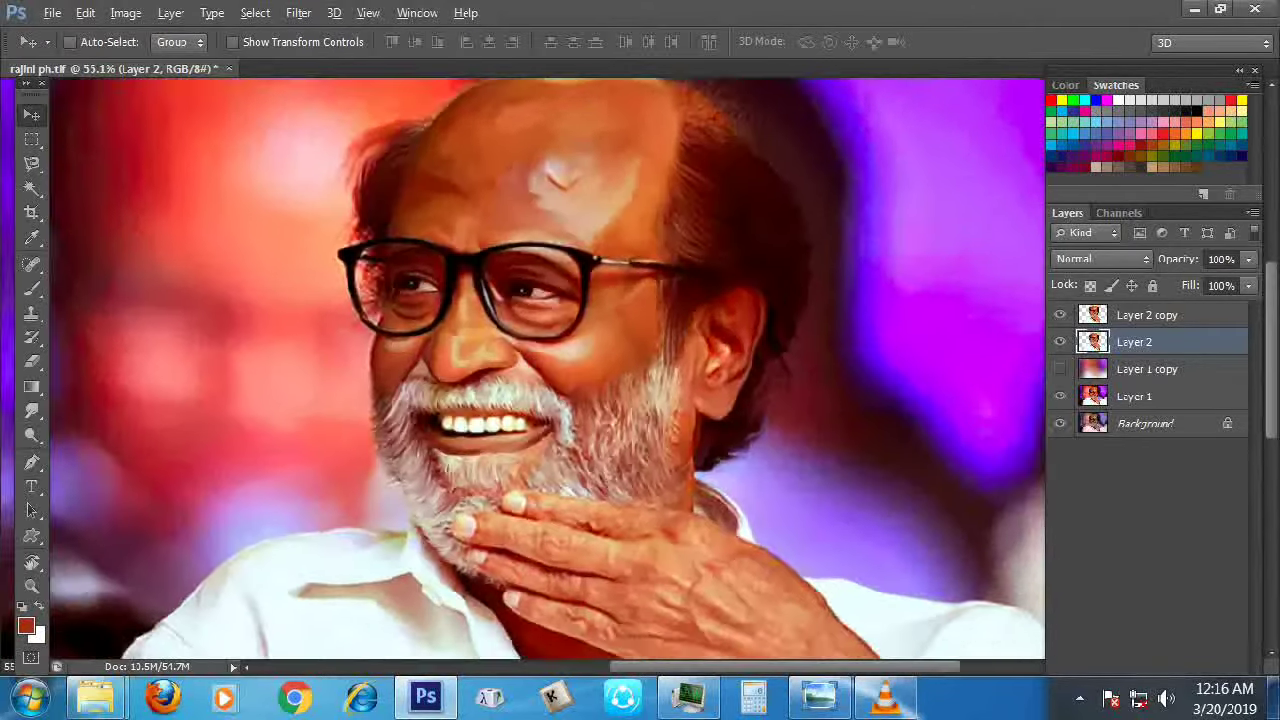
key(ctrl+shift+n)
key(Return)
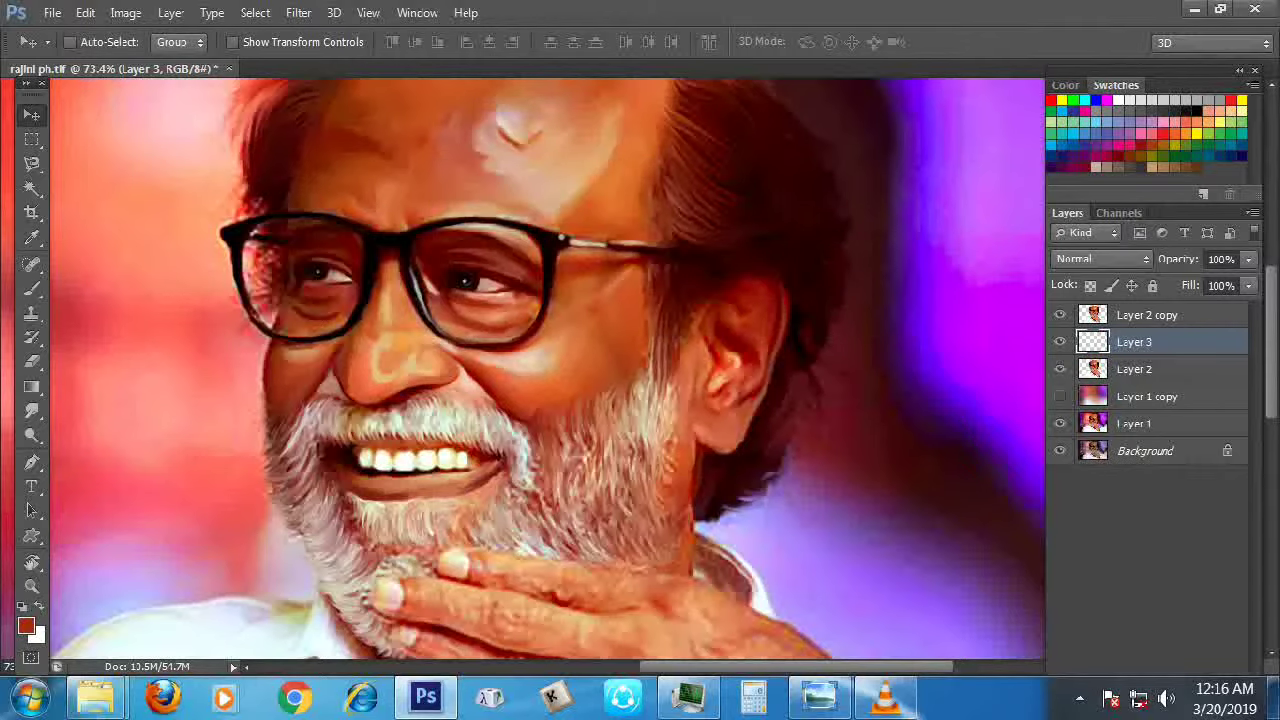
Set the foreground color to the pink ff6199
key(i)
click(26, 626)
click(990, 272)
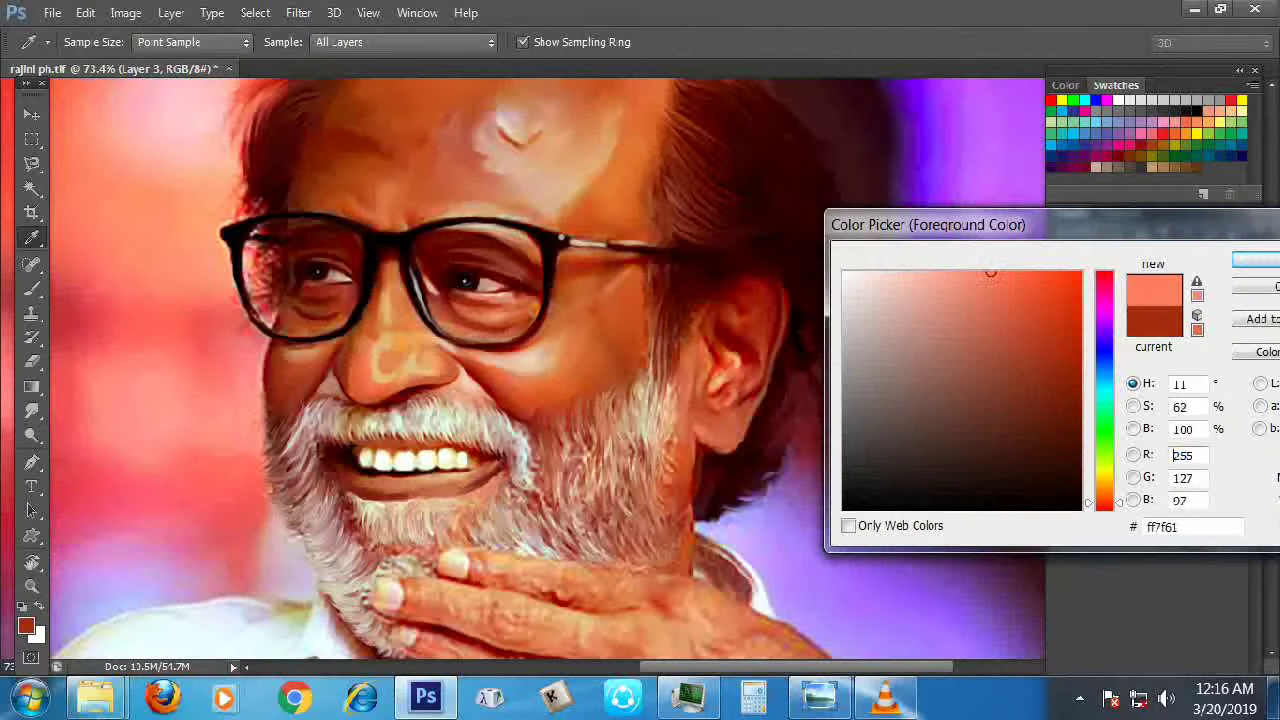
drag(1104, 292, 1104, 284)
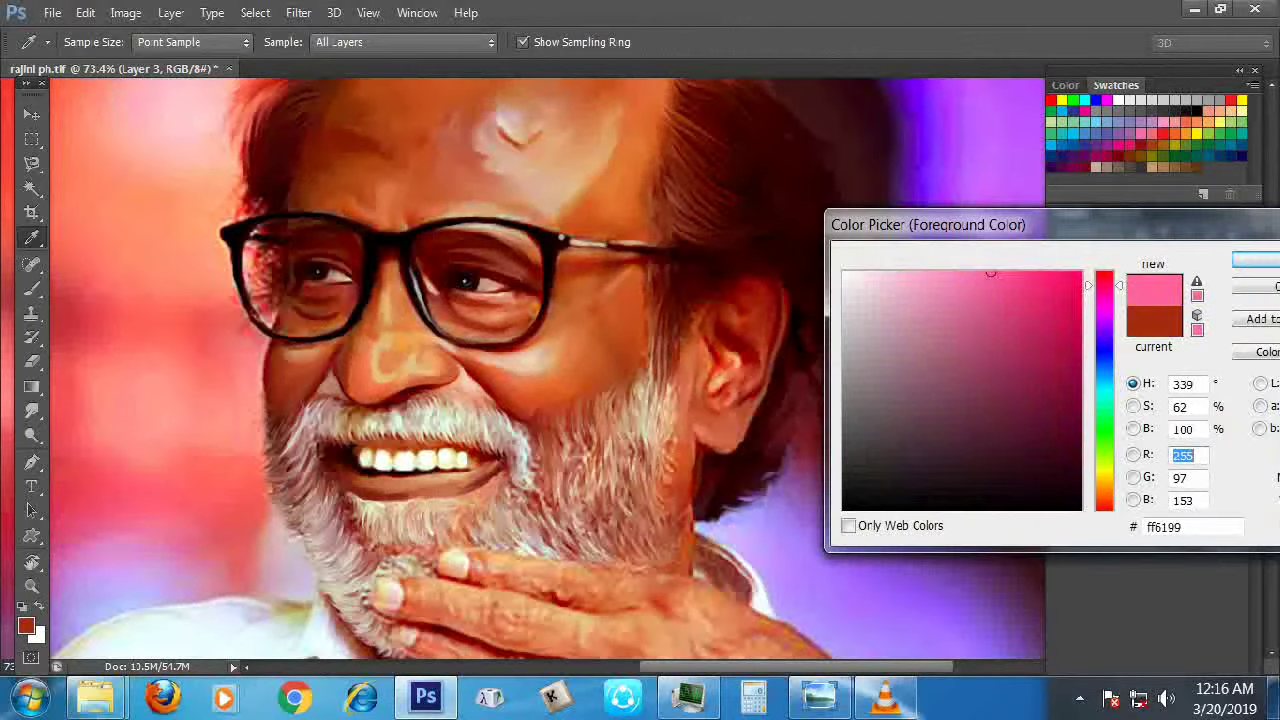
key(Return)
key(v)
scroll(227, 373, up, 3)
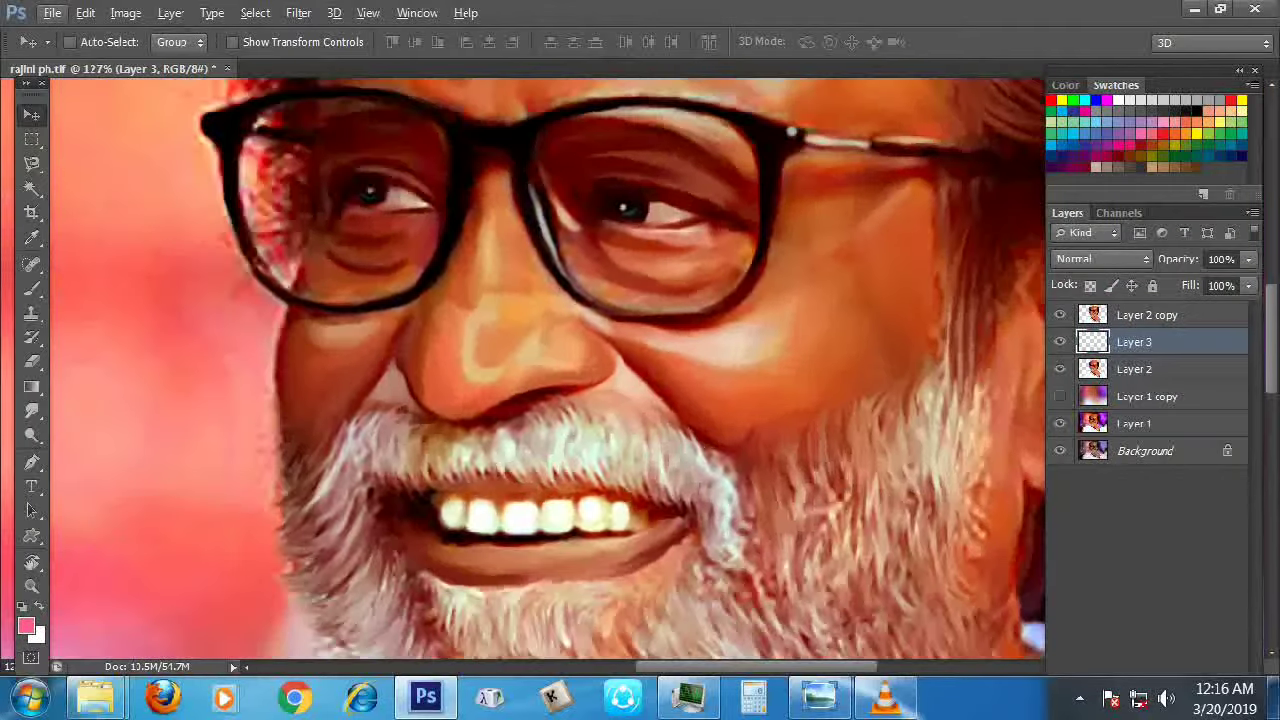
Add a new empty layer at the top of the layer stack and delete the empty Layer 3 above Layer 2
key(ctrl+shift+n)
key(Return)
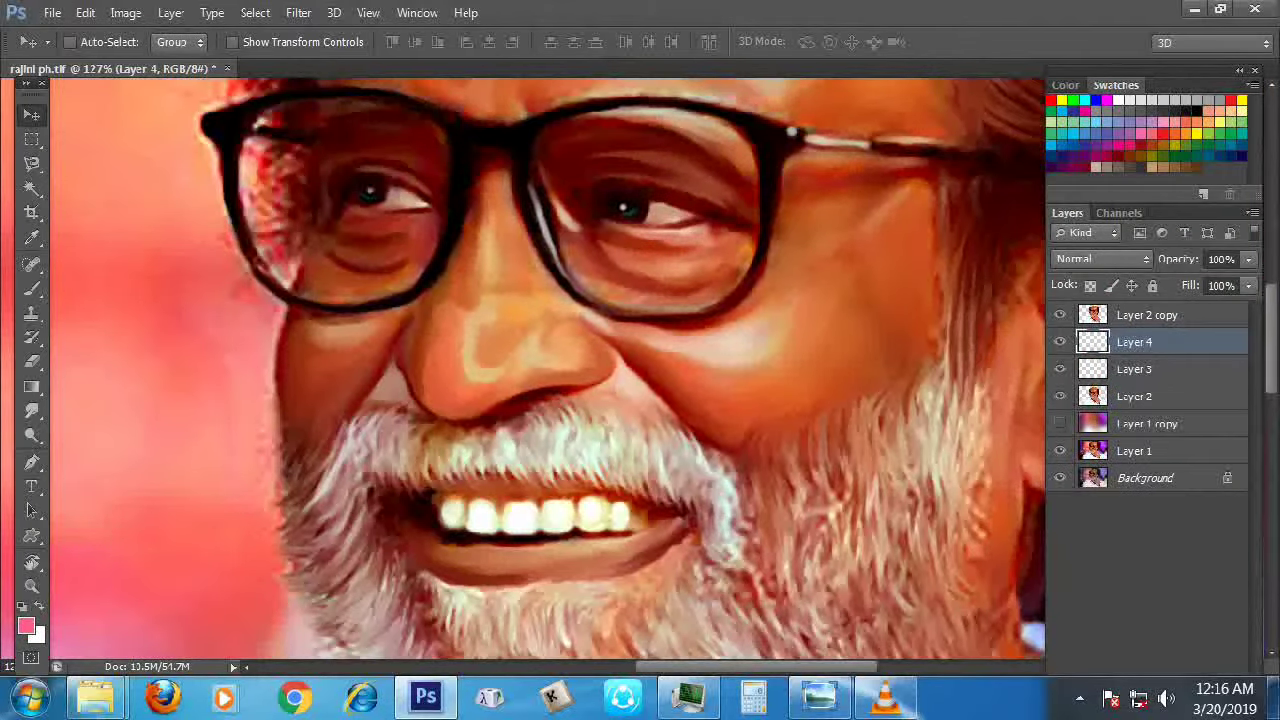
key(ctrl+bracketright)
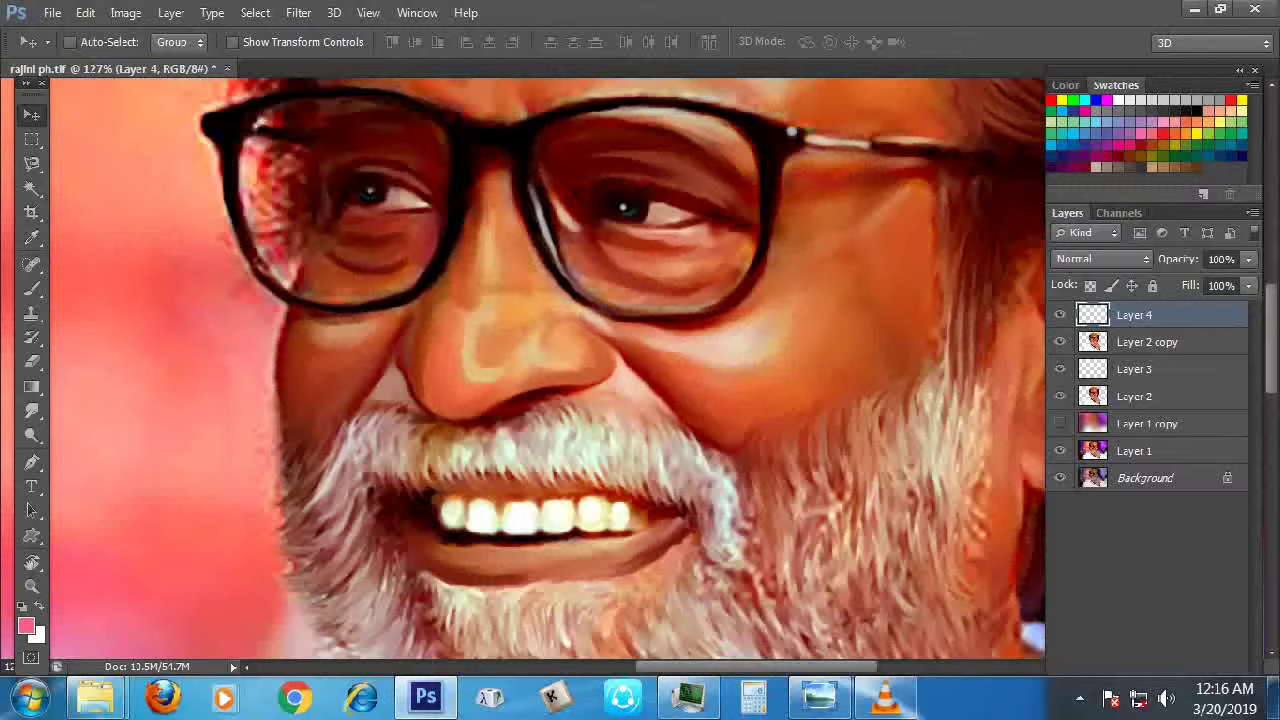
click(1134, 369)
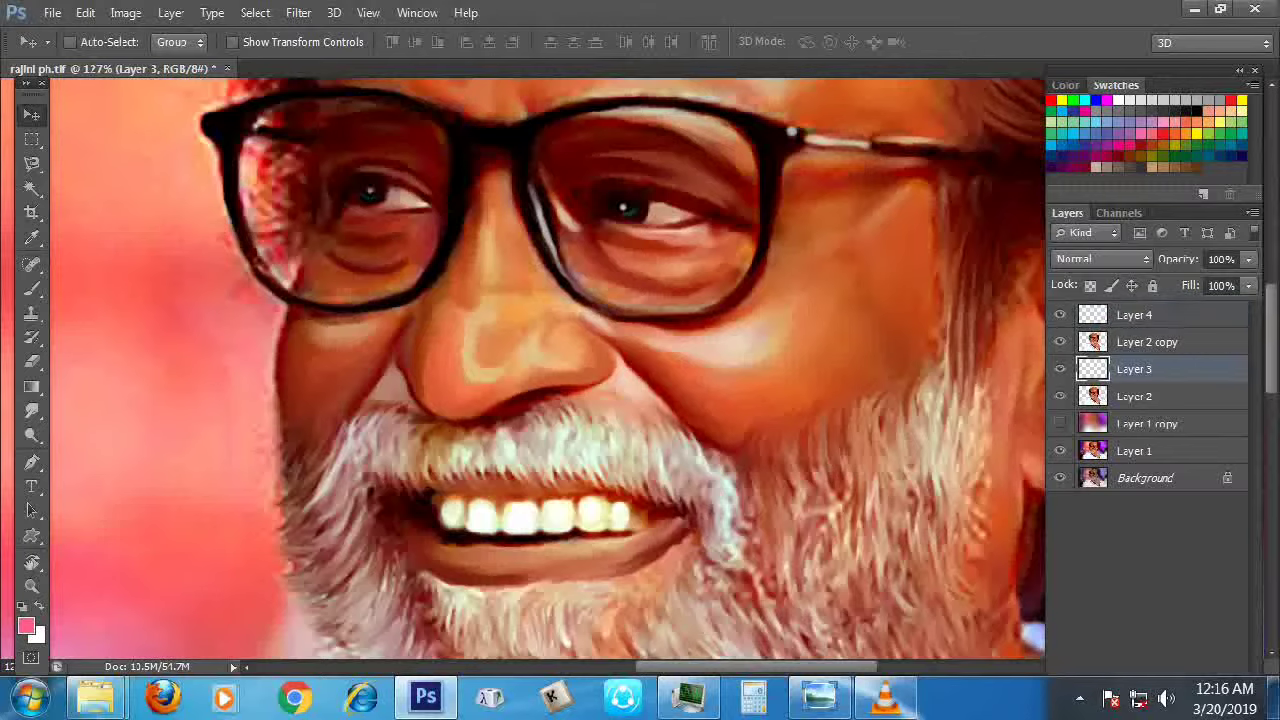
key(Delete)
Paint soft red over the cheeks and nose on Layer 2 with the Brush at 30% opacity
key(b)
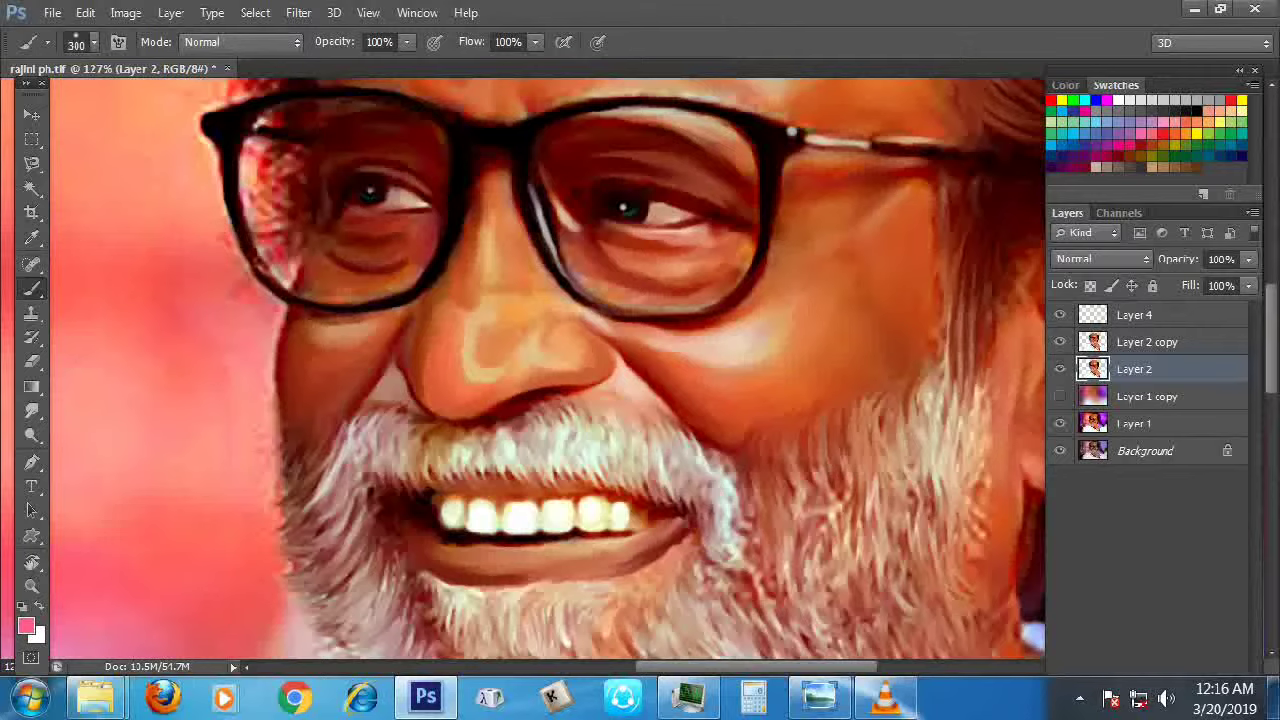
key(2)
key(bracketleft)
key(bracketleft)
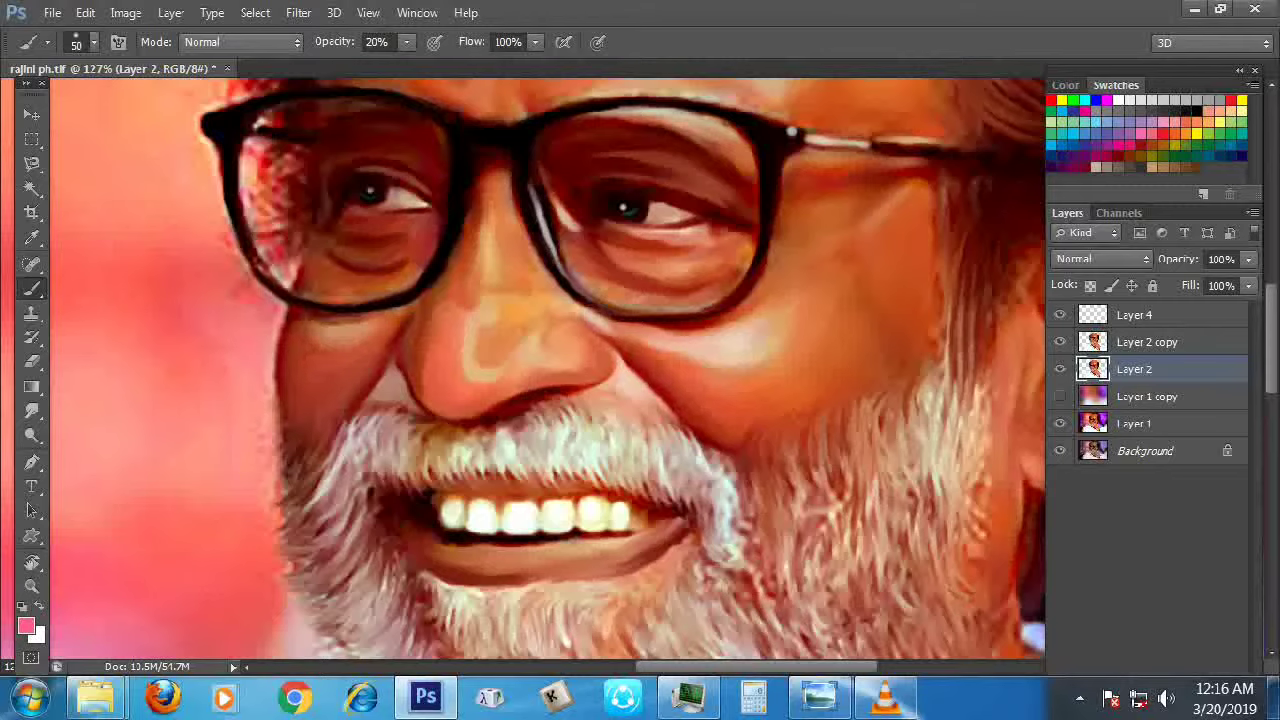
click(26, 626)
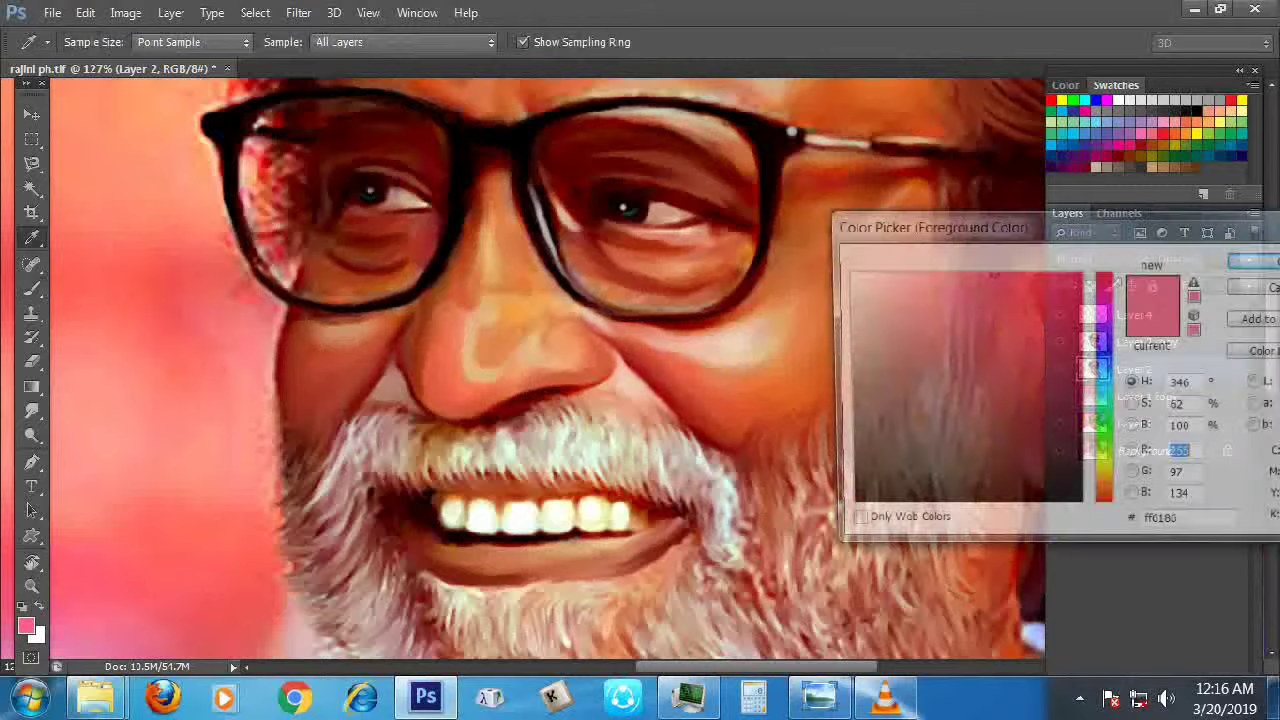
drag(1030, 284, 1006, 306)
click(1256, 259)
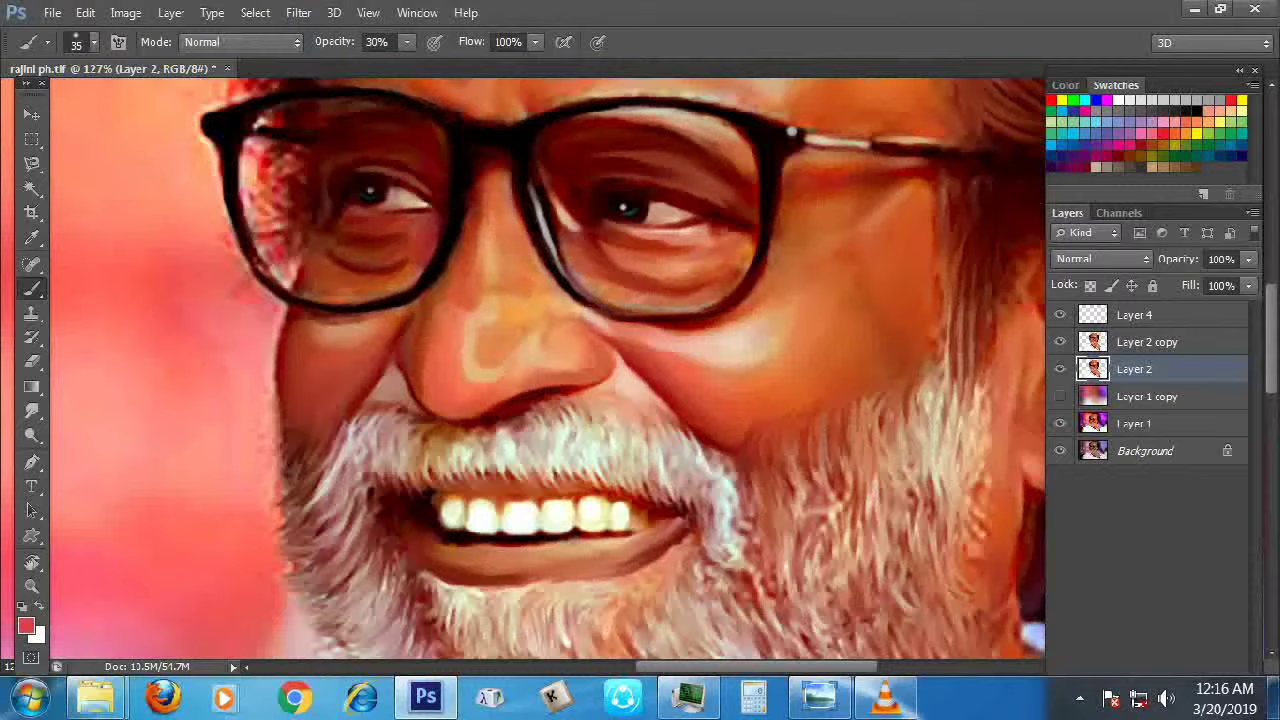
click(505, 324)
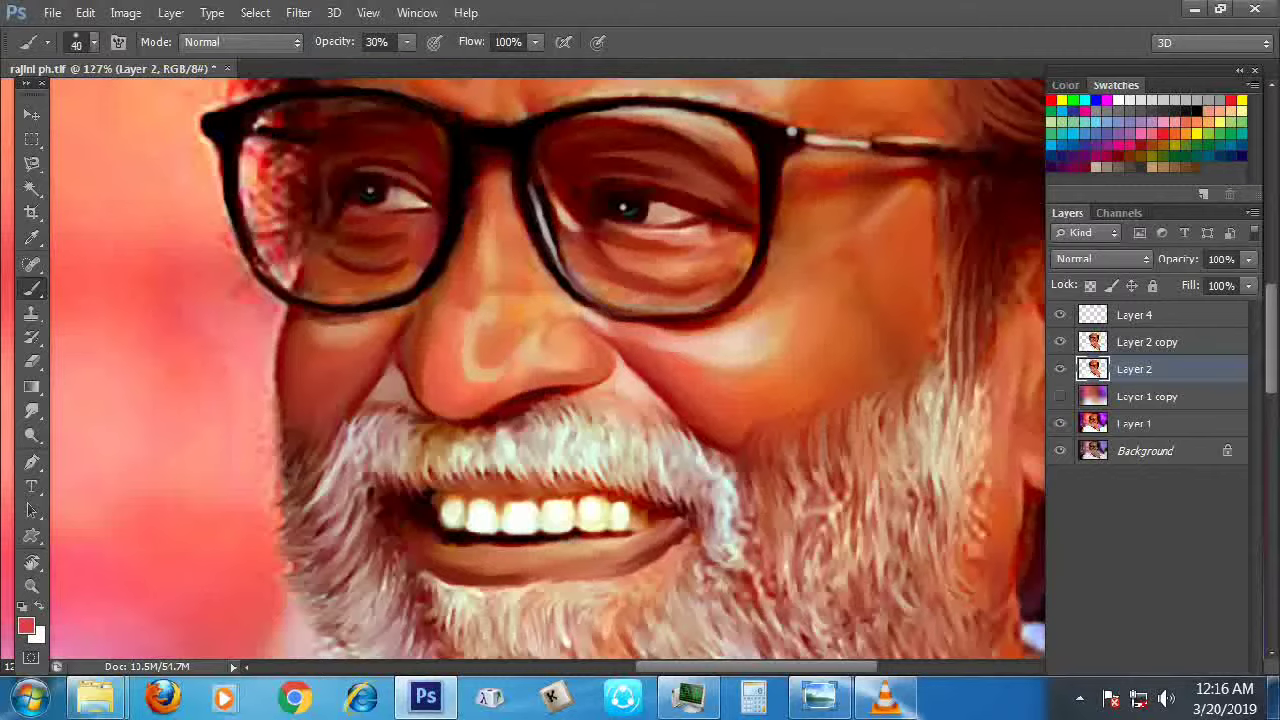
Tint the cheek beside the sideburn with pink f7497e using an 80 px brush at 30% opacity
click(26, 626)
click(120, 250)
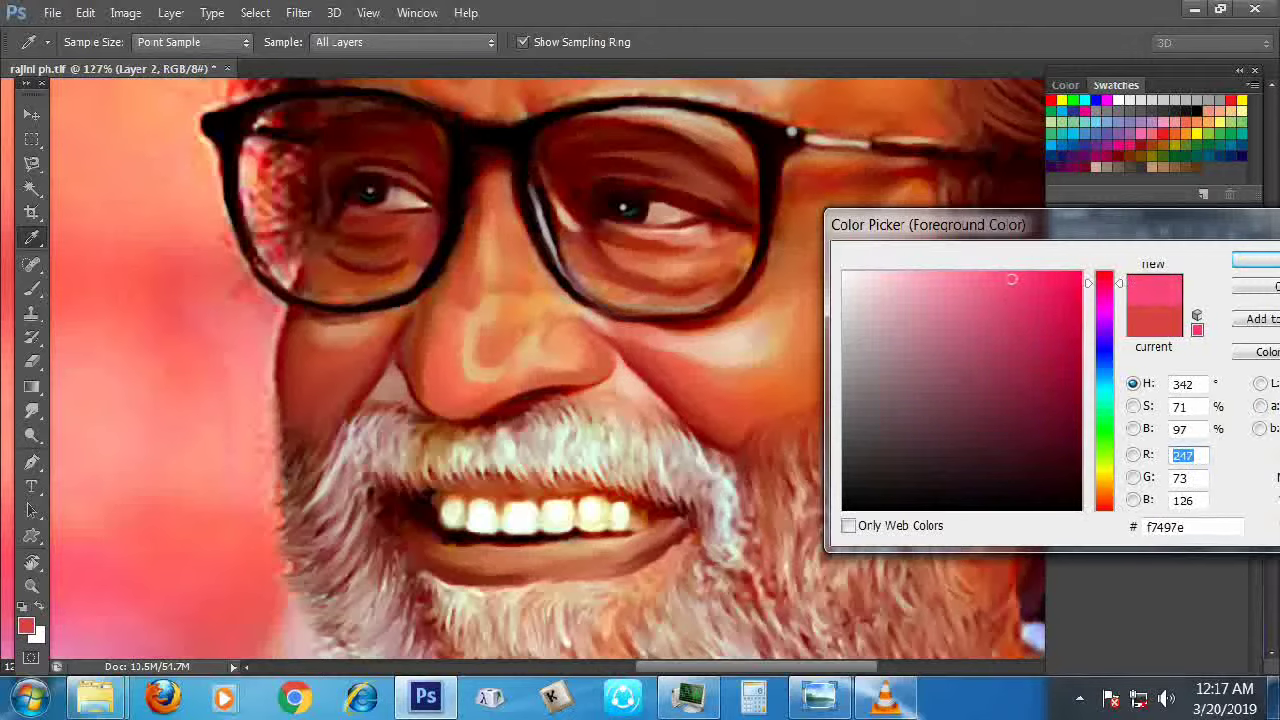
key(Return)
key(bracketright)
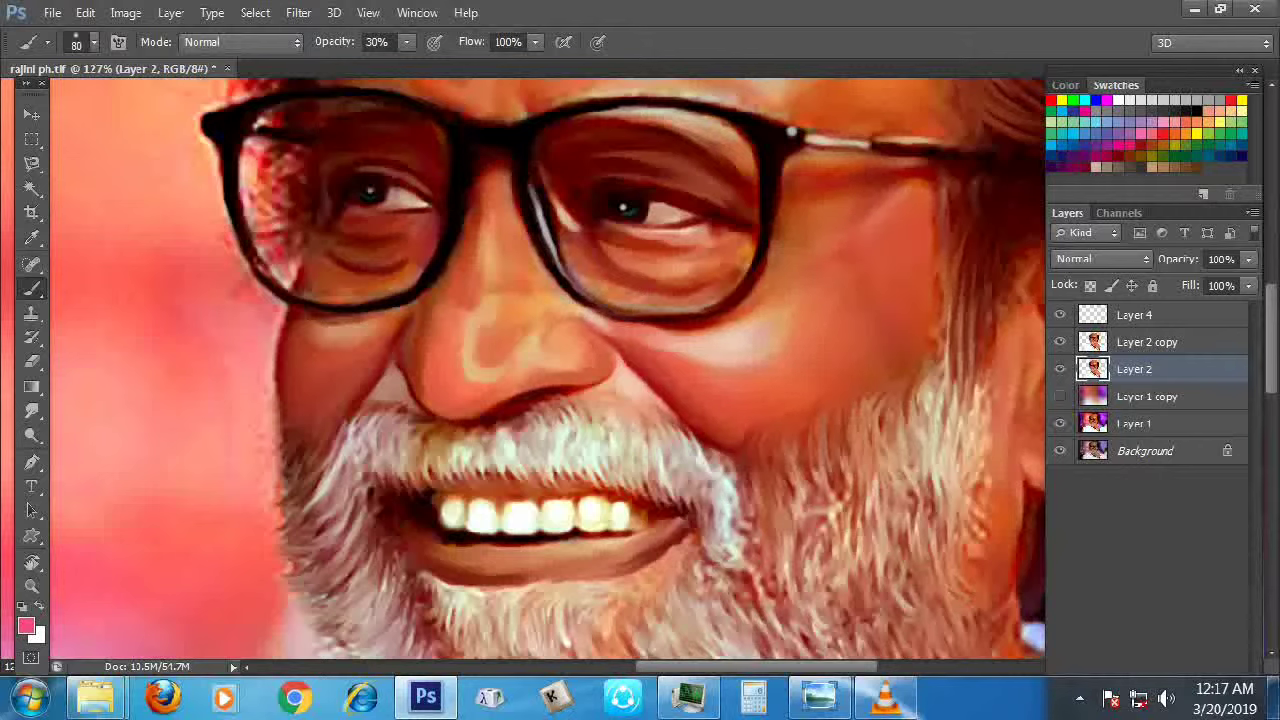
Try a darker red with a hue of 0 as the foreground color for the forehead
scroll(548, 374, up, 5)
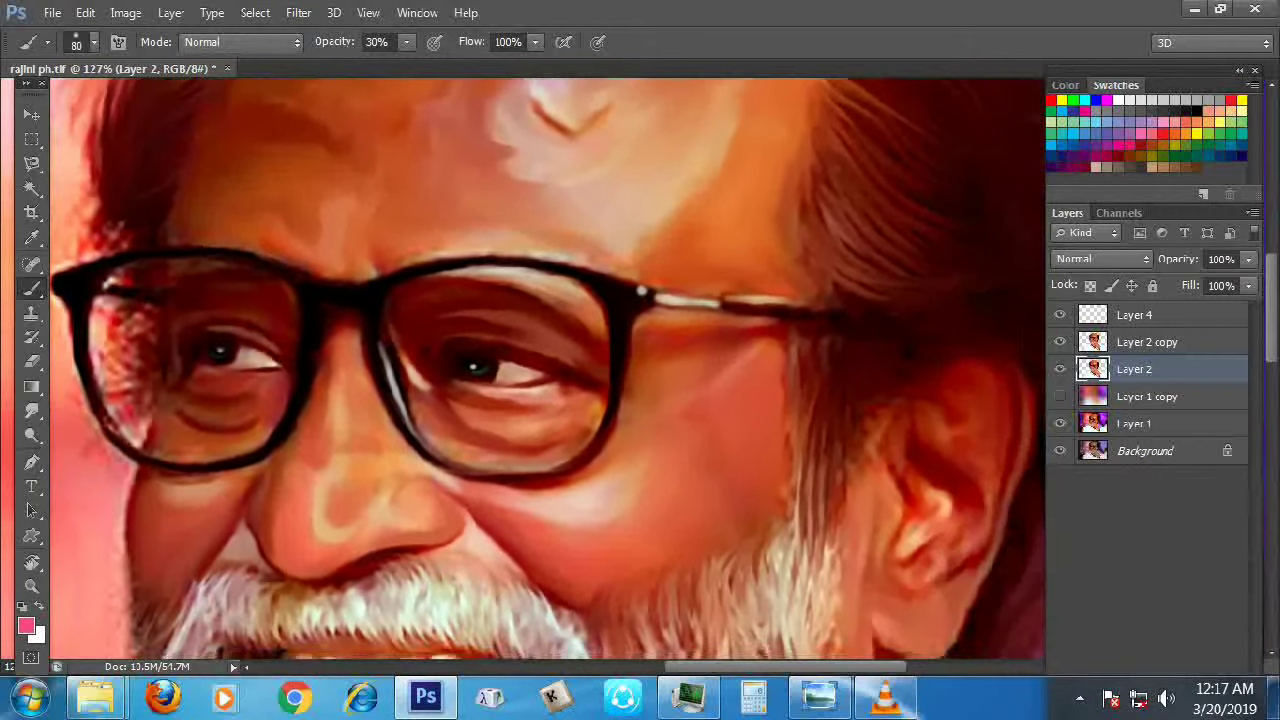
scroll(548, 374, up, 3)
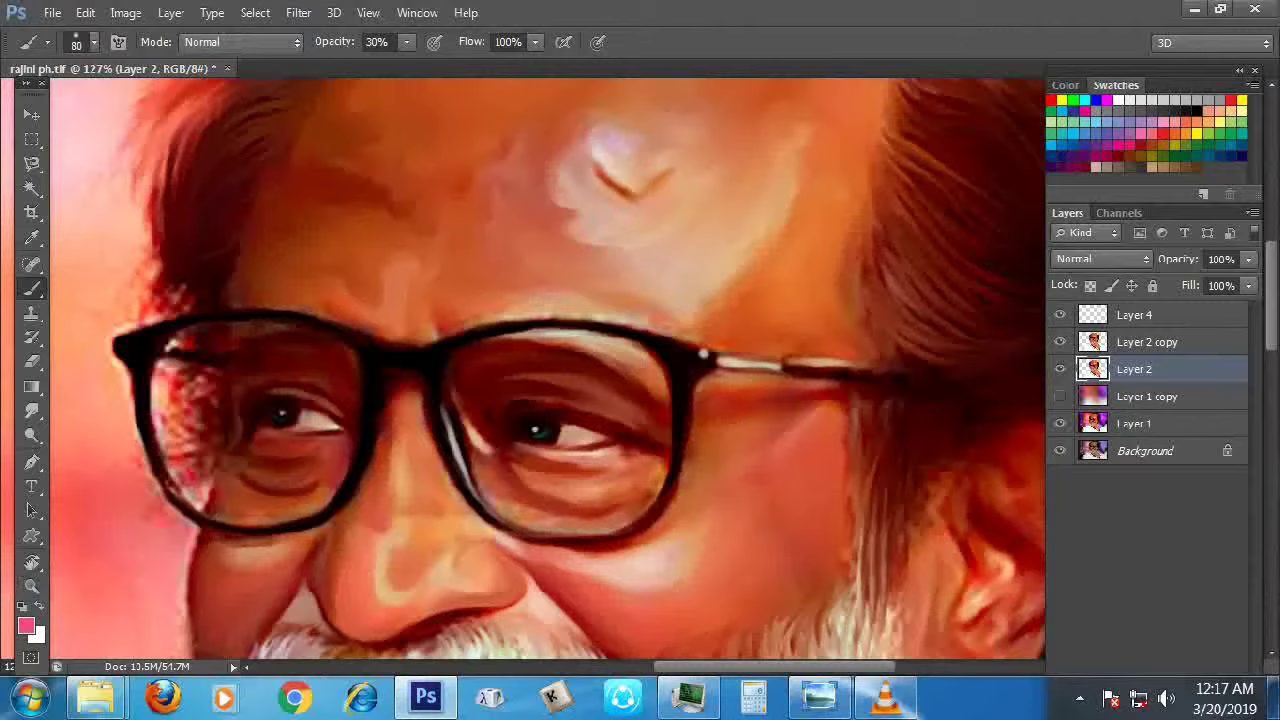
click(26, 626)
drag(1104, 283, 1104, 272)
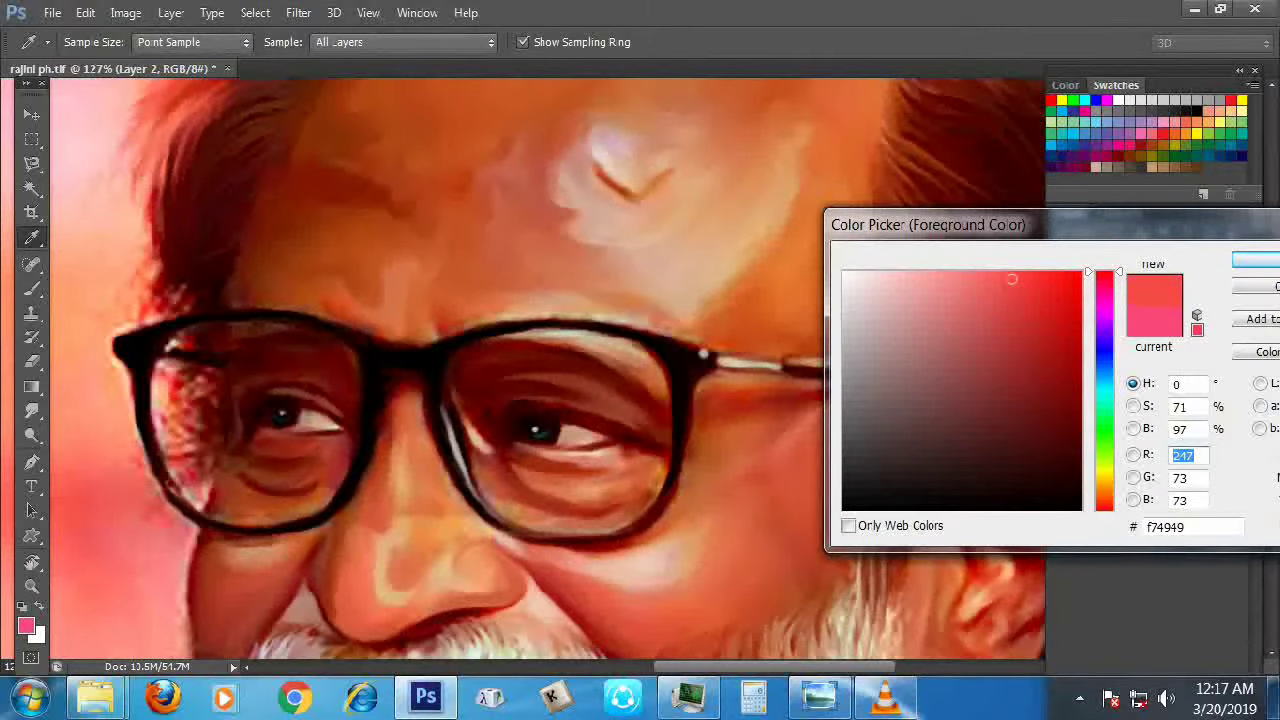
click(1014, 343)
click(1256, 260)
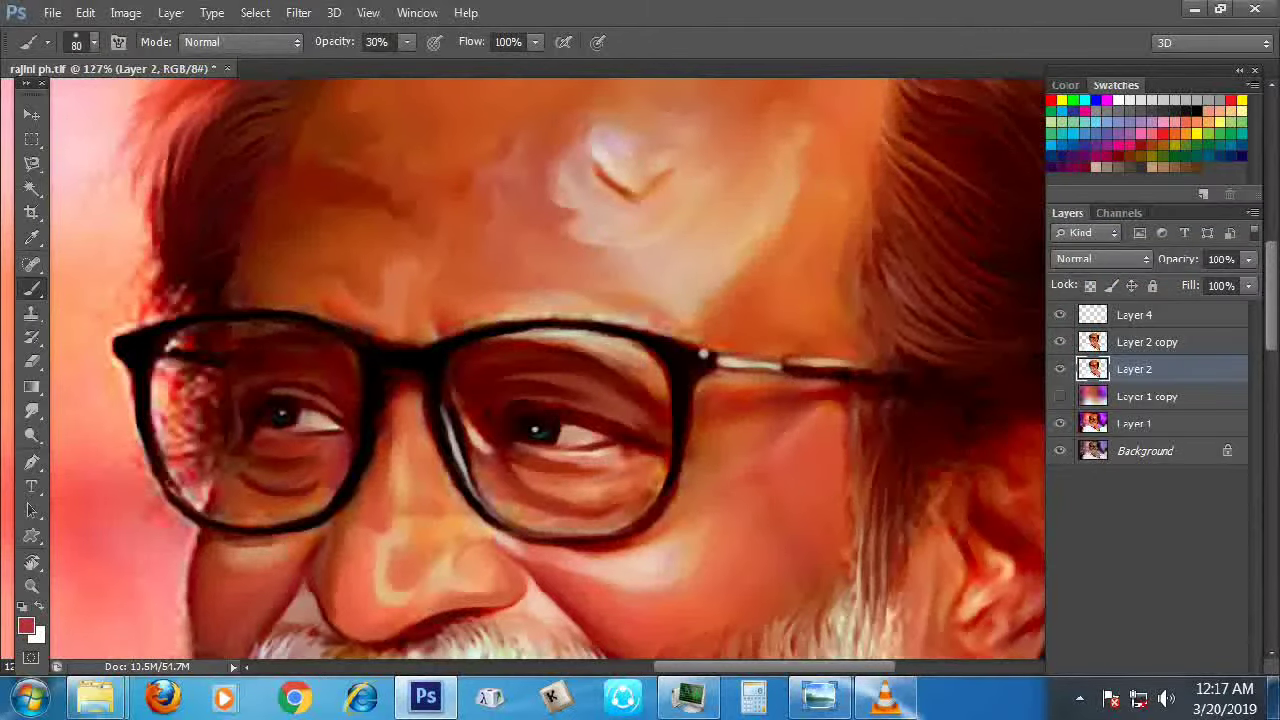
scroll(548, 374, up, 2)
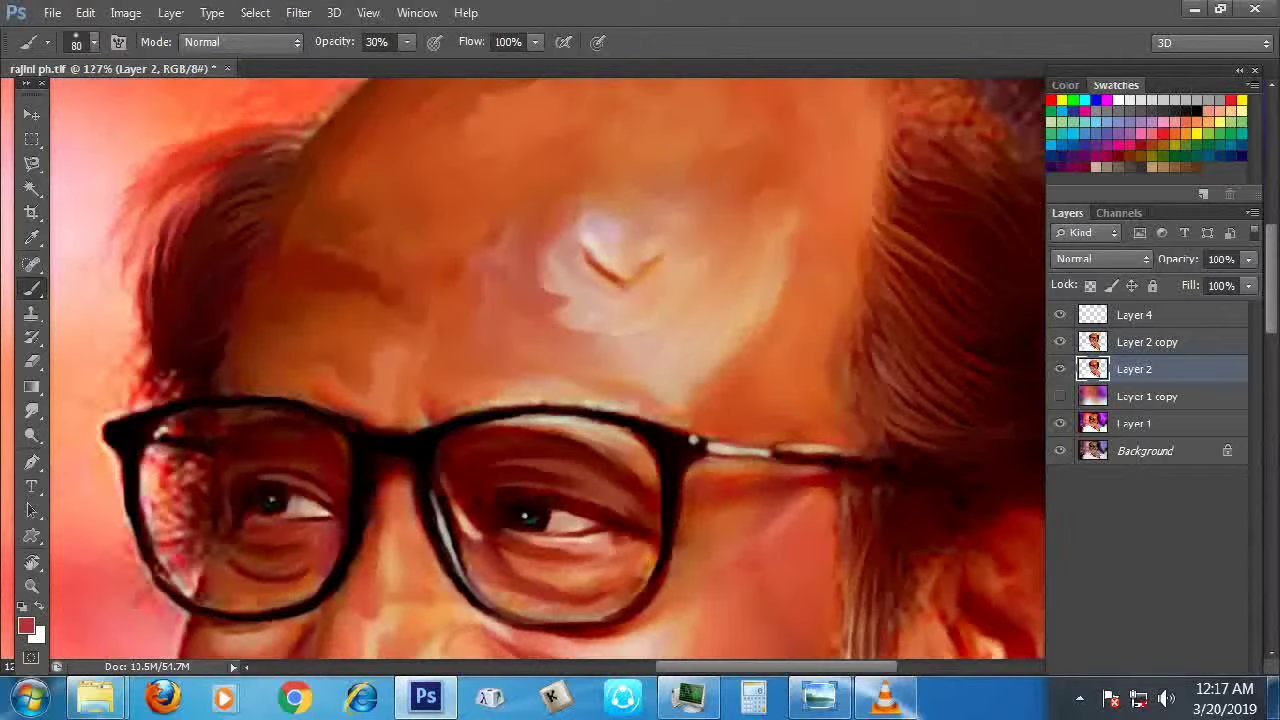
Choose a bright pink foreground color and paint soft pink patches across the forehead with the 80 px brush at 30% opacity
key(i)
click(26, 626)
click(1015, 277)
click(1256, 260)
key(b)
scroll(548, 370, up, 1)
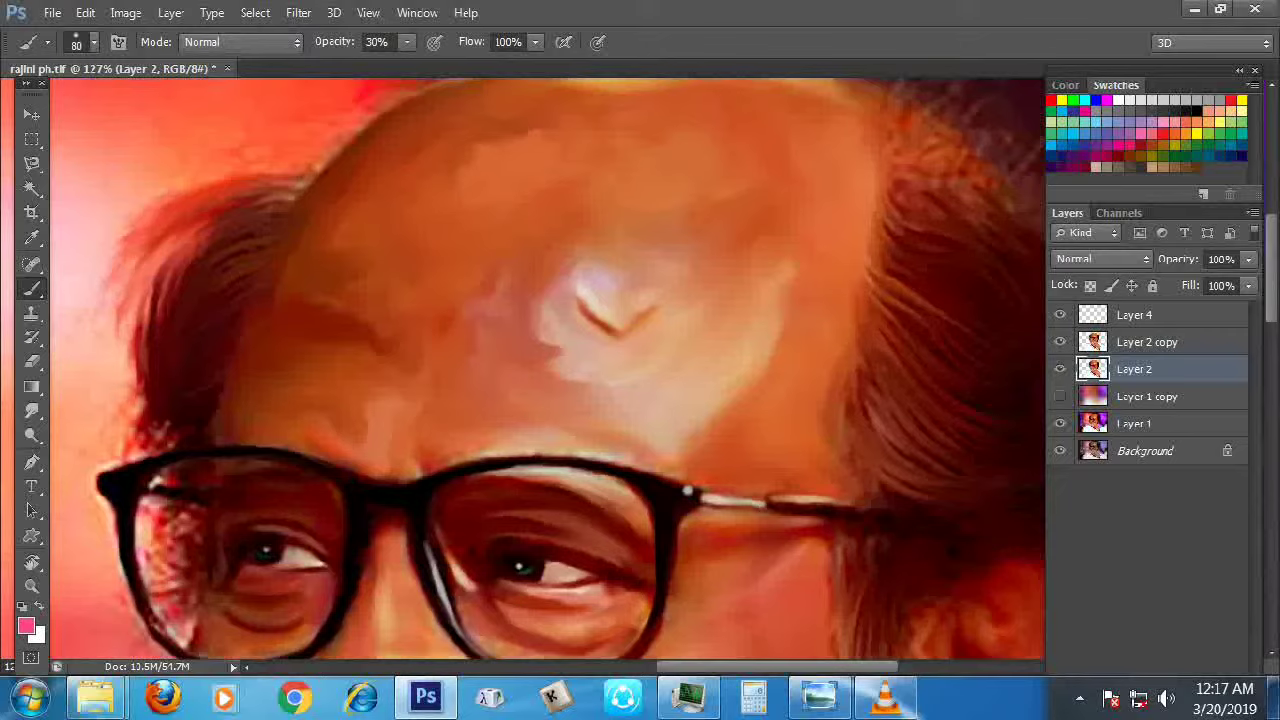
scroll(548, 370, up, 1)
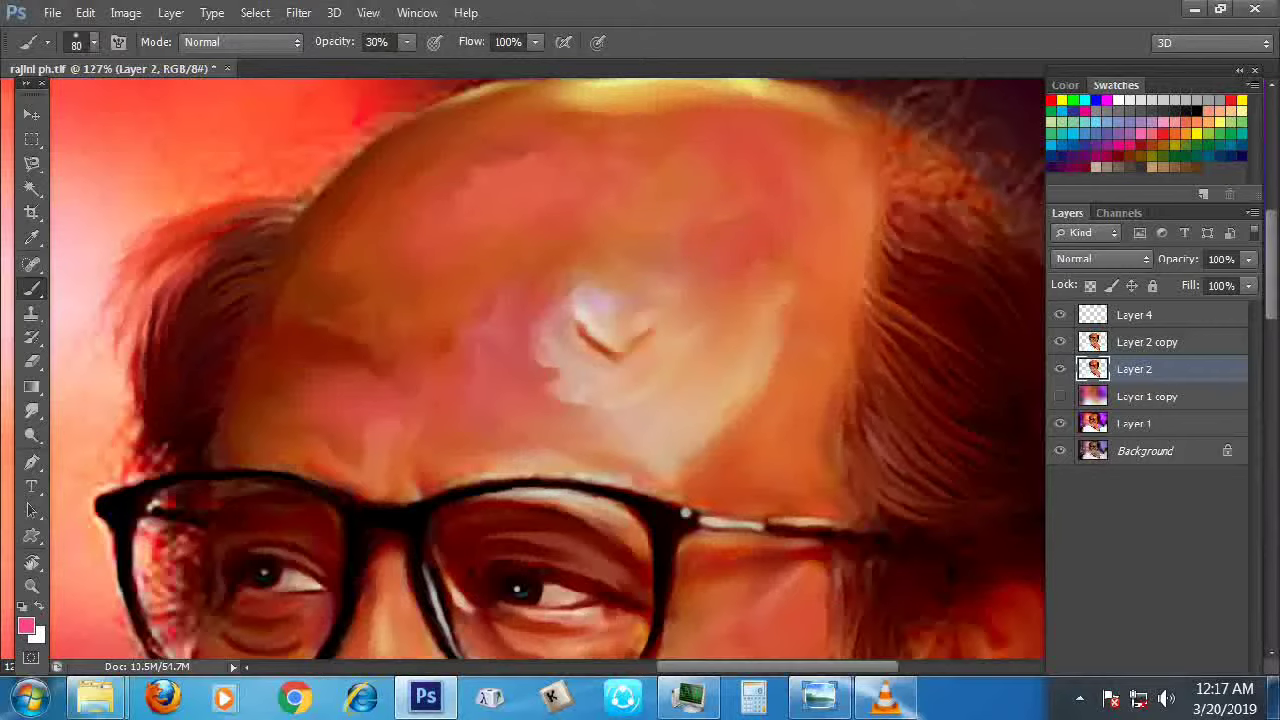
Set the foreground color to orange fb6b45 and brush it softly over the forehead at 30% opacity
click(26, 626)
drag(1104, 288, 1104, 500)
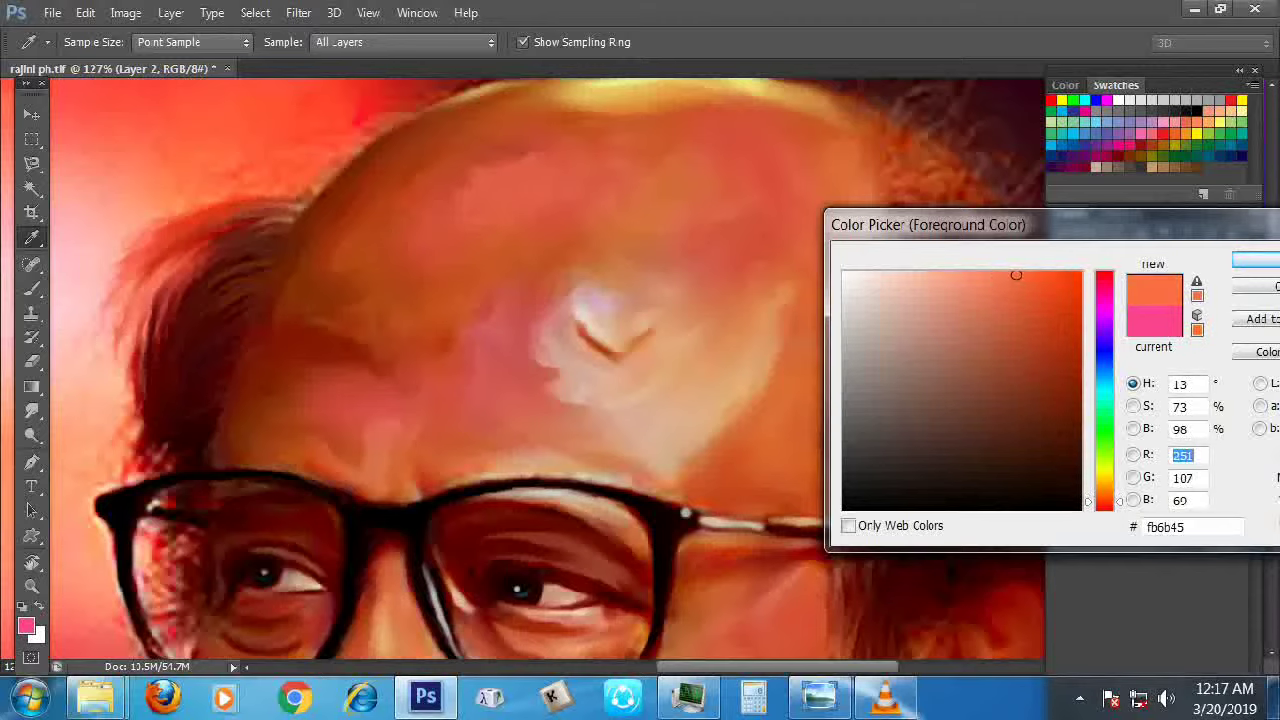
key(Return)
key(b)
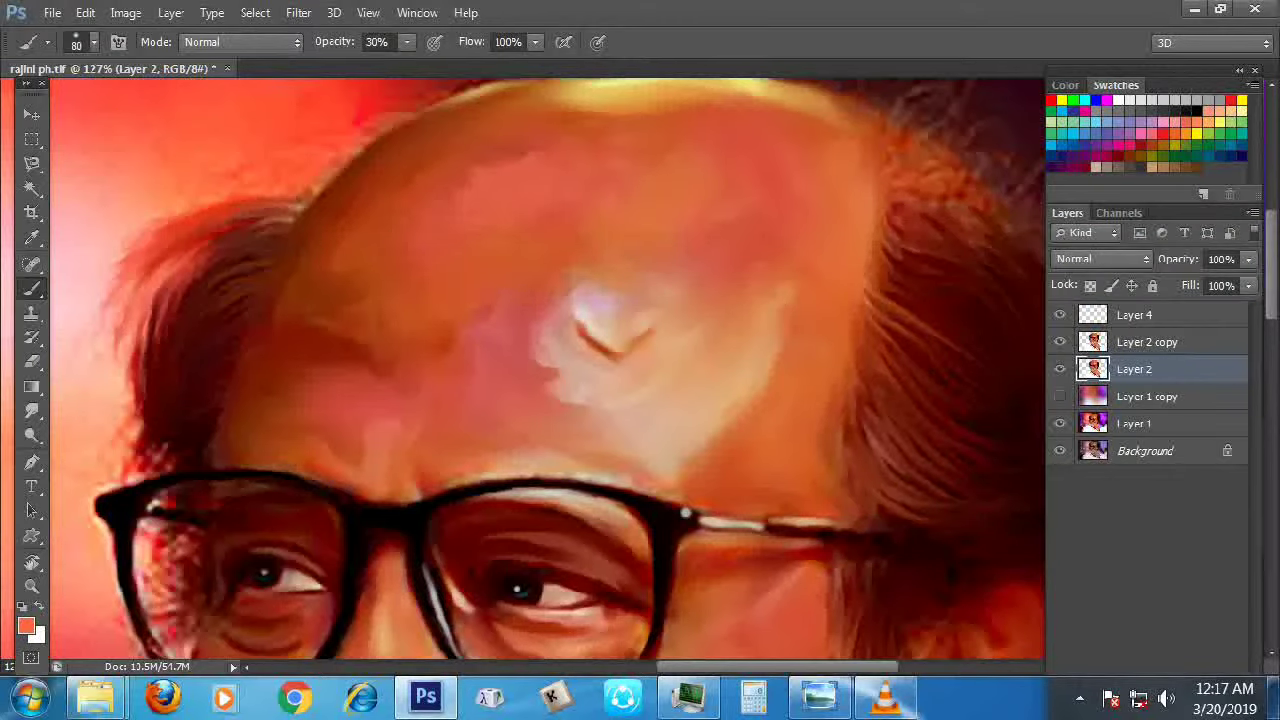
drag(600, 110, 542, 156)
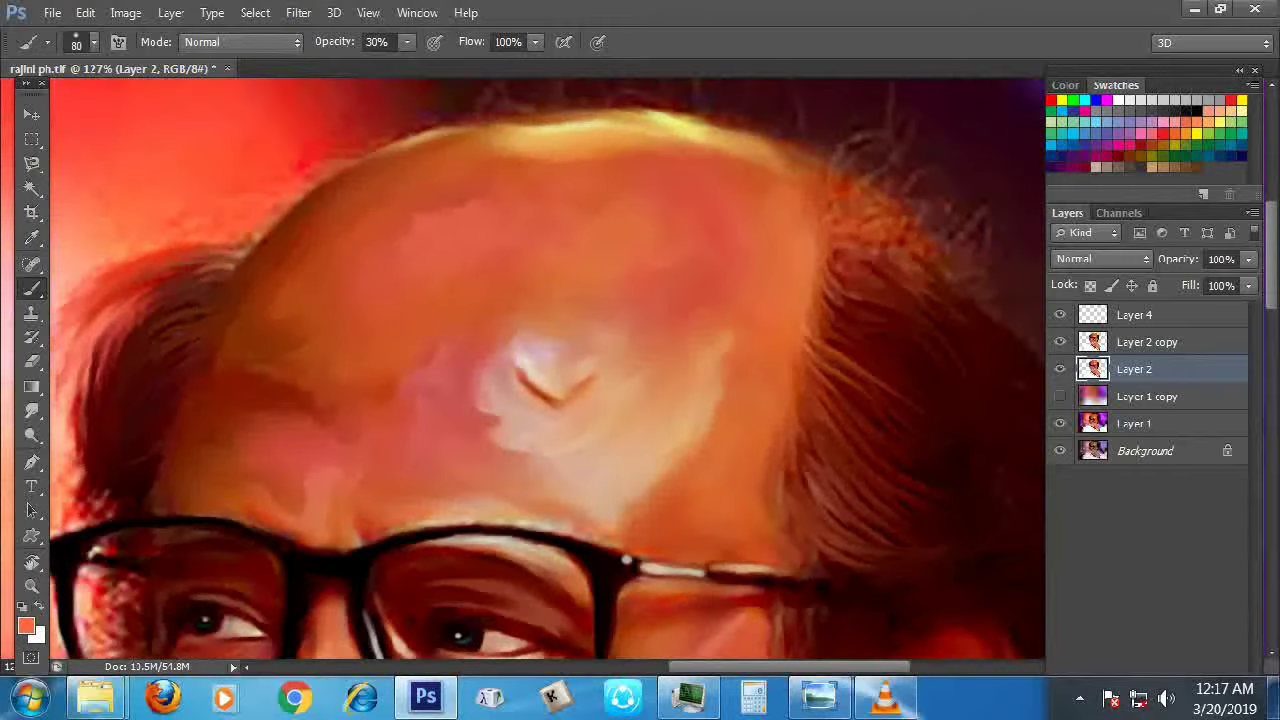
scroll(548, 370, down, 1)
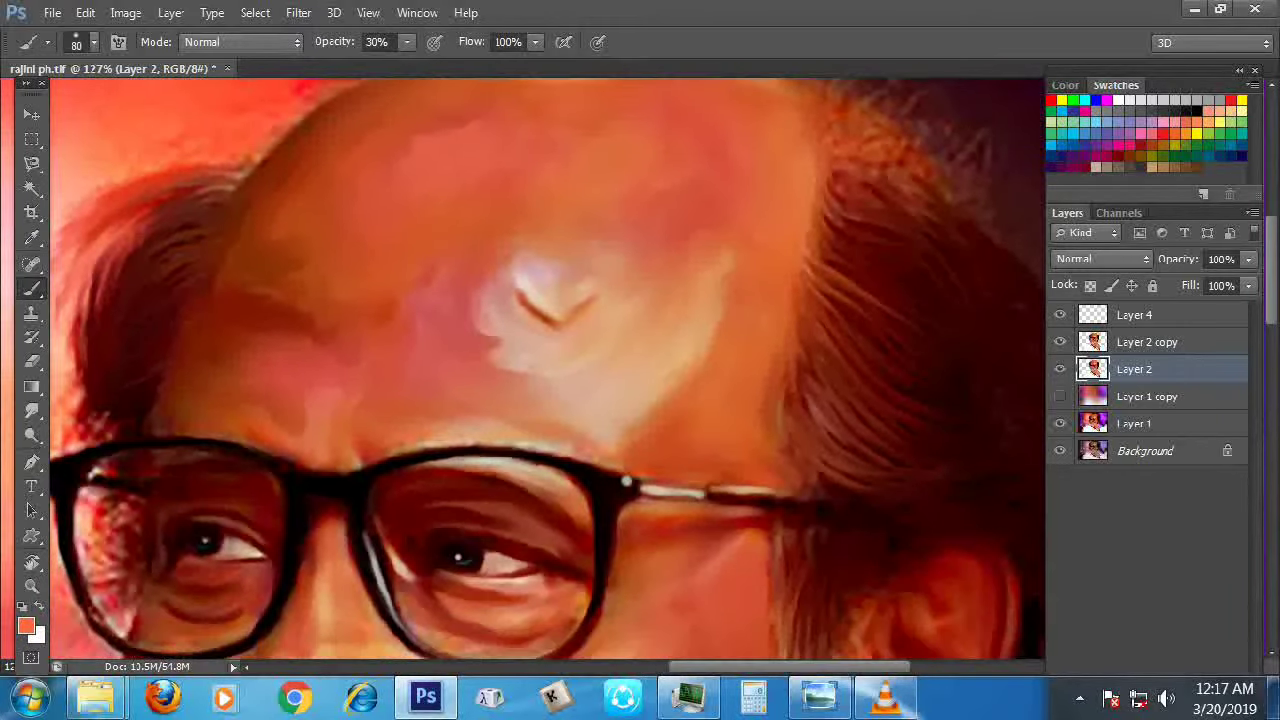
Paint a faint yellow f5fb45 glow along the top edge of the head with the 80 px brush at 10% opacity
key(i)
click(26, 626)
click(1104, 468)
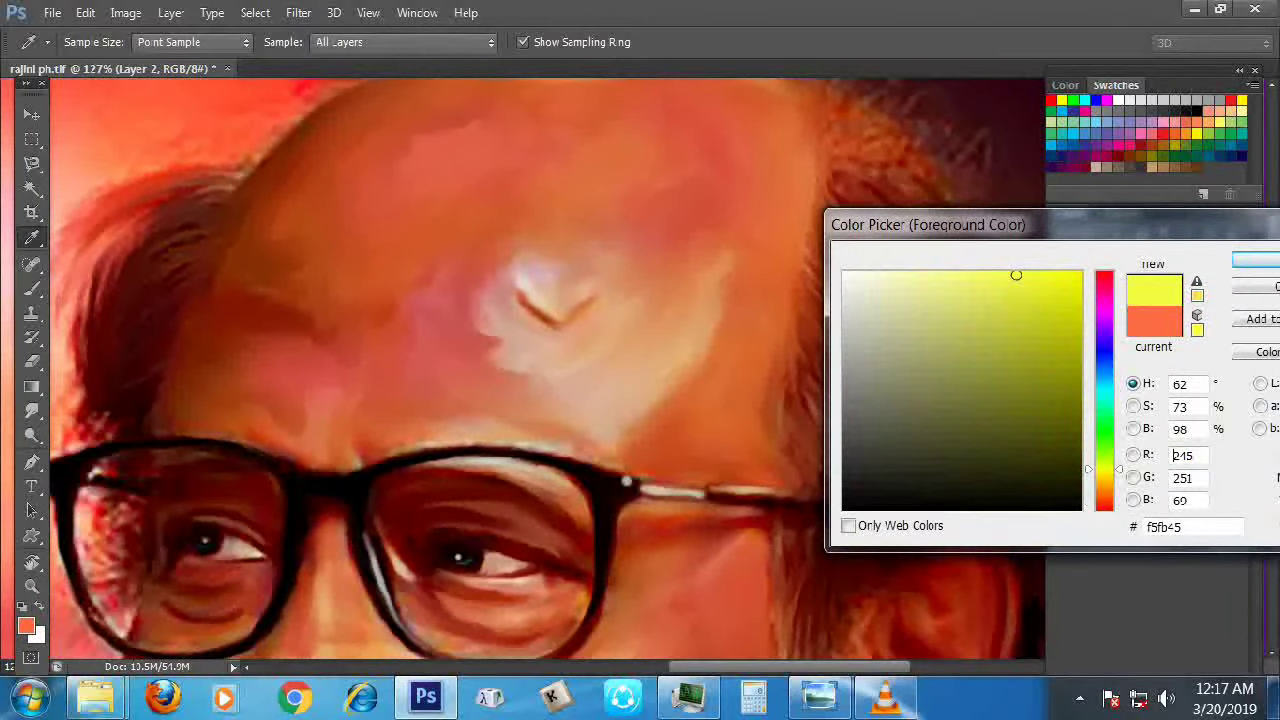
key(Return)
scroll(548, 370, up, 3)
drag(735, 138, 385, 165)
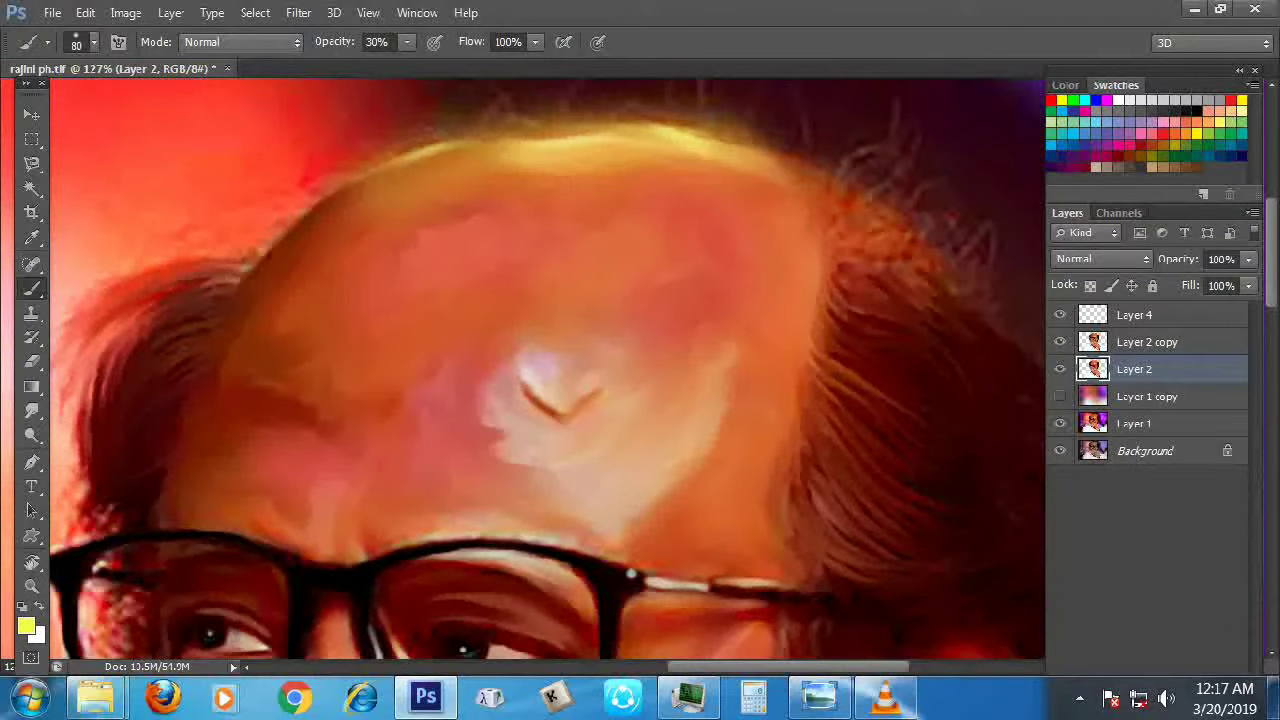
key(ctrl+z)
key(1)
mouse_move(590, 115)
mouse_down()
mouse_move(335, 200)
mouse_move(310, 225)
mouse_up()
drag(600, 118, 840, 165)
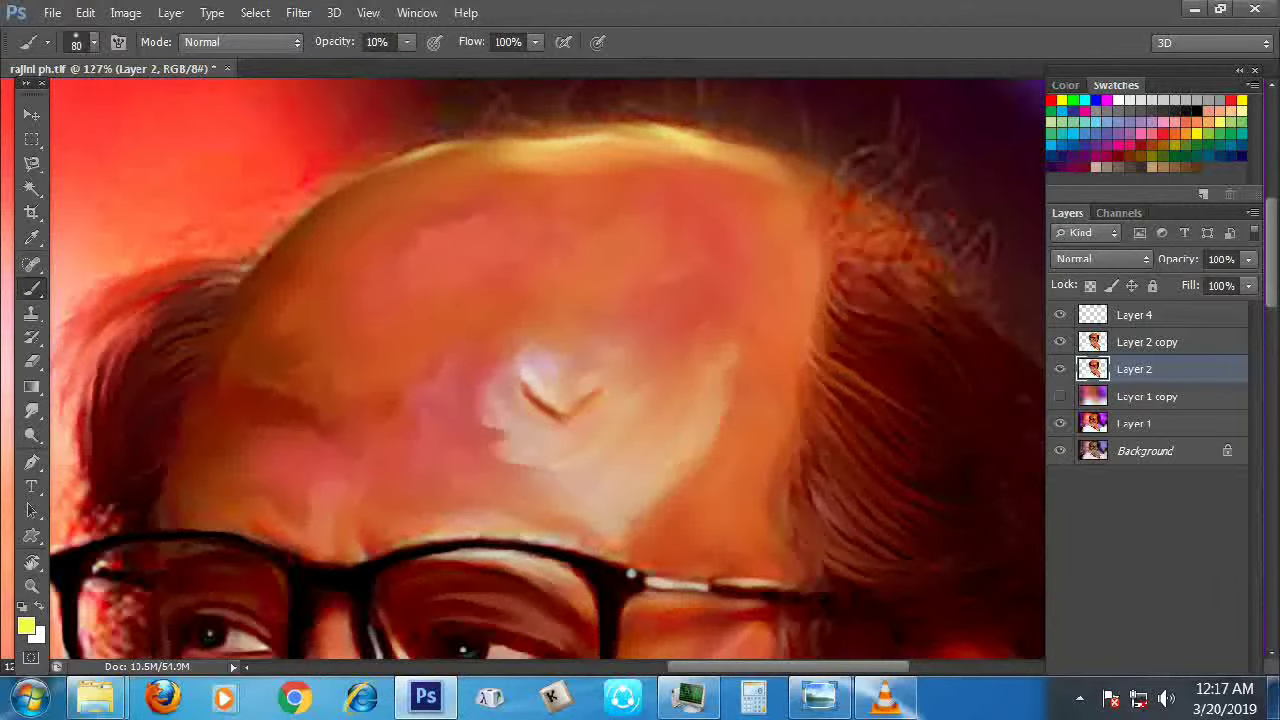
Reduce the brush size to 40 px and review the face and the whole portrait
scroll(547, 370, down, 3)
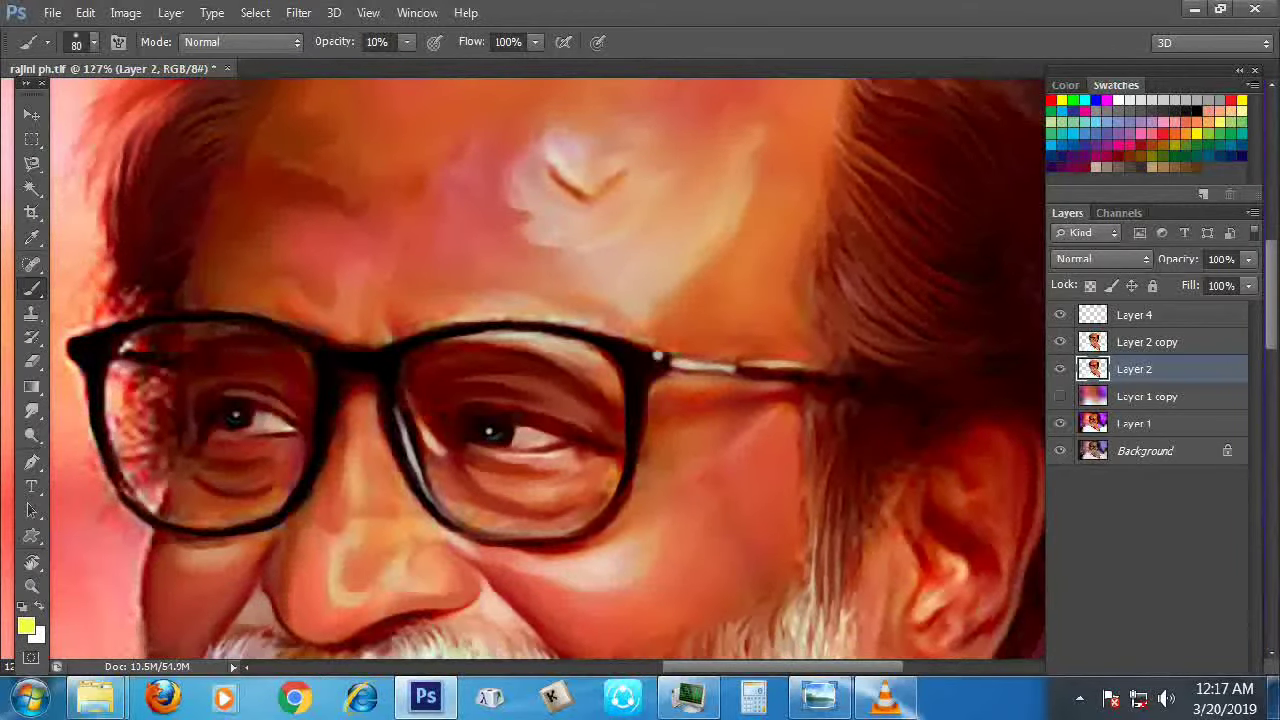
scroll(547, 370, down, 2)
scroll(547, 370, up, 2)
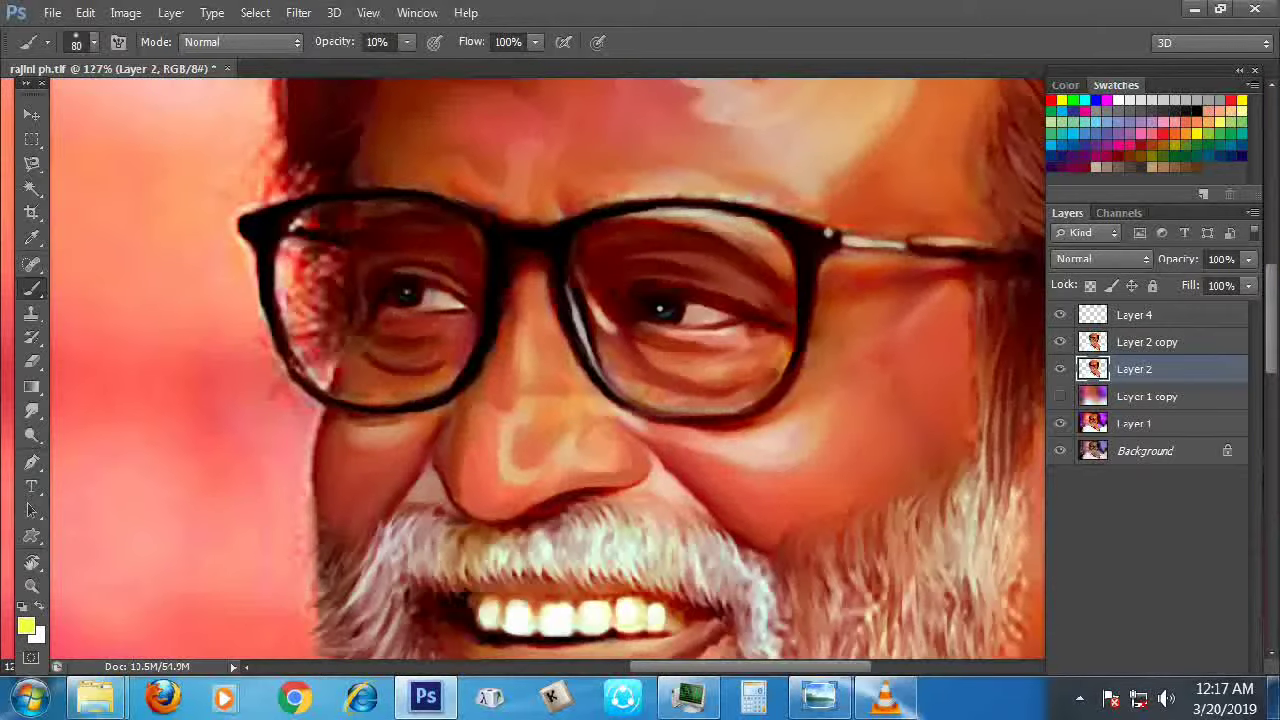
key(bracketleft)
key(bracketleft)
key(bracketleft)
key(bracketleft)
scroll(547, 370, down, 3)
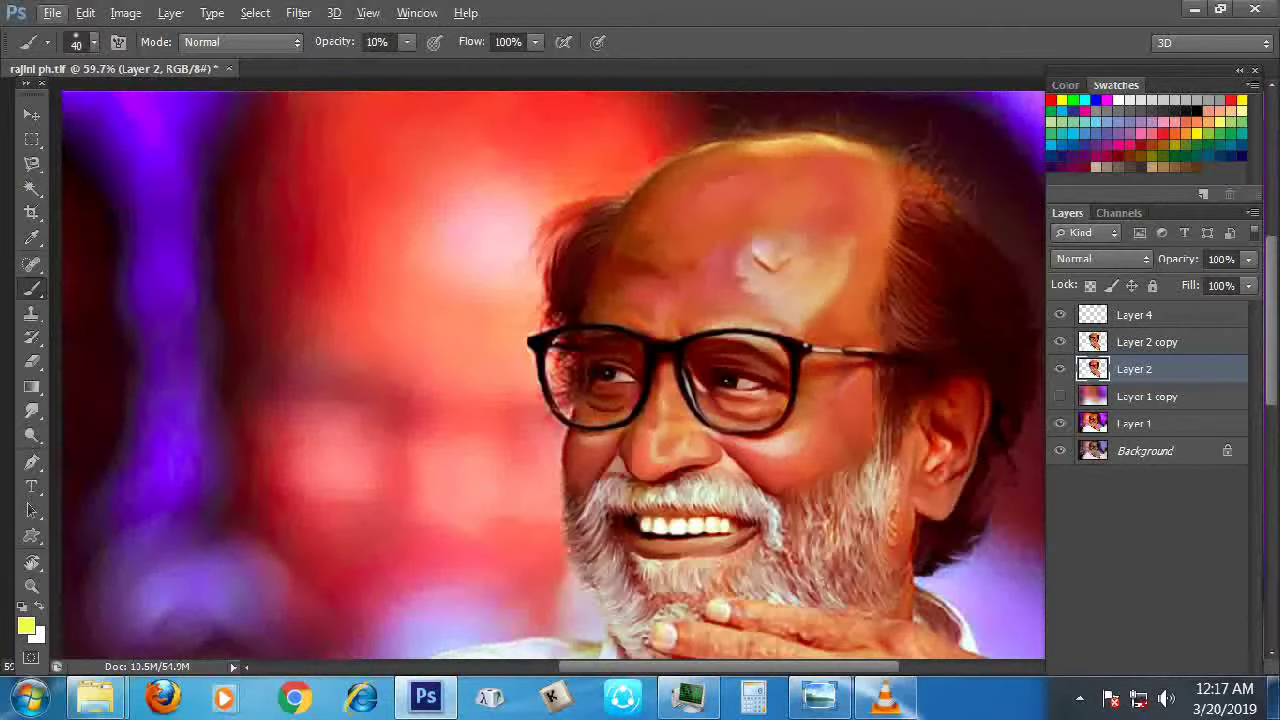
scroll(547, 370, down, 2)
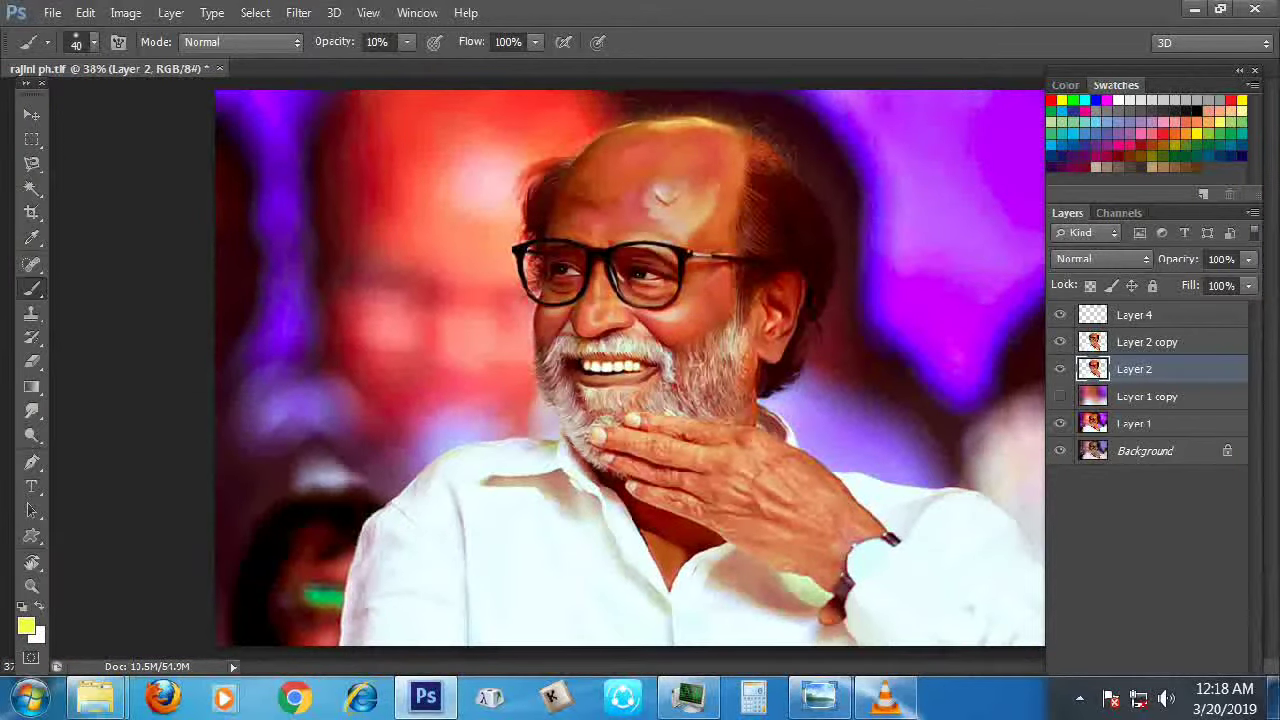
Color the lips and the gum area above the teeth red fb4545 with a 30 px brush at 50% opacity
scroll(592, 366, up, 6)
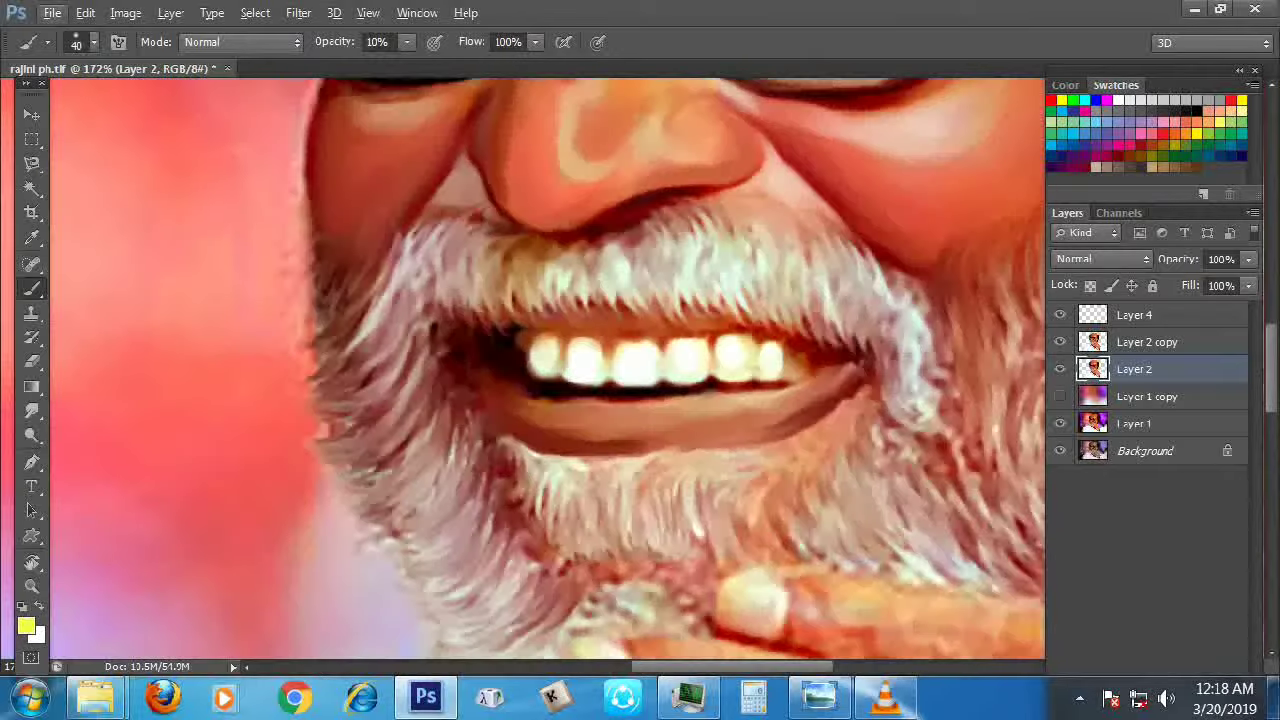
click(26, 626)
text(0)
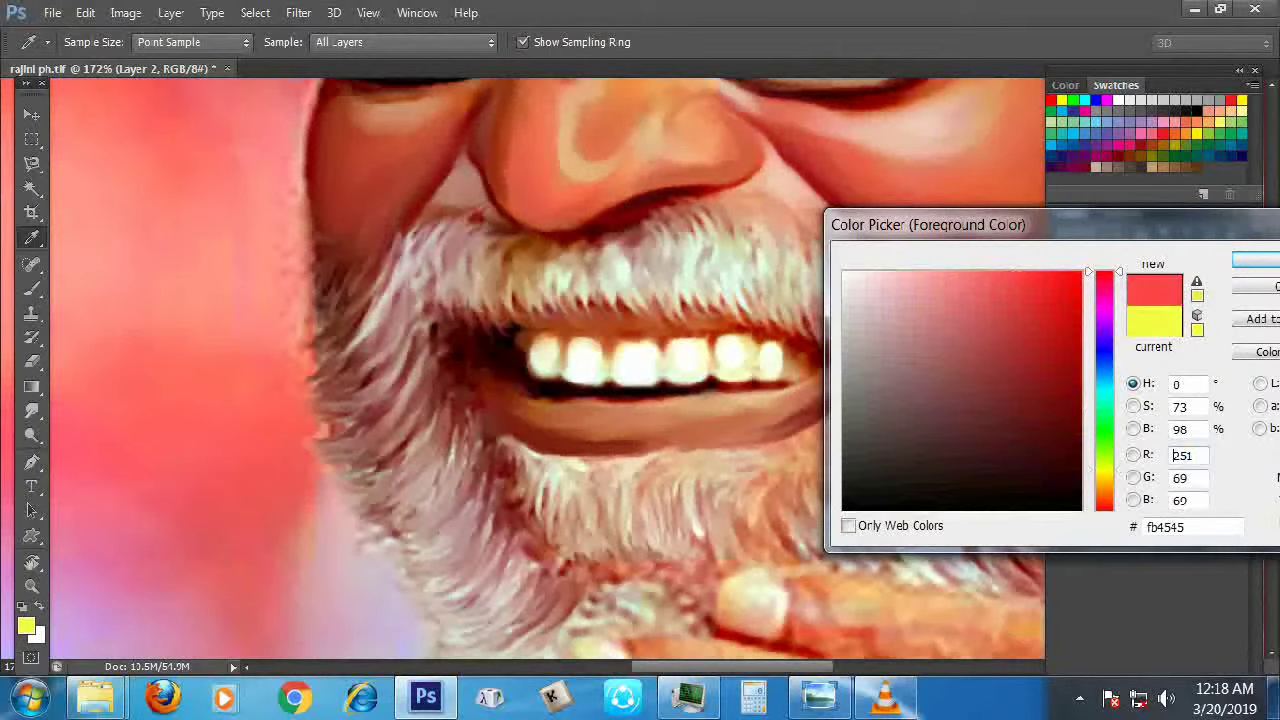
key(Return)
key(b)
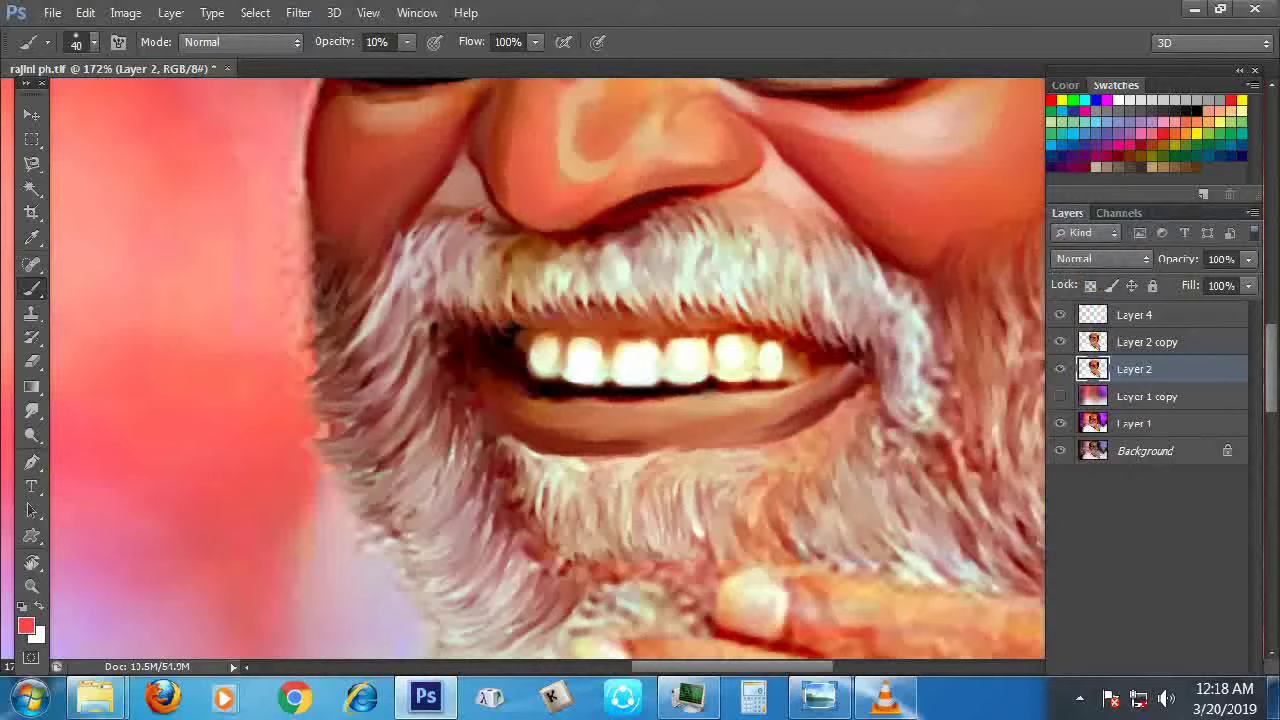
key(bracketleft)
mouse_move(575, 440)
mouse_down()
mouse_move(540, 430)
mouse_move(575, 392)
mouse_move(830, 405)
mouse_move(630, 448)
mouse_move(540, 400)
mouse_move(620, 443)
mouse_up()
mouse_move(600, 335)
mouse_down()
mouse_move(550, 330)
mouse_move(772, 350)
mouse_up()
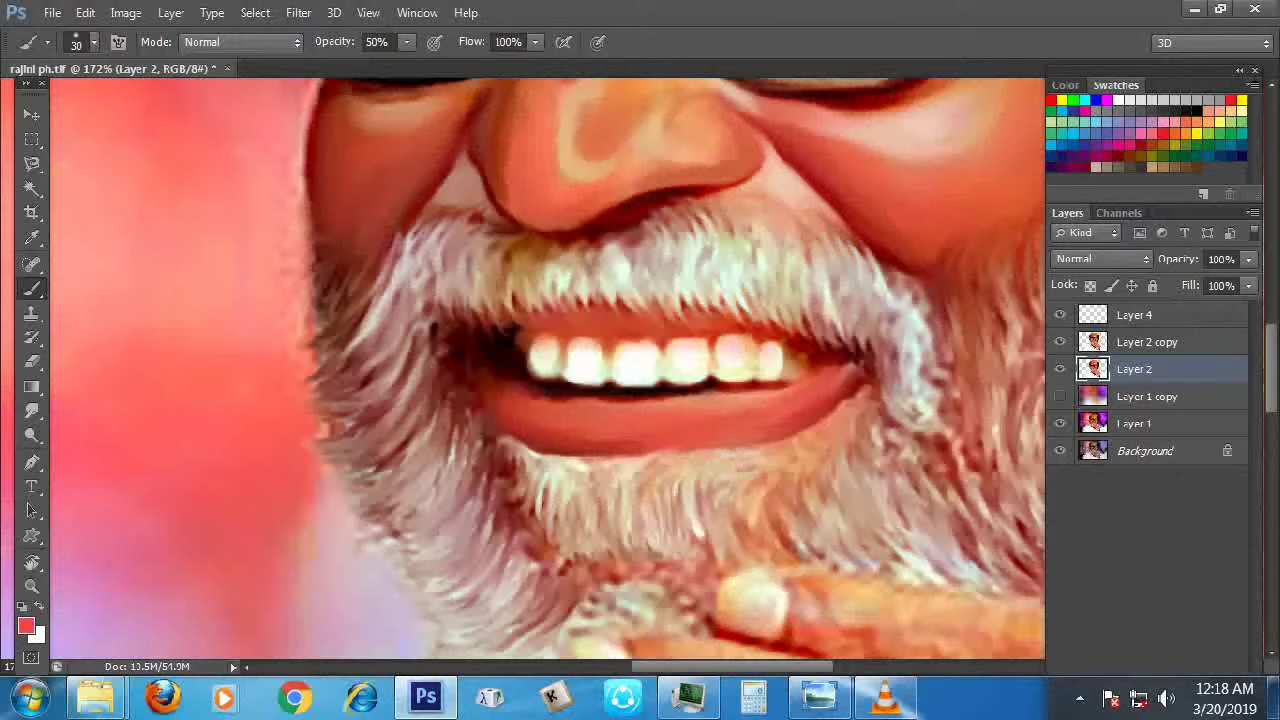
Check the whole portrait and make the empty Layer 4 the active layer
scroll(858, 271, down, 5)
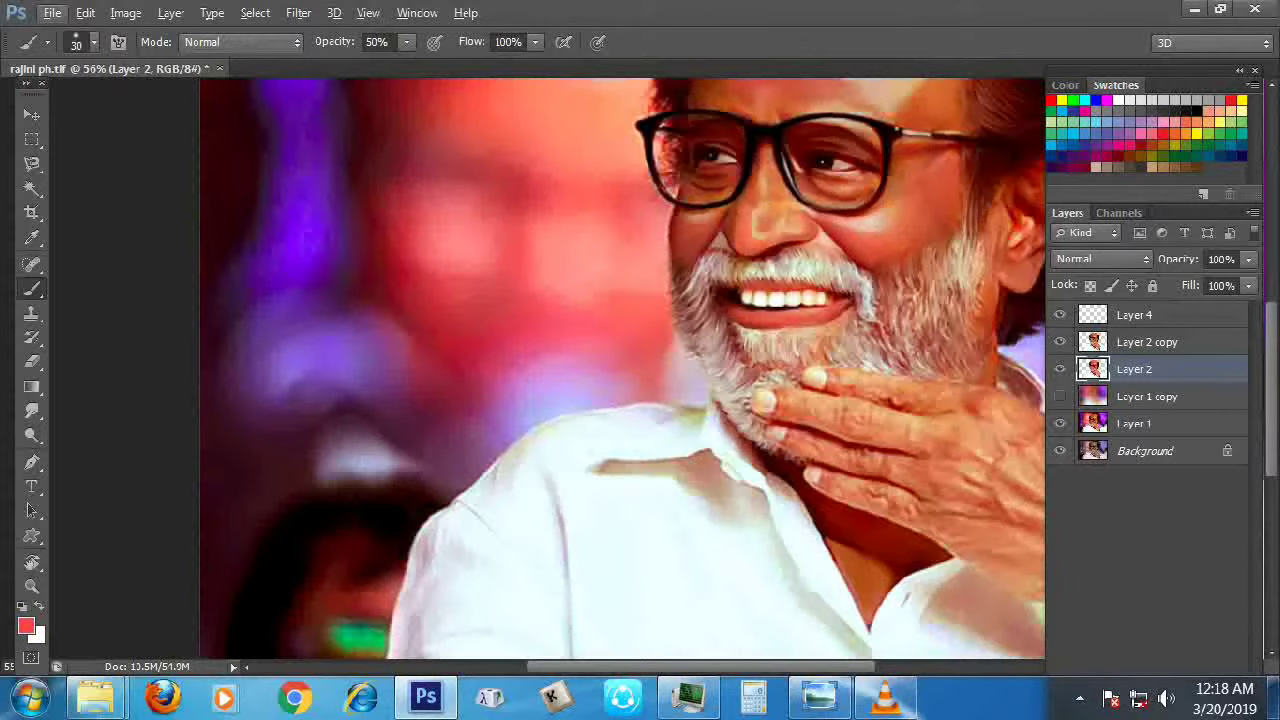
scroll(630, 370, down, 2)
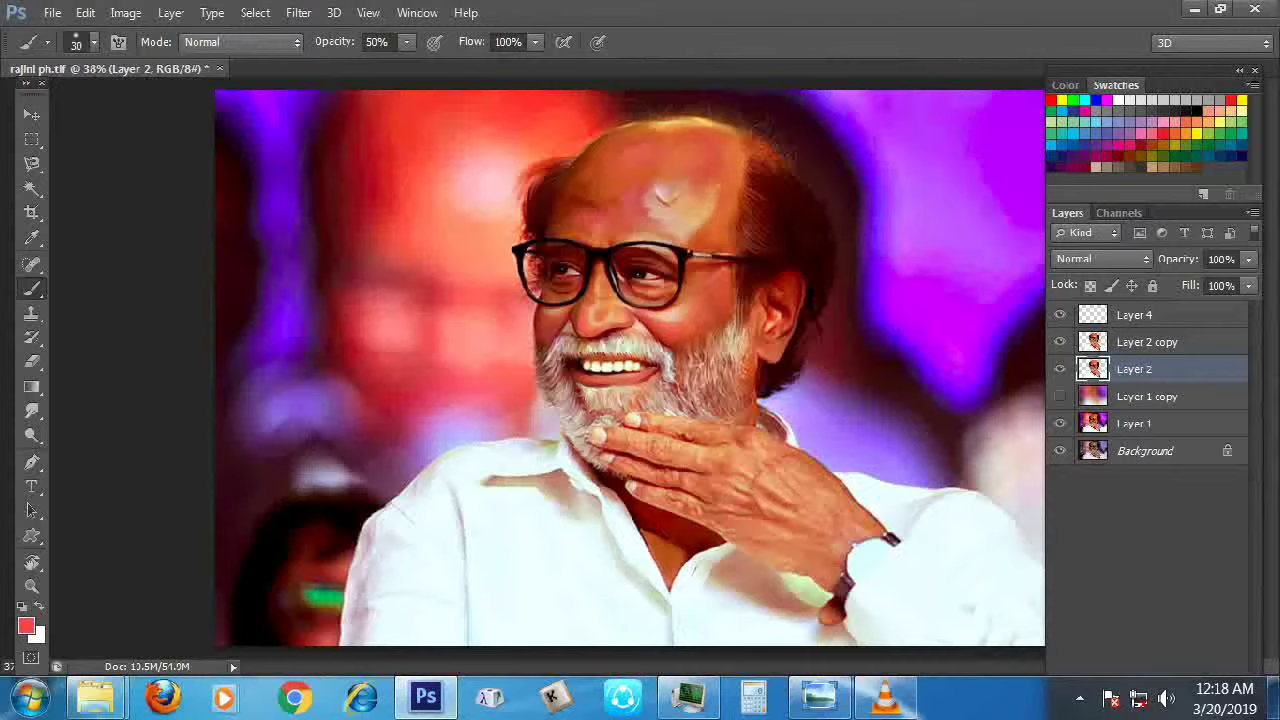
click(1134, 315)
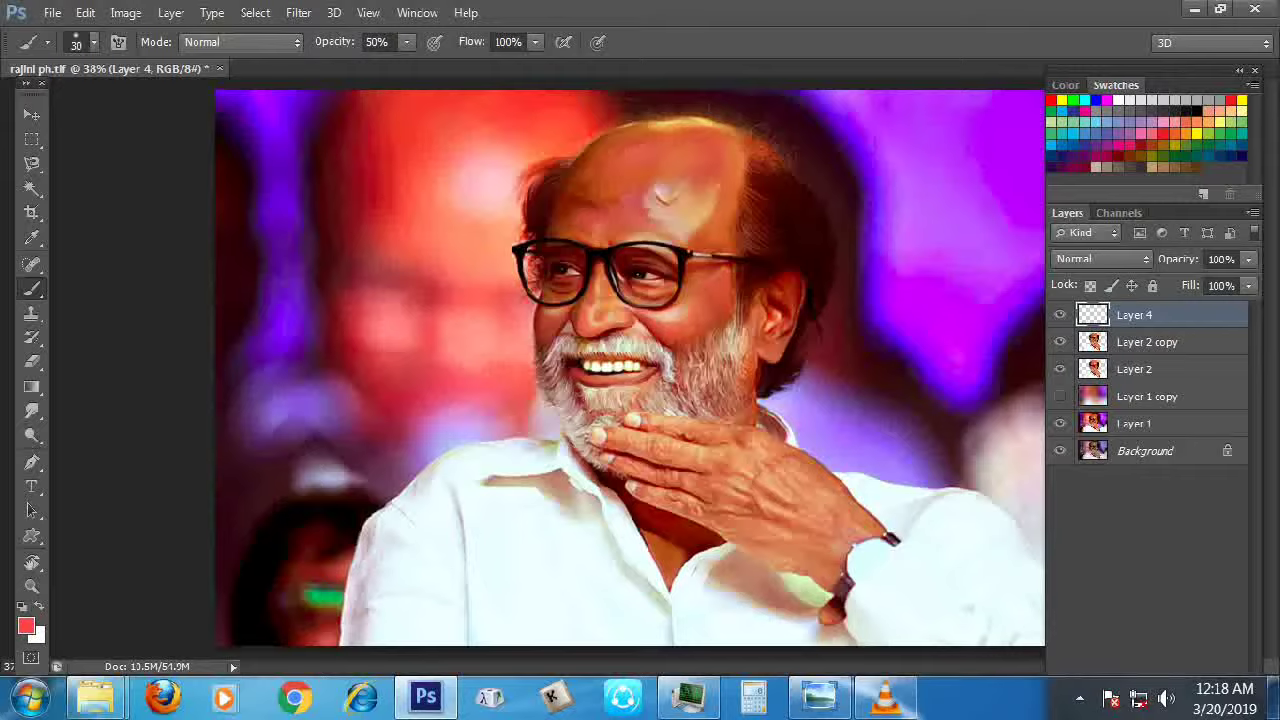
Paint the lower lip red on Layer 4 with the 30 px brush at 50% opacity
scroll(598, 370, up, 5)
click(1134, 369)
mouse_move(563, 420)
mouse_down()
mouse_move(815, 428)
mouse_move(556, 427)
mouse_up()
scroll(483, 625, down, 3)
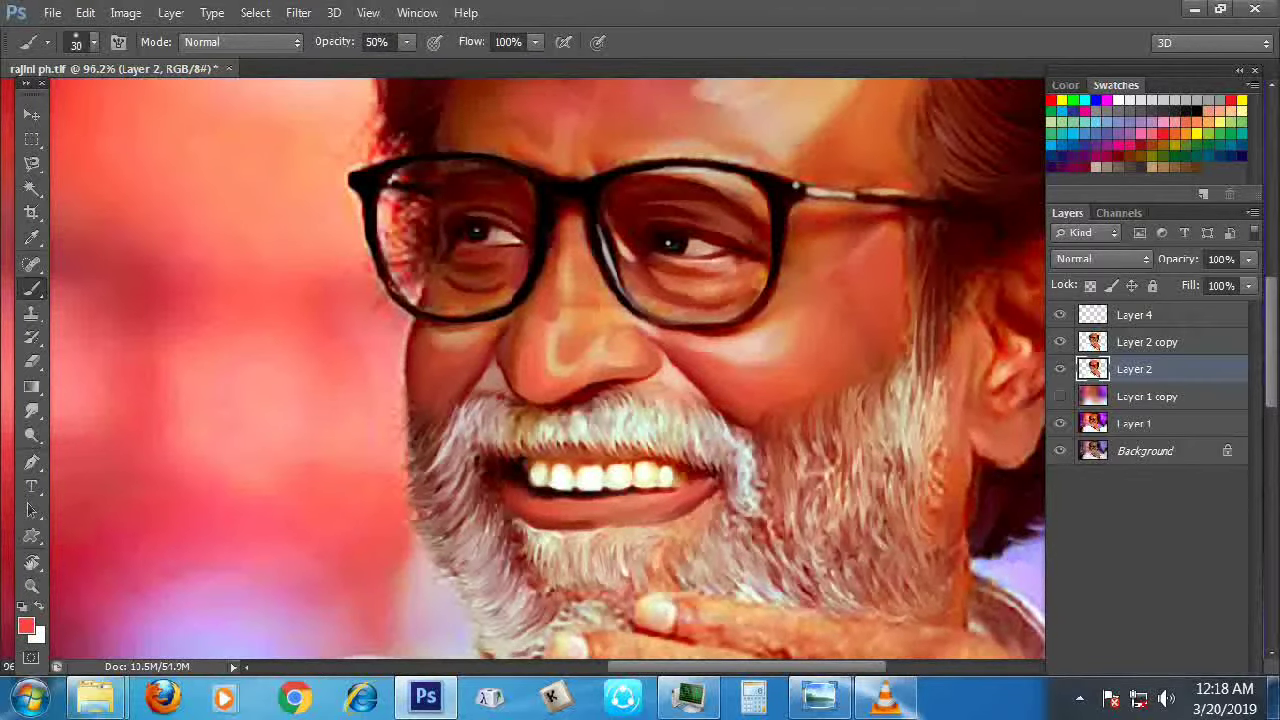
scroll(633, 434, down, 3)
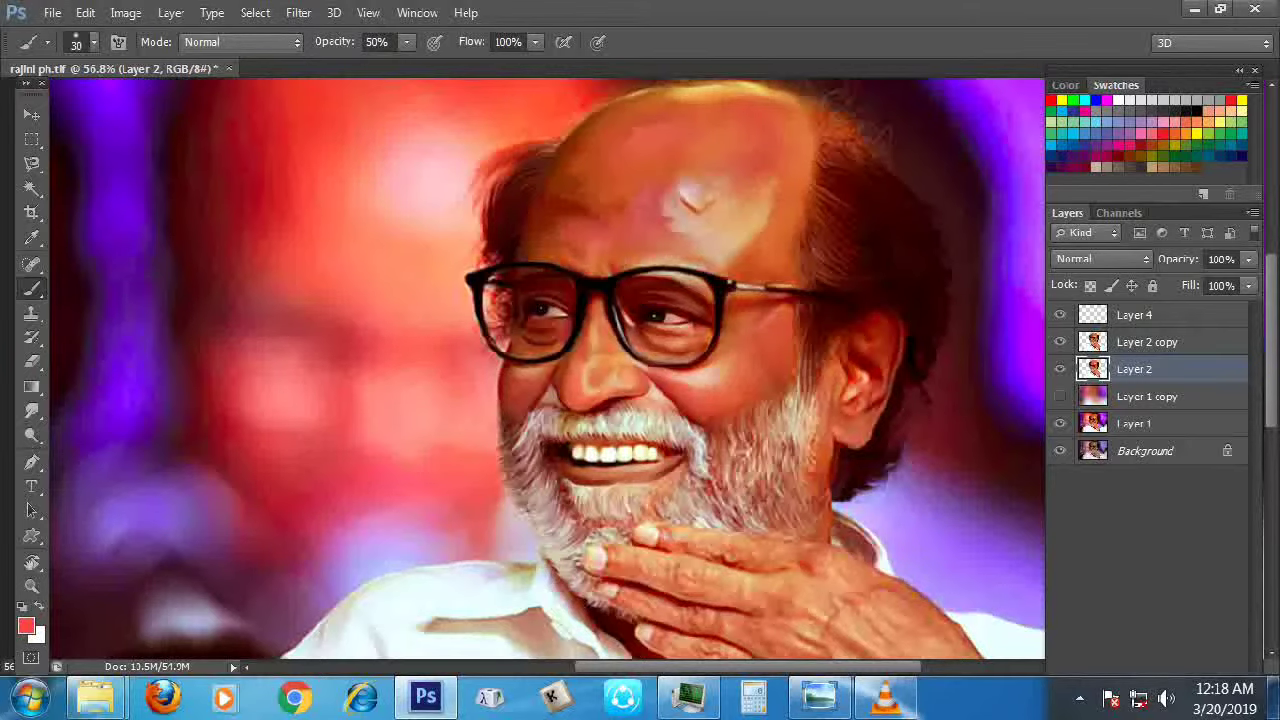
key(alt+bracketright)
key(alt+bracketright)
scroll(610, 484, up, 5)
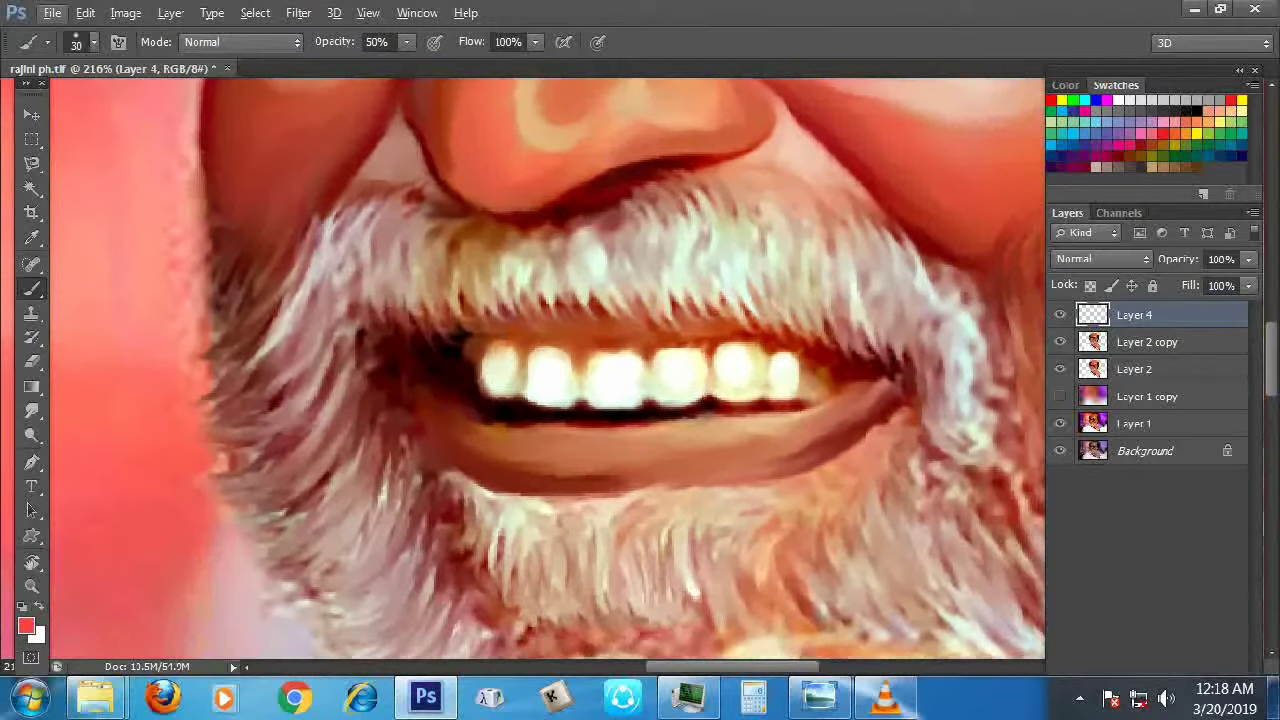
mouse_move(520, 470)
mouse_down()
mouse_move(460, 425)
mouse_move(515, 465)
mouse_move(860, 425)
mouse_move(892, 400)
mouse_up()
drag(660, 430, 750, 425)
mouse_move(860, 425)
mouse_down()
mouse_move(872, 395)
mouse_move(825, 448)
mouse_up()
drag(438, 405, 490, 460)
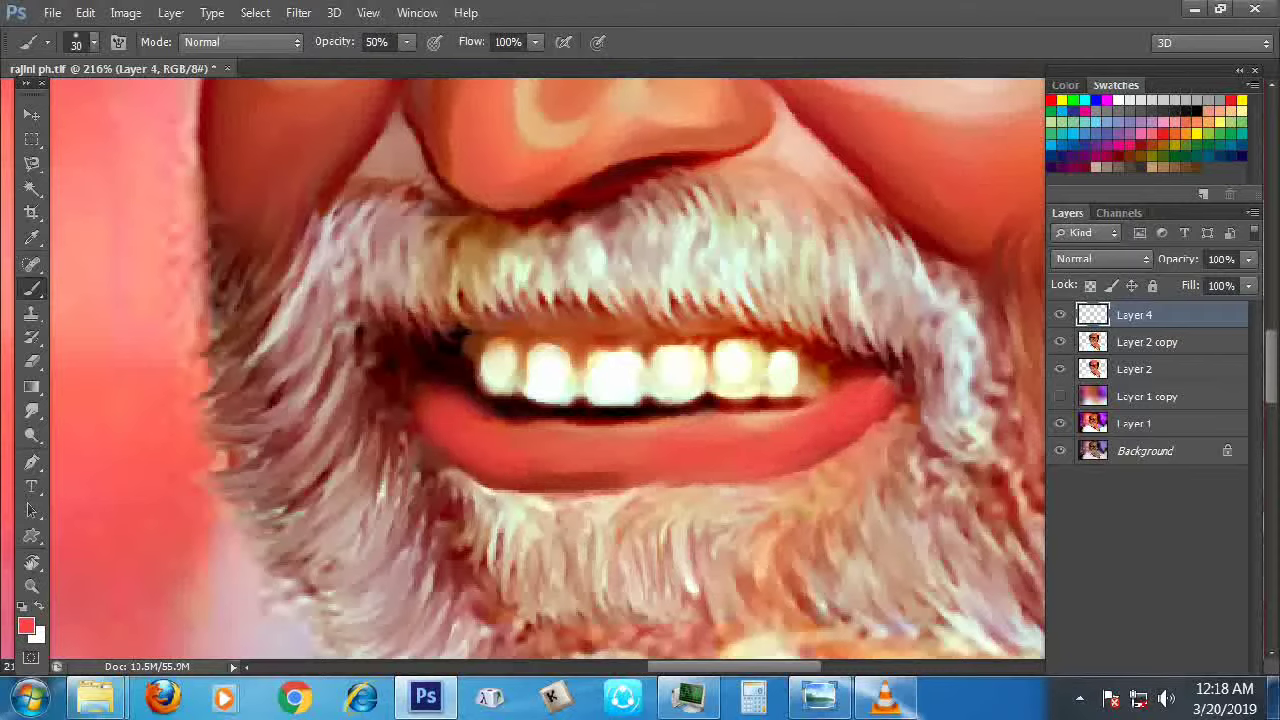
Change the foreground color to dark red b22829, shade the corner of the lower lip, and check the whole portrait
click(26, 626)
click(1029, 343)
key(Return)
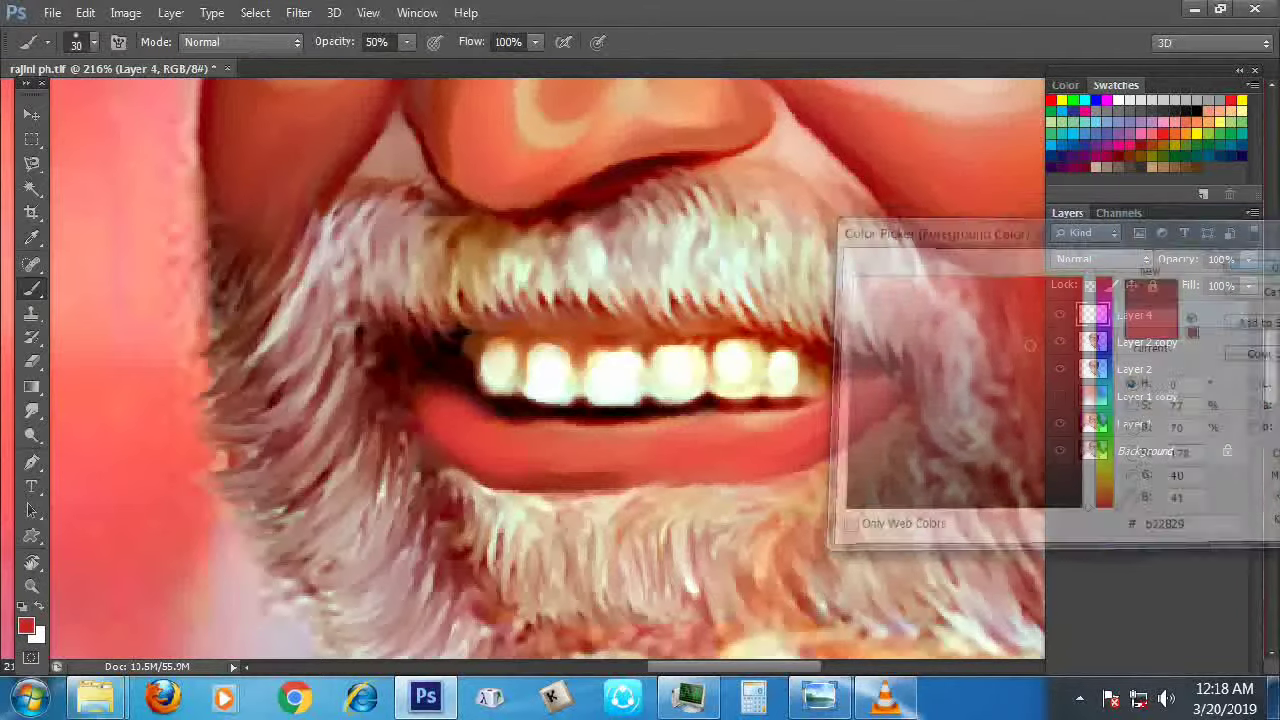
drag(440, 415, 503, 452)
scroll(546, 370, up, 5)
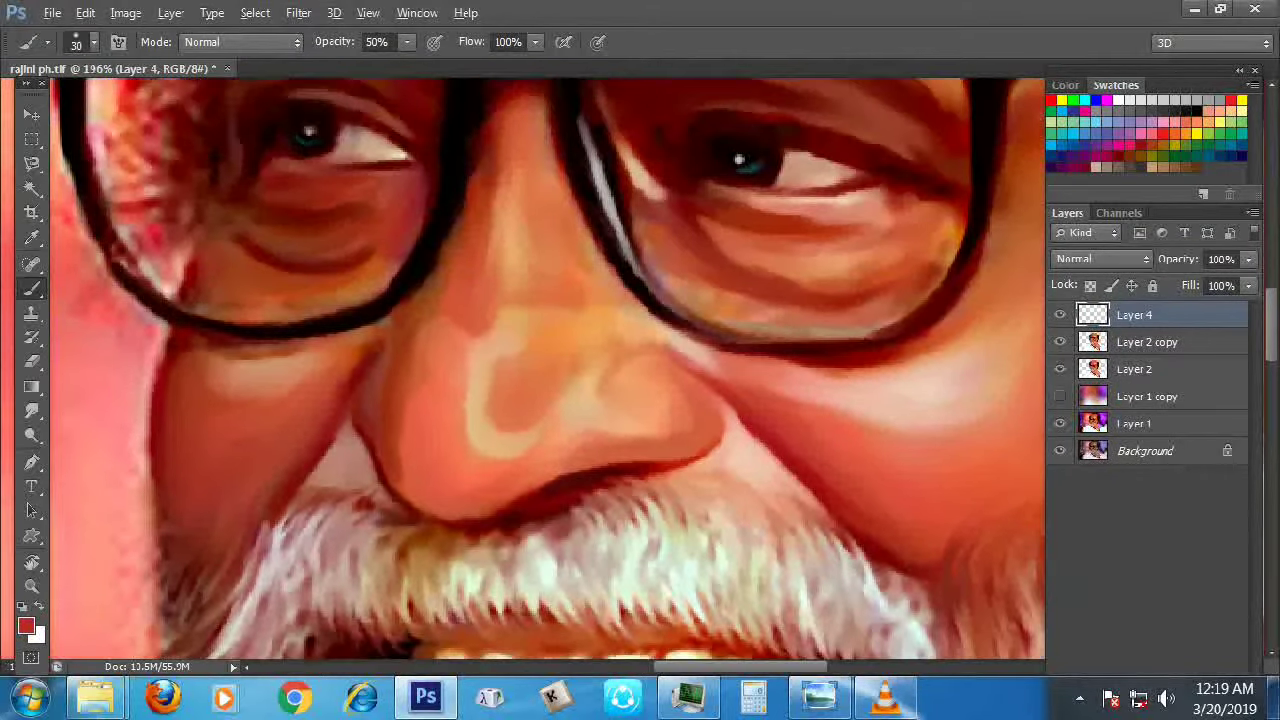
scroll(546, 370, down, 8)
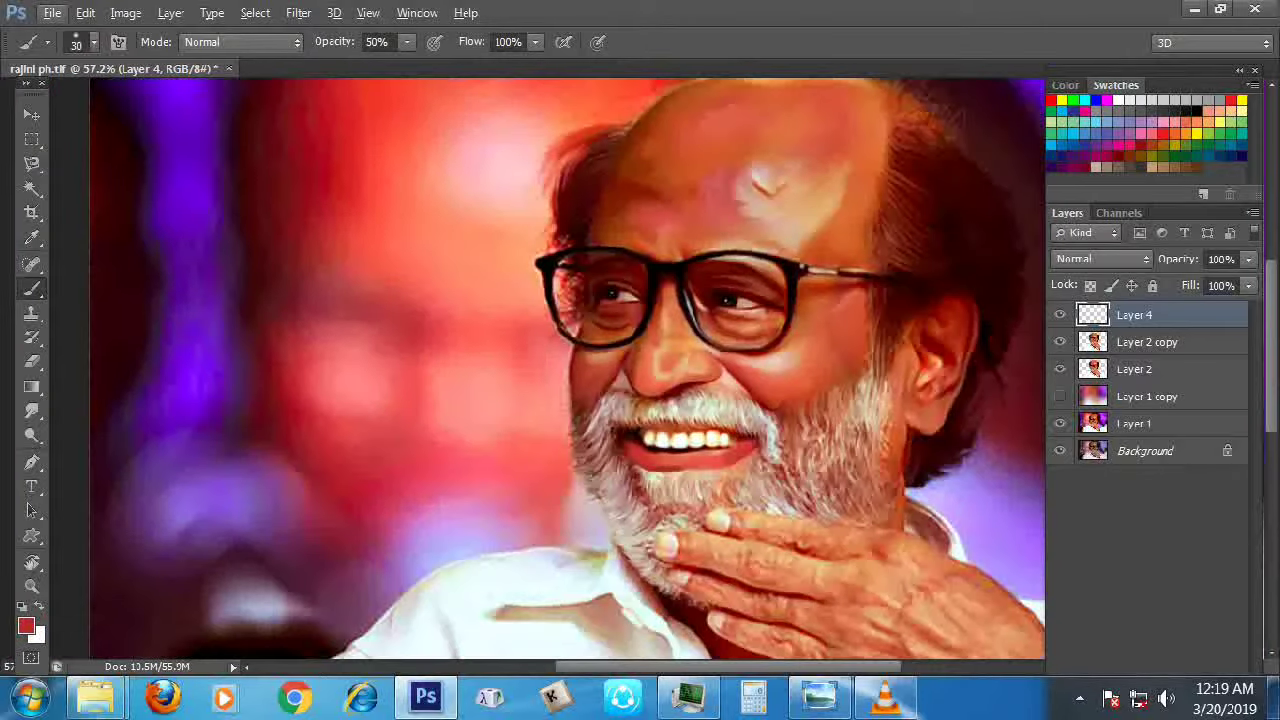
scroll(546, 370, down, 2)
Try Dissolve, Color Burn, Screen and Vivid Light blend modes on Layer 4, and return it to Normal
click(1100, 259)
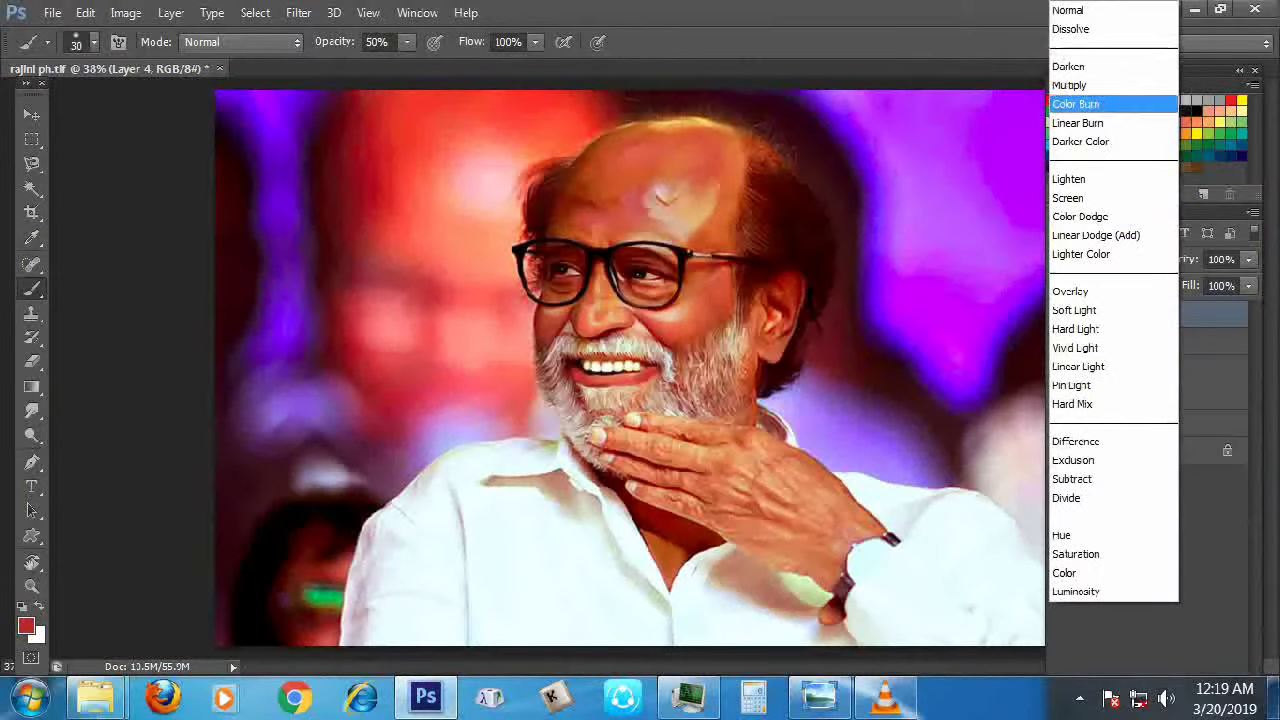
key(Return)
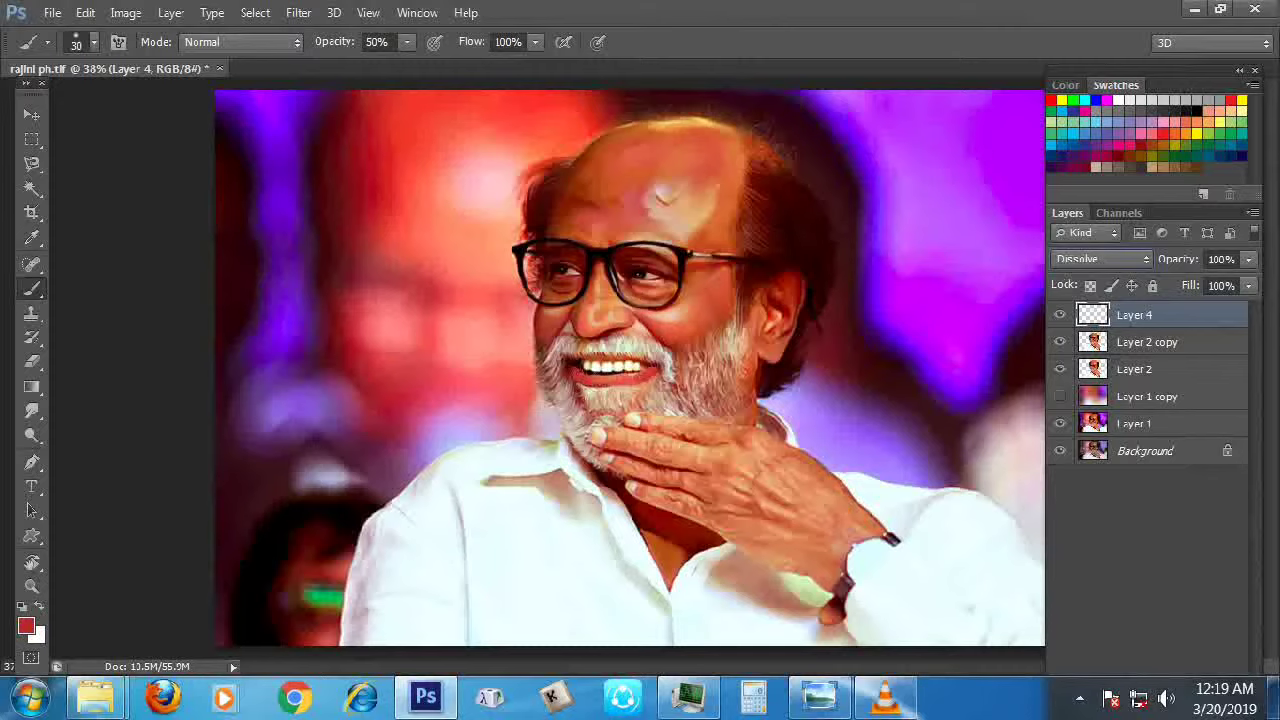
key(Down)
key(Down)
key(Down)
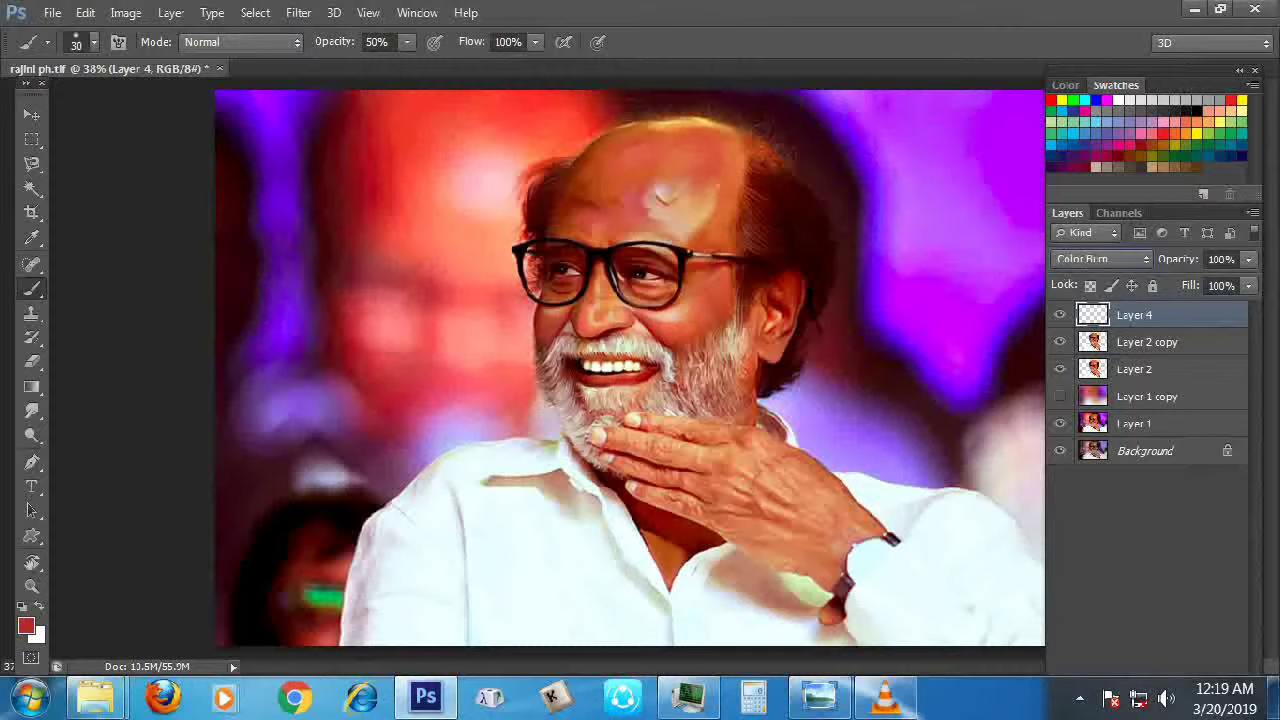
key(Down)
key(Down)
key(Down)
key(Down)
key(Down)
key(Down)
key(Down)
key(Down)
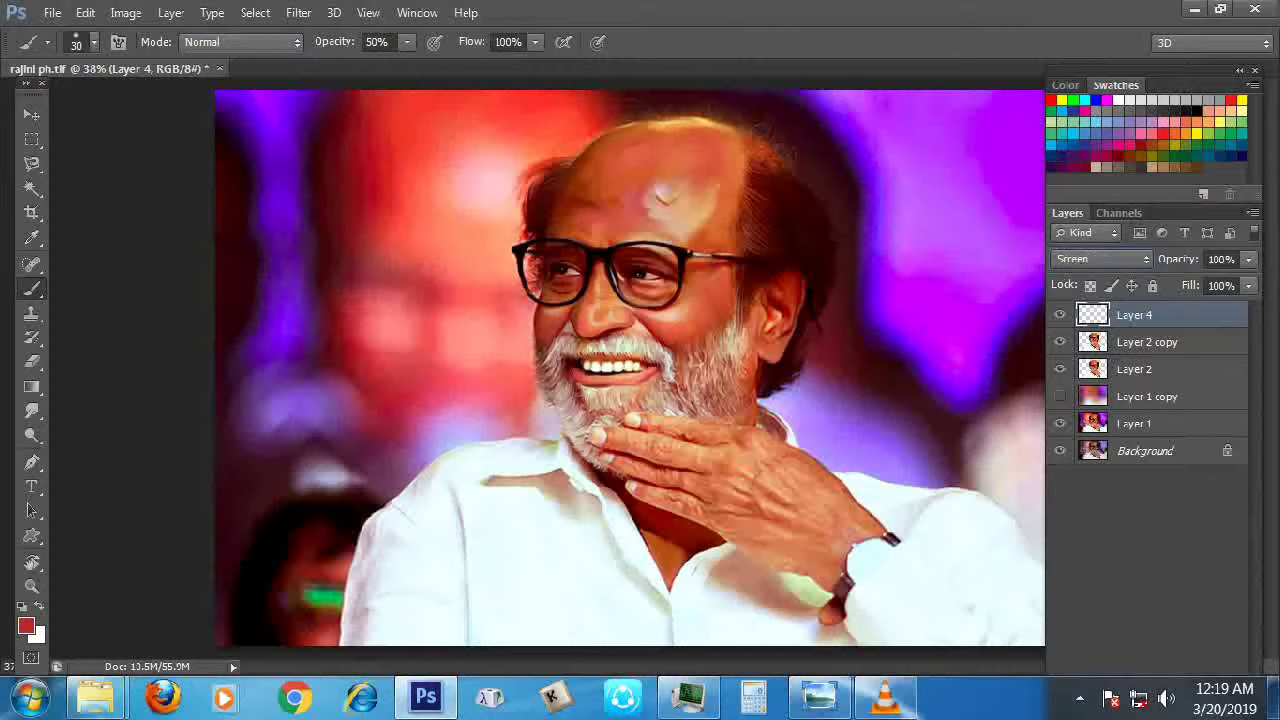
key(Up)
key(Up)
key(Up)
key(Up)
key(Up)
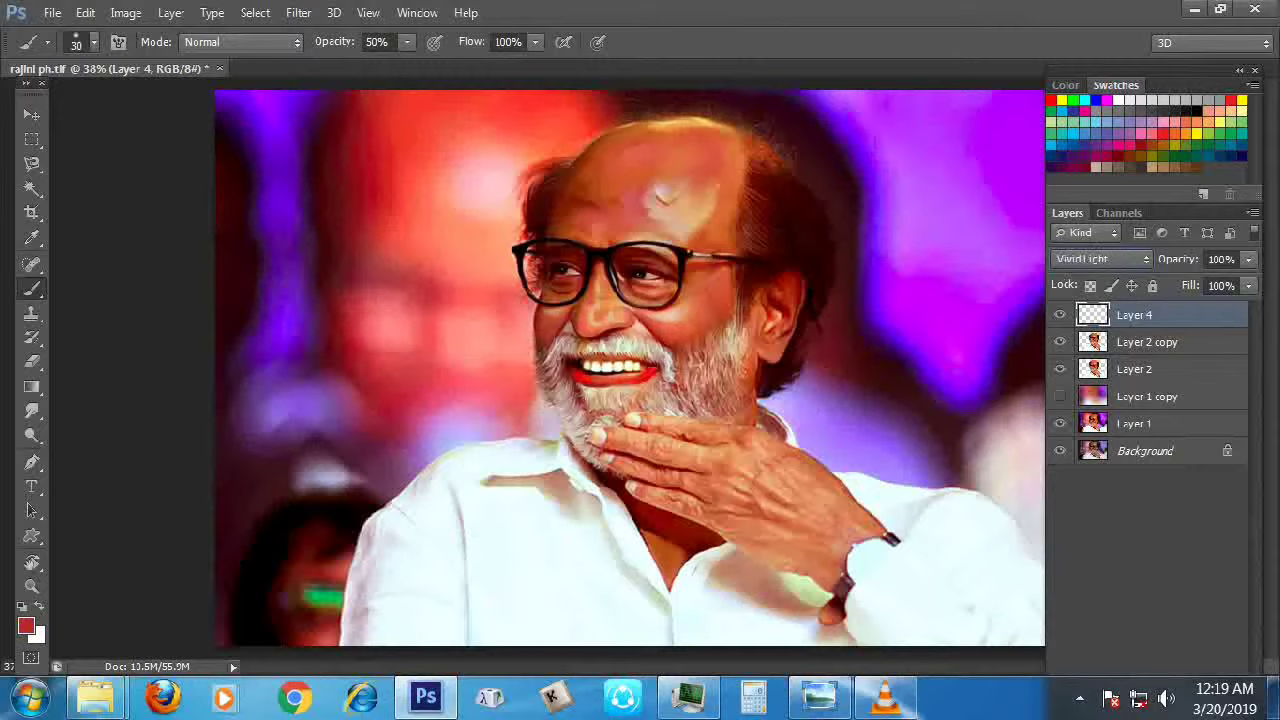
key(alt+Down)
key(Home)
key(Return)
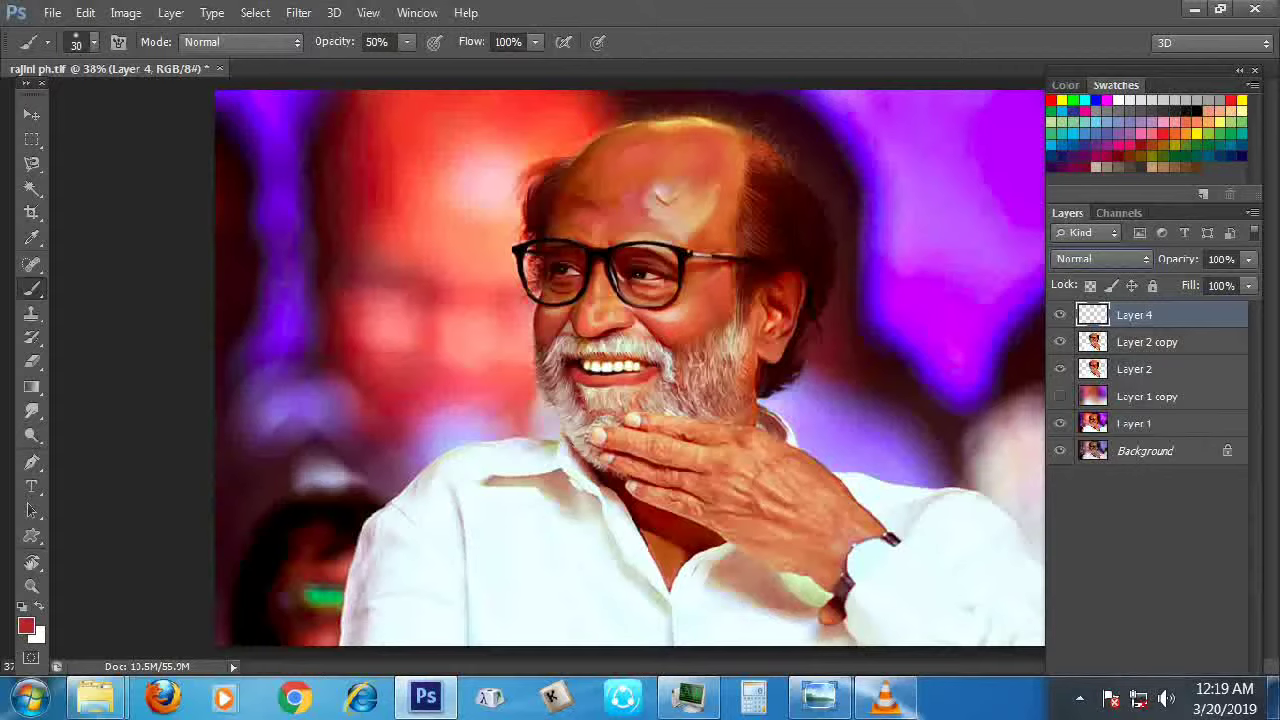
Delete Layer 4 with the lip paint
right_click(1130, 315)
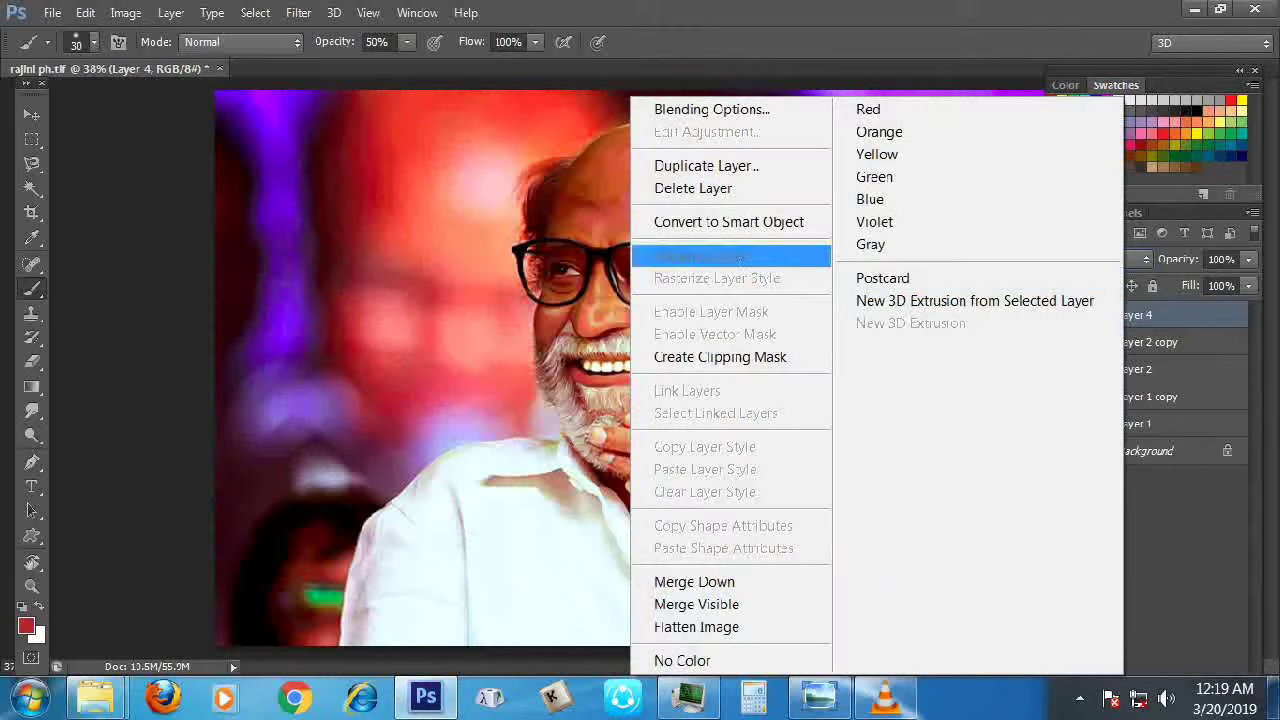
click(700, 189)
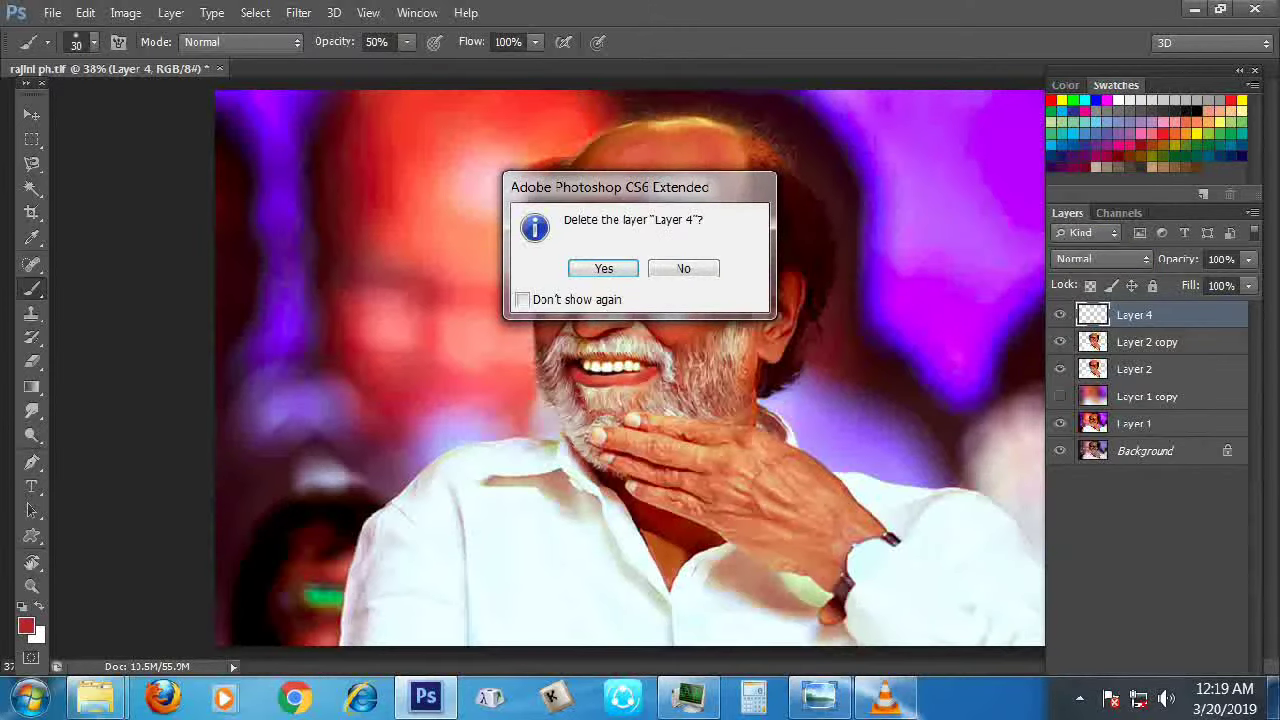
key(Return)
Compare the portrait with Layer 2 copy hidden and shown
scroll(560, 530, up, 3)
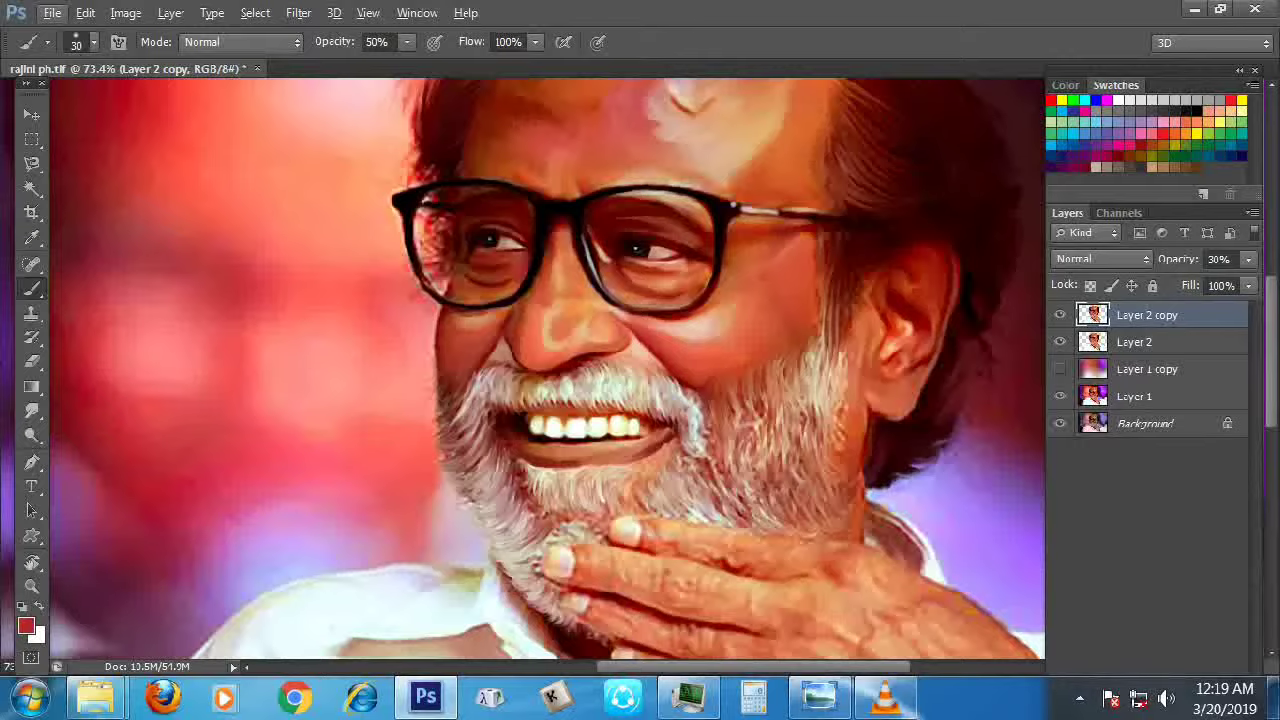
drag(560, 360, 531, 429)
key(v)
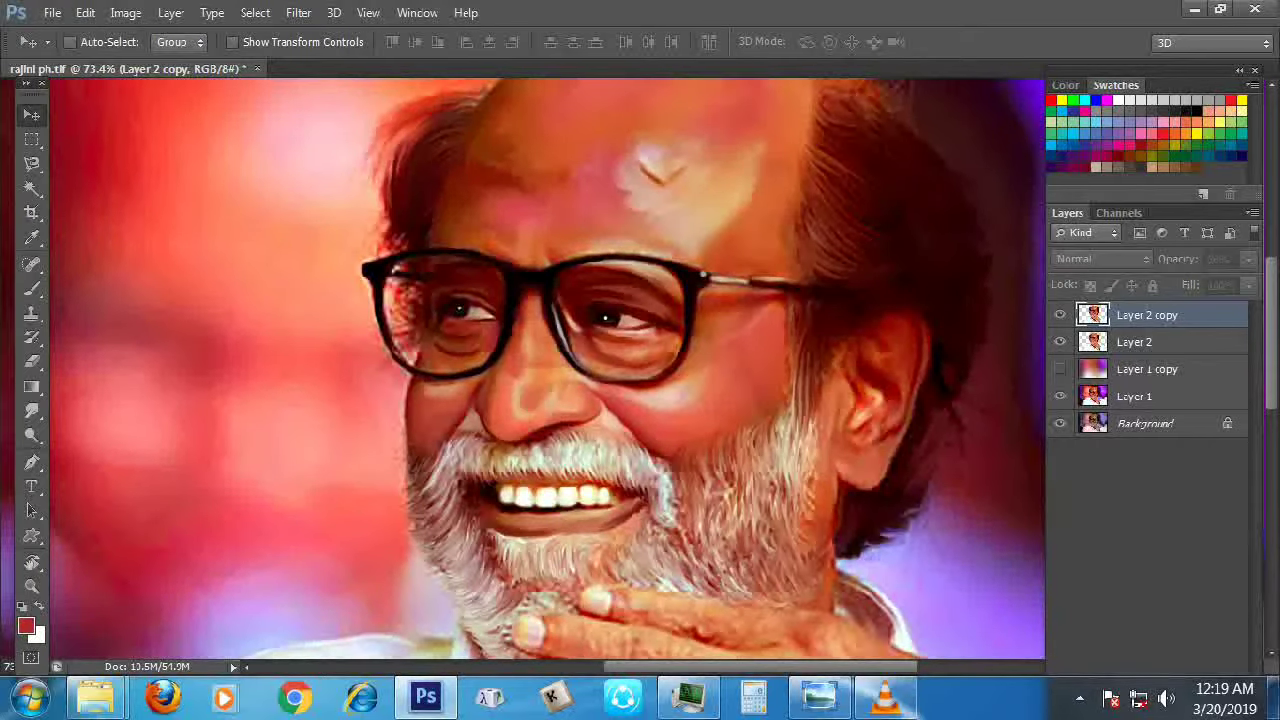
click(1060, 315)
scroll(546, 370, down, 3)
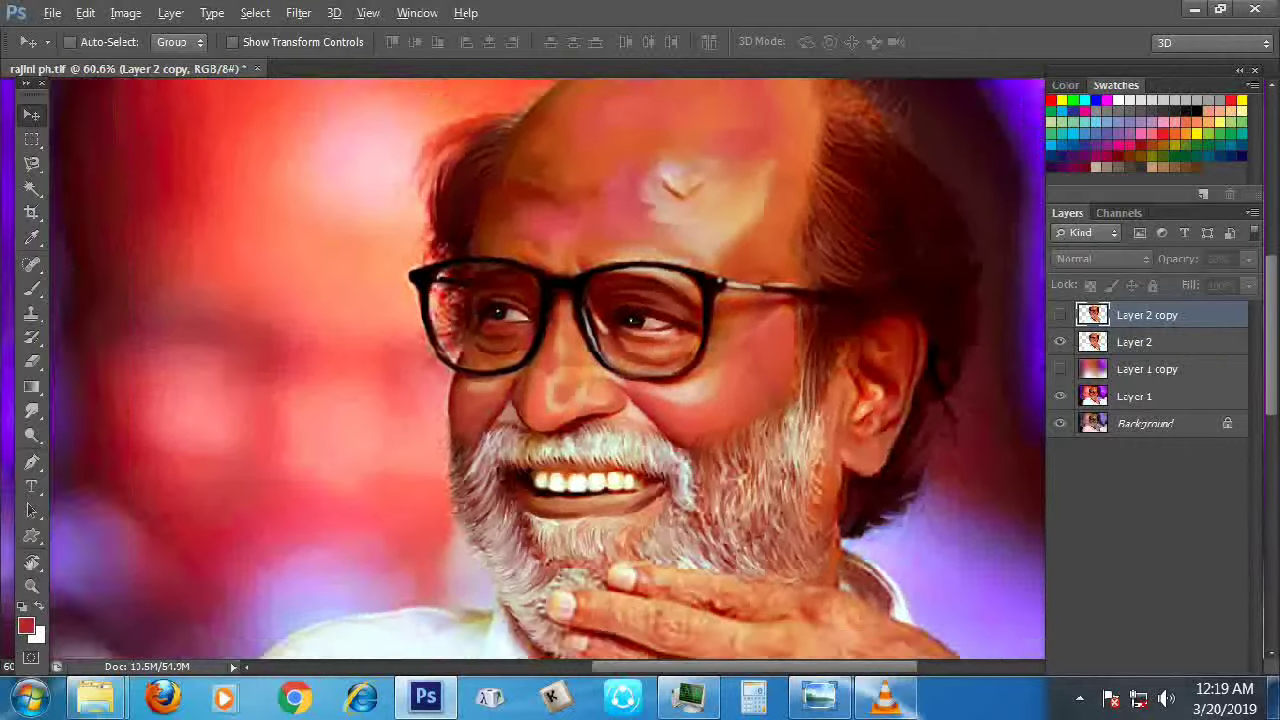
click(1060, 315)
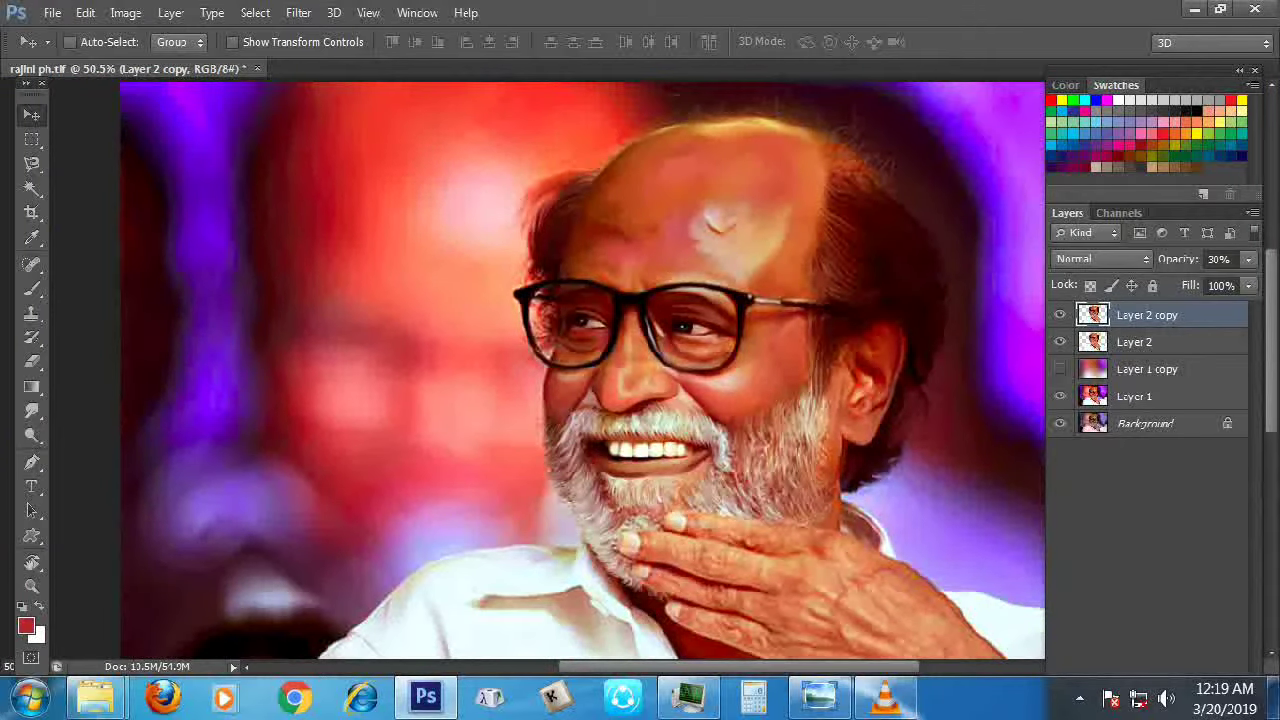
Try out the blend modes on Layer 2 copy, settle on Color and set the layer's opacity to 20%
click(1100, 259)
key(Down)
key(Return)
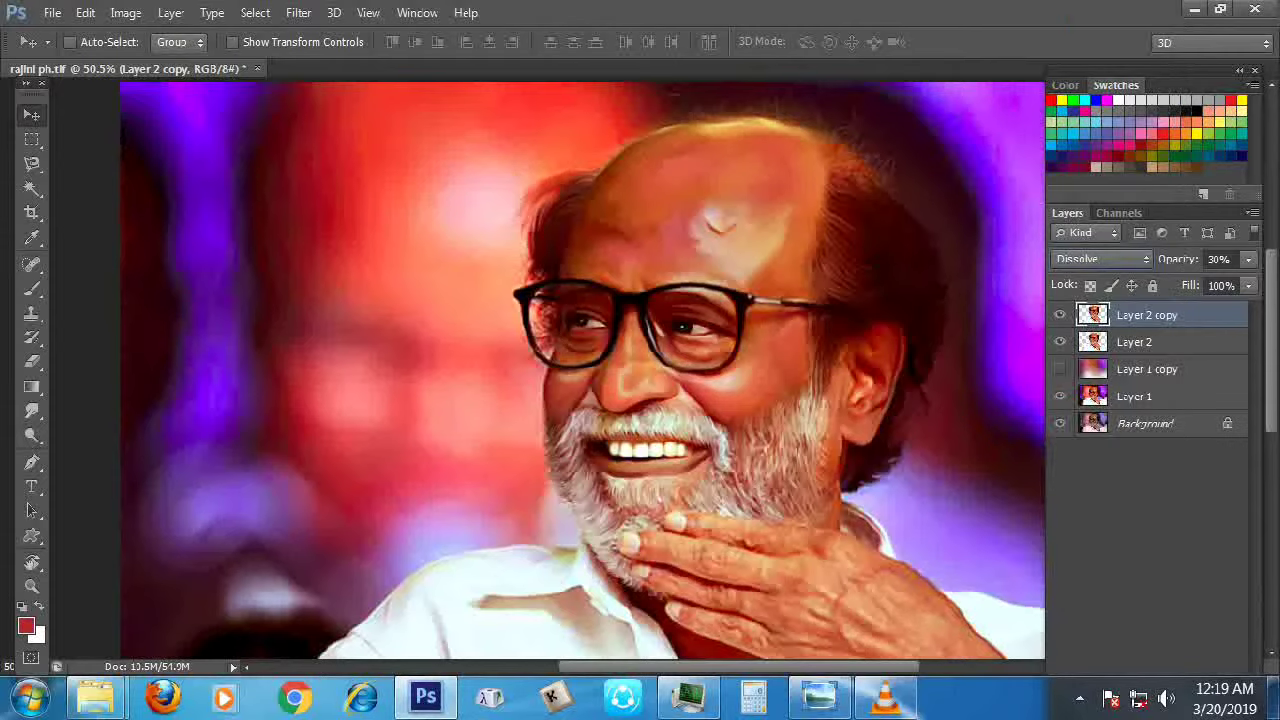
key(Down)
key(Down)
key(Down)
key(Down)
key(Down)
key(Down)
key(Down)
key(Down)
key(Down)
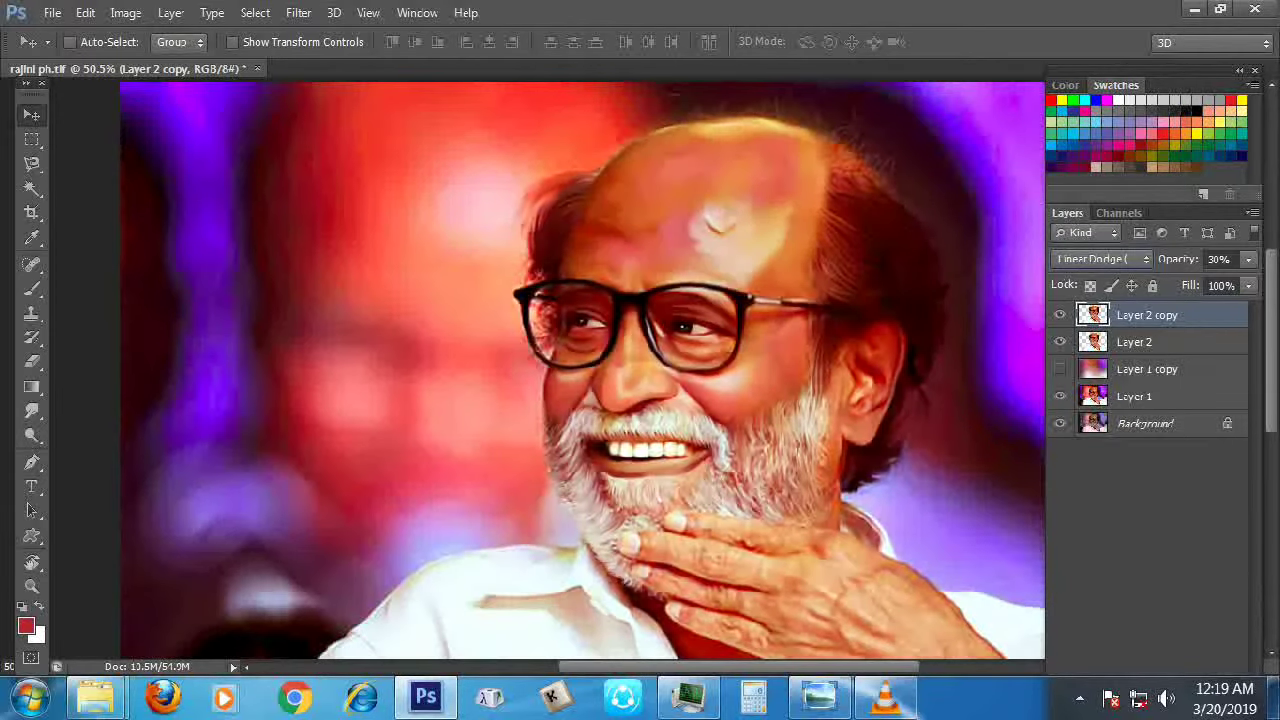
key(Up)
key(Down)
key(Down)
key(Down)
key(Down)
key(Down)
key(Down)
key(Down)
key(Down)
key(Down)
key(Down)
key(Down)
key(Down)
key(Down)
key(Down)
key(Down)
key(Down)
key(Down)
key(Up)
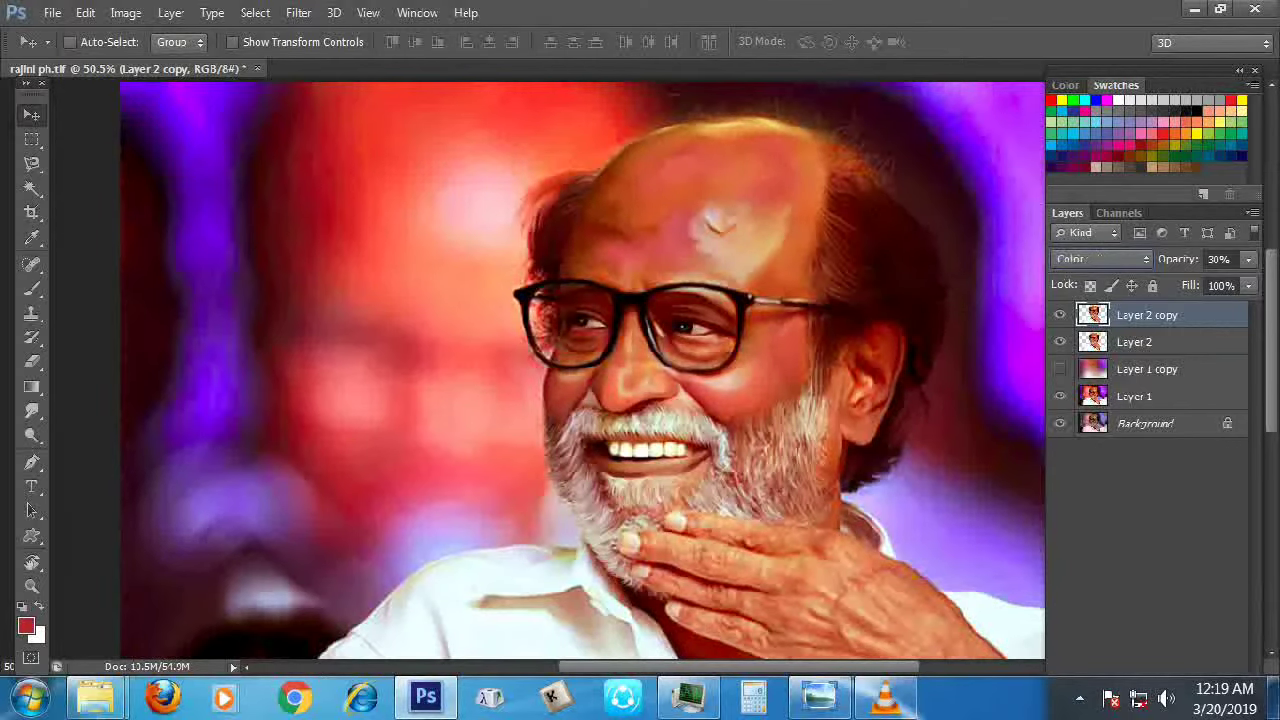
key(Up)
click(1218, 259)
text(20)
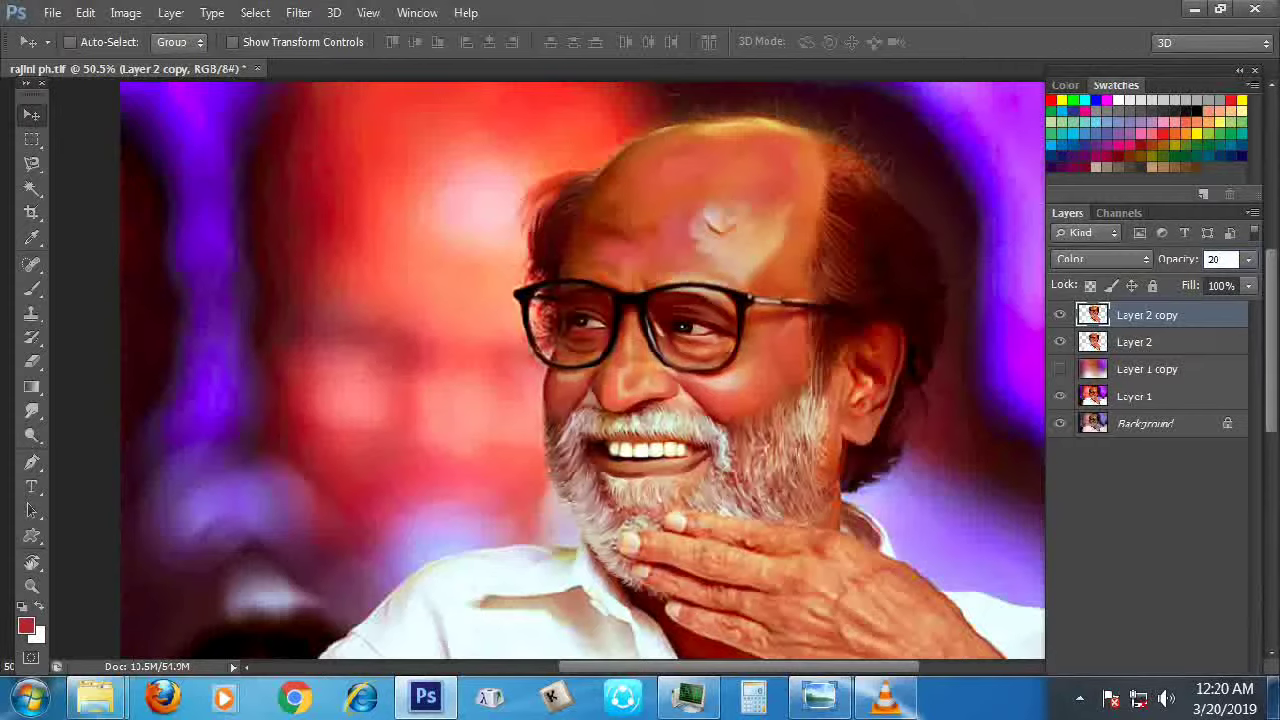
key(Return)
Increase the contrast of Layer 2 with Levels, setting the black input to 23 and the white input to 235
click(1134, 342)
key(ctrl+l)
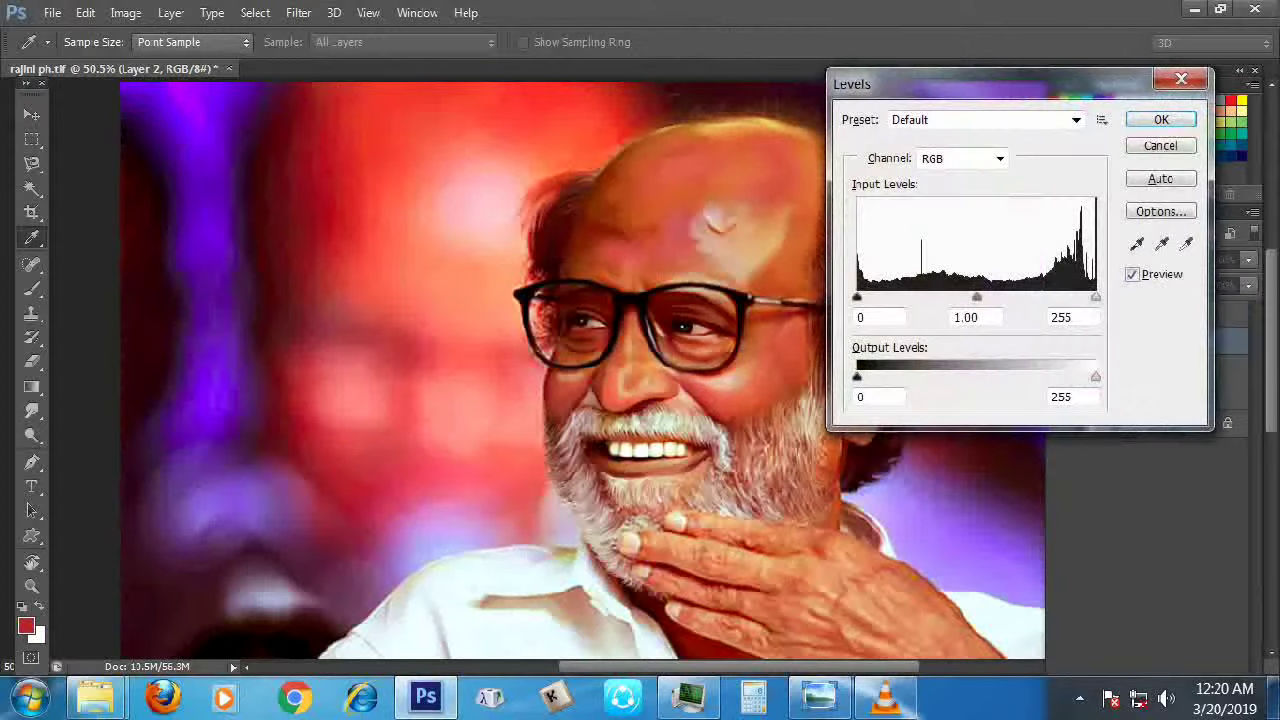
drag(857, 297, 878, 297)
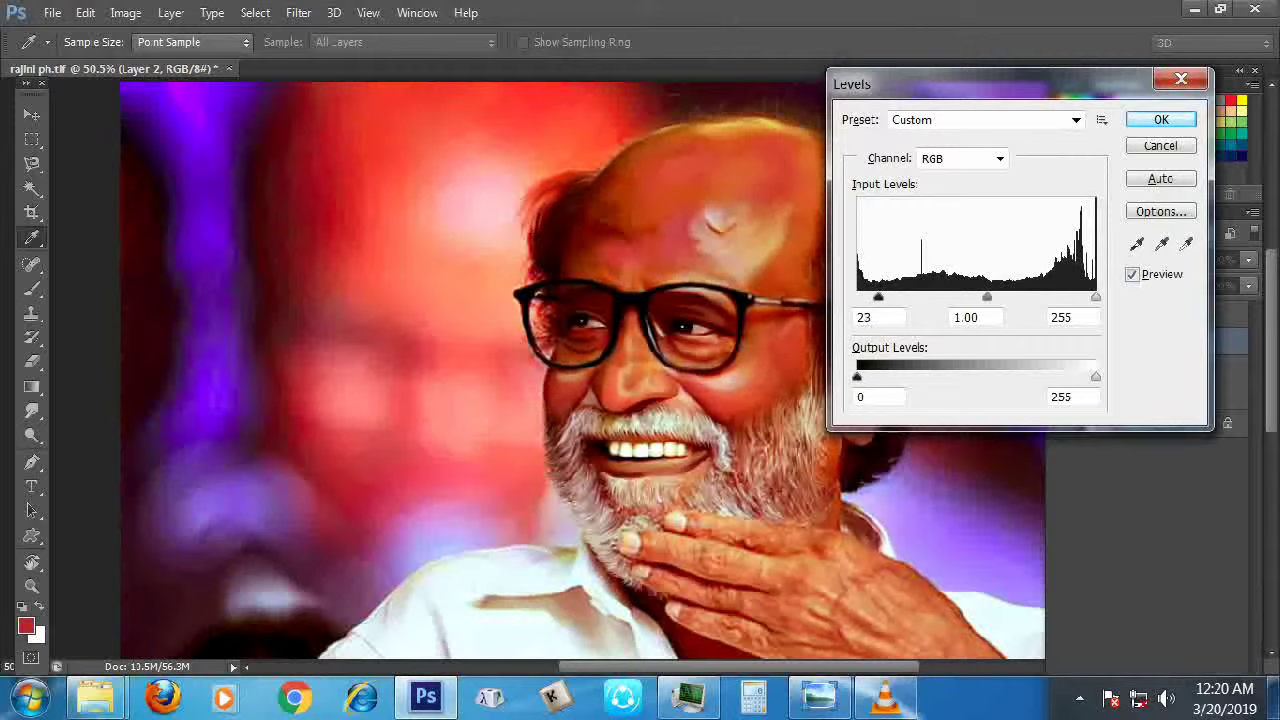
mouse_move(1096, 297)
mouse_down()
mouse_move(1046, 297)
mouse_move(1077, 297)
mouse_up()
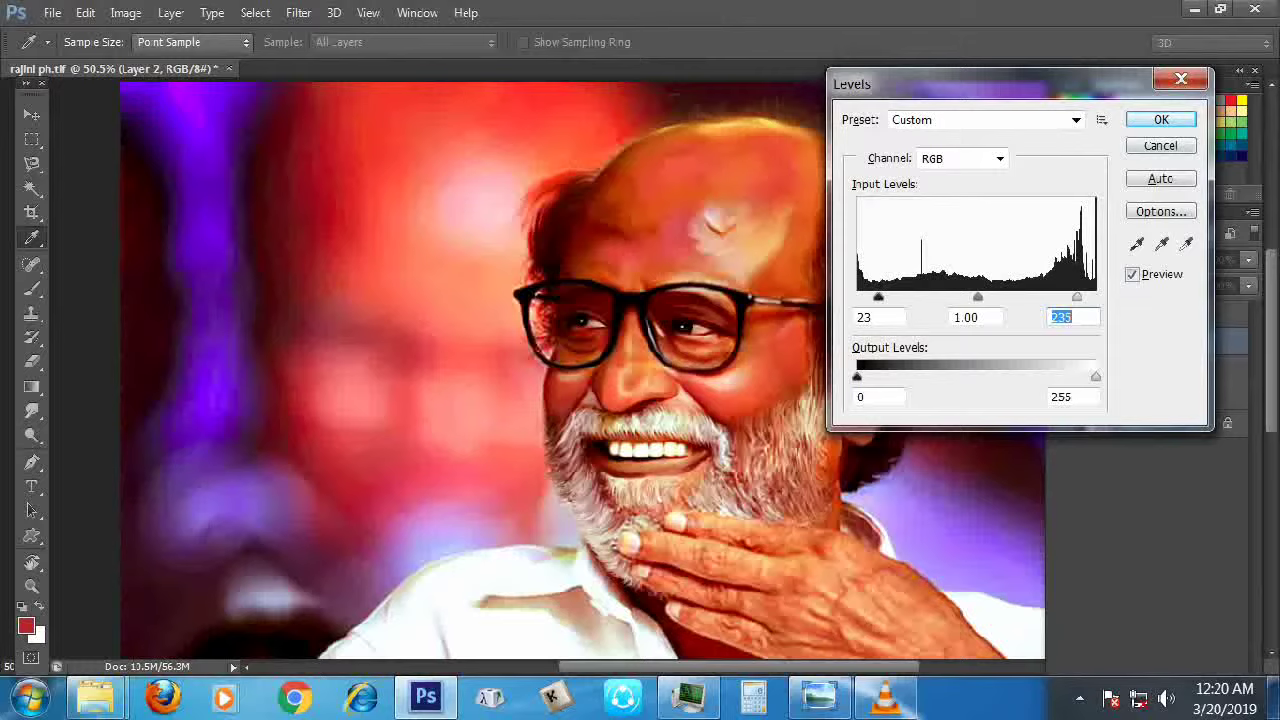
key(Return)
key(v)
scroll(630, 370, down, 2)
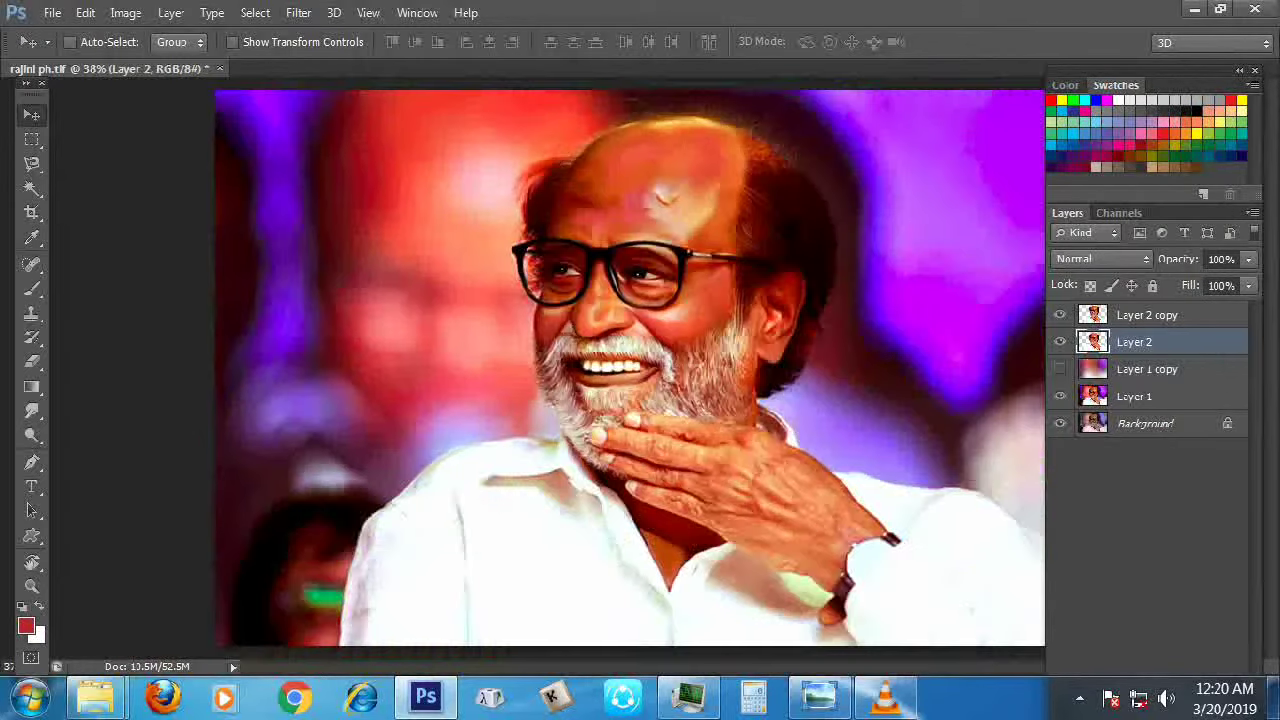
Start a Color Balance adjustment on Layer 2's midtones with cyan–red at -18 and magenta–green at +15
key(ctrl+b)
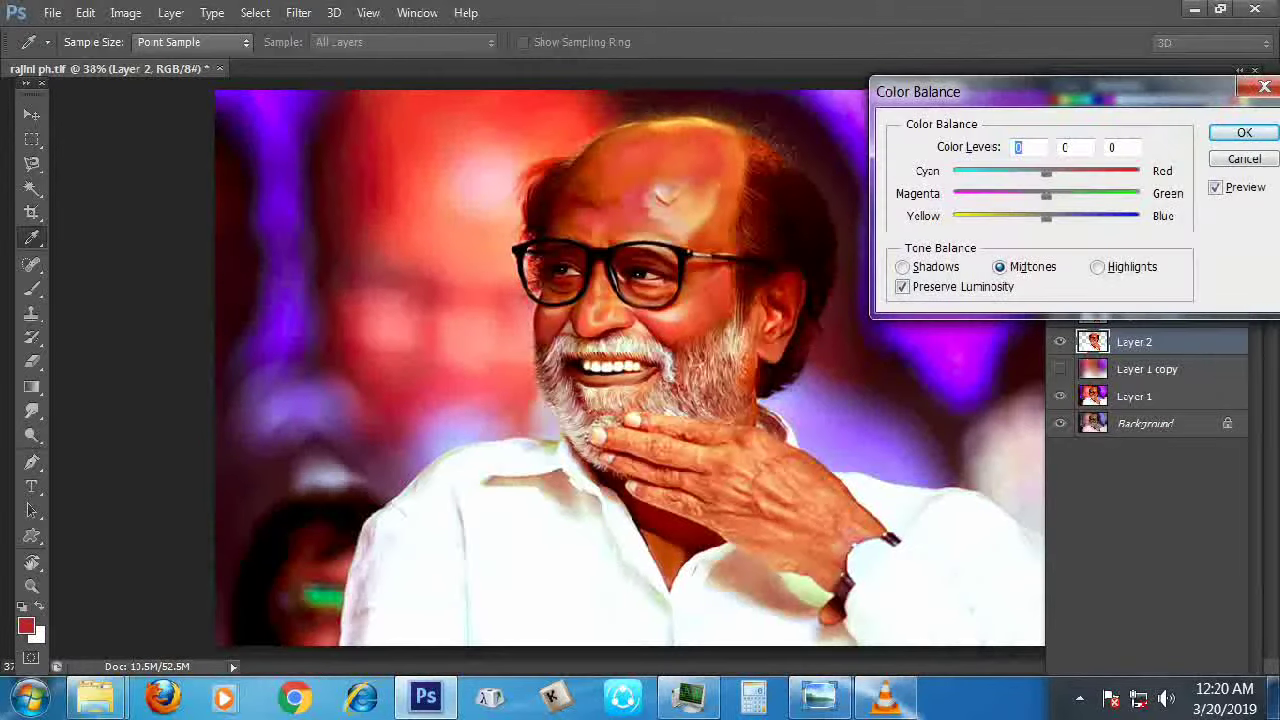
key(Down)
key(Down)
key(Down)
key(Down)
key(Down)
key(Down)
key(Down)
key(Down)
key(Tab)
key(Up)
key(Up)
key(Up)
key(Up)
key(Up)
key(Up)
key(Up)
key(Up)
key(Up)
key(Up)
key(Up)
key(Up)
key(Up)
key(Up)
key(Up)
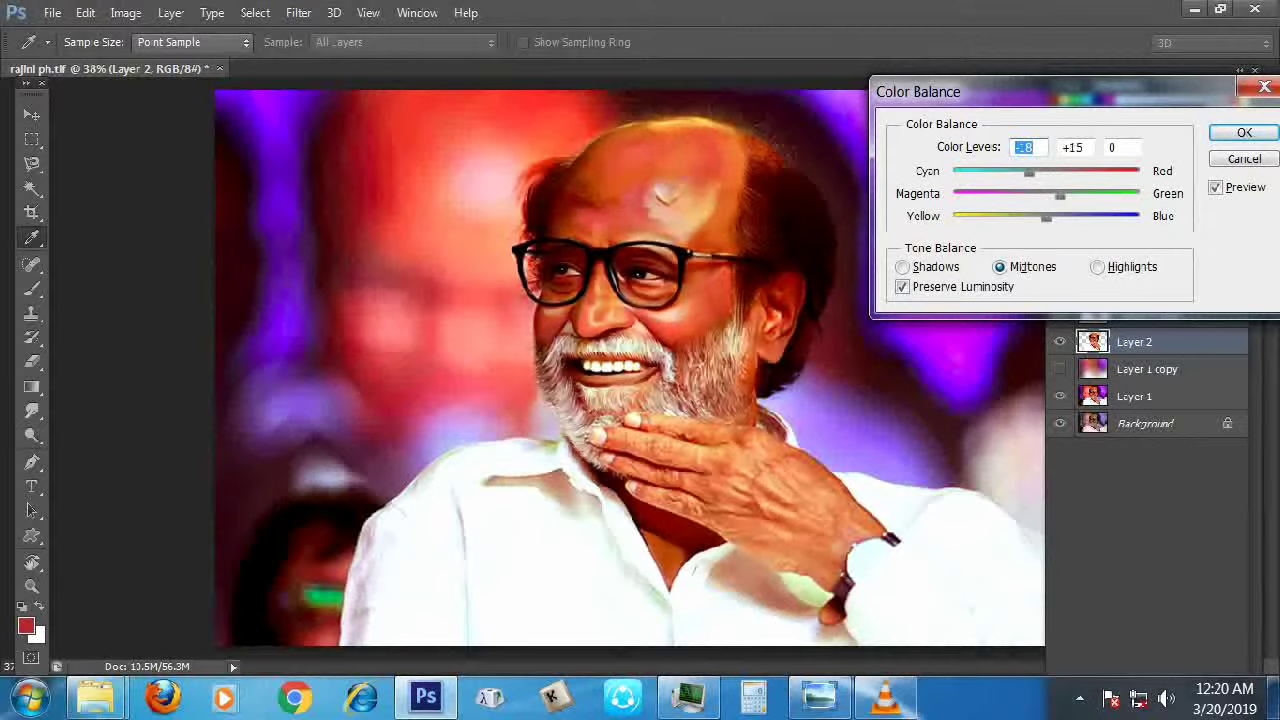
Shift the midtones toward red, adjust the yellow–blue balance, and apply the Color Balance to Layer 2
drag(1046, 216, 1064, 216)
key(Tab)
drag(1029, 172, 1083, 172)
drag(1064, 216, 1071, 172)
key(Return)
key(v)
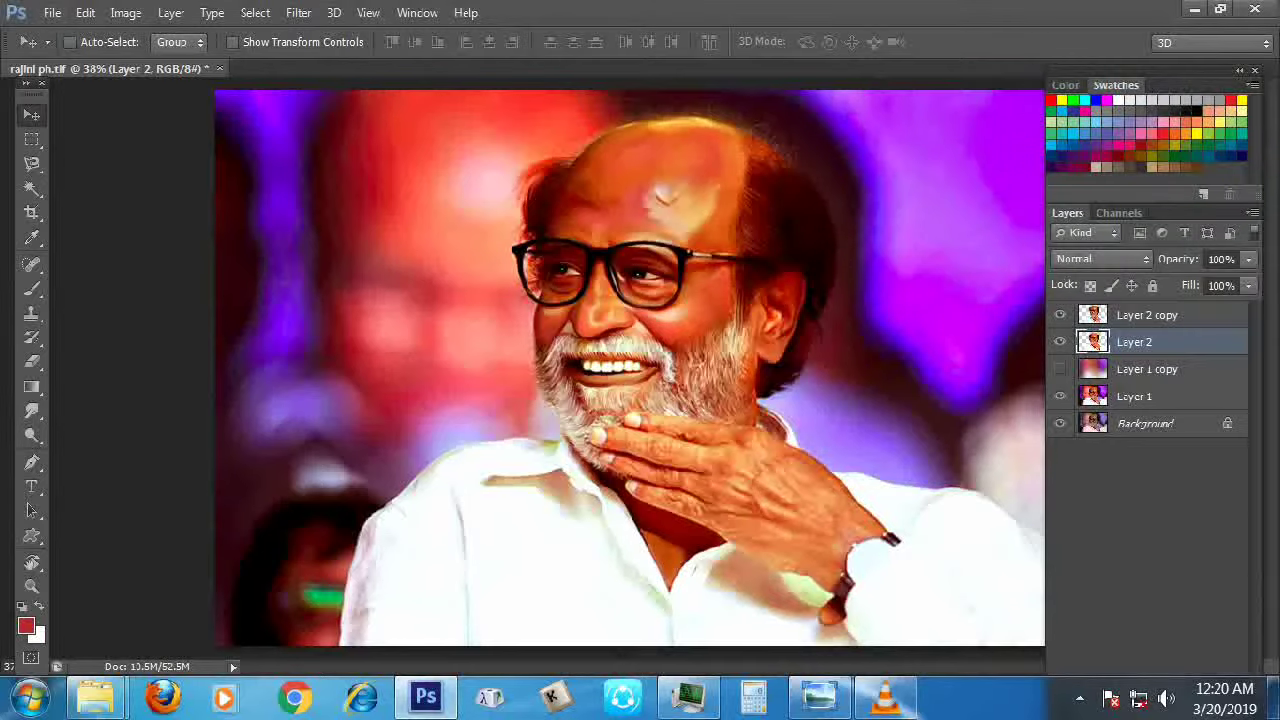
Apply Match Color to Layer 2 with the color intensity set to 109
click(125, 12)
mouse_move(164, 70)
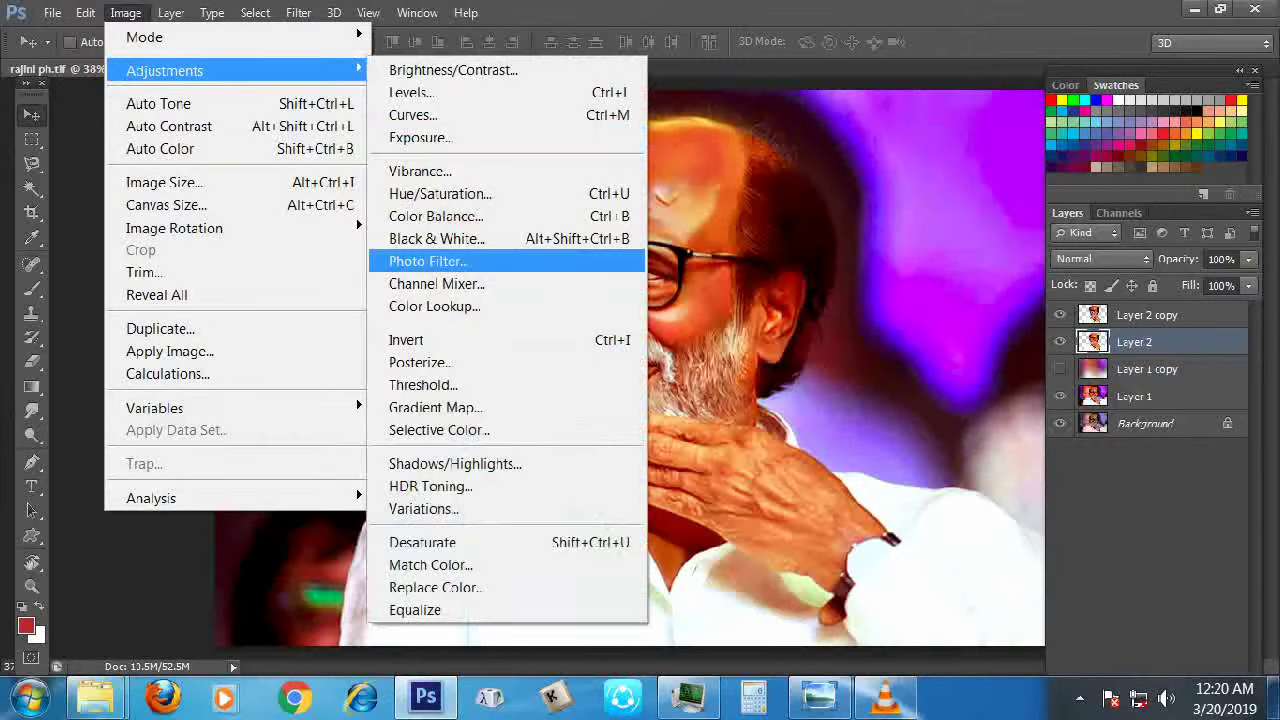
click(430, 565)
click(1100, 313)
key(Up)
key(Up)
key(Up)
key(Up)
key(Up)
key(Up)
key(Up)
key(Up)
key(Up)
key(Up)
key(Up)
key(Up)
key(Up)
key(Up)
key(Up)
key(Up)
key(Up)
key(Up)
key(Up)
key(Up)
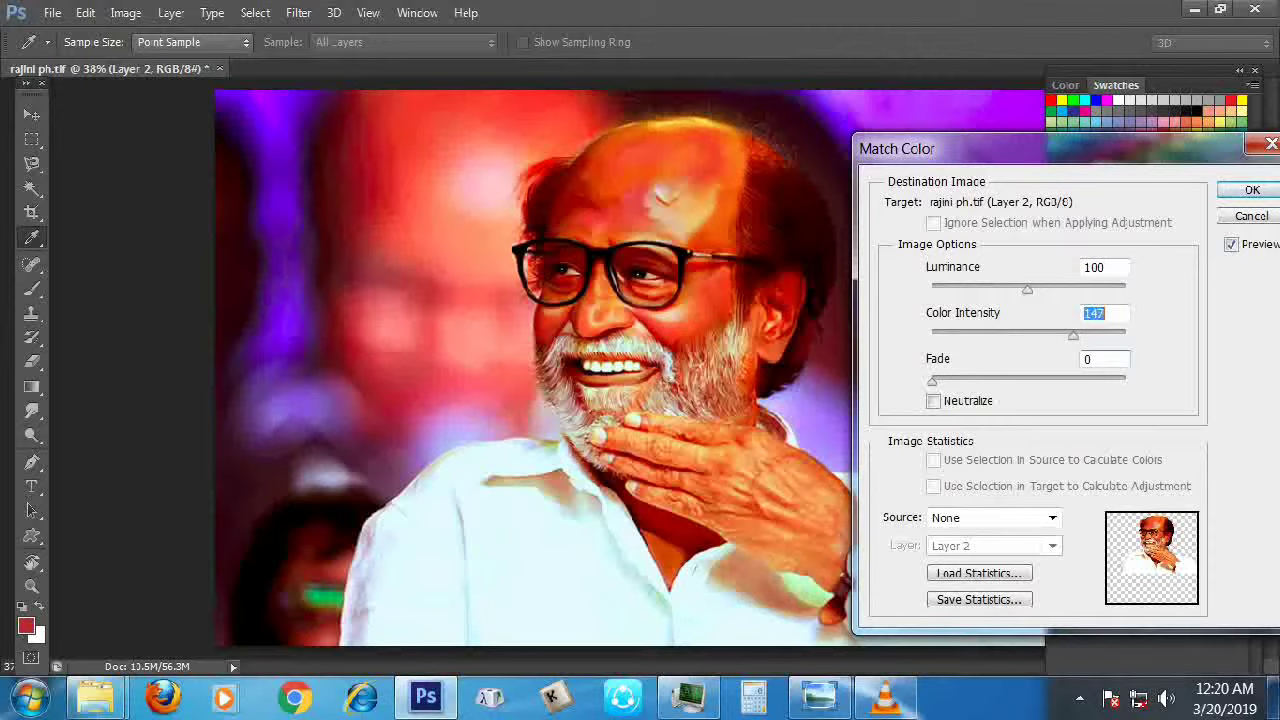
key(Down)
key(Down)
key(Down)
key(Down)
key(Down)
key(Down)
key(Down)
key(Down)
key(Down)
key(Down)
key(Down)
key(Down)
key(Down)
key(Down)
key(Down)
key(Down)
key(Down)
key(Down)
key(Down)
key(Down)
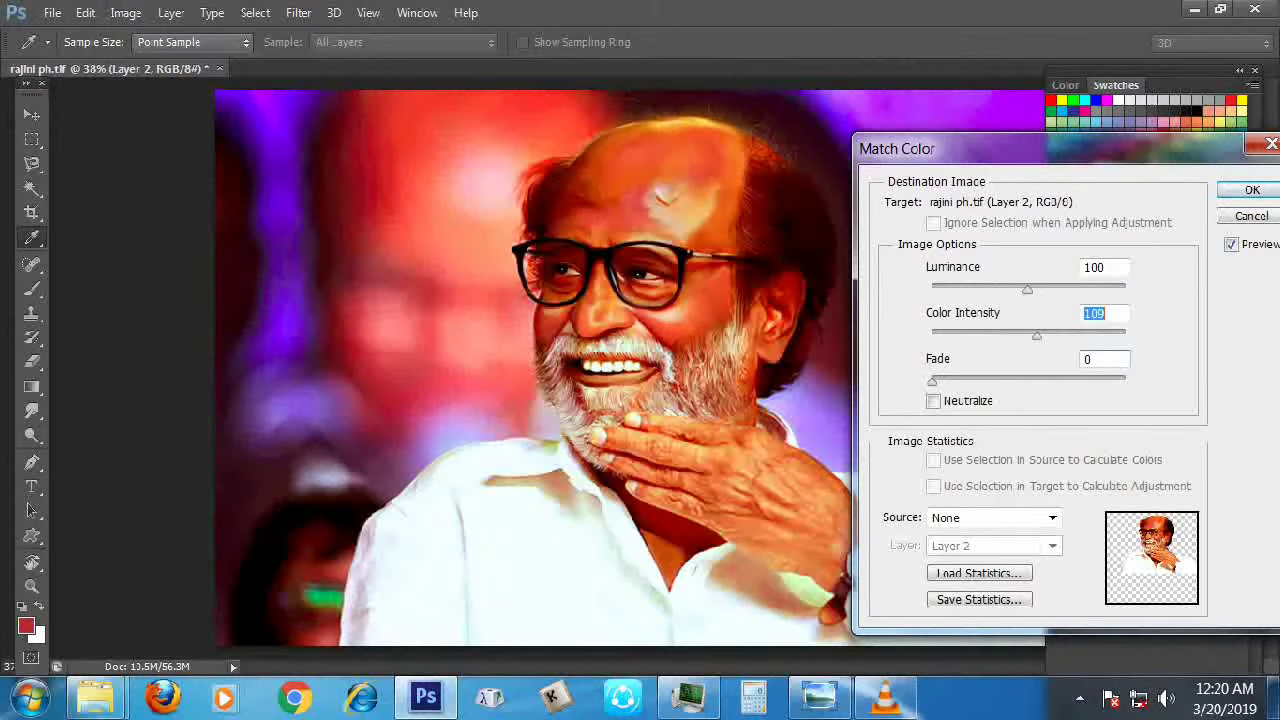
key(Return)
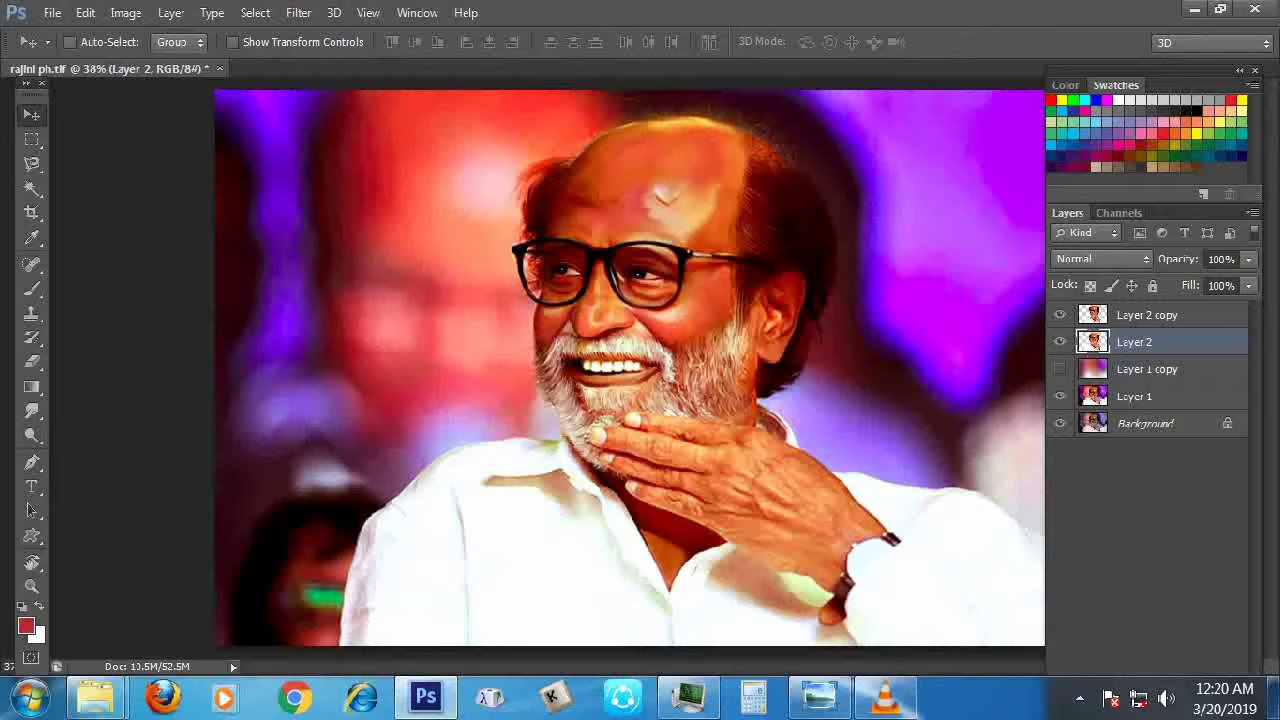
Darken the shadows of Layer 2 with Levels, setting the black input to 8
key(ctrl+l)
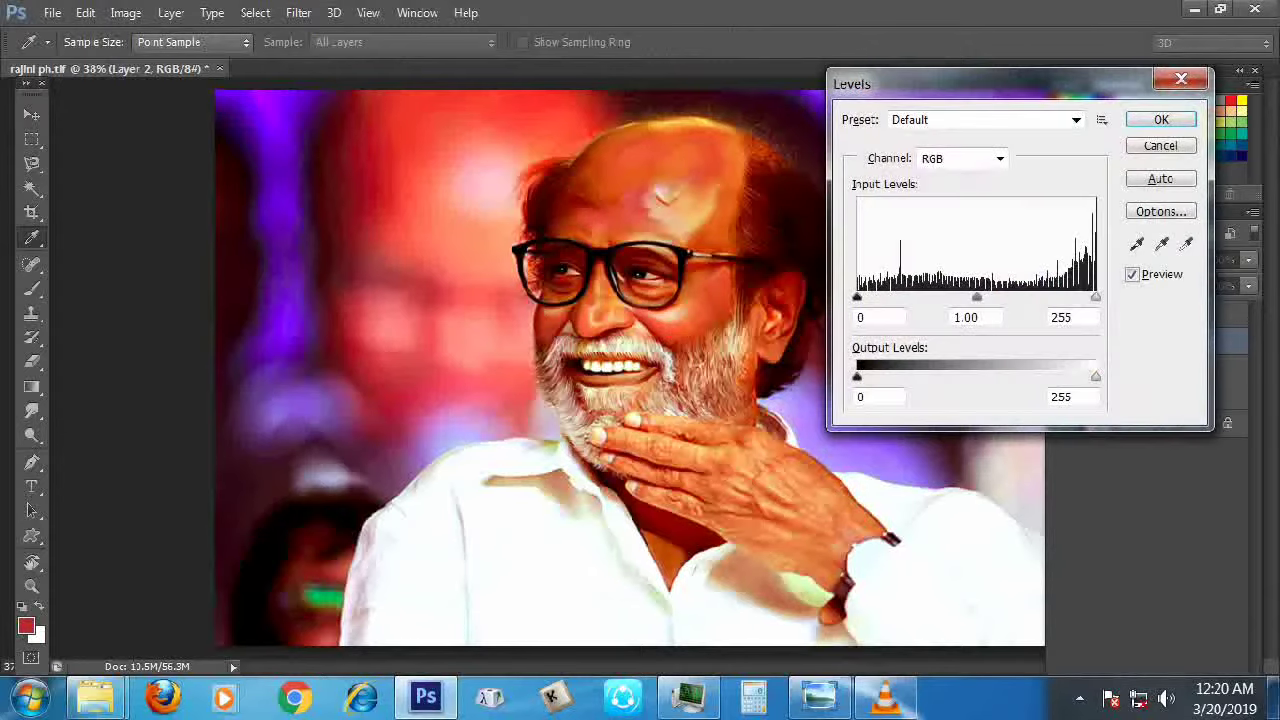
text(14)
key(BackSpace)
key(BackSpace)
text(8)
key(Return)
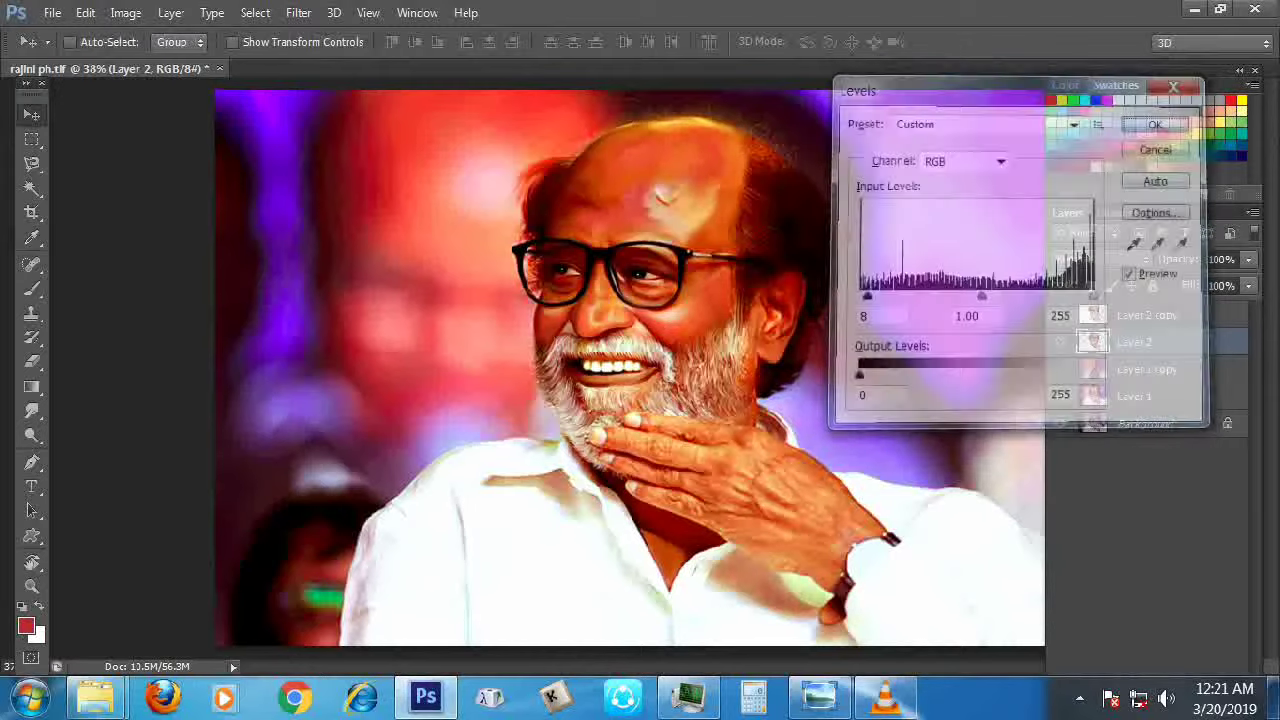
Adjust Layer 2 with Hue/Saturation, setting the saturation to -9 and the hue to -1
key(ctrl+u)
key(Tab)
key(shift+Down)
key(Down)
key(Down)
key(Down)
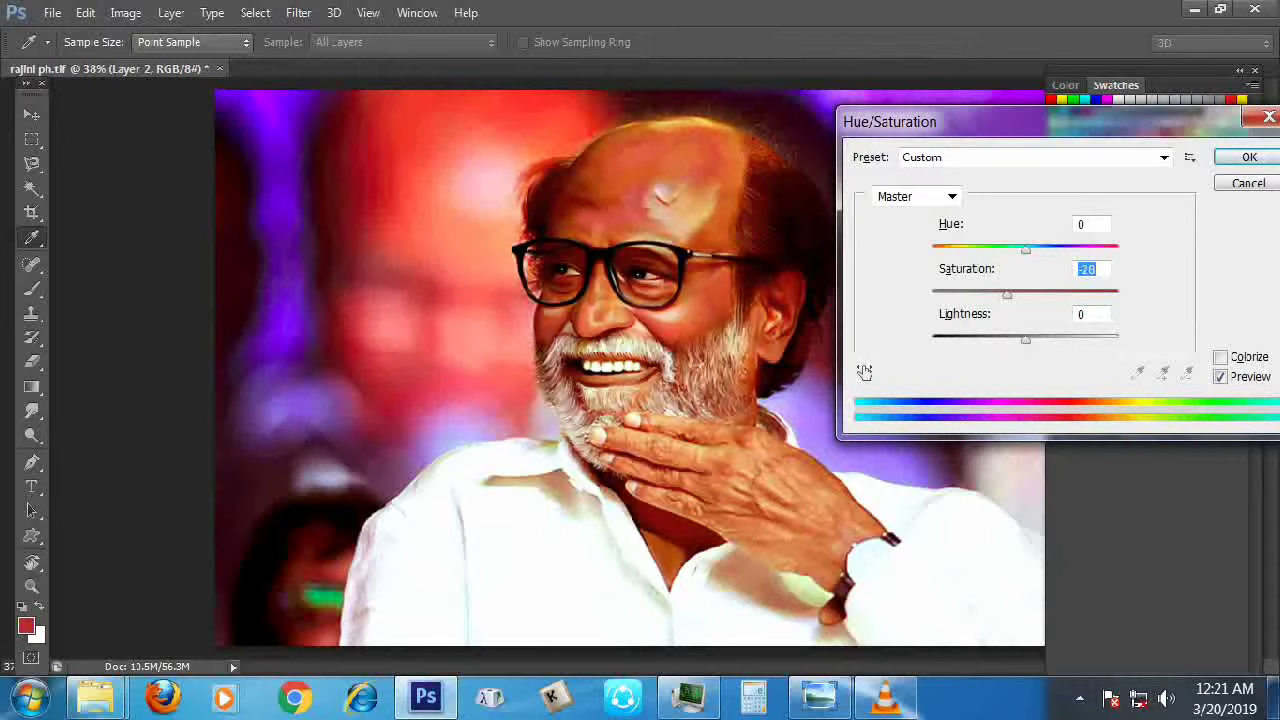
key(Up)
key(Up)
key(Up)
key(Up)
key(shift+Tab)
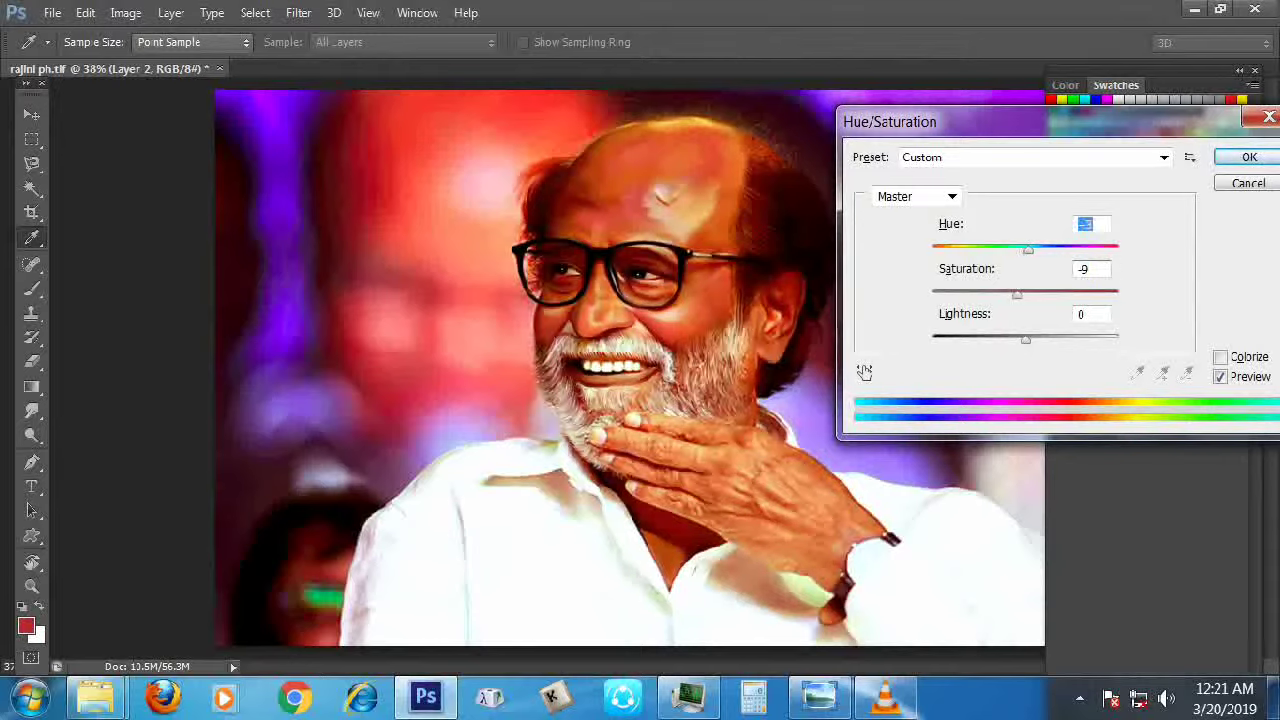
key(Down)
key(Down)
key(Down)
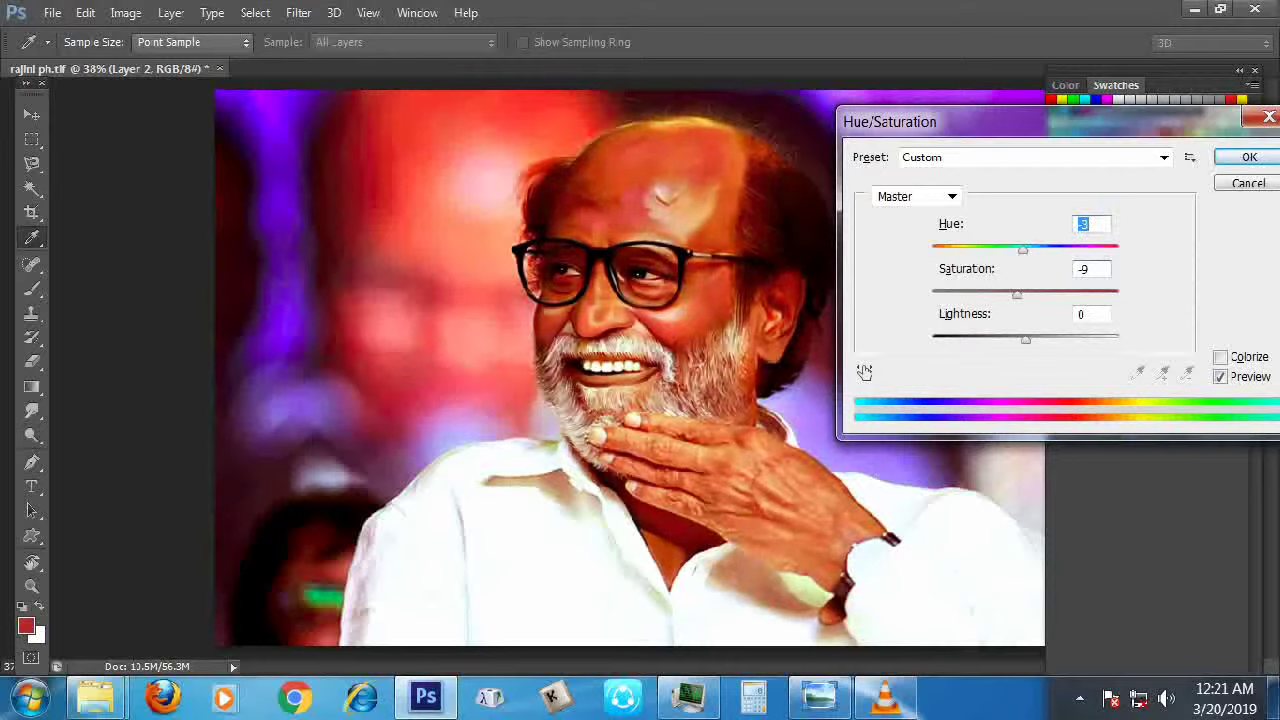
text(-1)
key(Return)
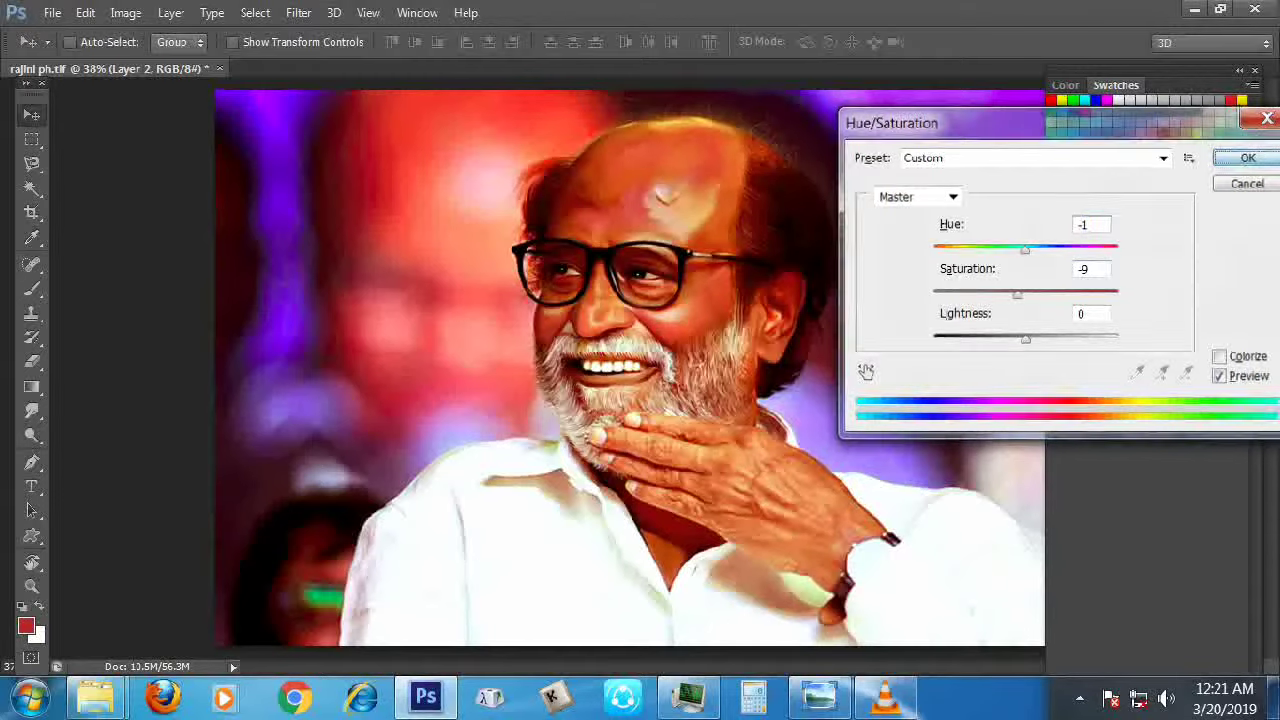
Try Color Balance shifts in both directions on Layer 2's midtones
key(ctrl+b)
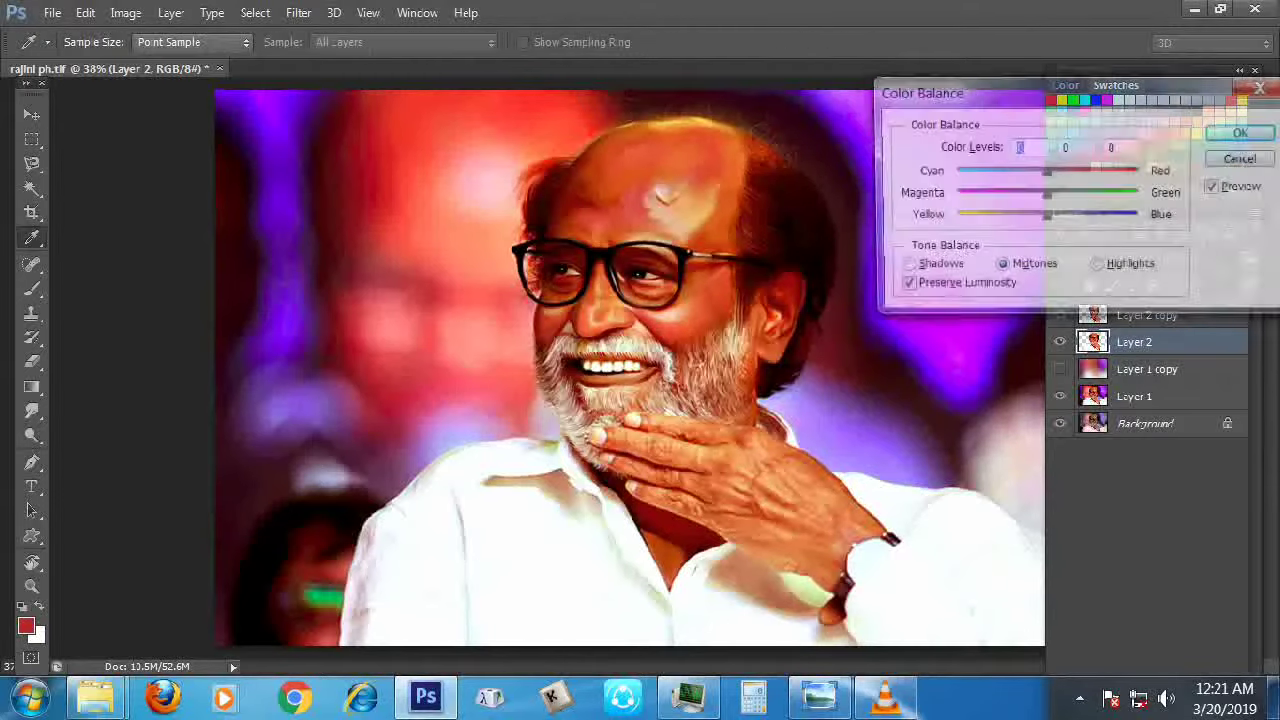
scroll(1017, 147, down, 20)
scroll(1017, 147, up, 20)
scroll(1017, 147, up, 14)
scroll(1069, 147, down, 14)
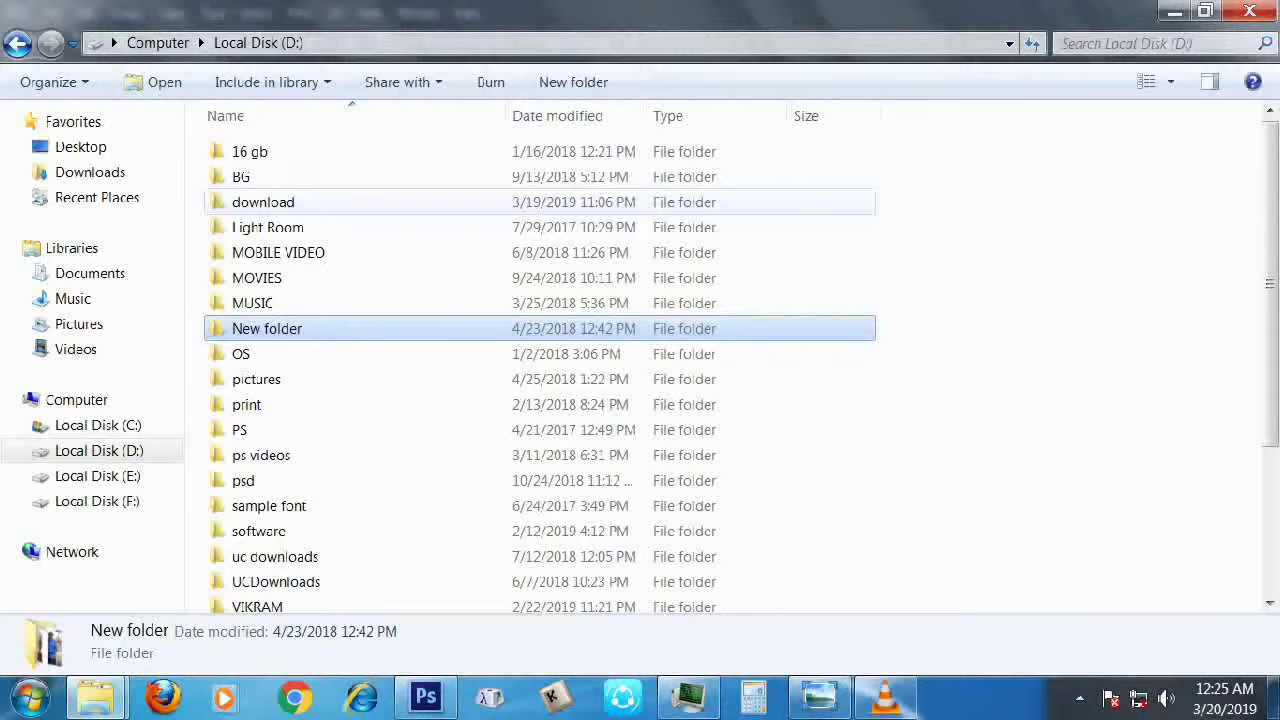
Place the abstract-15 image from the BG folder on drive D behind the man as a new background
double_click(263, 202)
key(BackSpace)
double_click(241, 177)
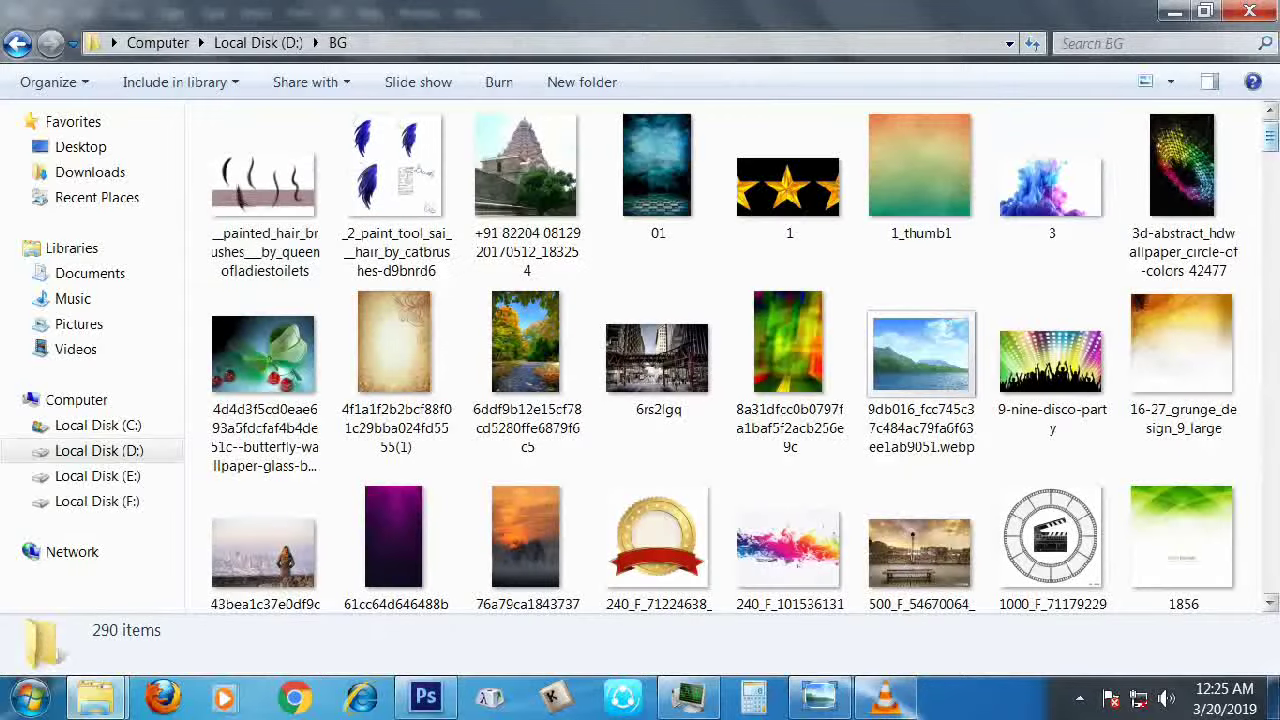
scroll(1040, 135, down, 10)
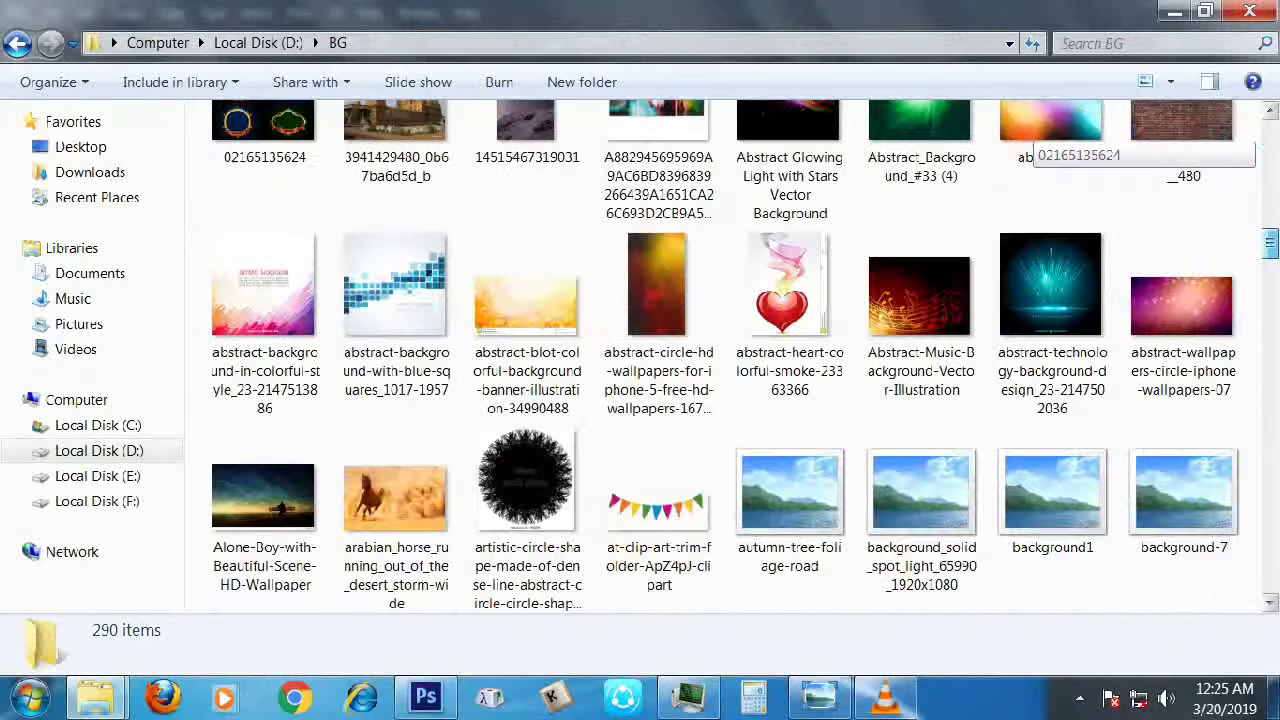
scroll(1050, 140, up, 1)
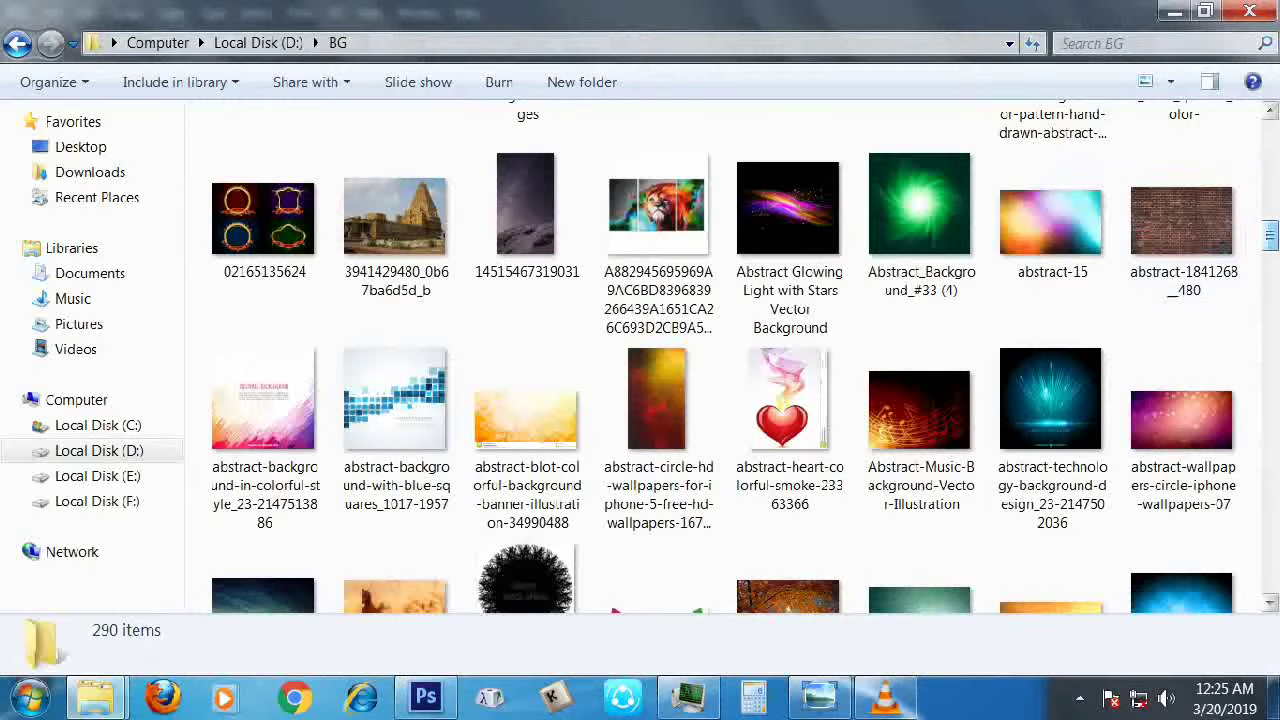
click(1050, 140)
drag(490, 570, 634, 330)
key(Return)
Rasterize the abstract-15 layer and soften it with a Gaussian Blur of 183.2 pixels radius
key(r)
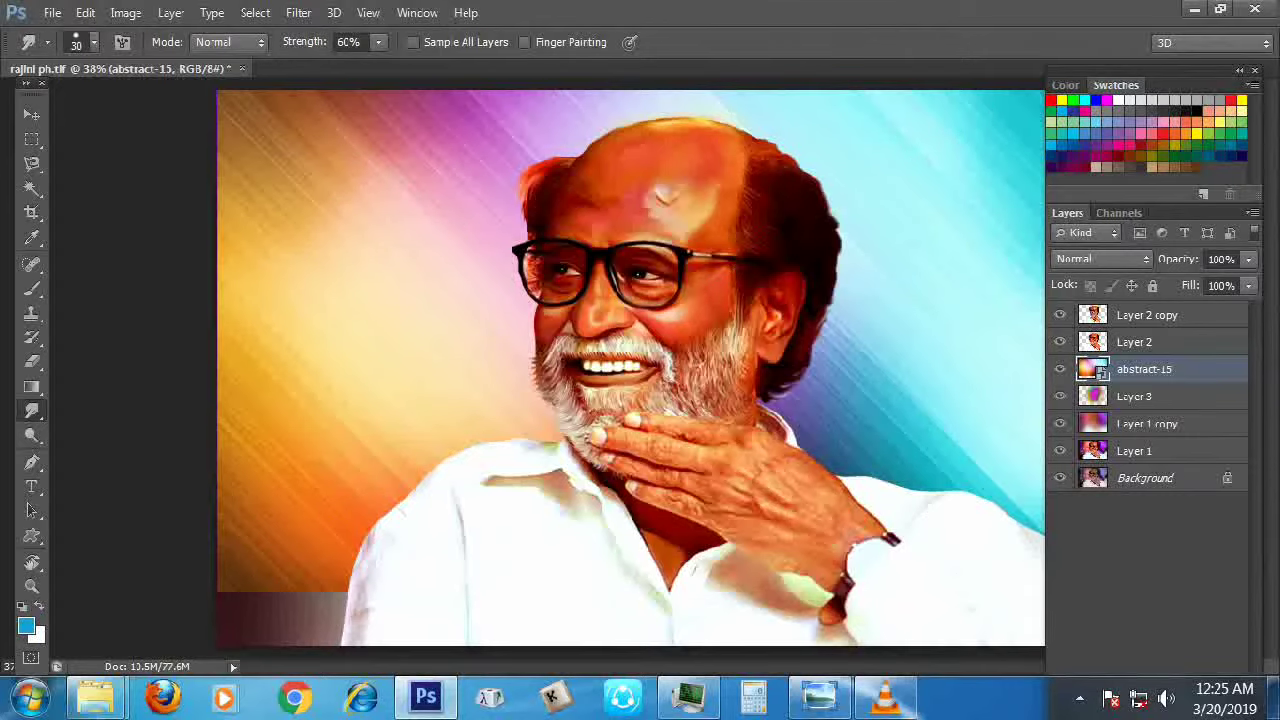
key(e)
key(Return)
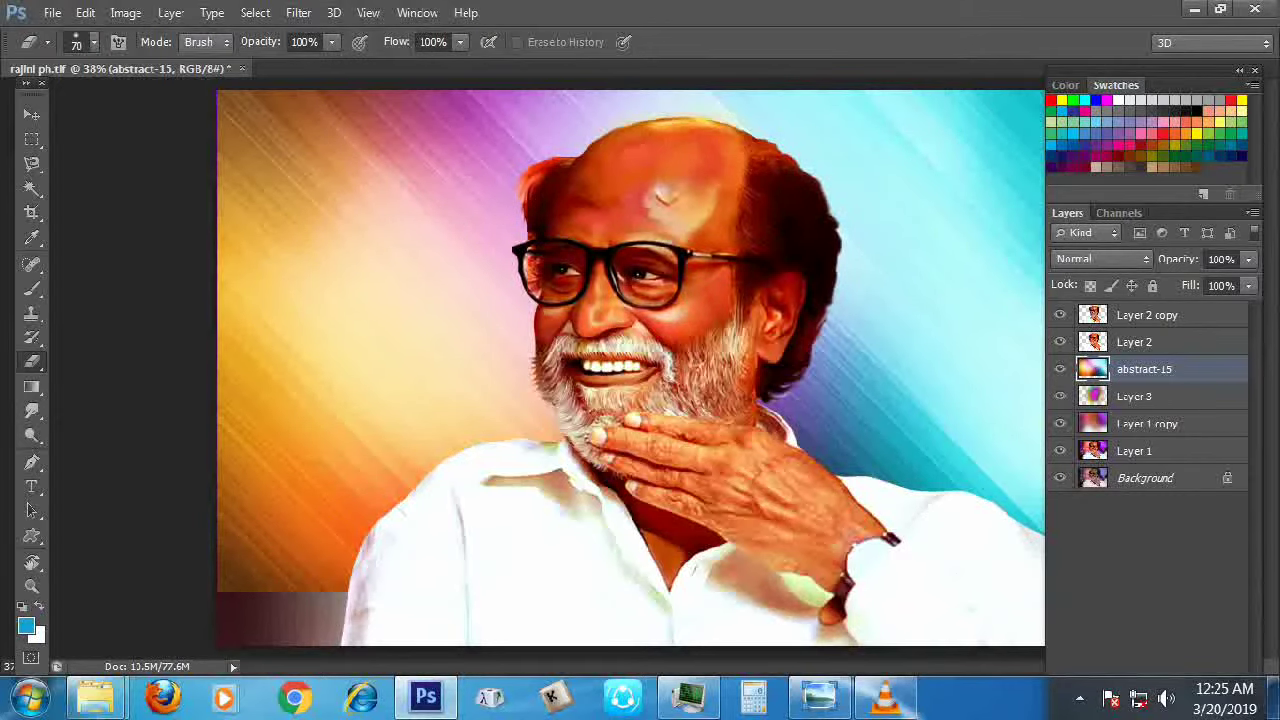
click(298, 12)
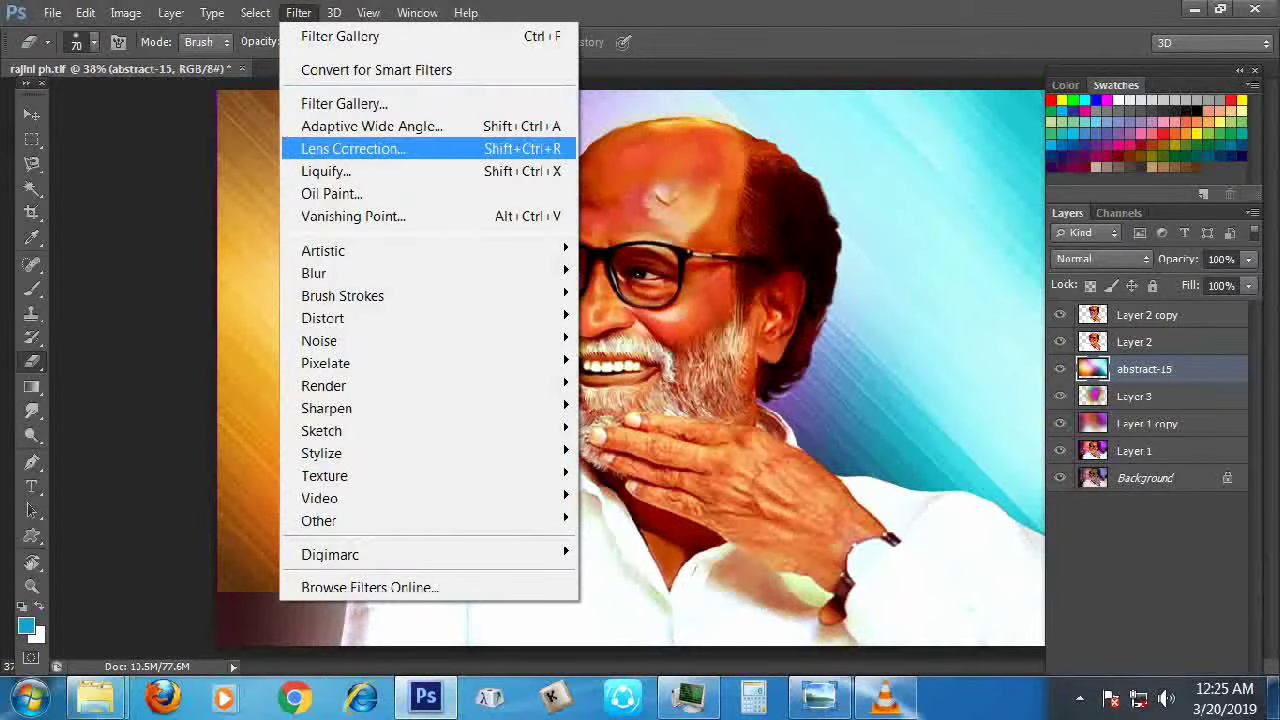
mouse_move(313, 273)
click(641, 441)
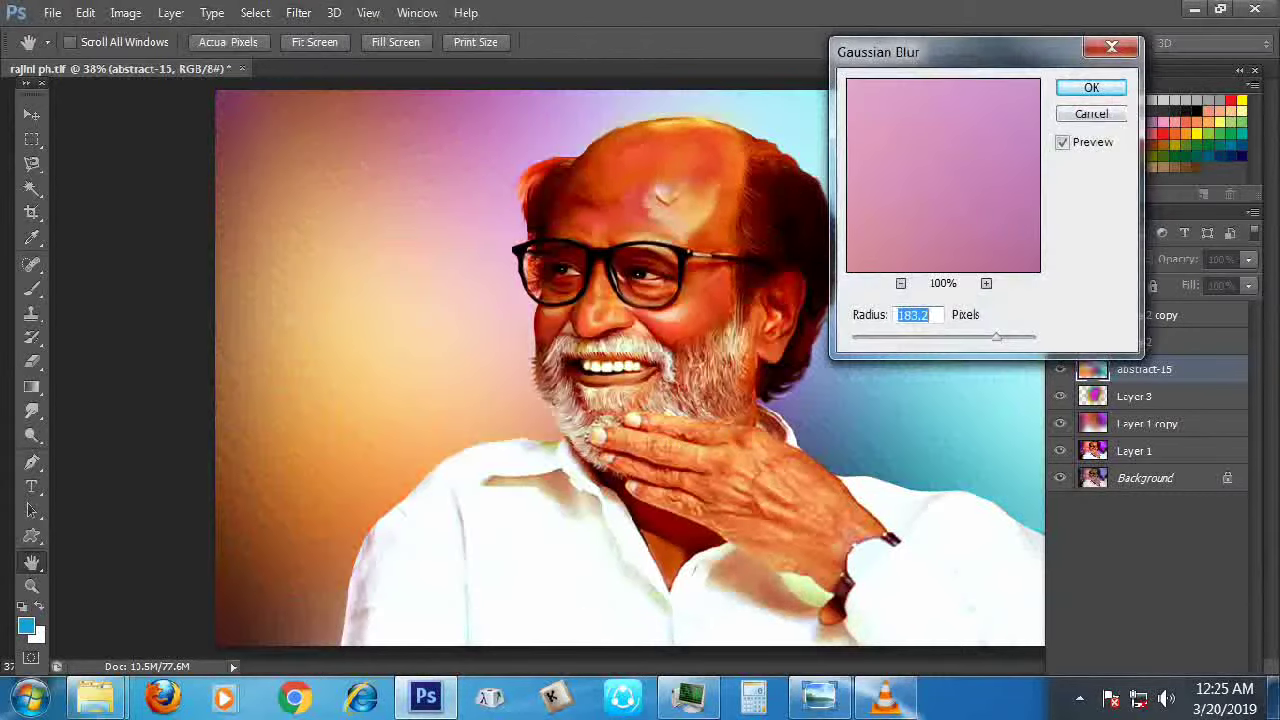
key(Return)
key(e)
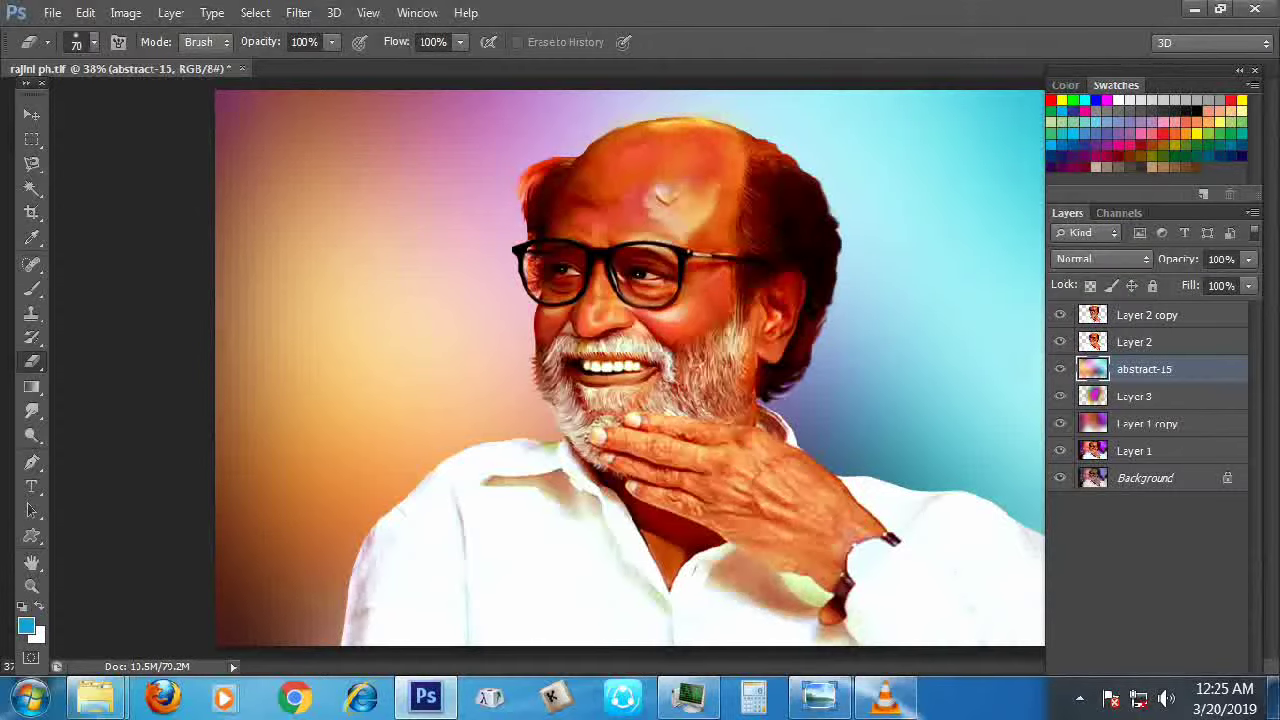
Reposition the blurred abstract-15 background behind the man and save the file
mouse_move(426, 697)
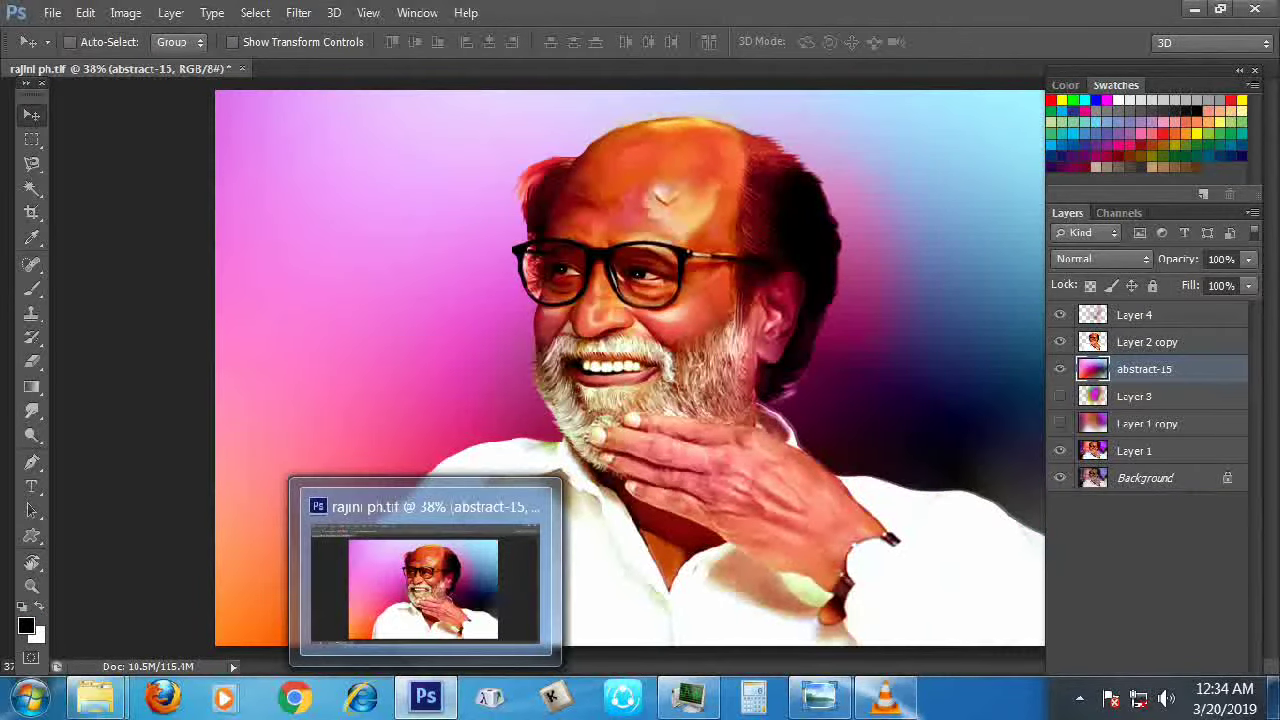
drag(830, 342, 796, 322)
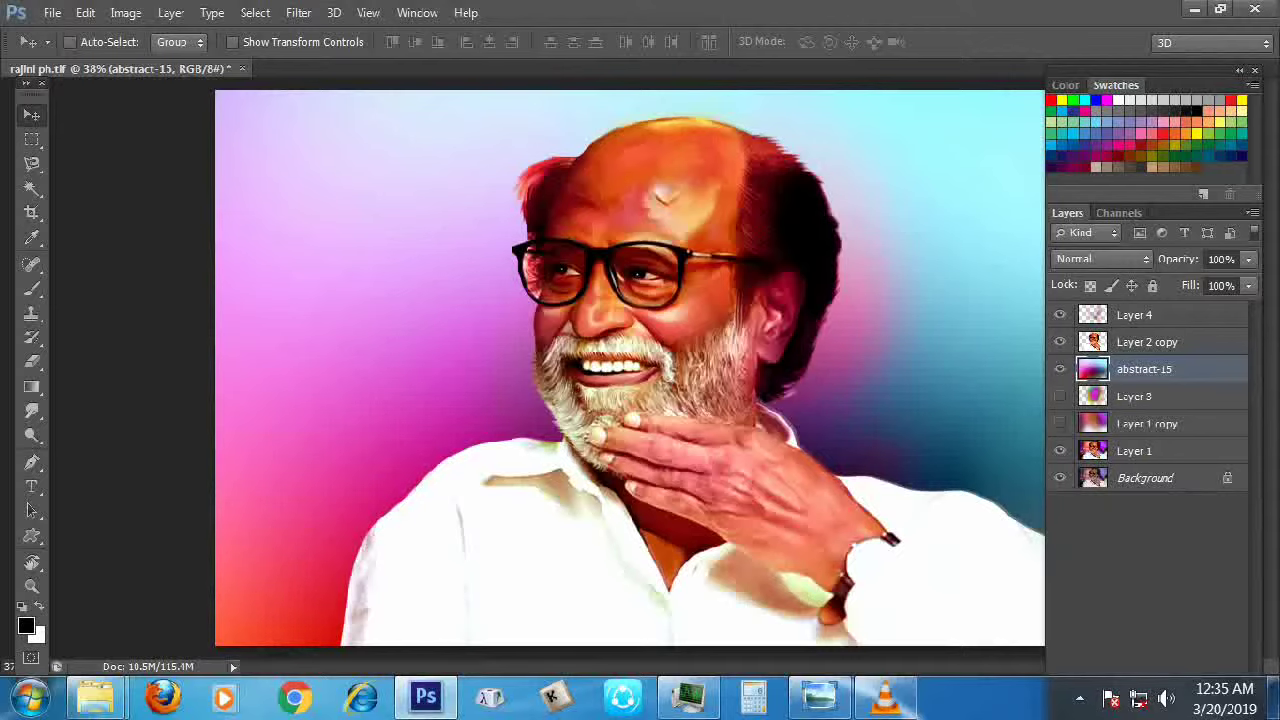
scroll(615, 211, up, 1)
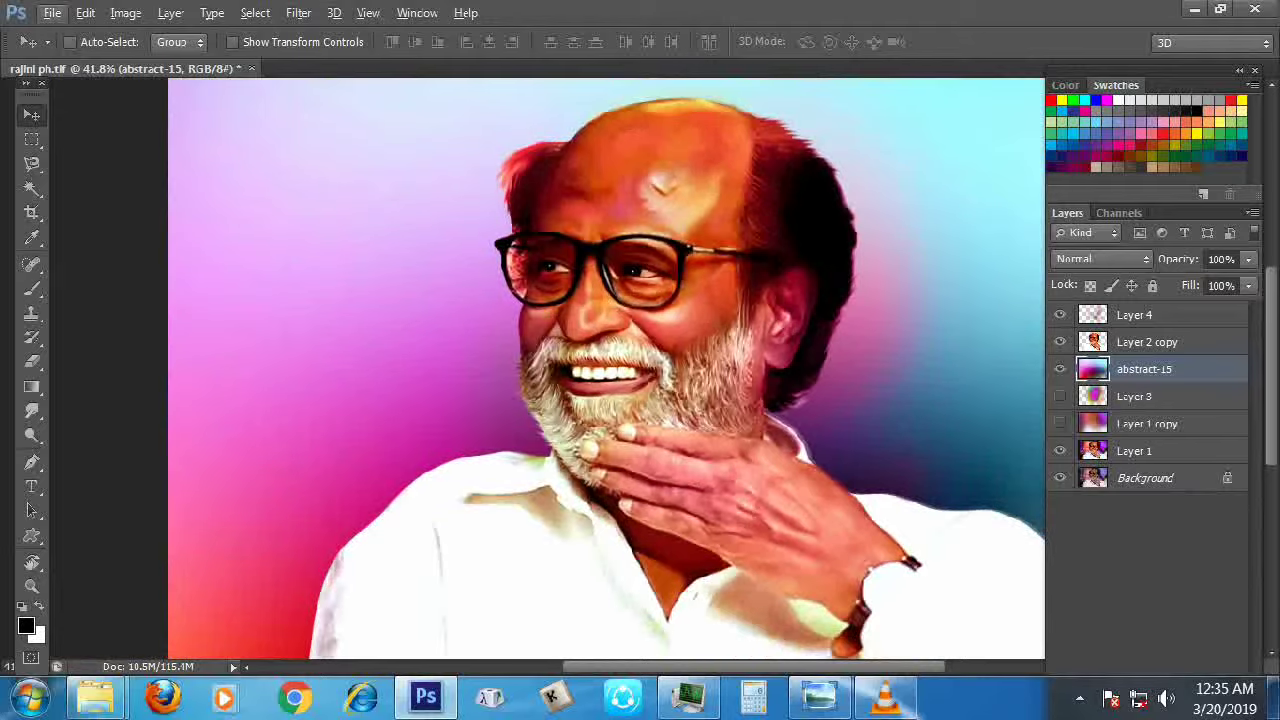
scroll(615, 260, down, 1)
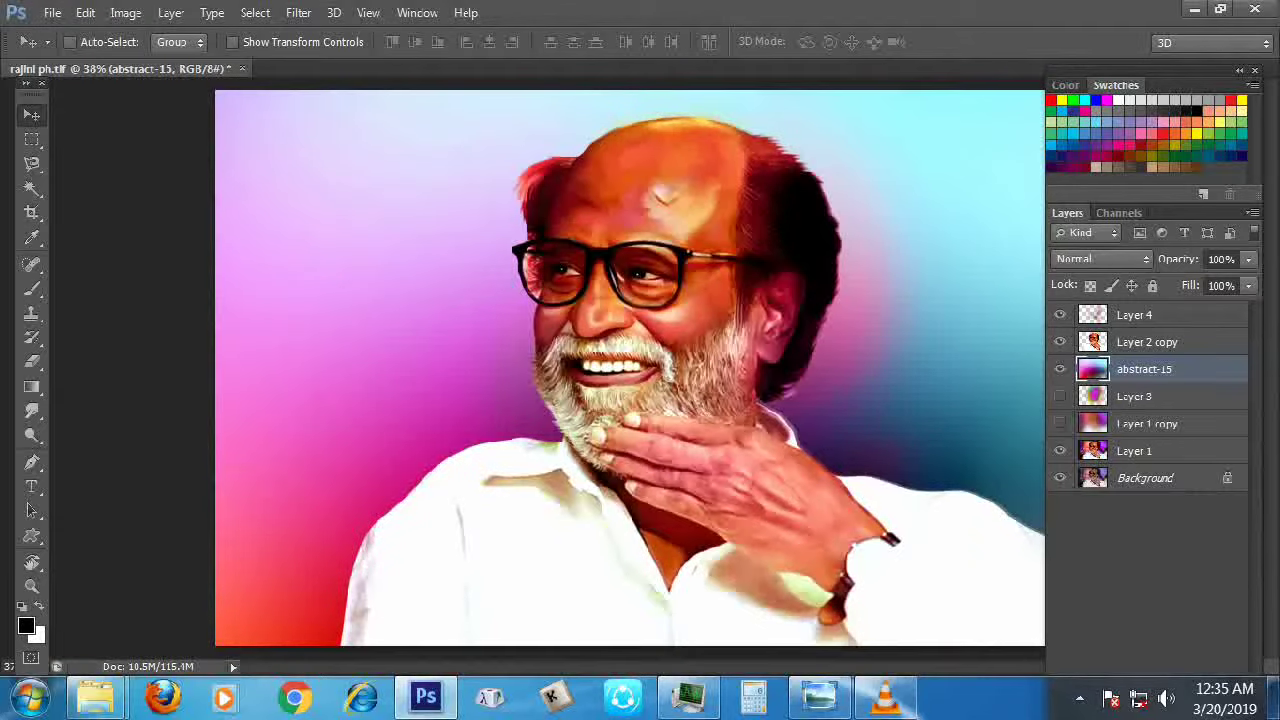
key(ctrl+s)
Hide the abstract-15 and Layer 1 layers and toggle Layer 4 and Layer 2 copy to compare the face with the original close up
scroll(605, 278, up, 13)
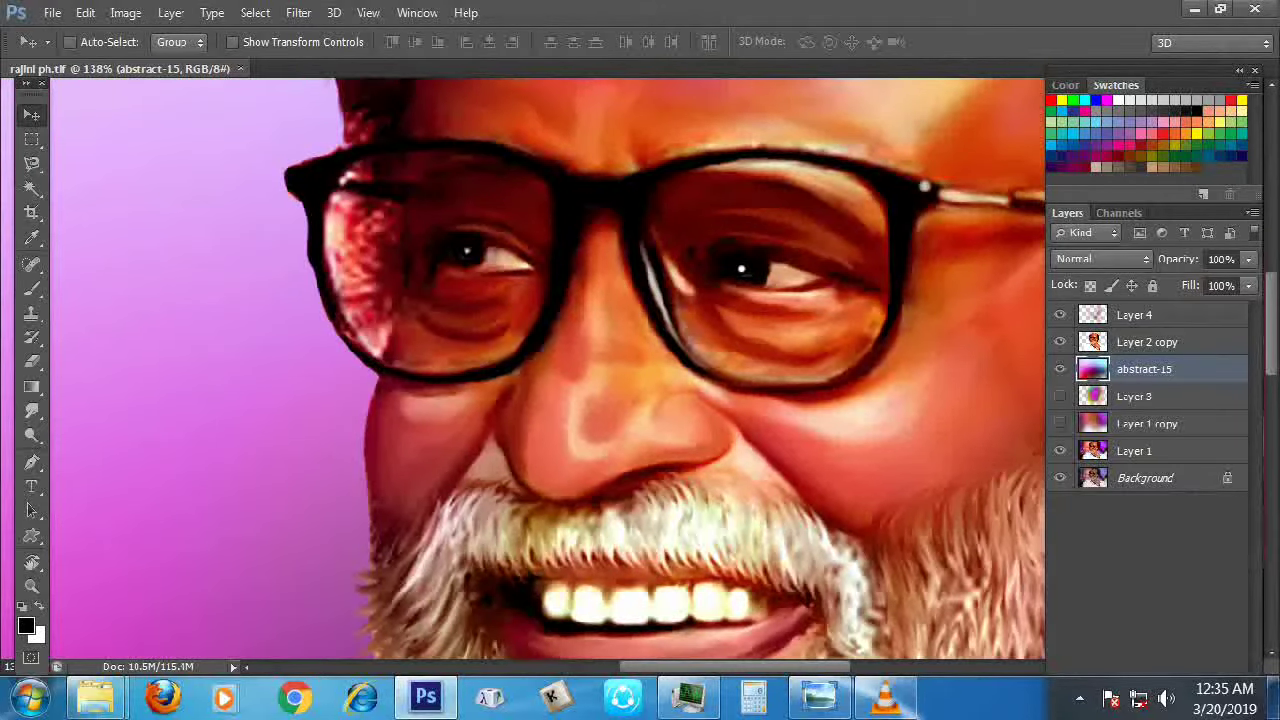
click(1059, 369)
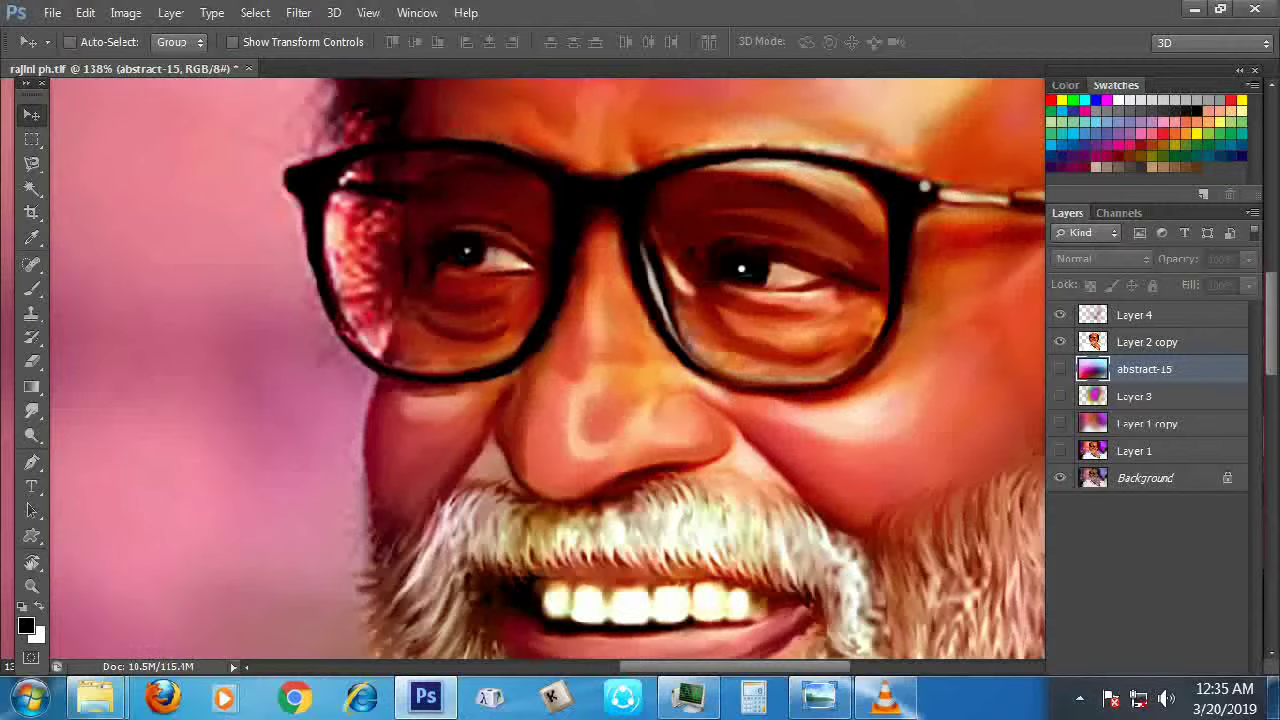
click(1059, 314)
click(1059, 314)
click(1059, 341)
click(1059, 341)
click(1059, 341)
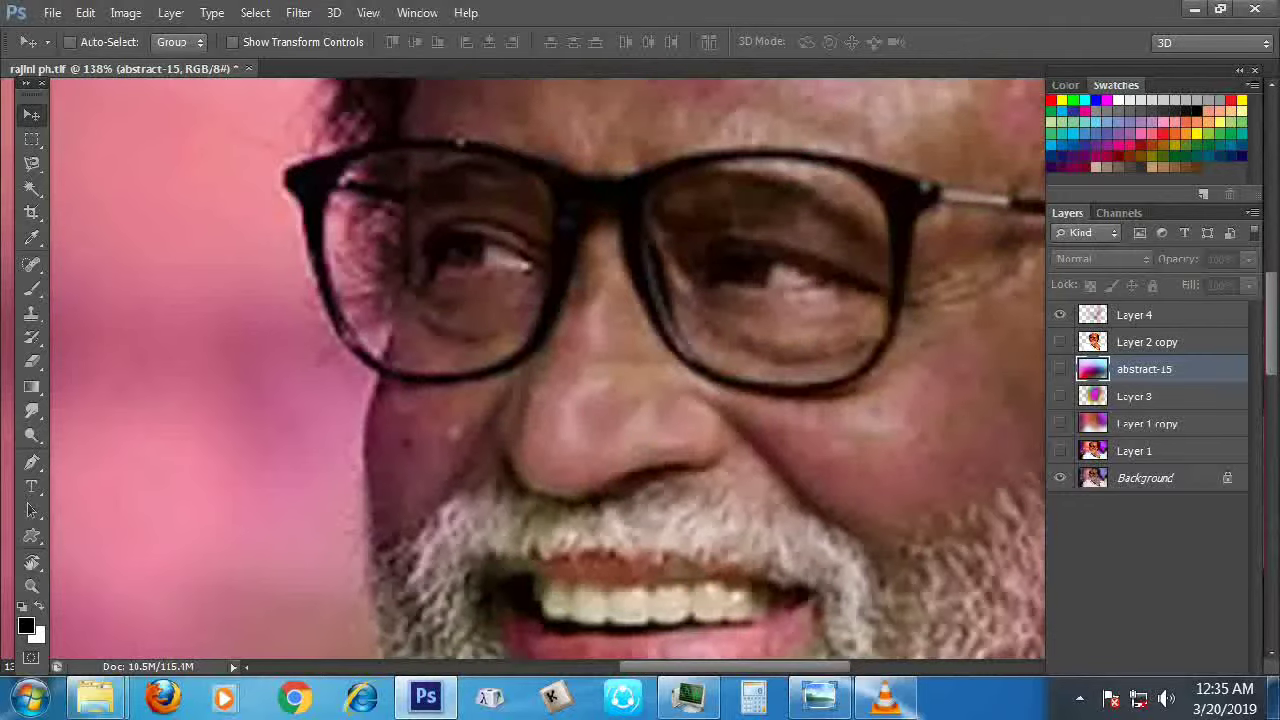
Compare the whole portrait before and after by toggling Layer 2 copy, and view the result without the panels
key(ctrl+0)
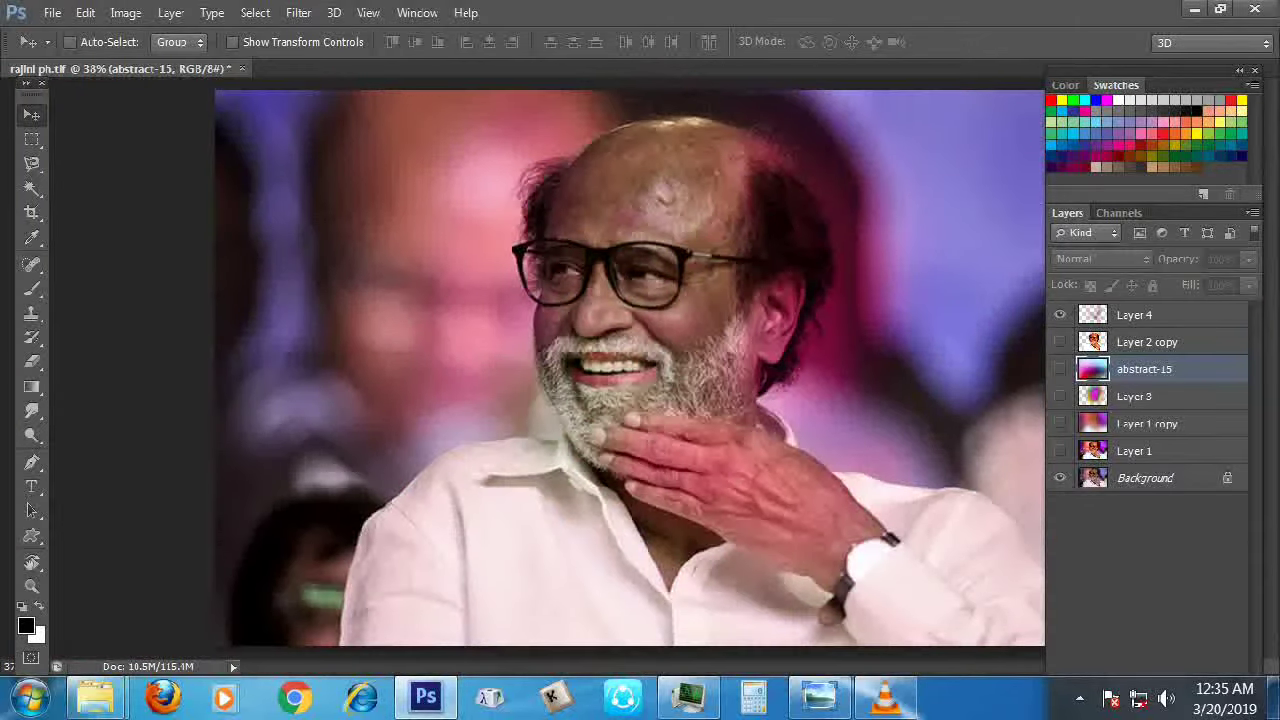
click(1059, 341)
click(1059, 341)
click(1059, 341)
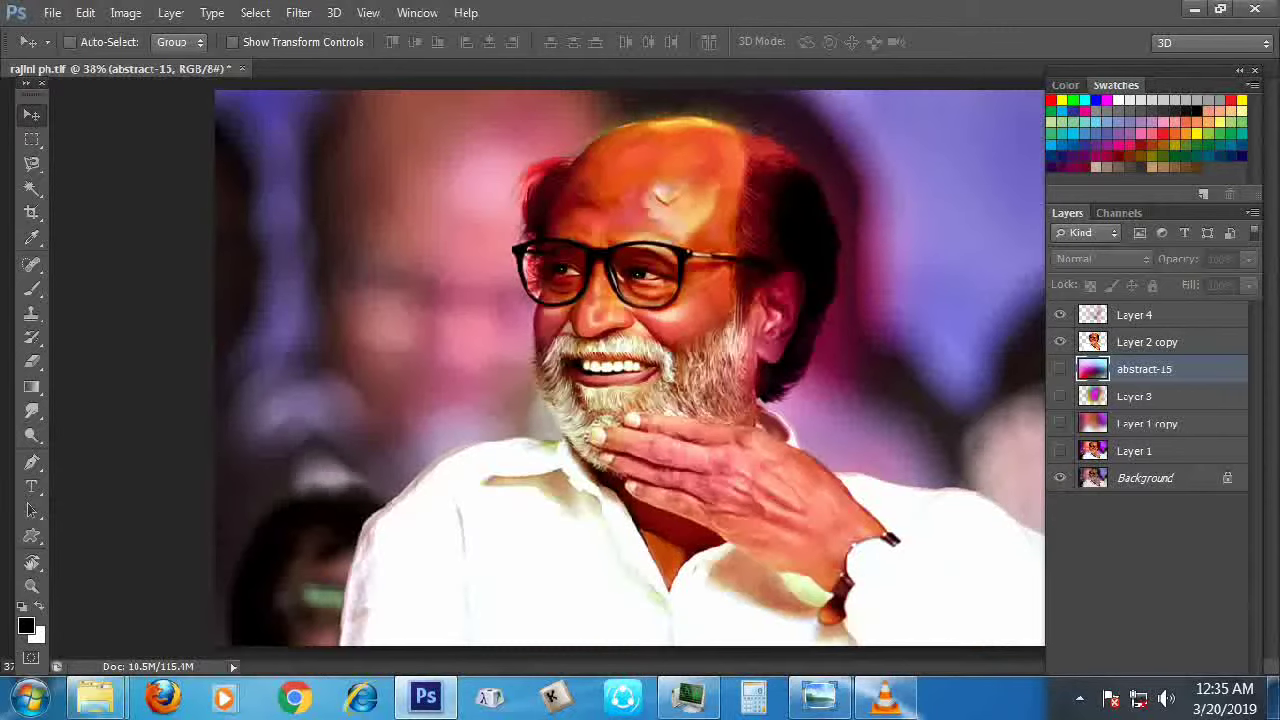
click(1059, 341)
click(1059, 341)
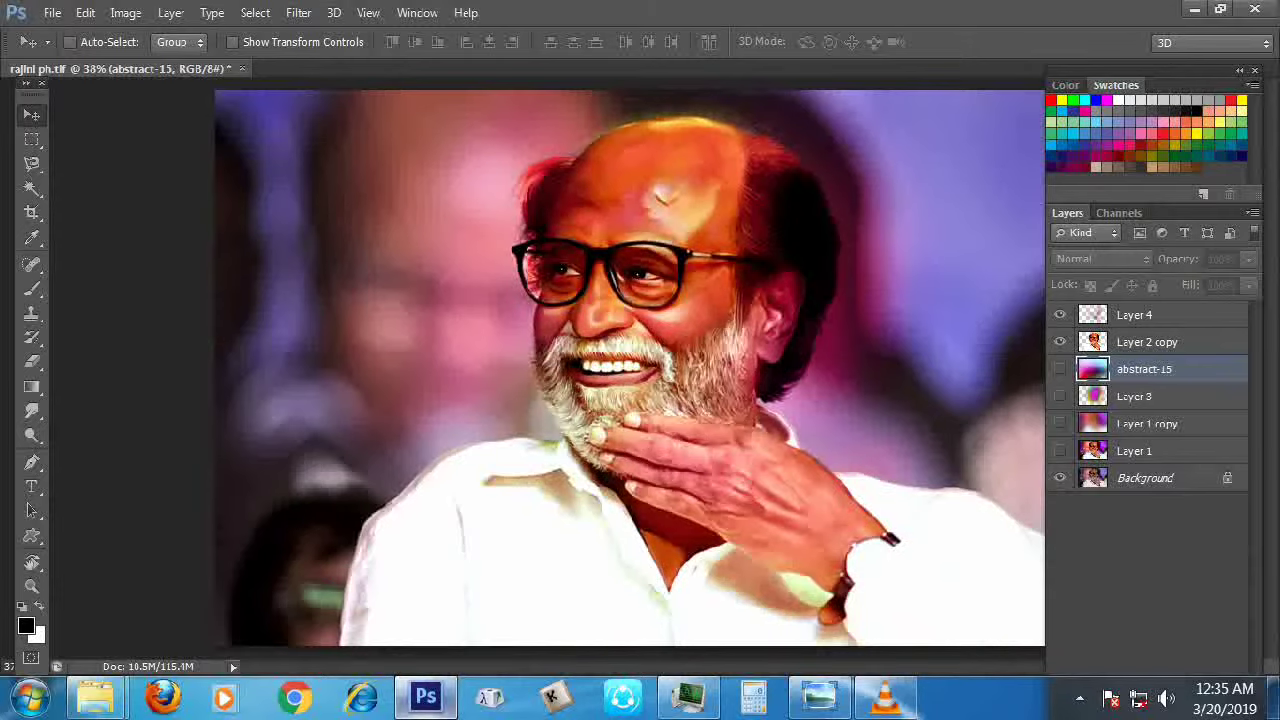
mouse_move(440, 700)
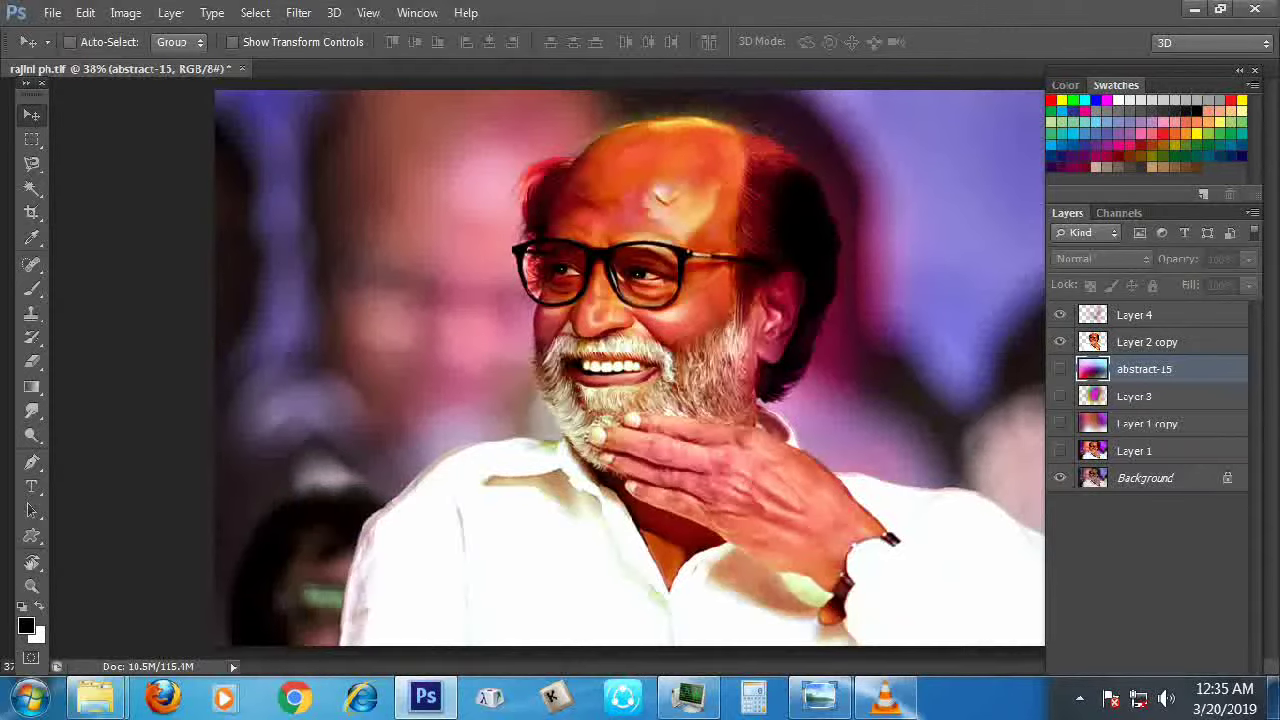
key(Tab)
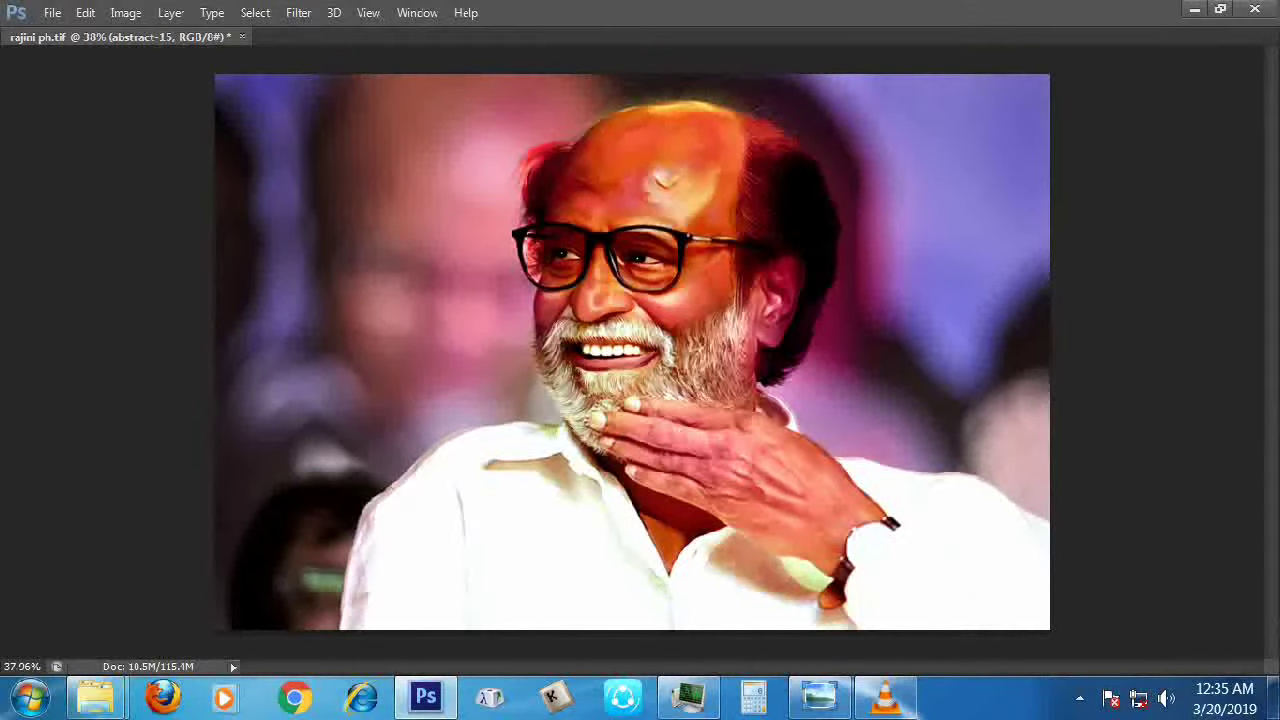
key(Tab)
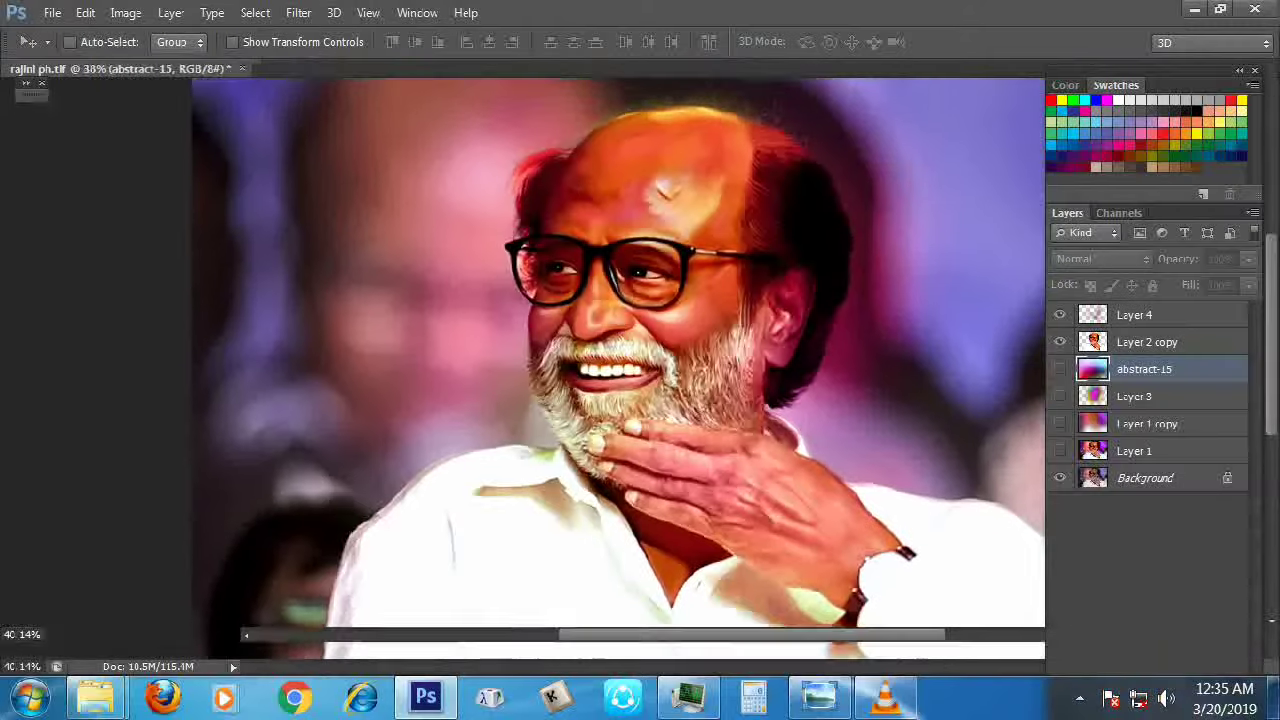
Show the abstract-15 background layer again and set its opacity to 20%
click(1059, 369)
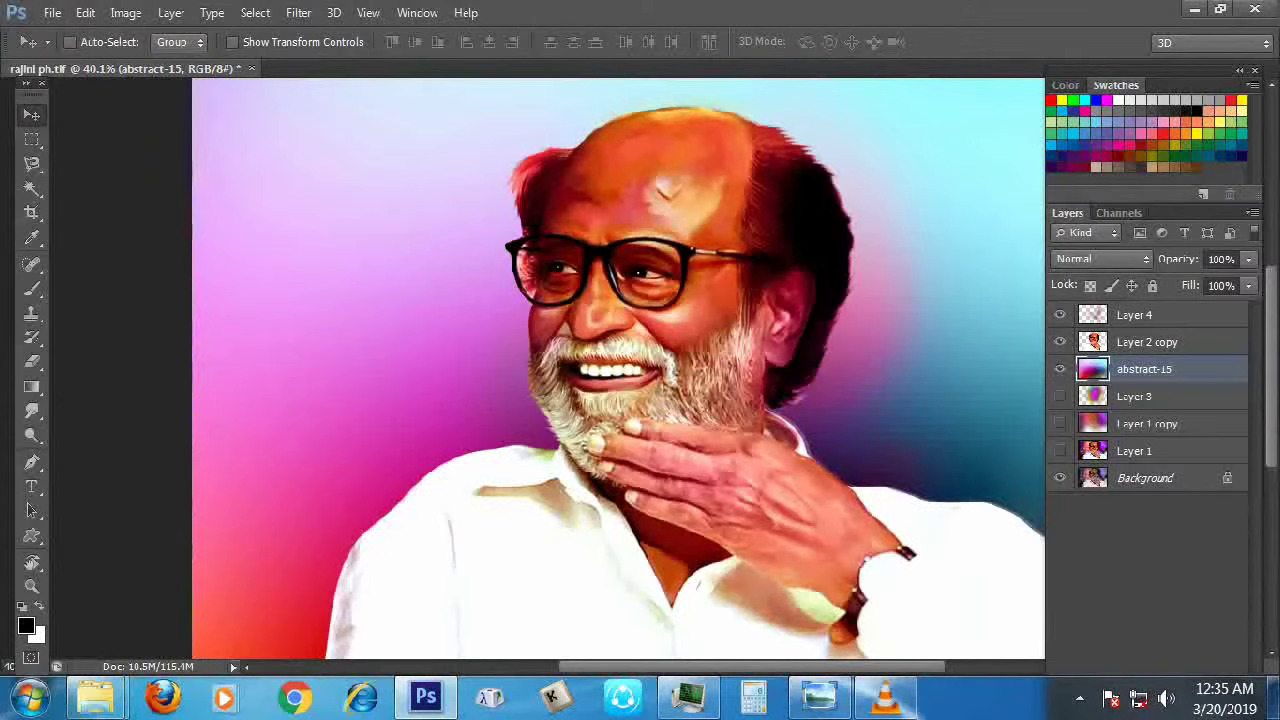
click(1220, 259)
text(20)
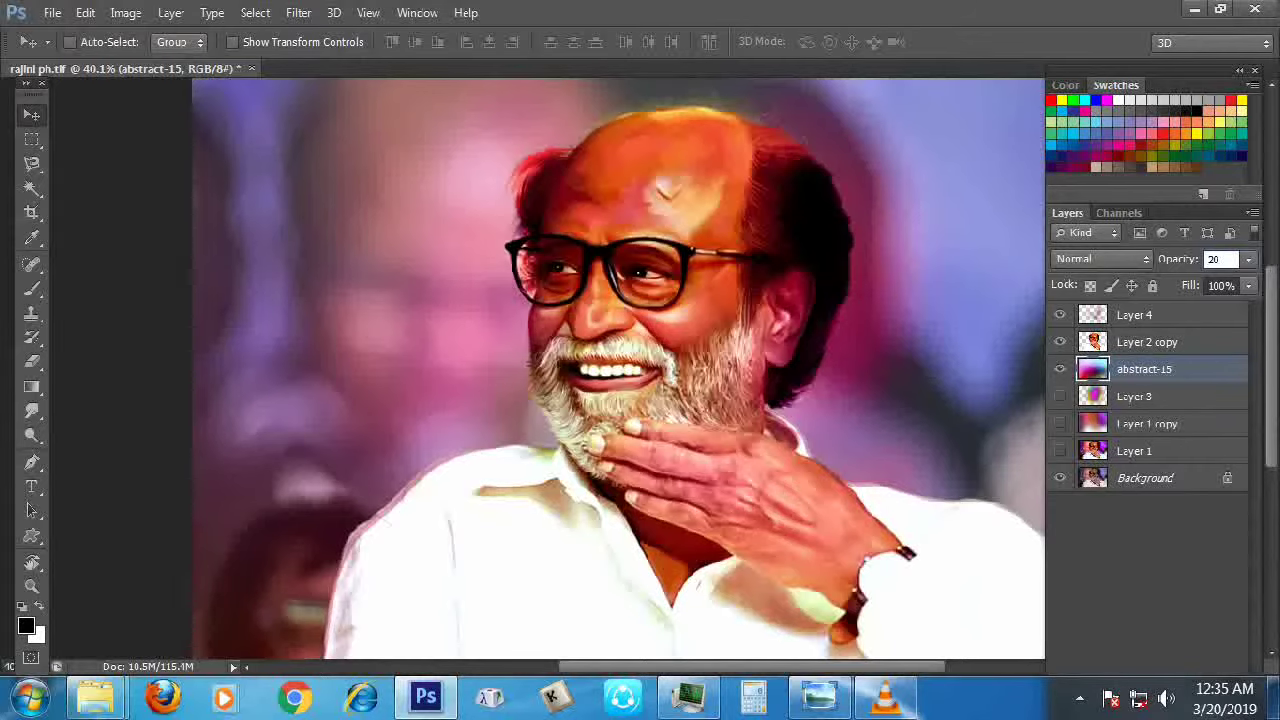
Set the opacity of the abstract-15 background layer to 50%
key(BackSpace)
key(BackSpace)
text(50)
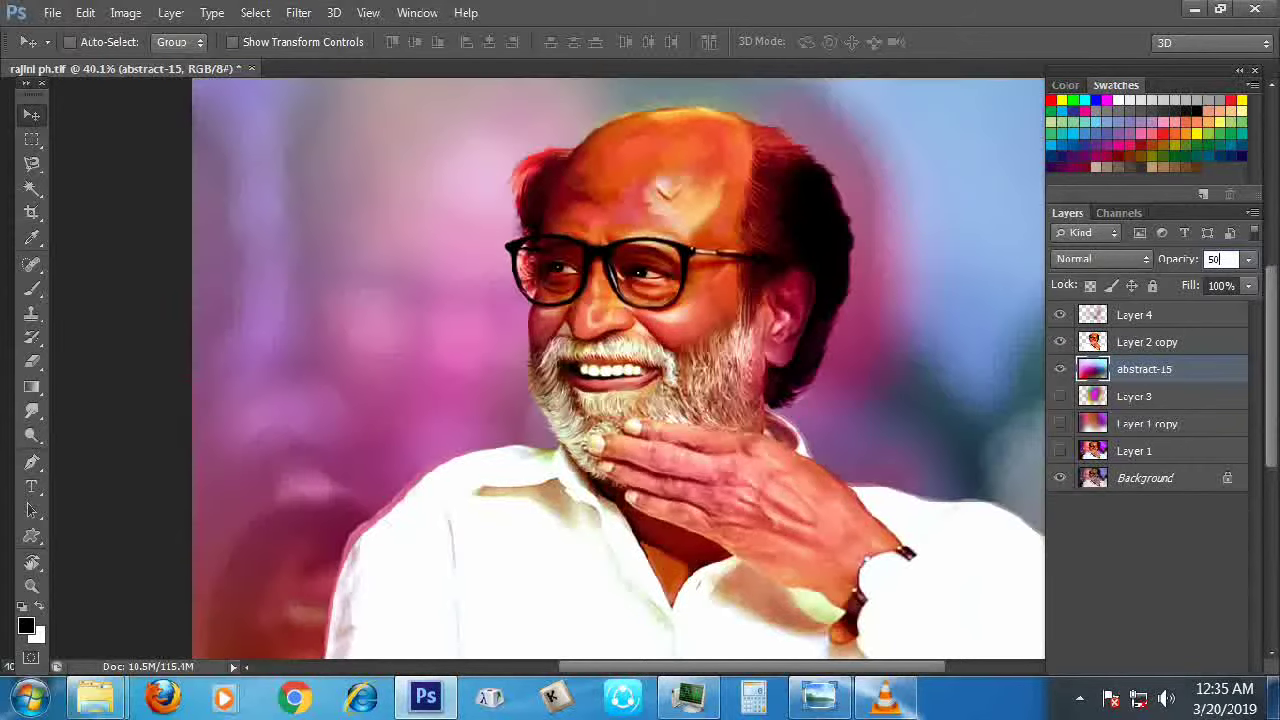
key(Return)
Compare the painted portrait with the original photo by toggling the Layer 2 copy and abstract-15 layers
click(1059, 341)
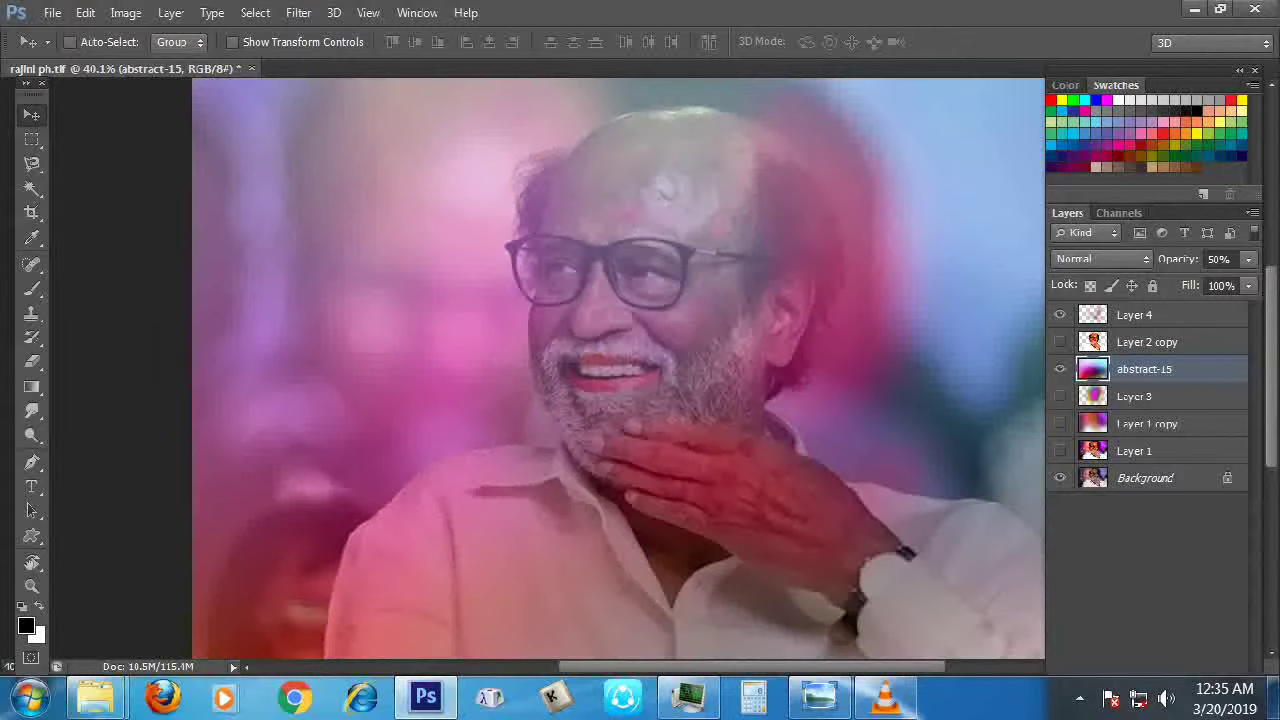
click(1059, 369)
click(1059, 369)
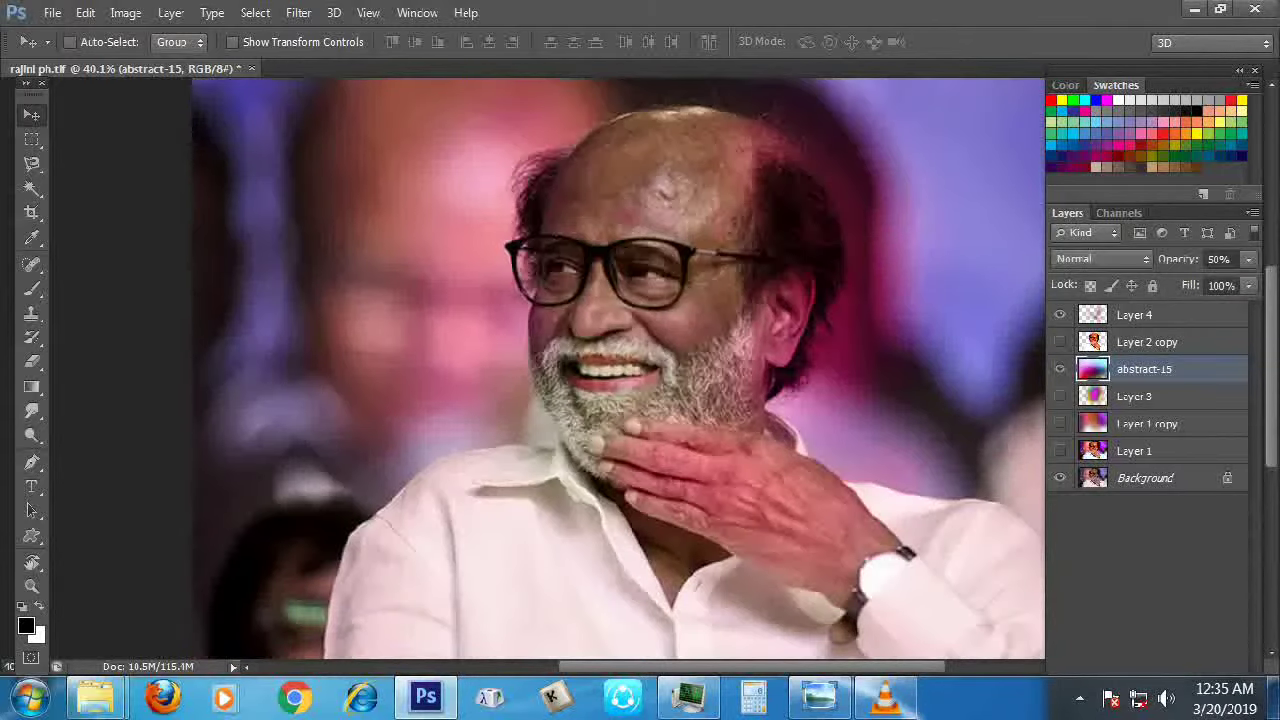
click(1059, 341)
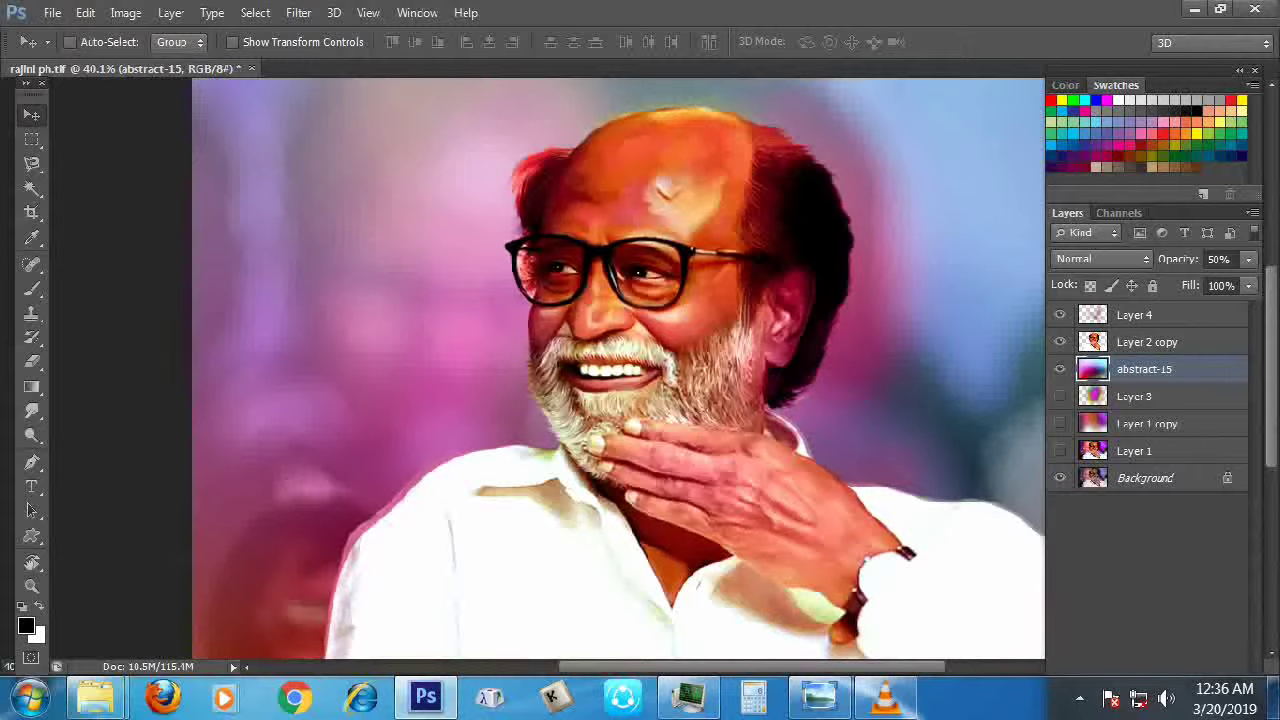
Select Layer 4 and toggle the abstract-15 layer repeatedly to compare the portrait with and without the colored background
ctrl+click(700, 300)
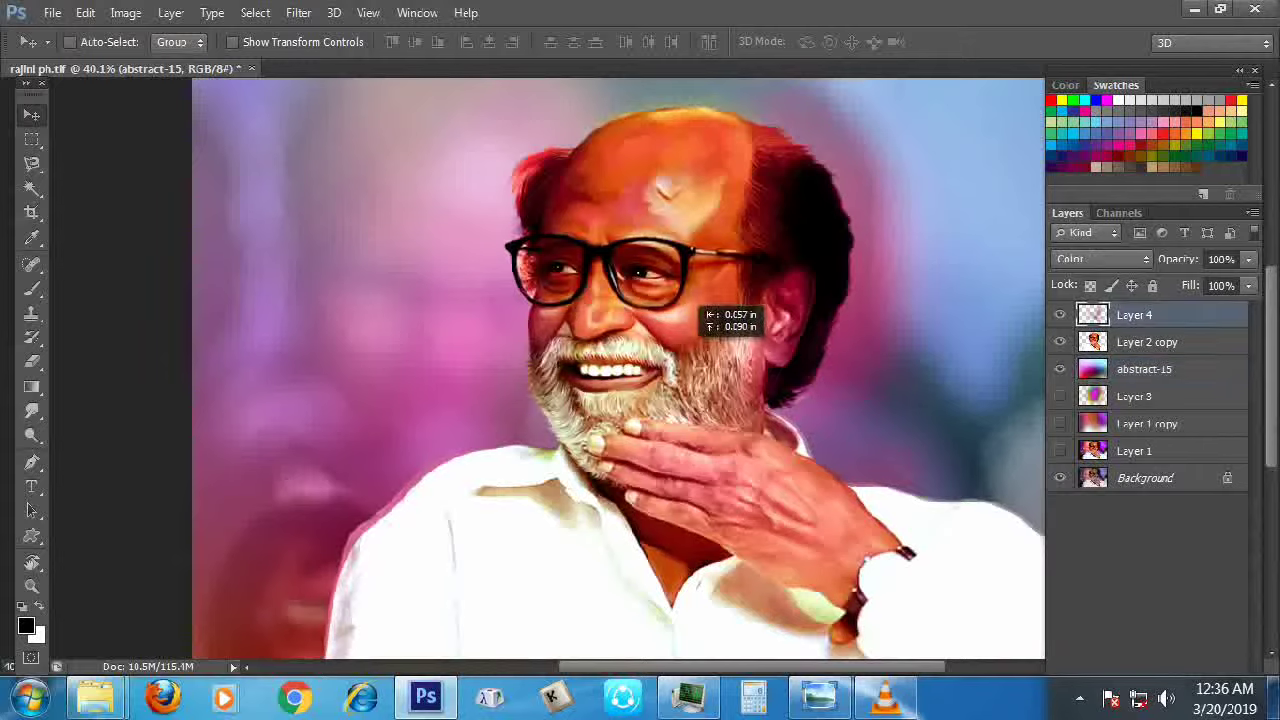
click(1059, 369)
click(1059, 369)
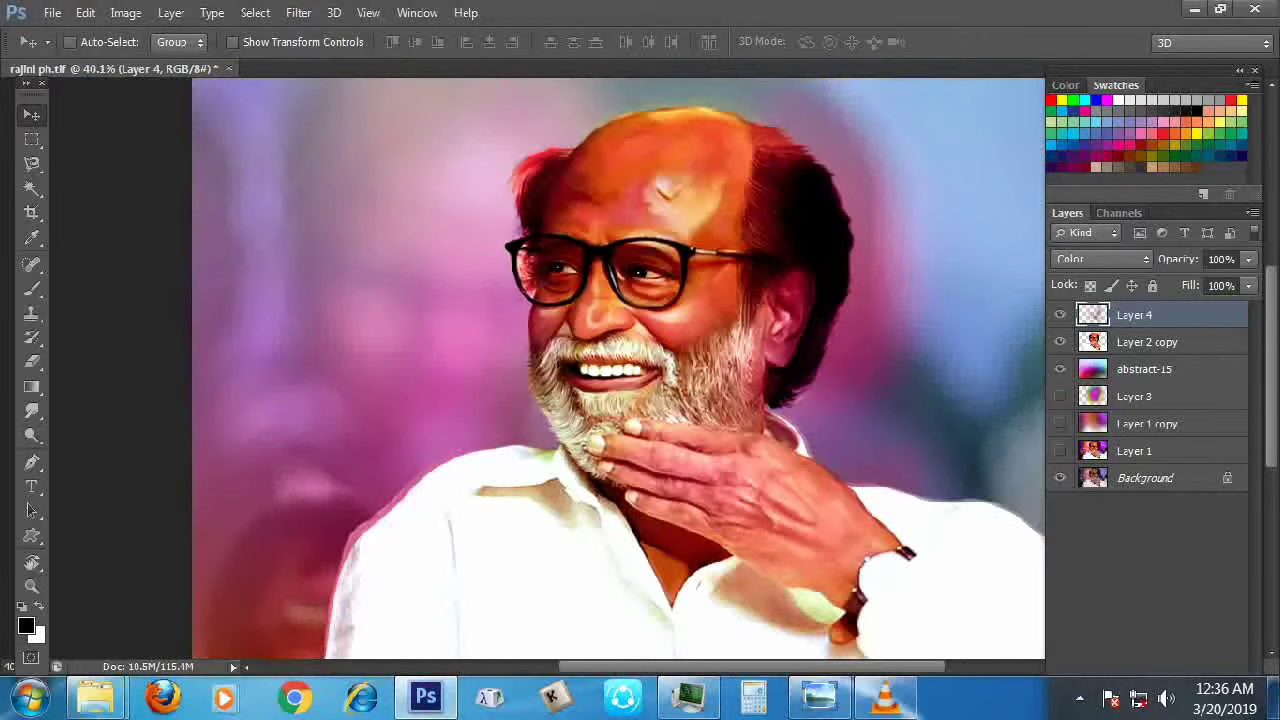
click(1059, 369)
click(1059, 369)
click(1059, 369)
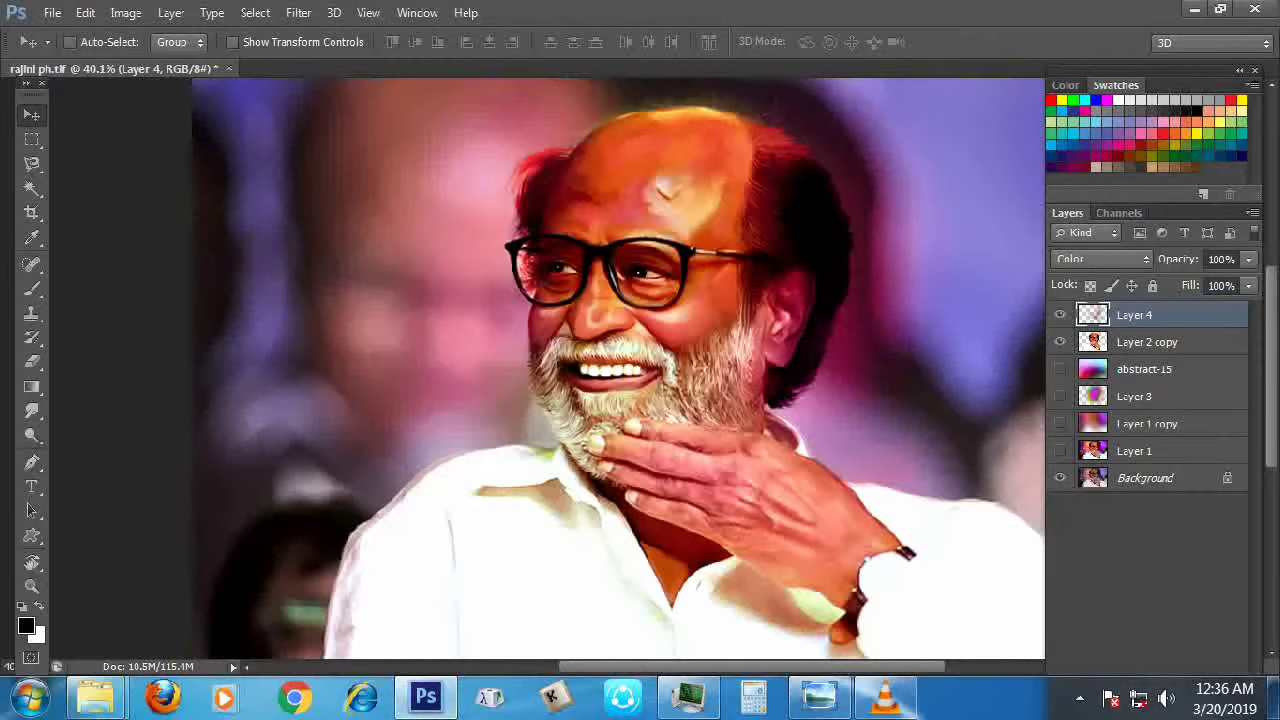
click(1059, 369)
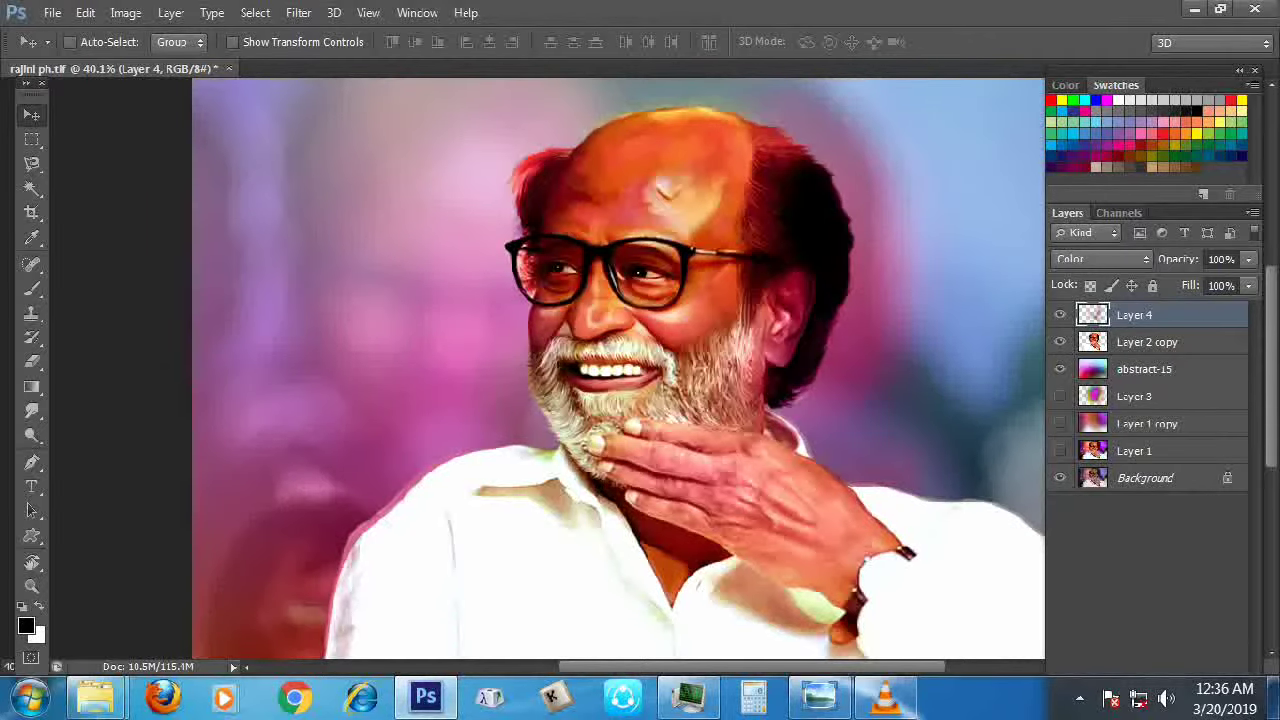
Set the abstract-15 layer's opacity to 40% and save the file
click(1144, 369)
click(1219, 259)
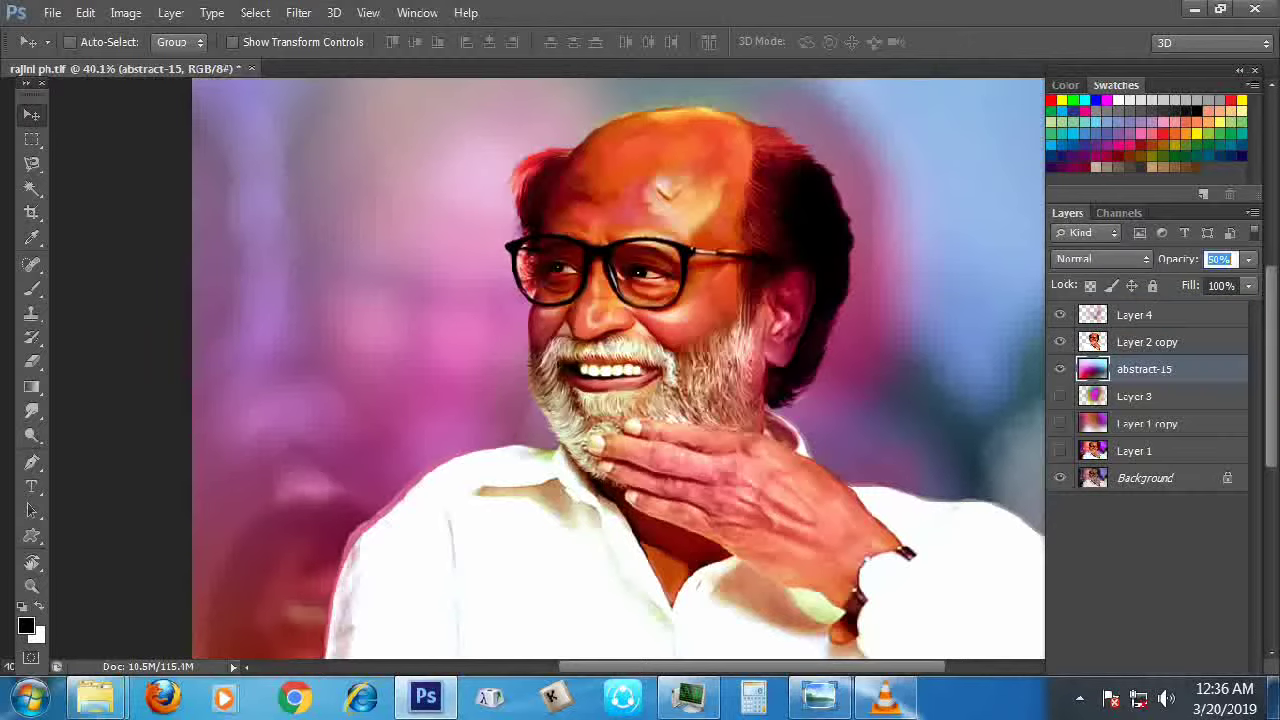
text(40)
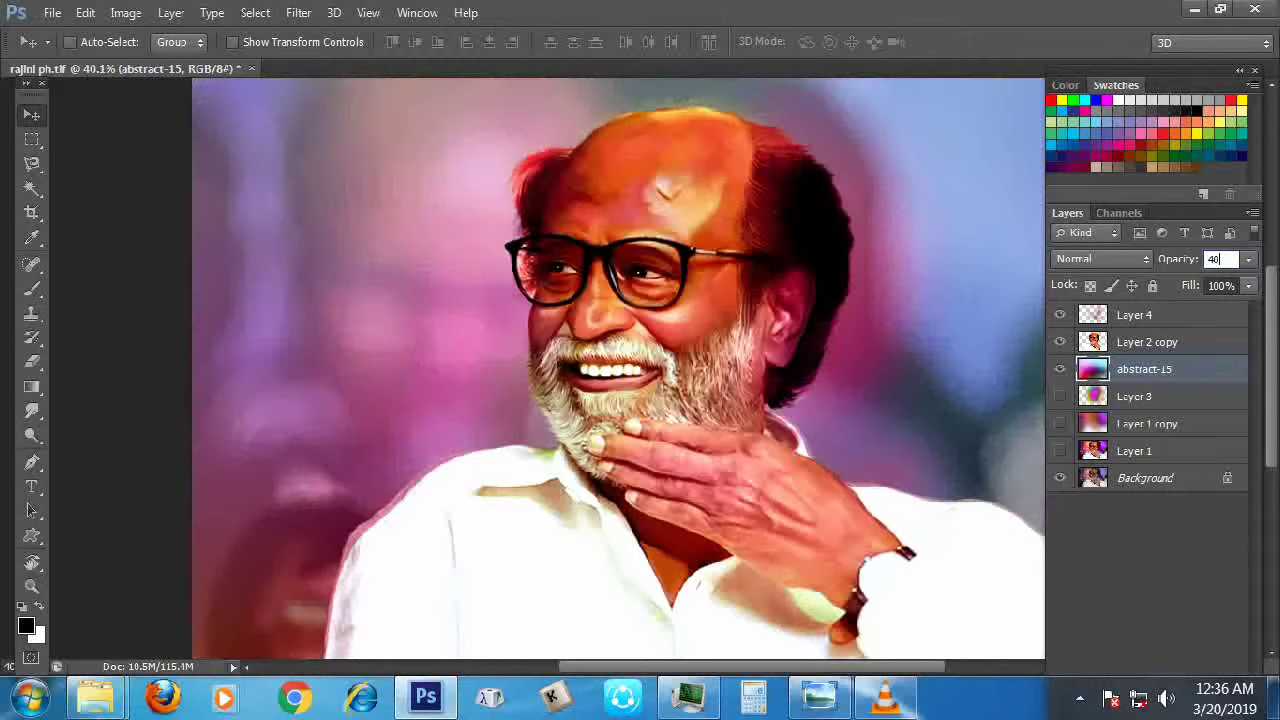
key(Return)
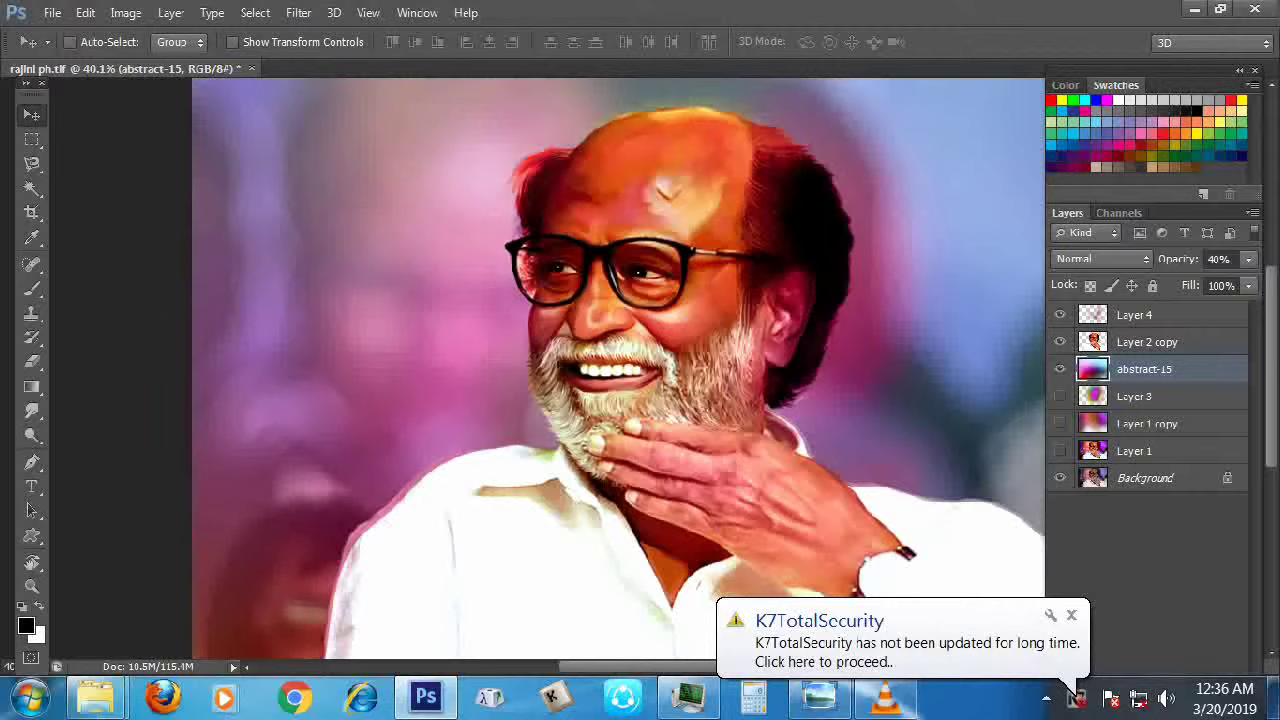
key(ctrl+s)
Adjust Layer 4's midtones toward red with Color Balance, keeping Preserve Luminosity on
key(alt+bracketright)
key(alt+bracketright)
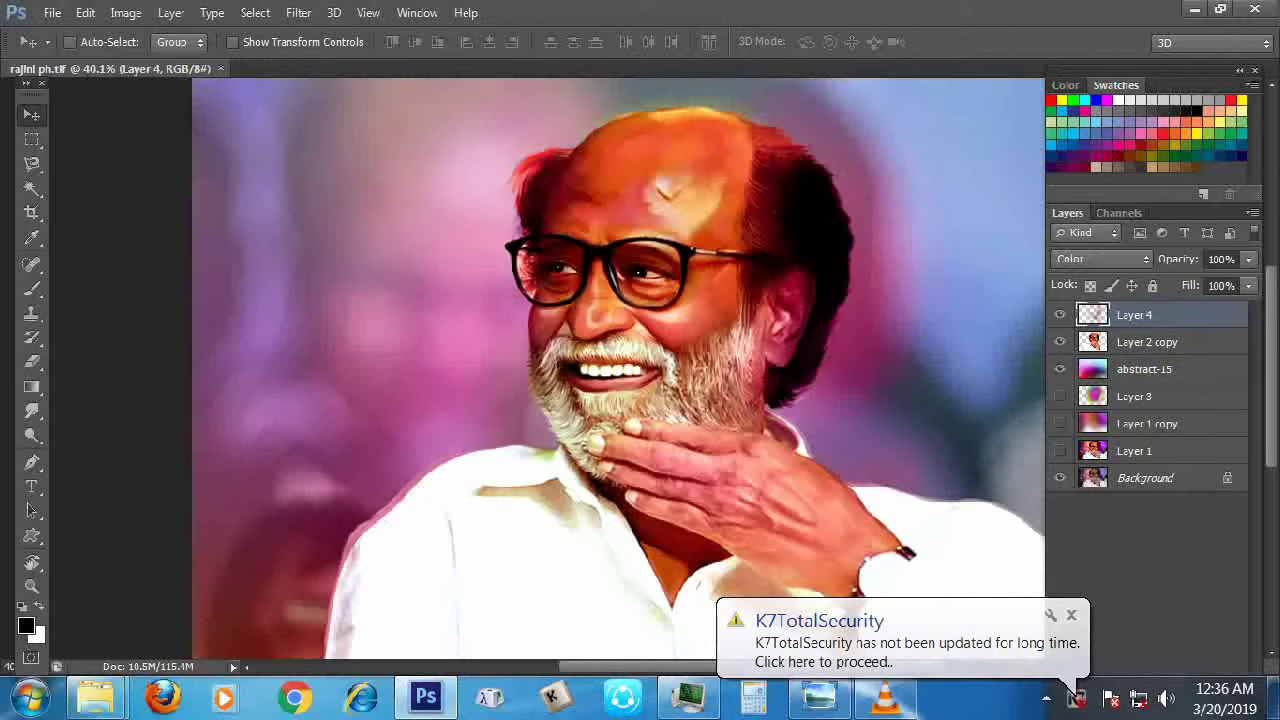
key(ctrl+b)
text(16)
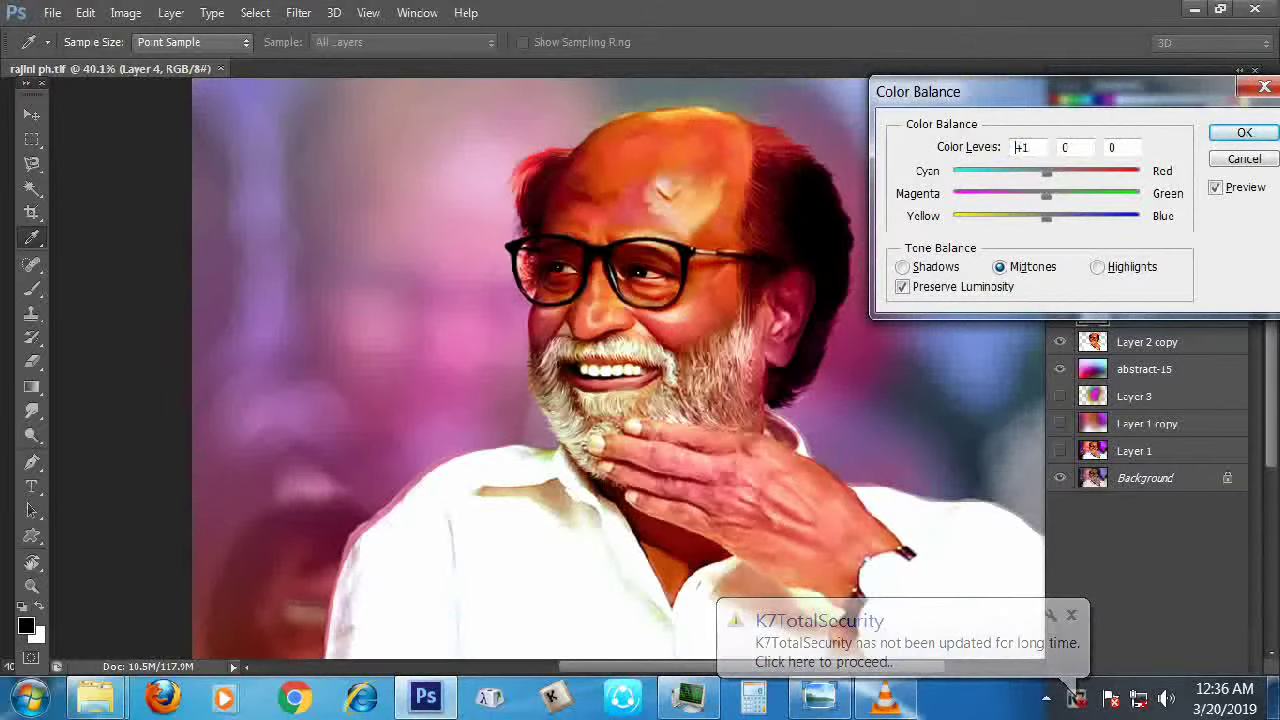
key(Up)
key(Up)
key(Up)
key(Up)
key(Up)
key(Up)
key(Up)
key(Up)
key(Up)
key(Up)
key(Up)
key(Up)
key(Up)
key(Up)
key(Up)
key(Up)
key(Up)
key(Up)
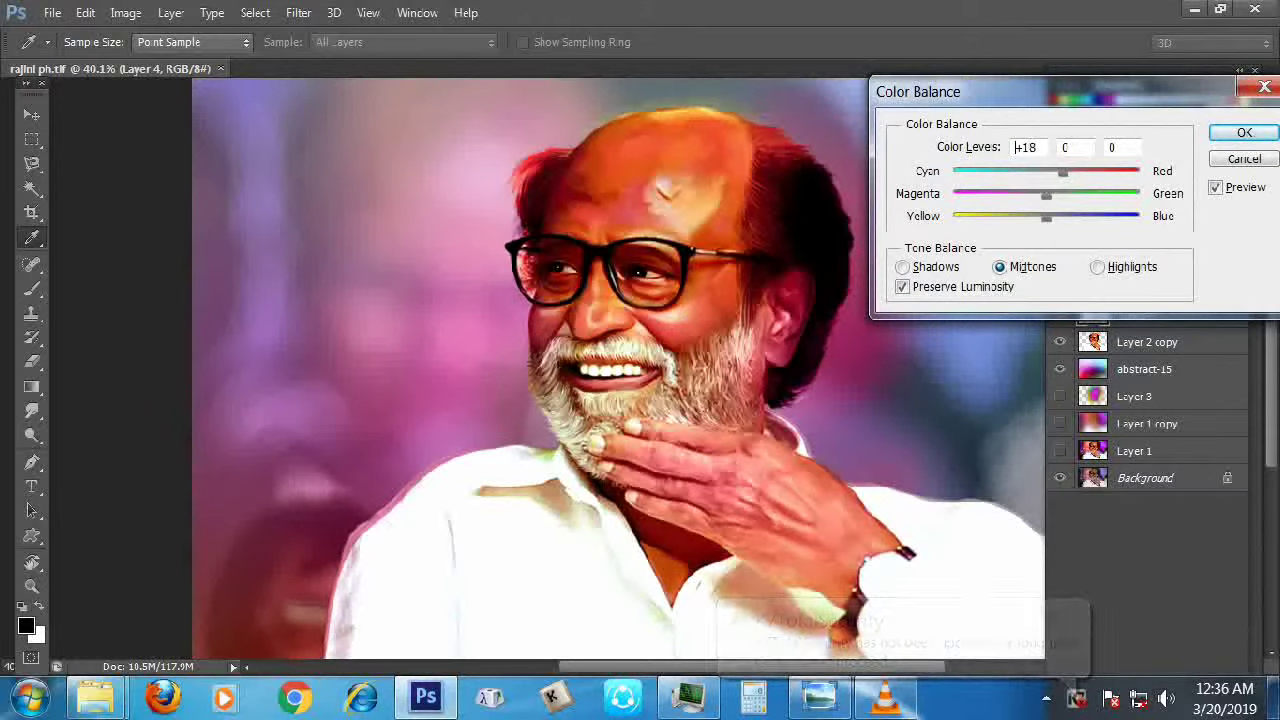
key(Down)
key(Down)
key(Down)
key(Down)
key(Down)
key(Down)
key(Down)
key(Down)
key(Down)
key(Down)
key(Down)
key(Down)
key(Down)
key(Down)
key(Down)
key(Down)
key(Down)
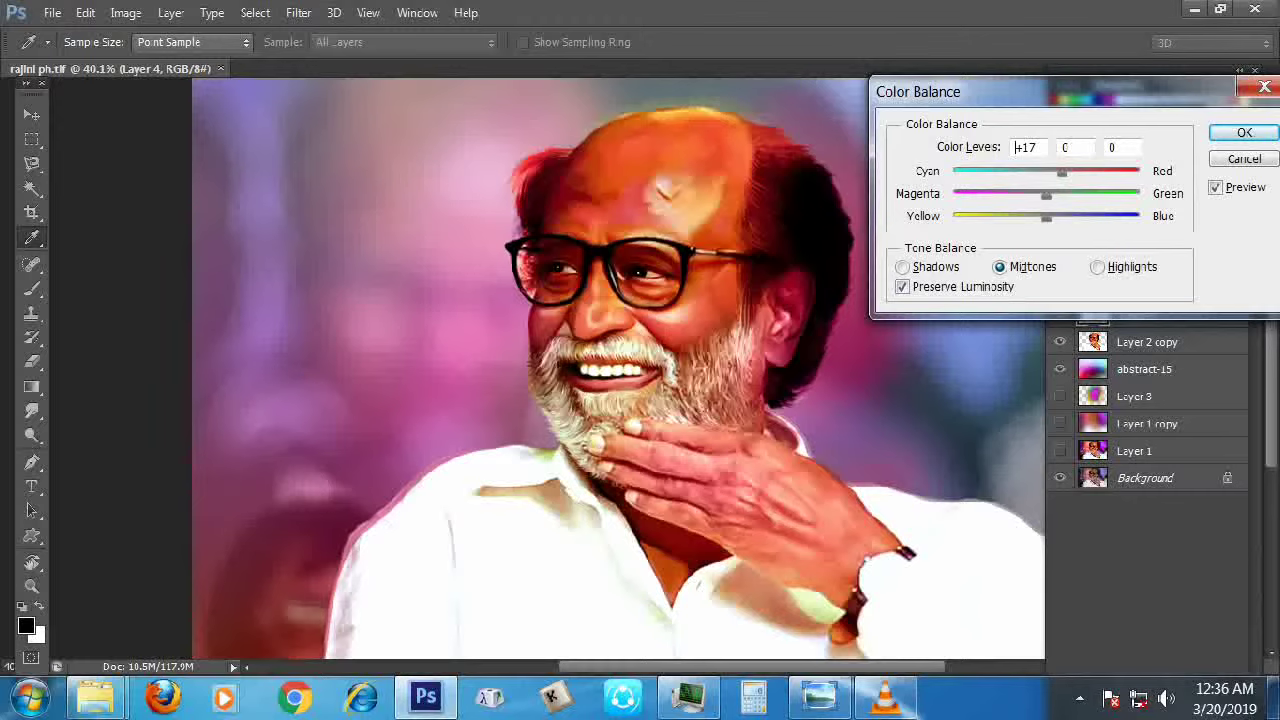
key(Down)
key(Down)
key(Down)
key(Down)
key(Down)
double_click(1015, 147)
key(Return)
Save the file and save a JPEG copy of the finished portrait with the default options
key(ctrl+s)
key(ctrl+shift+s)
key(j)
key(Return)
key(Return)
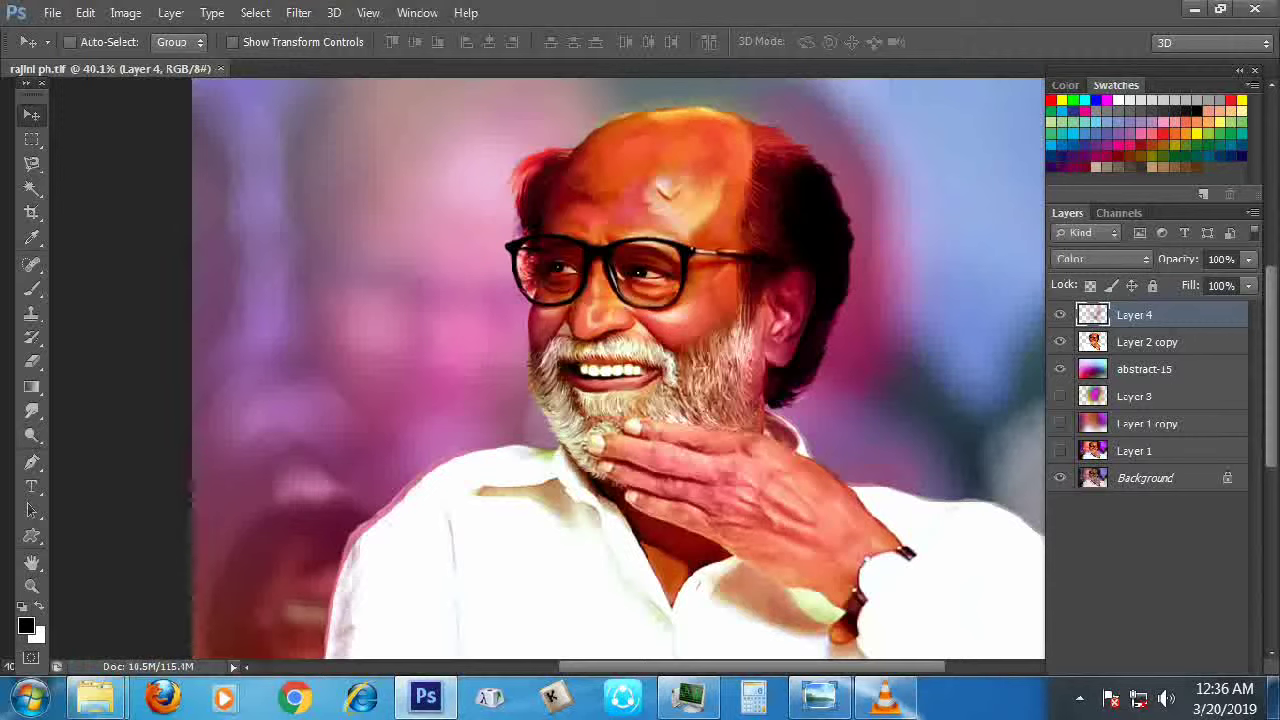